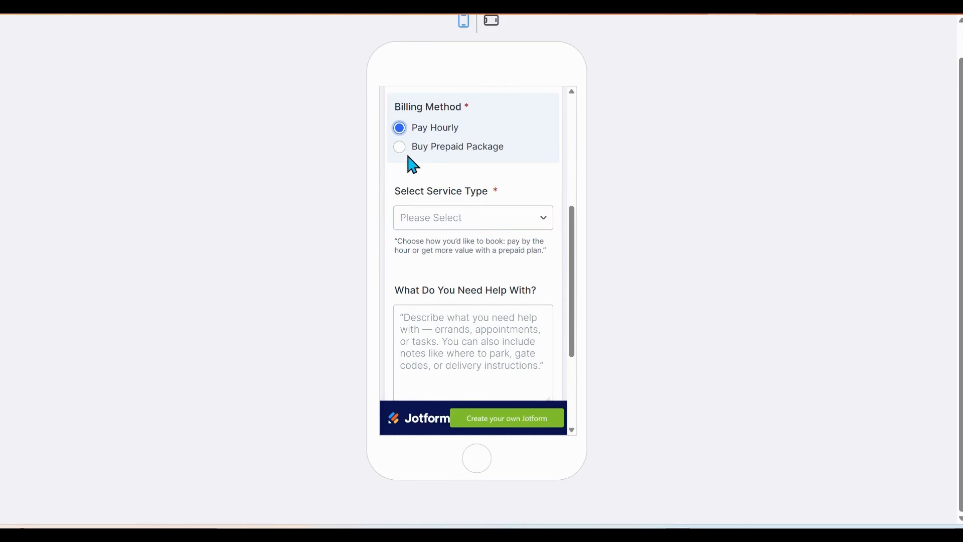
# Choose the Starter Support prepaid package and describe the errand as 'Quick Run To CVS'
pyautogui.click(399, 147)
pyautogui.click(541, 223)
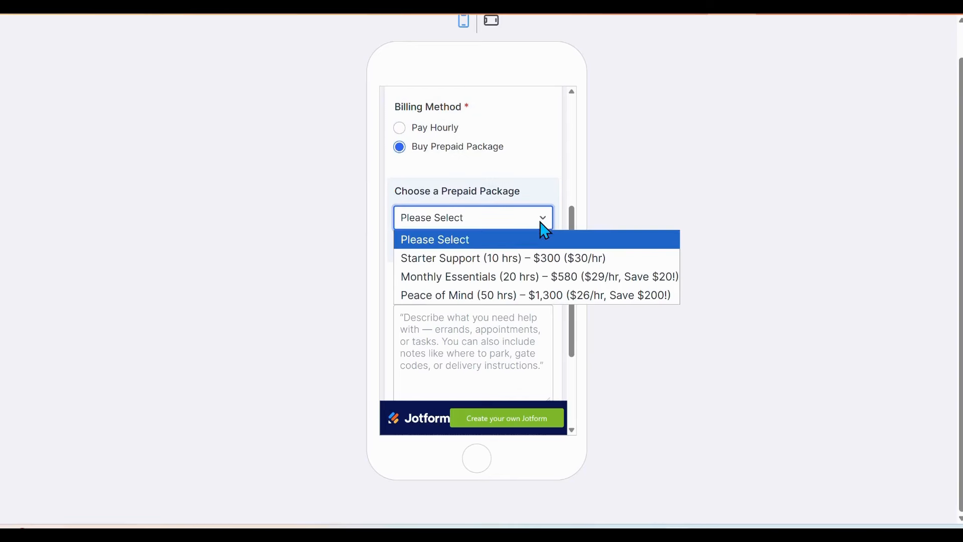
pyautogui.click(519, 260)
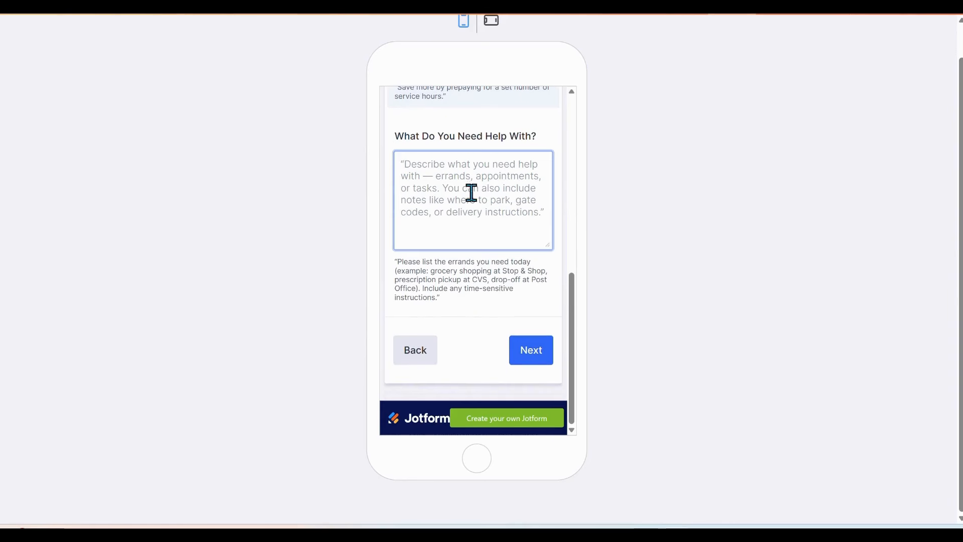
pyautogui.click(463, 182)
pyautogui.write('Qu')
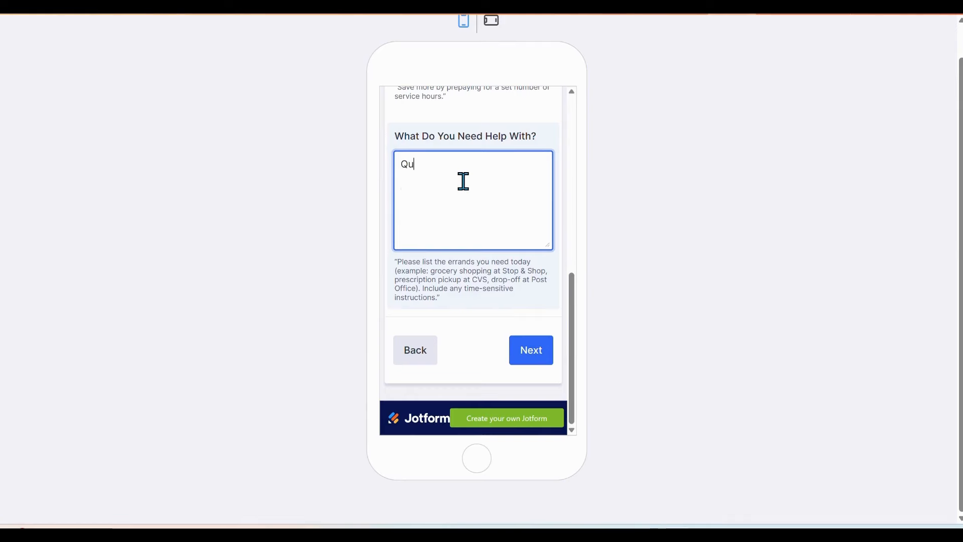
pyautogui.write('ick Run To CVS')
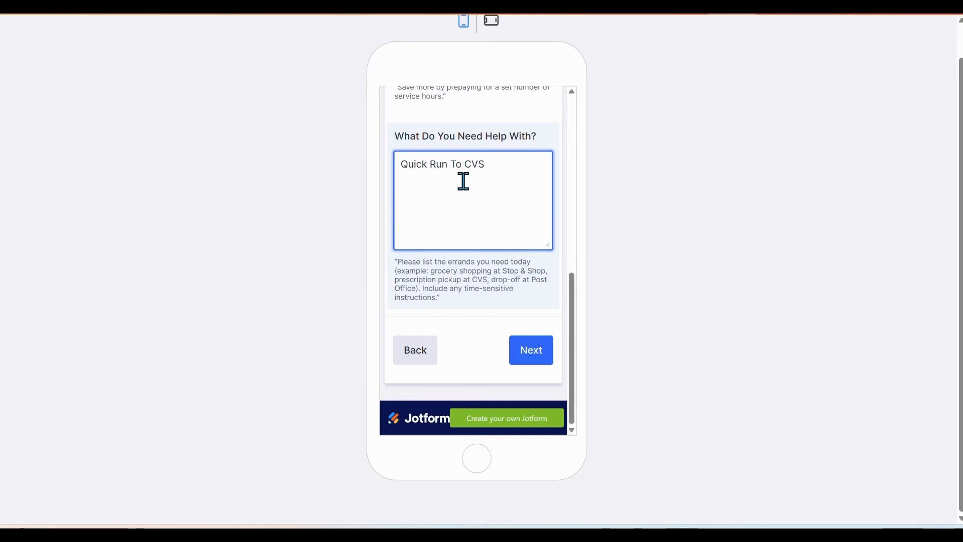
pyautogui.click(530, 361)
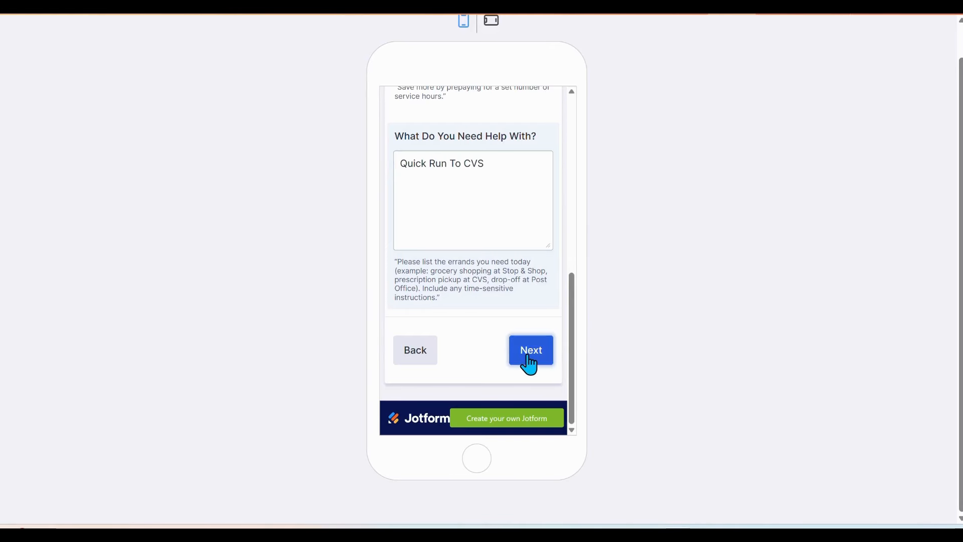
# Enter 2 extra miles and 3 extra stops, and add both surcharges (total 336.50)
pyautogui.scroll(-5, 520, 176)
pyautogui.click(514, 189)
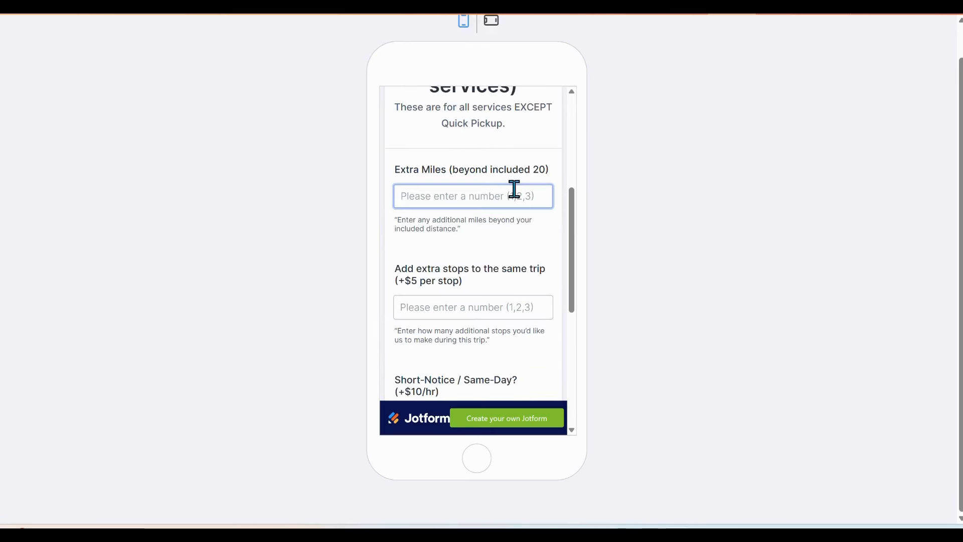
pyautogui.write('2')
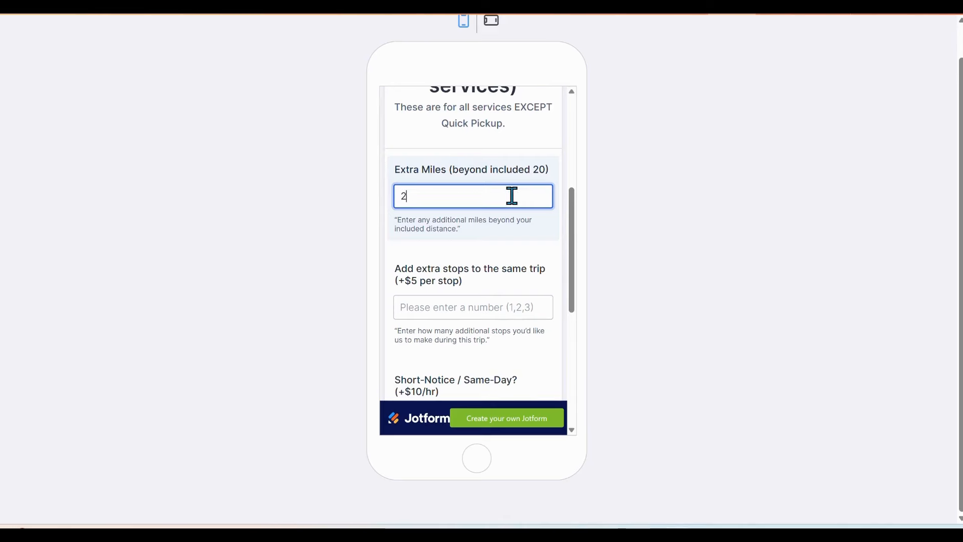
pyautogui.scroll(-2, 511, 204)
pyautogui.click(453, 245)
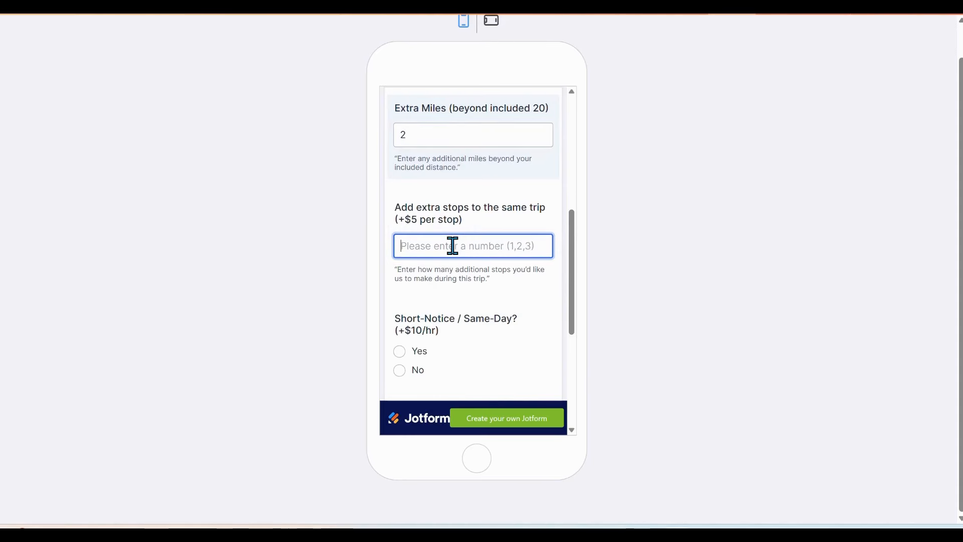
pyautogui.write('3')
pyautogui.scroll(-3, 494, 301)
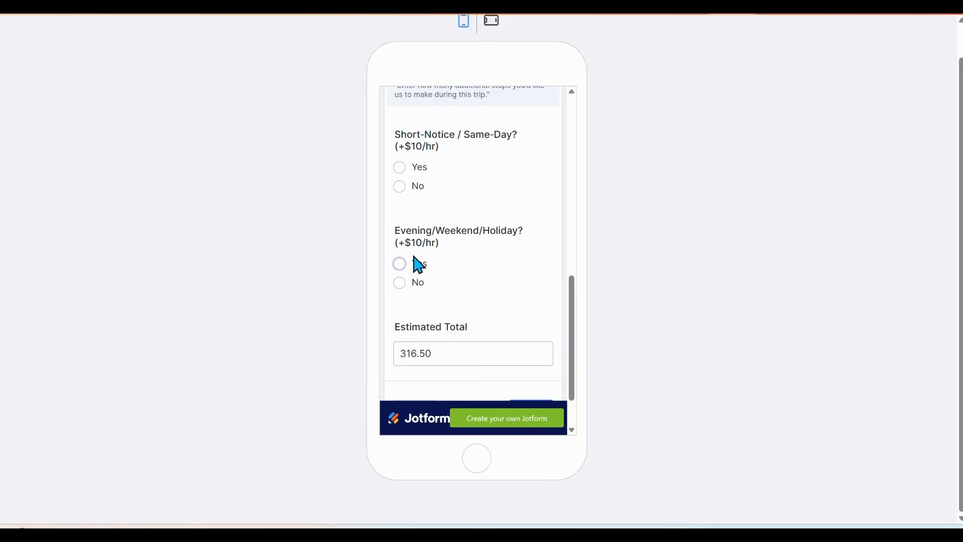
pyautogui.click(400, 168)
pyautogui.click(400, 263)
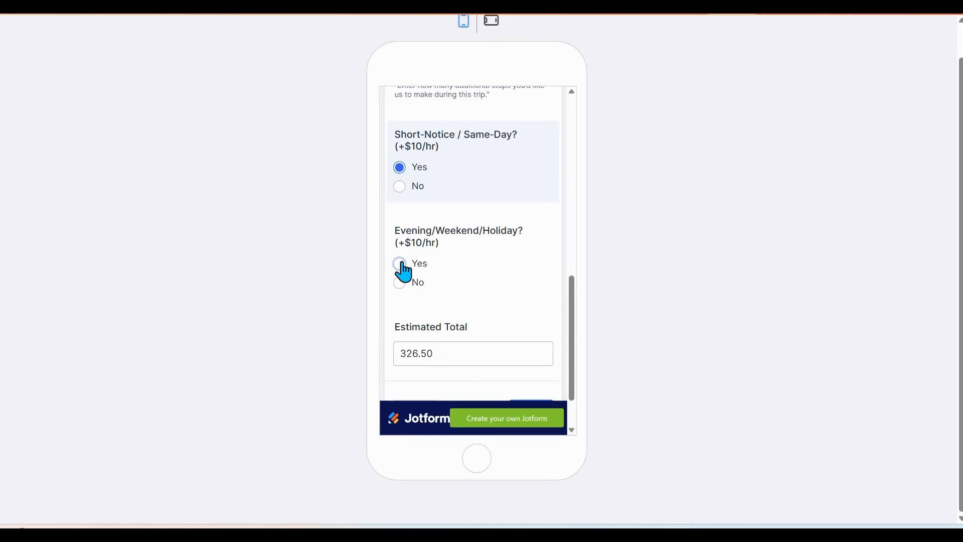
pyautogui.scroll(-2, 494, 346)
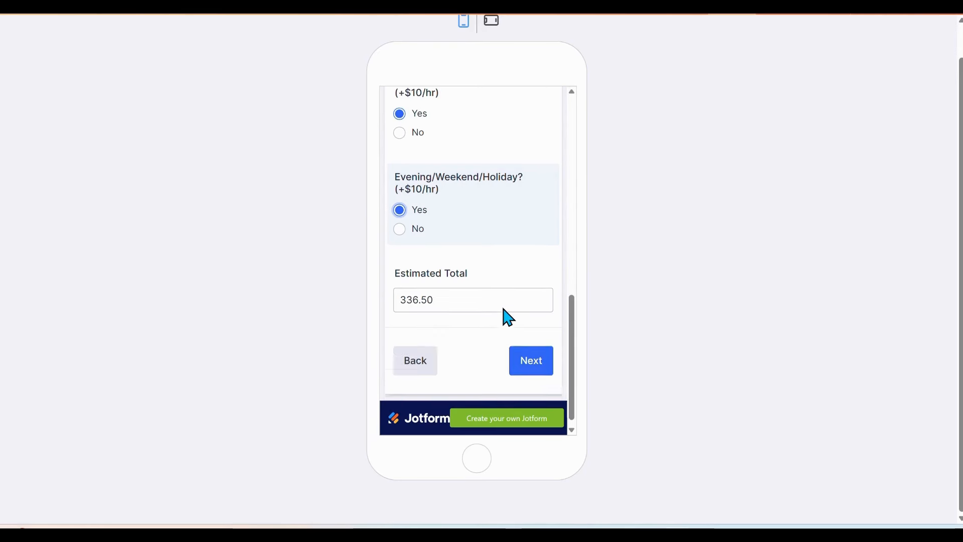
pyautogui.click(539, 366)
# Book the 8:00 AM slot on October 9 and continue to the service agreement
pyautogui.scroll(-5, 542, 276)
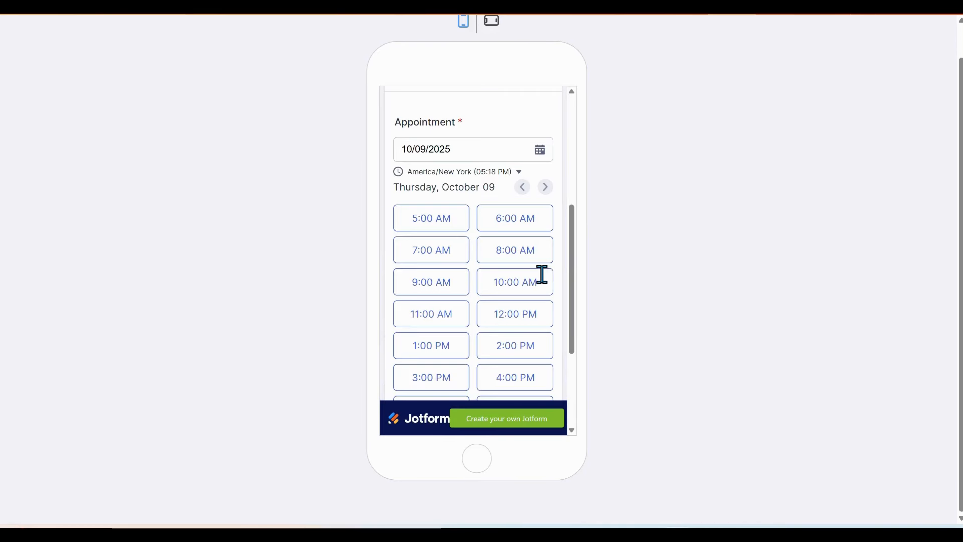
pyautogui.click(515, 266)
pyautogui.scroll(-5, 516, 273)
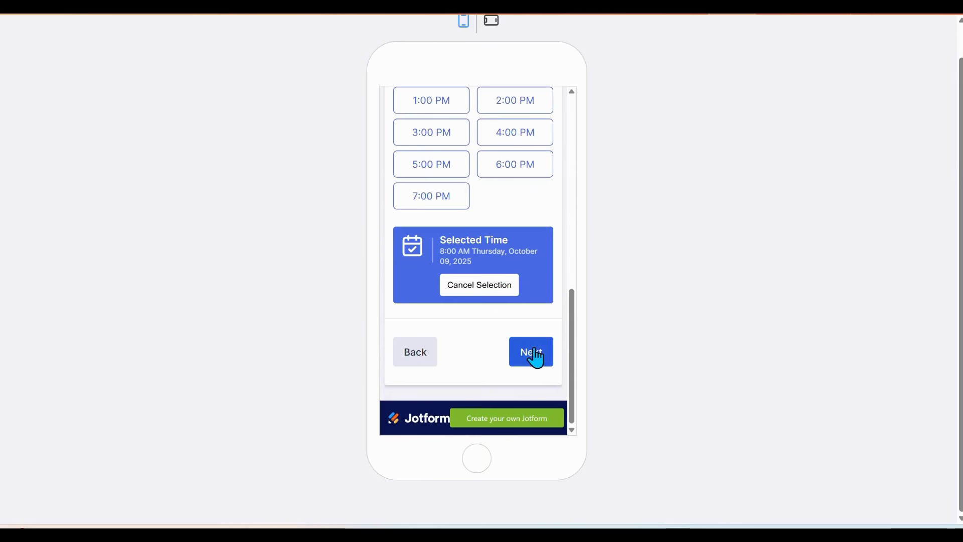
pyautogui.click(531, 353)
pyautogui.scroll(-3, 512, 271)
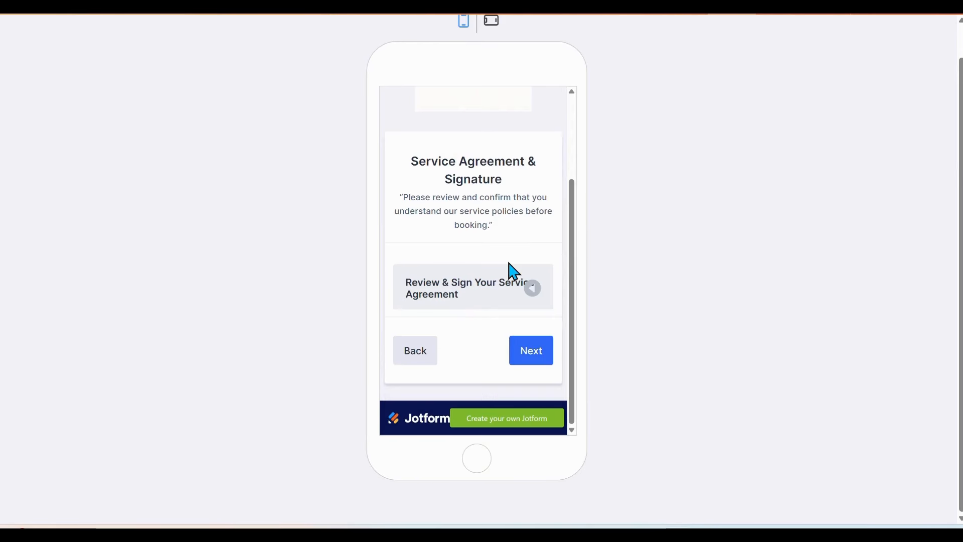
# Expand the service agreement and tick both acknowledgment checkboxes
pyautogui.click(535, 295)
pyautogui.scroll(-20, 529, 291)
pyautogui.click(404, 271)
pyautogui.click(404, 299)
# Draw a signature, fill the Date field and continue past the empty Payment Selection page
pyautogui.scroll(-5, 435, 195)
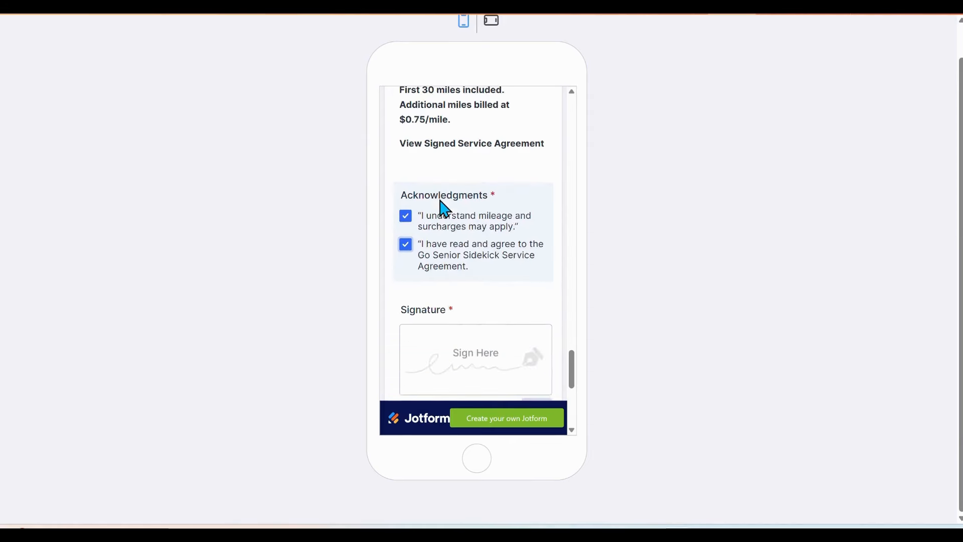
pyautogui.click(426, 156)
pyautogui.moveTo(425, 156)
pyautogui.mouseDown()
pyautogui.moveTo(451, 193)
pyautogui.moveTo(512, 184)
pyautogui.mouseUp()
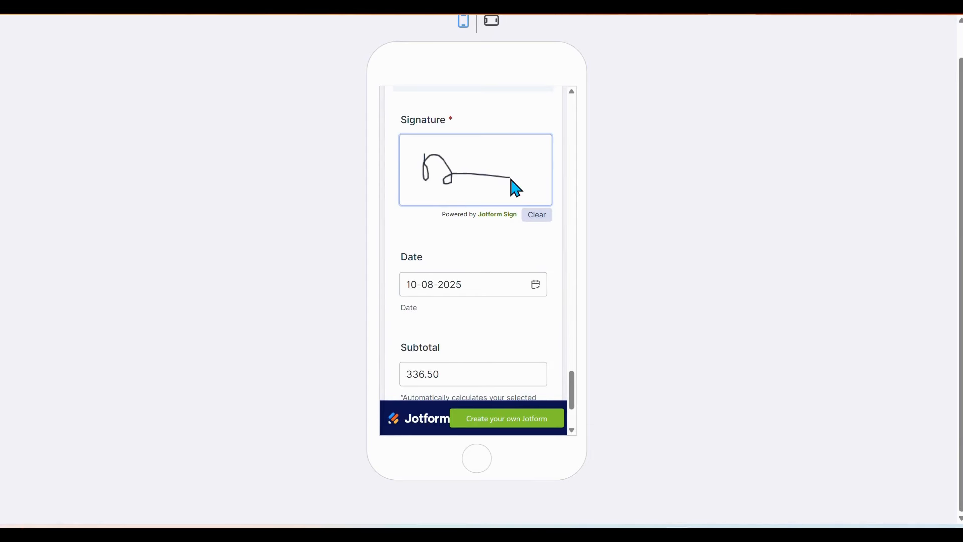
pyautogui.click(469, 280)
pyautogui.scroll(-2, 472, 281)
pyautogui.click(522, 367)
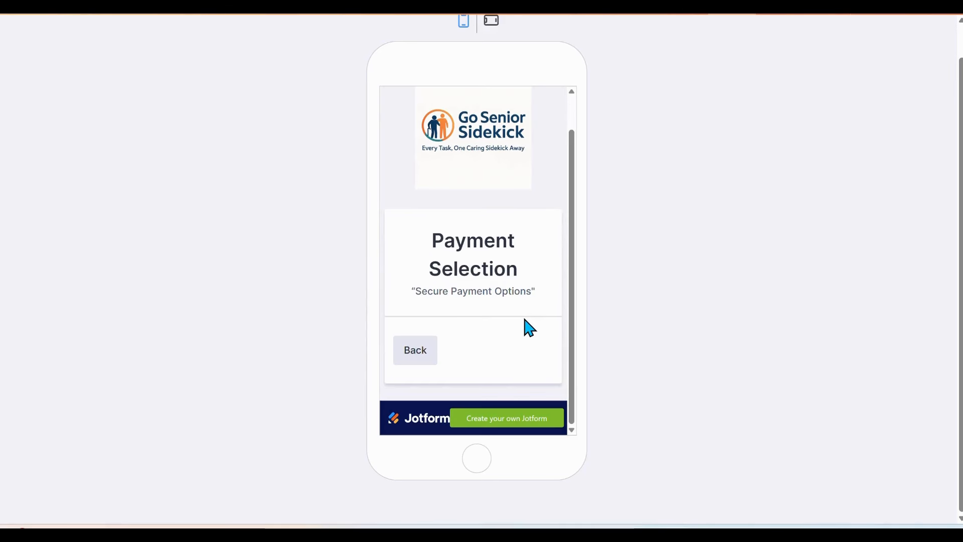
pyautogui.click(415, 350)
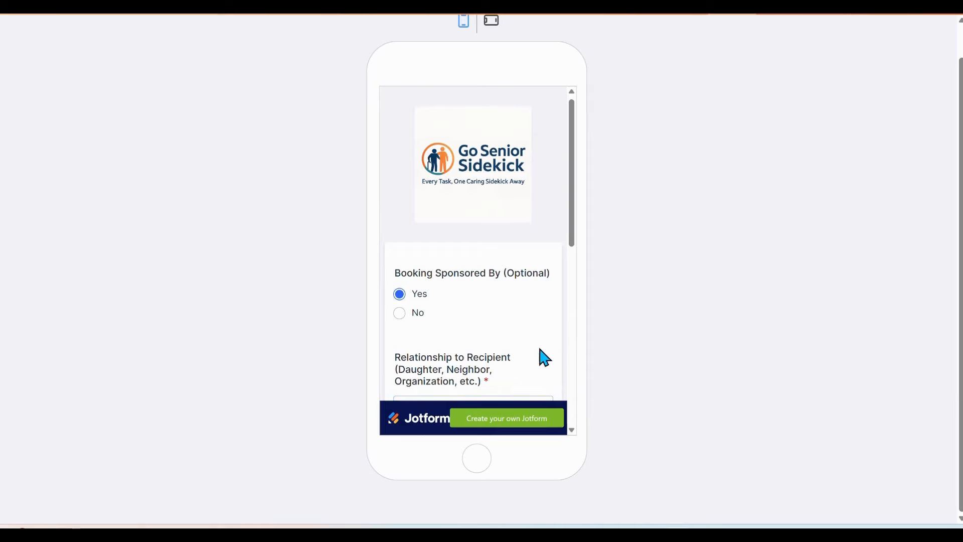
# Set Relationship to Recipient to Church / Faith Organization
pyautogui.scroll(-3, 480, 321)
pyautogui.scroll(-2, 536, 306)
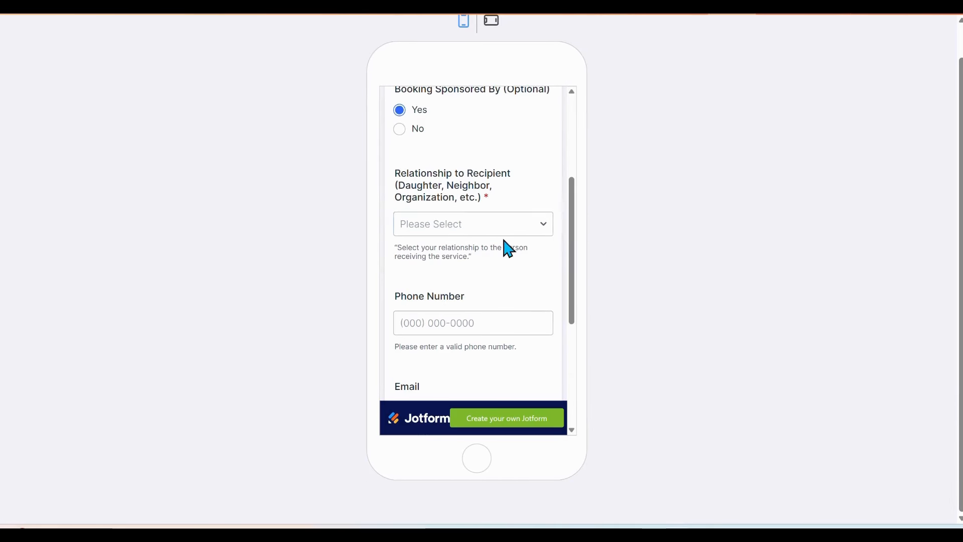
pyautogui.click(502, 225)
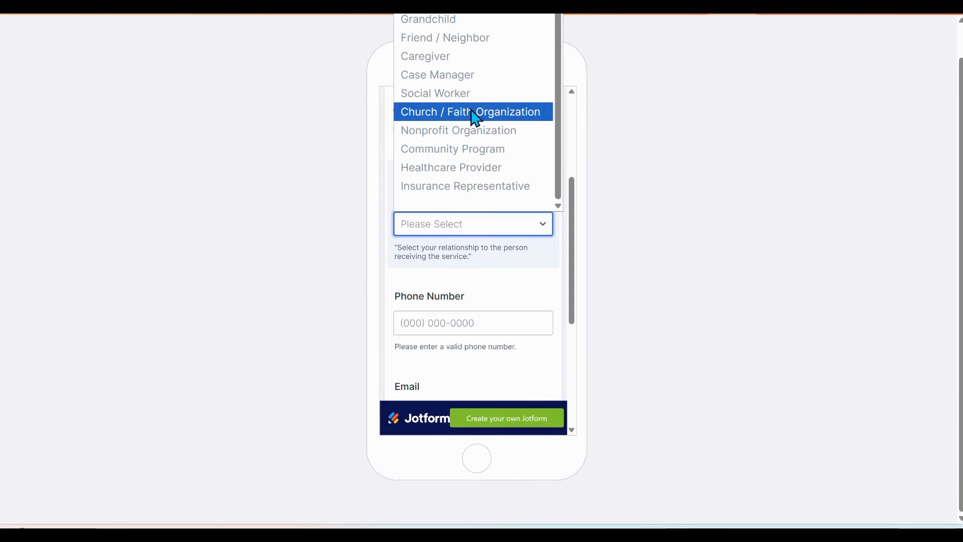
pyautogui.click(474, 113)
pyautogui.scroll(-2, 508, 215)
pyautogui.click(510, 200)
# Answer Yes to service updates with Email as the contact method, then continue
pyautogui.scroll(-3, 517, 250)
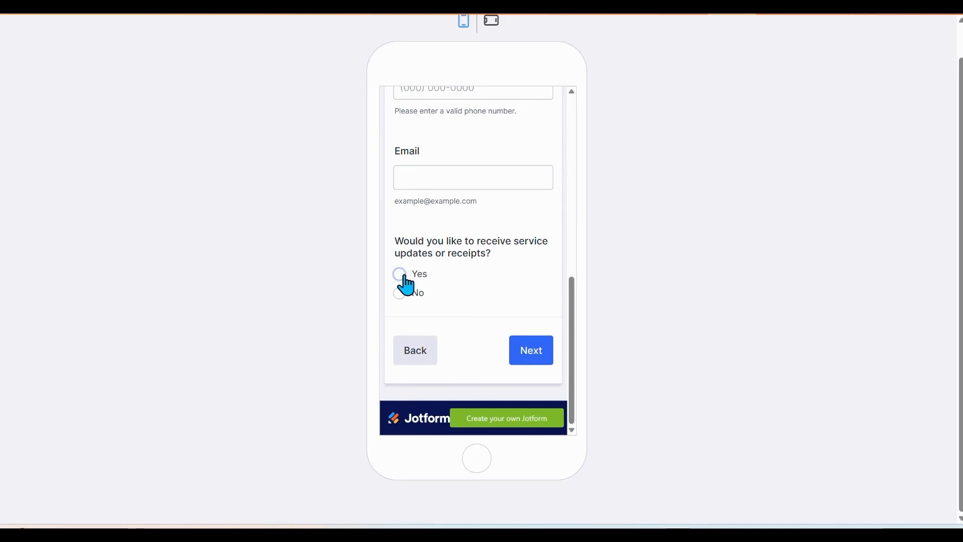
pyautogui.click(400, 275)
pyautogui.scroll(-2, 481, 286)
pyautogui.click(400, 277)
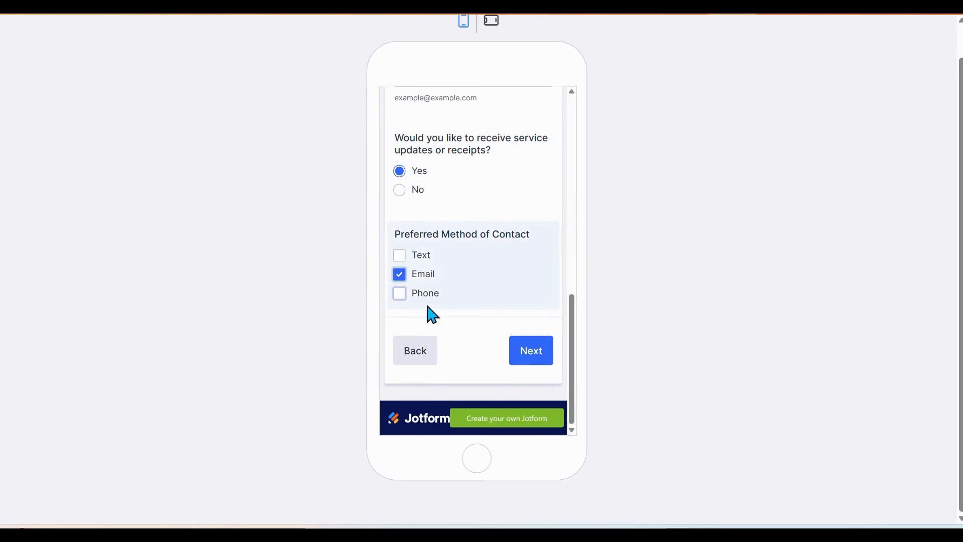
pyautogui.click(520, 359)
pyautogui.scroll(-5, 532, 297)
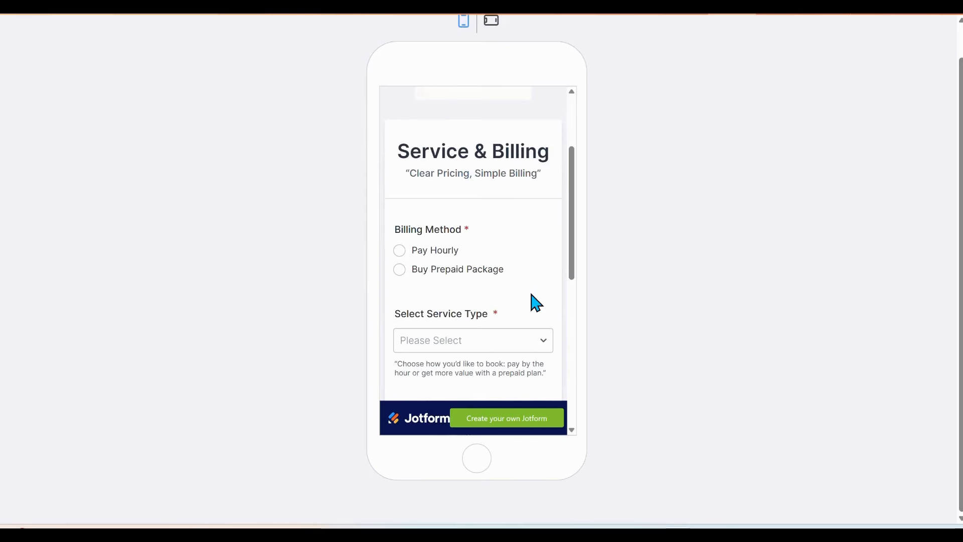
# Switch billing from Pay Hourly to the Starter Support package and enter 'Quick Run To CVS'
pyautogui.click(400, 128)
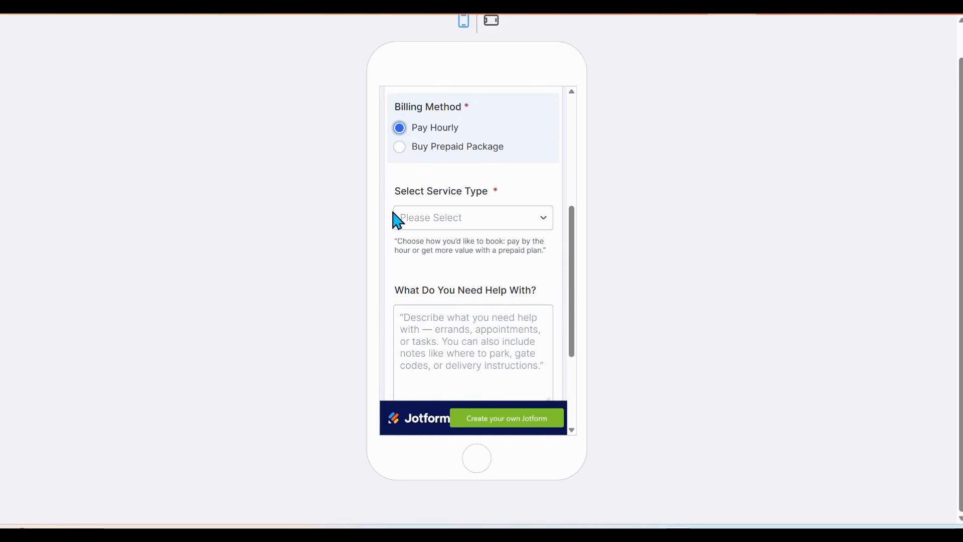
pyautogui.click(399, 147)
pyautogui.click(543, 221)
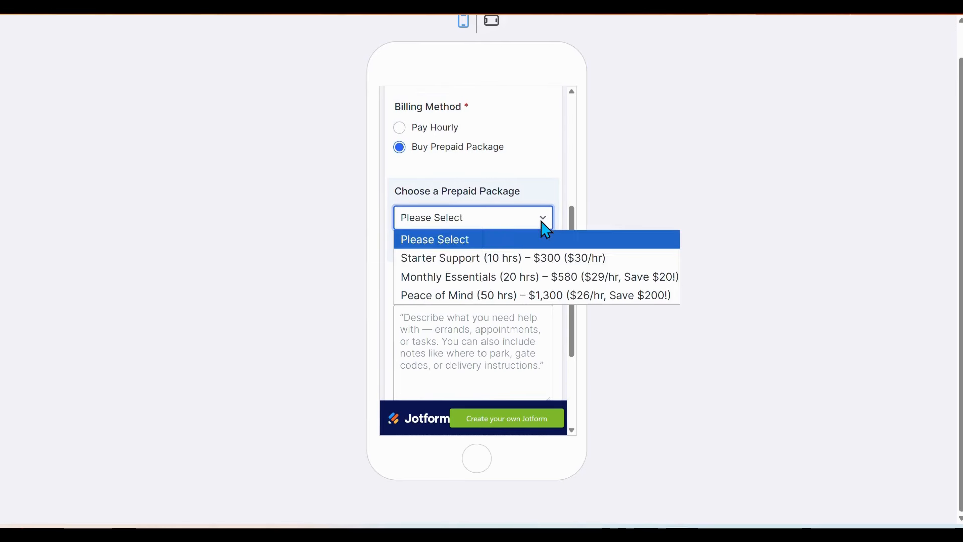
pyautogui.click(521, 258)
pyautogui.scroll(-3, 501, 236)
pyautogui.click(463, 181)
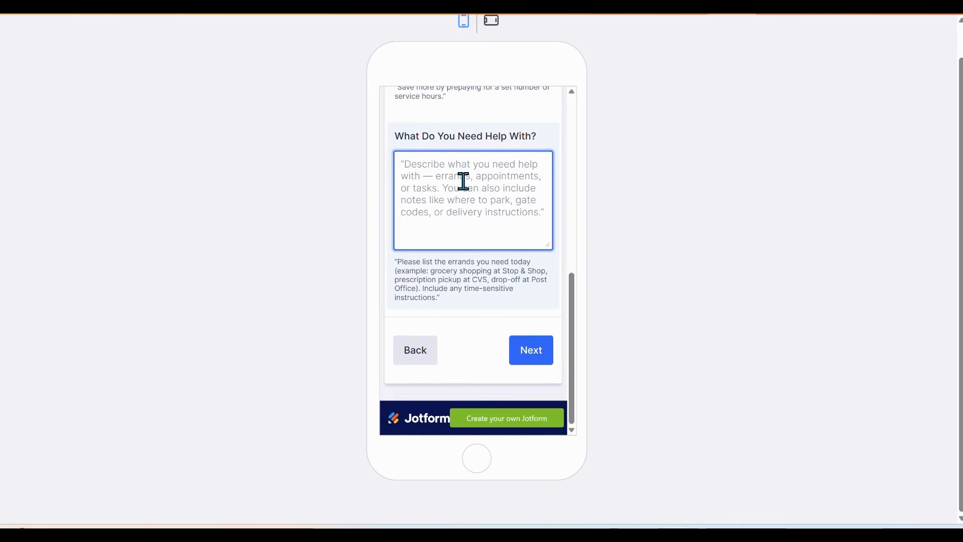
pyautogui.write('Quick Run To C')
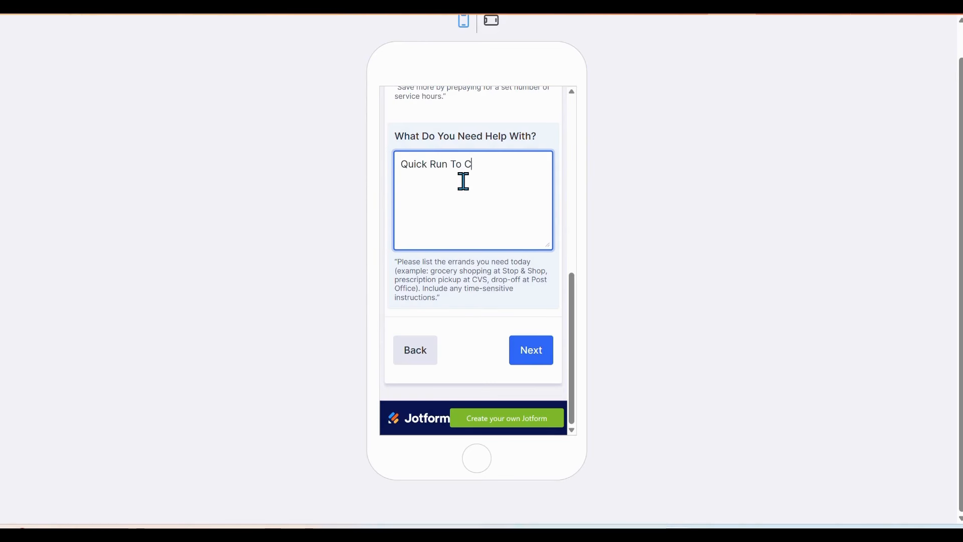
pyautogui.write('VS')
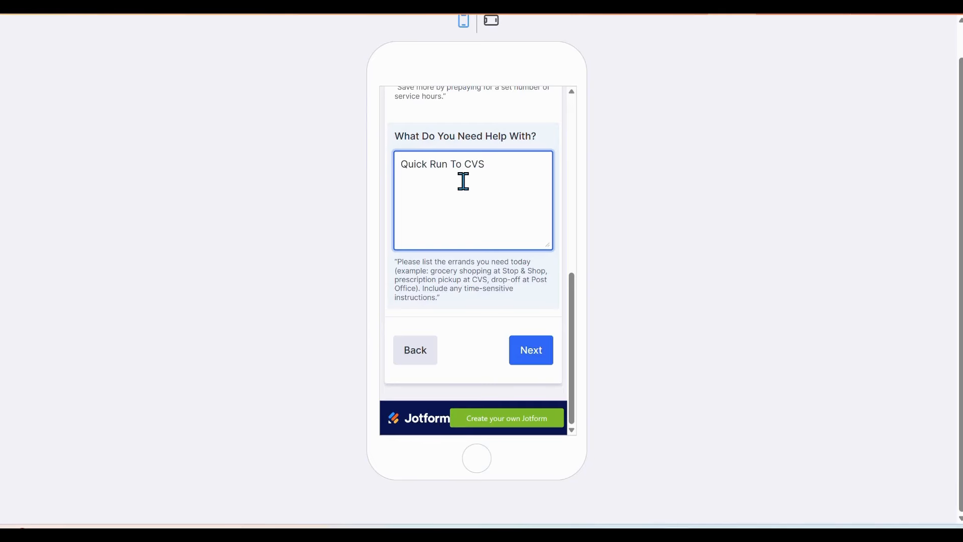
pyautogui.click(529, 362)
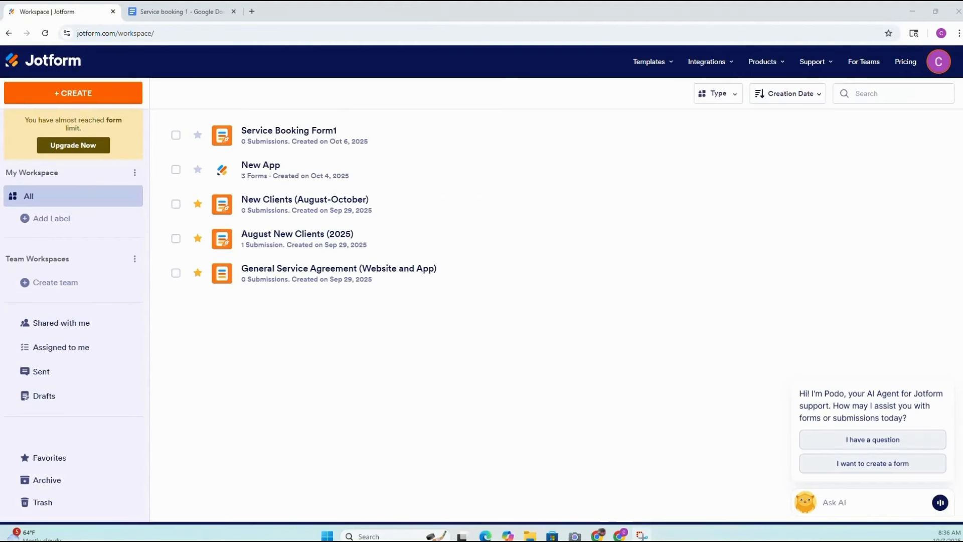
# Start a blank Classic-layout form via Create > Form > Start from scratch
pyautogui.click(55, 98)
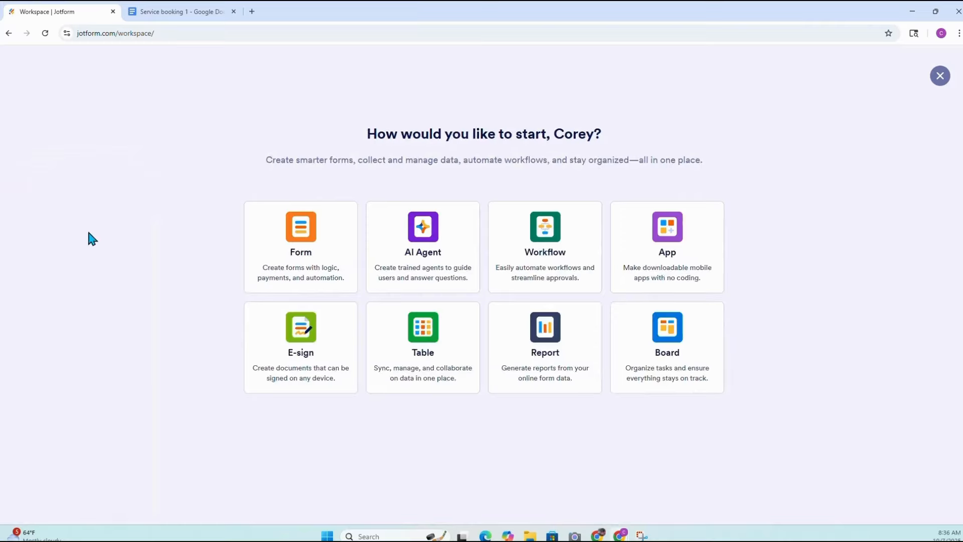
pyautogui.click(279, 252)
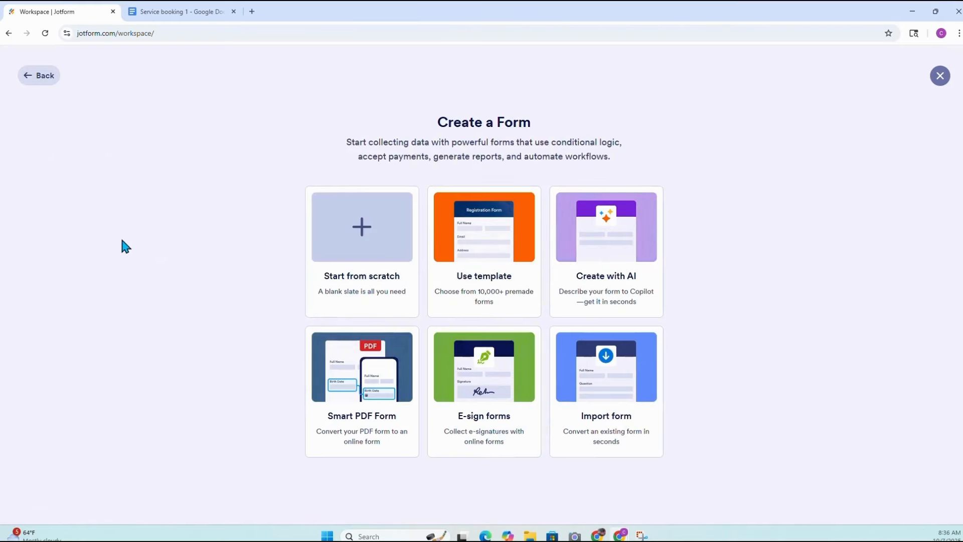
pyautogui.click(339, 242)
pyautogui.click(400, 242)
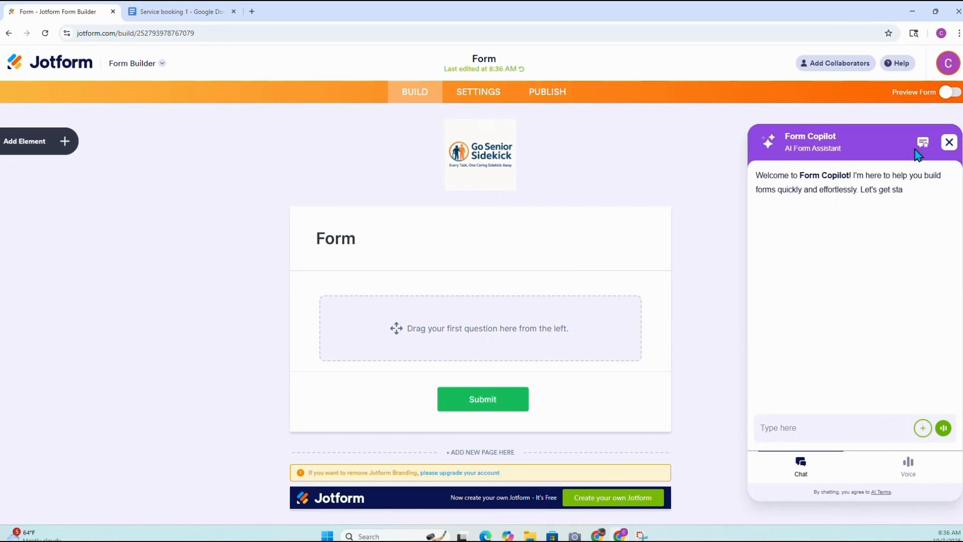
# Close Form Copilot and replace the 'Form' title with 'Service Booking Form'
pyautogui.click(949, 142)
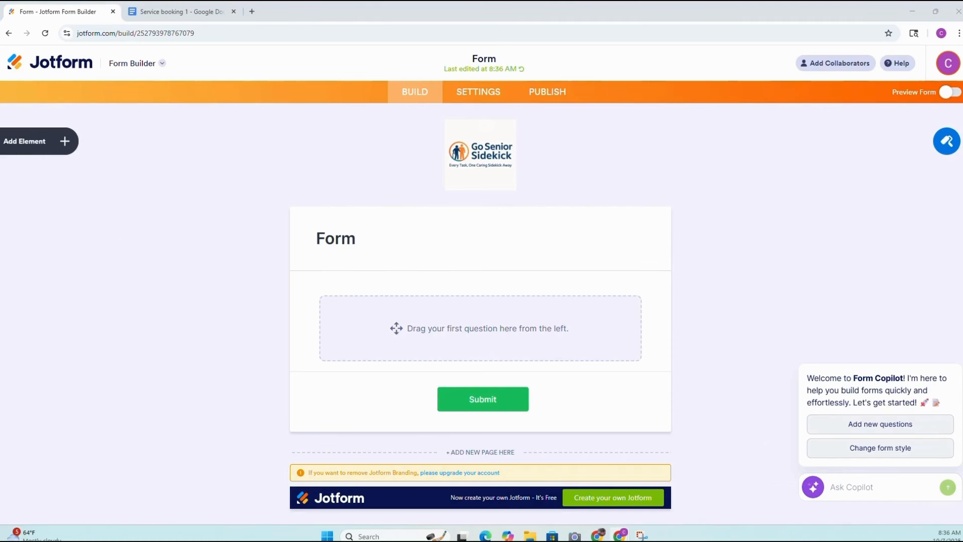
pyautogui.click(496, 60)
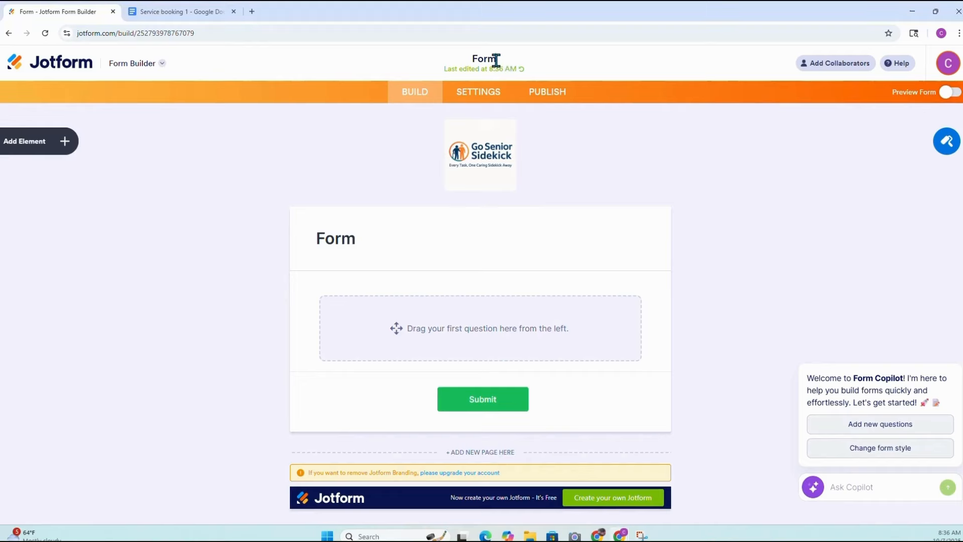
pyautogui.moveTo(497, 60); pyautogui.dragTo(432, 56)
pyautogui.press('BackSpace')
pyautogui.write('Service Booking Form')
pyautogui.moveTo(358, 218); pyautogui.dragTo(286, 217)
pyautogui.press('BackSpace')
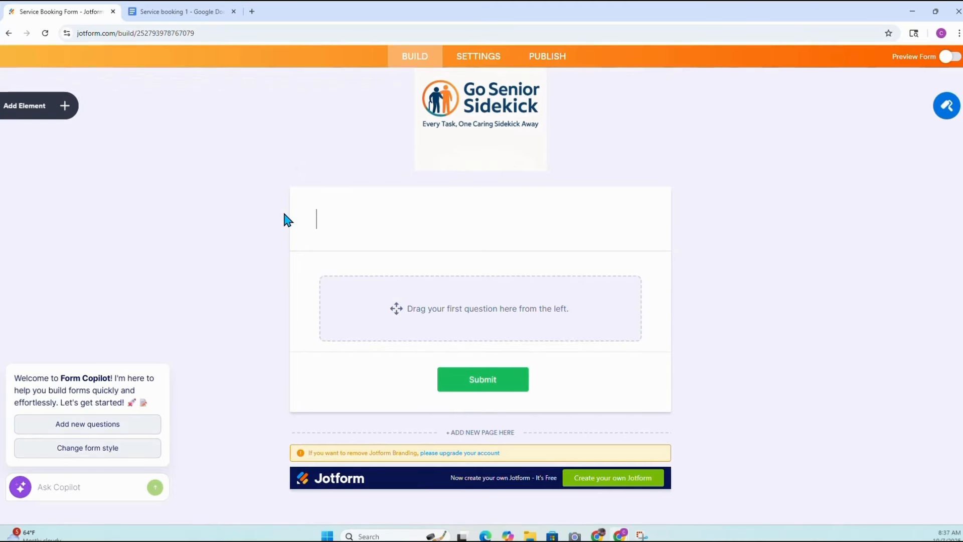
pyautogui.write('Service Booking Form')
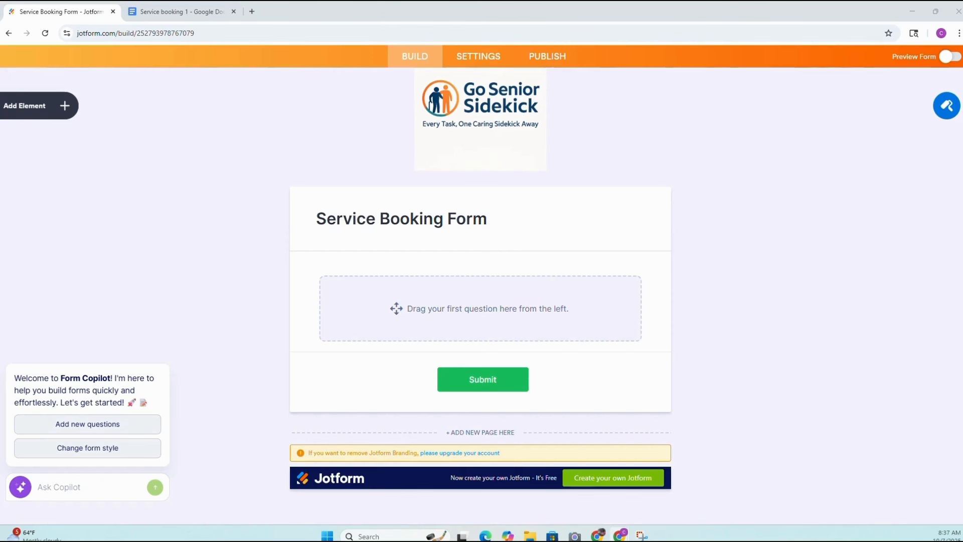
# Add the subheading 'Simple, Secure, and Stress-Free Booking' and centre-align the header
pyautogui.click(377, 247)
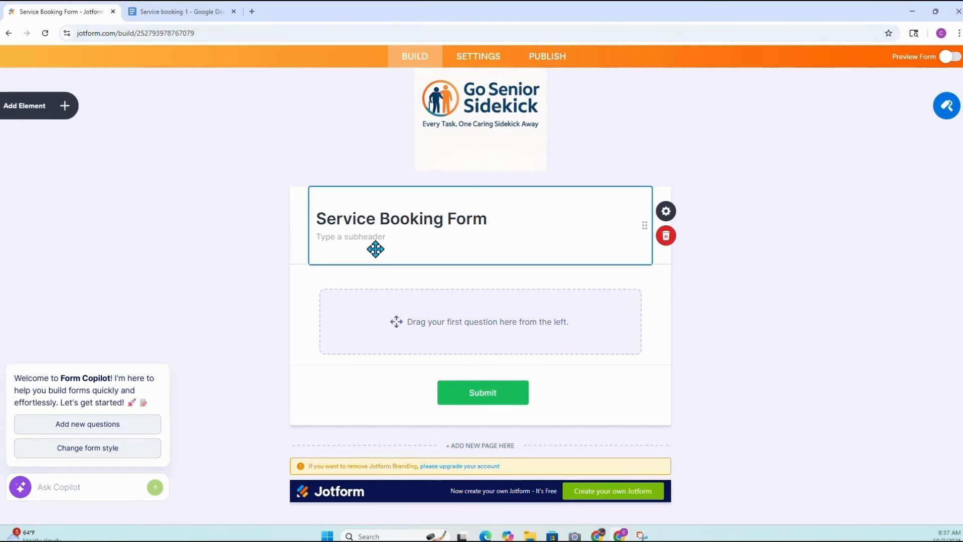
pyautogui.rightClick(372, 239)
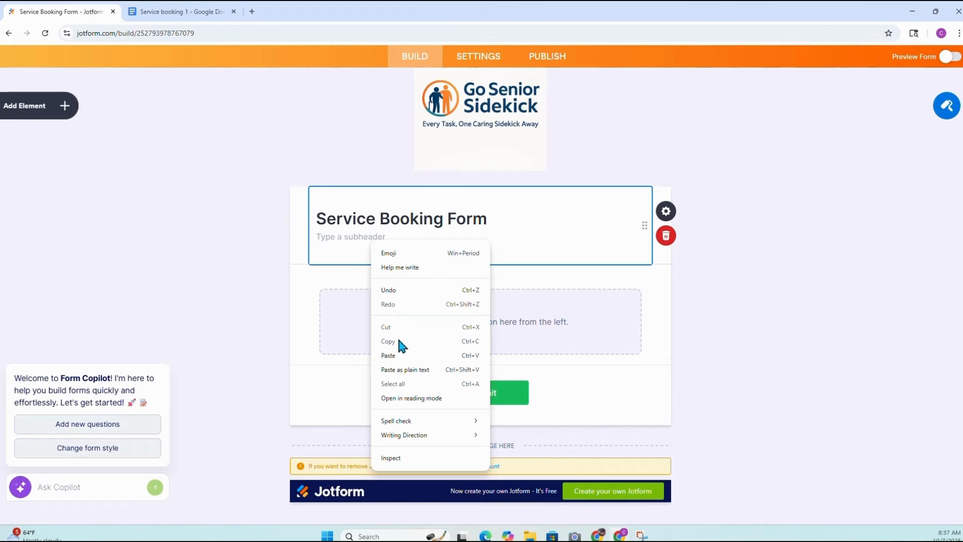
pyautogui.click(398, 356)
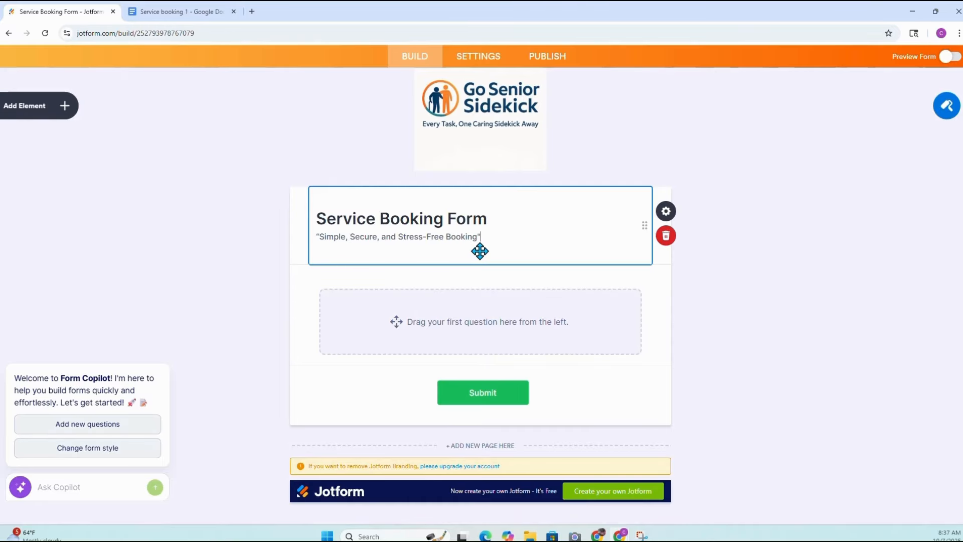
pyautogui.click(667, 213)
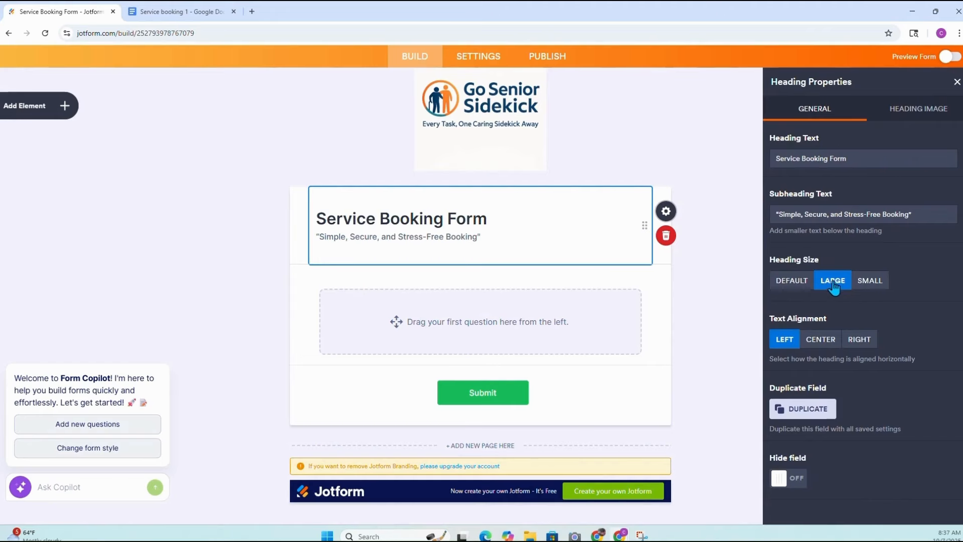
pyautogui.click(821, 341)
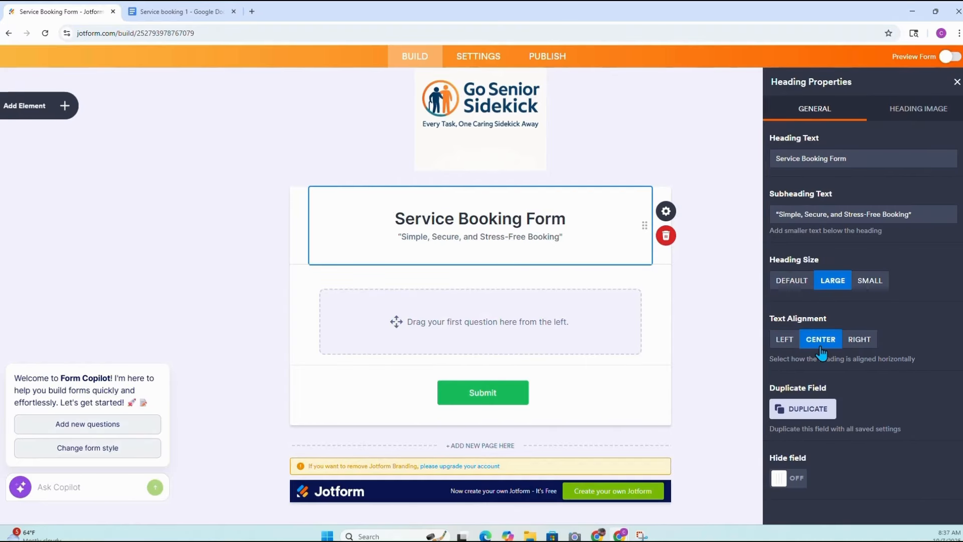
pyautogui.click(171, 255)
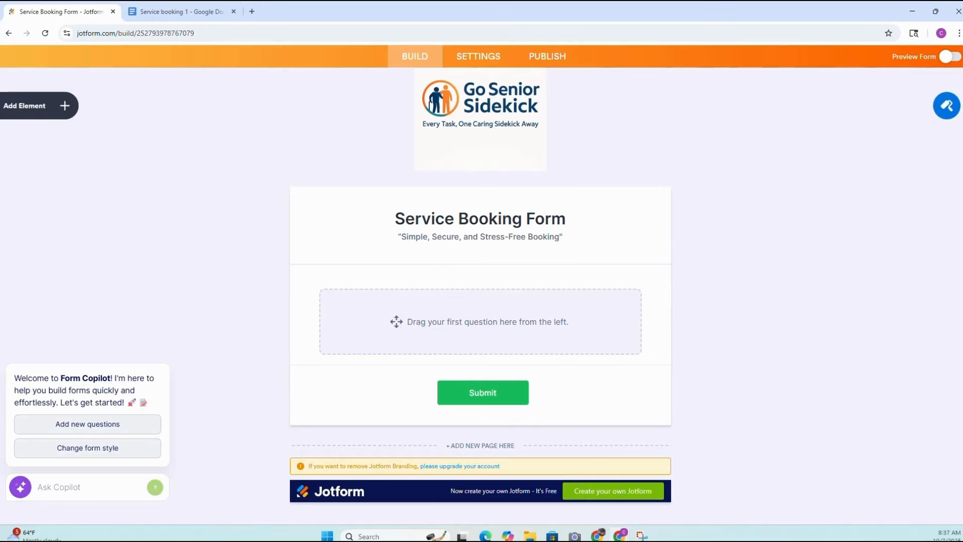
pyautogui.scroll(-1, 524, 198)
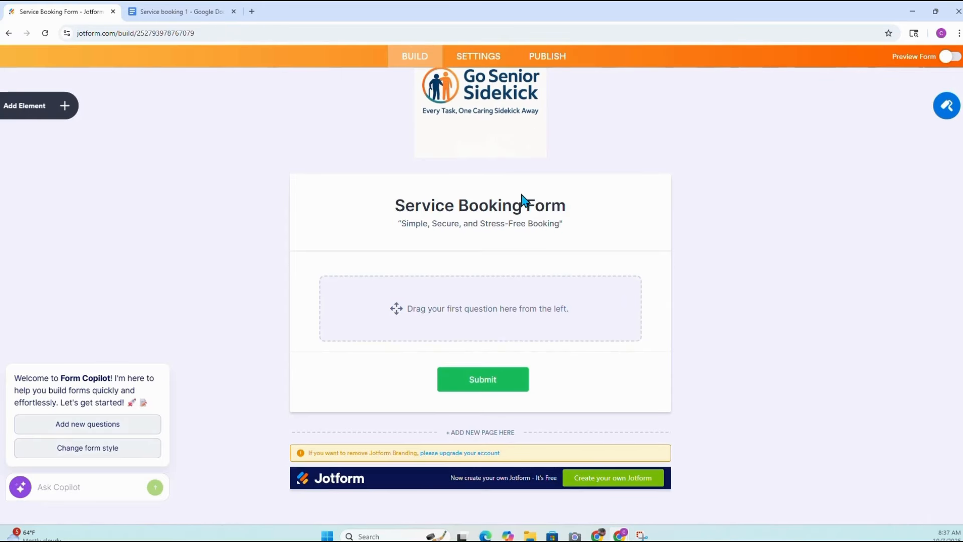
# Add a Paragraph element below the form header
pyautogui.click(64, 108)
pyautogui.scroll(-4, 54, 173)
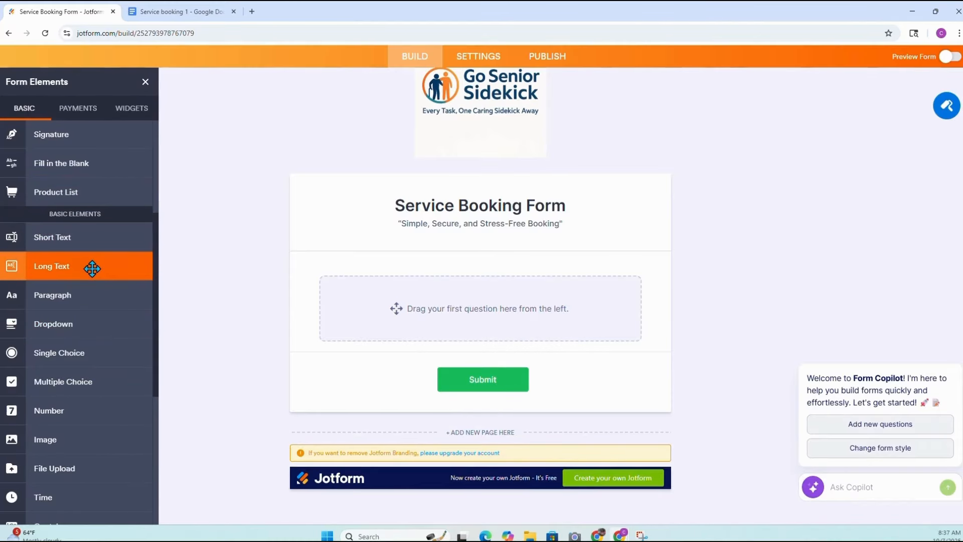
pyautogui.scroll(2, 93, 267)
pyautogui.scroll(-2, 92, 267)
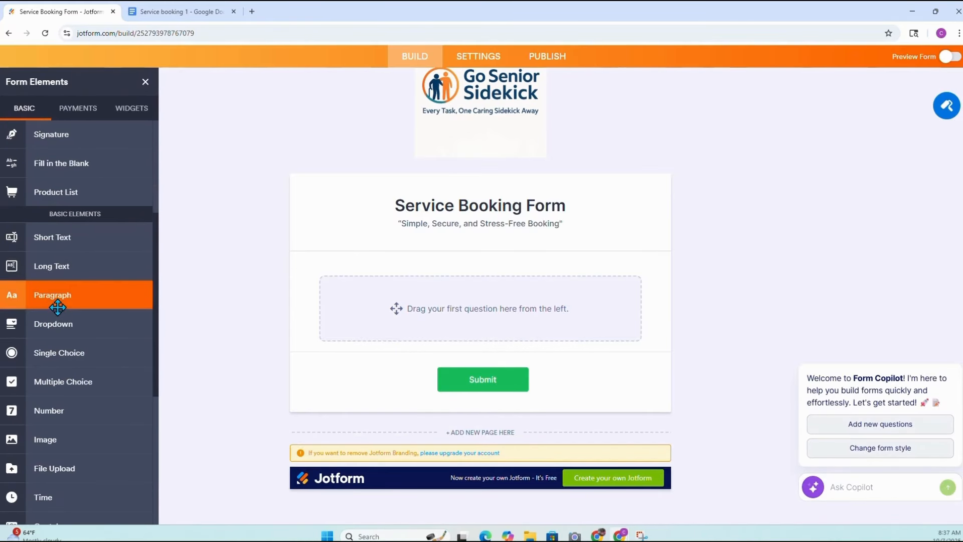
pyautogui.moveTo(58, 296); pyautogui.dragTo(358, 301)
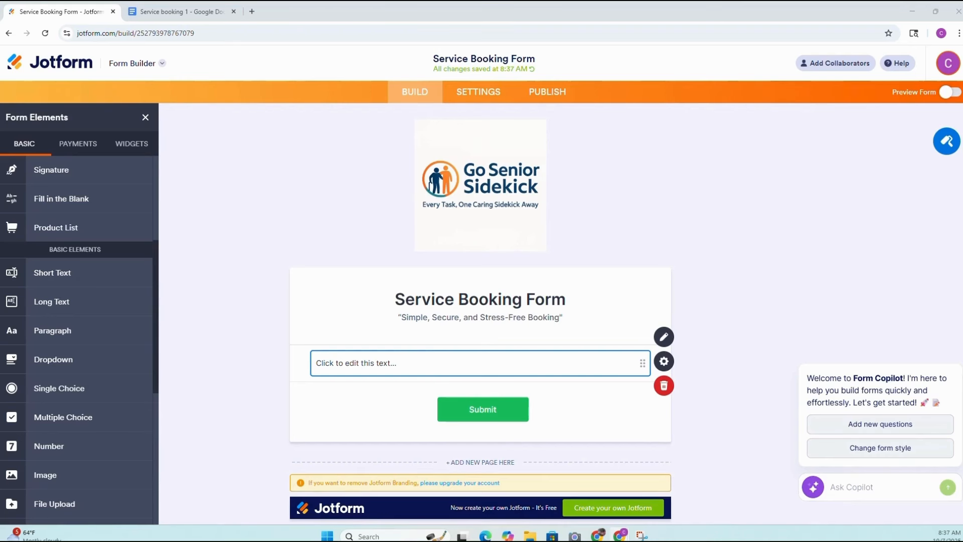
# Paste the website, phone and e-mail contact details into the paragraph, bold them, and save
pyautogui.click(665, 346)
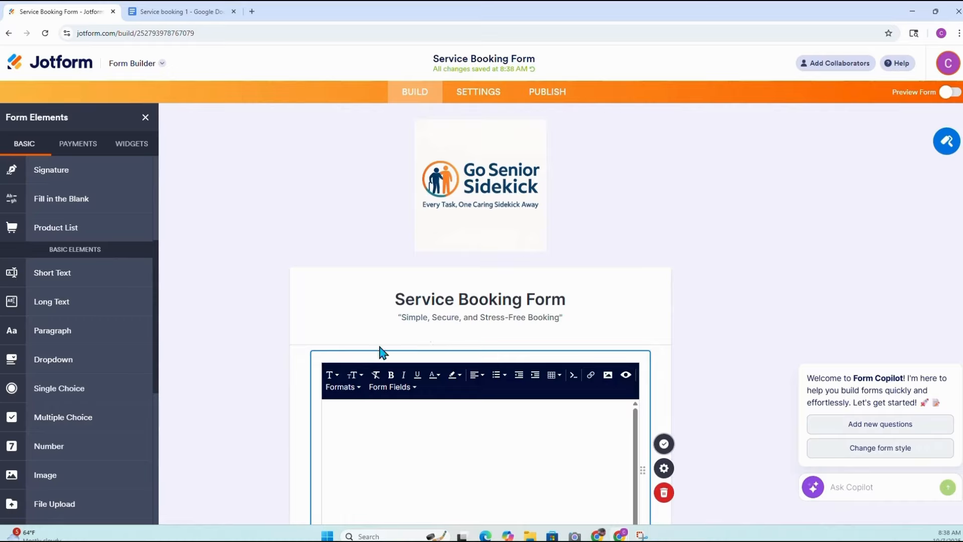
pyautogui.rightClick(349, 418)
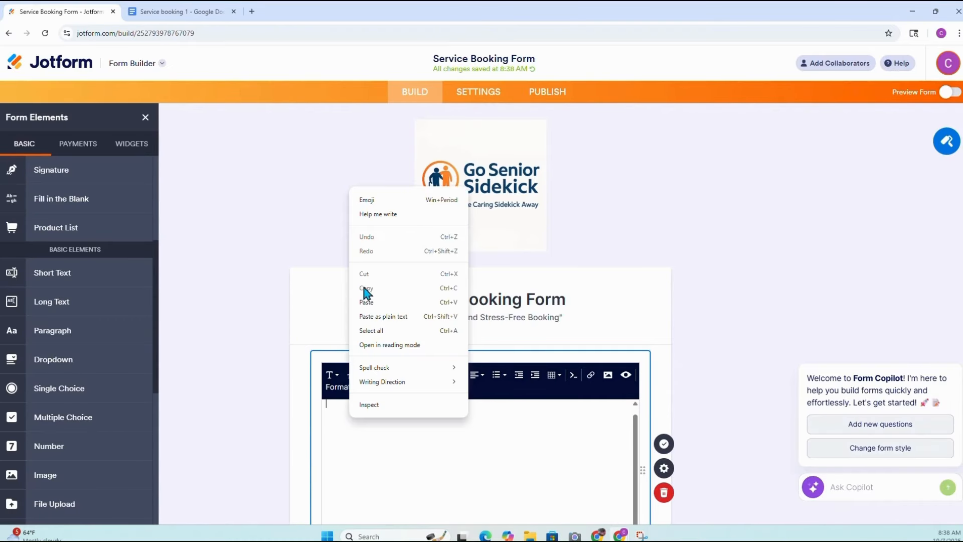
pyautogui.click(367, 315)
pyautogui.scroll(-5, 796, 308)
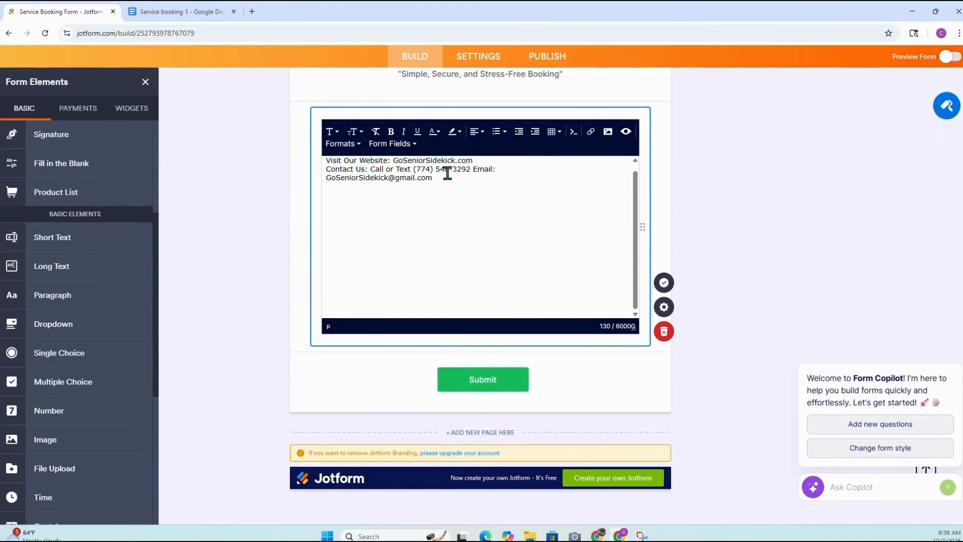
pyautogui.moveTo(434, 178); pyautogui.dragTo(318, 163)
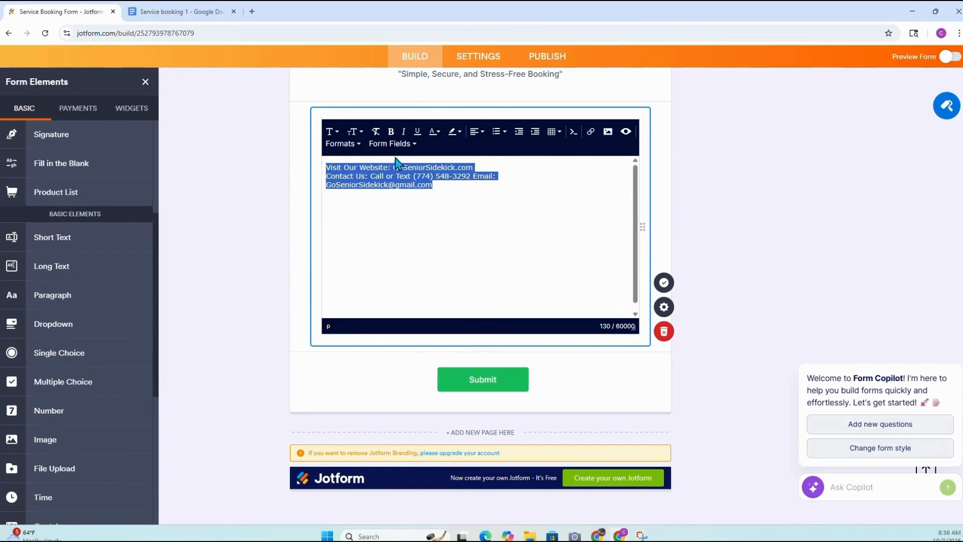
pyautogui.click(391, 132)
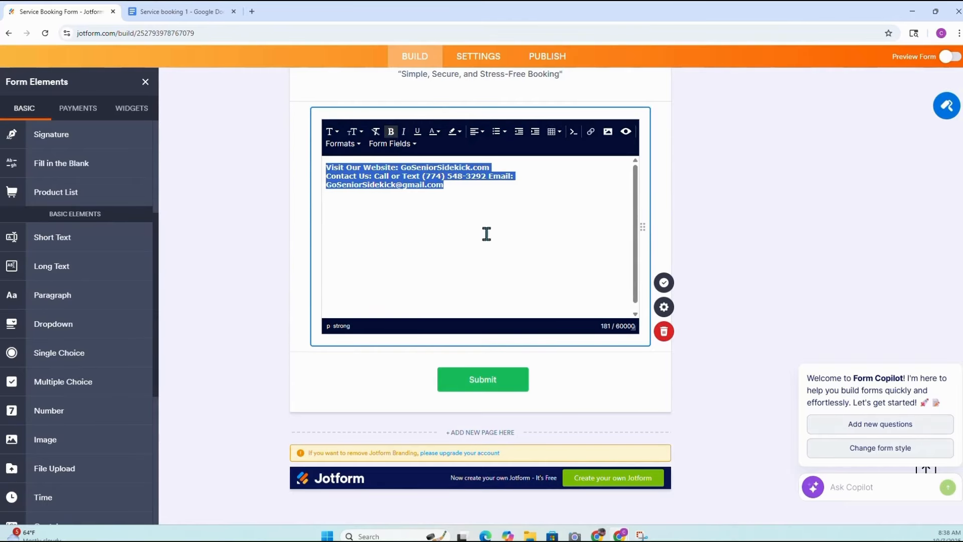
pyautogui.click(667, 289)
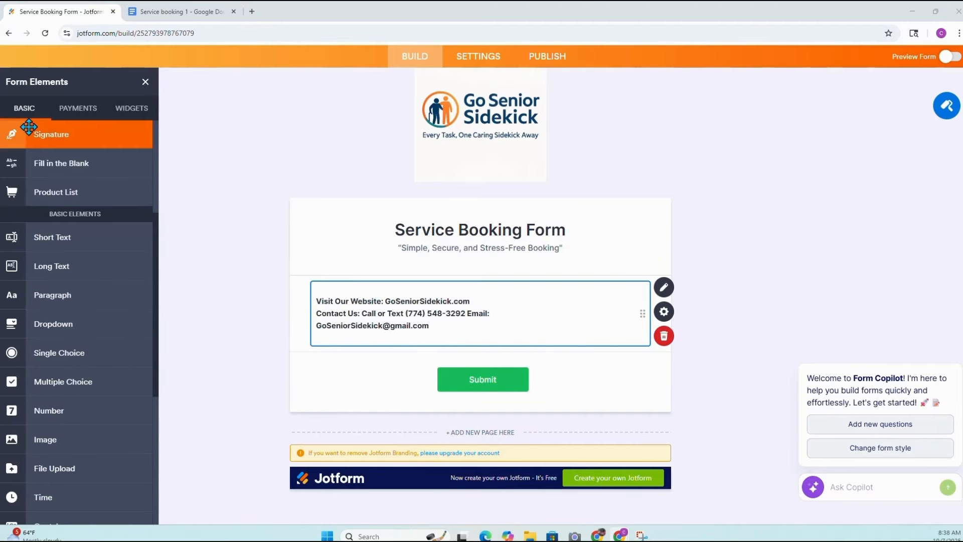
pyautogui.scroll(4, 52, 165)
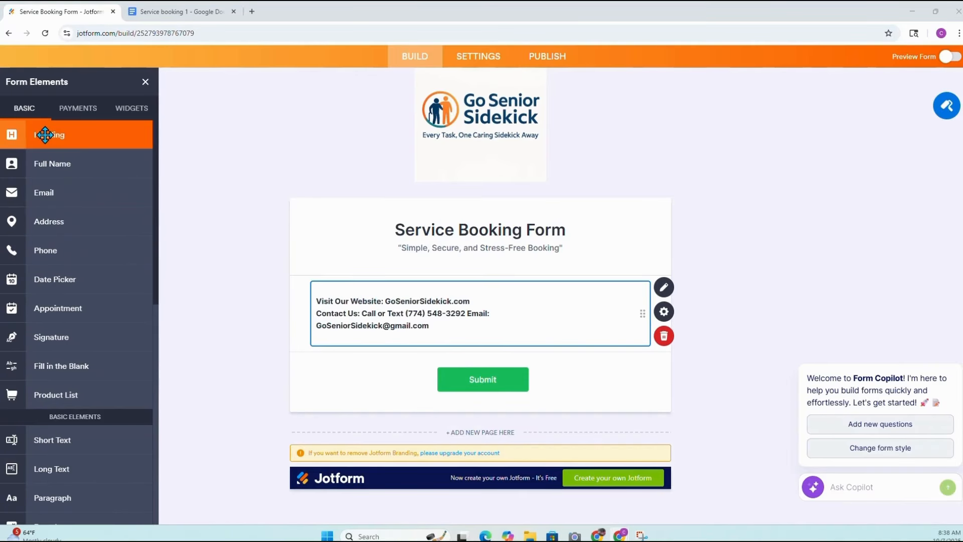
# Add a heading 'Client Info' with subheading 'Who's this booking for?' below the contact details
pyautogui.moveTo(45, 134); pyautogui.dragTo(370, 369)
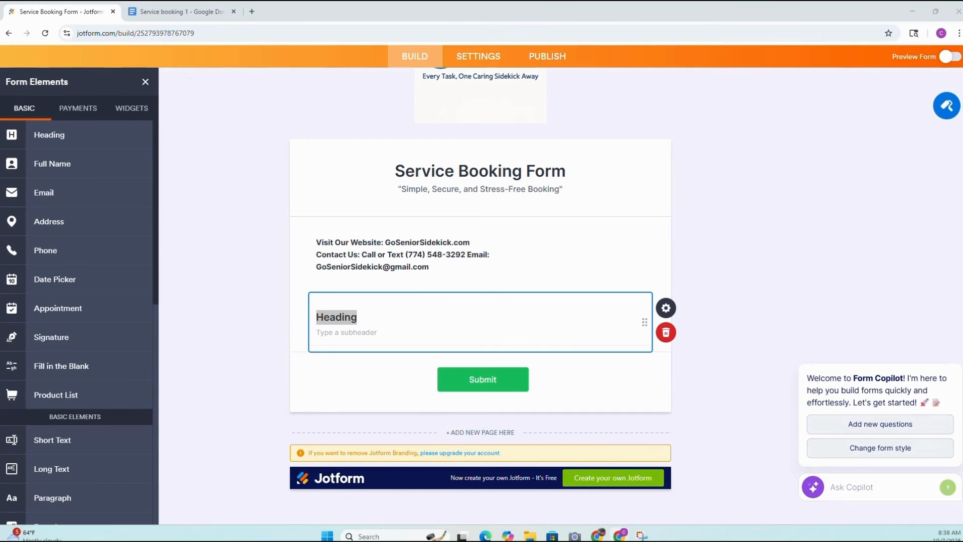
pyautogui.click(354, 316)
pyautogui.moveTo(354, 317); pyautogui.dragTo(301, 324)
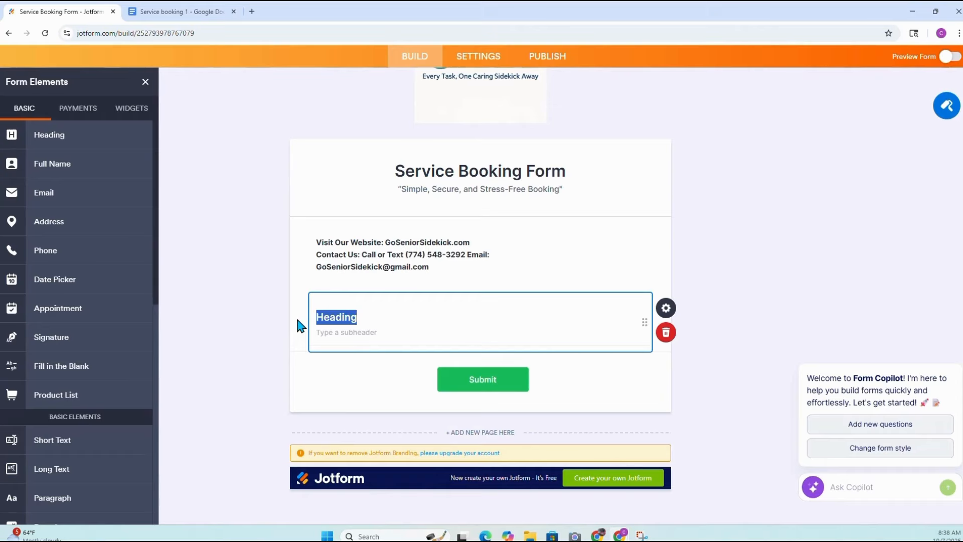
pyautogui.press('BackSpace')
pyautogui.write('Client Info')
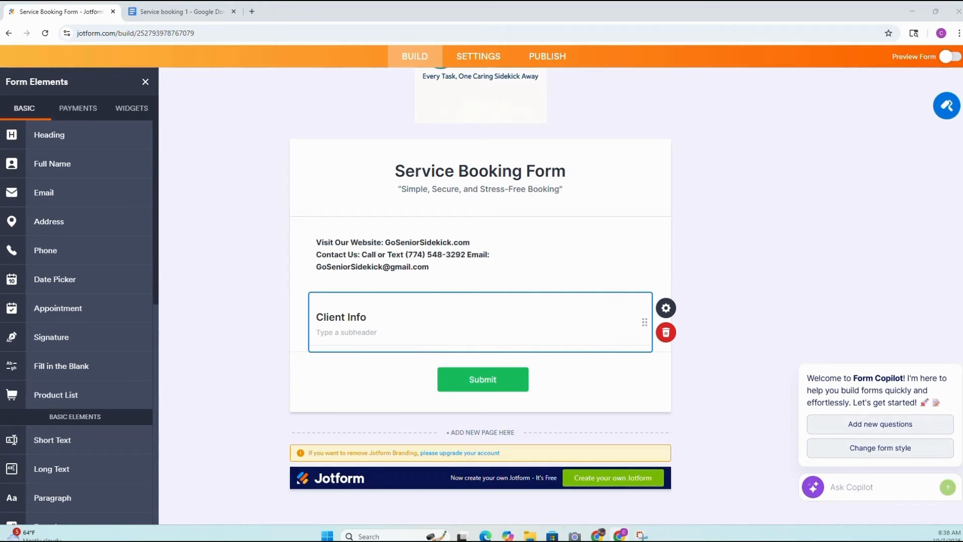
pyautogui.click(379, 335)
pyautogui.write('"Who’s this booking for?"')
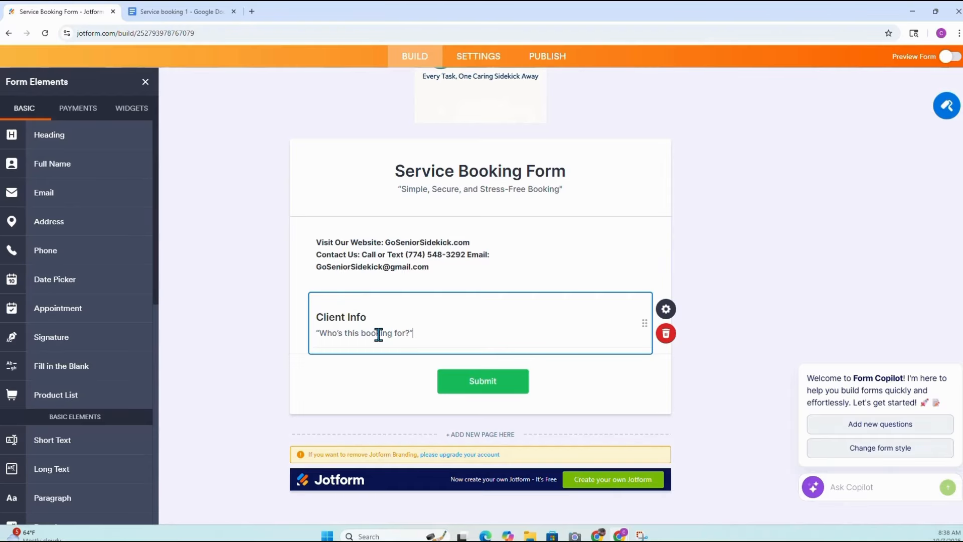
# Set the Client Info heading to Large and centre-aligned
pyautogui.click(668, 321)
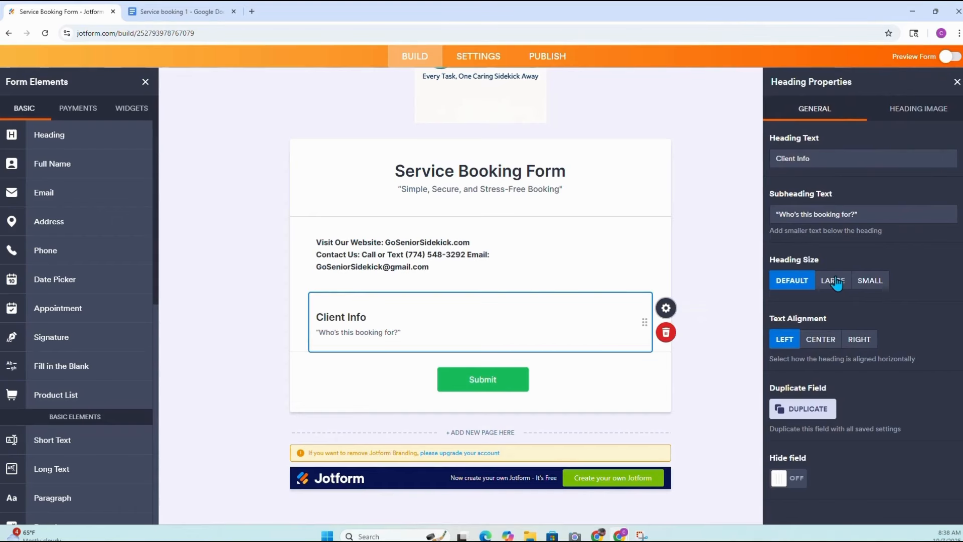
pyautogui.click(834, 281)
pyautogui.click(820, 343)
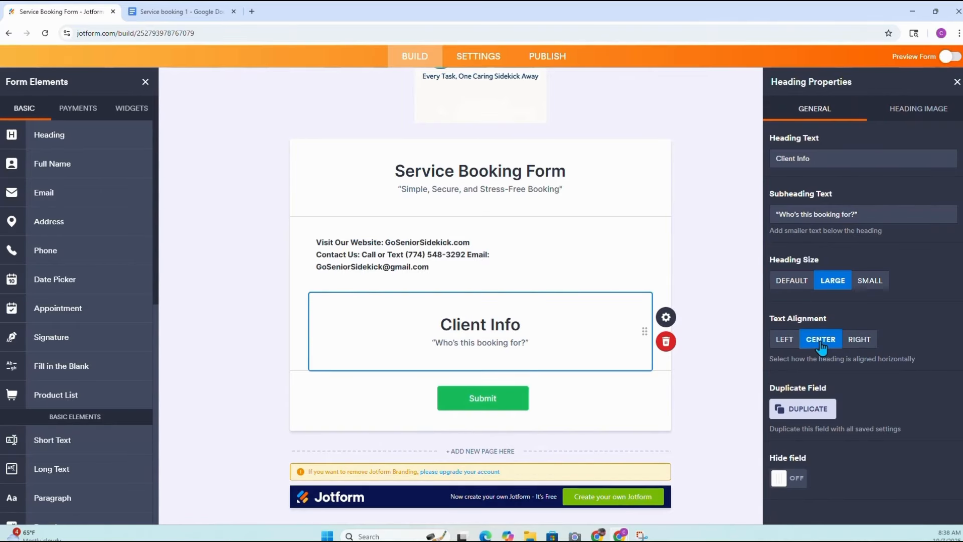
pyautogui.click(267, 321)
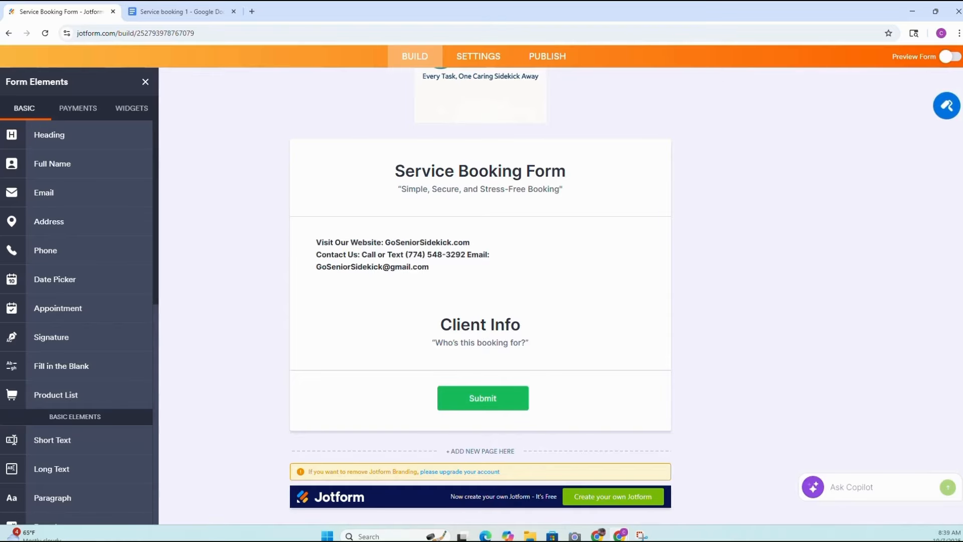
# Add Full Name, Phone Number, Email and Address fields under Client Info
pyautogui.scroll(-1, 640, 311)
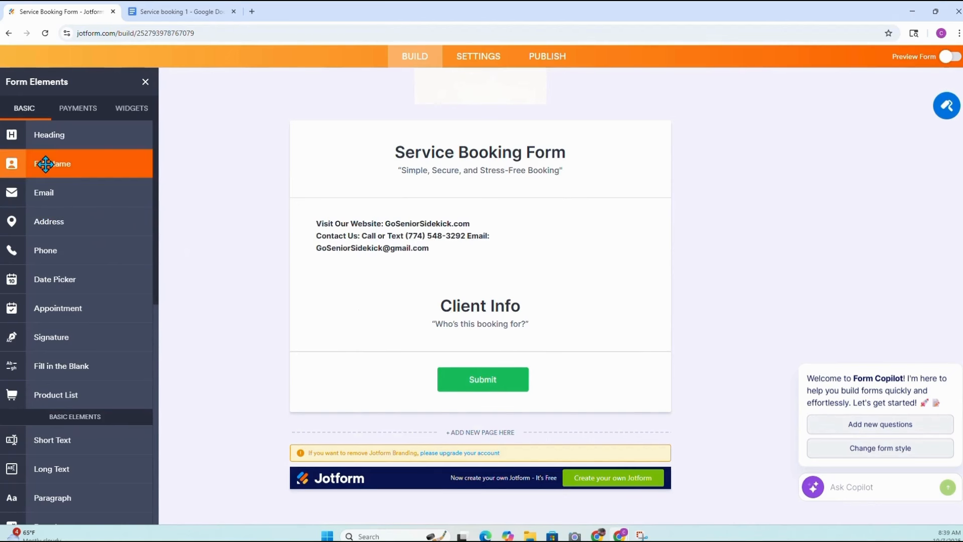
pyautogui.moveTo(44, 162); pyautogui.dragTo(363, 353)
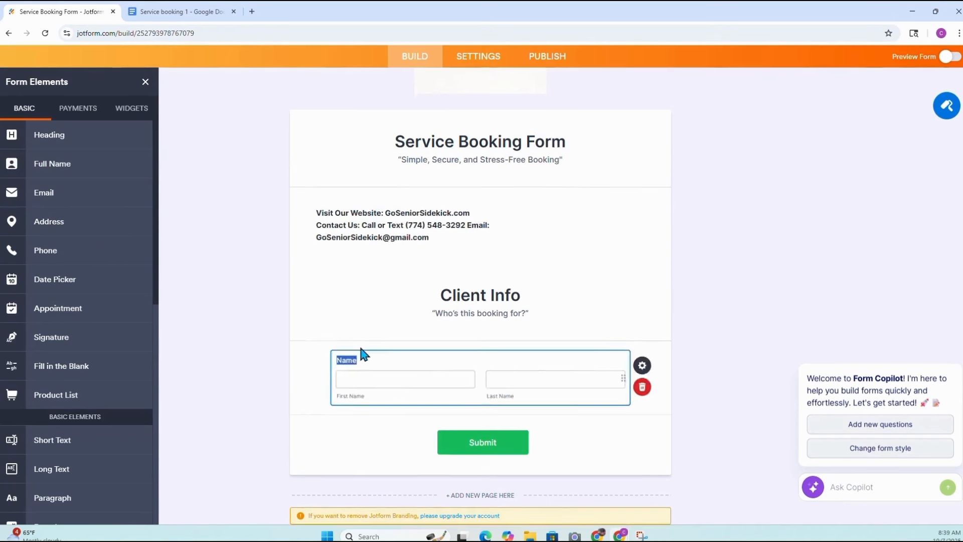
pyautogui.scroll(-1, 359, 346)
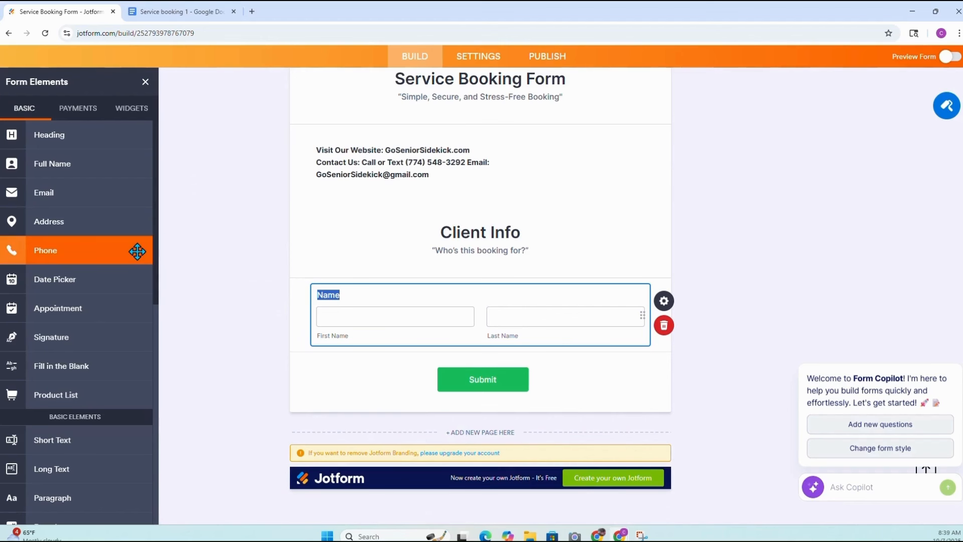
pyautogui.moveTo(78, 249); pyautogui.dragTo(381, 367)
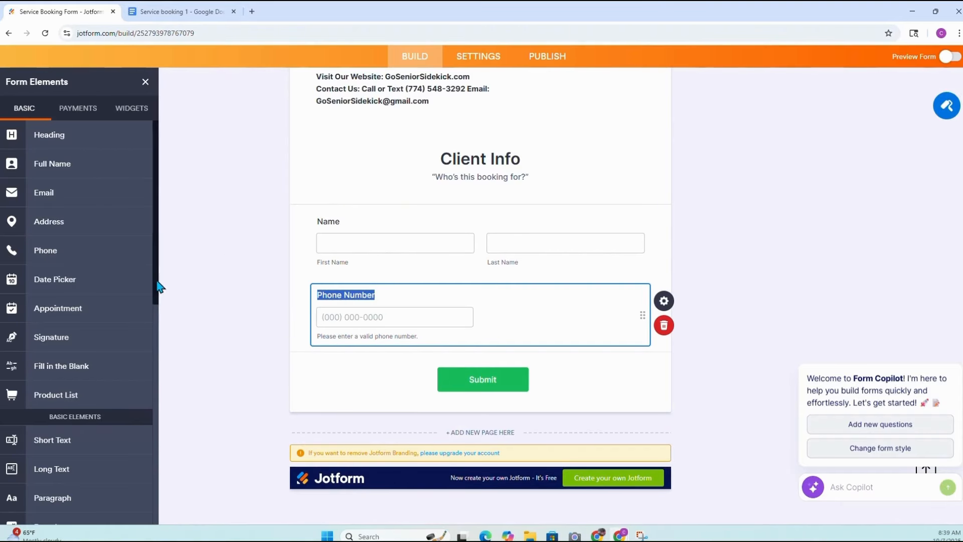
pyautogui.moveTo(78, 200); pyautogui.dragTo(309, 298)
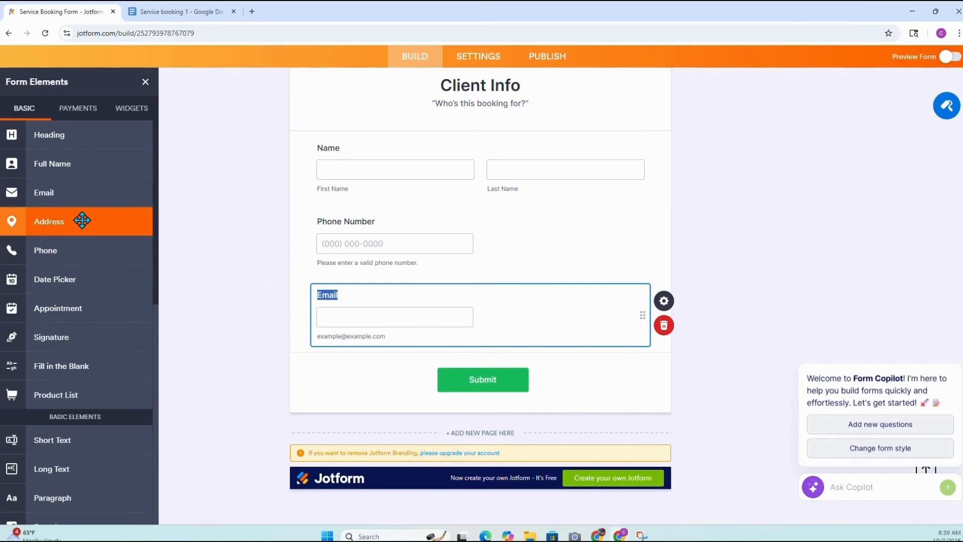
pyautogui.moveTo(81, 221); pyautogui.dragTo(405, 367)
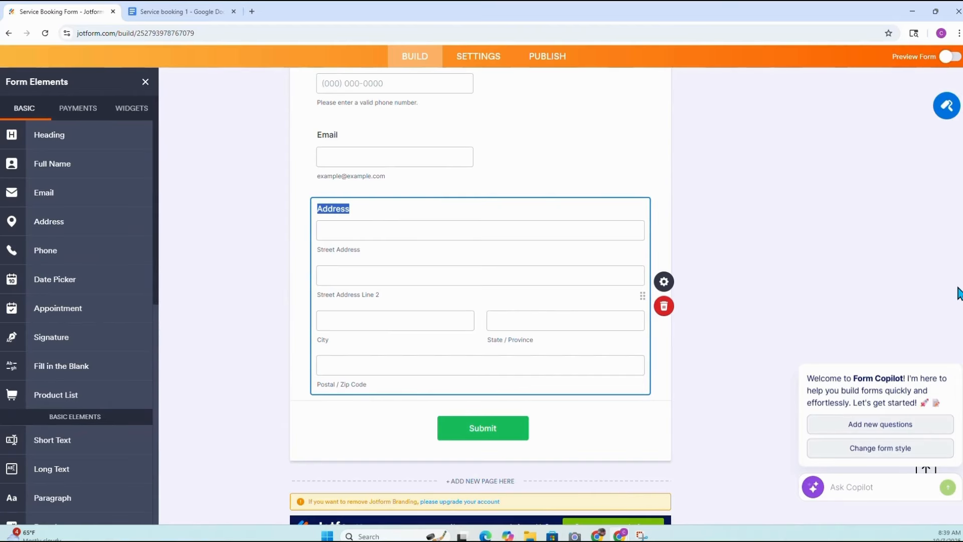
# Remove Street Address 2 from the Address field and make State an American States list
pyautogui.click(665, 289)
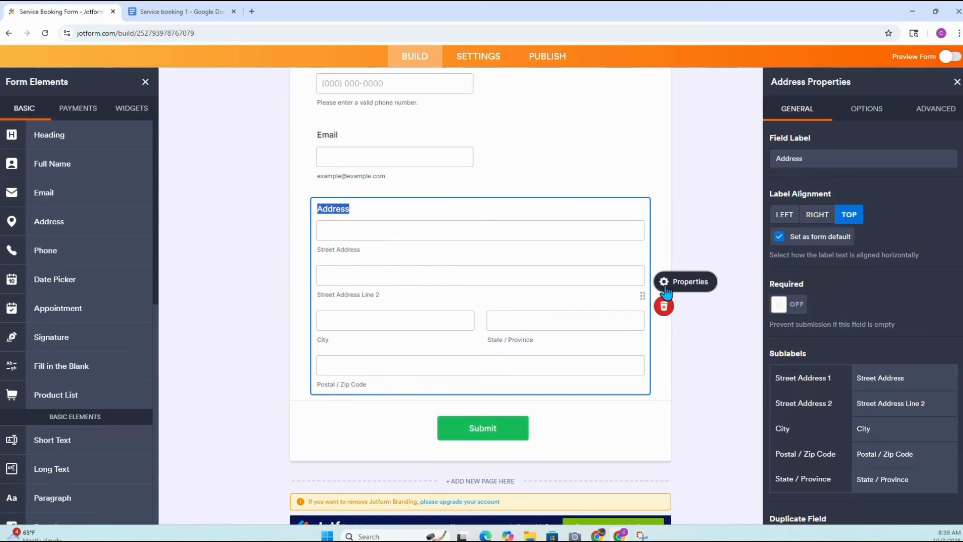
pyautogui.click(863, 113)
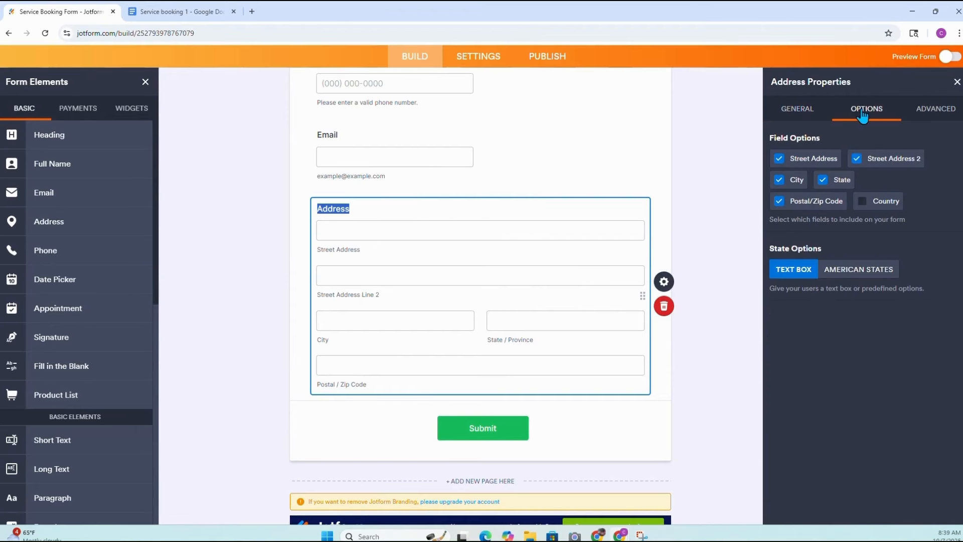
pyautogui.click(855, 160)
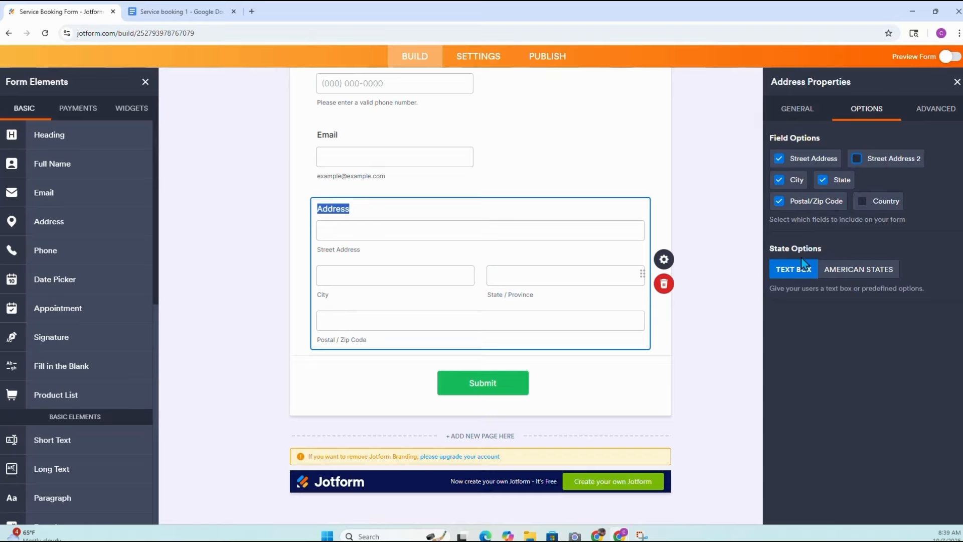
pyautogui.click(841, 273)
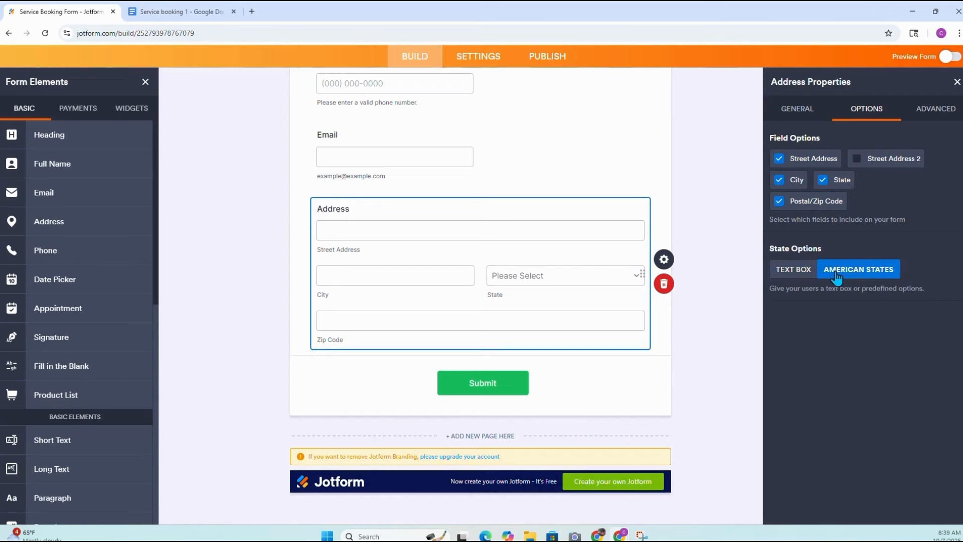
# Close the address settings, glance at the Publish options, and return to Build
pyautogui.click(957, 82)
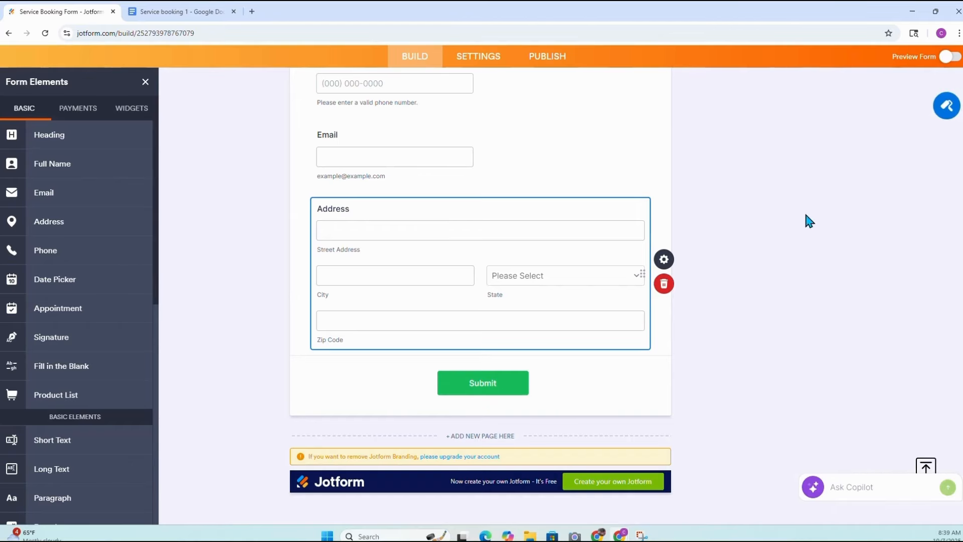
pyautogui.click(543, 58)
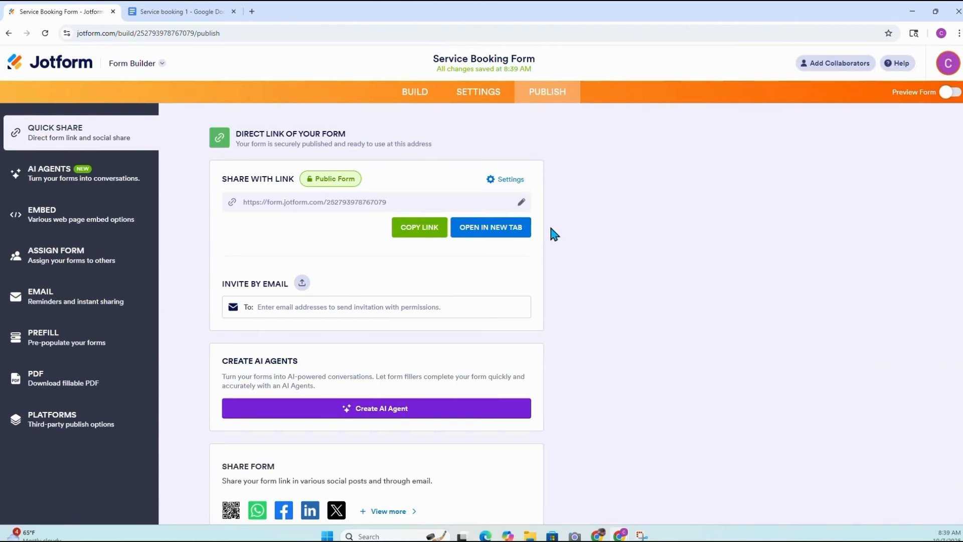
pyautogui.click(422, 95)
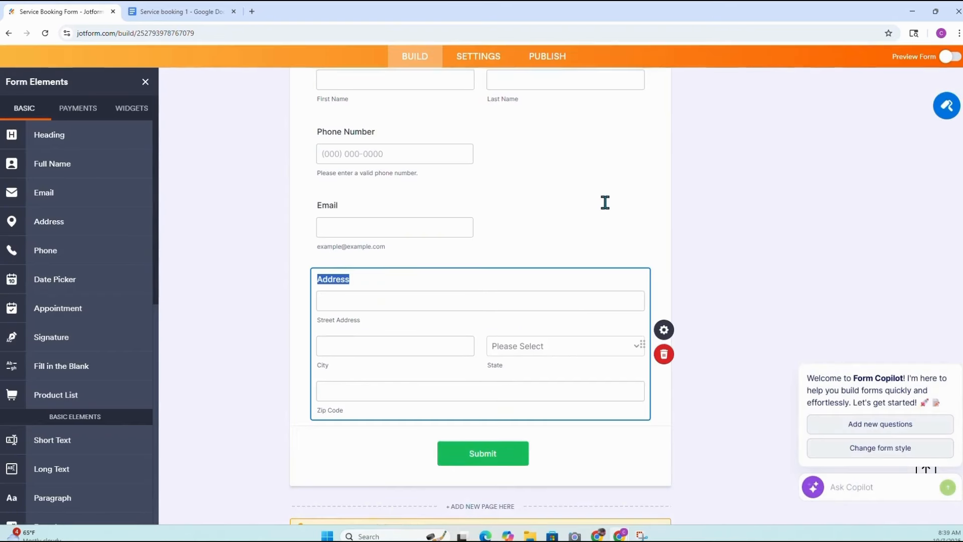
pyautogui.scroll(8, 605, 202)
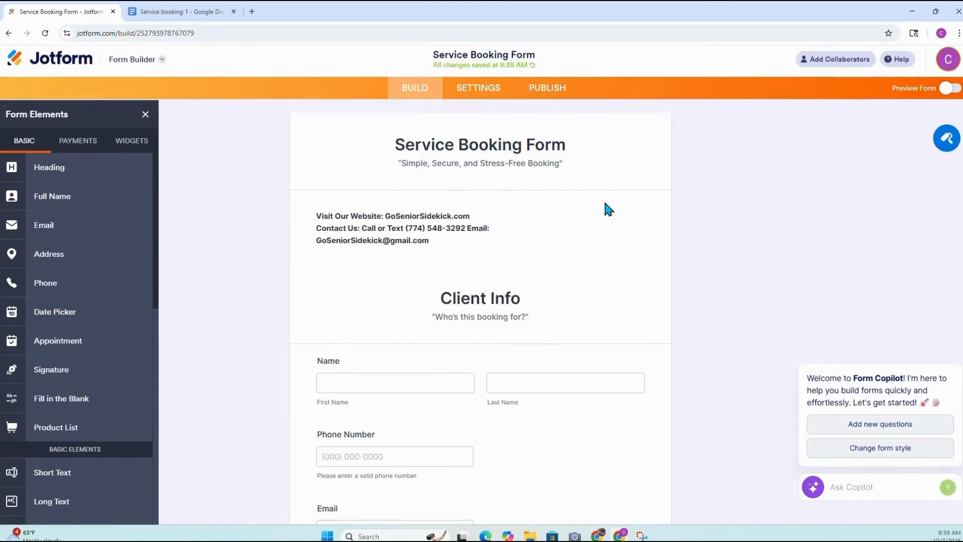
pyautogui.scroll(-8, 605, 202)
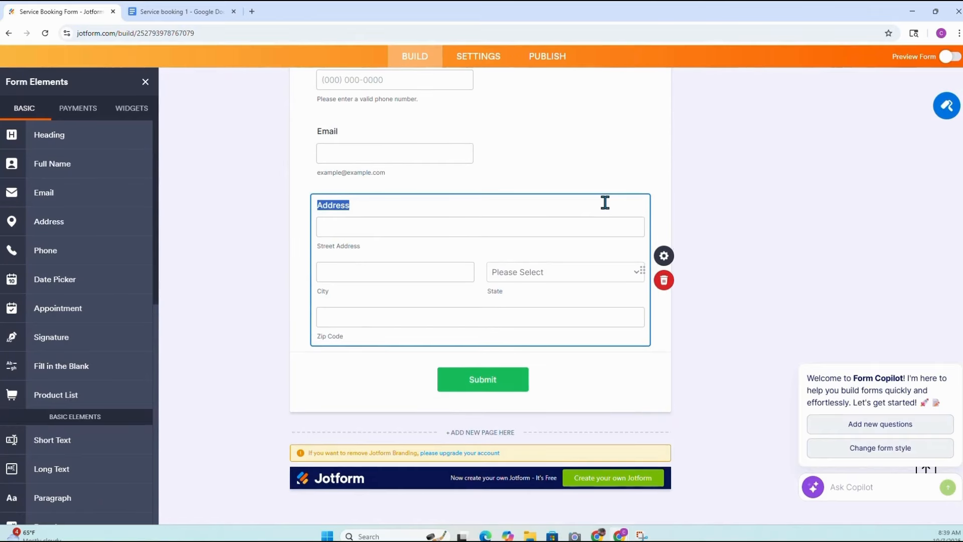
# Add a new page after the address field and drop a Single Choice question onto Page 2
pyautogui.click(461, 432)
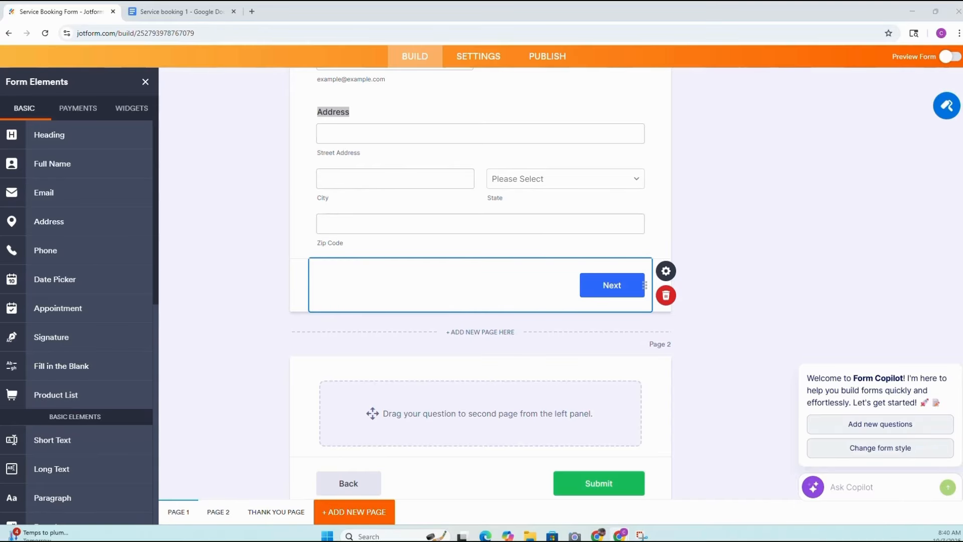
pyautogui.scroll(-1, 509, 300)
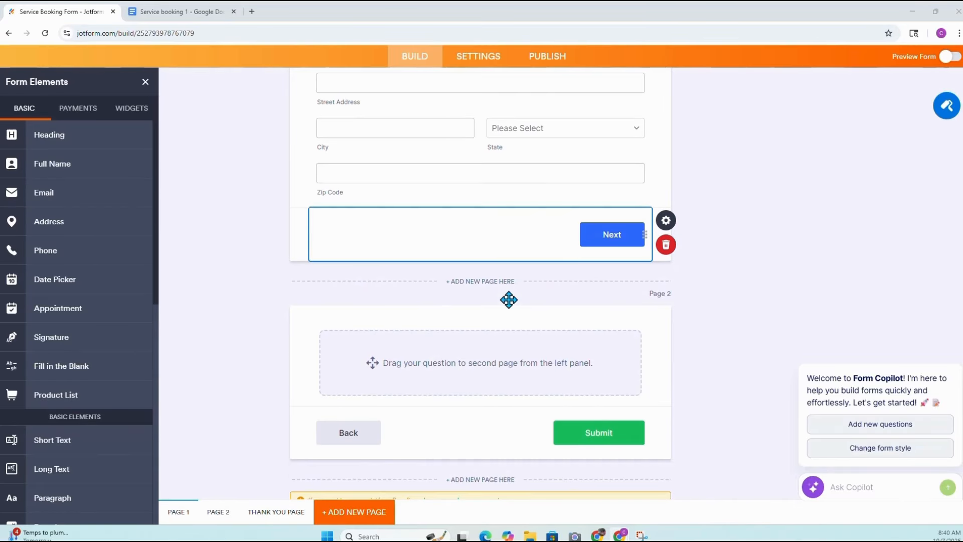
pyautogui.scroll(-1, 509, 300)
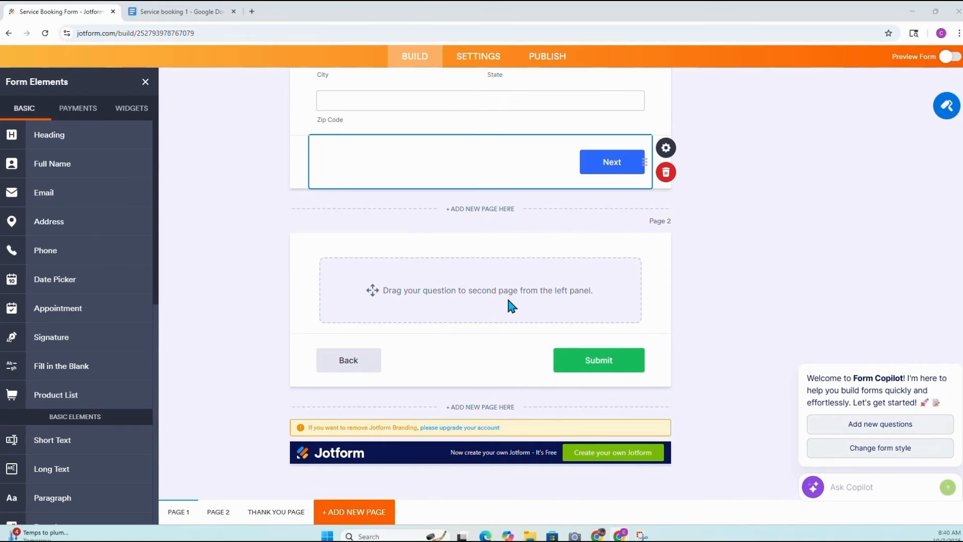
pyautogui.scroll(-5, 69, 270)
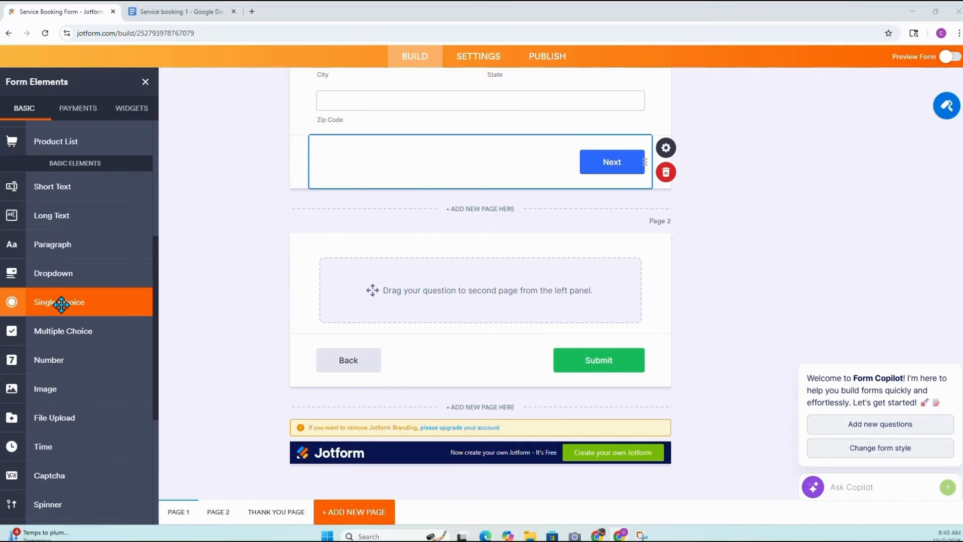
pyautogui.moveTo(60, 302); pyautogui.dragTo(358, 279)
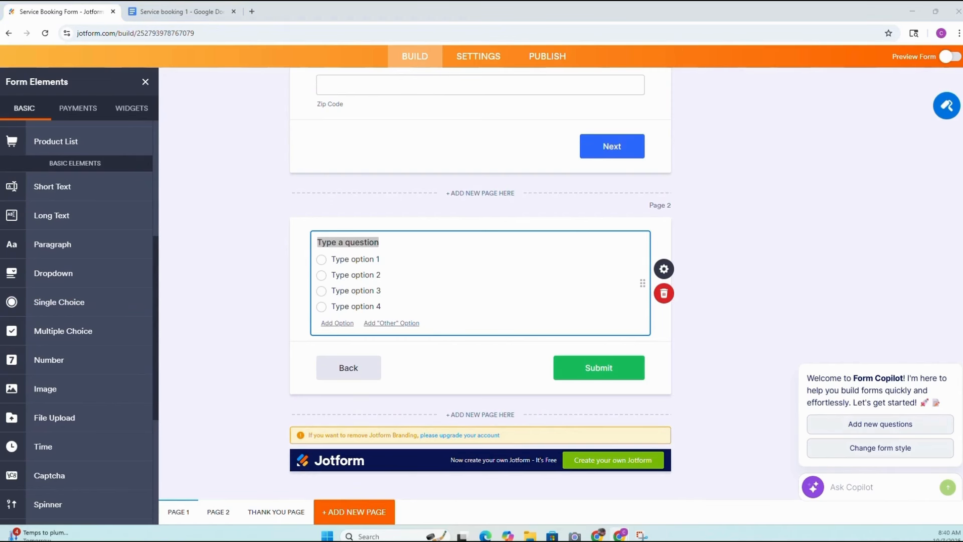
# Label the page-2 question 'Booking Sponsored By (Optional)'
pyautogui.click(664, 269)
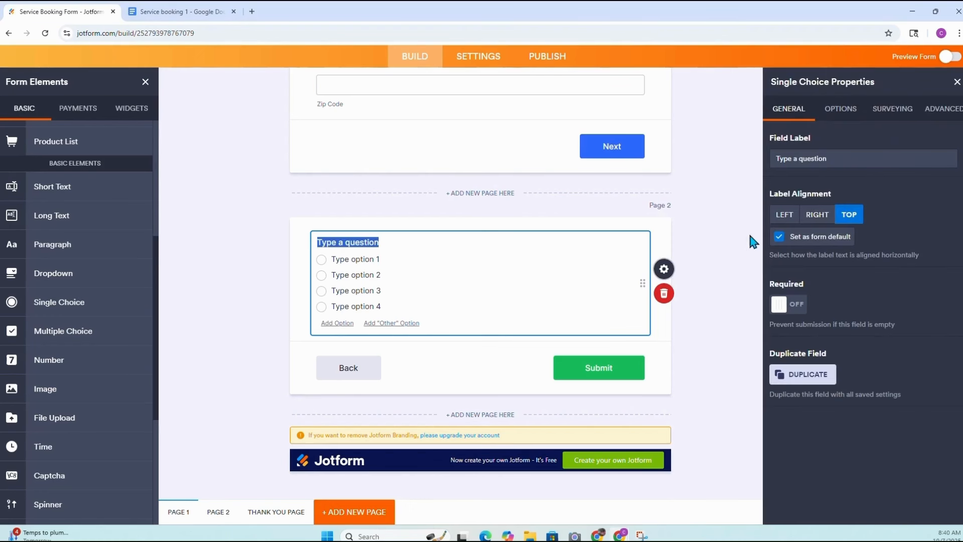
pyautogui.click(836, 157)
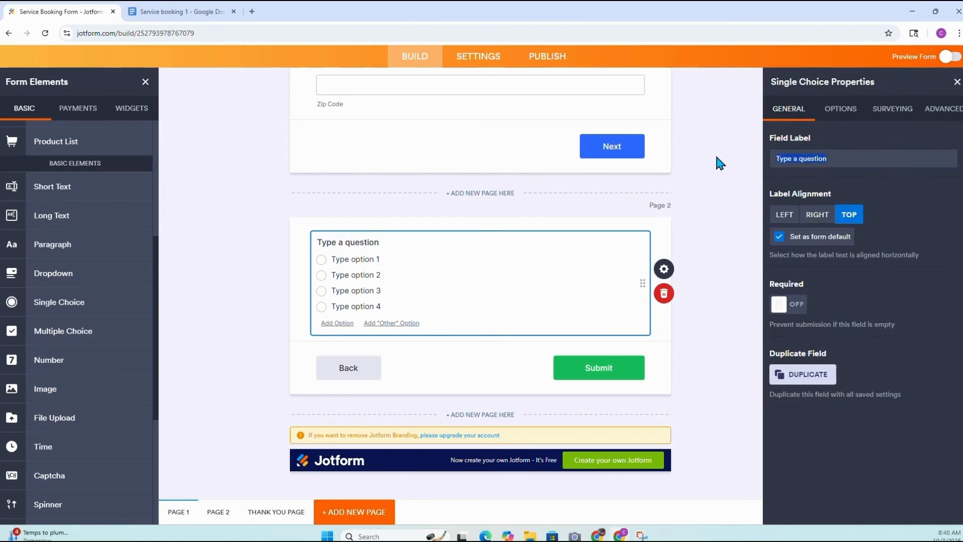
pyautogui.press('BackSpace')
pyautogui.write('Booking Sponsored By (Optional)')
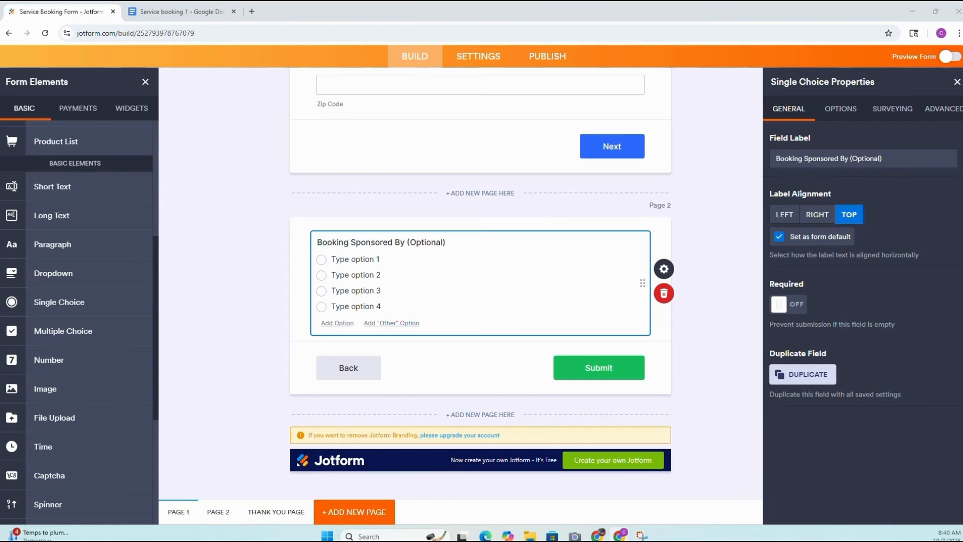
# Replace the four placeholder answers with Yes and No
pyautogui.click(841, 108)
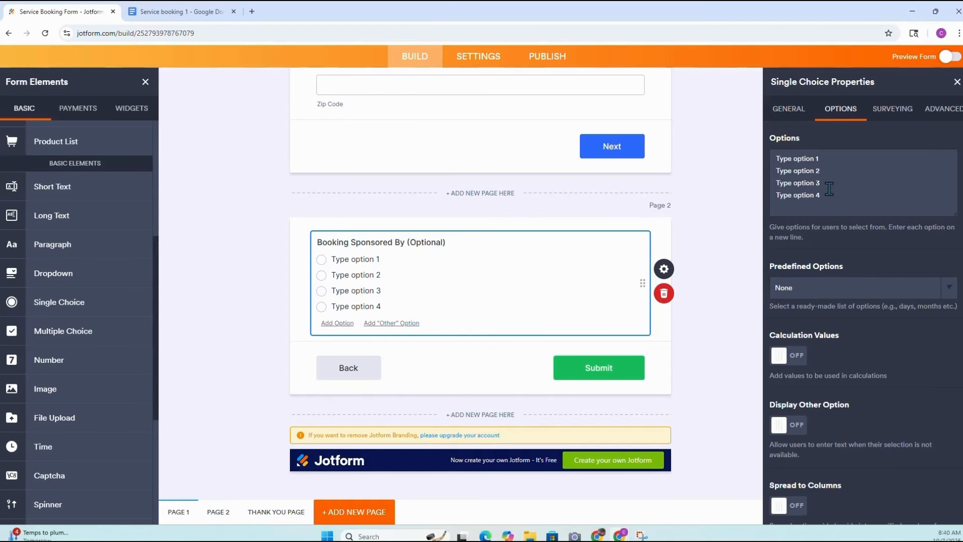
pyautogui.moveTo(822, 203); pyautogui.dragTo(763, 159)
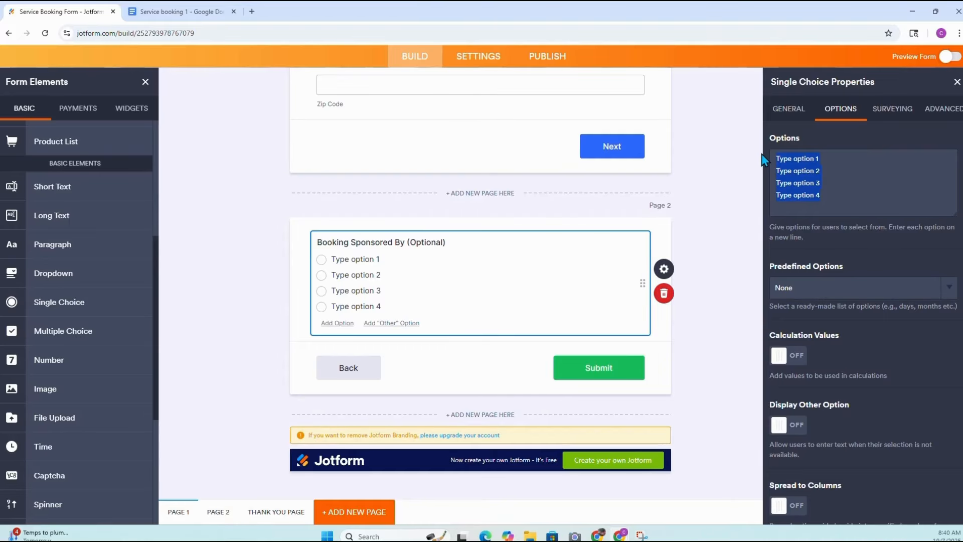
pyautogui.press('BackSpace')
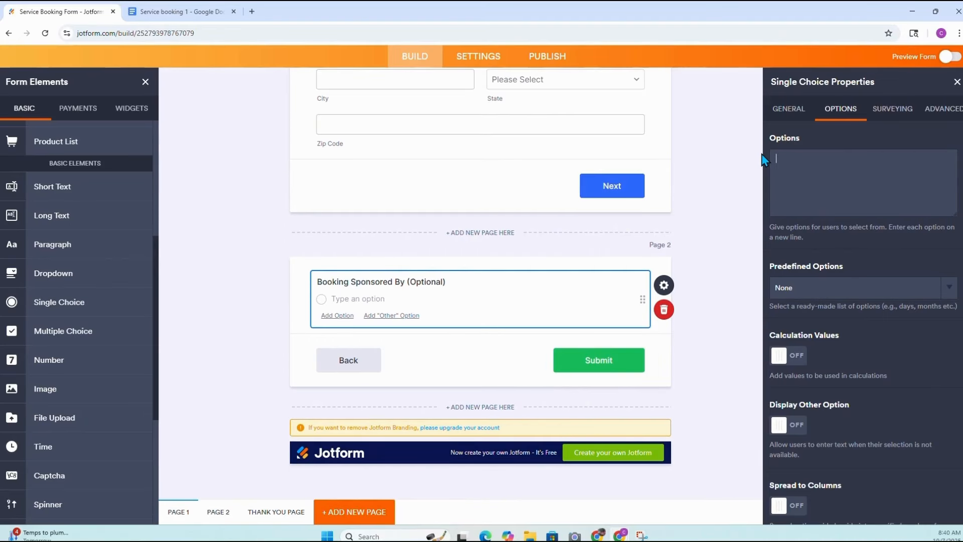
pyautogui.write('Yes No')
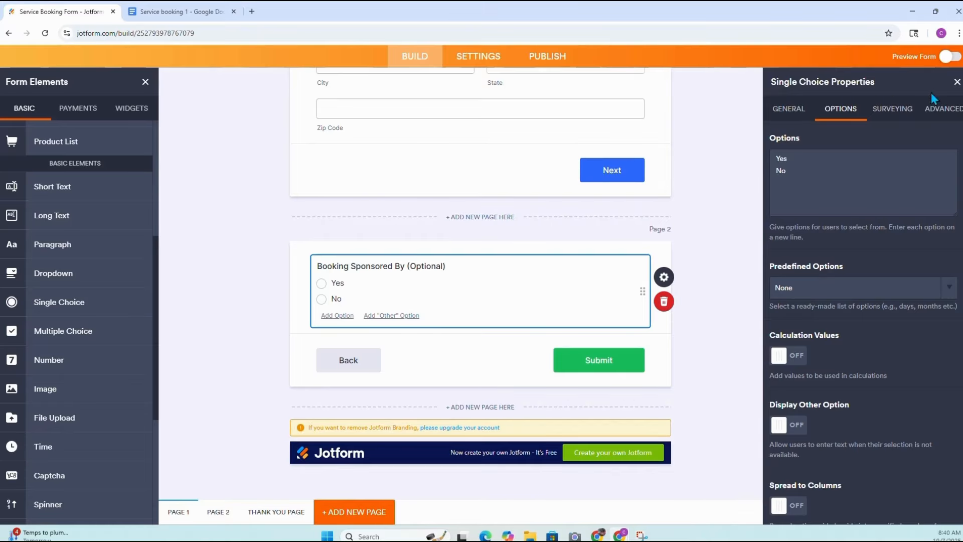
pyautogui.click(957, 82)
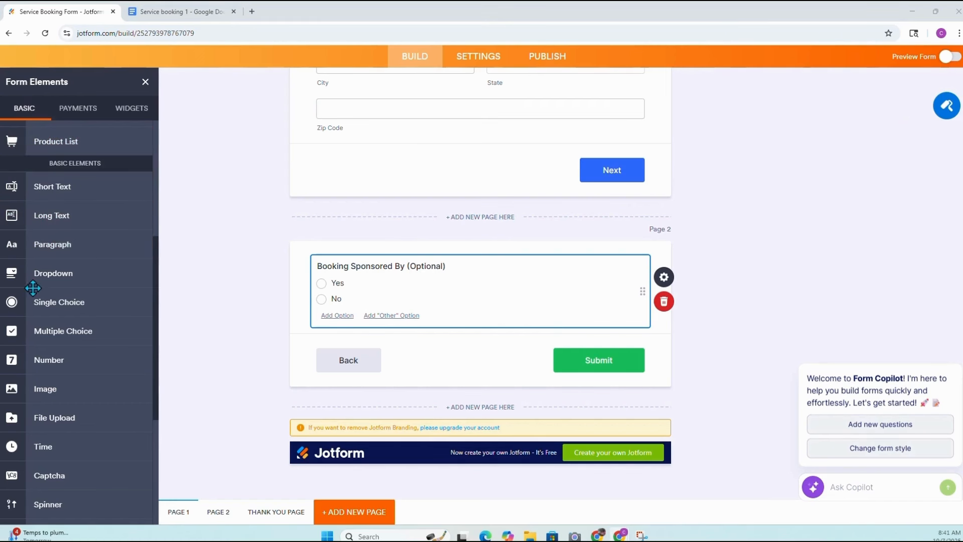
# Add a dropdown below Booking Sponsored By, labelled Relationship to Recipient
pyautogui.moveTo(35, 275); pyautogui.dragTo(352, 339)
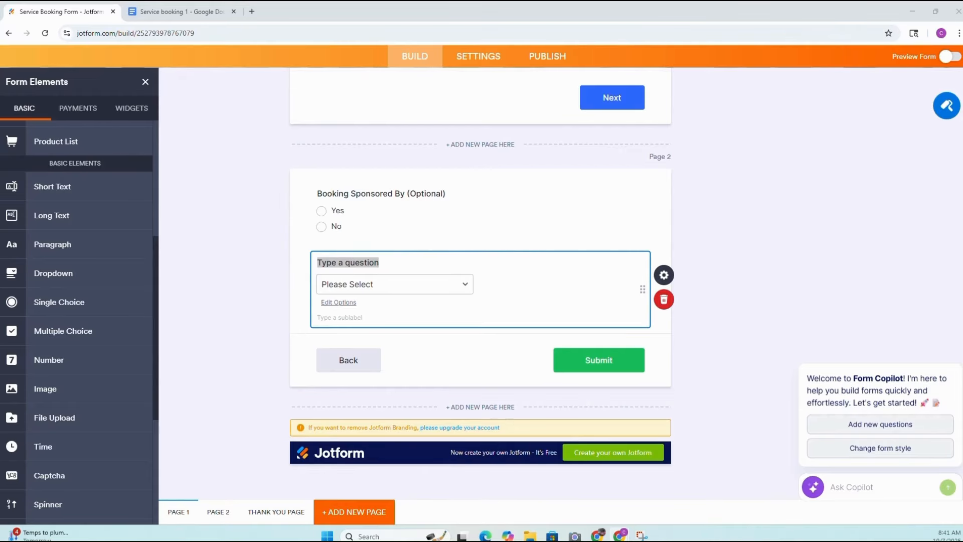
pyautogui.click(383, 264)
pyautogui.moveTo(382, 265); pyautogui.dragTo(312, 265)
pyautogui.press('BackSpace')
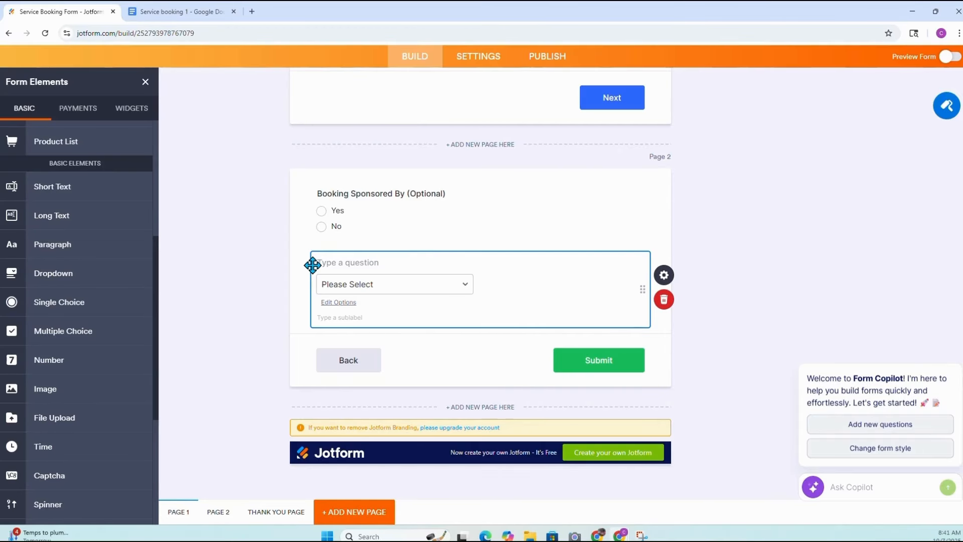
pyautogui.write('Relationship to Recipient (Daughter, Neighbor, Organization, etc.)')
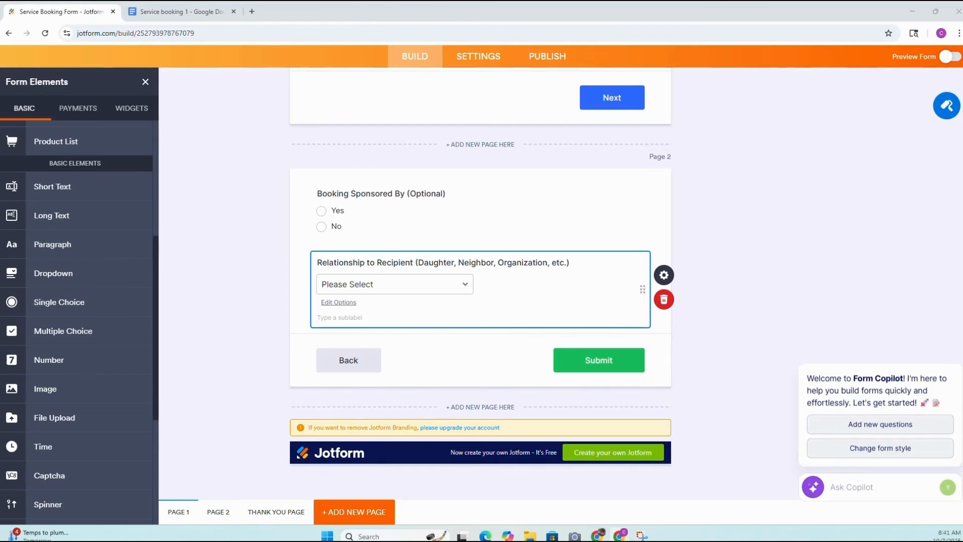
# Paste relationship choices like Nonprofit Organization and Insurance Representative into the dropdown's options
pyautogui.click(670, 281)
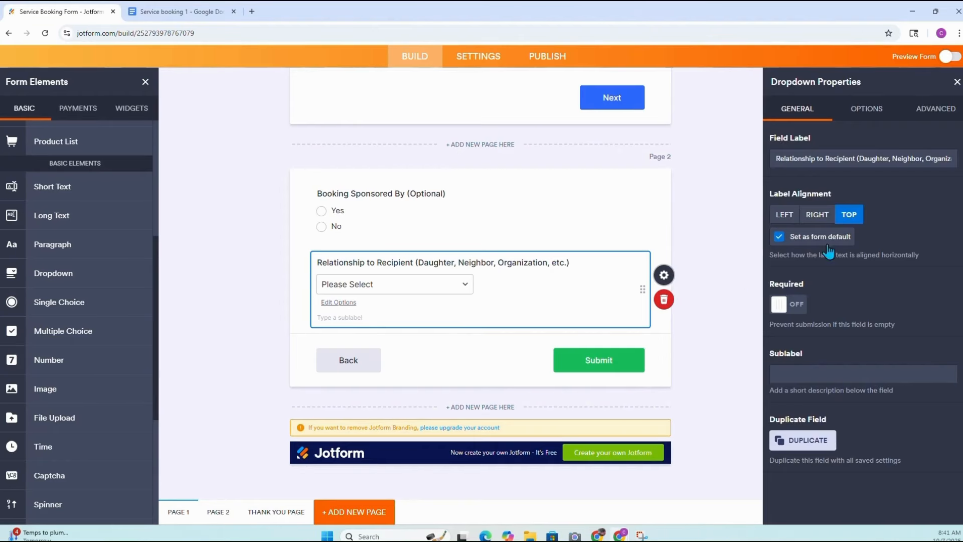
pyautogui.click(868, 111)
pyautogui.rightClick(791, 242)
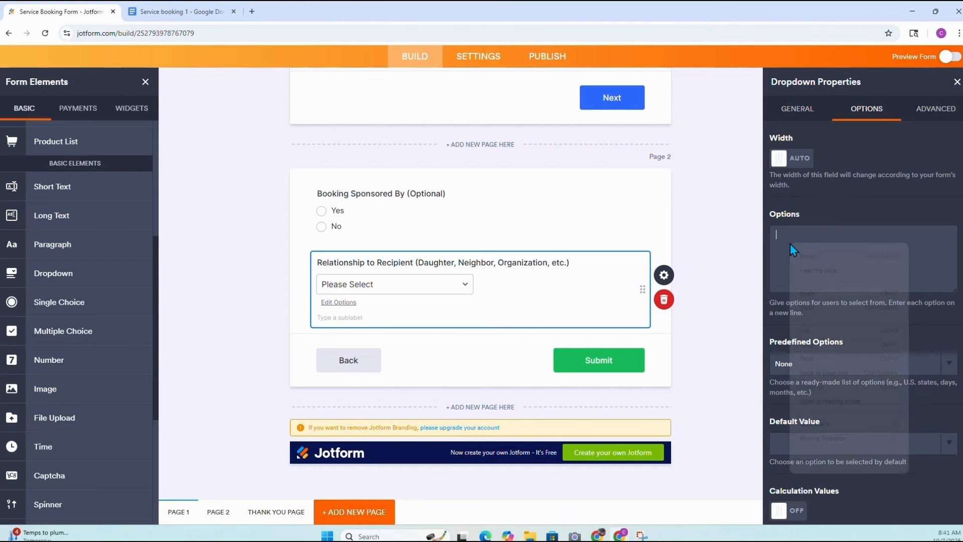
pyautogui.click(805, 356)
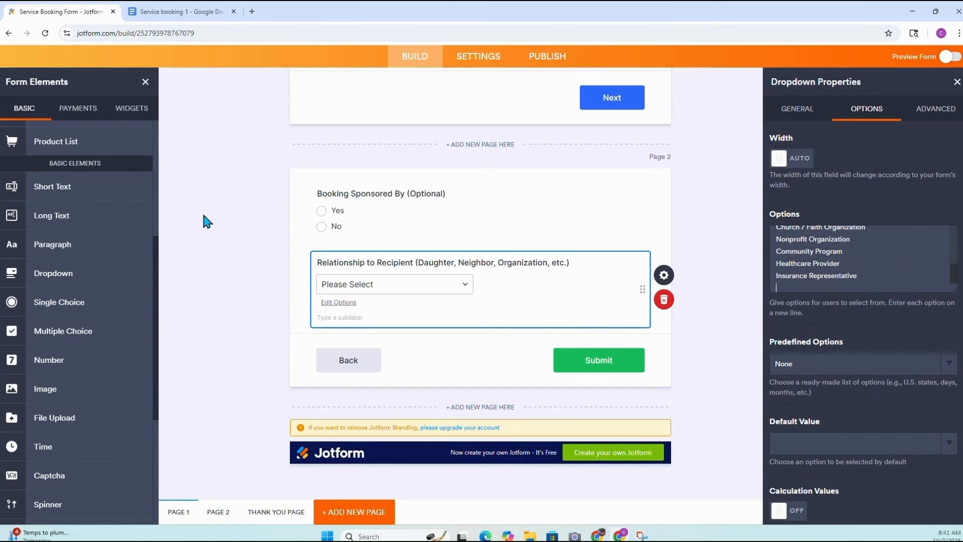
pyautogui.scroll(5, 97, 331)
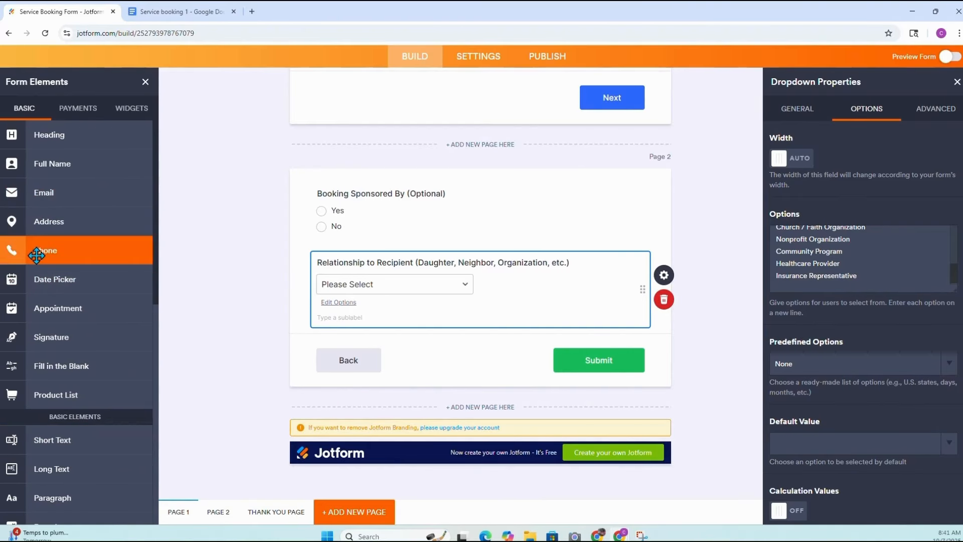
# Drop Phone, Email and a Single Choice element in order below the Relationship dropdown
pyautogui.moveTo(45, 250); pyautogui.dragTo(329, 336)
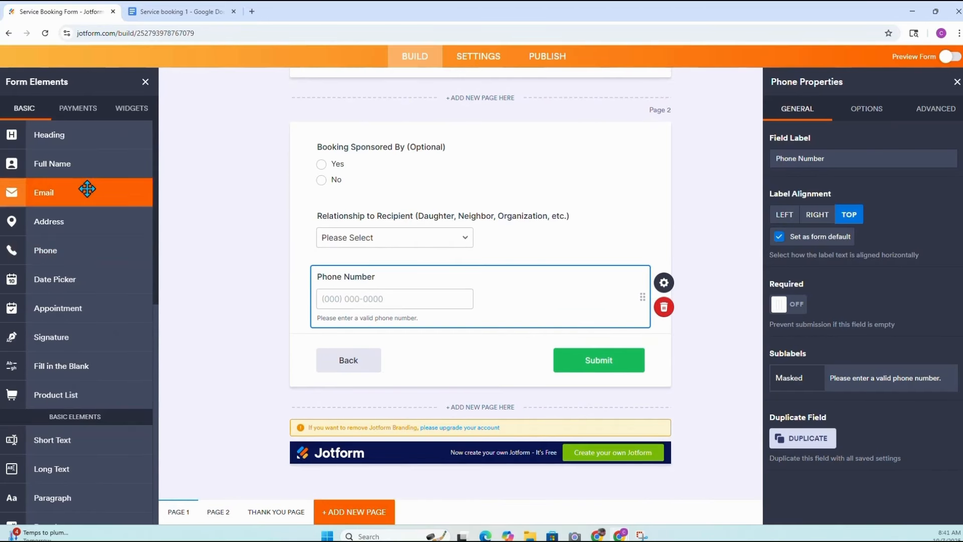
pyautogui.moveTo(108, 192); pyautogui.dragTo(411, 359)
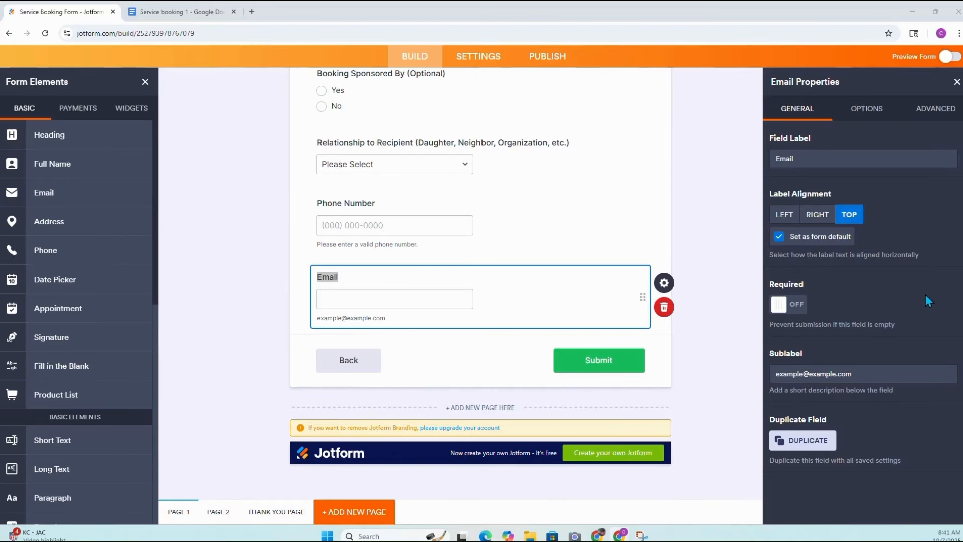
pyautogui.scroll(-4, 120, 311)
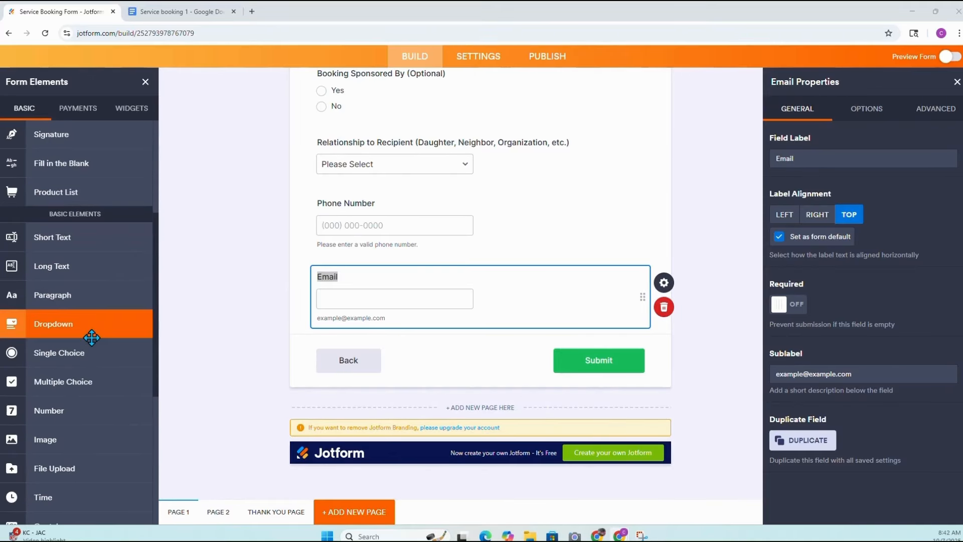
pyautogui.moveTo(70, 348); pyautogui.dragTo(398, 323)
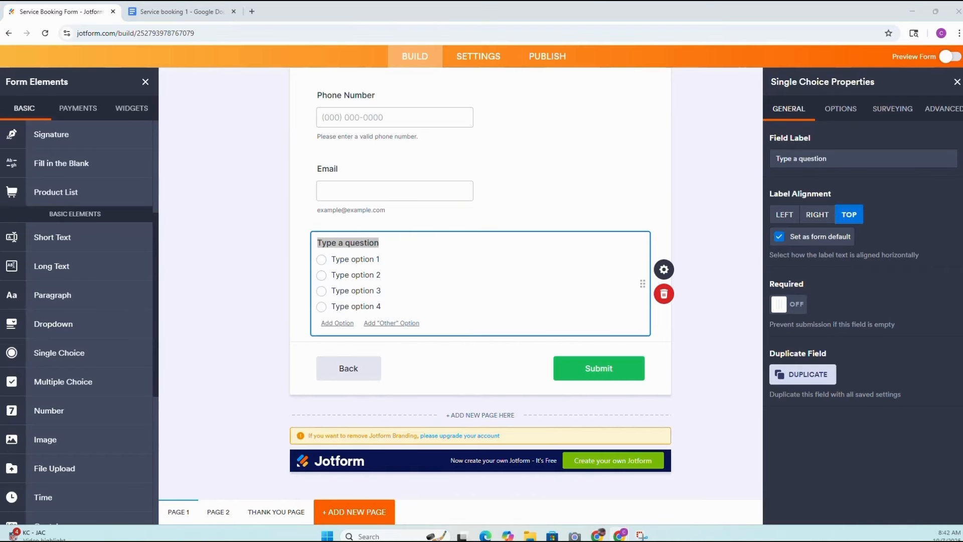
# Reword the question to 'Would you like to receive service updates or receipts?'
pyautogui.click(378, 243)
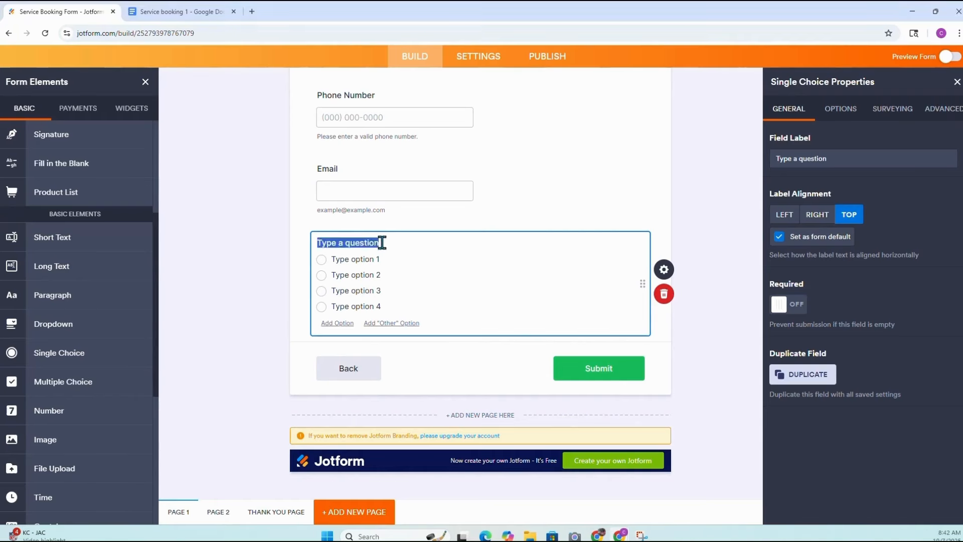
pyautogui.moveTo(379, 243); pyautogui.dragTo(238, 243)
pyautogui.press('BackSpace')
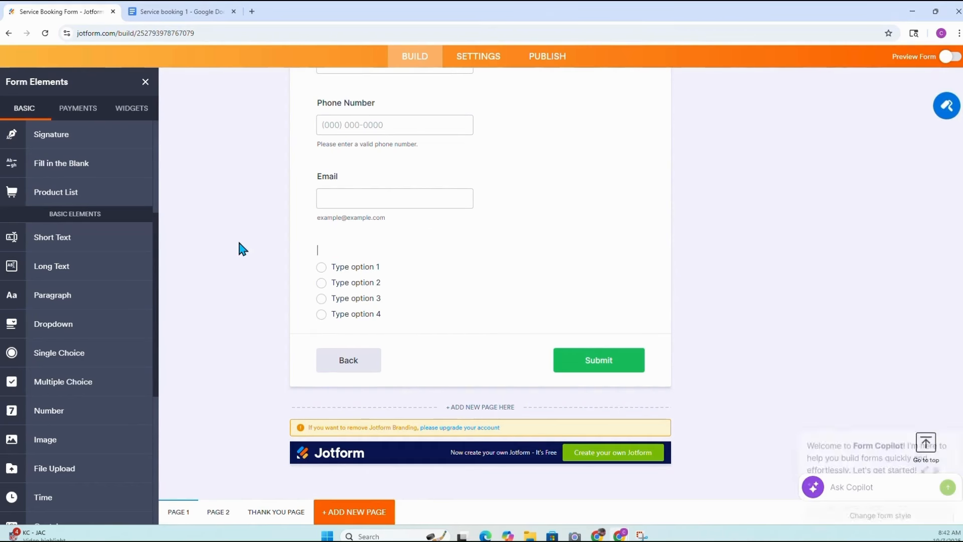
pyautogui.write('Would you like to receive service updates or receipts?')
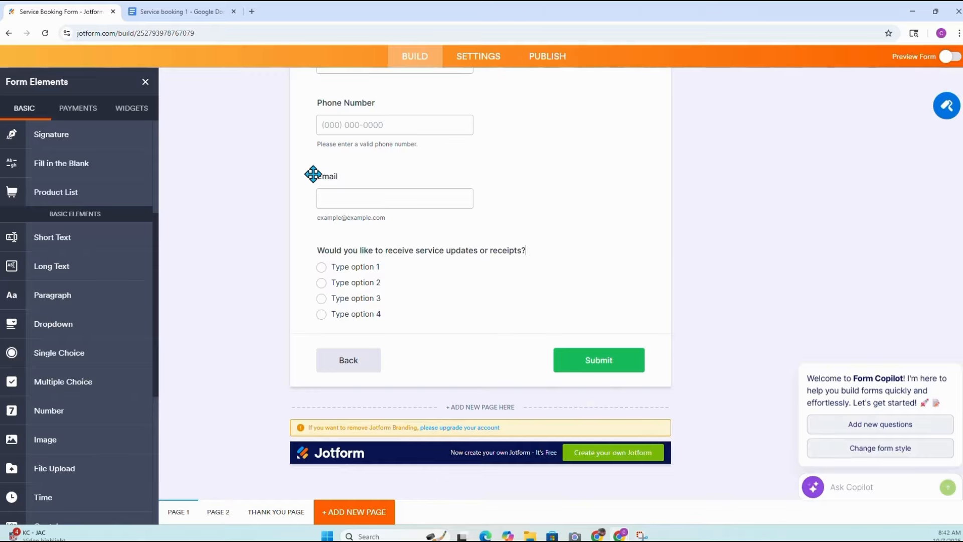
# Replace the question's four placeholder options with Yes and No
pyautogui.click(466, 294)
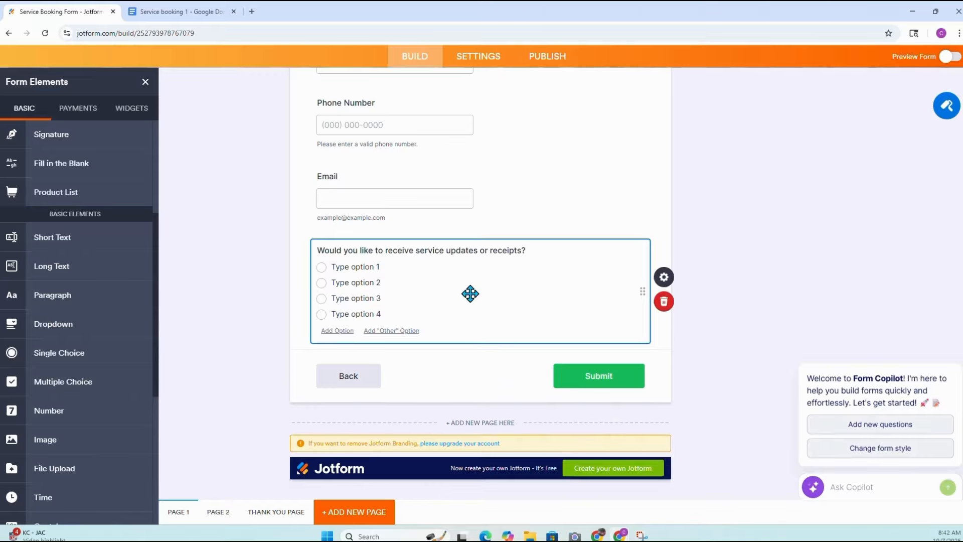
pyautogui.click(694, 279)
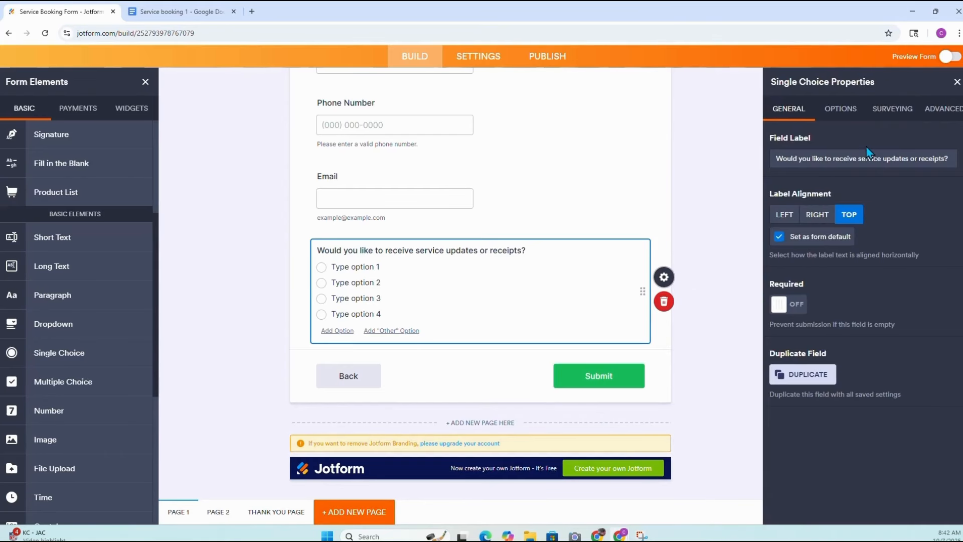
pyautogui.click(841, 109)
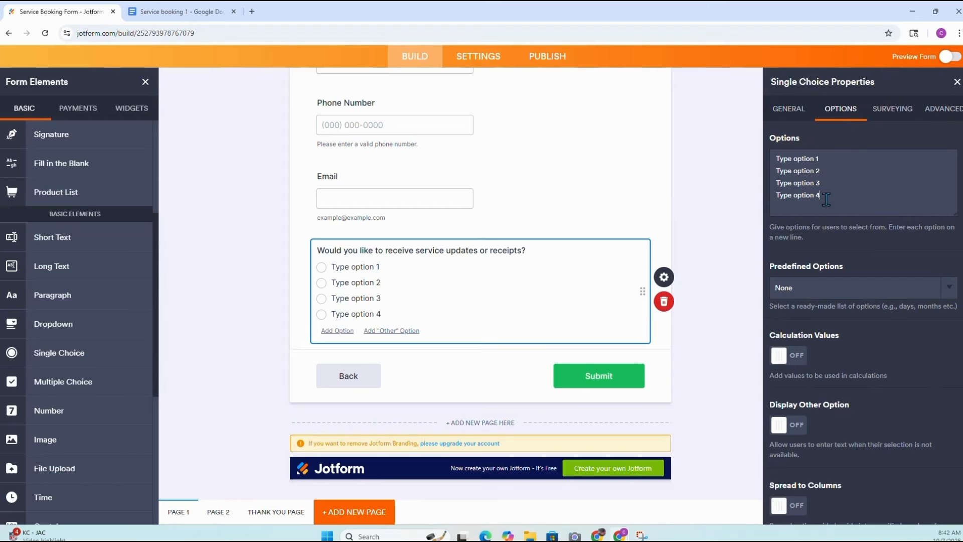
pyautogui.moveTo(828, 197); pyautogui.dragTo(764, 147)
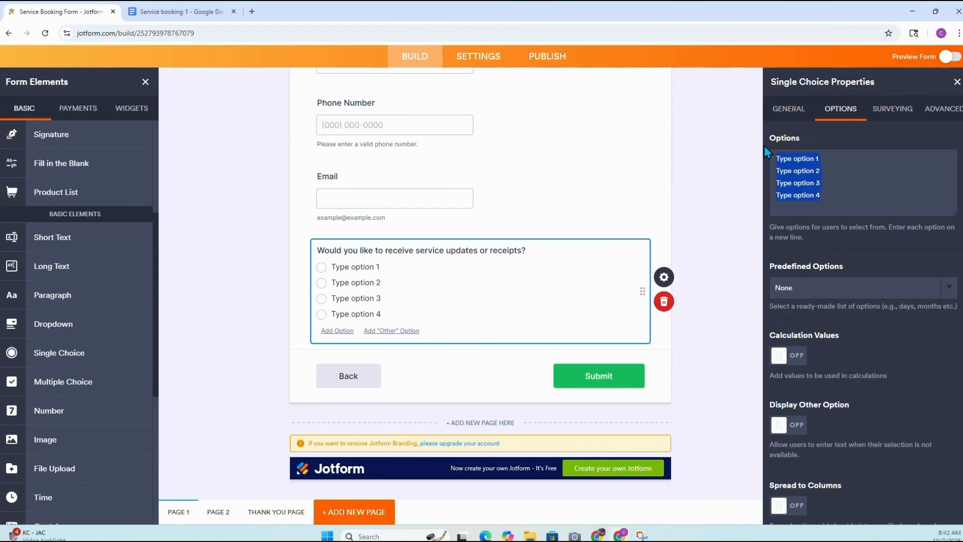
pyautogui.press('BackSpace')
pyautogui.write('Yes')
pyautogui.press('Return')
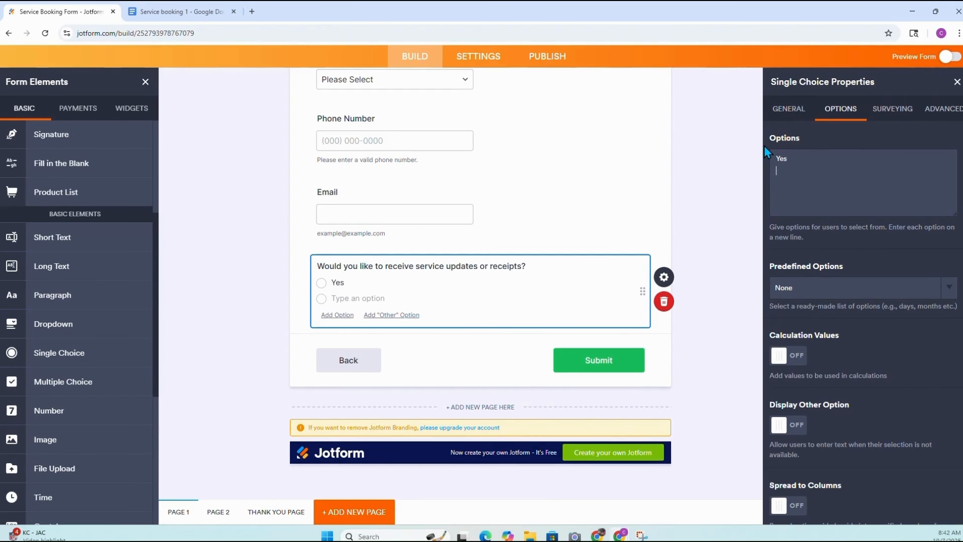
pyautogui.write('No')
pyautogui.click(956, 82)
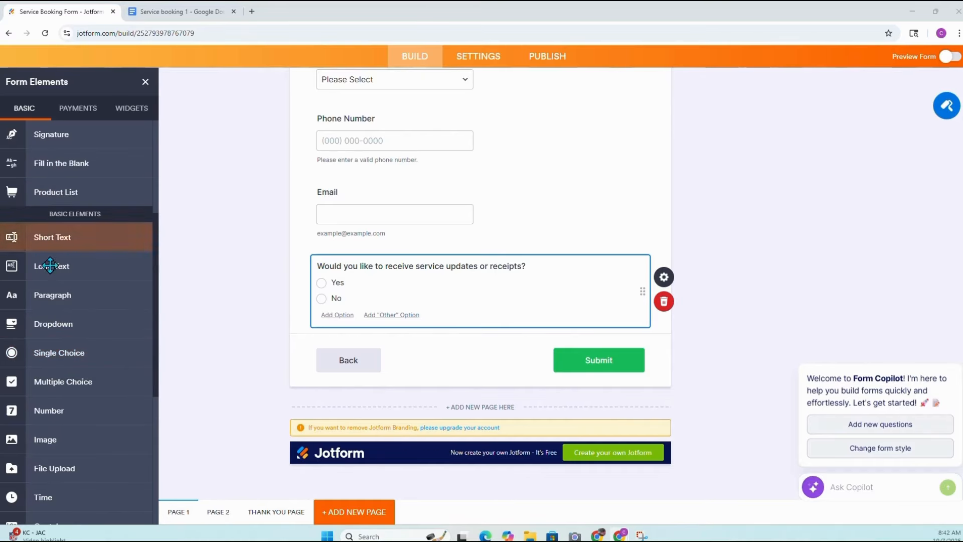
# Add a Multiple Choice question below the updates question, labelled Preferred Method of Contact
pyautogui.moveTo(47, 381); pyautogui.dragTo(327, 357)
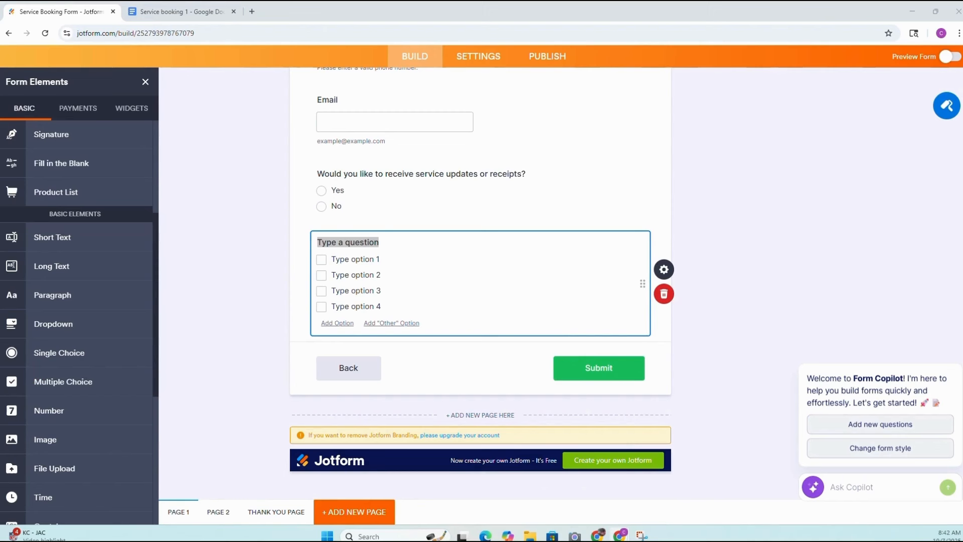
pyautogui.moveTo(380, 241); pyautogui.dragTo(297, 246)
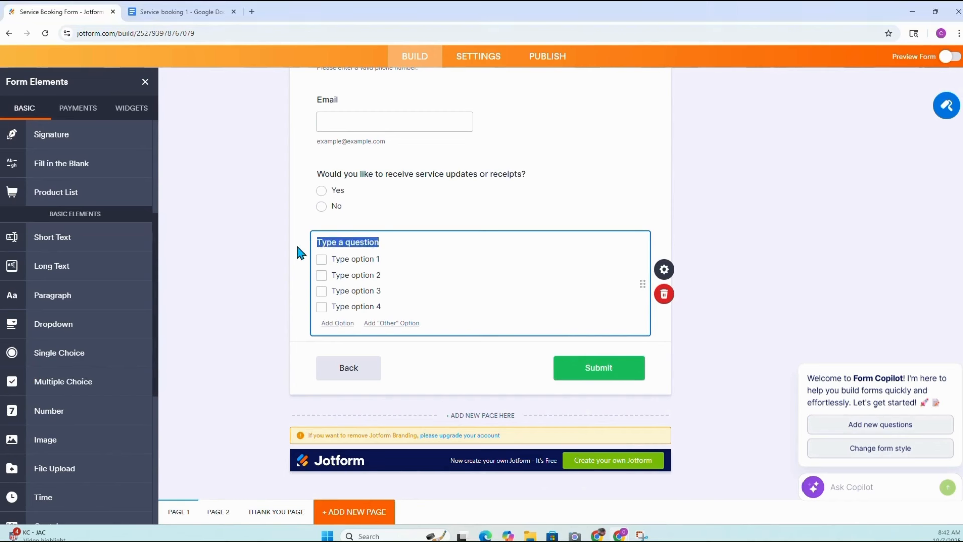
pyautogui.press('BackSpace')
pyautogui.write('Preferred Method of Contact')
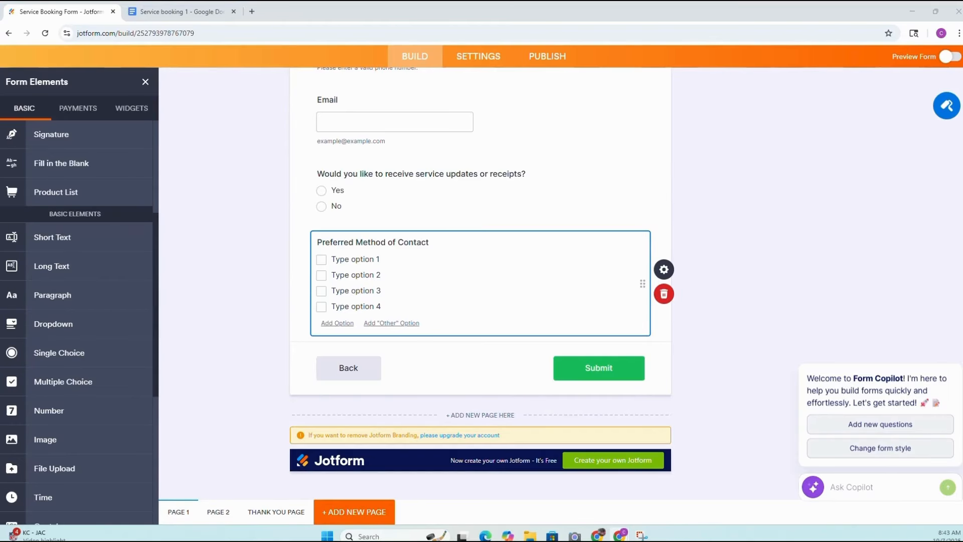
# Set the contact question's options to Text, Email and Phone
pyautogui.click(664, 269)
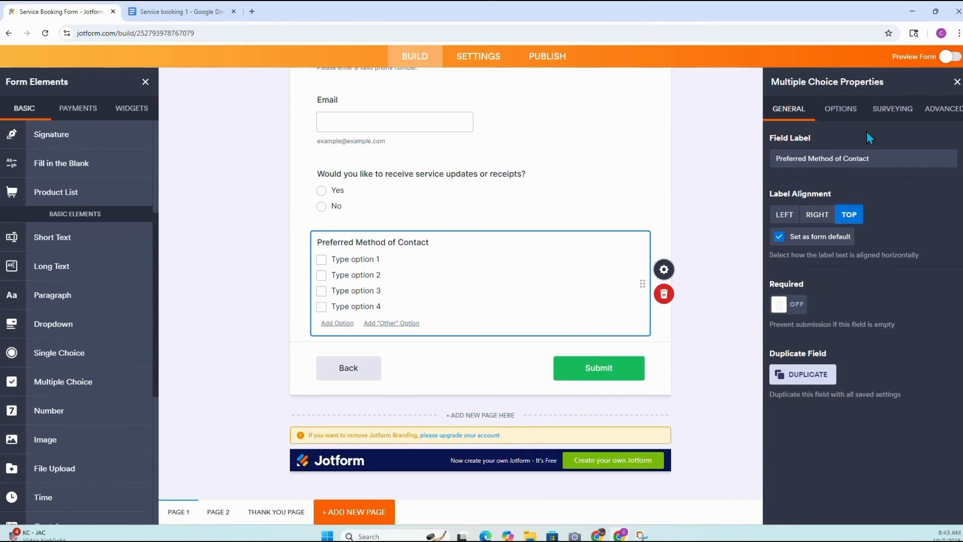
pyautogui.click(841, 109)
pyautogui.moveTo(823, 198); pyautogui.dragTo(773, 140)
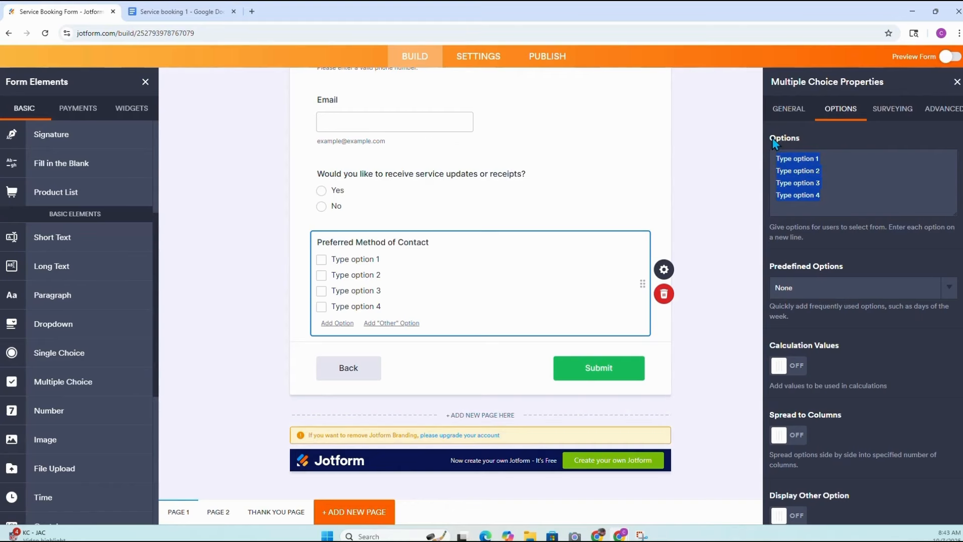
pyautogui.press('BackSpace')
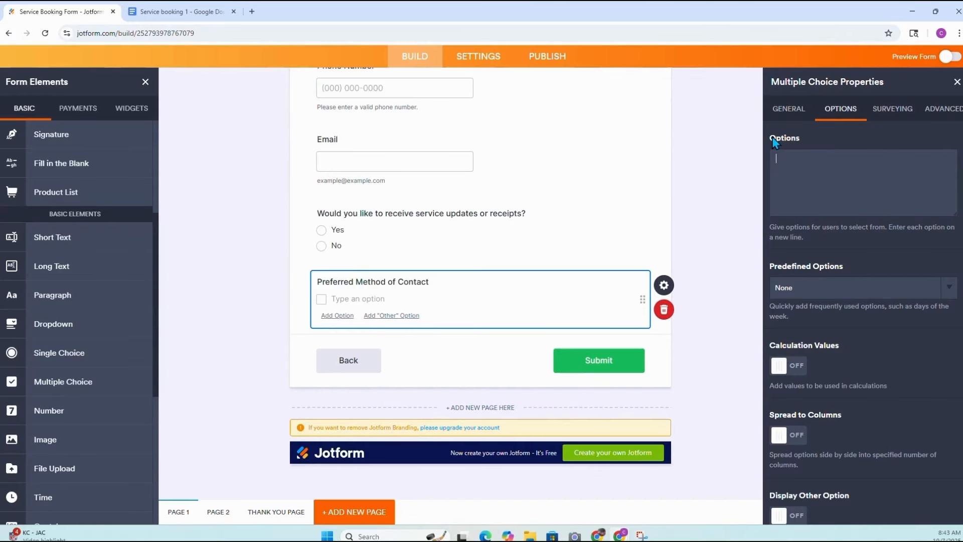
pyautogui.write('Text Email Phone')
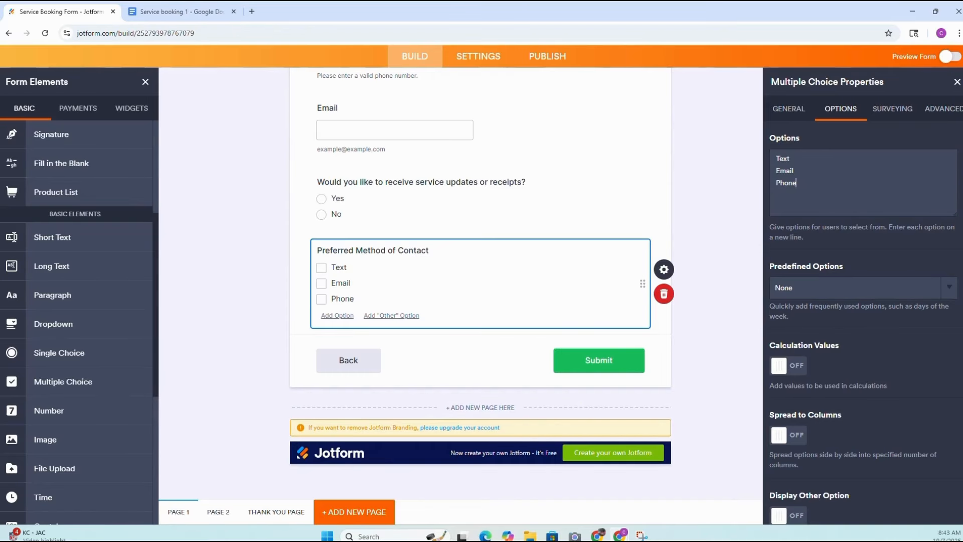
pyautogui.click(956, 81)
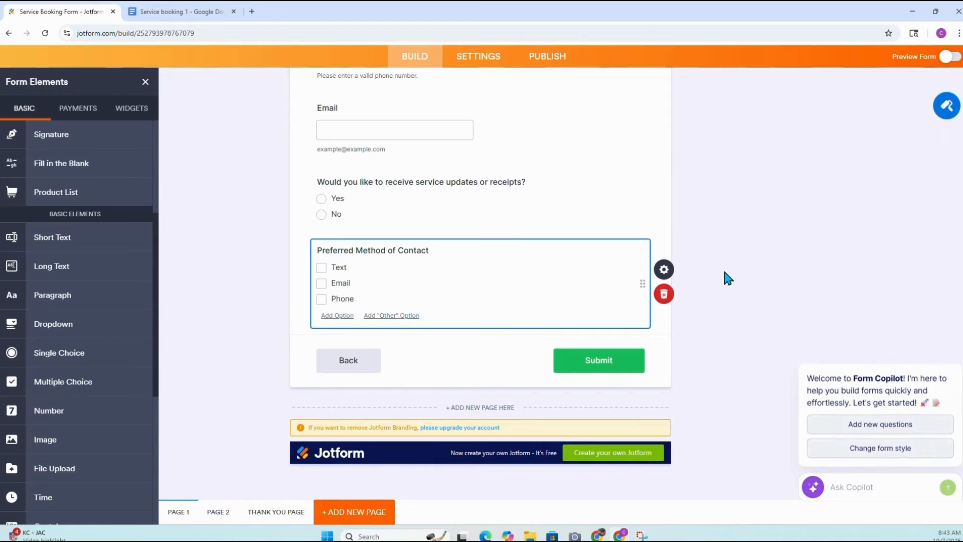
# Turn on Hide field for the Relationship to Recipient dropdown
pyautogui.scroll(7, 724, 274)
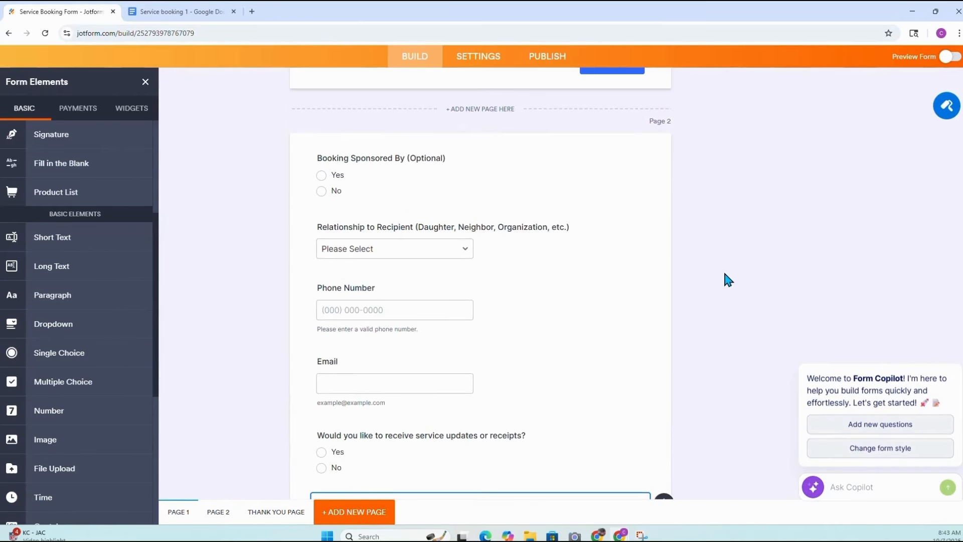
pyautogui.scroll(-3, 729, 280)
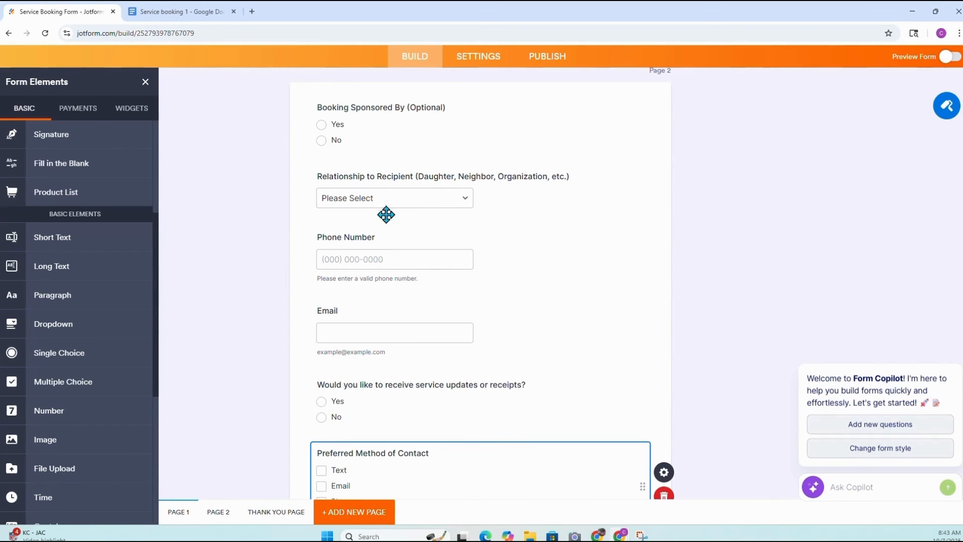
pyautogui.scroll(-1, 388, 218)
pyautogui.scroll(-2, 387, 218)
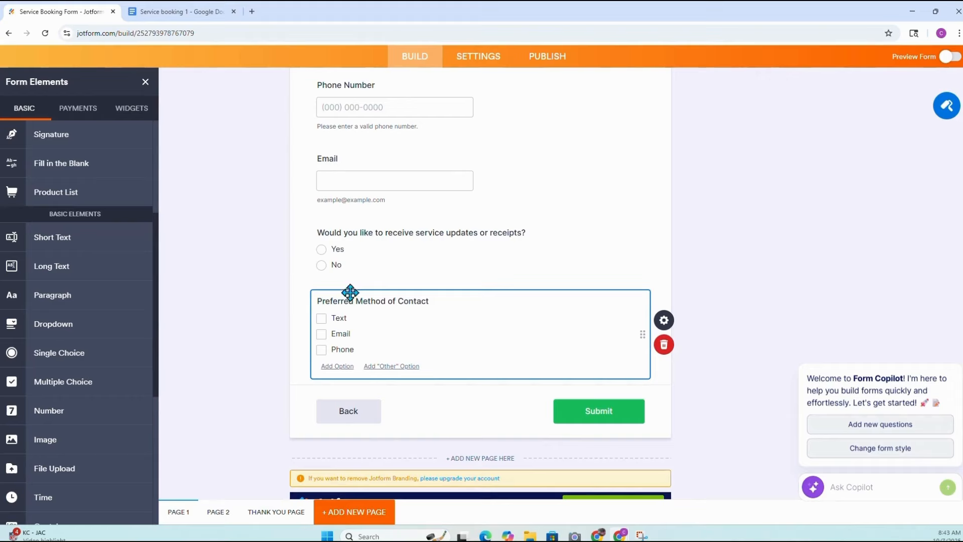
pyautogui.moveTo(372, 323)
pyautogui.scroll(4, 441, 217)
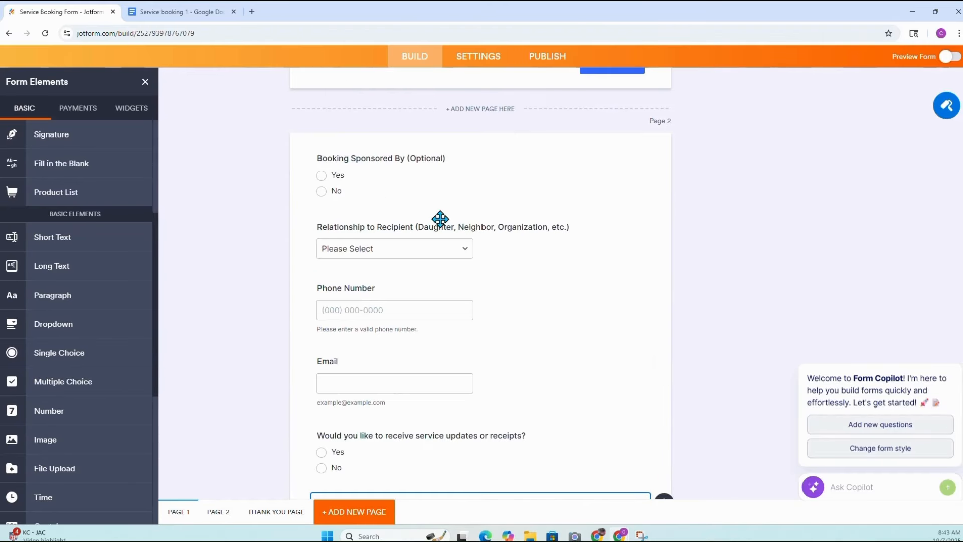
pyautogui.click(413, 248)
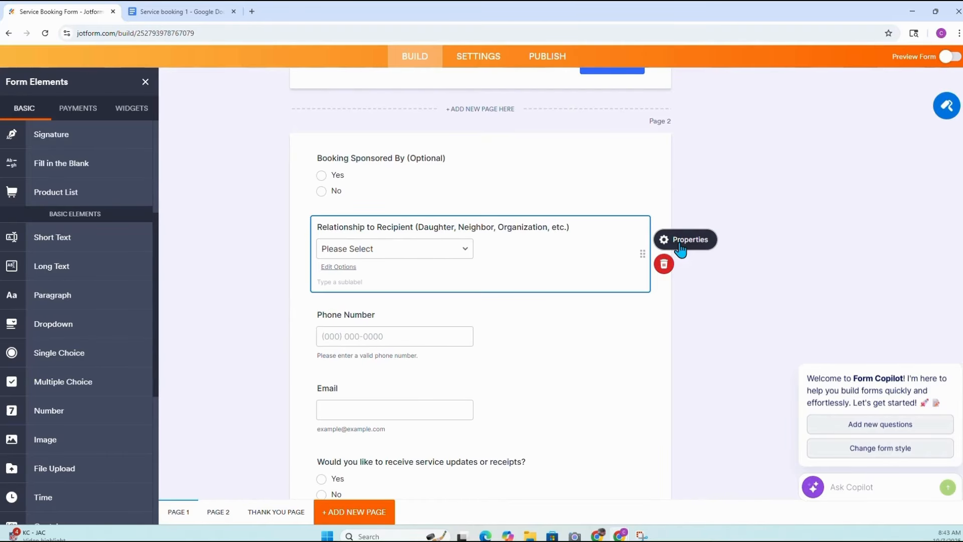
pyautogui.click(663, 240)
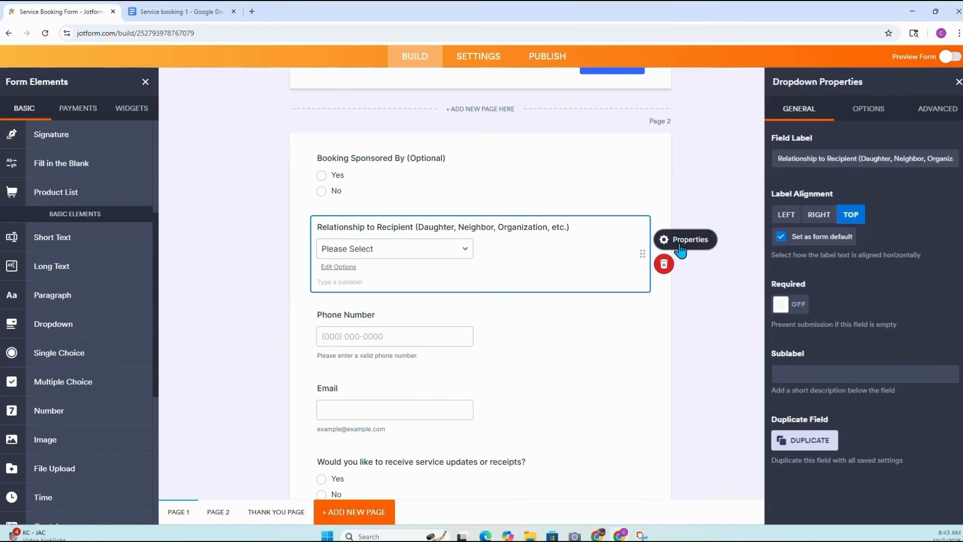
pyautogui.click(939, 111)
pyautogui.scroll(-1, 816, 296)
pyautogui.scroll(-2, 816, 297)
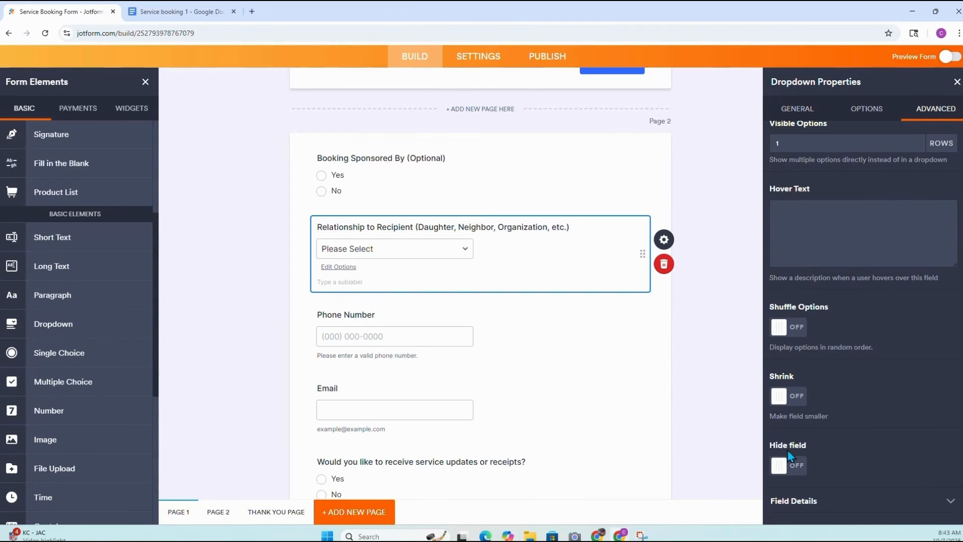
pyautogui.click(781, 466)
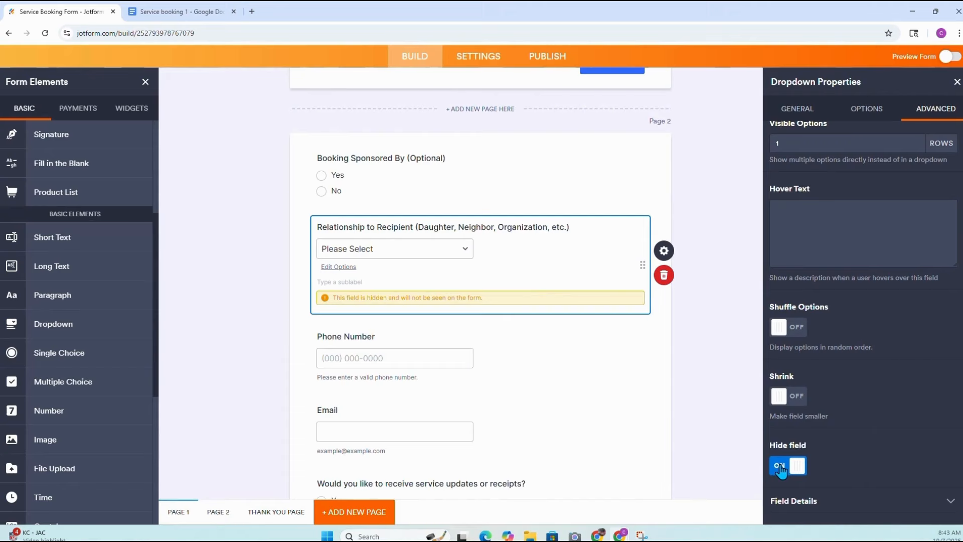
# Hide the Phone Number and Email fields via their Advanced settings
pyautogui.click(451, 379)
pyautogui.click(936, 109)
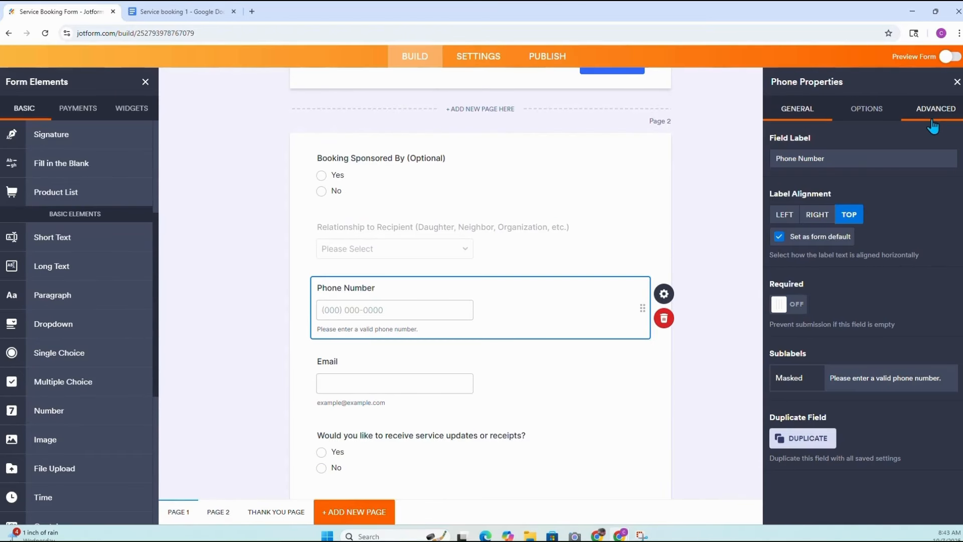
pyautogui.scroll(-1, 780, 441)
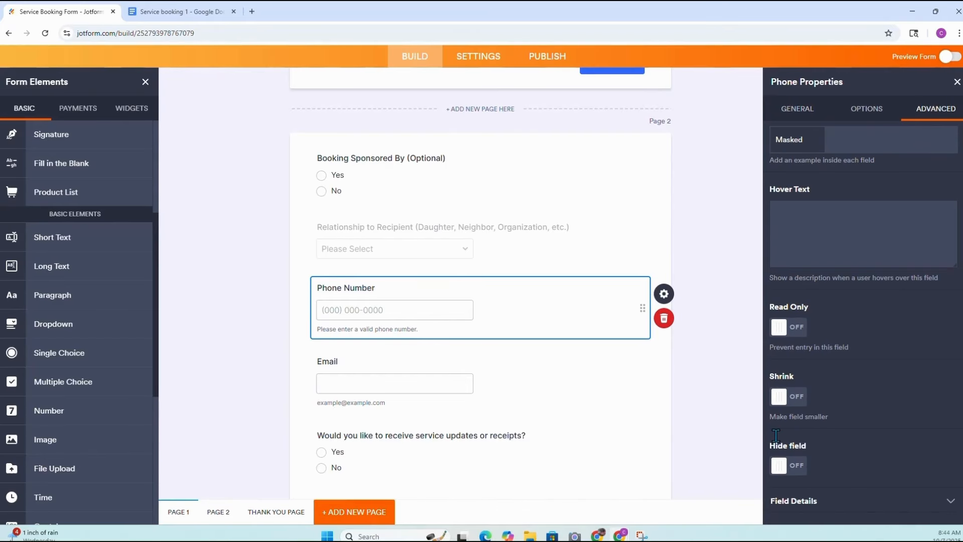
pyautogui.click(777, 465)
pyautogui.scroll(-3, 550, 305)
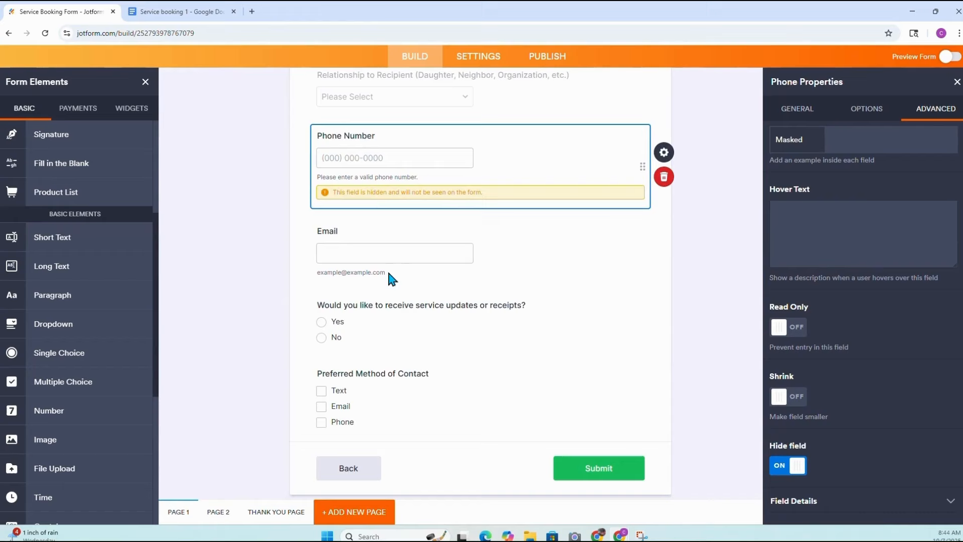
pyautogui.click(374, 258)
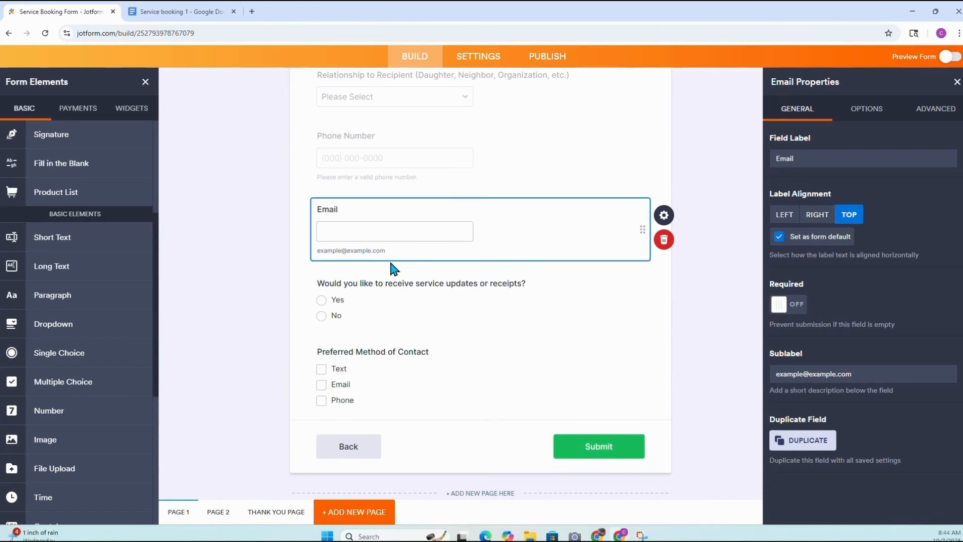
pyautogui.click(936, 109)
pyautogui.scroll(-3, 791, 252)
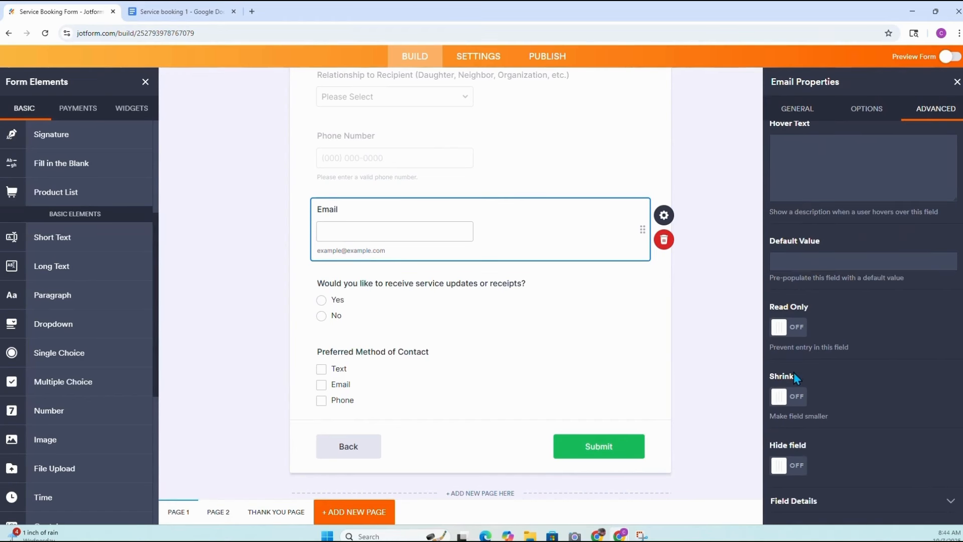
pyautogui.click(778, 466)
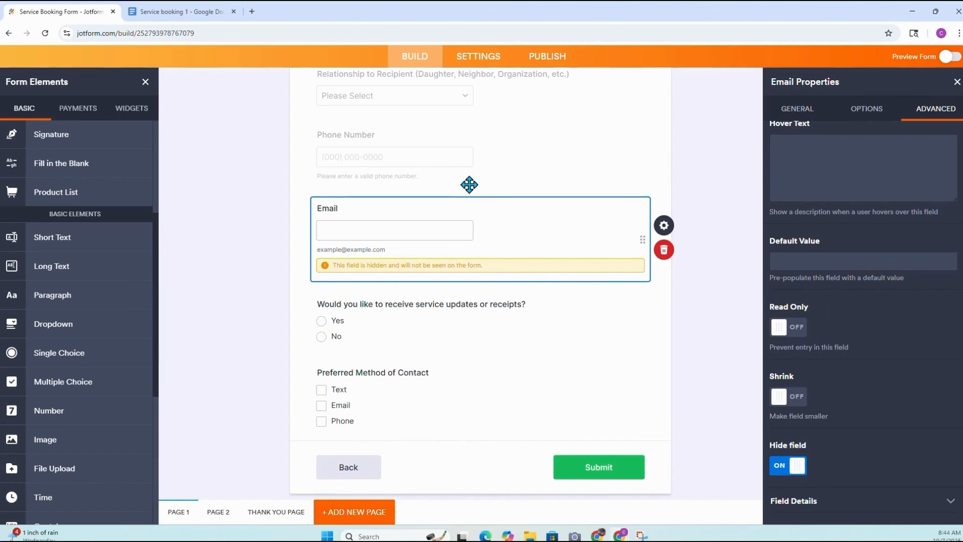
pyautogui.scroll(-2, 409, 301)
# Hide the service-updates and Preferred Method of Contact questions, then deselect
pyautogui.click(412, 241)
pyautogui.click(943, 109)
pyautogui.scroll(-1, 798, 347)
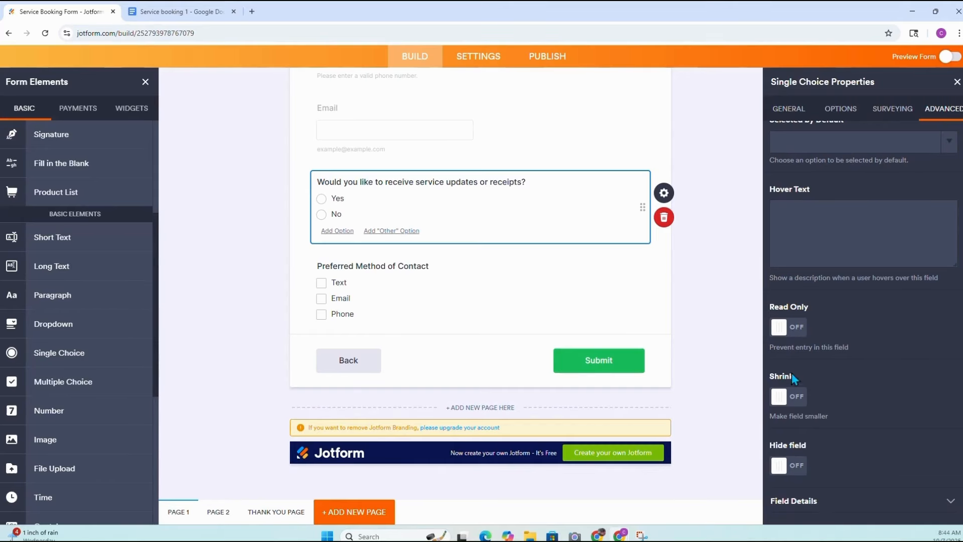
pyautogui.click(778, 466)
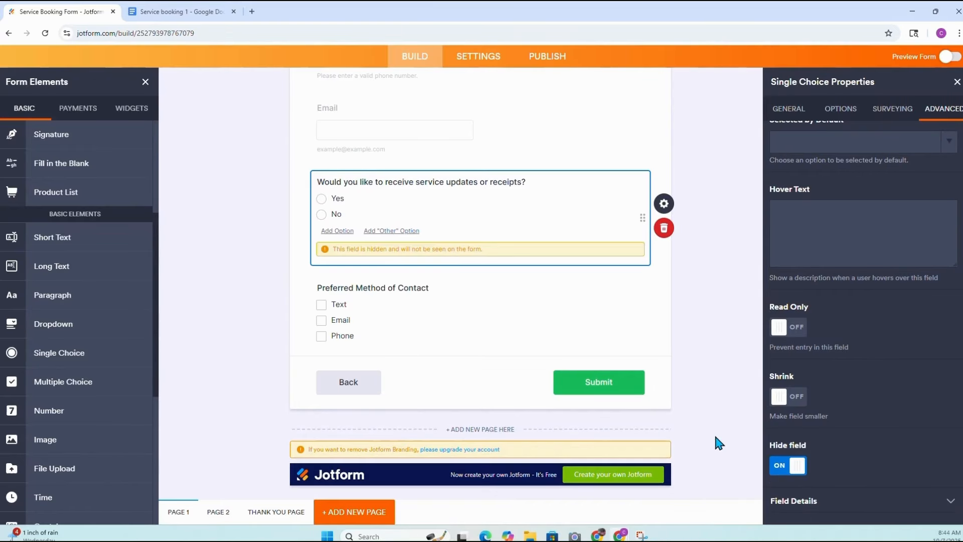
pyautogui.click(394, 315)
pyautogui.click(943, 110)
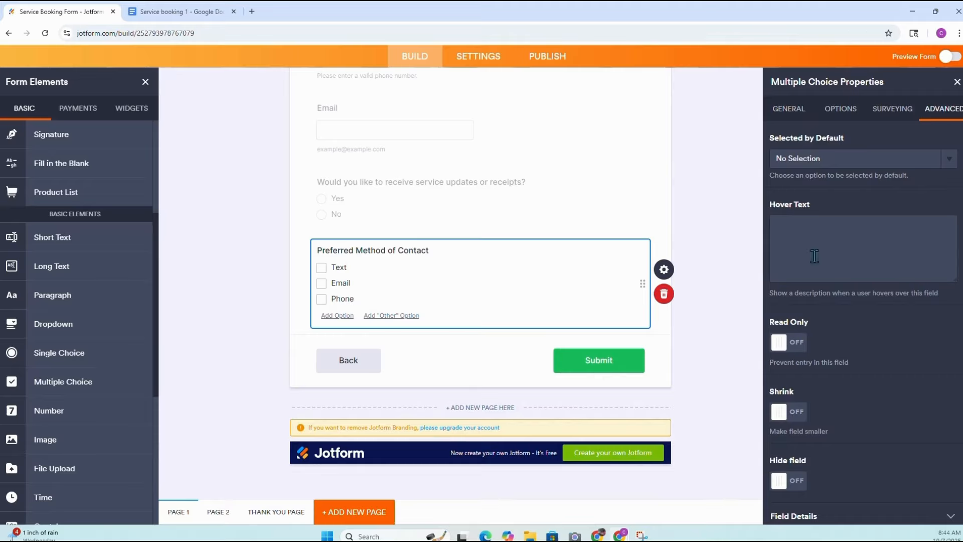
pyautogui.scroll(-1, 780, 464)
pyautogui.click(779, 466)
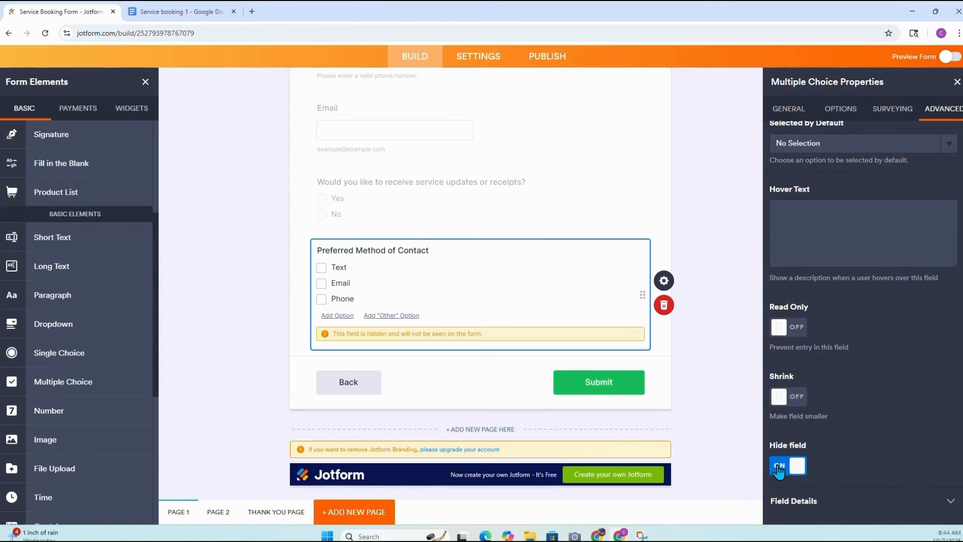
pyautogui.click(260, 290)
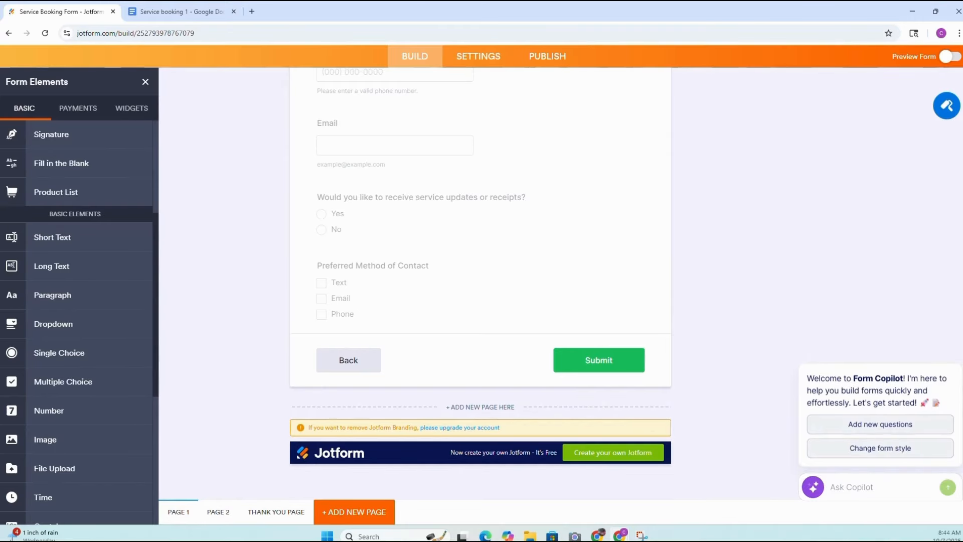
pyautogui.scroll(6, 507, 228)
pyautogui.scroll(-6, 504, 232)
# Add a third page with a heading titled 'Service & Billing'
pyautogui.click(474, 408)
pyautogui.scroll(-3, 473, 415)
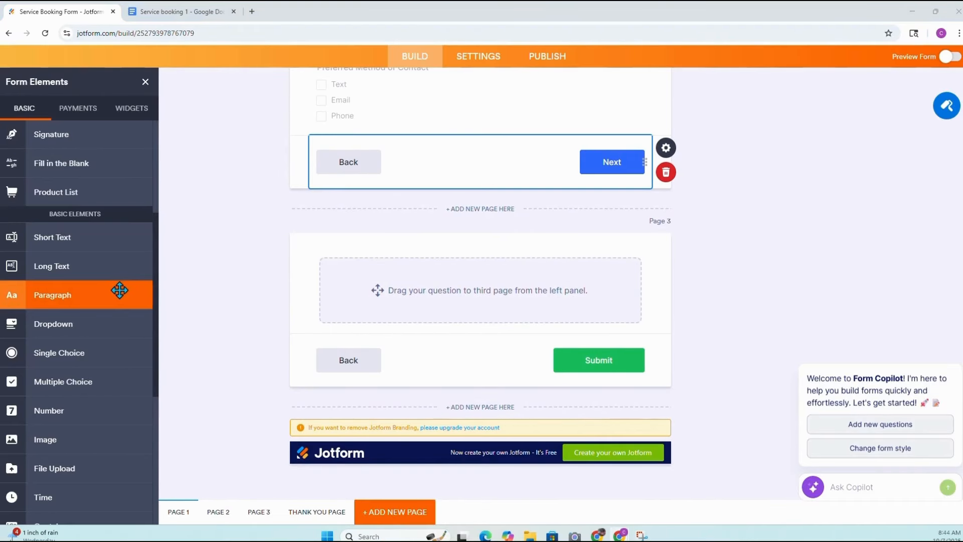
pyautogui.scroll(4, 120, 289)
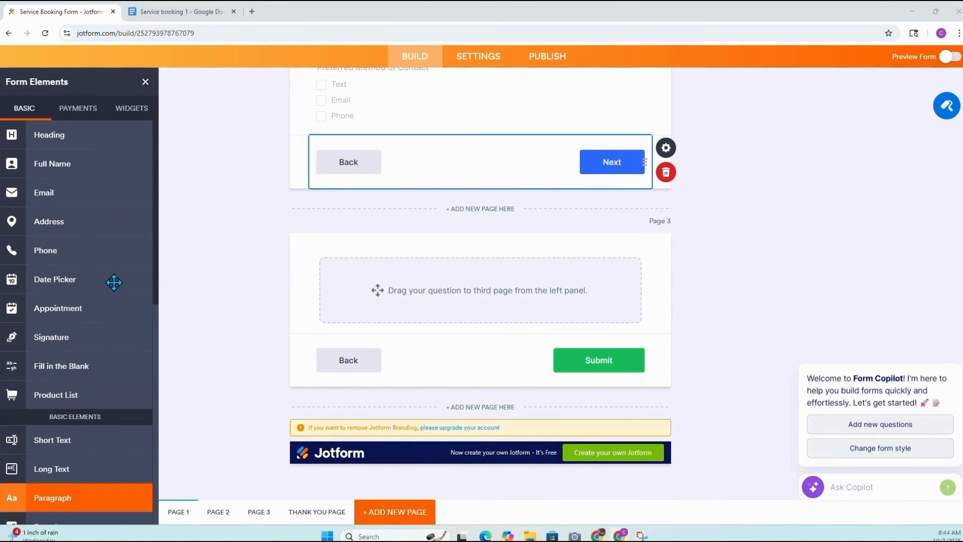
pyautogui.moveTo(58, 133); pyautogui.dragTo(358, 259)
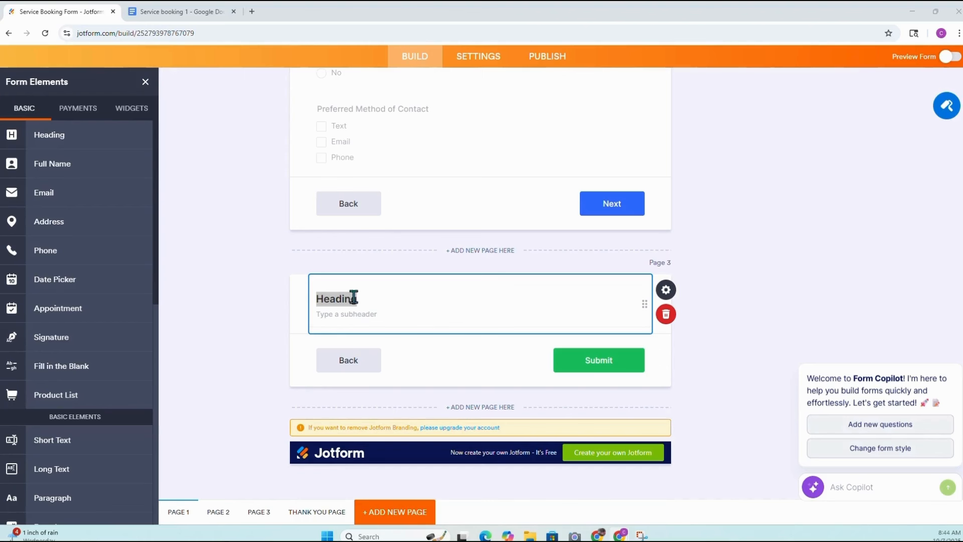
pyautogui.click(348, 297)
pyautogui.moveTo(348, 297); pyautogui.dragTo(304, 304)
pyautogui.press('BackSpace')
pyautogui.press('End')
pyautogui.write('Service & Billing')
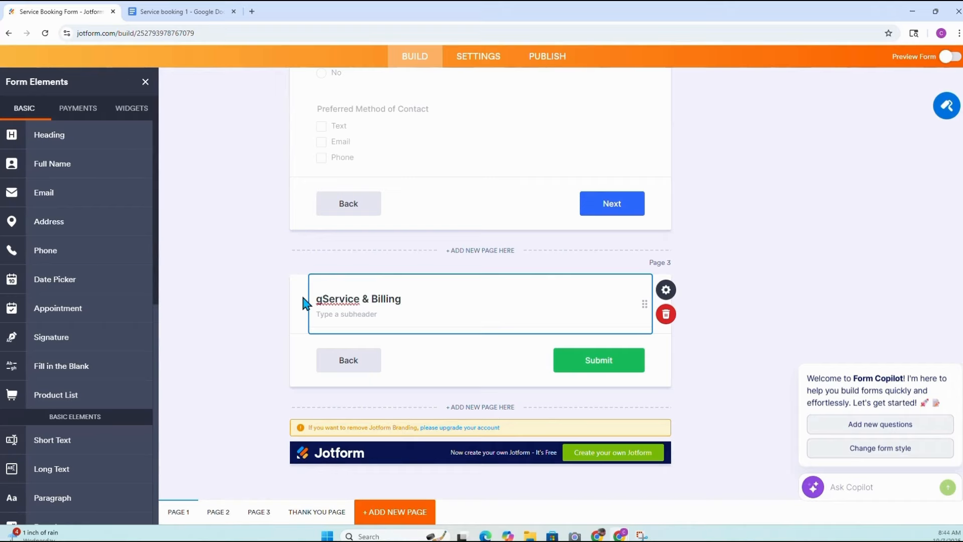
pyautogui.press('Left')
pyautogui.press('Left')
pyautogui.press('Left')
pyautogui.press('Left')
pyautogui.press('Left')
pyautogui.press('Left')
pyautogui.press('Left')
pyautogui.press('Left')
pyautogui.press('Left')
pyautogui.press('Left')
pyautogui.press('Left')
pyautogui.press('Left')
pyautogui.press('Left')
pyautogui.press('Left')
pyautogui.press('BackSpace')
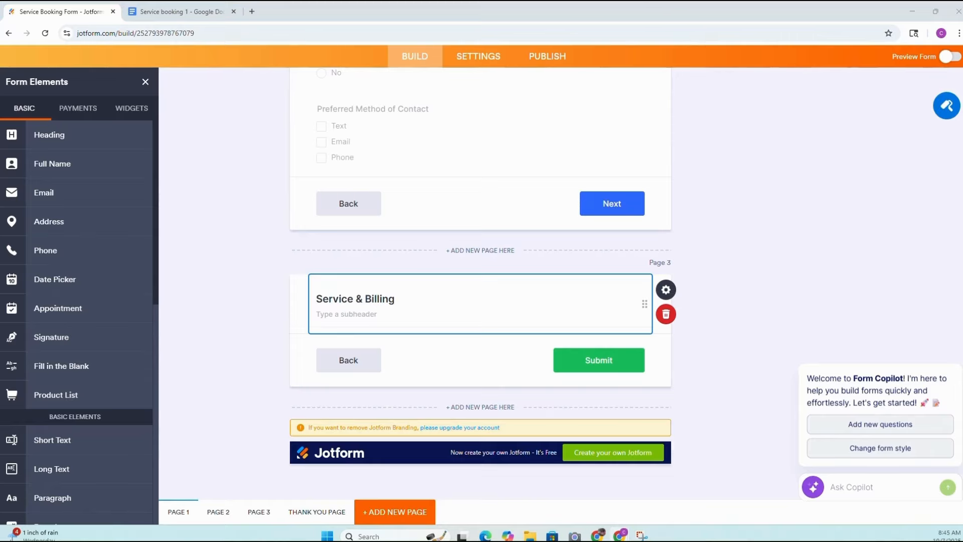
# Give the heading subheader 'Clear Pricing, Simple Billing', Large size and centre alignment
pyautogui.click(375, 318)
pyautogui.write('"Clear Pricing, Simple Billing"')
pyautogui.click(666, 295)
pyautogui.click(833, 284)
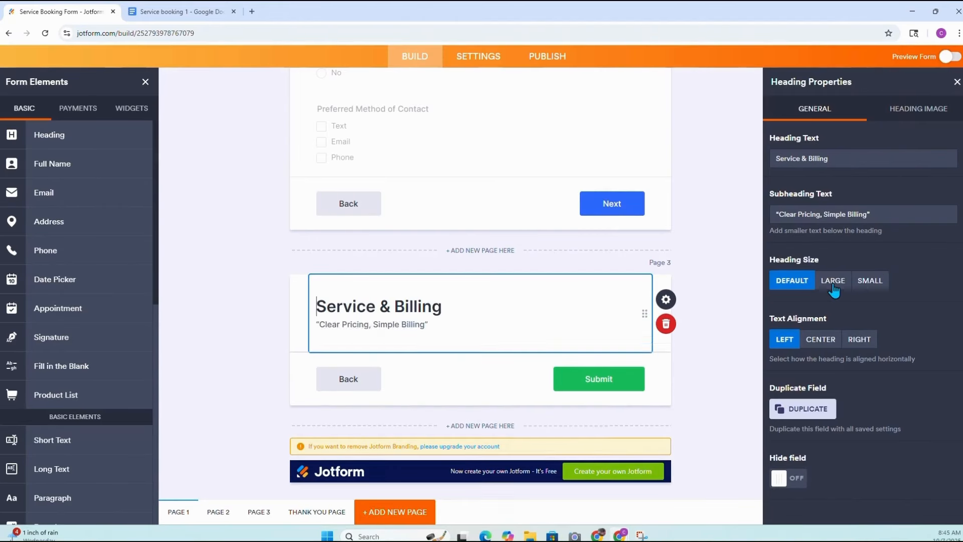
pyautogui.click(821, 344)
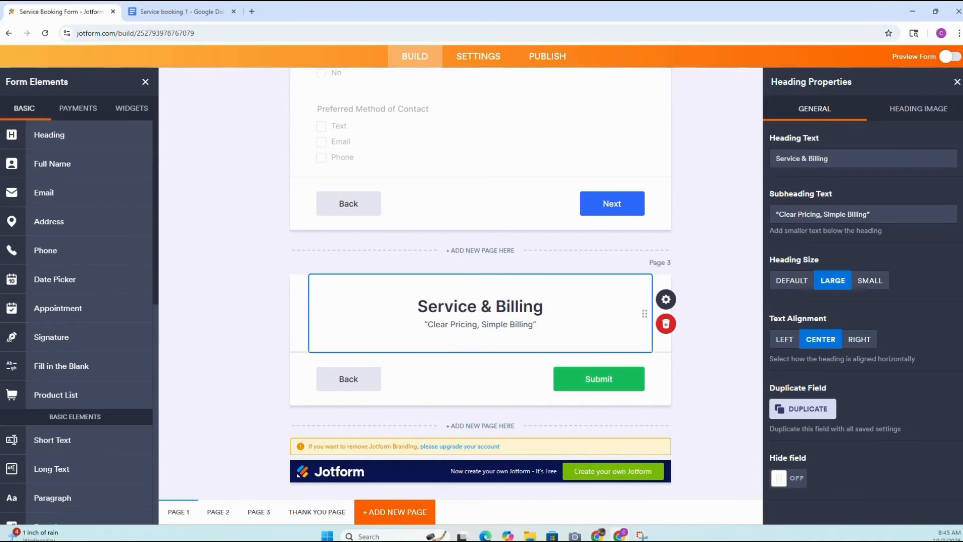
# Drop a Single Choice question below the Service & Billing heading
pyautogui.scroll(-1, 491, 246)
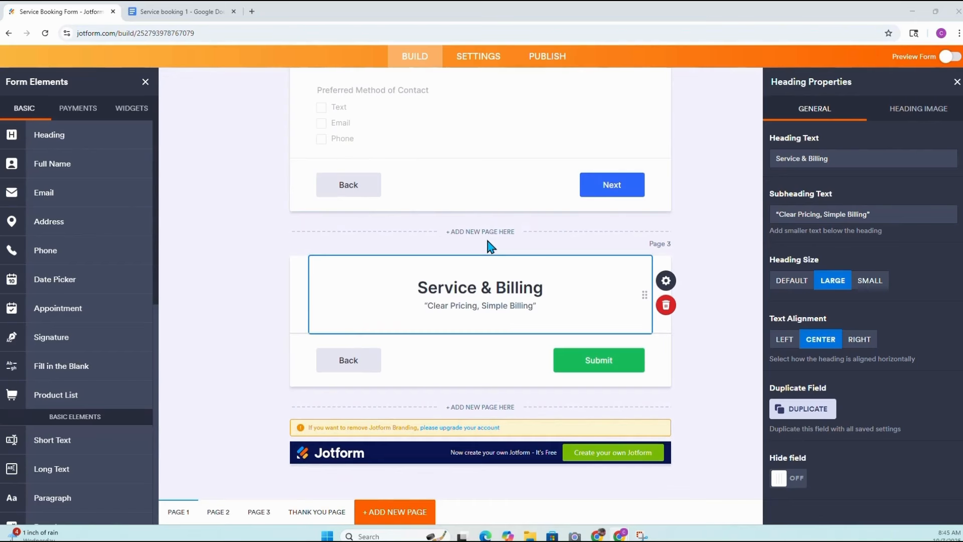
pyautogui.scroll(-4, 52, 259)
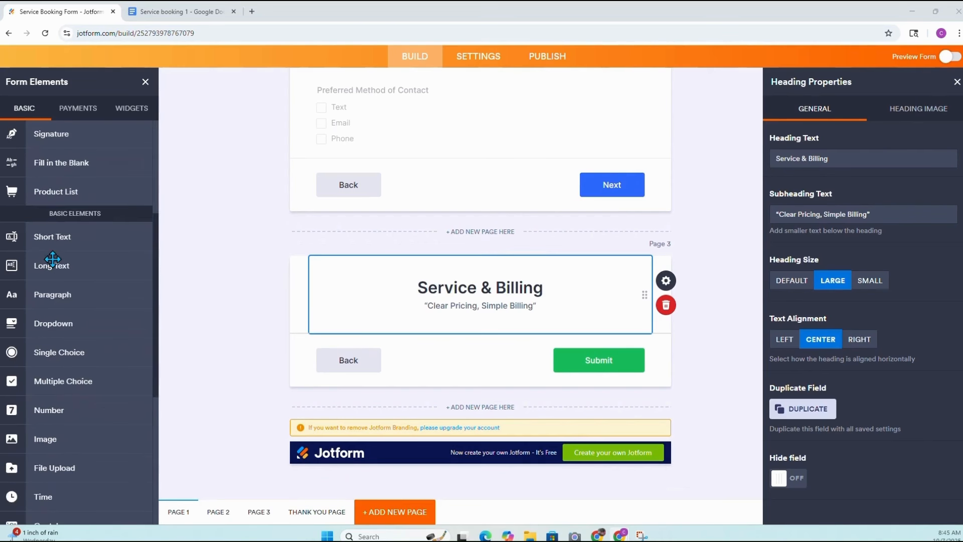
pyautogui.scroll(-1, 52, 259)
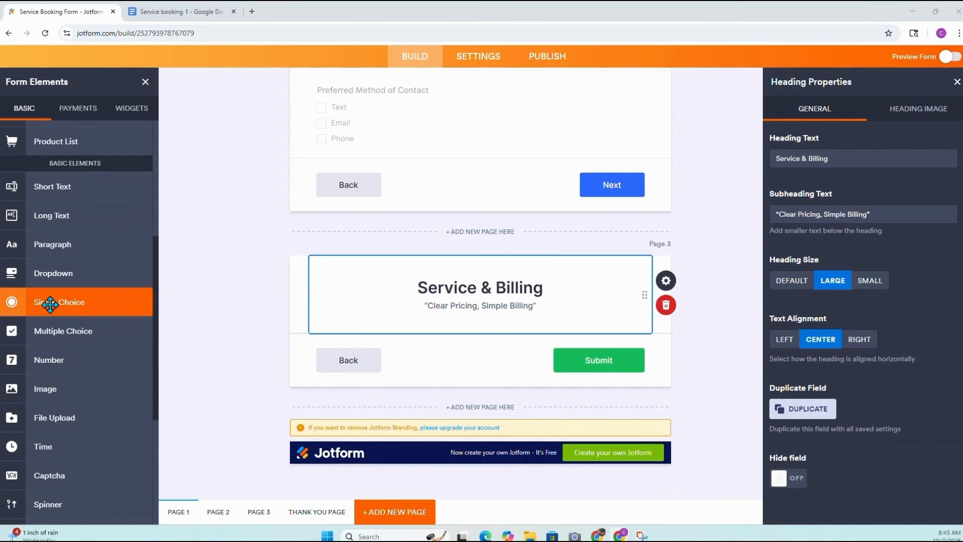
pyautogui.moveTo(48, 302); pyautogui.dragTo(341, 377)
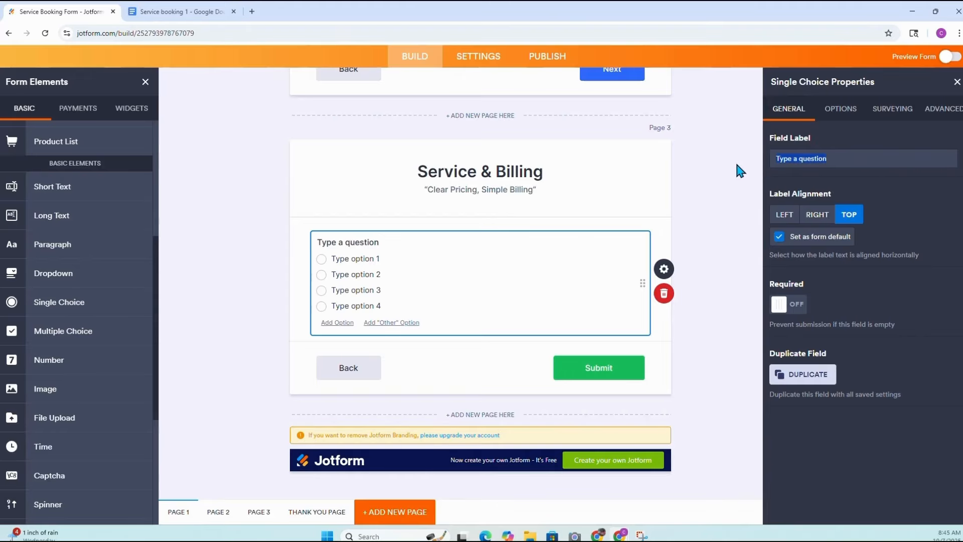
# Rename the question Billing Method with options Pay Hourly and Buy Prepaid Package
pyautogui.write('Billing Method')
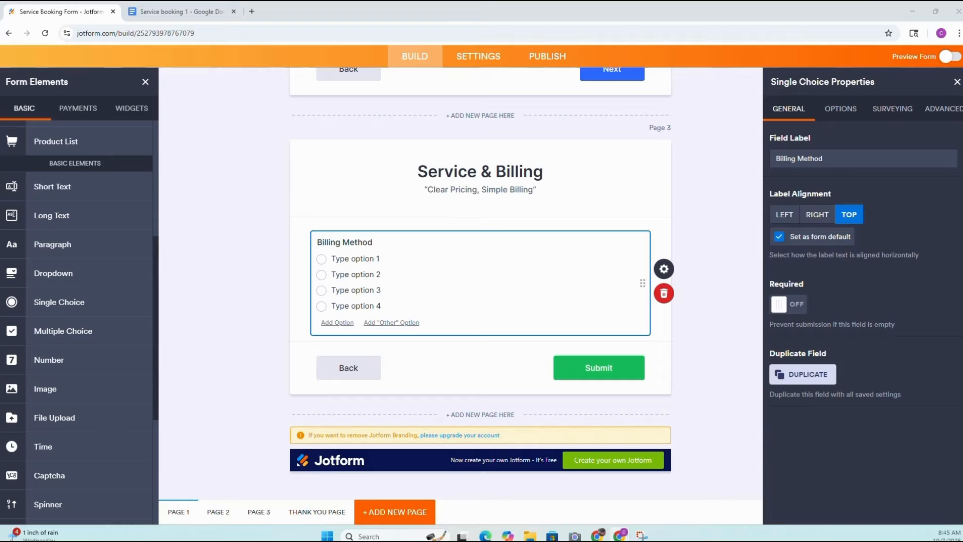
pyautogui.click(831, 114)
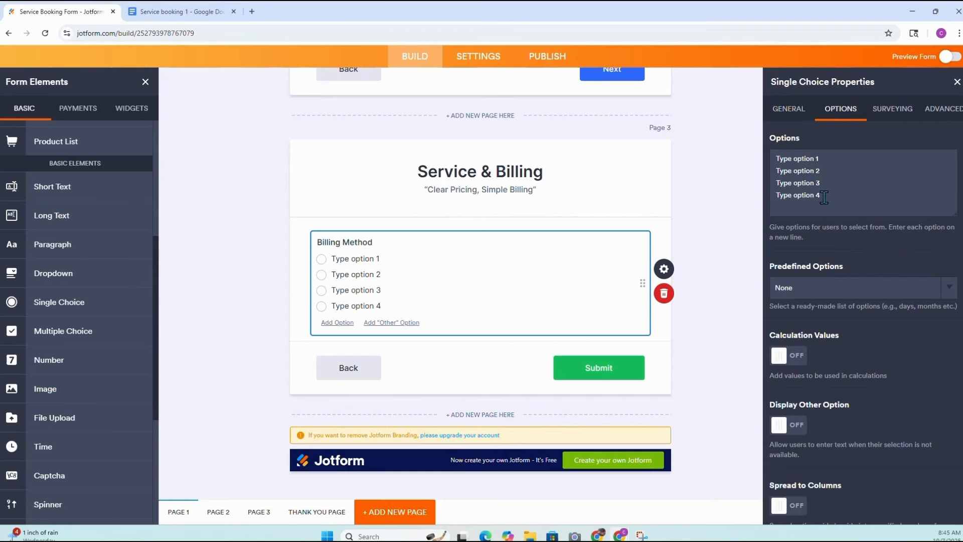
pyautogui.moveTo(822, 198); pyautogui.dragTo(776, 159)
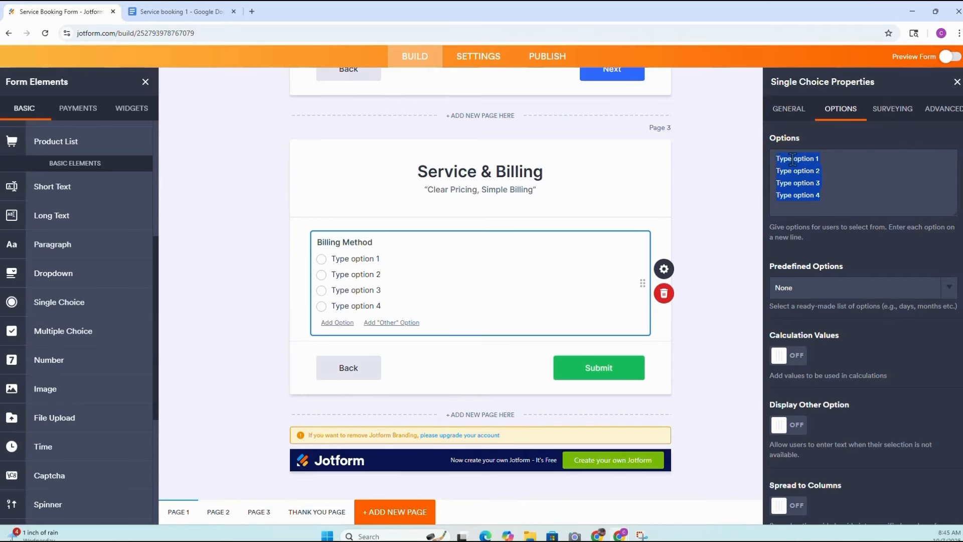
pyautogui.click(831, 194)
pyautogui.moveTo(831, 193); pyautogui.dragTo(772, 156)
pyautogui.press('BackSpace')
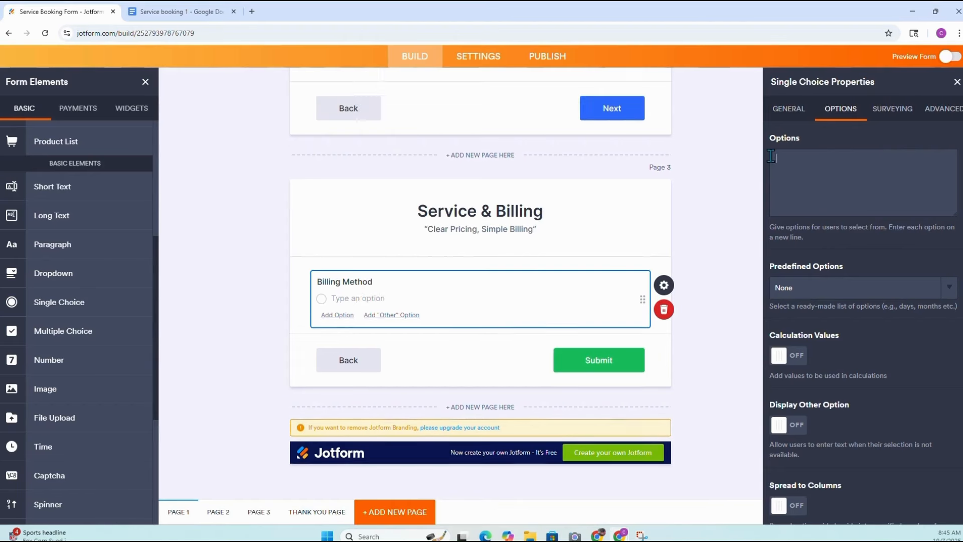
pyautogui.write('Pay Hourly Buy Prepaid Package')
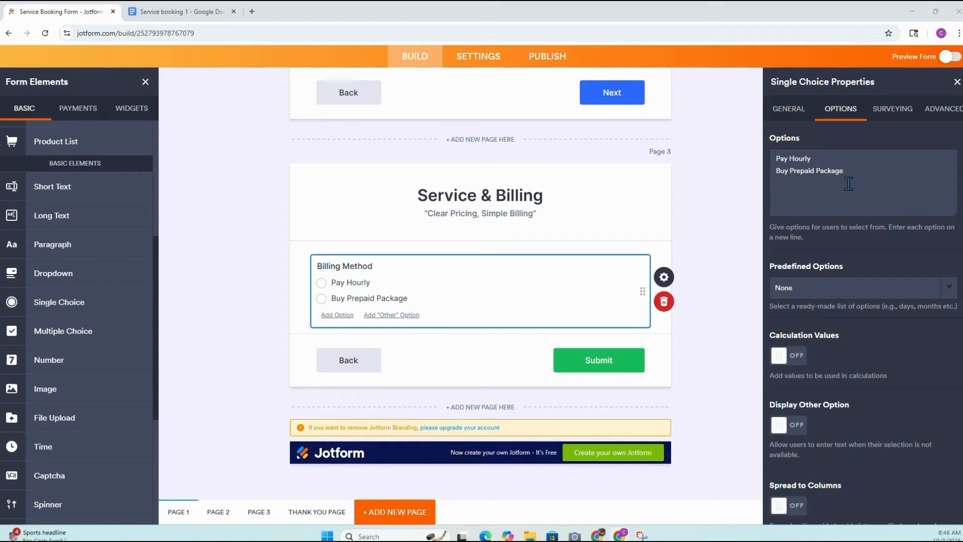
# Switch Required on for Billing Method and close its settings
pyautogui.click(795, 118)
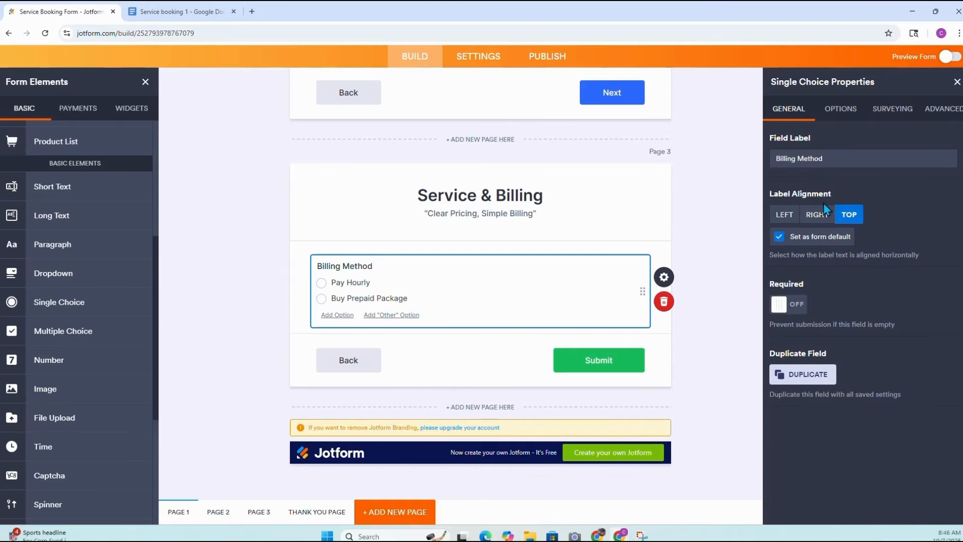
pyautogui.click(778, 307)
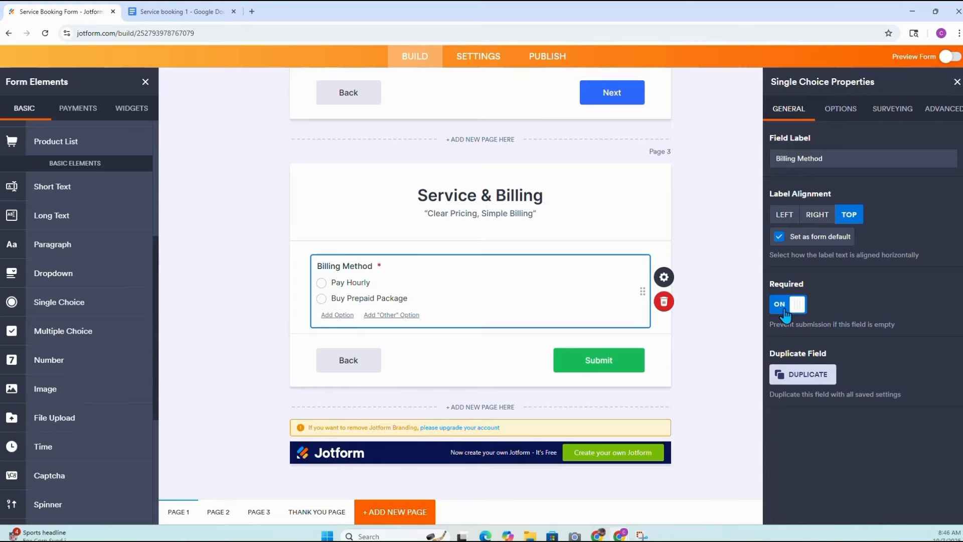
pyautogui.click(957, 81)
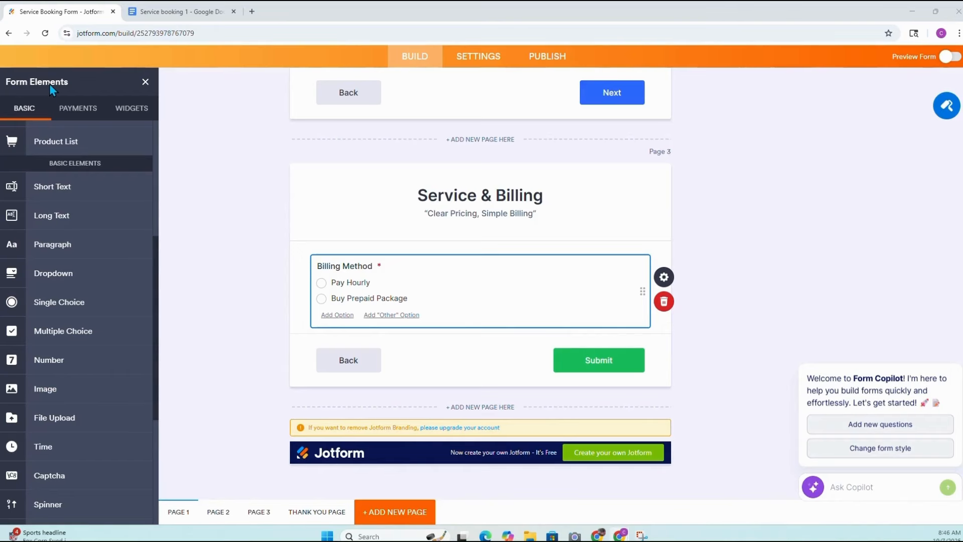
# Add a dropdown below Billing Method labelled 'Select Service Type'
pyautogui.moveTo(58, 273); pyautogui.dragTo(346, 324)
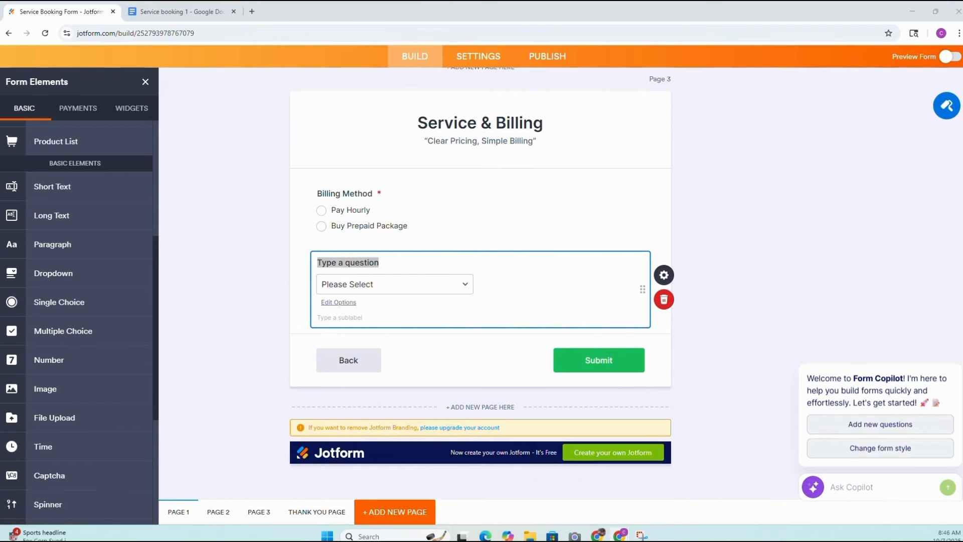
pyautogui.moveTo(402, 263); pyautogui.dragTo(244, 241)
pyautogui.press('BackSpace')
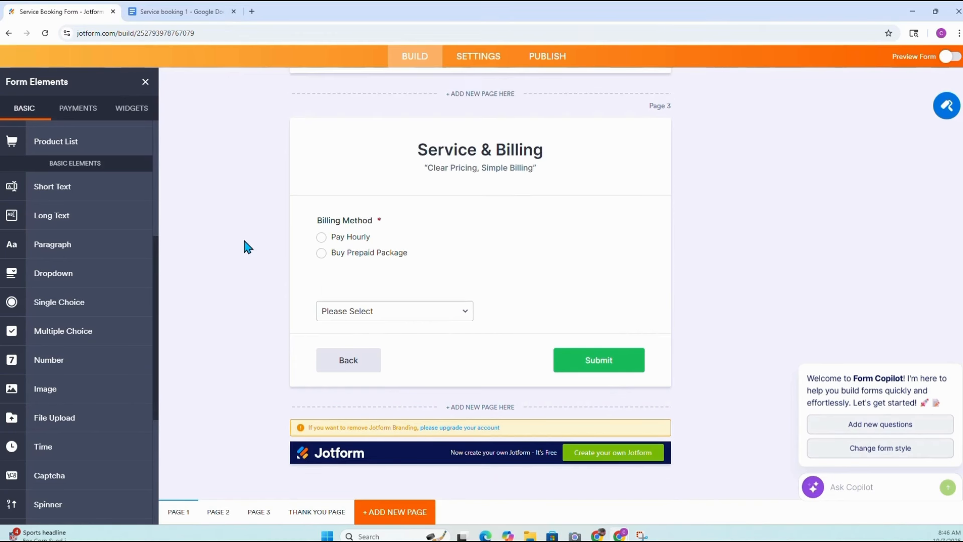
pyautogui.write('Select Service Type')
# Paste the list of priced service options into the dropdown's options
pyautogui.click(397, 303)
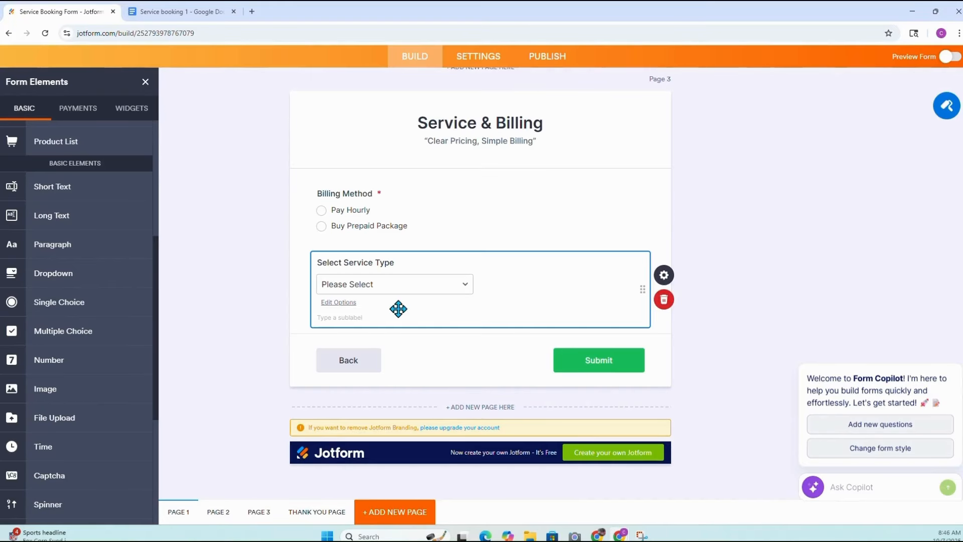
pyautogui.click(664, 275)
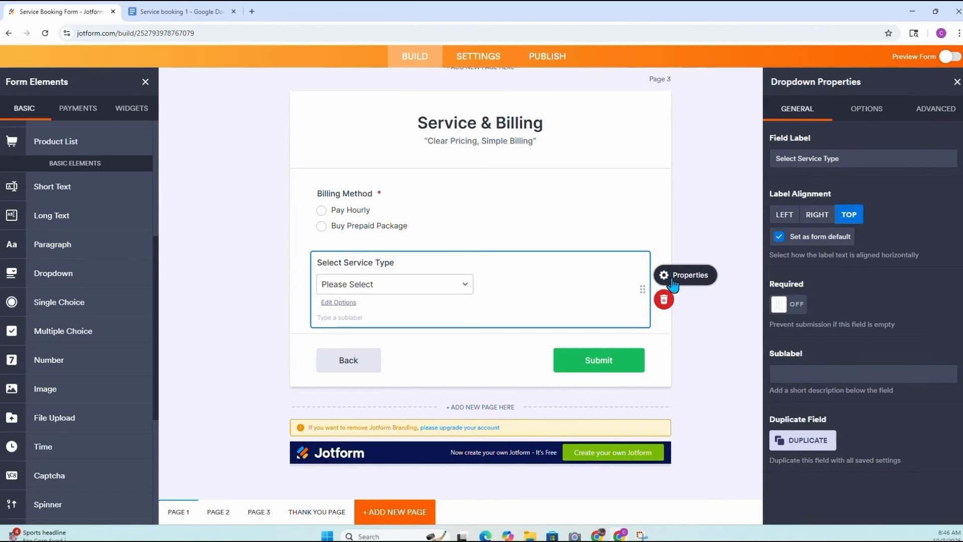
pyautogui.click(873, 116)
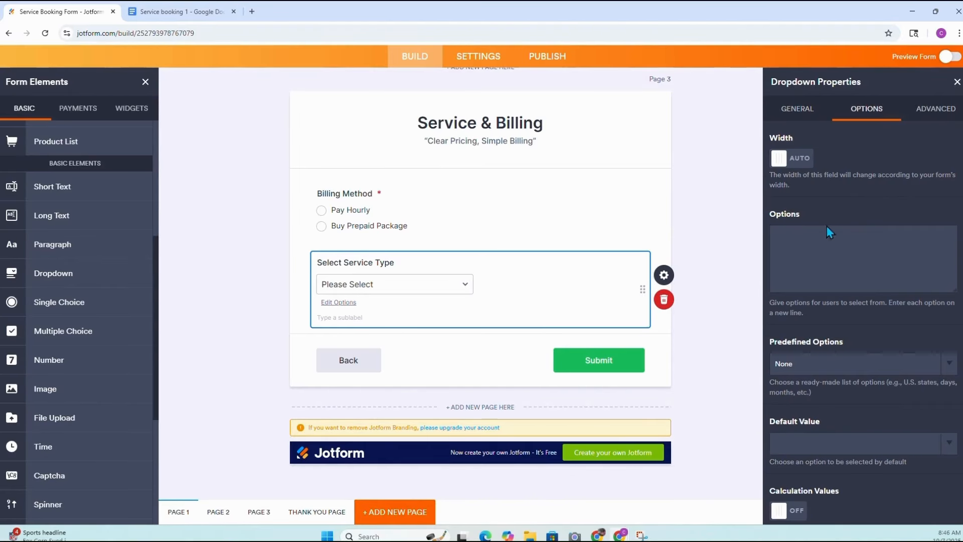
pyautogui.rightClick(799, 242)
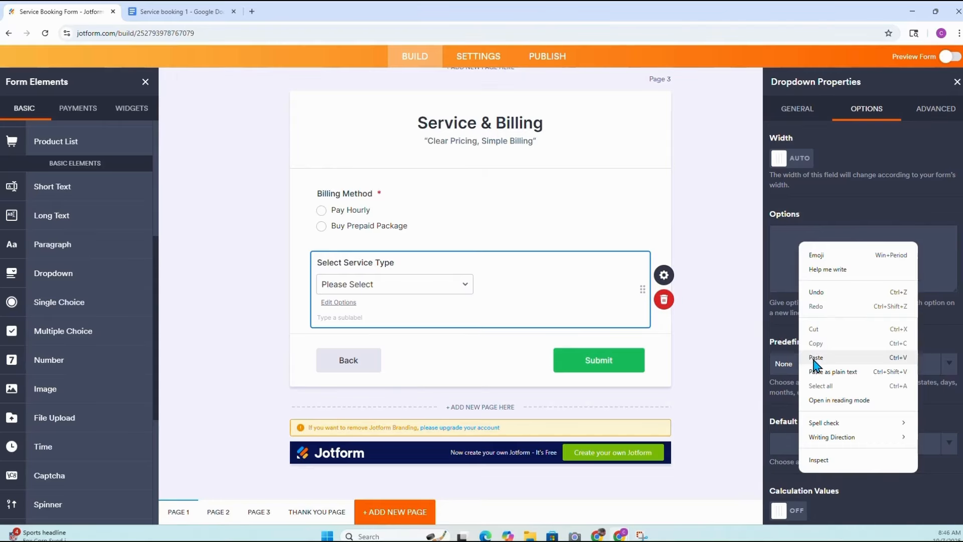
pyautogui.click(815, 362)
pyautogui.scroll(-1, 828, 253)
pyautogui.scroll(1, 828, 254)
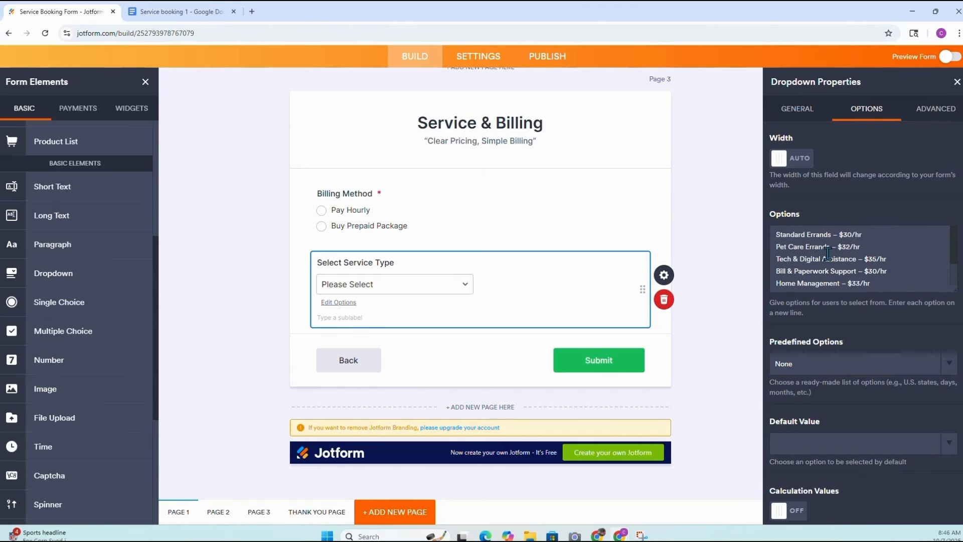
pyautogui.scroll(-1, 827, 253)
pyautogui.scroll(2, 828, 254)
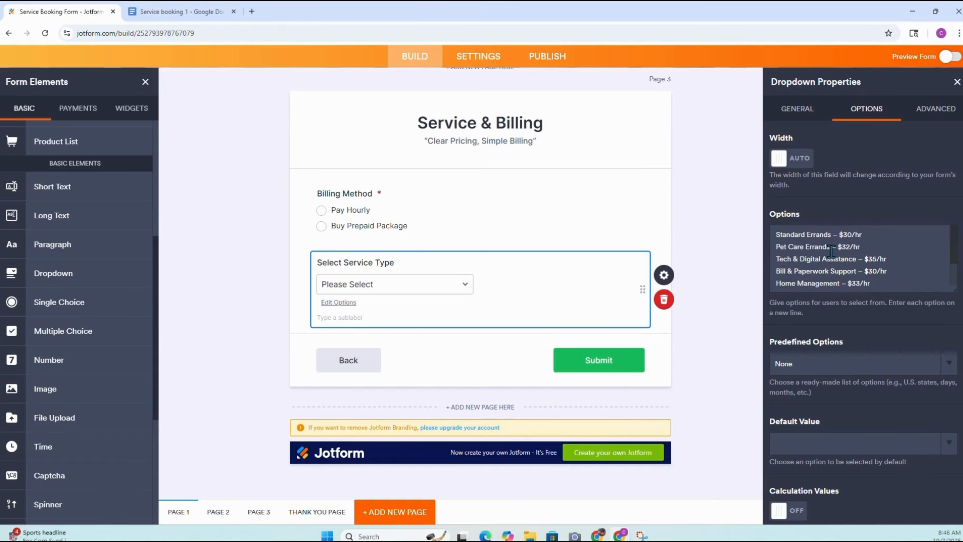
# Make Select Service Type required and turn on calculation values for its options
pyautogui.click(815, 115)
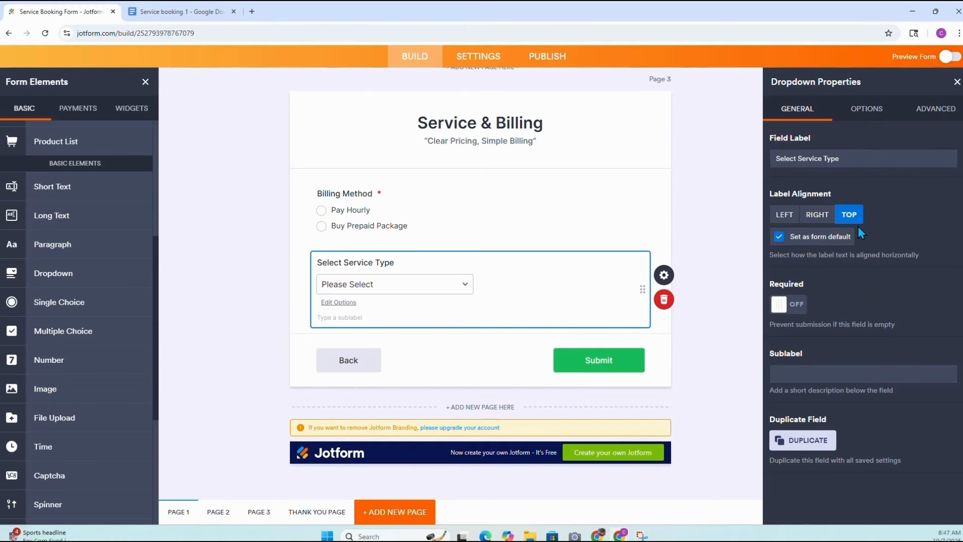
pyautogui.click(783, 312)
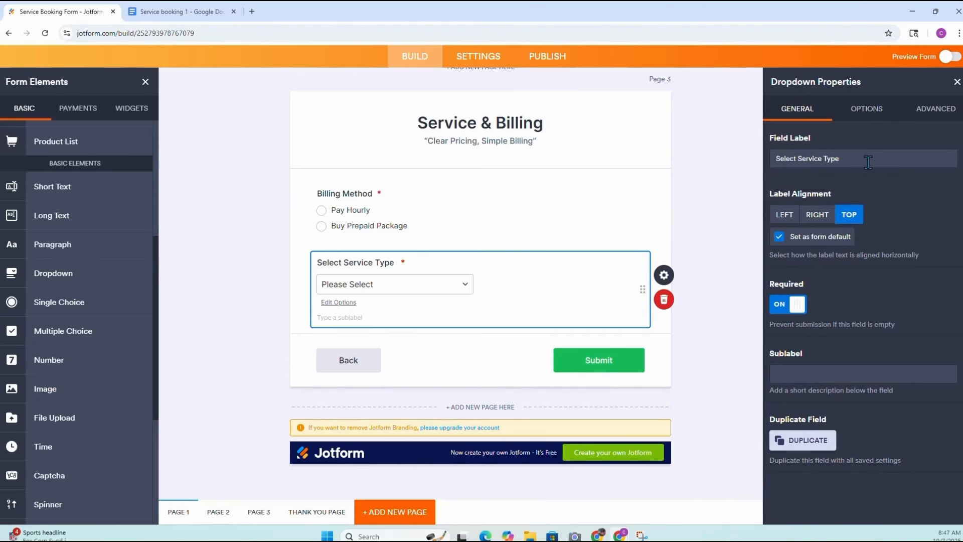
pyautogui.click(867, 110)
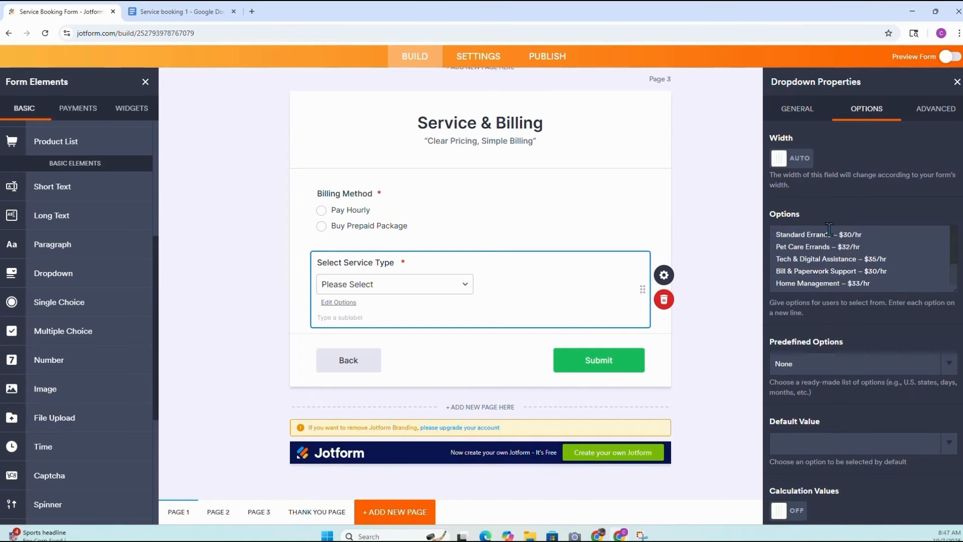
pyautogui.scroll(-5, 826, 264)
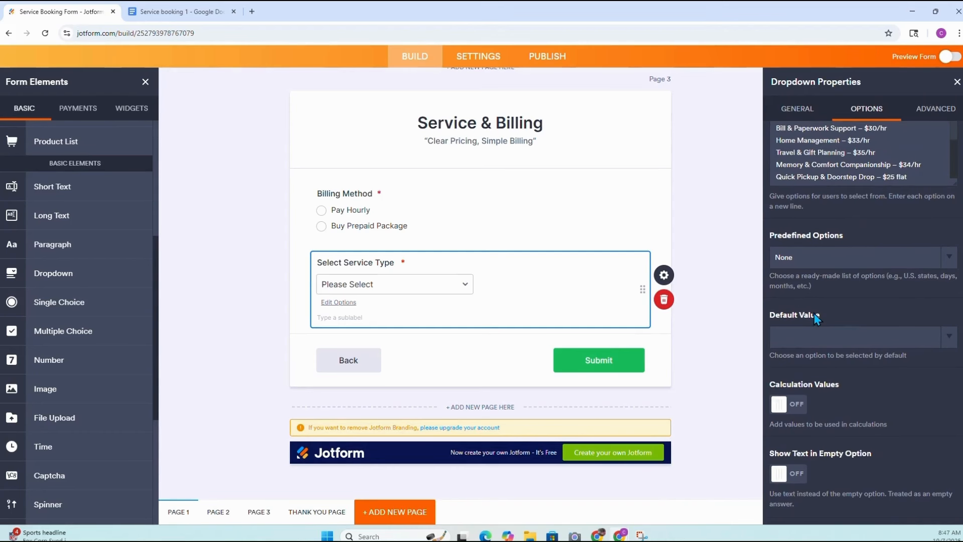
pyautogui.click(782, 405)
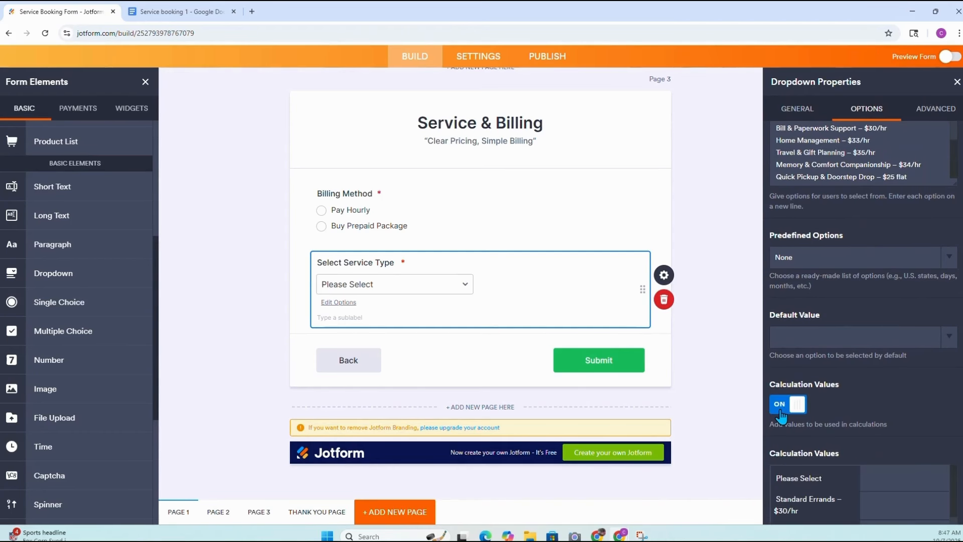
# Enter calculation values 30, 32, 35 and 30 for Standard Errands, Pet Care, Tech Assistance and the fourth service
pyautogui.scroll(-4, 873, 336)
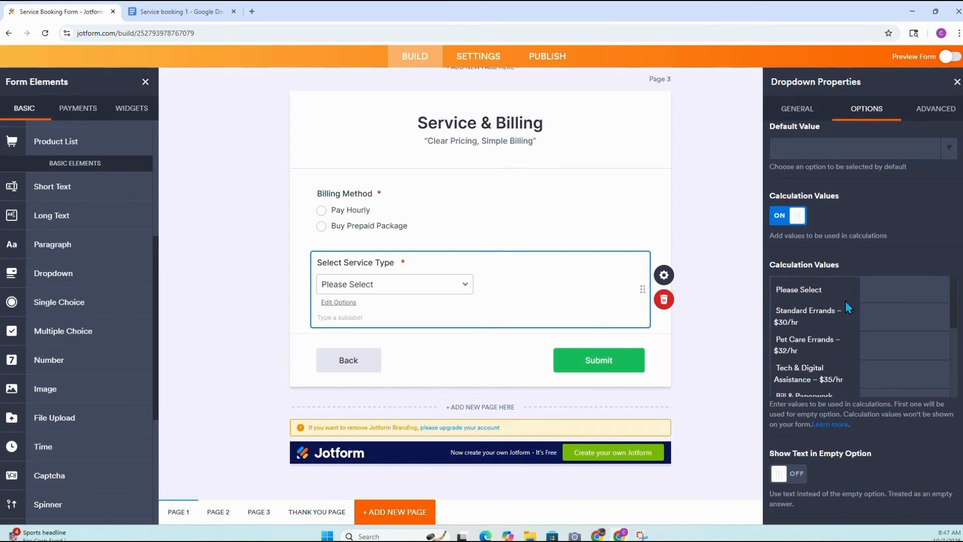
pyautogui.scroll(1, 814, 324)
pyautogui.scroll(-1, 815, 324)
pyautogui.click(892, 315)
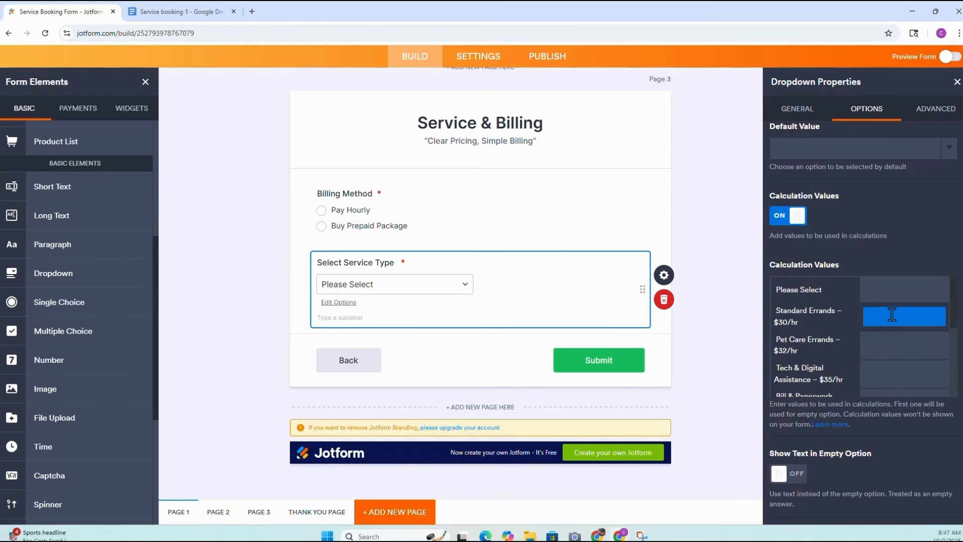
pyautogui.write('30')
pyautogui.click(889, 346)
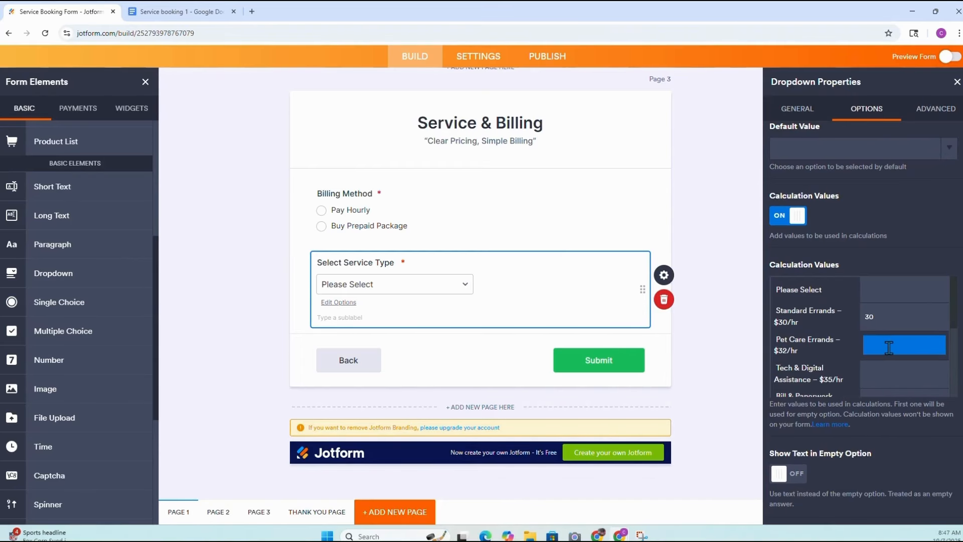
pyautogui.write('32')
pyautogui.click(888, 380)
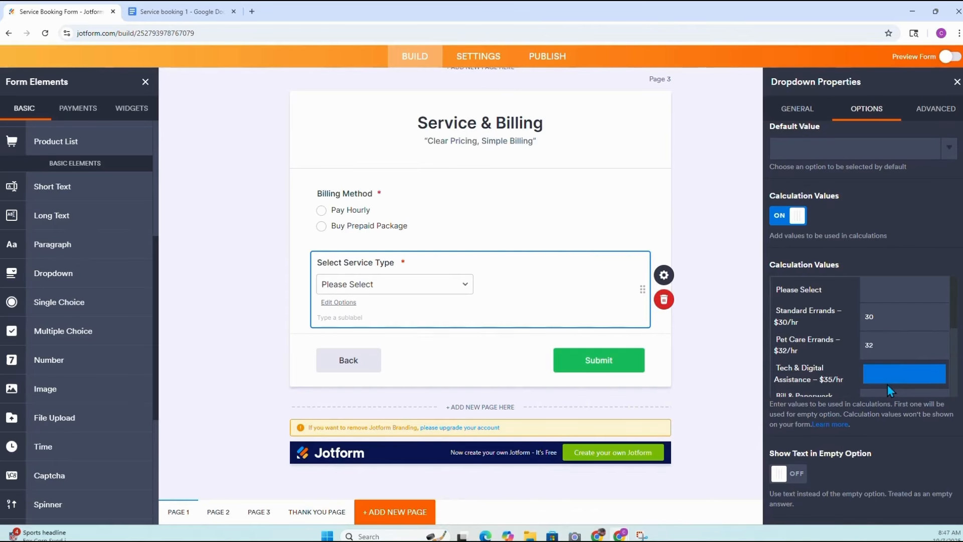
pyautogui.write('35')
pyautogui.scroll(-2, 889, 372)
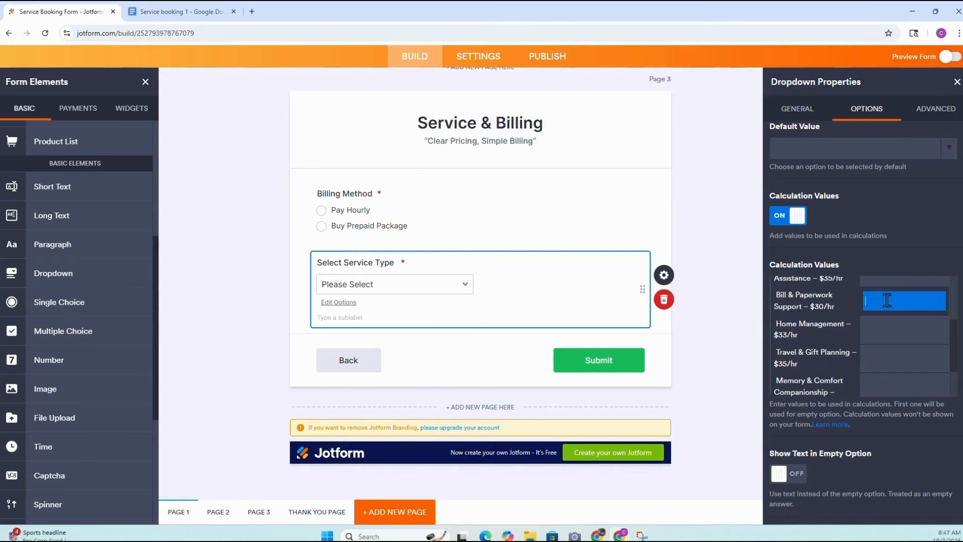
pyautogui.write('30')
# Set Home Management 33, Travel & Gift Planning 35, Memory & Comfort Companionship 34, Quick Pickup 25
pyautogui.click(884, 328)
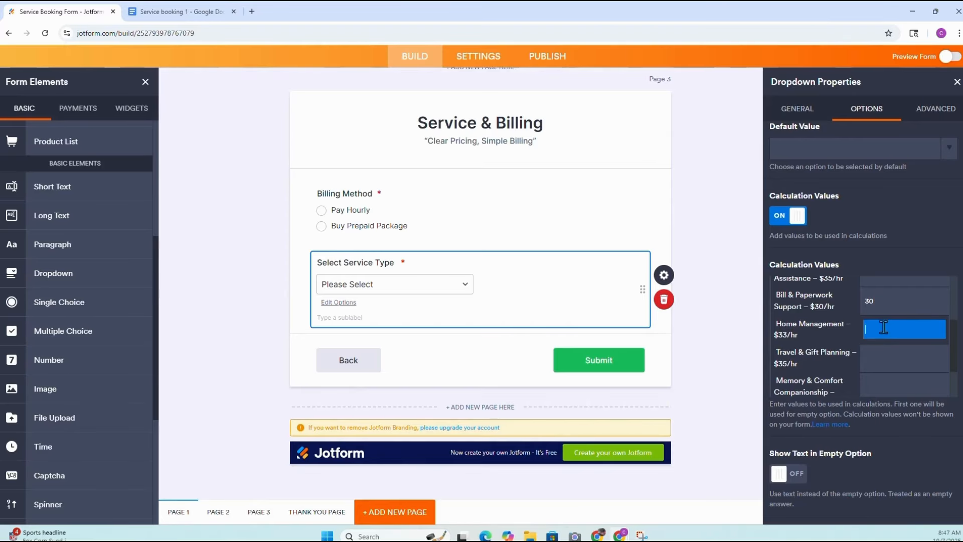
pyautogui.write('33')
pyautogui.click(883, 358)
pyautogui.write('3')
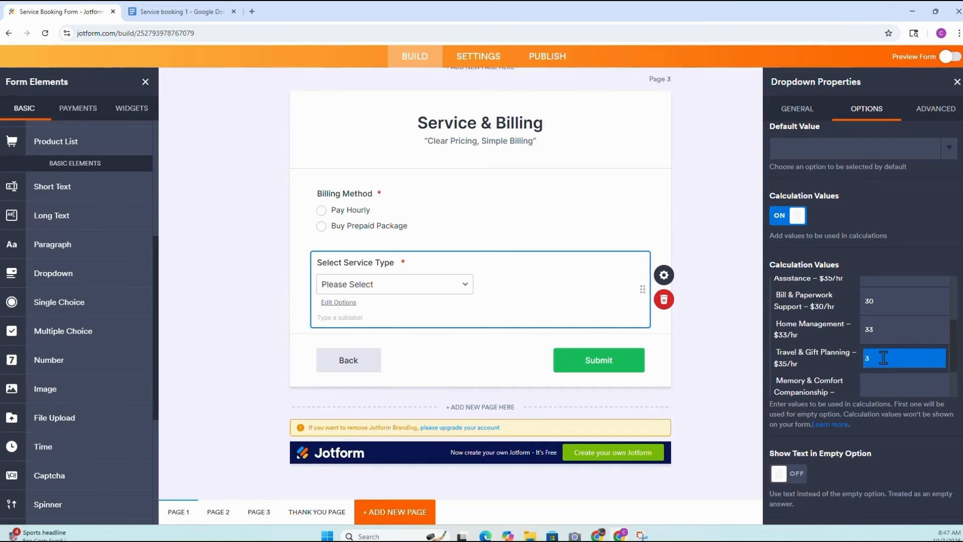
pyautogui.write('5')
pyautogui.scroll(-1, 881, 346)
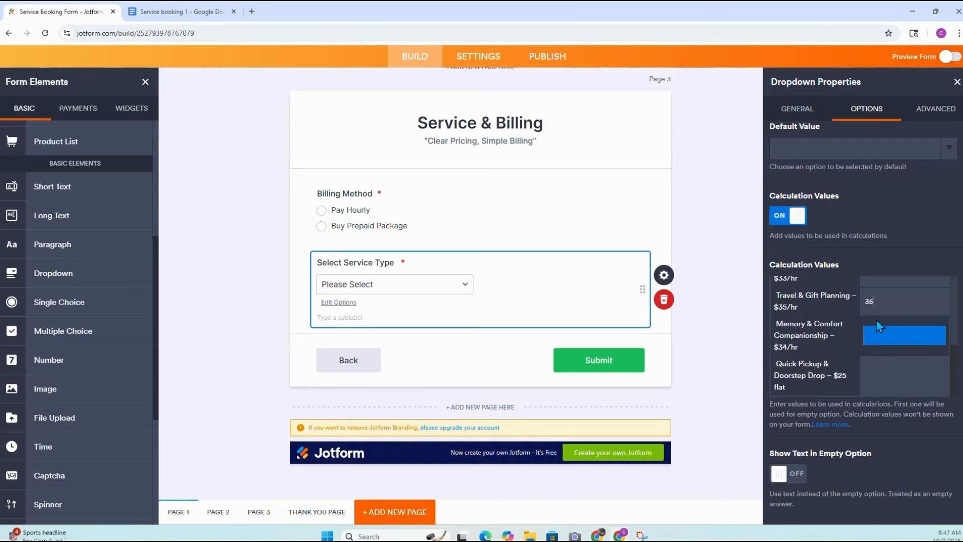
pyautogui.click(879, 335)
pyautogui.write('34')
pyautogui.click(873, 374)
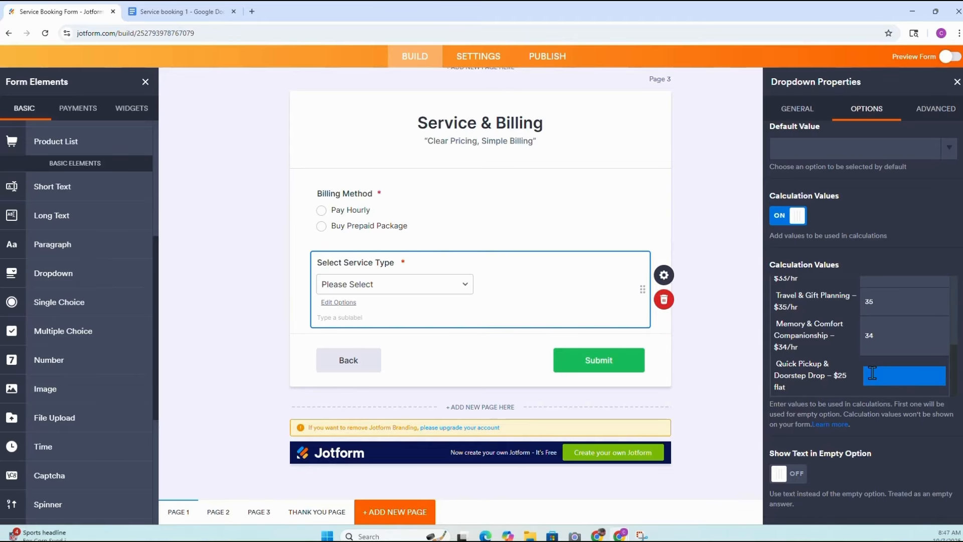
pyautogui.write('25')
# Review the service rates in the options list and close the dropdown settings
pyautogui.scroll(5, 873, 374)
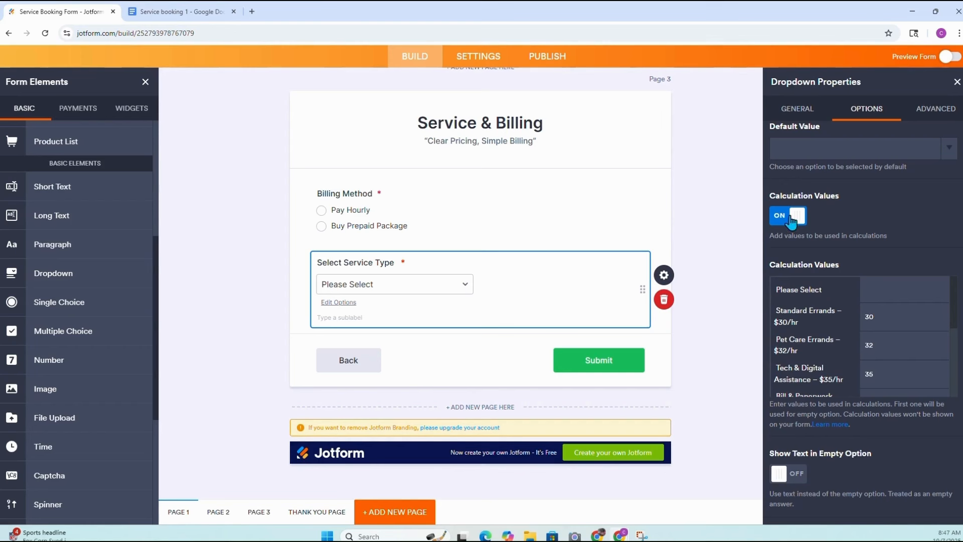
pyautogui.scroll(5, 820, 251)
pyautogui.scroll(1, 821, 251)
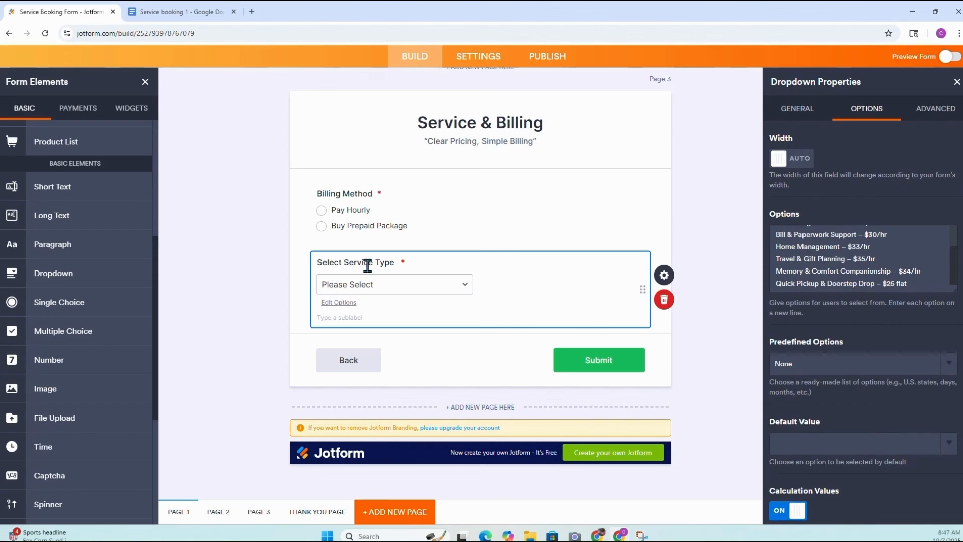
pyautogui.scroll(-4, 783, 261)
pyautogui.scroll(-2, 796, 296)
pyautogui.scroll(-3, 787, 342)
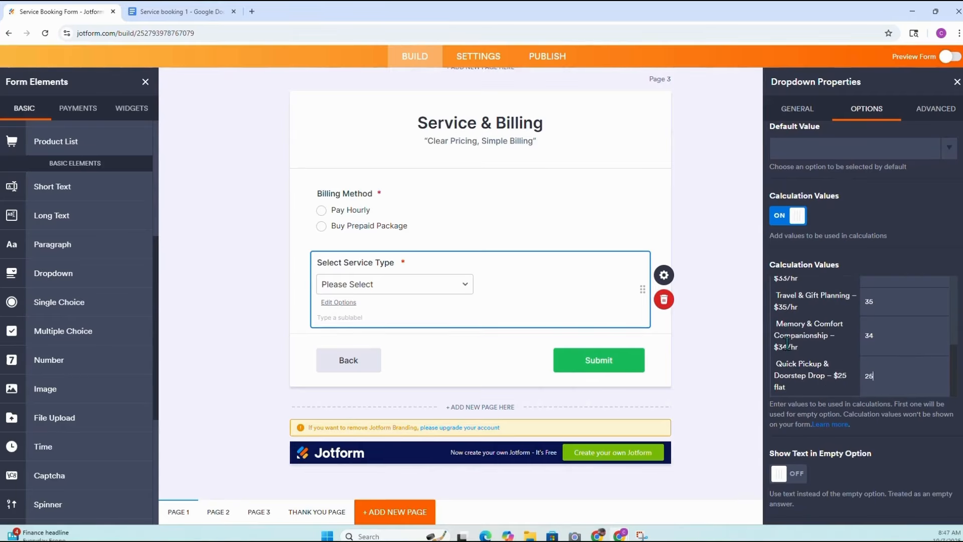
pyautogui.scroll(5, 869, 357)
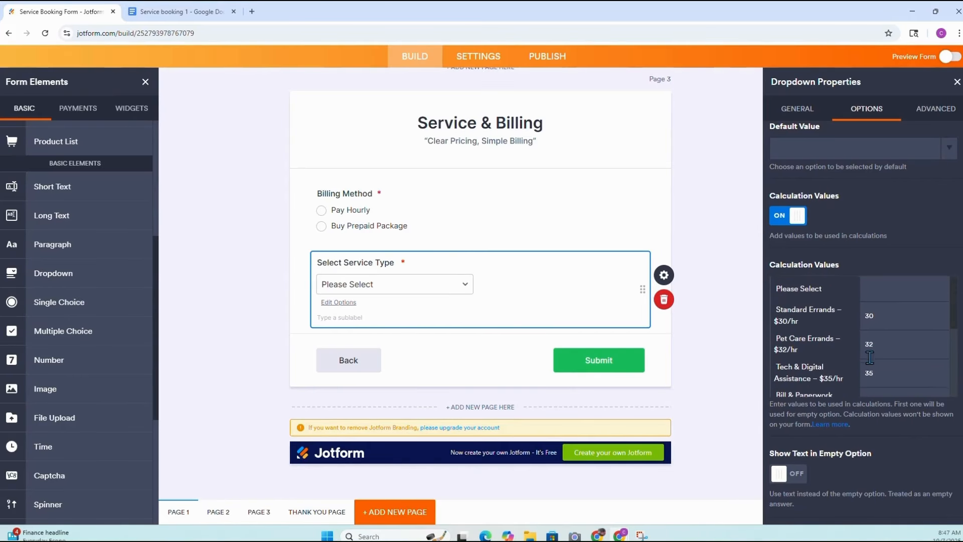
pyautogui.scroll(-3, 880, 333)
pyautogui.scroll(4, 803, 363)
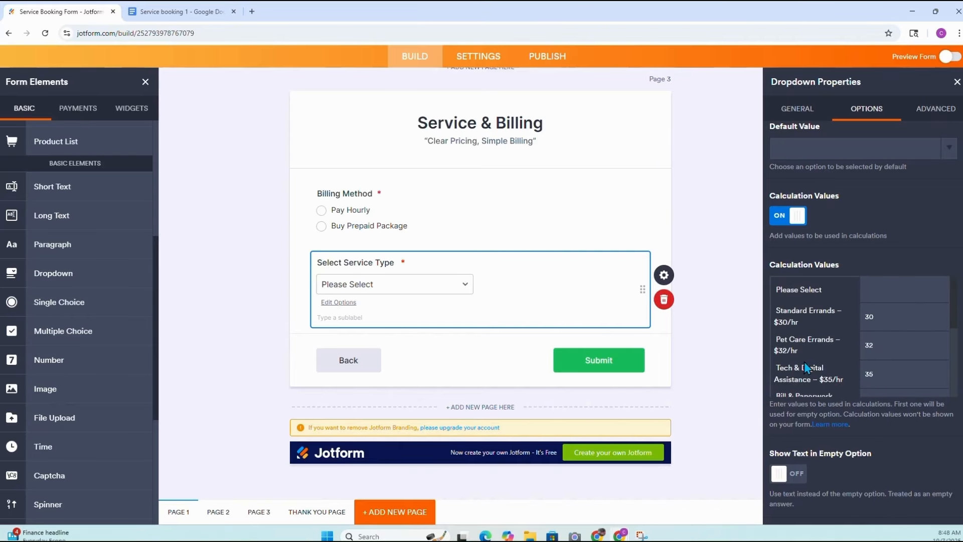
pyautogui.scroll(5, 806, 357)
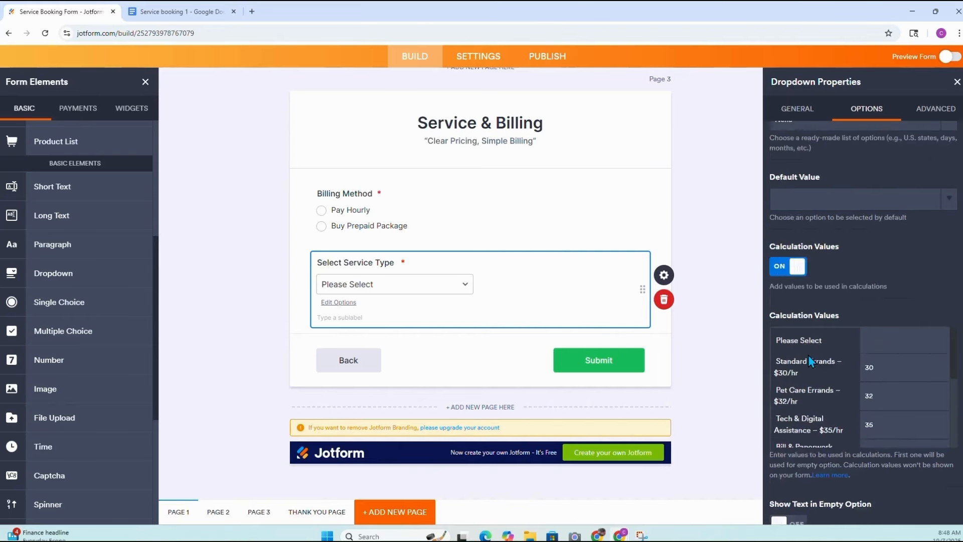
pyautogui.click(956, 83)
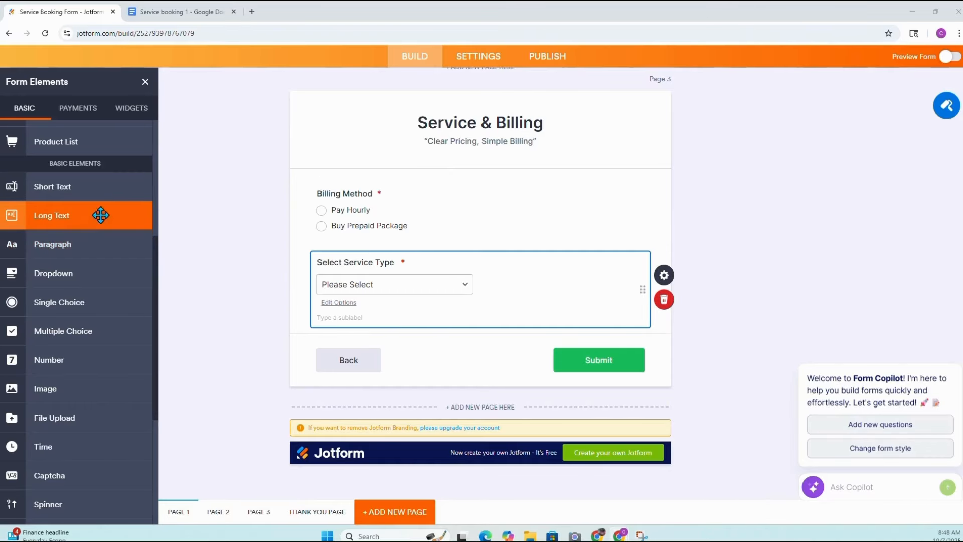
# Add a dropdown below Select Service Type labelled 'Choose a Prepaid Package'
pyautogui.moveTo(67, 276); pyautogui.dragTo(389, 354)
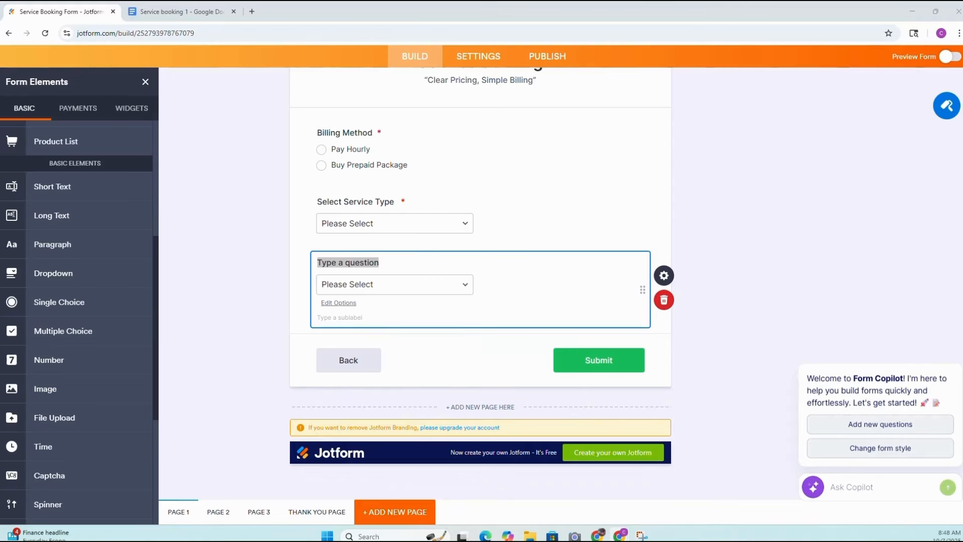
pyautogui.click(391, 263)
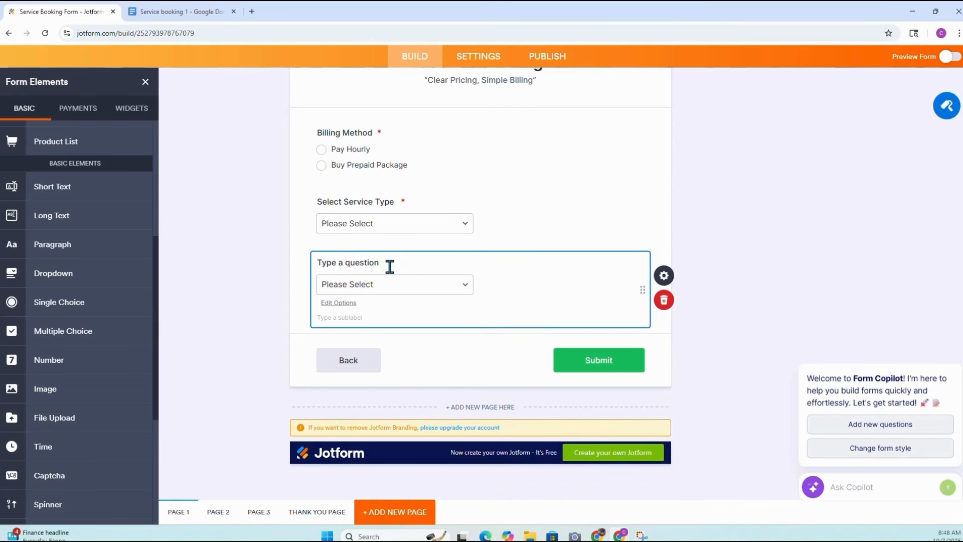
pyautogui.moveTo(376, 260); pyautogui.dragTo(269, 256)
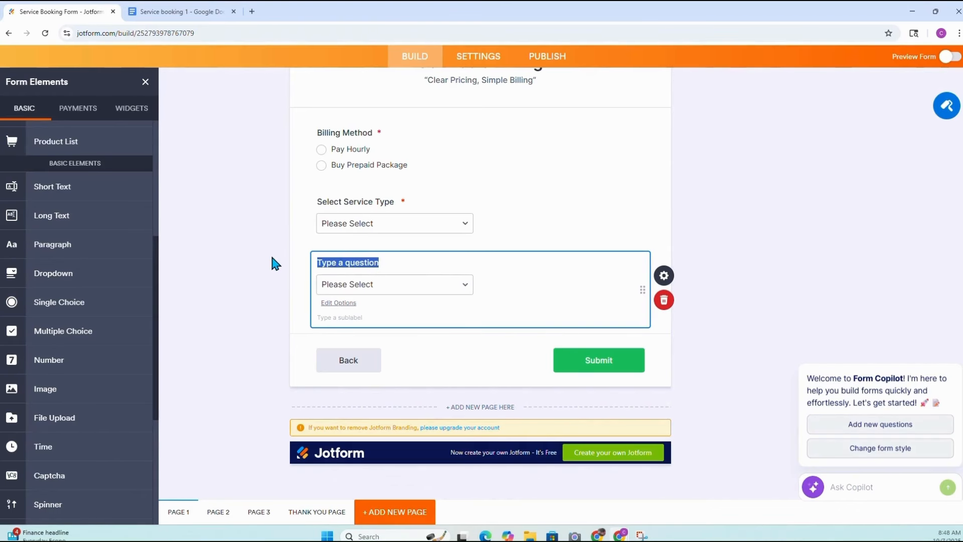
pyautogui.press('BackSpace')
pyautogui.write('Choose a Prepaid Package')
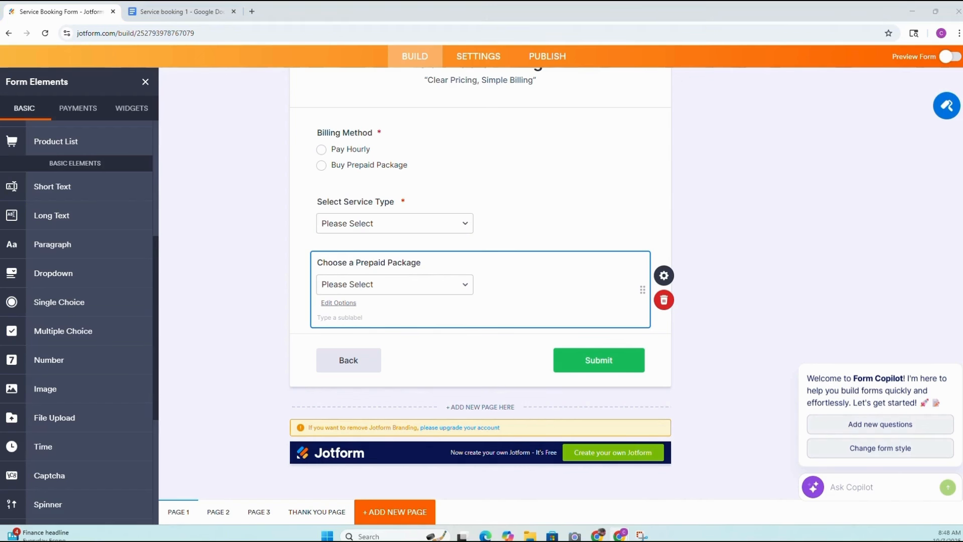
# Paste the prepaying note as the package dropdown's sublabel
pyautogui.click(663, 276)
pyautogui.click(816, 374)
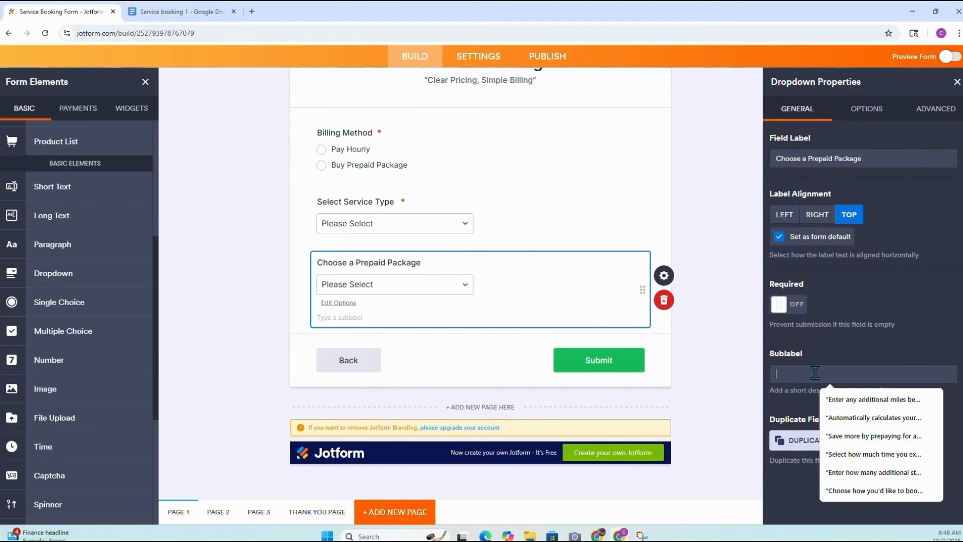
pyautogui.rightClick(815, 373)
pyautogui.click(833, 257)
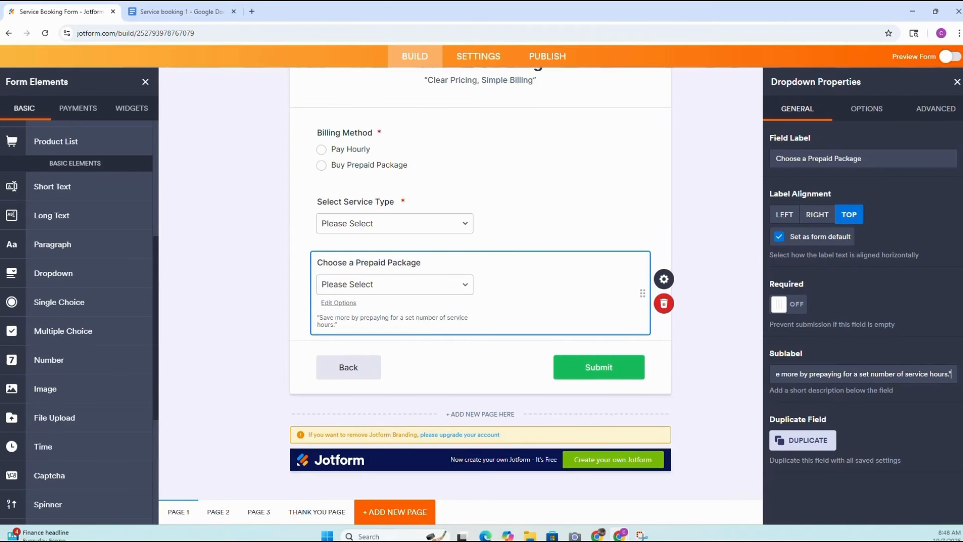
pyautogui.click(241, 275)
# Paste the options Starter Support, Monthly Essentials and Peace of Mind into the package dropdown
pyautogui.click(416, 297)
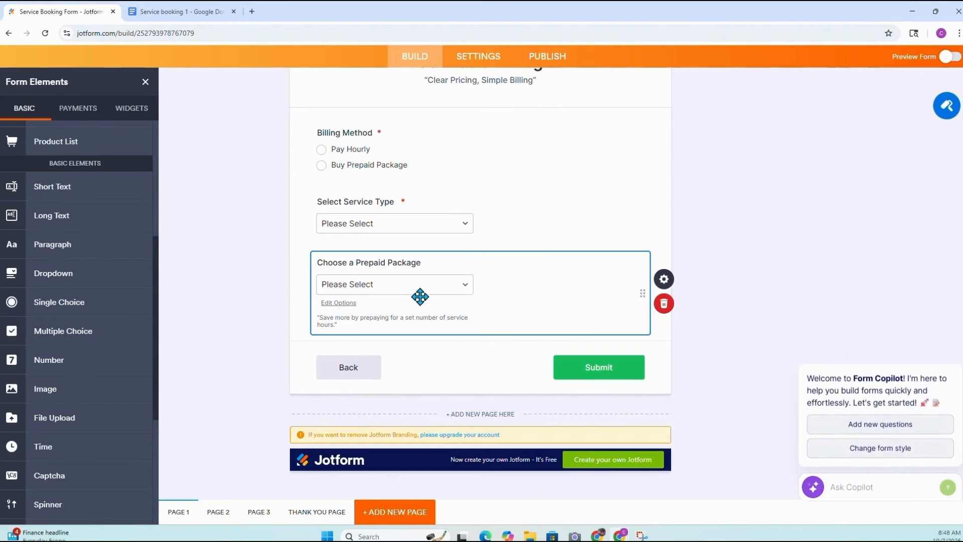
pyautogui.click(678, 288)
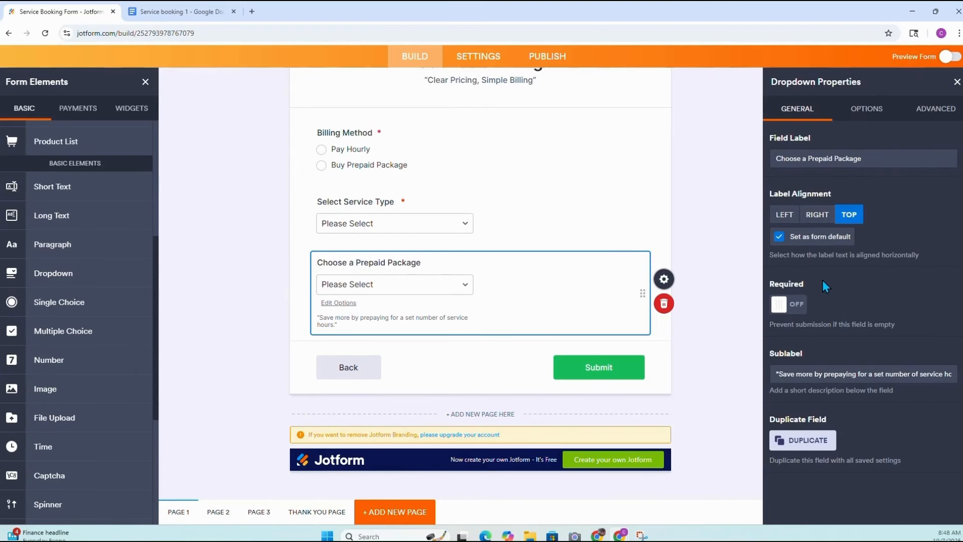
pyautogui.click(869, 110)
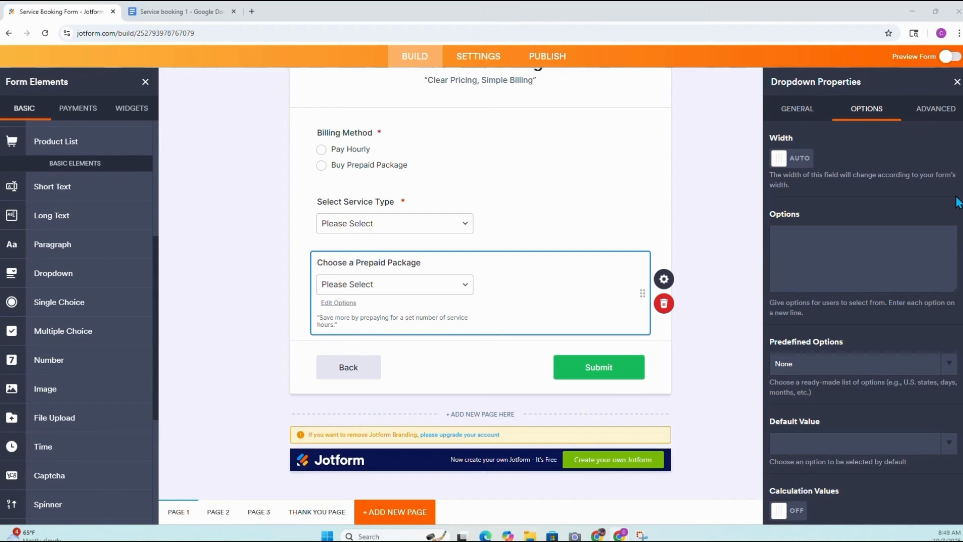
pyautogui.click(799, 245)
pyautogui.rightClick(796, 239)
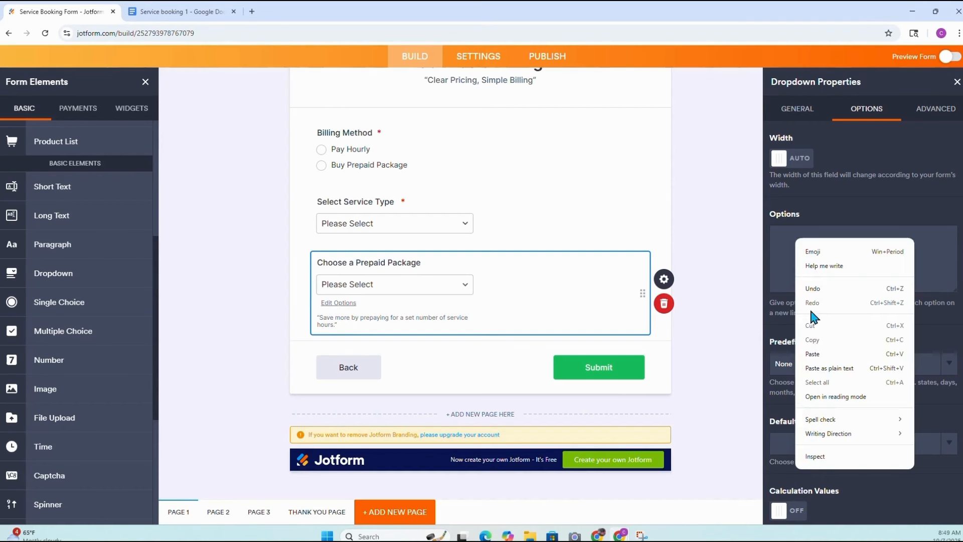
pyautogui.click(806, 353)
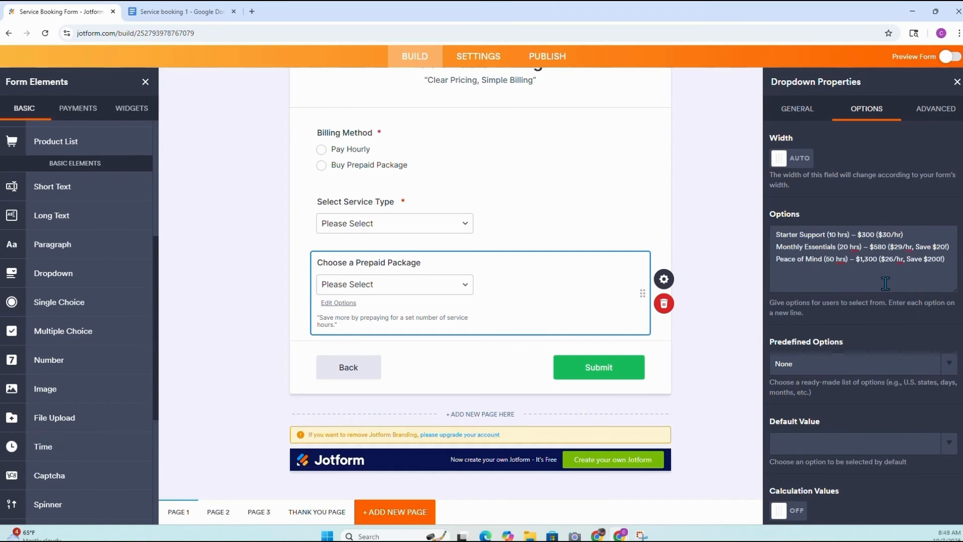
# Turn on calculation values for the prepaid package options
pyautogui.scroll(-2, 886, 283)
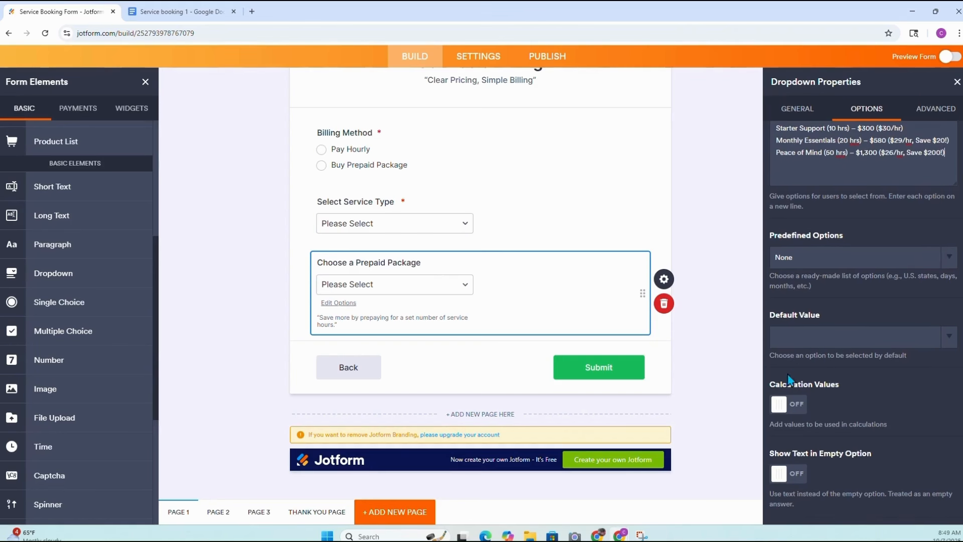
pyautogui.click(779, 404)
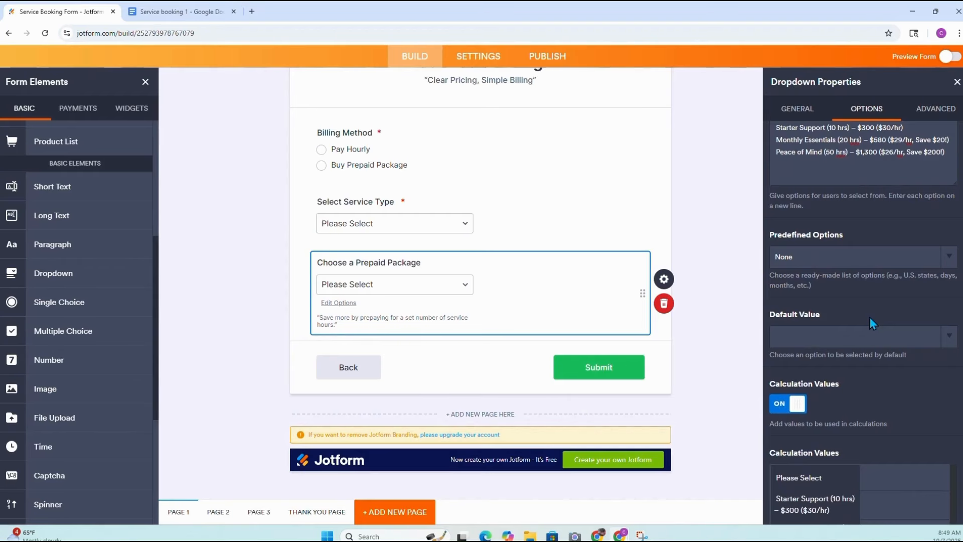
pyautogui.scroll(-2, 853, 251)
pyautogui.scroll(4, 848, 237)
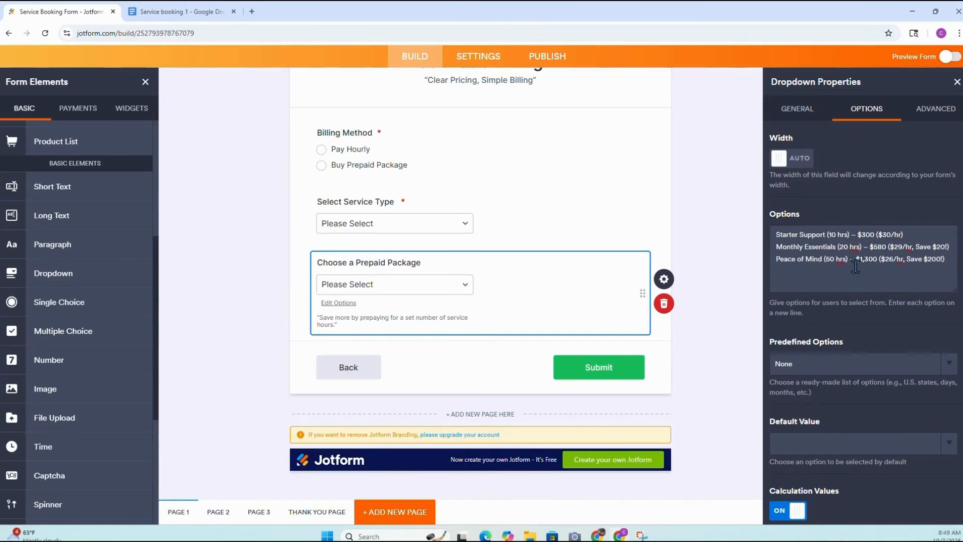
pyautogui.scroll(-5, 845, 271)
# Give Starter Support 300, Monthly Essentials 580 and Peace of Mind 1300, then close settings
pyautogui.click(888, 318)
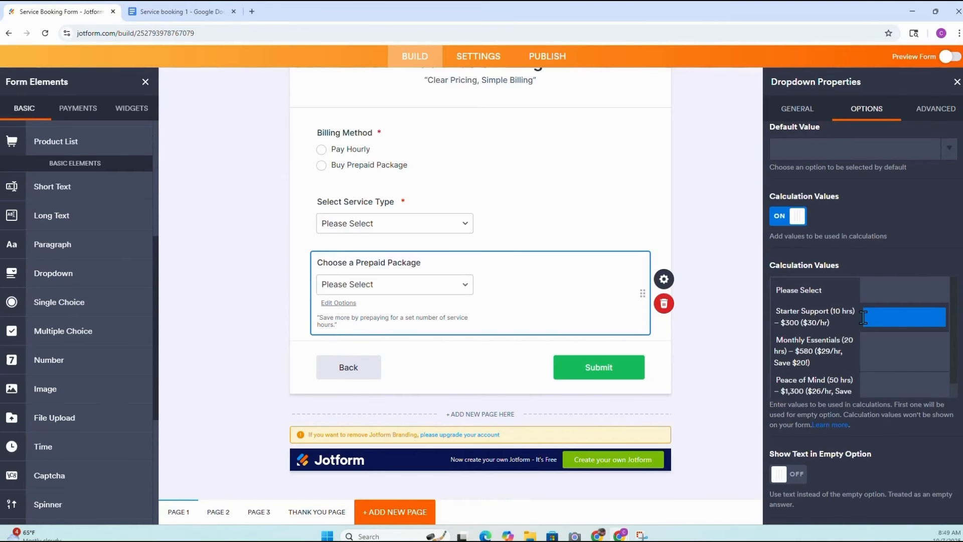
pyautogui.scroll(1, 888, 331)
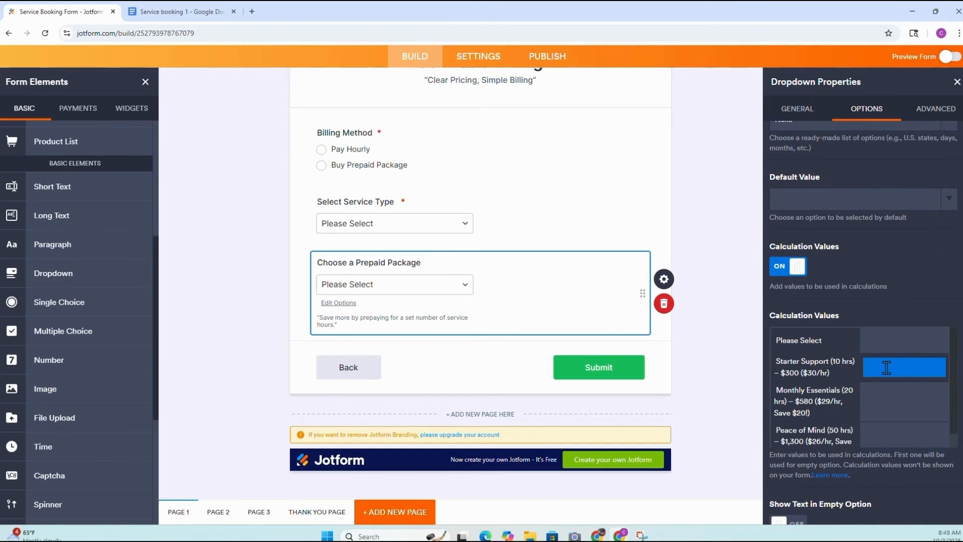
pyautogui.write('300')
pyautogui.click(888, 397)
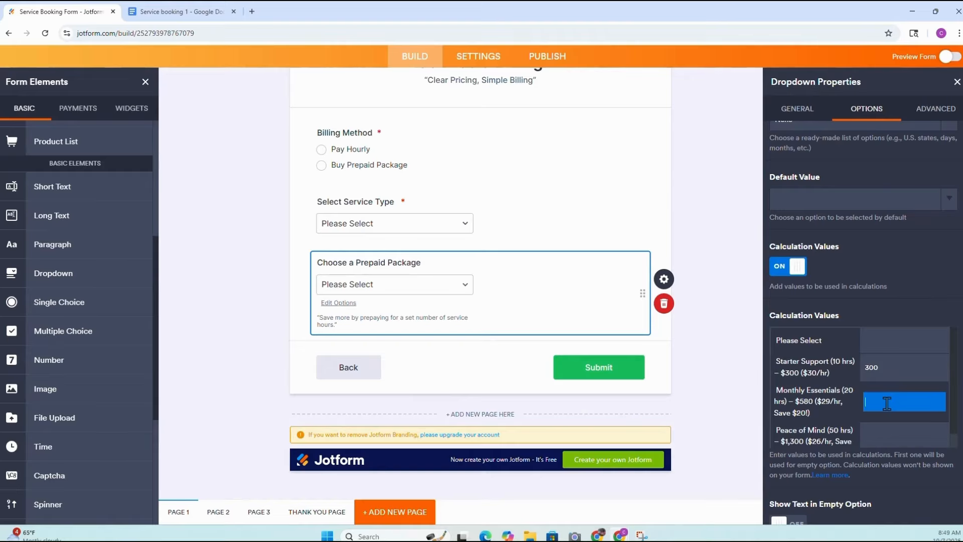
pyautogui.write('580')
pyautogui.click(878, 429)
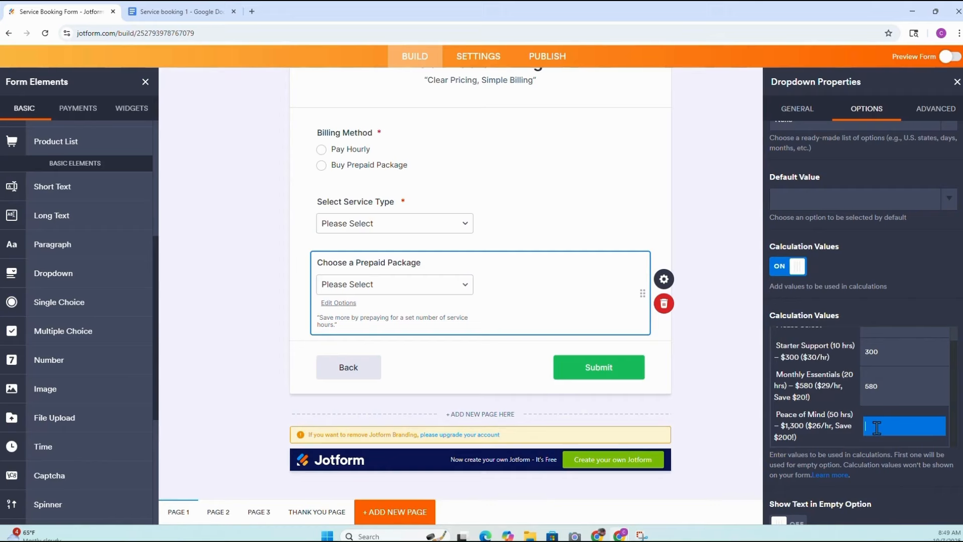
pyautogui.write('1300')
pyautogui.scroll(-1, 877, 427)
pyautogui.scroll(1, 873, 377)
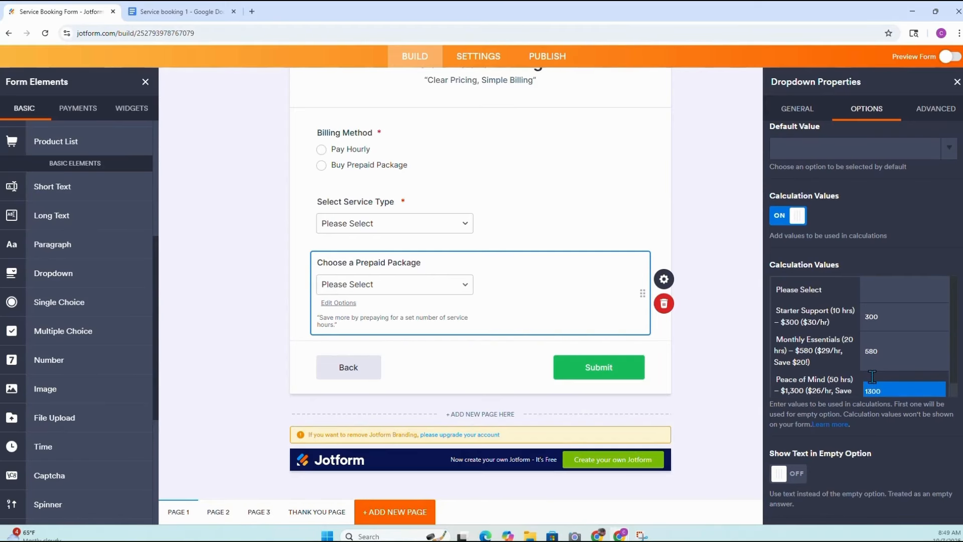
pyautogui.scroll(5, 795, 200)
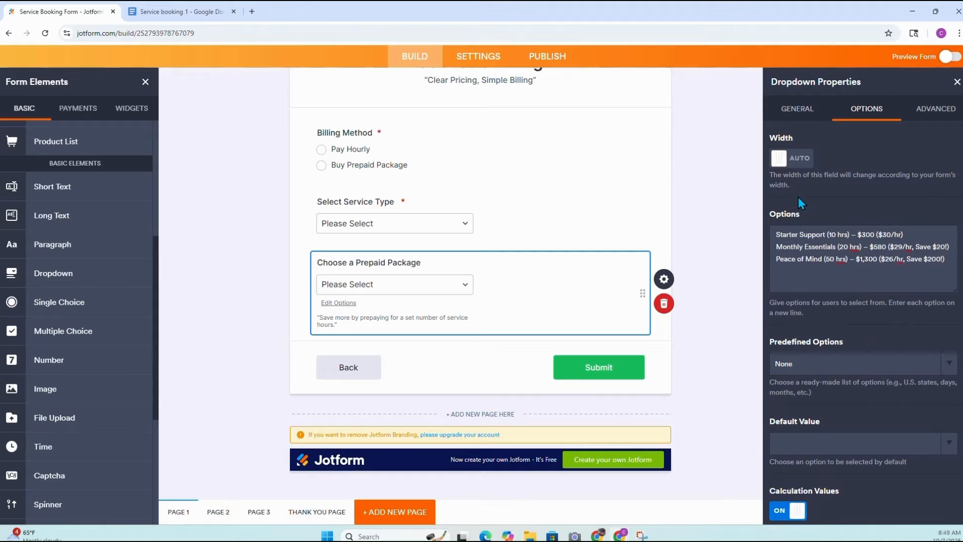
pyautogui.click(958, 82)
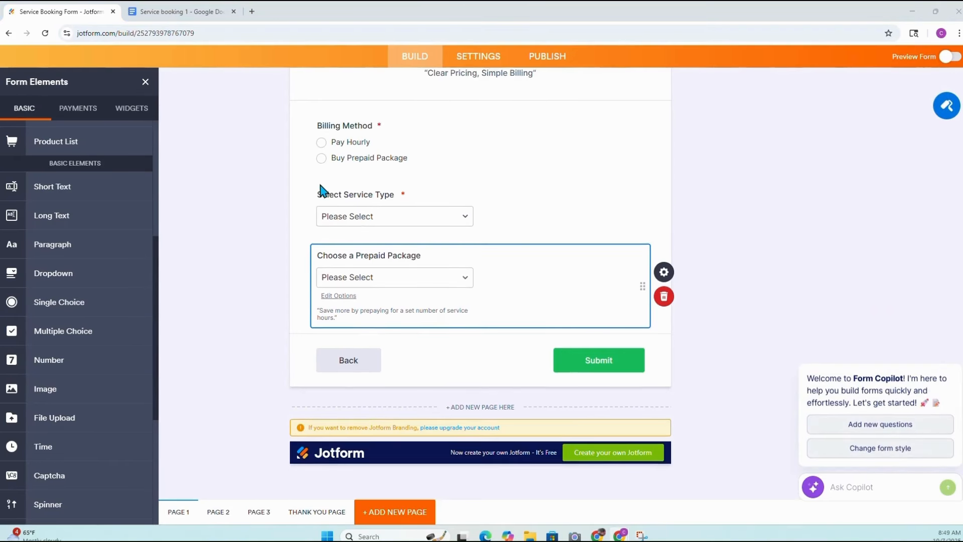
# Add a long-text field below the package dropdown labelled 'What Do You Need Help With?'
pyautogui.scroll(2, 321, 191)
pyautogui.scroll(-3, 76, 294)
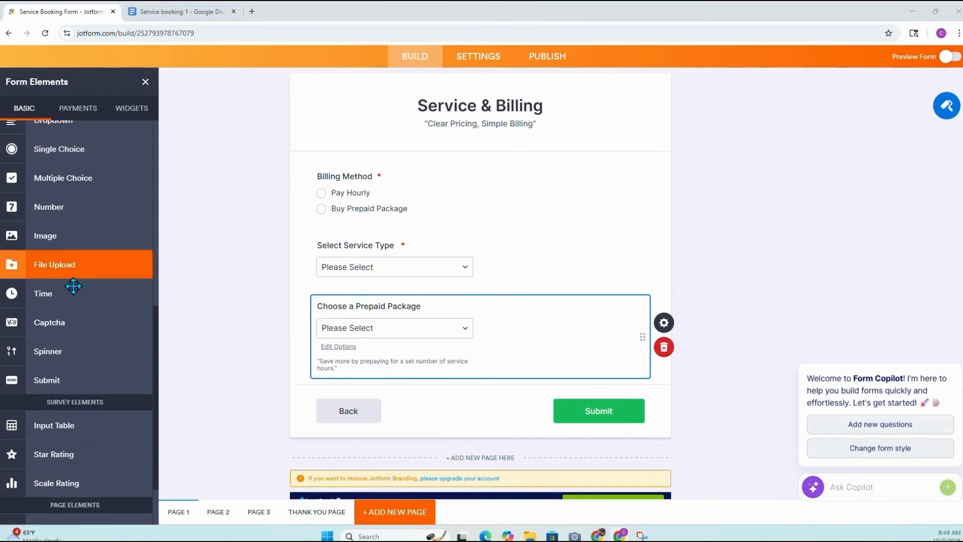
pyautogui.scroll(3, 74, 286)
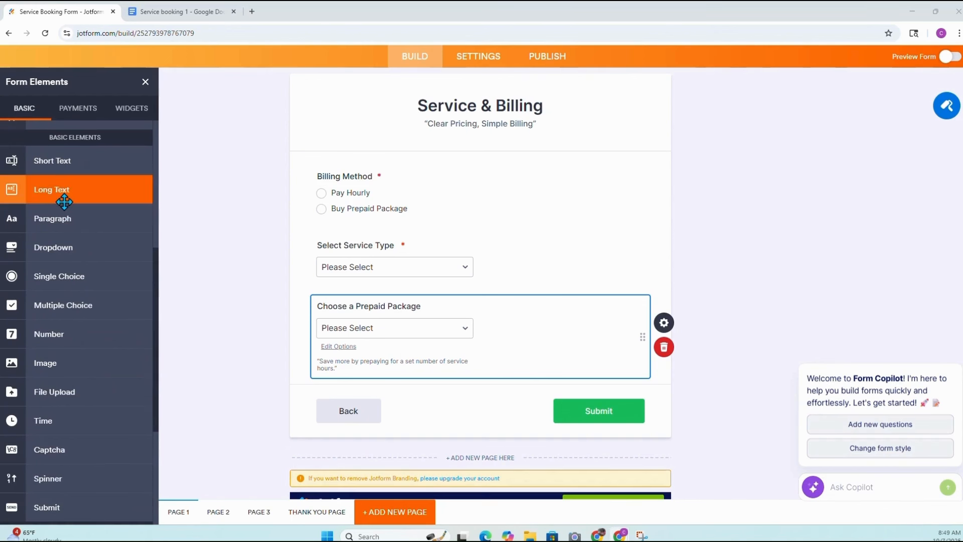
pyautogui.moveTo(64, 202); pyautogui.dragTo(352, 411)
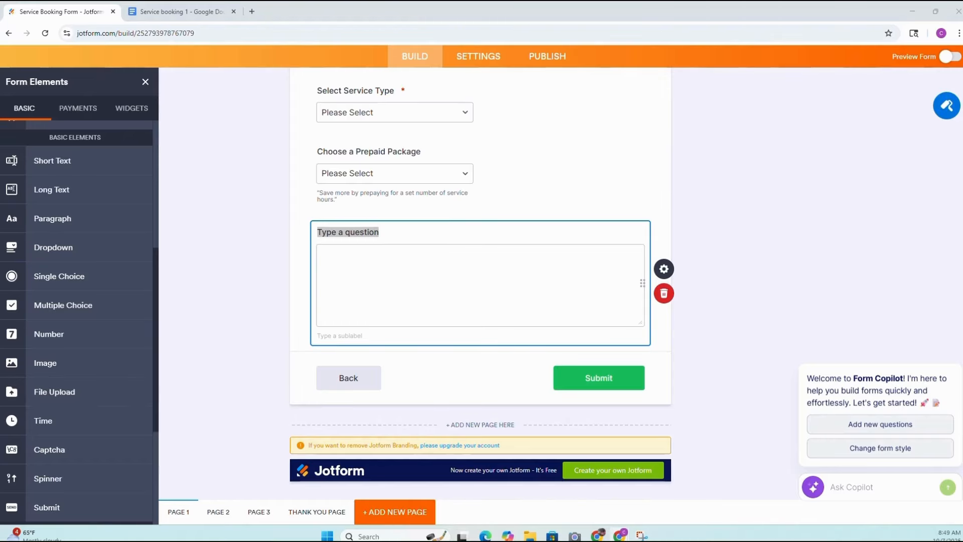
pyautogui.click(383, 232)
pyautogui.moveTo(378, 230); pyautogui.dragTo(308, 237)
pyautogui.press('BackSpace')
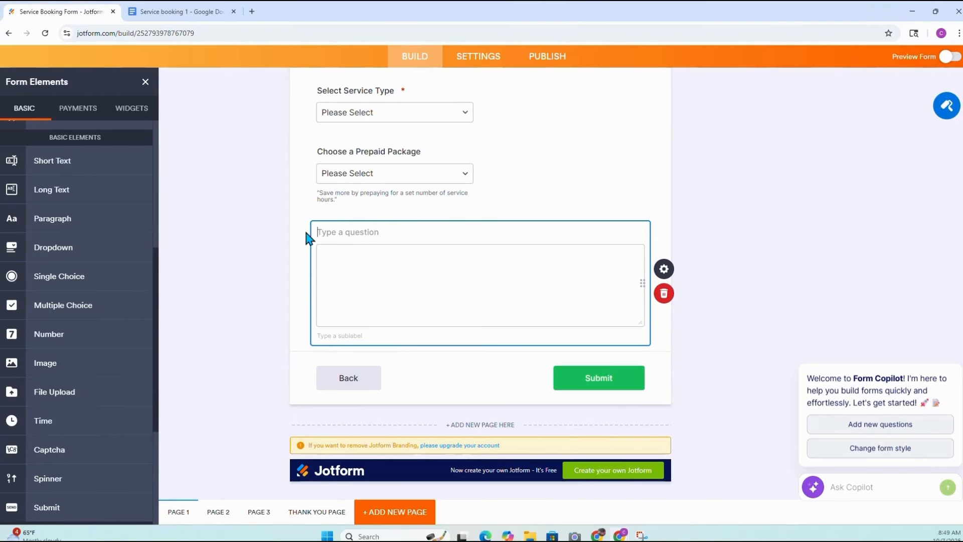
pyautogui.write('What Do You Need Help With?')
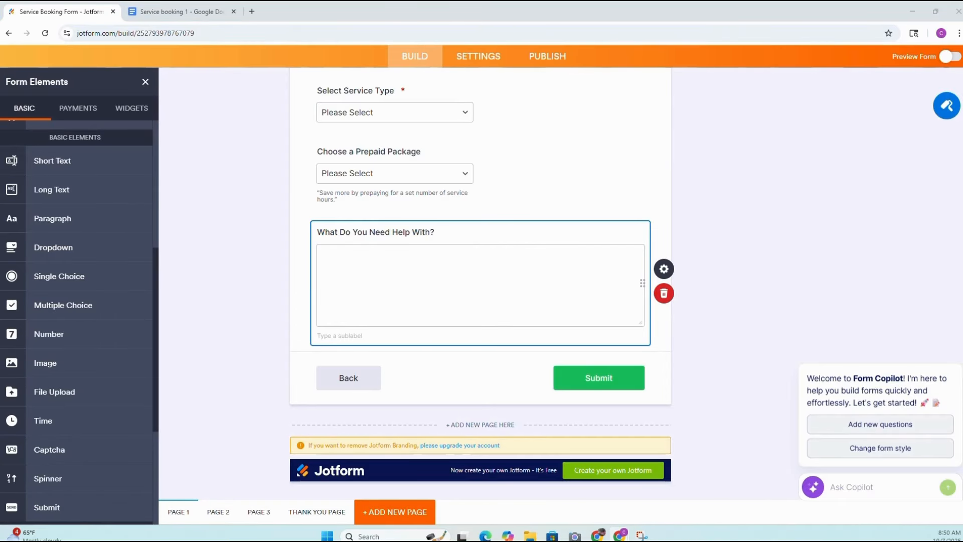
# Paste the errand instructions asking for today's tasks as the field's sublabel
pyautogui.click(383, 337)
pyautogui.write('"Please list the errands you need today (example: grocery shopping at Stop & Shop, prescription pickup at CVS, drop-off at Post Office). Include any time-sensitive instructions."')
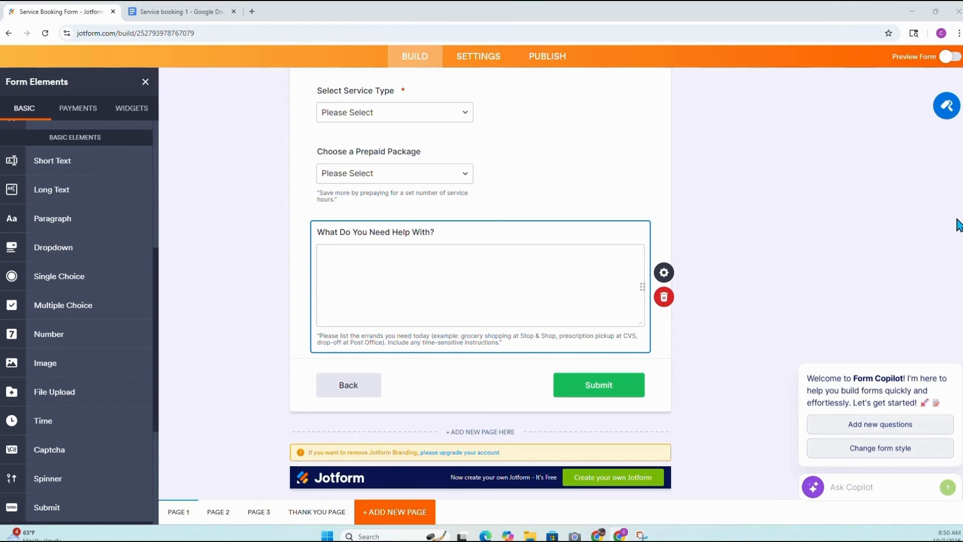
pyautogui.click(710, 281)
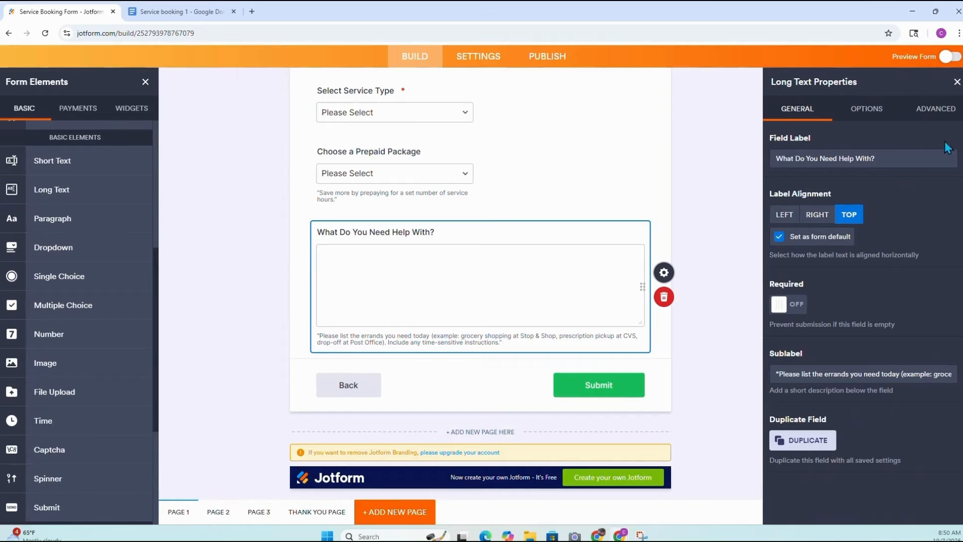
# Paste the errands, appointments, tasks, parking and gate-code text as the help field's placeholder
pyautogui.click(934, 115)
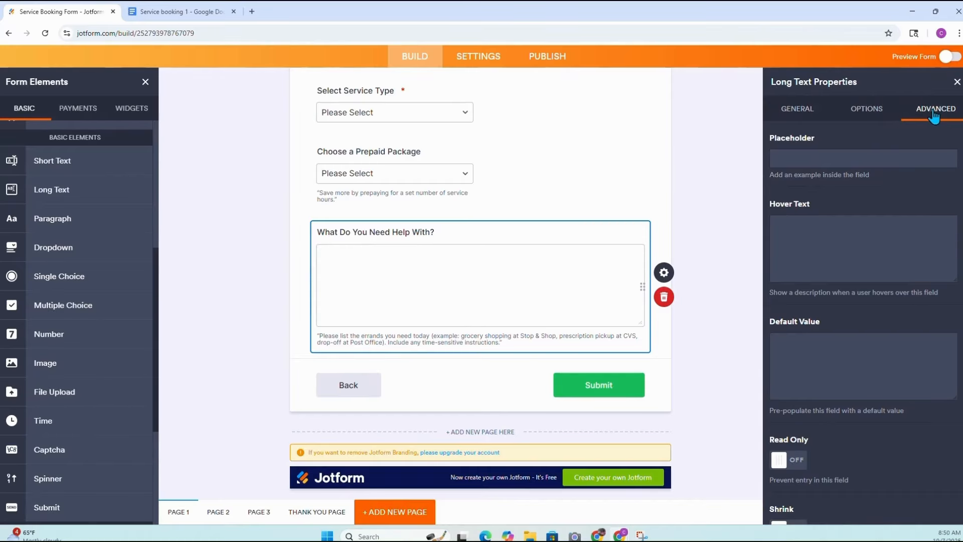
pyautogui.rightClick(786, 158)
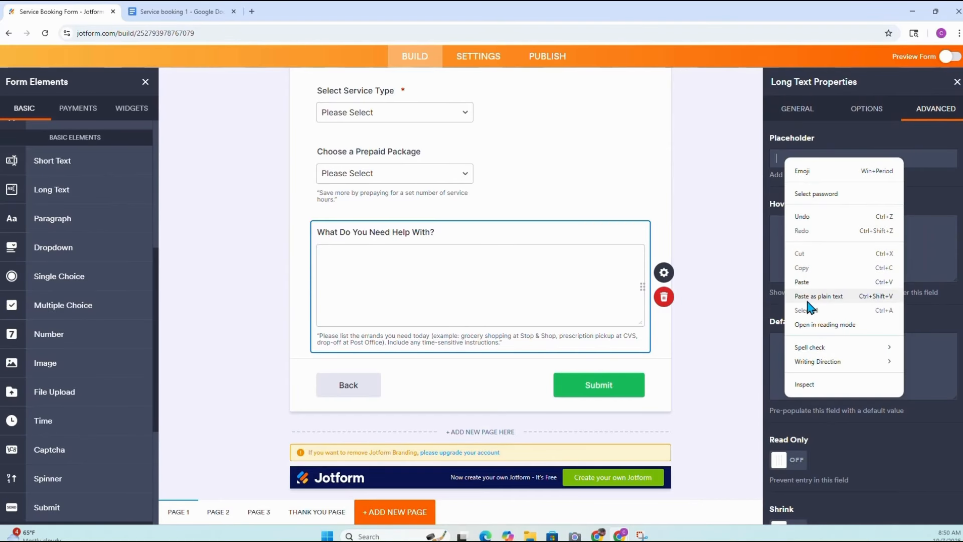
pyautogui.click(802, 282)
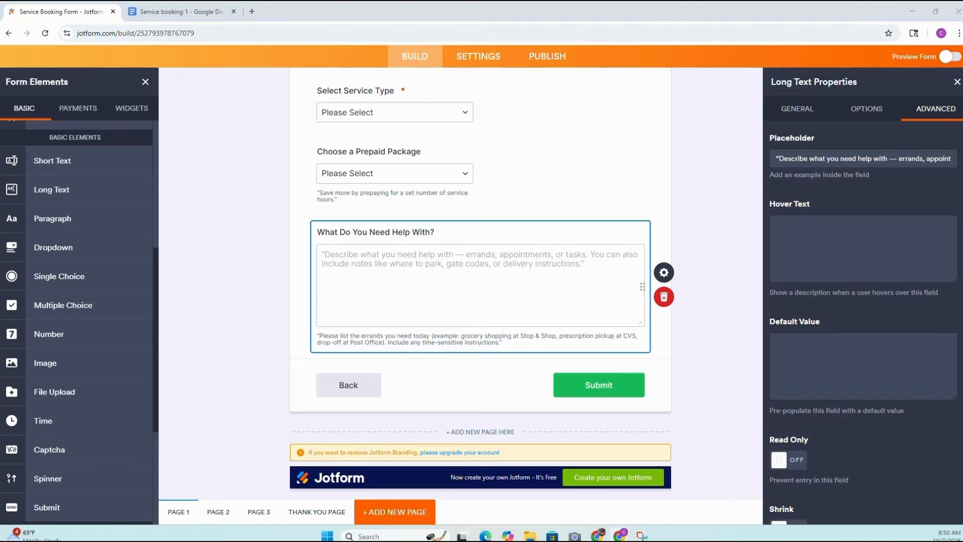
pyautogui.click(957, 82)
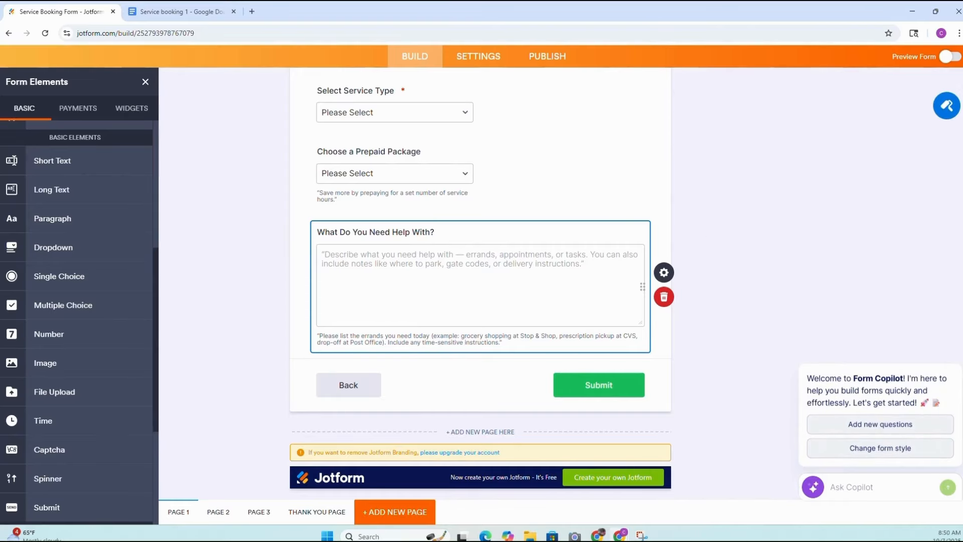
pyautogui.scroll(3, 481, 222)
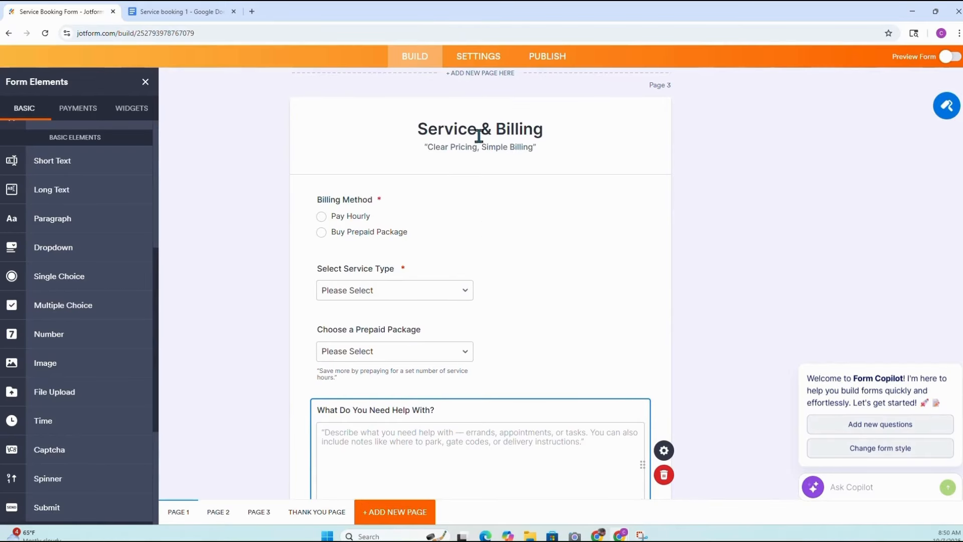
pyautogui.scroll(-1, 477, 142)
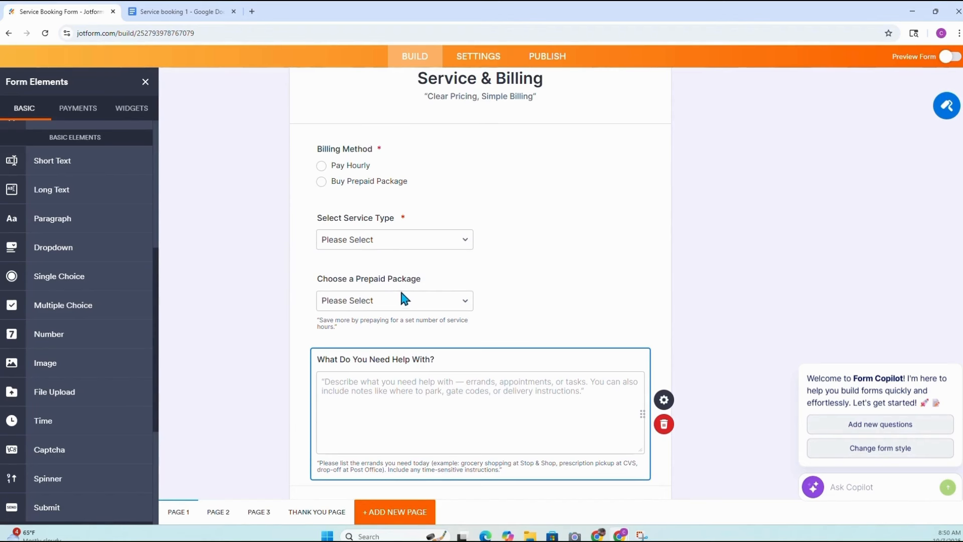
pyautogui.scroll(-2, 399, 195)
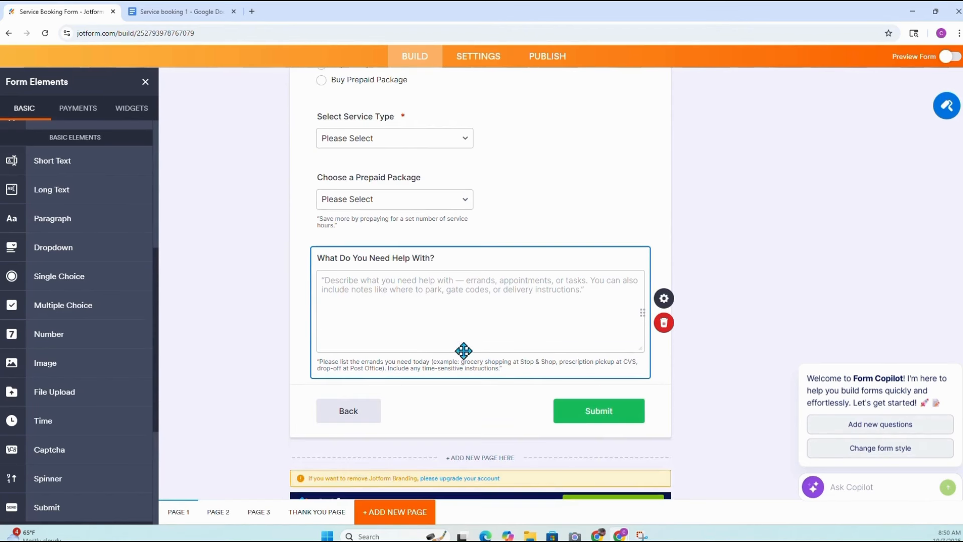
pyautogui.scroll(-1, 474, 328)
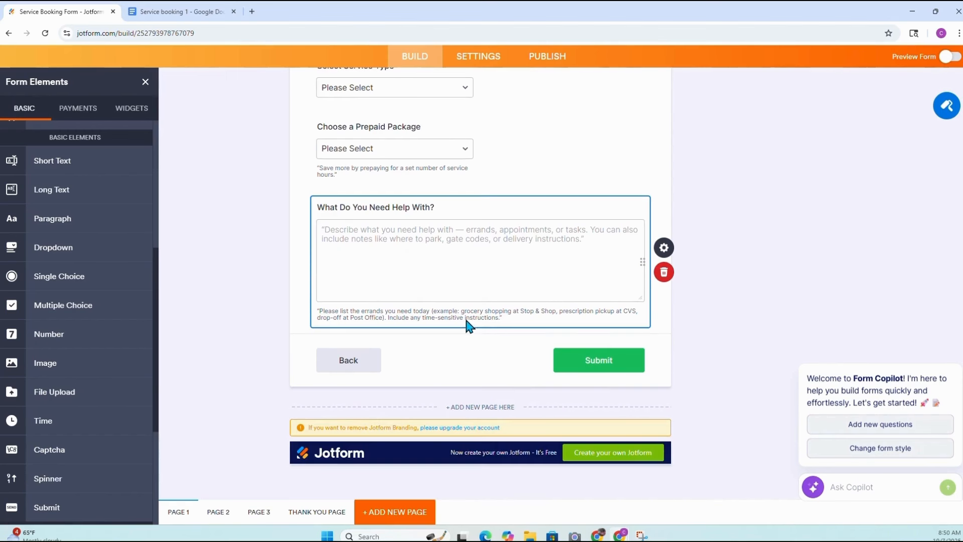
# Create Page 4 with a heading titled 'Time & Extras (Hourly services)'
pyautogui.click(485, 410)
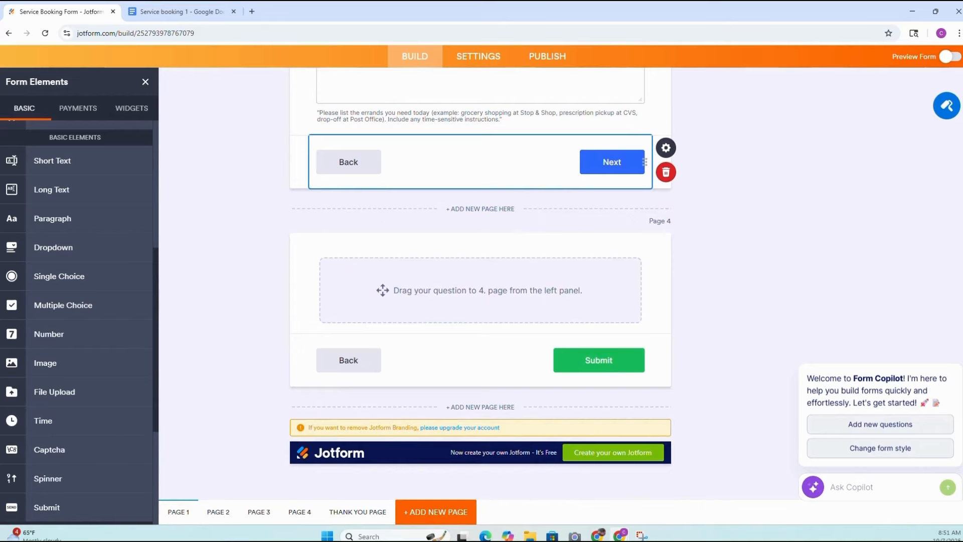
pyautogui.scroll(5, 65, 127)
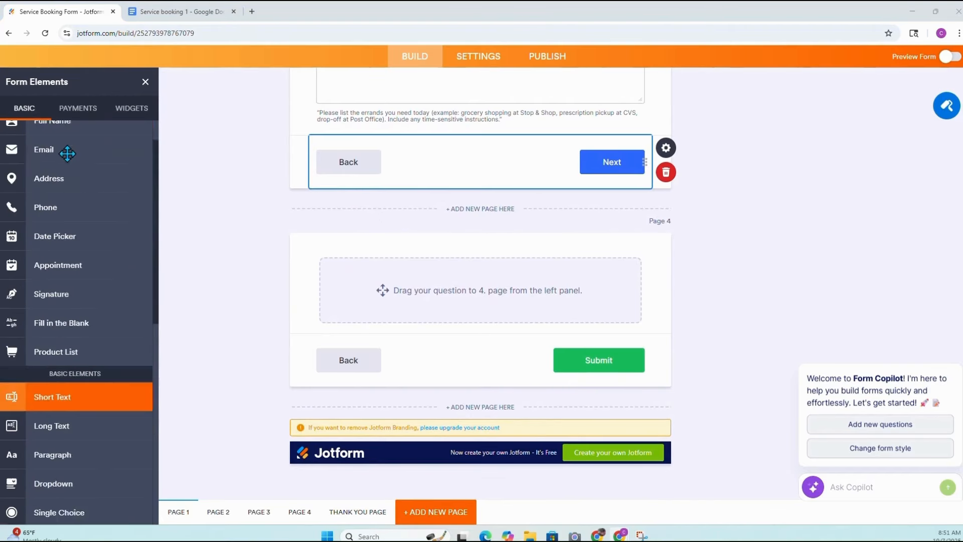
pyautogui.moveTo(38, 135); pyautogui.dragTo(342, 280)
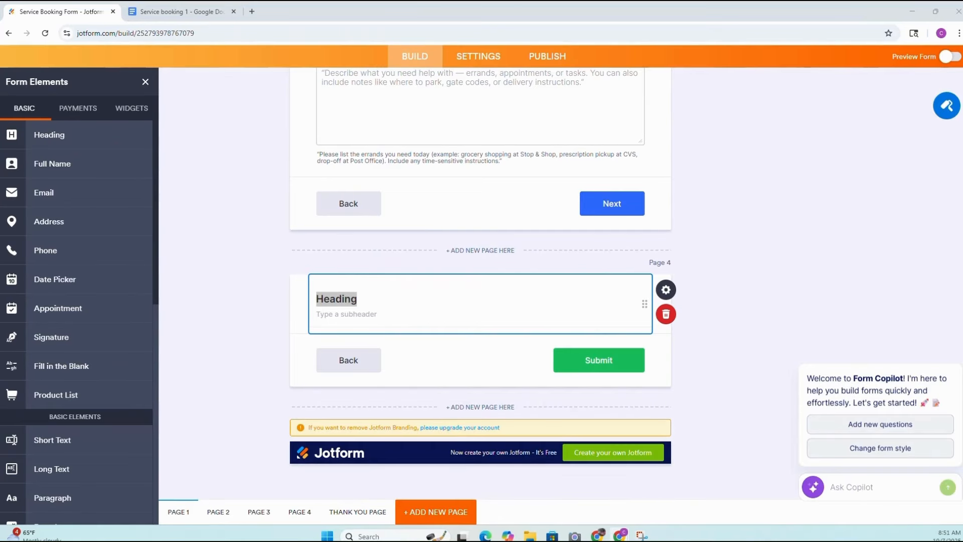
pyautogui.click(356, 301)
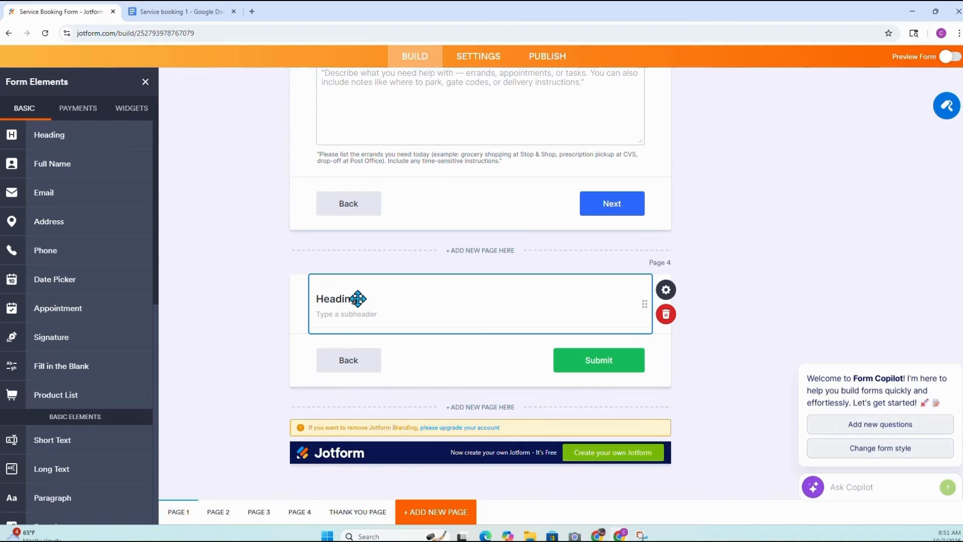
pyautogui.doubleClick(355, 300)
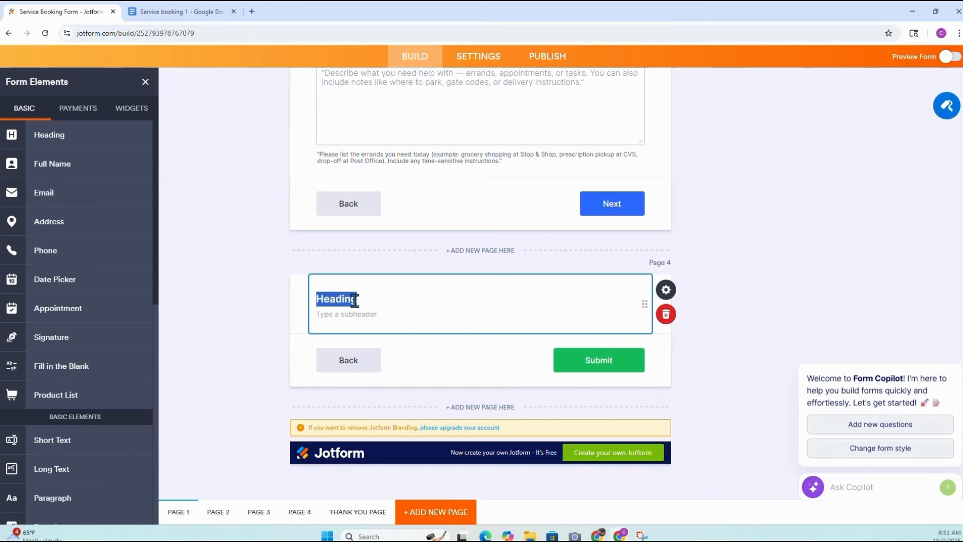
pyautogui.press('BackSpace')
pyautogui.write('Time & Extras (Hourly services)')
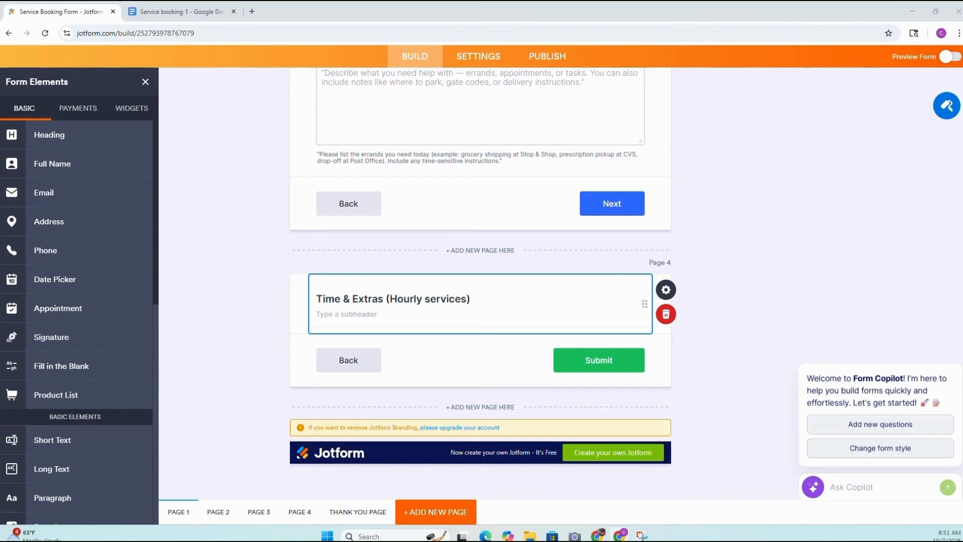
# Add the subheader 'These are for all services EXCEPT Quick Pickup.' and make the heading large and centred
pyautogui.click(415, 318)
pyautogui.write('These are for all services EXCEPT Quick Pickup.')
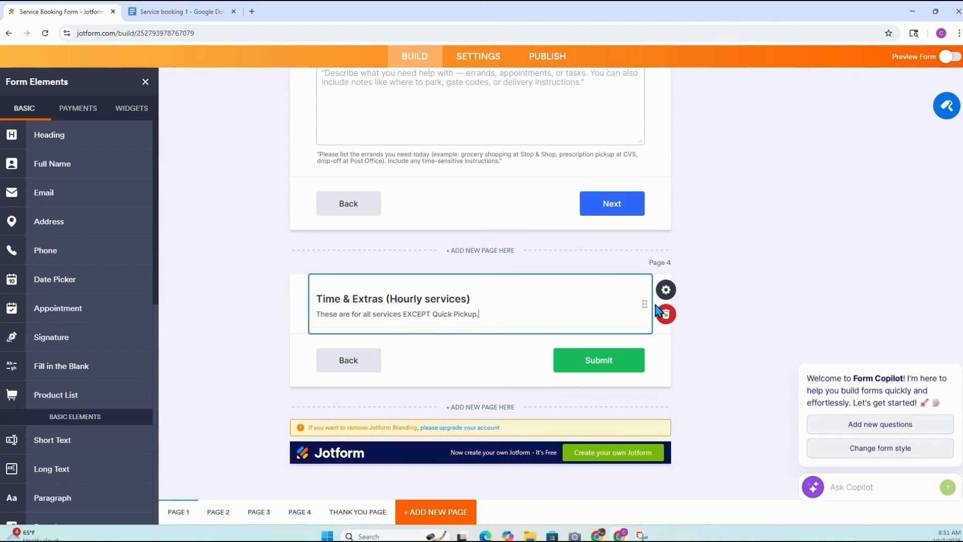
pyautogui.click(667, 291)
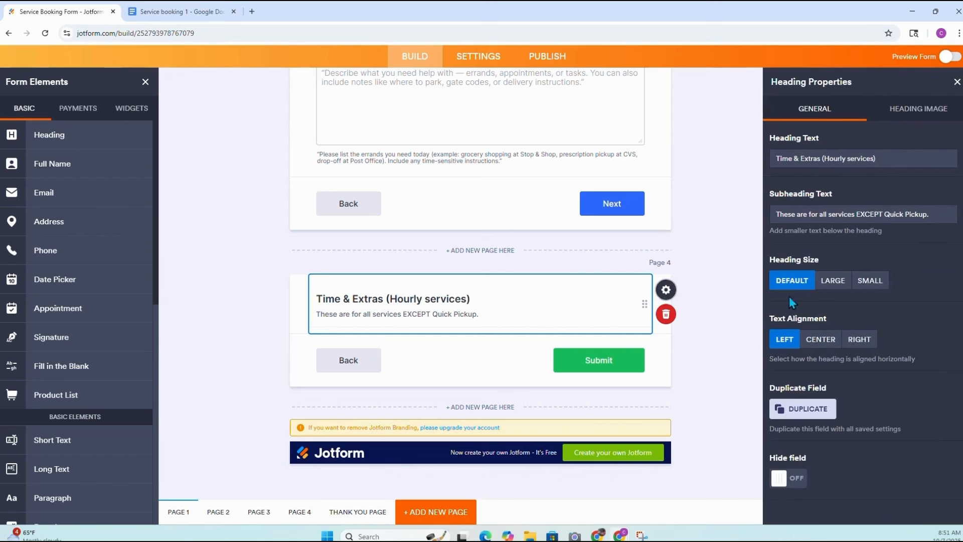
pyautogui.click(831, 282)
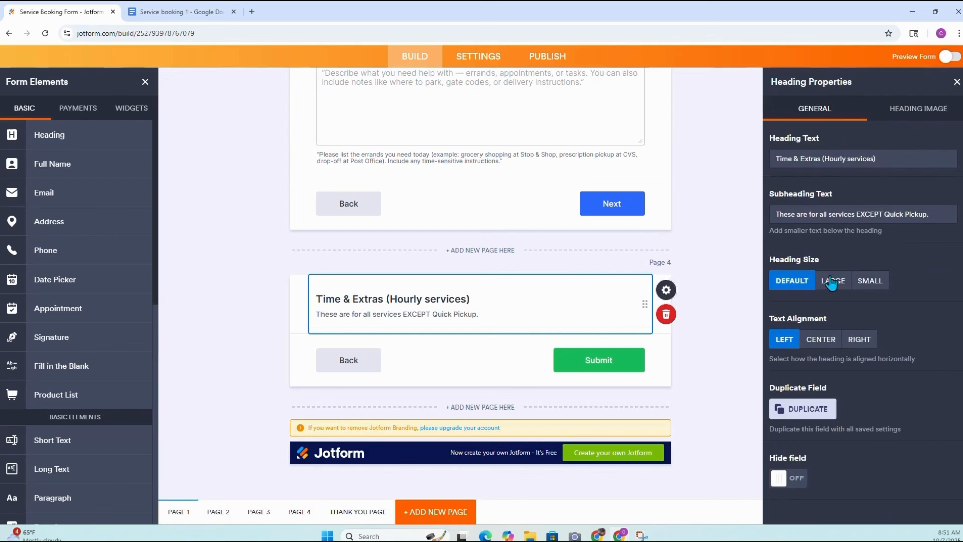
pyautogui.click(820, 342)
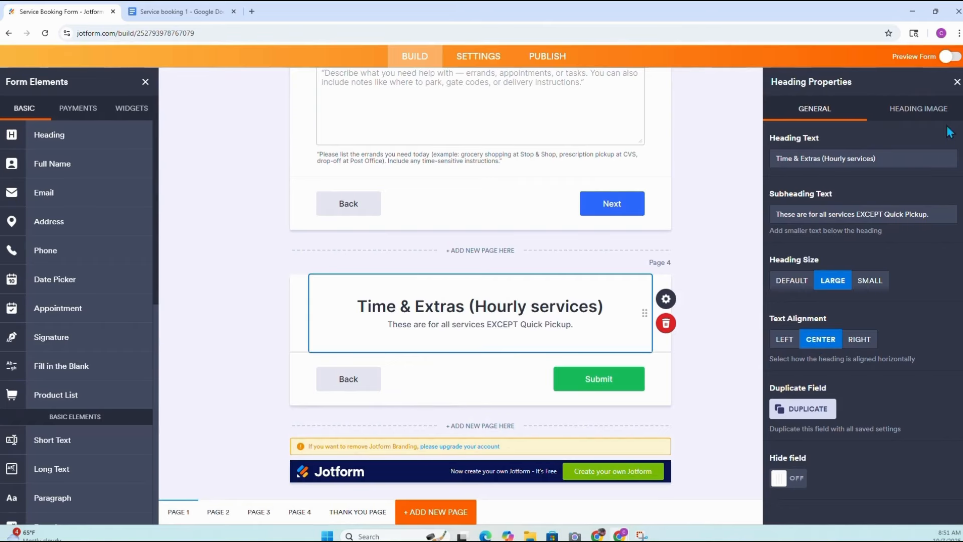
pyautogui.click(956, 82)
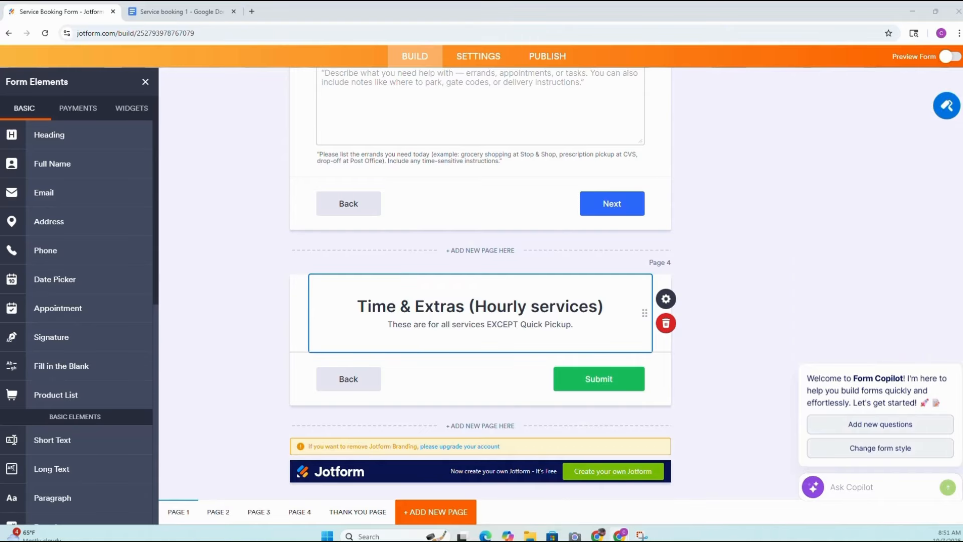
pyautogui.scroll(-1, 650, 265)
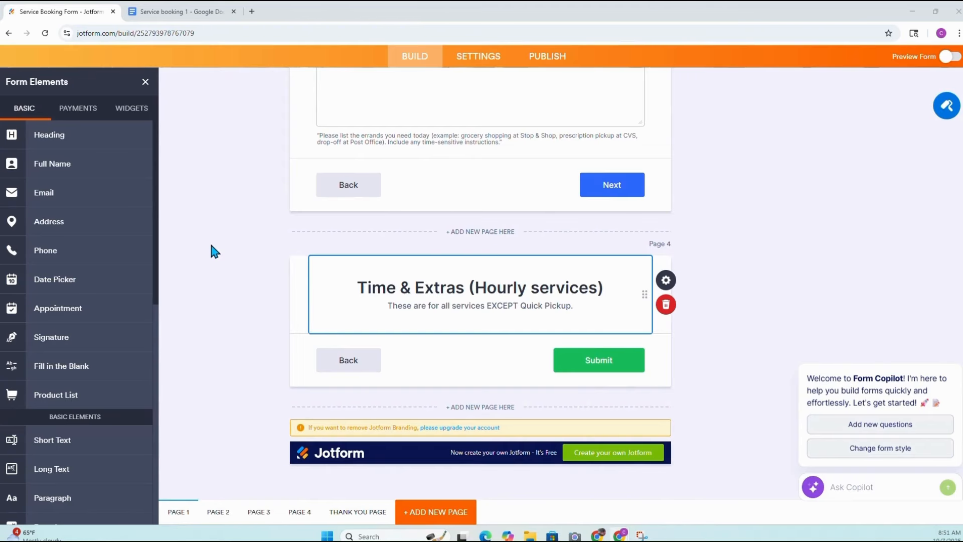
# Add a dropdown under the Page 4 heading labelled 'Estimated Work Hours (hrs)'
pyautogui.scroll(-6, 48, 265)
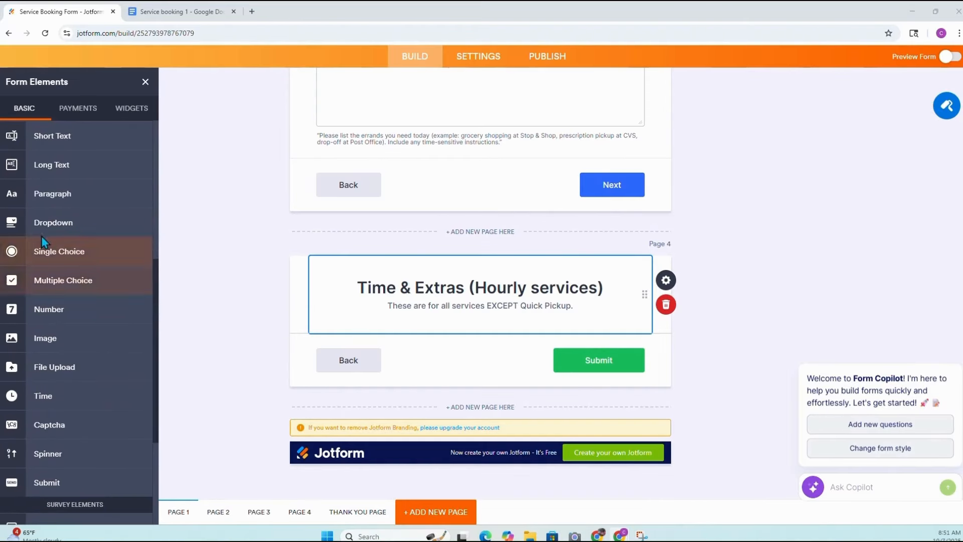
pyautogui.moveTo(36, 224); pyautogui.dragTo(351, 370)
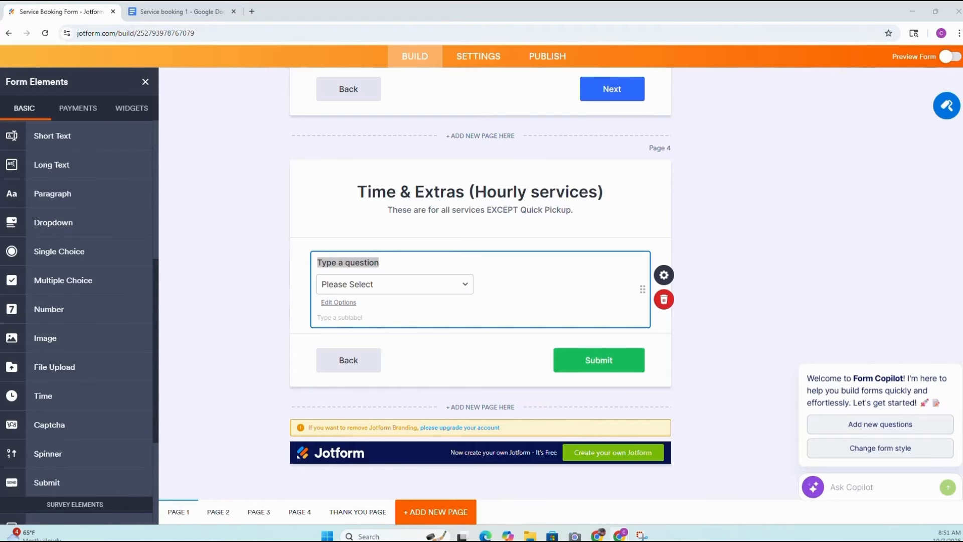
pyautogui.click(382, 265)
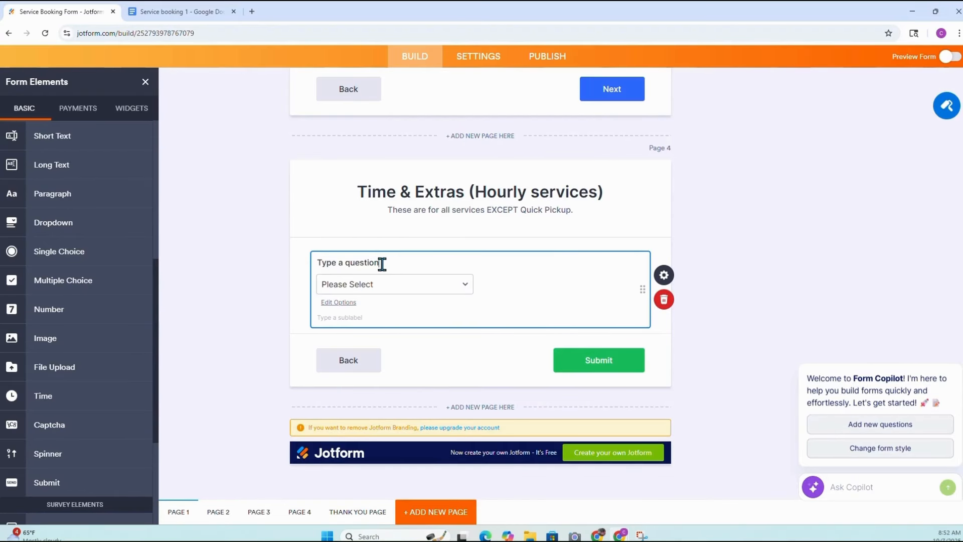
pyautogui.moveTo(382, 265); pyautogui.dragTo(267, 267)
pyautogui.press('BackSpace')
pyautogui.write('Estimated Work Hours (hrs)')
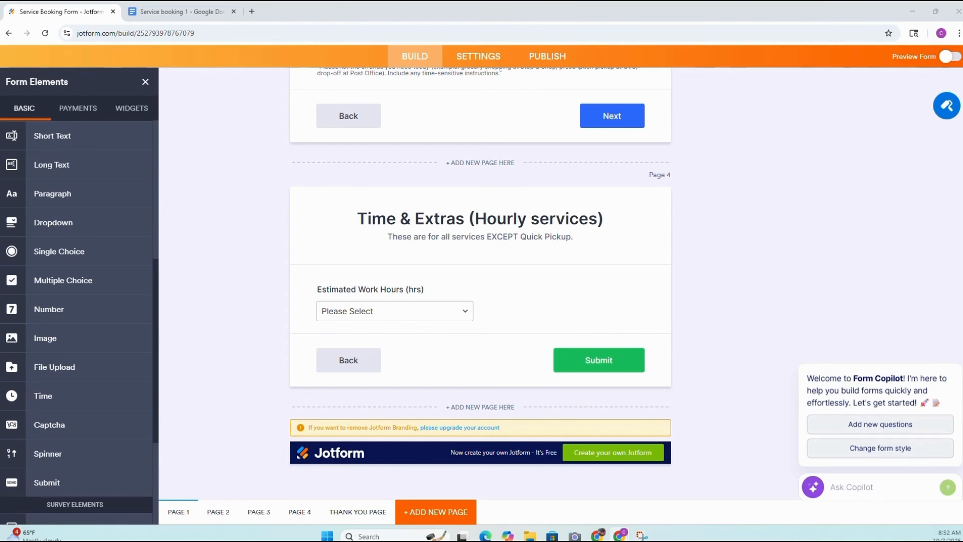
# Paste the hour choices 1, 2, 3 and 4 into the dropdown's options
pyautogui.click(410, 325)
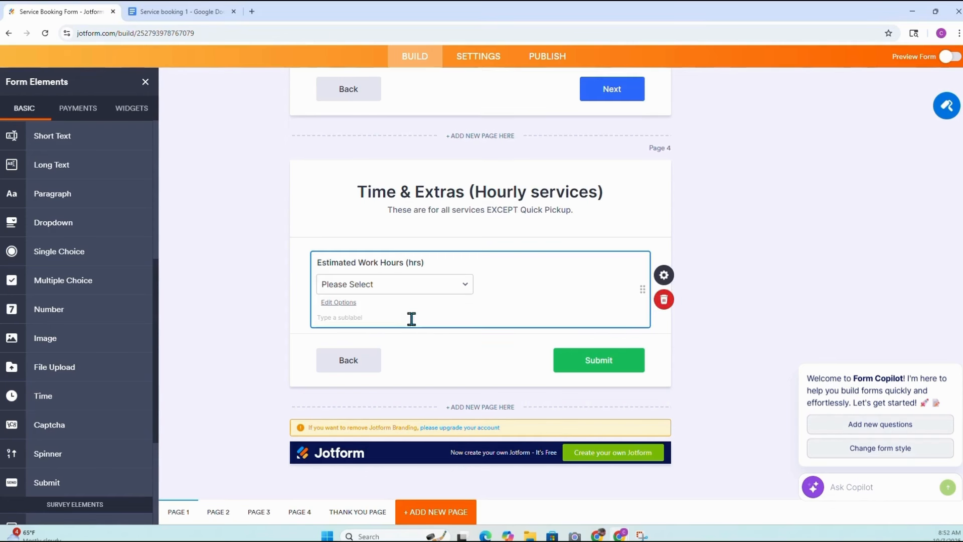
pyautogui.click(687, 279)
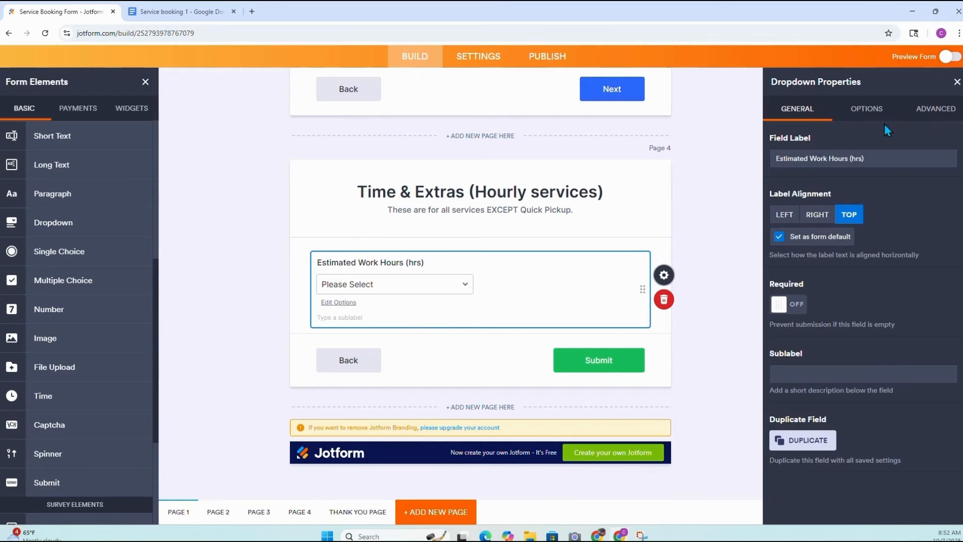
pyautogui.click(871, 111)
pyautogui.click(790, 240)
pyautogui.rightClick(791, 240)
pyautogui.click(810, 335)
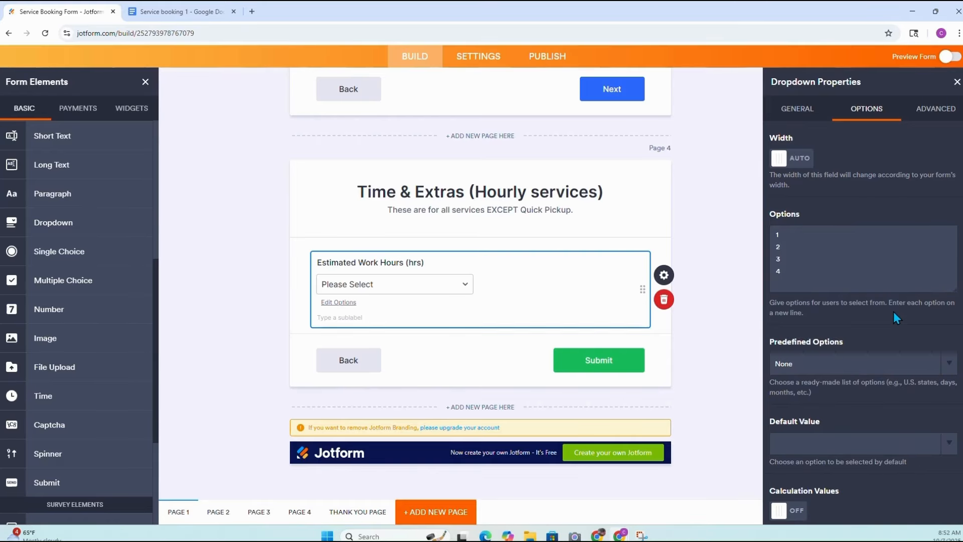
pyautogui.scroll(-2, 893, 312)
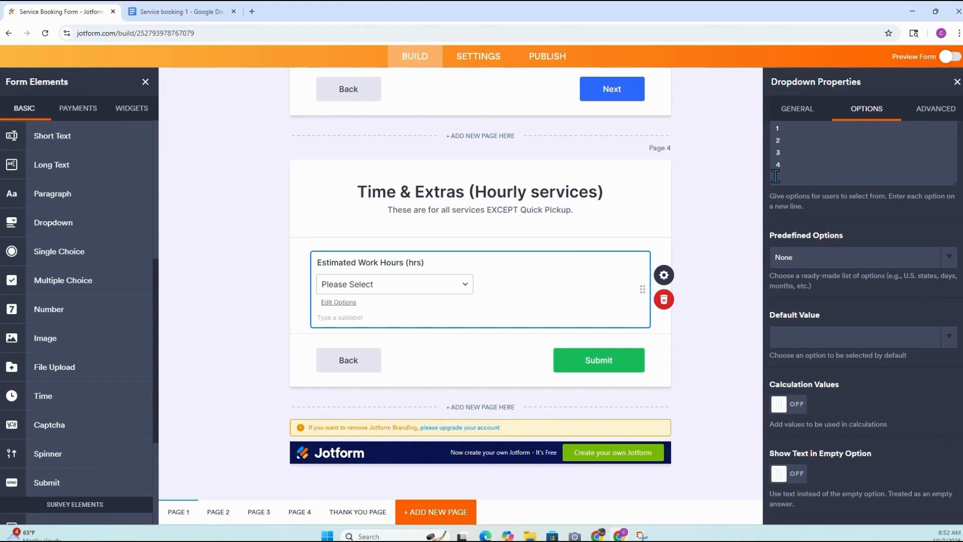
# Turn on calculation values for the hours dropdown and set them to 1, 2, 3 and 4
pyautogui.click(779, 413)
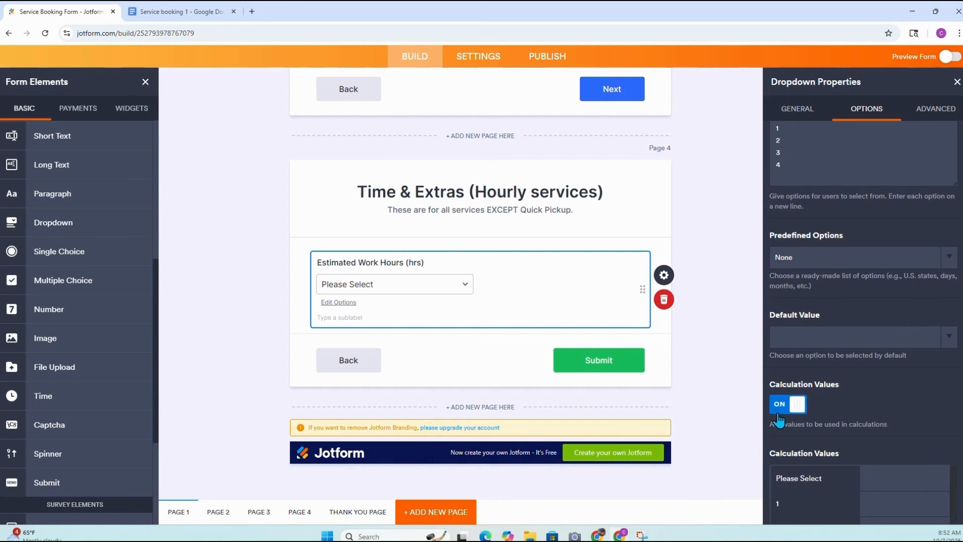
pyautogui.scroll(-4, 862, 311)
pyautogui.click(888, 316)
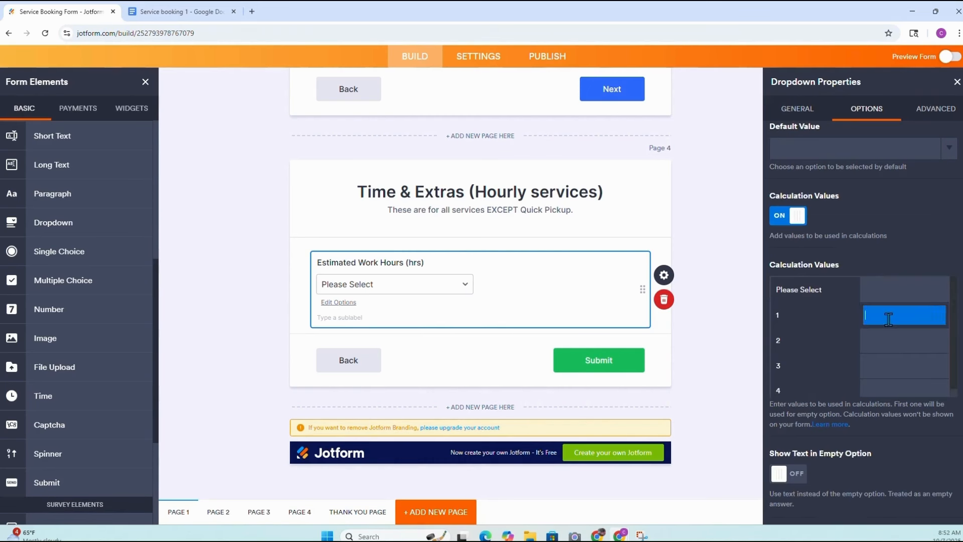
pyautogui.write('1')
pyautogui.press('Tab')
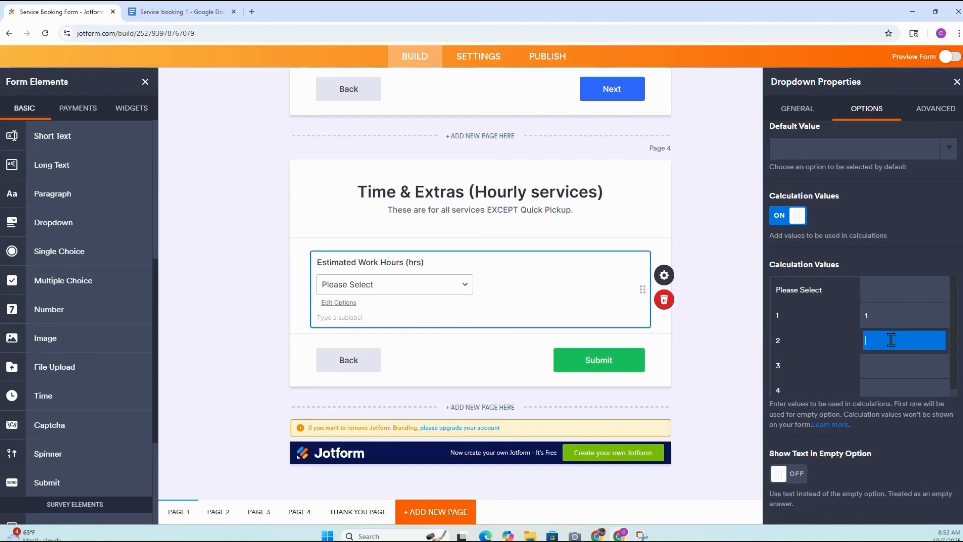
pyautogui.write('2')
pyautogui.click(890, 365)
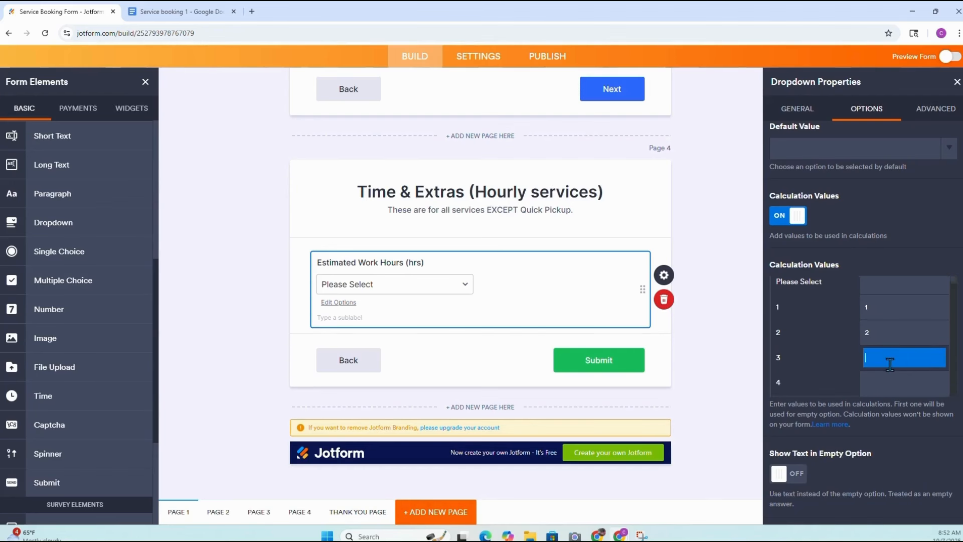
pyautogui.click(885, 384)
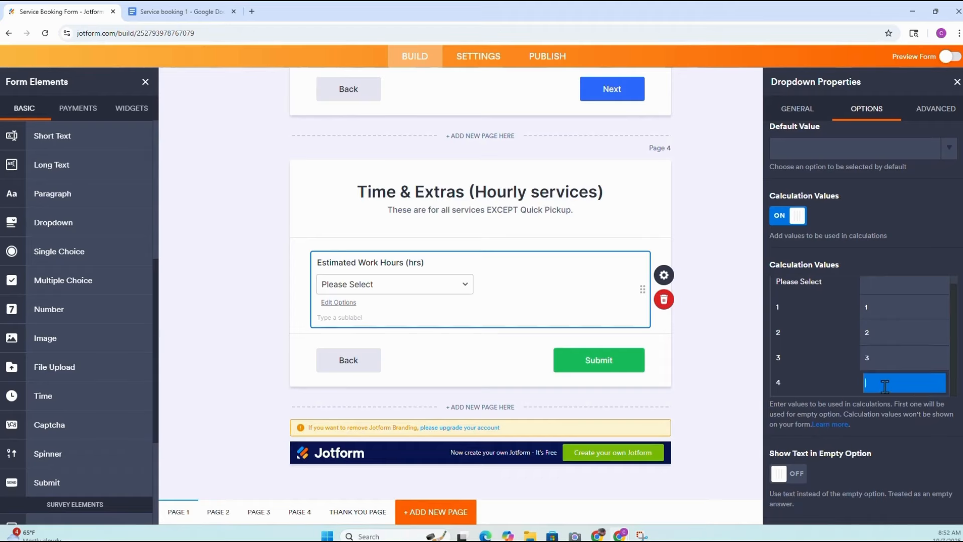
pyautogui.write('4')
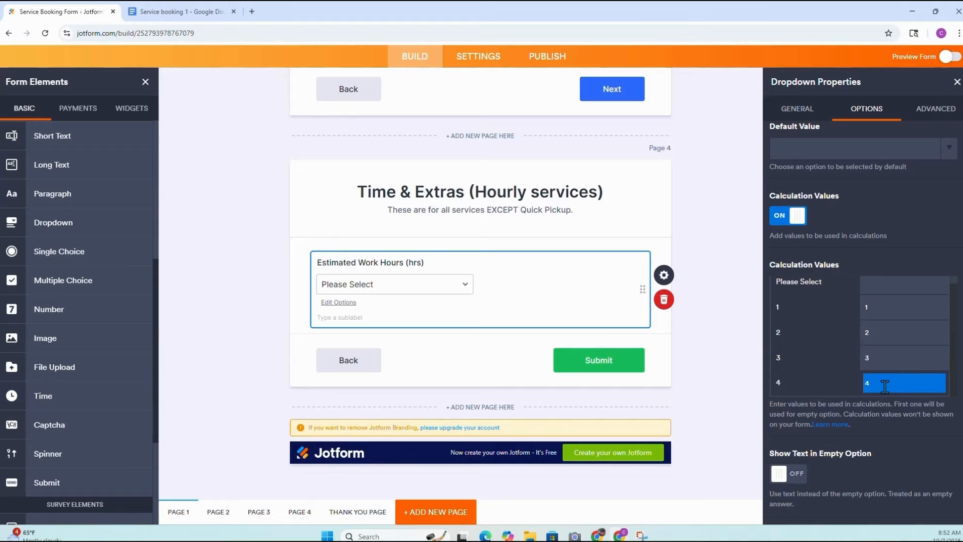
# Make Estimated Work Hours required and add a sublabel asking how long the service will take
pyautogui.click(790, 111)
pyautogui.click(787, 304)
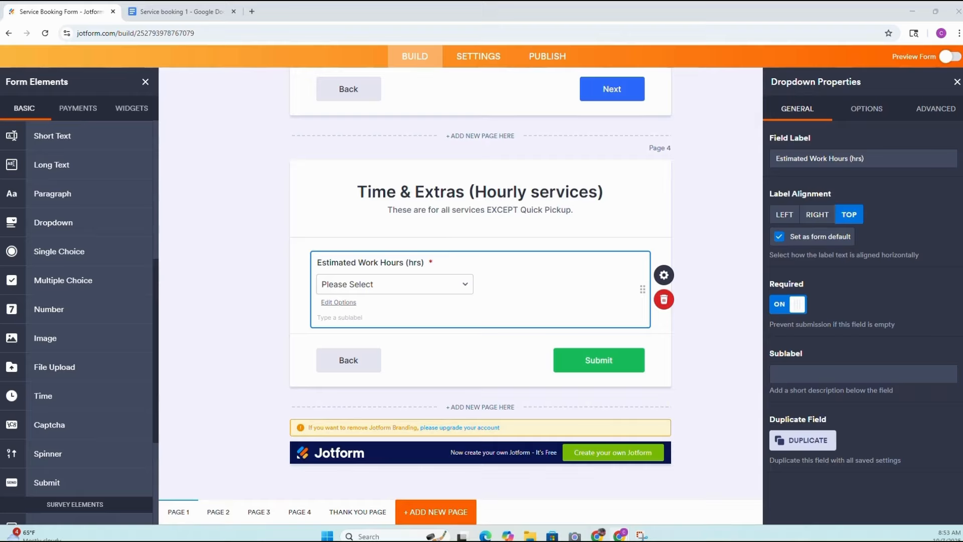
pyautogui.click(367, 317)
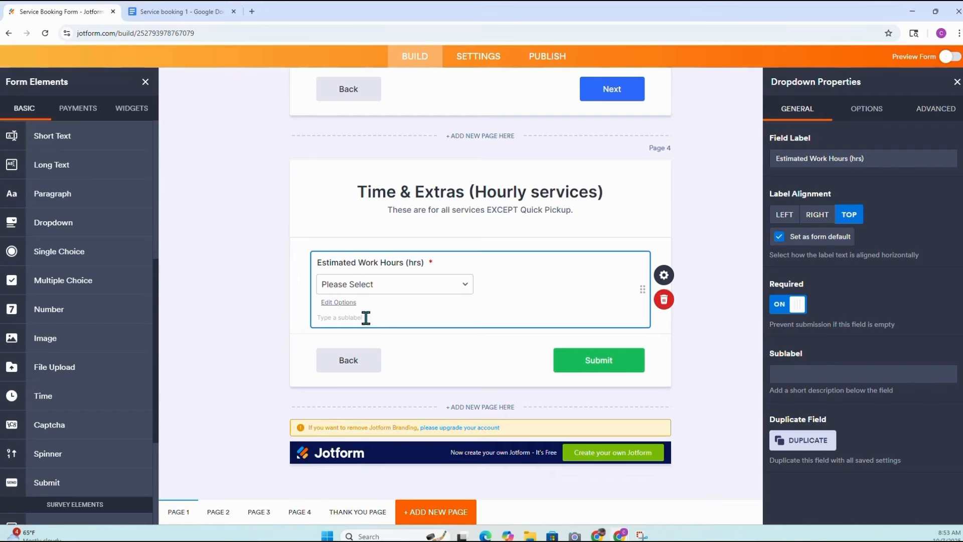
pyautogui.write('*Select how much time you expect the errand or service to take.')
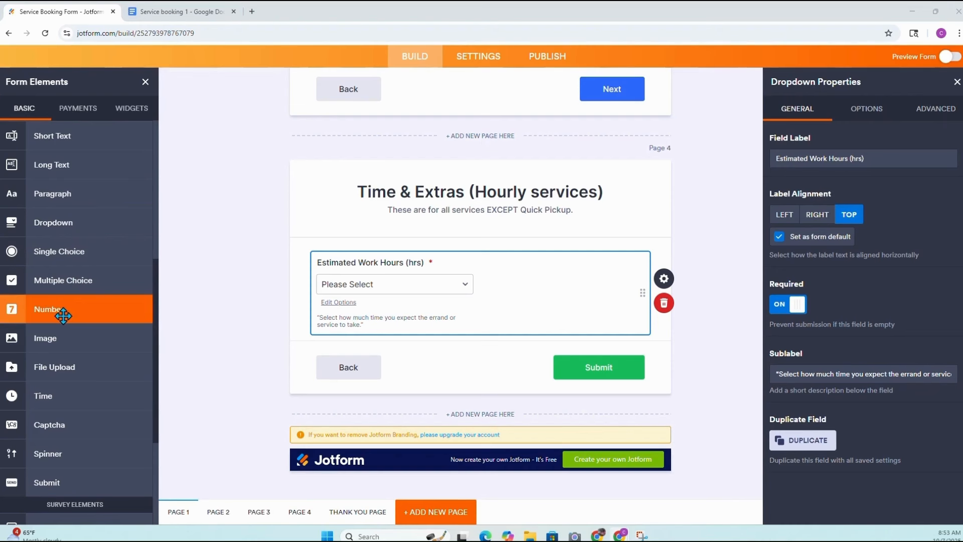
# Add a number field 'Extra Miles (beyond included 20)' below the hours dropdown with an additional-miles sublabel
pyautogui.moveTo(41, 315); pyautogui.dragTo(354, 373)
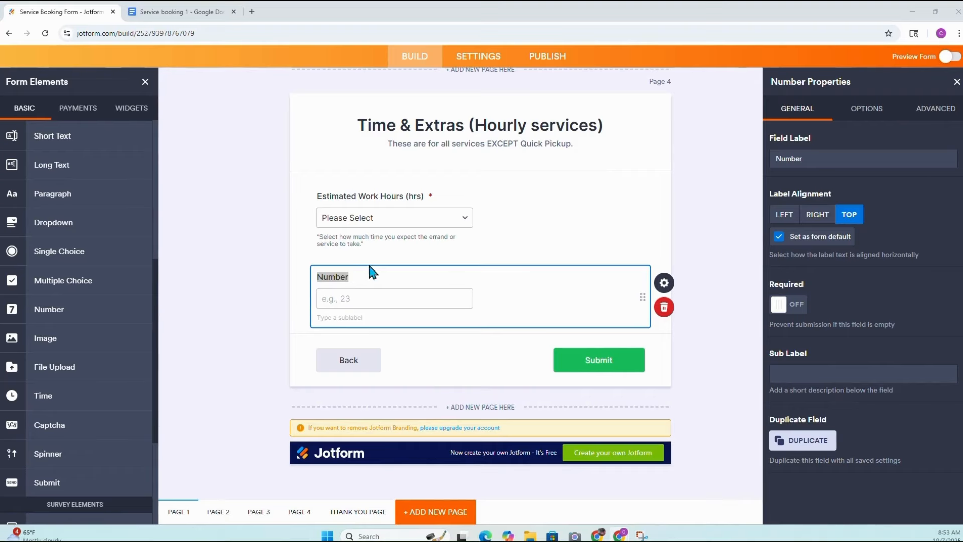
pyautogui.click(354, 275)
pyautogui.press('BackSpace')
pyautogui.press('BackSpace')
pyautogui.press('BackSpace')
pyautogui.press('BackSpace')
pyautogui.press('BackSpace')
pyautogui.press('BackSpace')
pyautogui.write('Extra Miles (beyond included 20)')
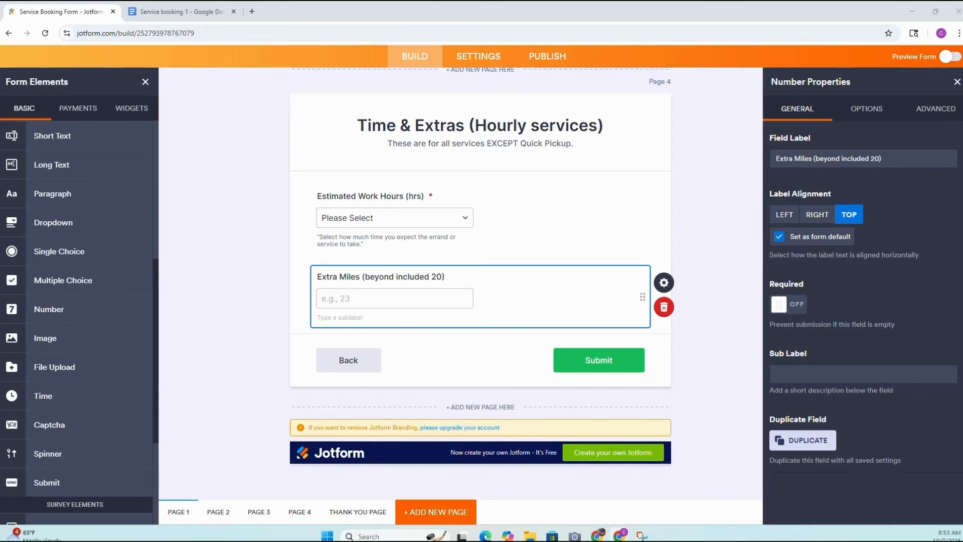
pyautogui.click(354, 319)
pyautogui.write('"Enter any additional miles beyond your included distance."')
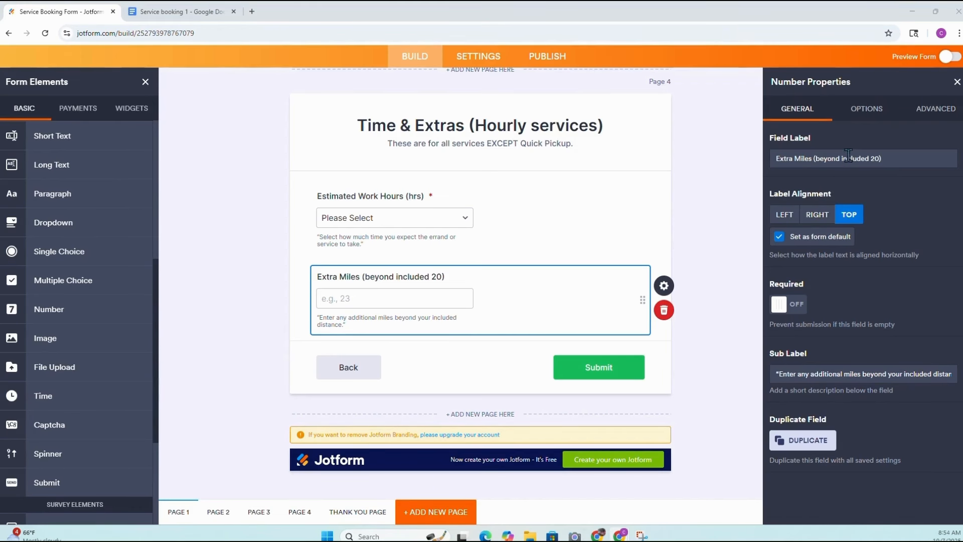
pyautogui.click(956, 83)
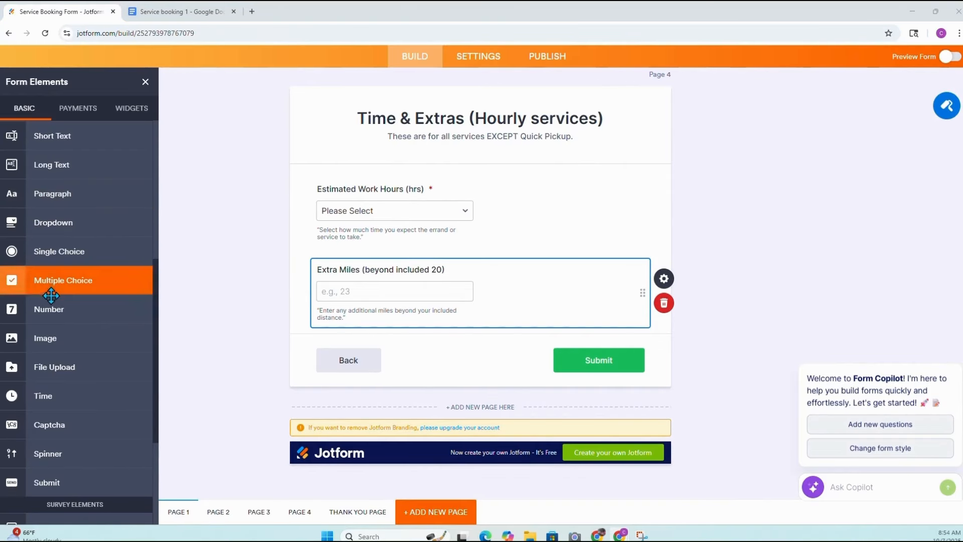
# Add a number field 'Add extra stops to the same trip (+$5 per stop)' with a how-many-stops sublabel
pyautogui.moveTo(41, 310); pyautogui.dragTo(357, 364)
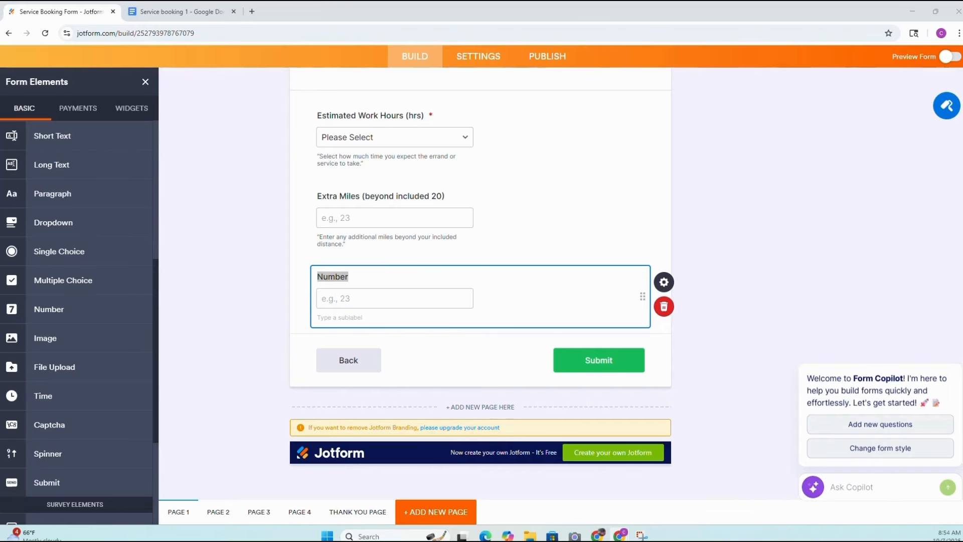
pyautogui.click(358, 276)
pyautogui.press('BackSpace')
pyautogui.press('BackSpace')
pyautogui.press('BackSpace')
pyautogui.press('BackSpace')
pyautogui.press('BackSpace')
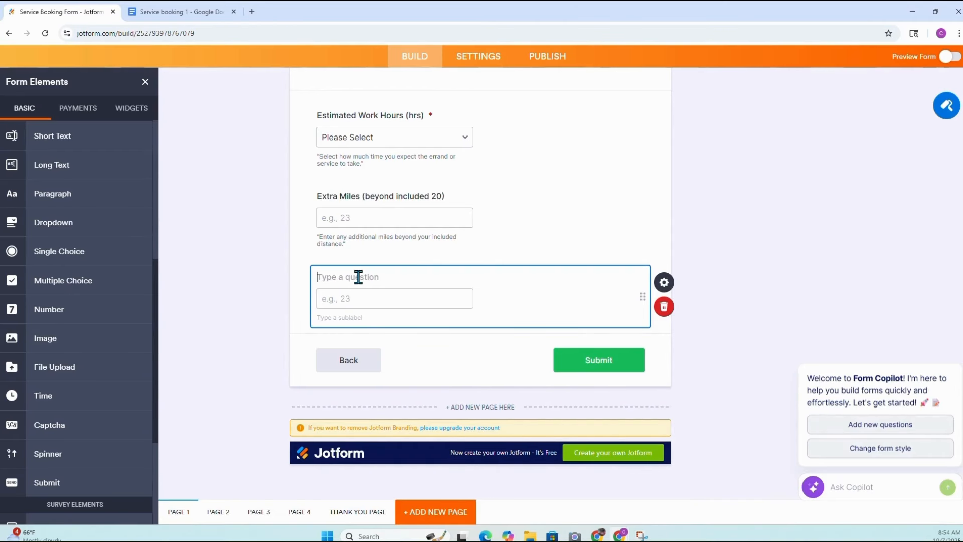
pyautogui.write('Add extra stops to the same trip (+$5 per stop)')
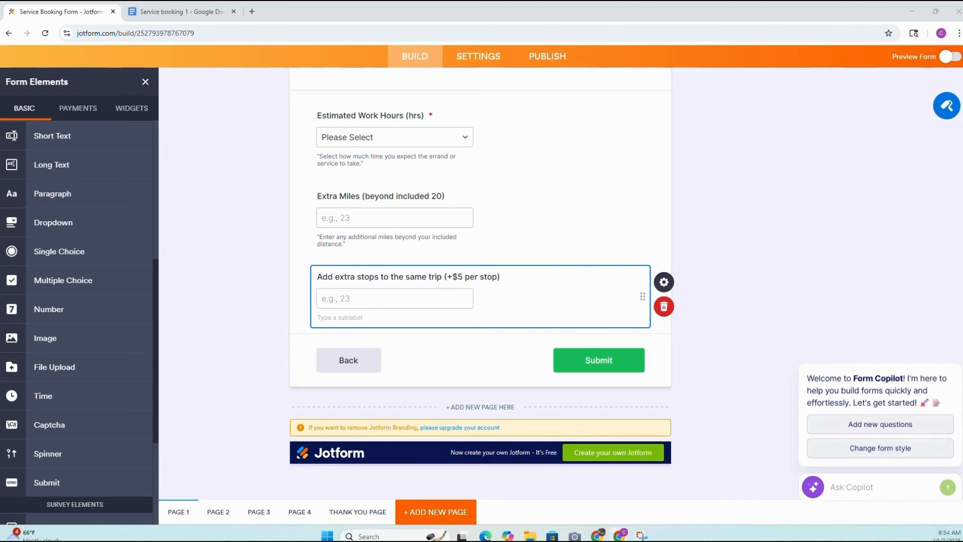
pyautogui.click(354, 319)
pyautogui.write('"Enter how many additional stops you\'d like us to make during this trip."')
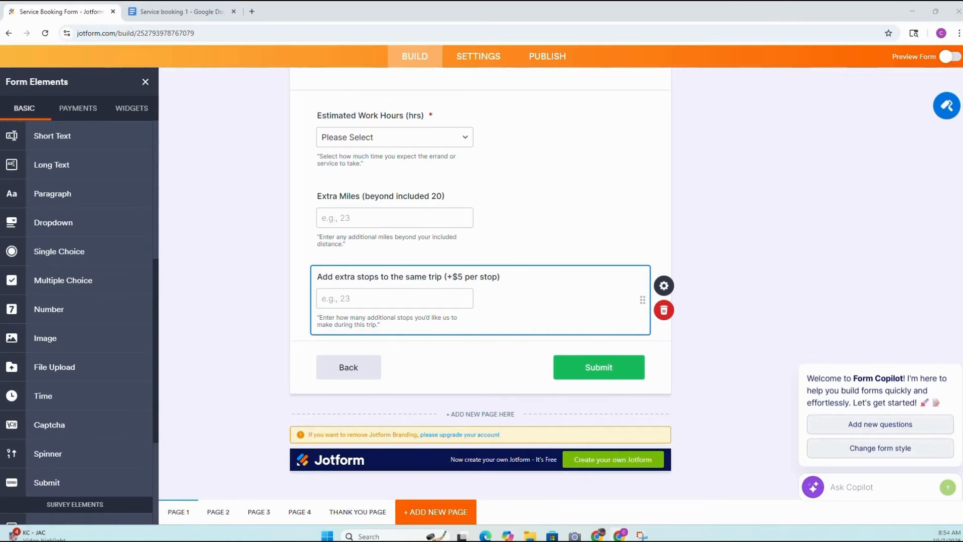
# Check the extra stops field's placeholder in its advanced settings
pyautogui.click(671, 287)
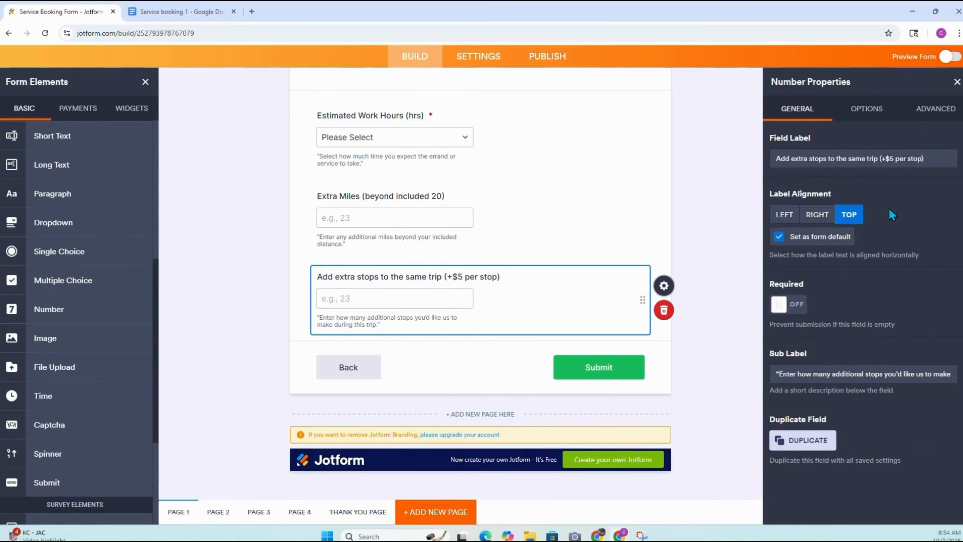
pyautogui.click(929, 109)
pyautogui.click(820, 158)
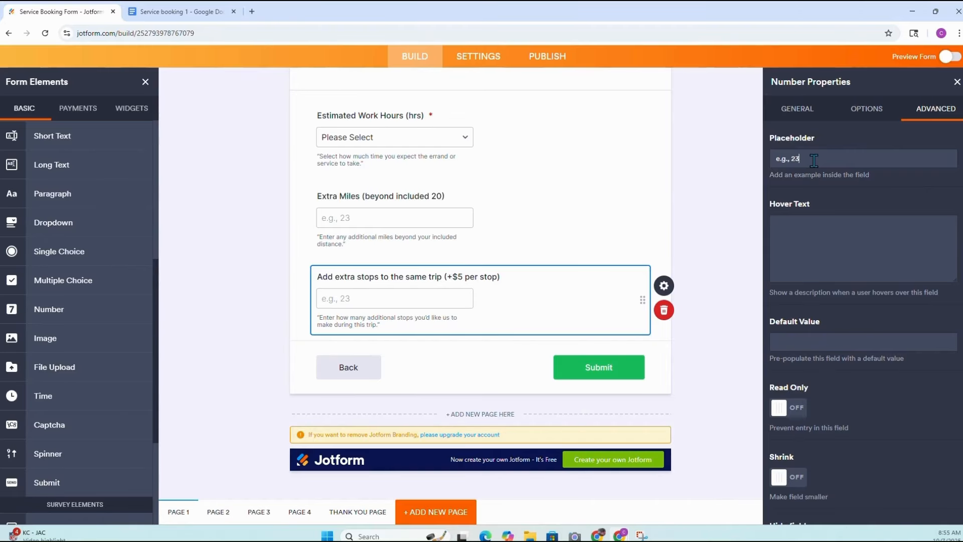
pyautogui.click(740, 159)
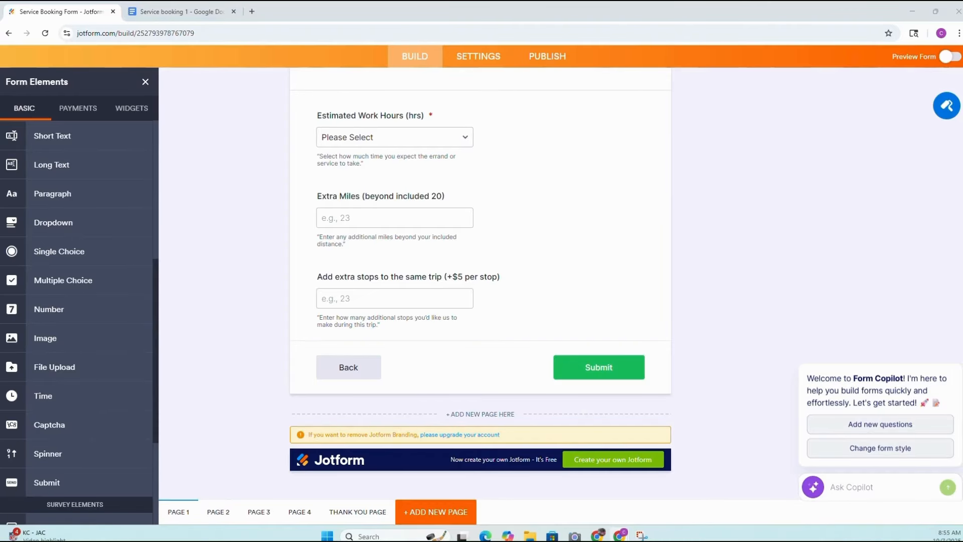
pyautogui.scroll(-1, 559, 208)
# Add a Form Calculation widget below the extra stops field labelled 'Extra Miles (beyond included) fee'
pyautogui.click(132, 110)
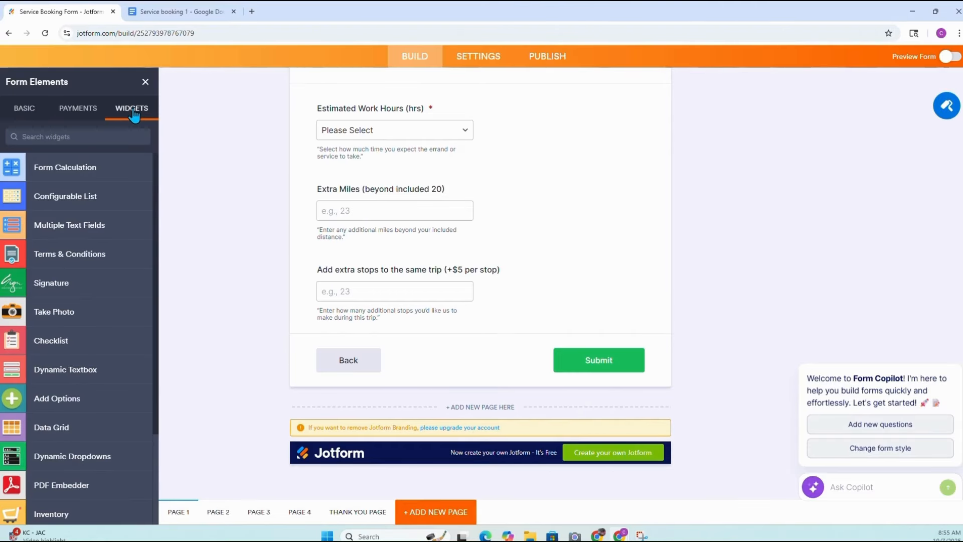
pyautogui.moveTo(54, 166); pyautogui.dragTo(353, 345)
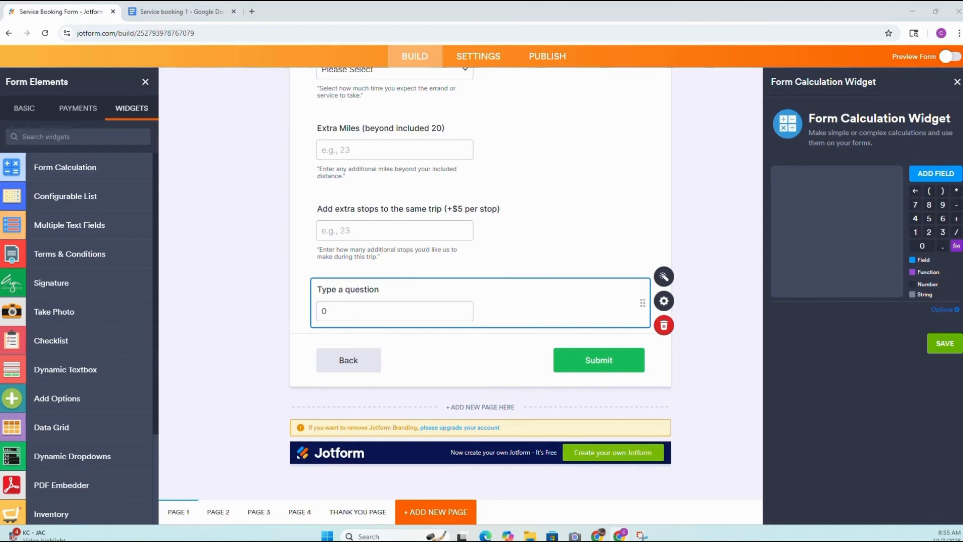
pyautogui.click(389, 286)
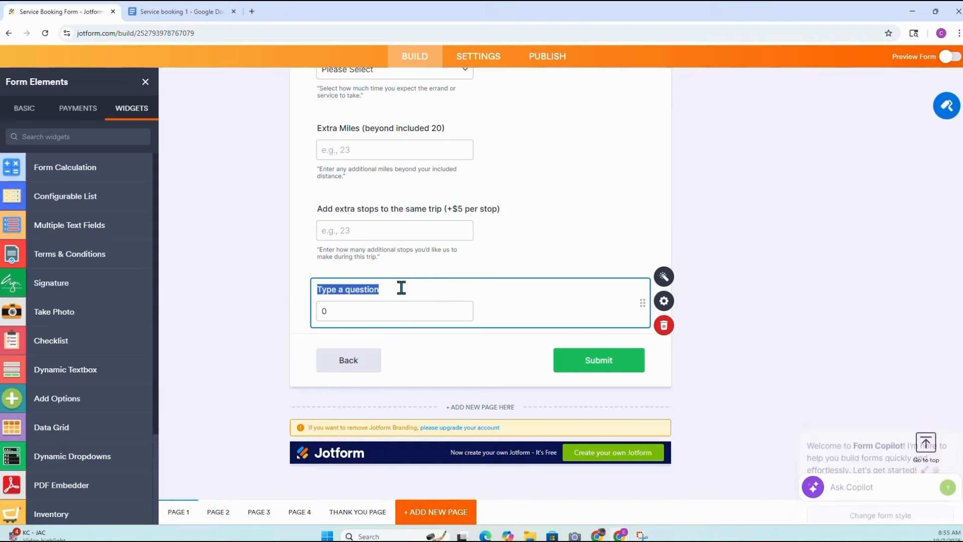
pyautogui.press('BackSpace')
pyautogui.write('Extra Miles (beyond included) fee')
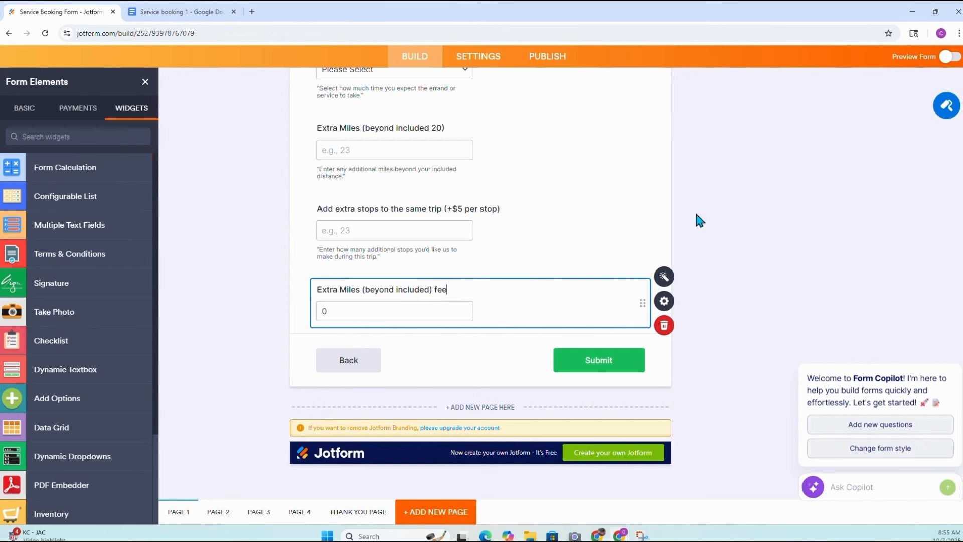
# Add a second calculation field labelled 'Extra Stops Fee'
pyautogui.moveTo(39, 169); pyautogui.dragTo(355, 351)
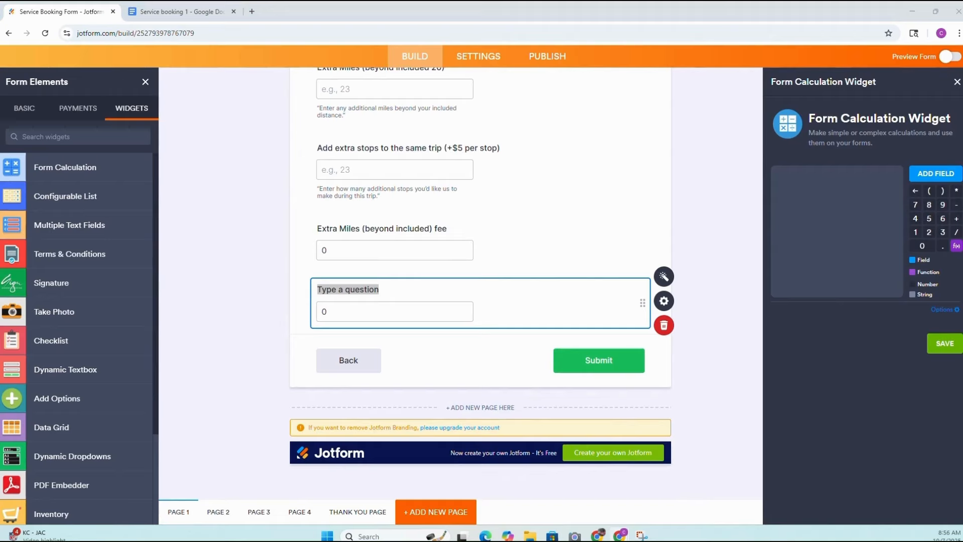
pyautogui.click(380, 290)
pyautogui.moveTo(381, 290); pyautogui.dragTo(267, 280)
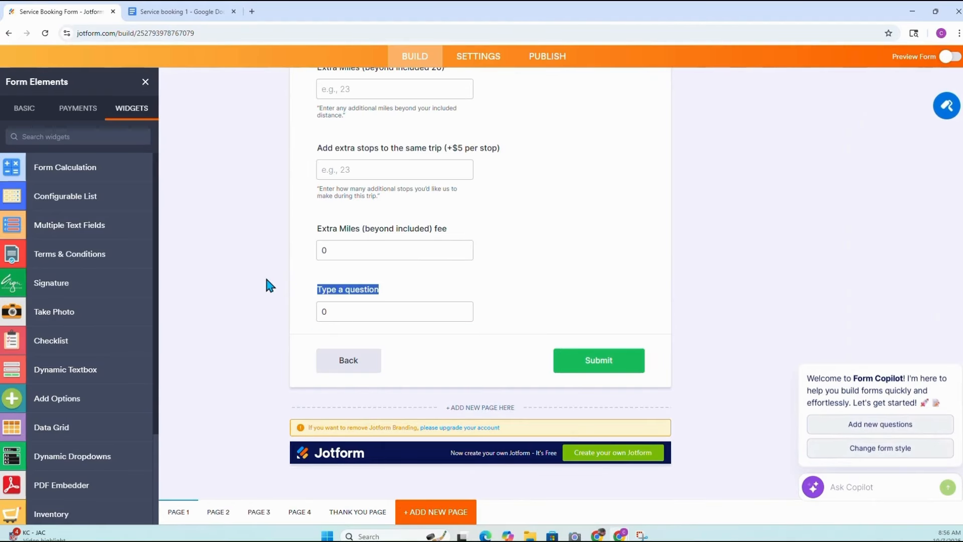
pyautogui.press('BackSpace')
pyautogui.write('"Extra Stops Fee"')
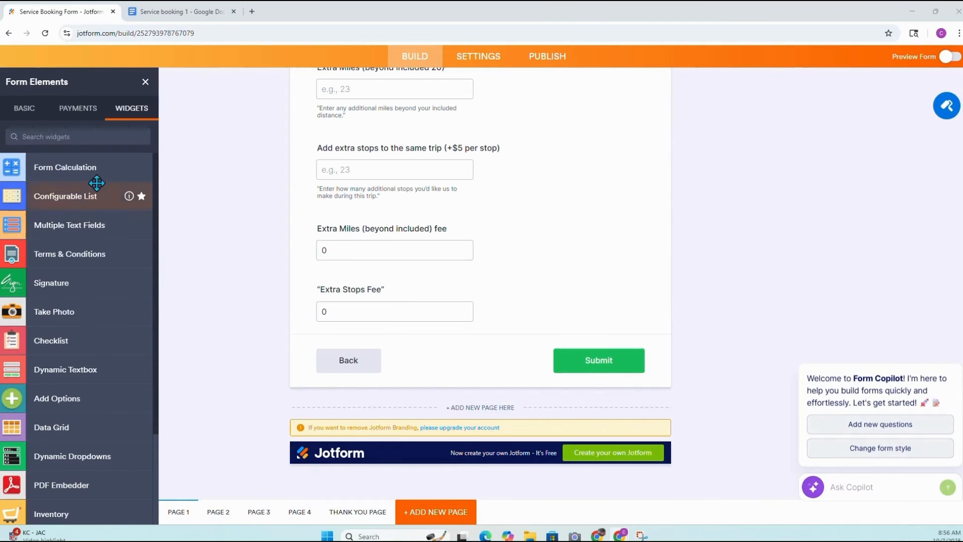
# Add a third calculation field labelled 'Estimated Work Hours (hrs) Fee'
pyautogui.moveTo(80, 167); pyautogui.dragTo(370, 367)
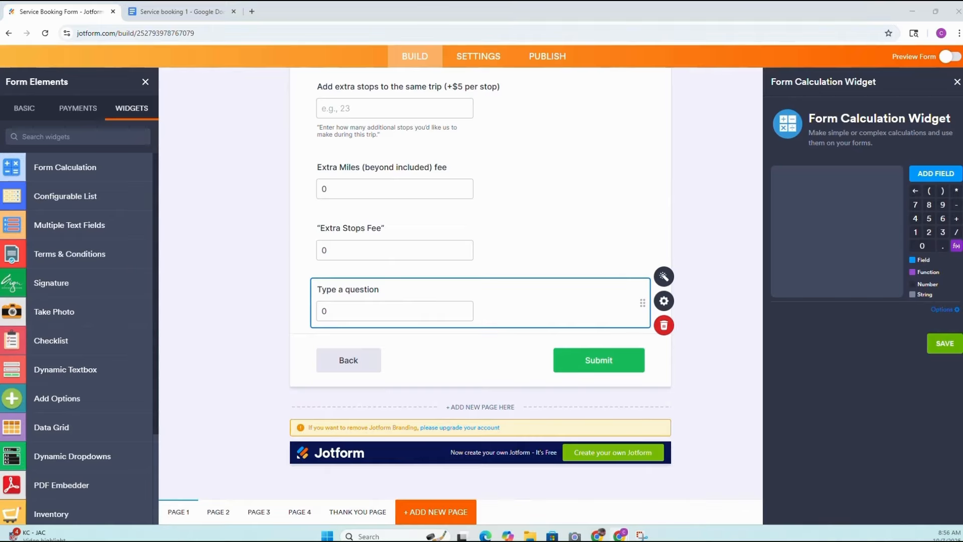
pyautogui.tripleClick(377, 289)
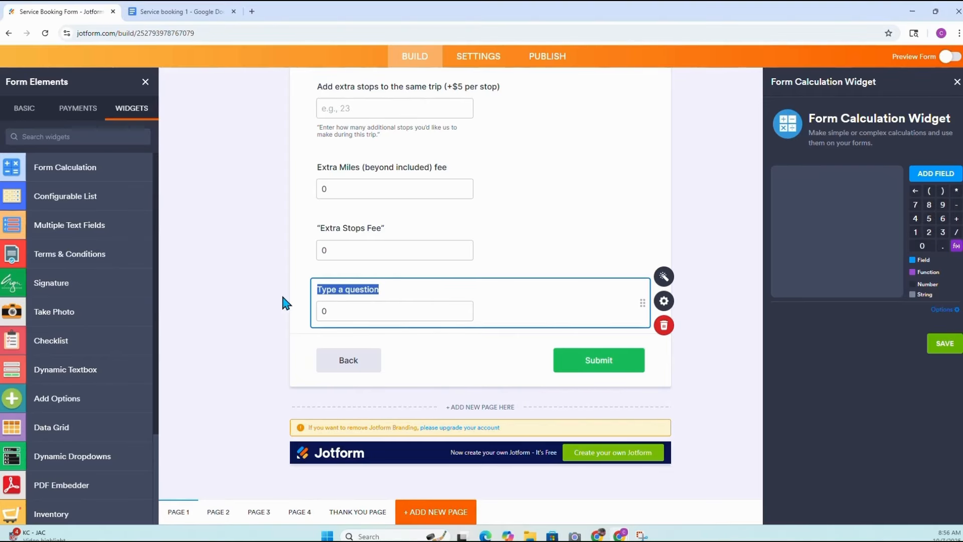
pyautogui.press('BackSpace')
pyautogui.write('Estimated Work Hours (hrs) Fee')
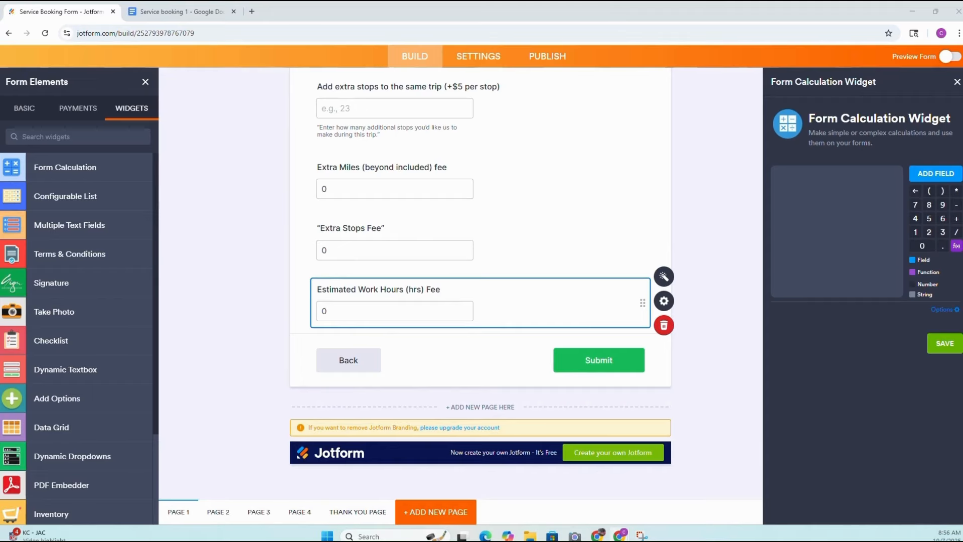
# Add a single-choice question 'Short-Notice / Same-Day? (+$10/hr)' below the work hours fee
pyautogui.click(25, 108)
pyautogui.scroll(-3, 45, 172)
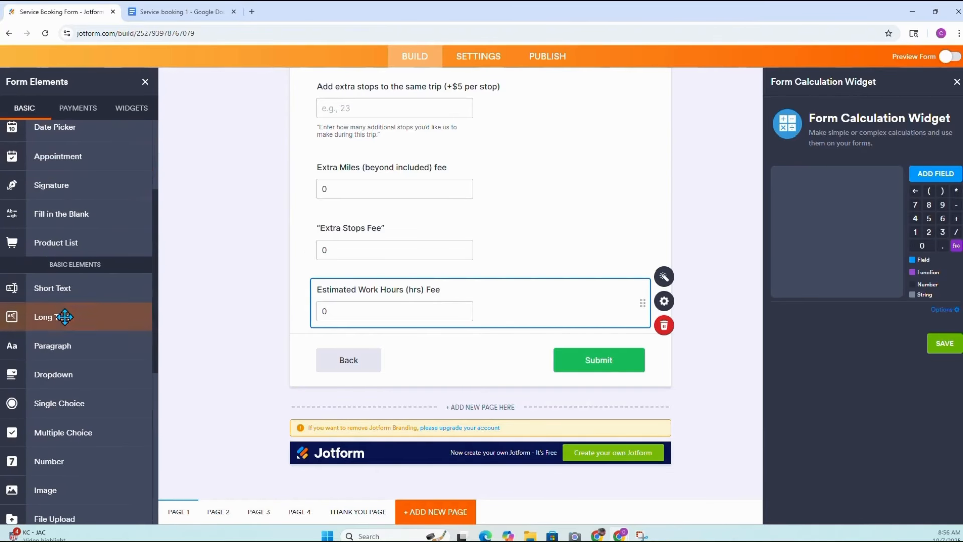
pyautogui.moveTo(56, 408); pyautogui.dragTo(368, 362)
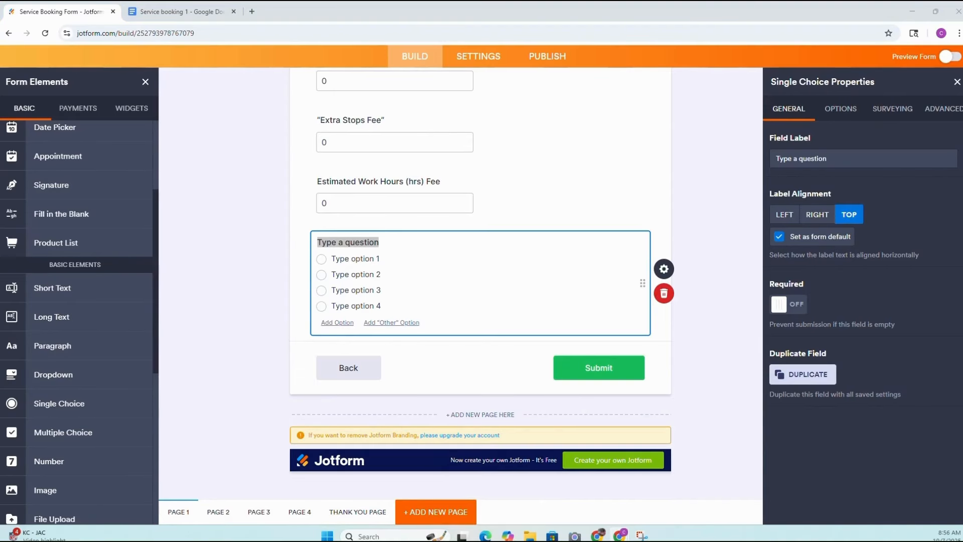
pyautogui.moveTo(836, 157); pyautogui.dragTo(736, 160)
pyautogui.press('BackSpace')
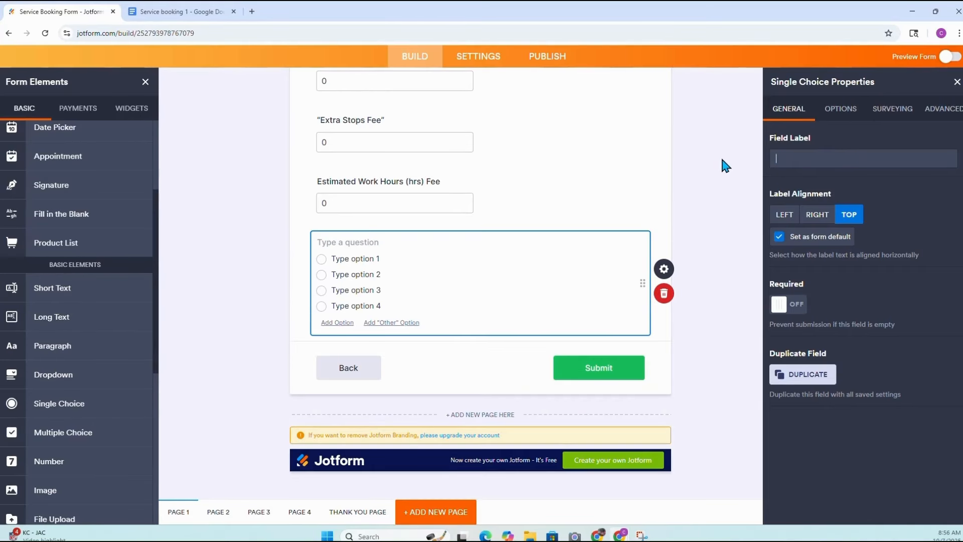
pyautogui.write('Short-Notice / Same-Day? (+$10/hr)')
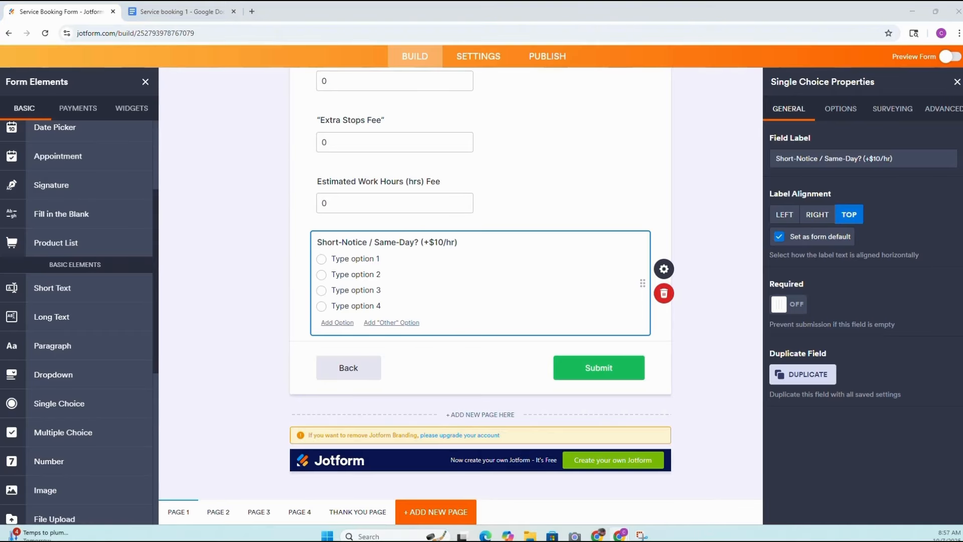
# Replace the placeholder answers with Yes and No
pyautogui.click(840, 109)
pyautogui.moveTo(823, 198); pyautogui.dragTo(773, 162)
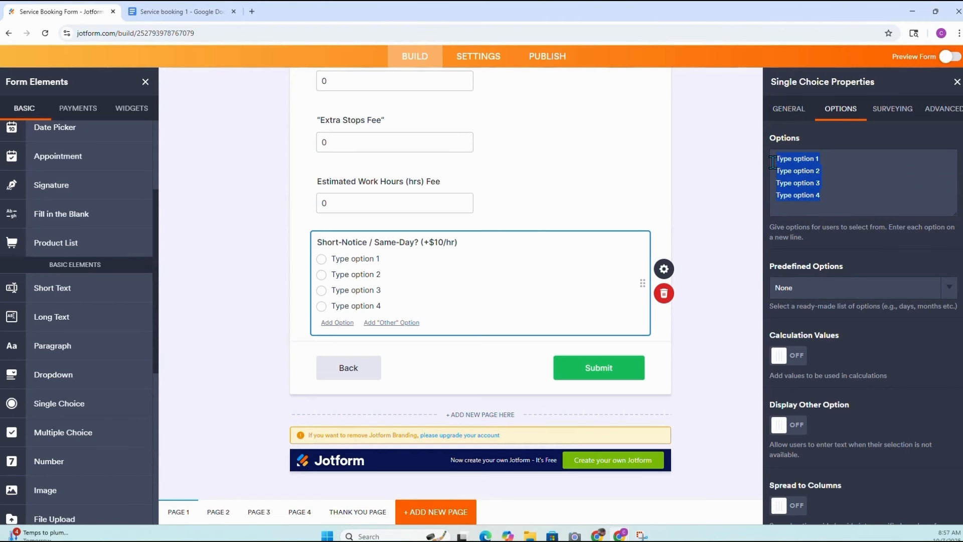
pyautogui.press('BackSpace')
pyautogui.write('Yes')
pyautogui.press('Return')
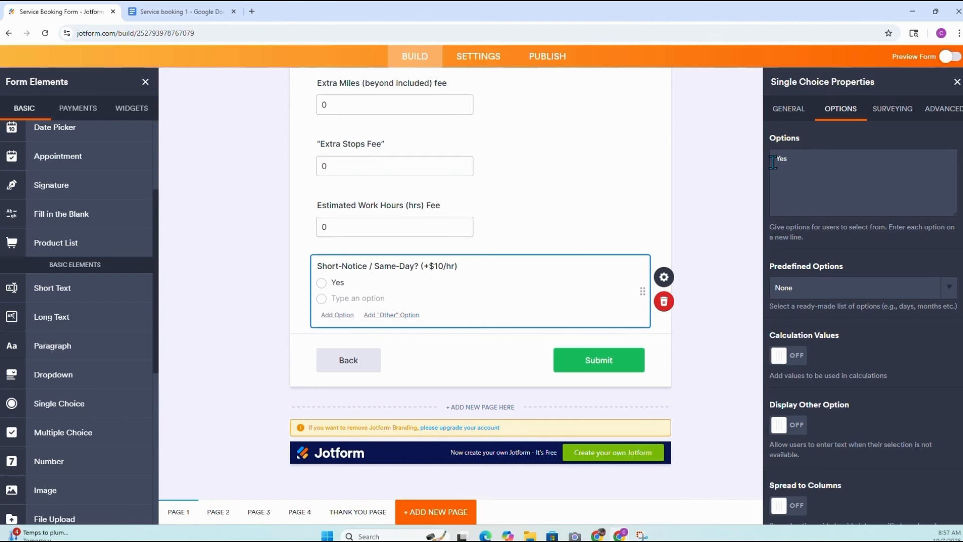
pyautogui.write('No')
pyautogui.scroll(-1, 796, 312)
# Enable calculation values, giving Yes 10 and No 0
pyautogui.click(779, 325)
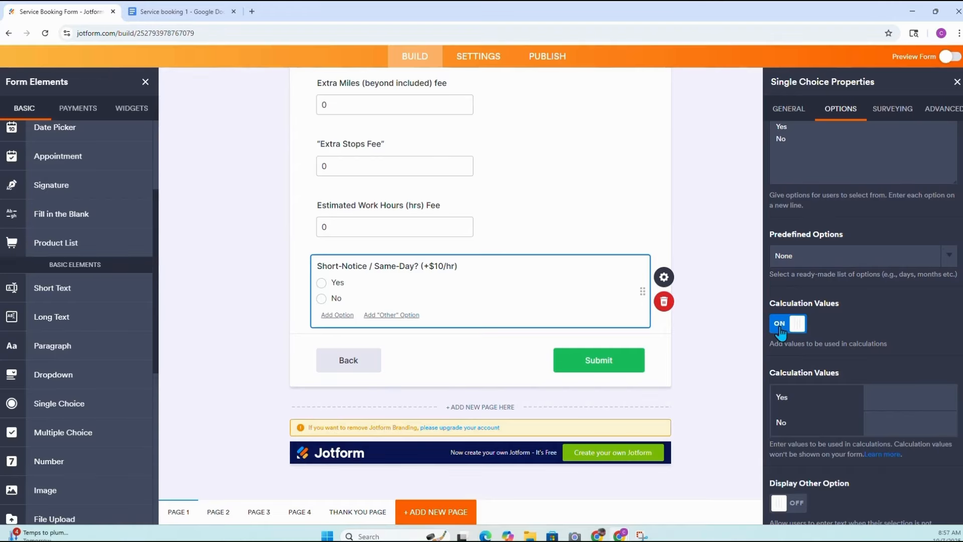
pyautogui.scroll(-3, 780, 331)
pyautogui.click(894, 297)
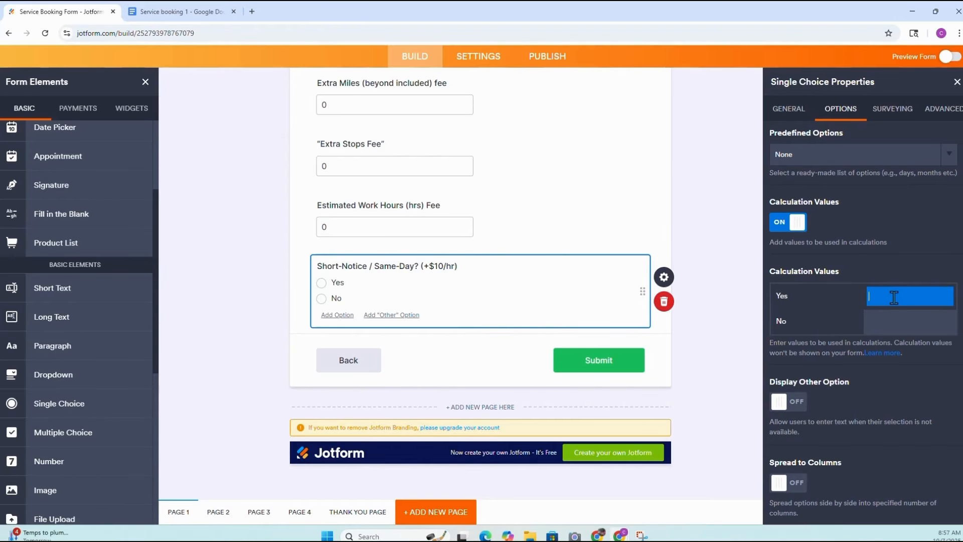
pyautogui.write('10')
pyautogui.click(906, 327)
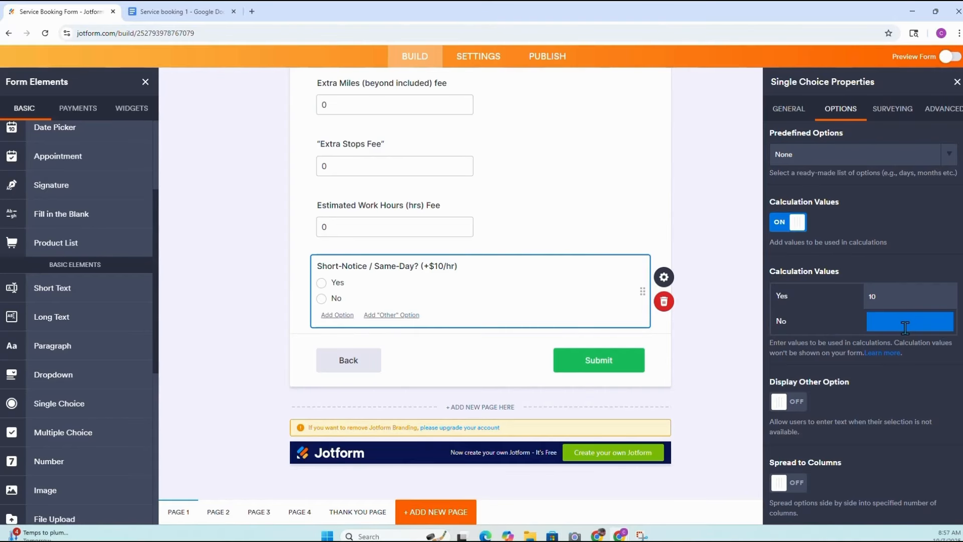
pyautogui.write('0')
pyautogui.scroll(3, 906, 328)
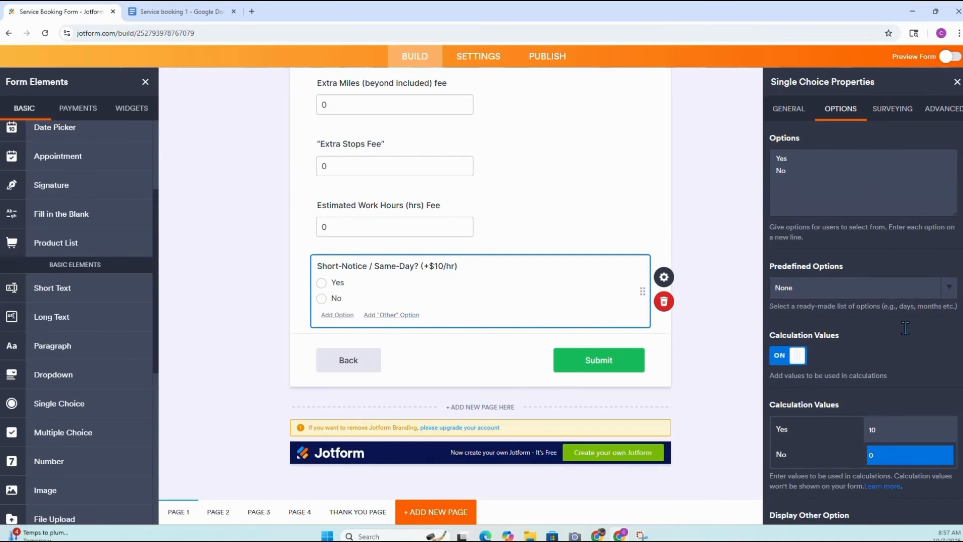
pyautogui.click(901, 318)
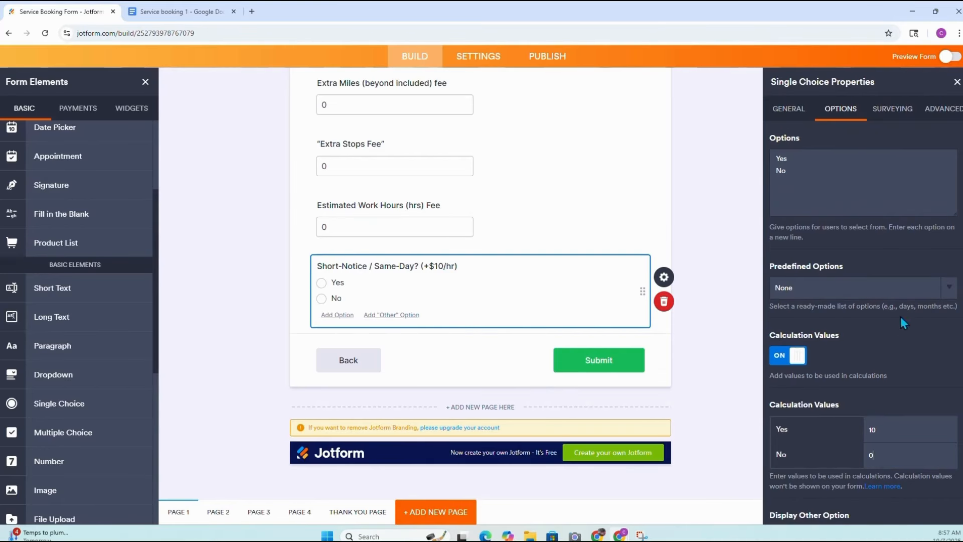
# Make the short-notice question required and add another single-choice question below it
pyautogui.click(775, 118)
pyautogui.click(783, 306)
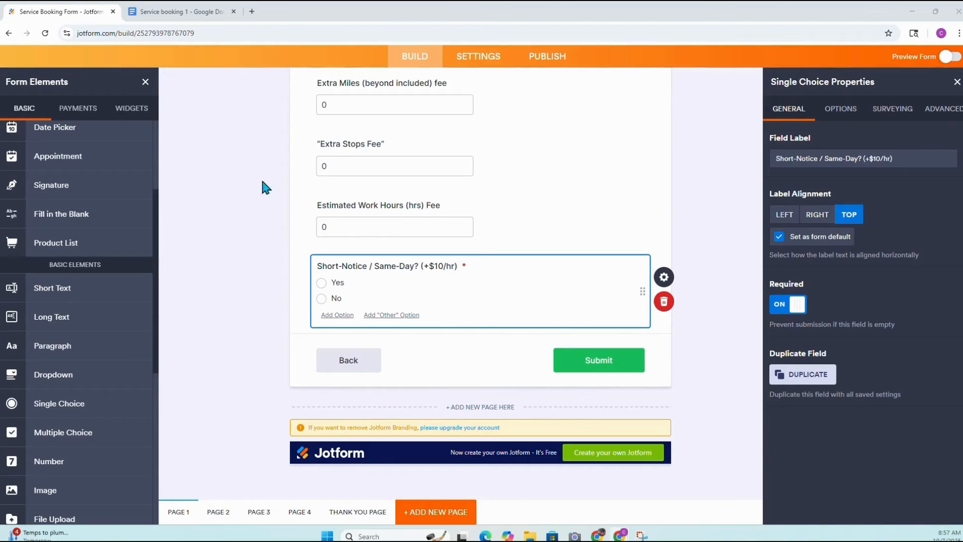
pyautogui.scroll(-2, 60, 268)
pyautogui.moveTo(60, 302); pyautogui.dragTo(361, 320)
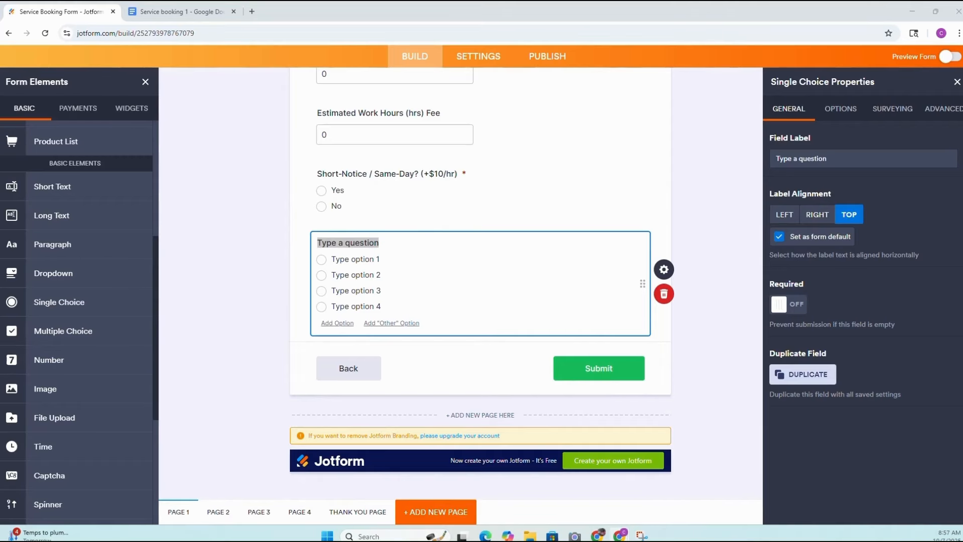
# Label the new question 'Evening/Weekend/Holiday? (+20% labor)' and give it Yes/No answers
pyautogui.moveTo(387, 245); pyautogui.dragTo(279, 239)
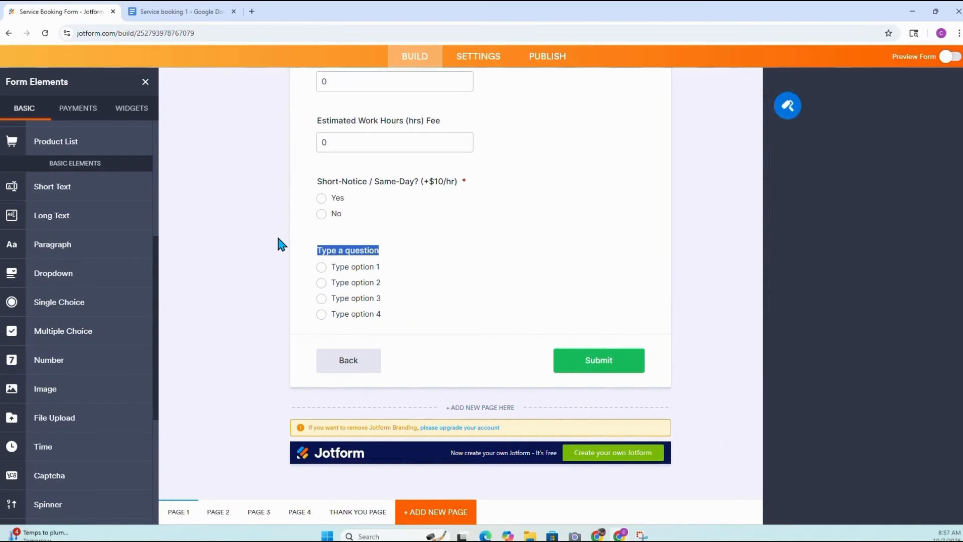
pyautogui.write('Evening/Weekend/Holiday? (+20% labor)')
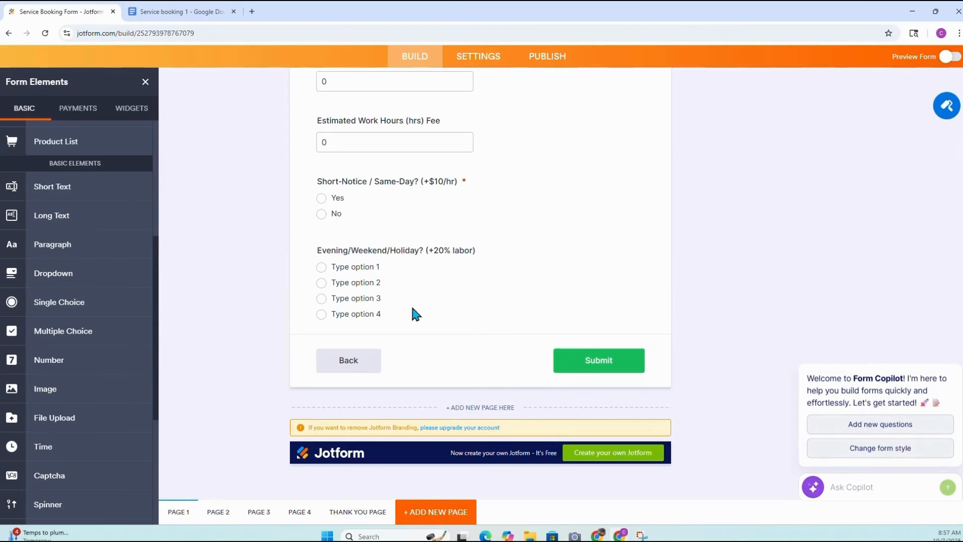
pyautogui.click(481, 303)
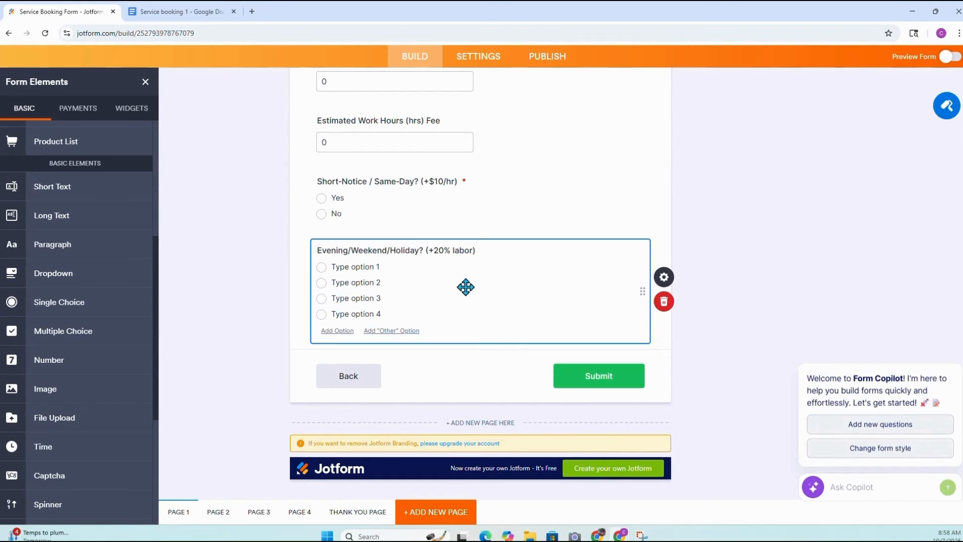
pyautogui.click(710, 279)
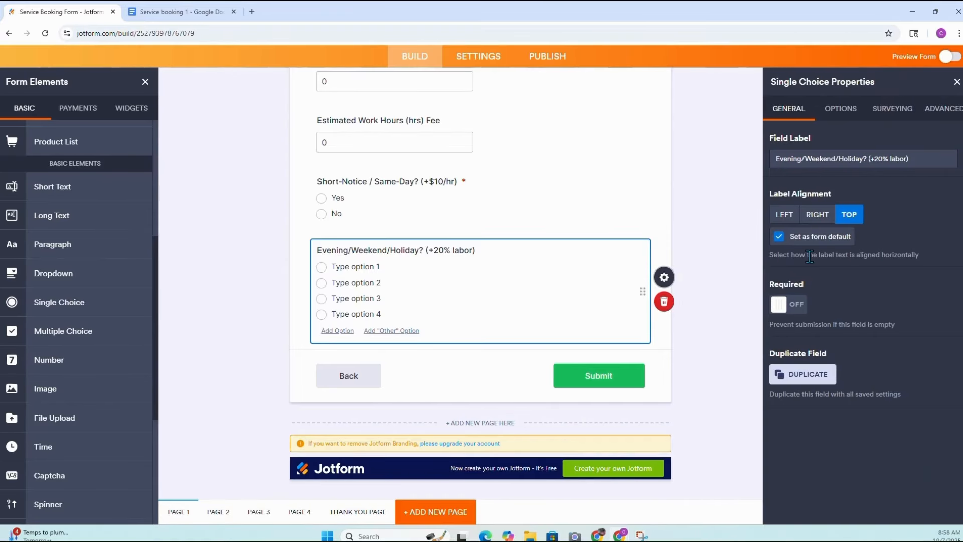
pyautogui.click(838, 109)
pyautogui.moveTo(822, 196); pyautogui.dragTo(770, 160)
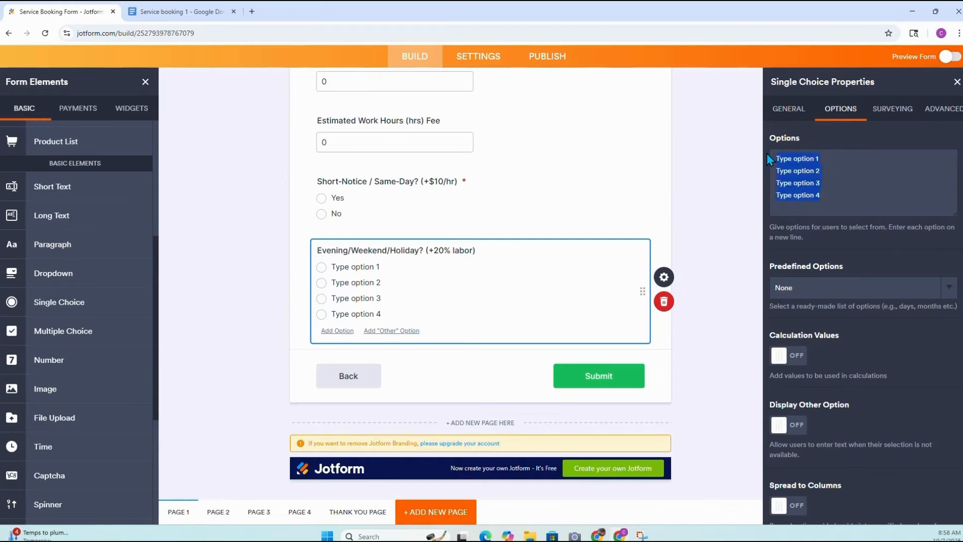
pyautogui.write('Yes')
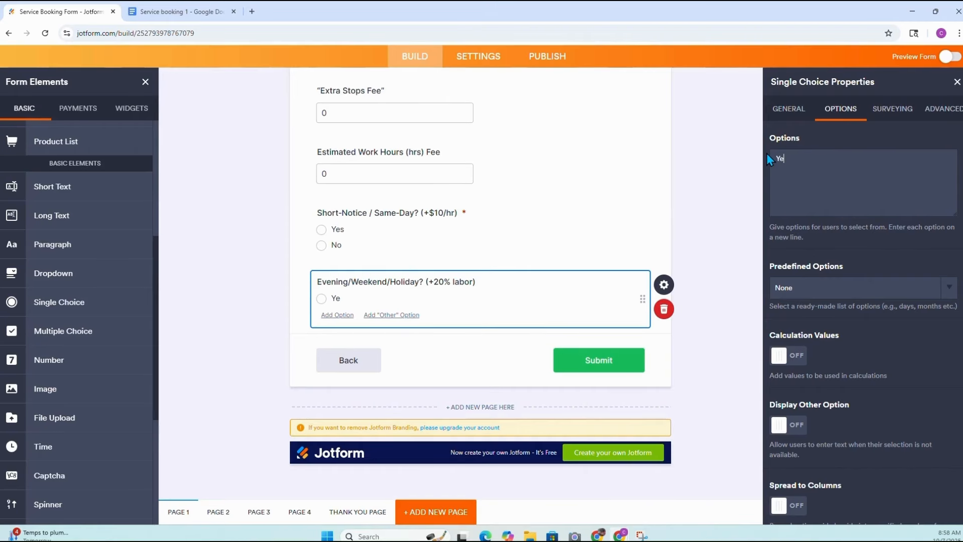
pyautogui.press('Return')
pyautogui.write('No')
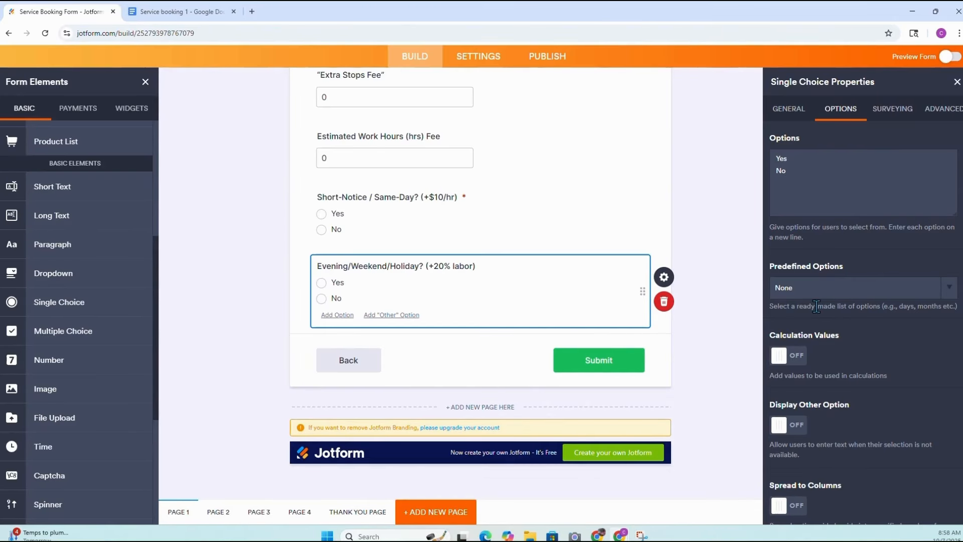
# Enable calculation values with Yes worth 10 and No worth 0
pyautogui.click(786, 364)
pyautogui.scroll(-3, 841, 288)
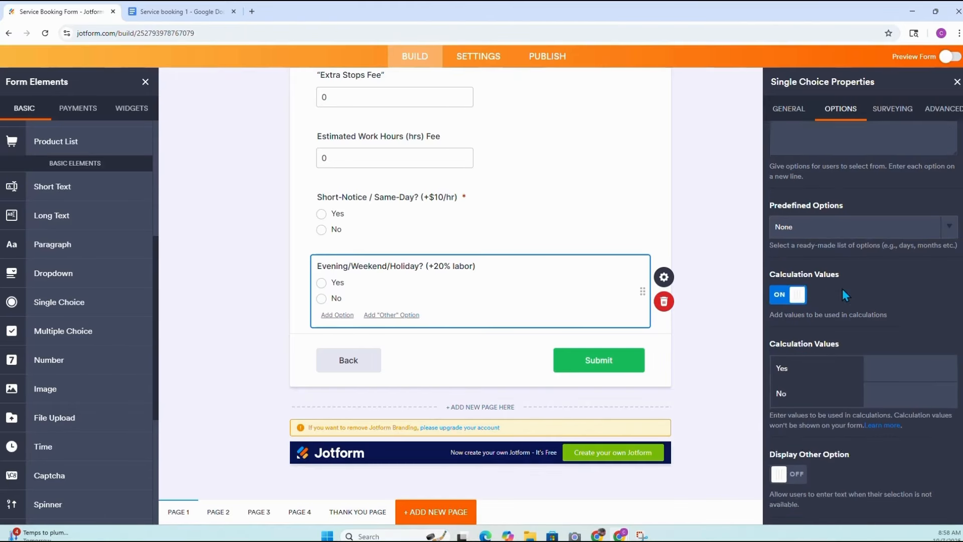
pyautogui.click(887, 284)
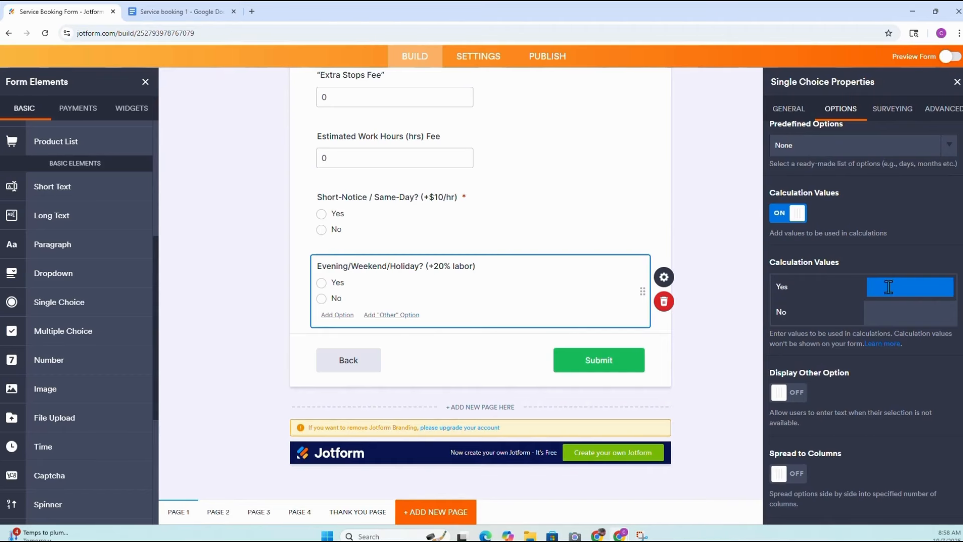
pyautogui.write('10')
pyautogui.click(884, 312)
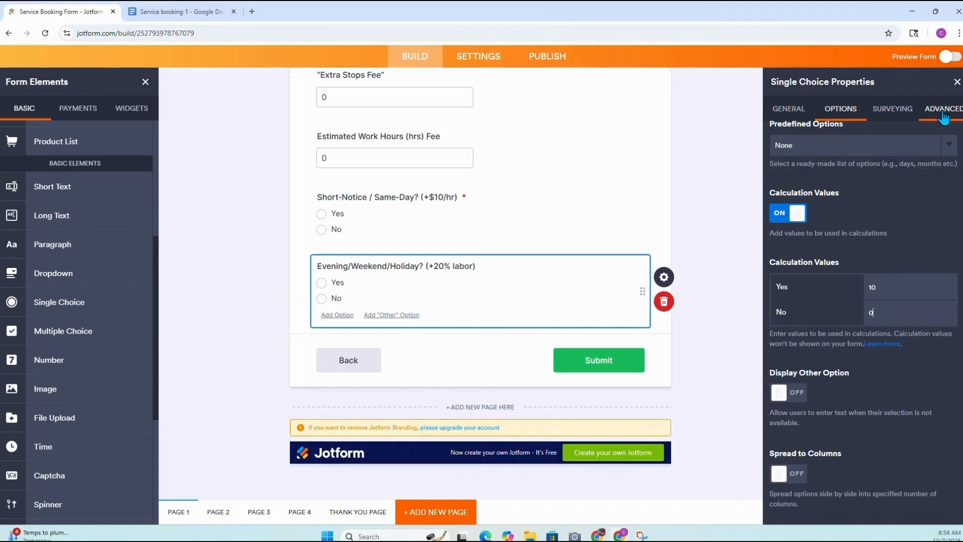
pyautogui.click(958, 83)
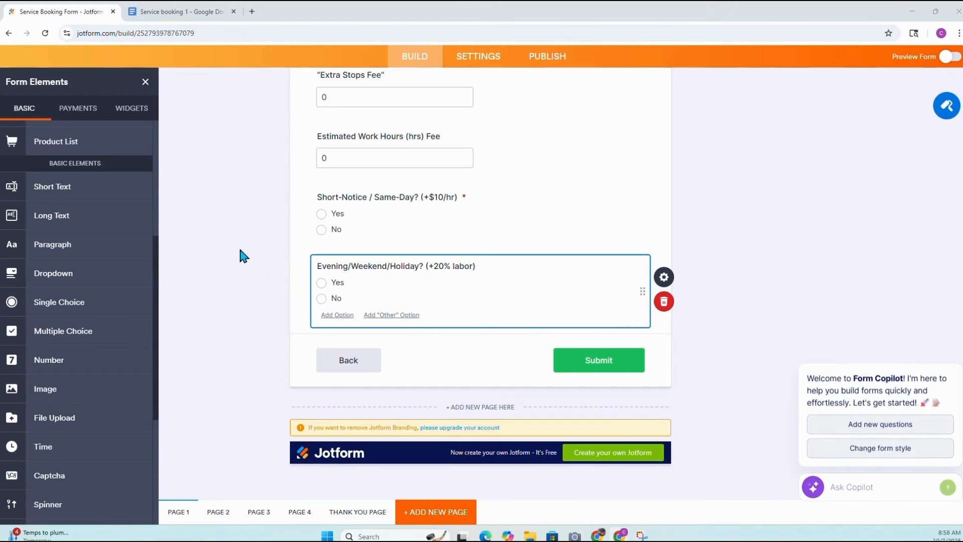
# Add a calculation field labelled 'Estimated Total' below the Evening/Weekend/Holiday question
pyautogui.click(132, 108)
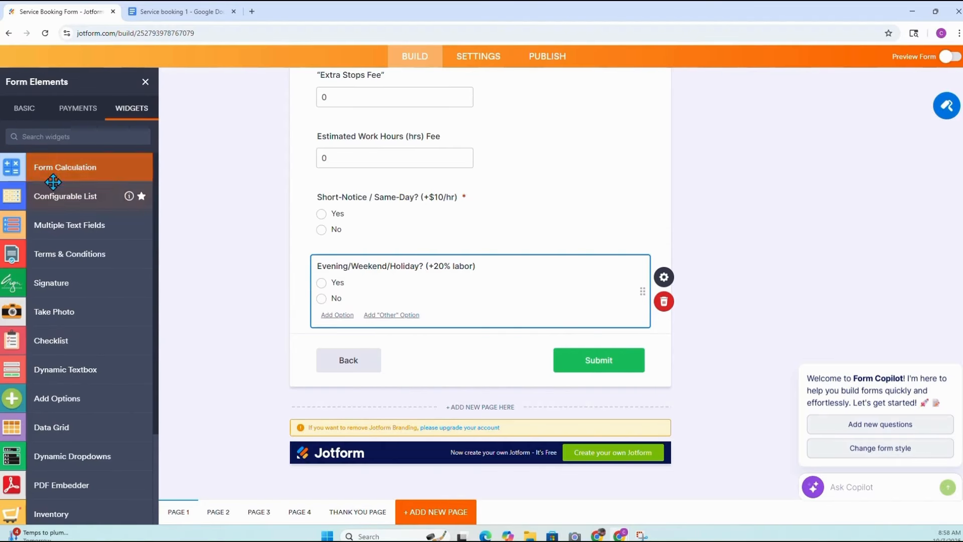
pyautogui.moveTo(125, 169); pyautogui.dragTo(357, 338)
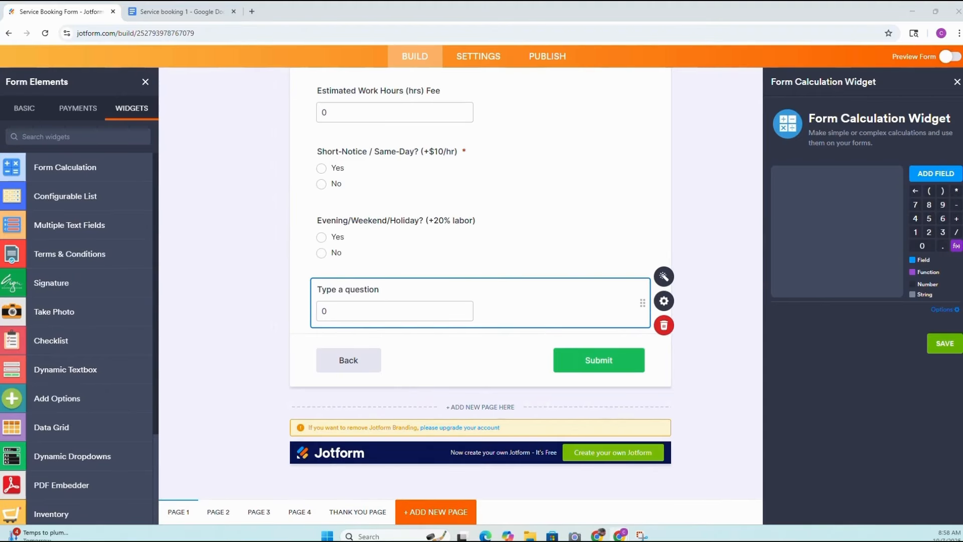
pyautogui.moveTo(394, 291); pyautogui.dragTo(222, 296)
pyautogui.press('BackSpace')
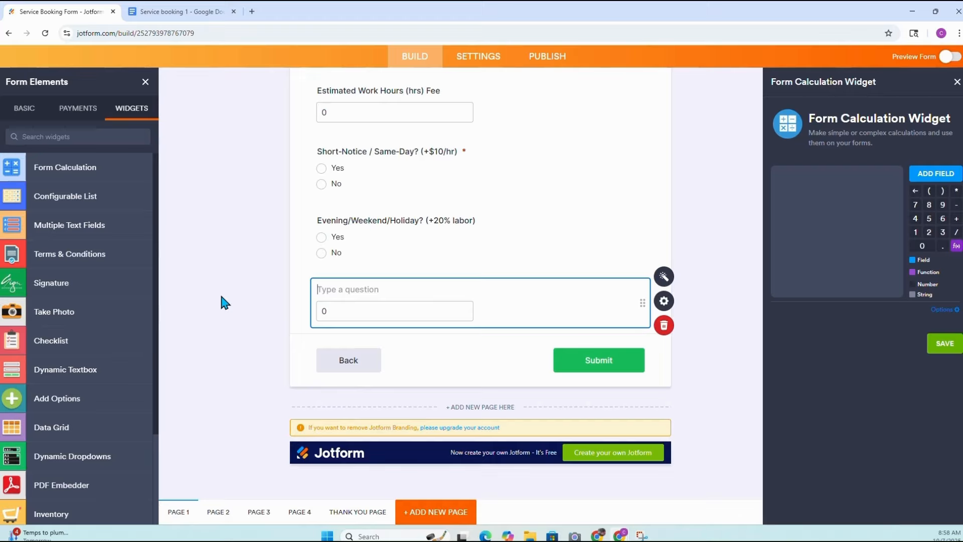
pyautogui.write('Estimated Total')
pyautogui.click(945, 343)
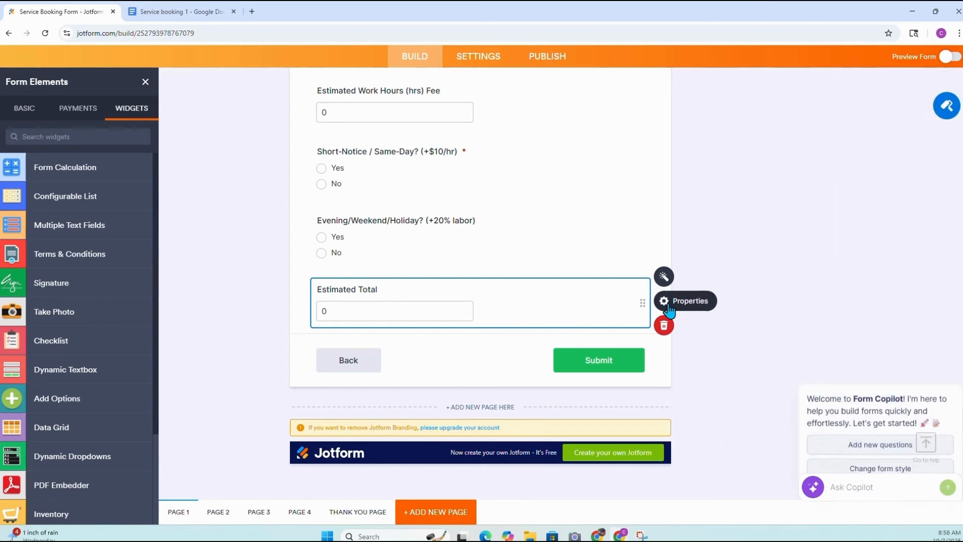
# Change the Estimated Total default result from 0 to '$'
pyautogui.click(677, 301)
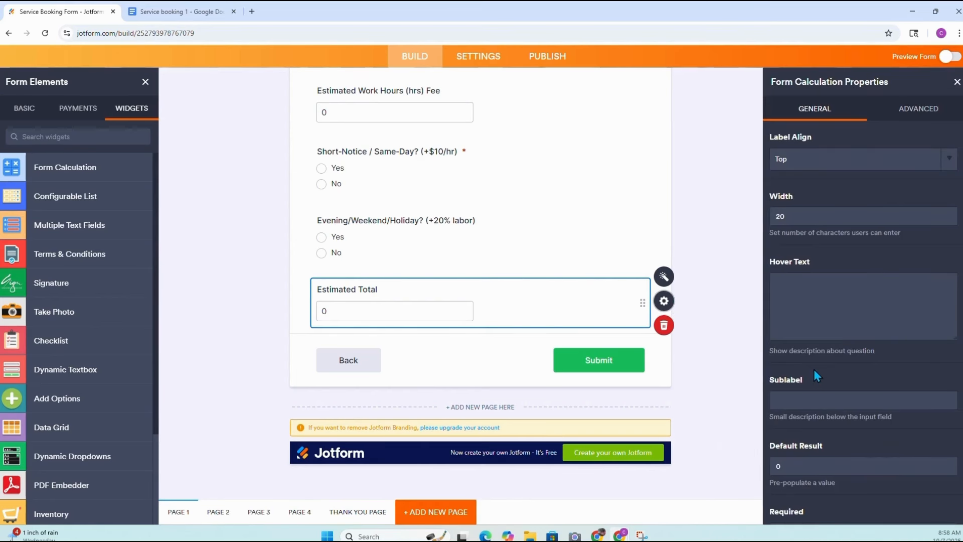
pyautogui.scroll(-2, 814, 369)
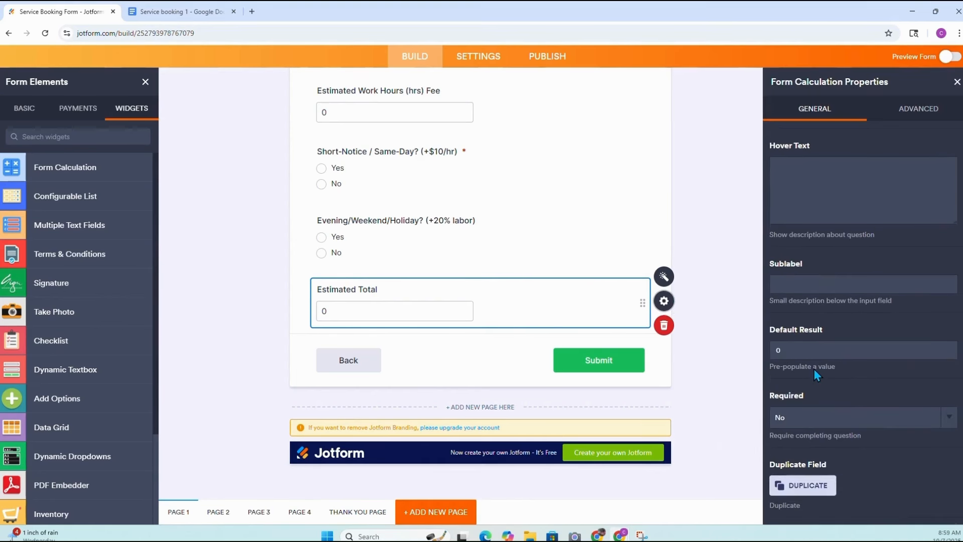
pyautogui.moveTo(820, 329); pyautogui.dragTo(763, 335)
pyautogui.click(826, 328)
pyautogui.click(800, 346)
pyautogui.press('BackSpace')
pyautogui.write('$')
pyautogui.click(730, 342)
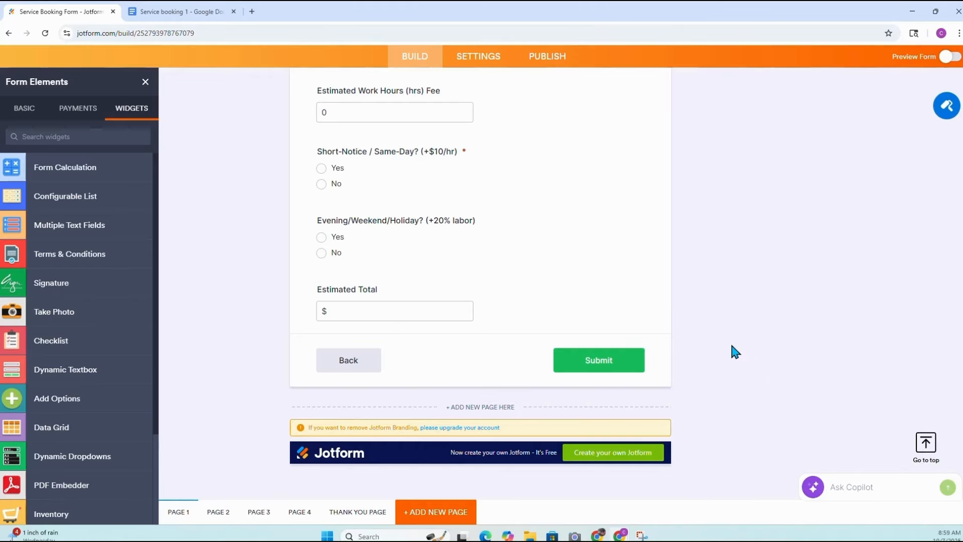
pyautogui.scroll(4, 435, 326)
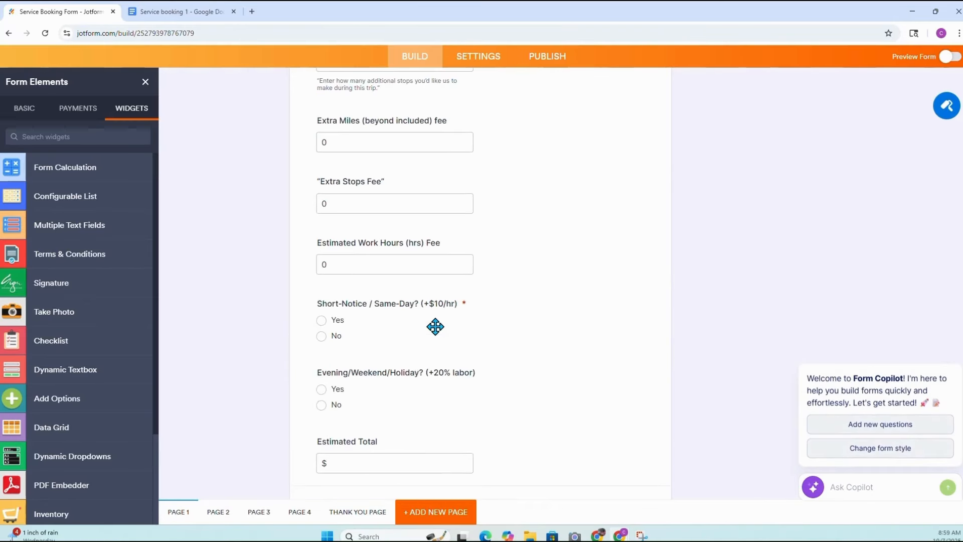
pyautogui.scroll(4, 316, 196)
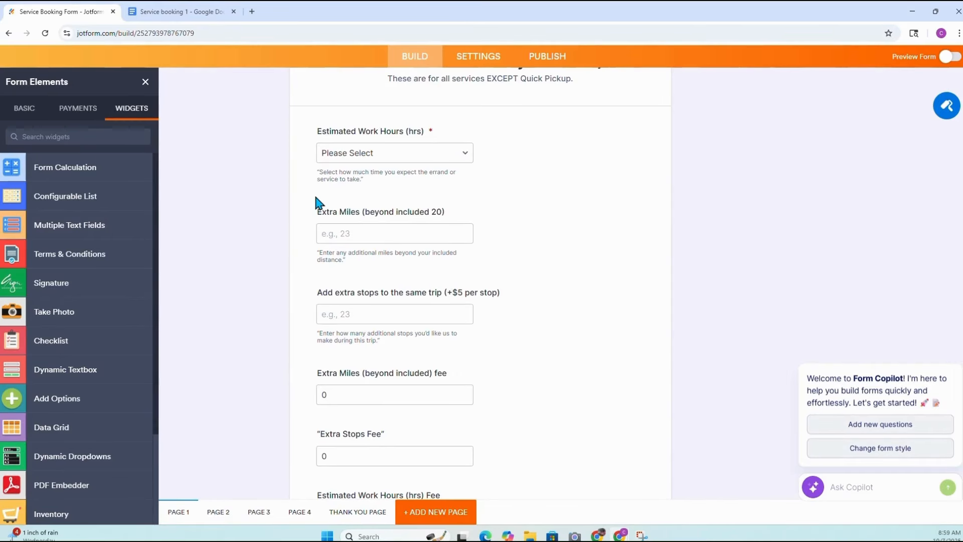
pyautogui.scroll(-1, 315, 198)
pyautogui.scroll(-1, 552, 165)
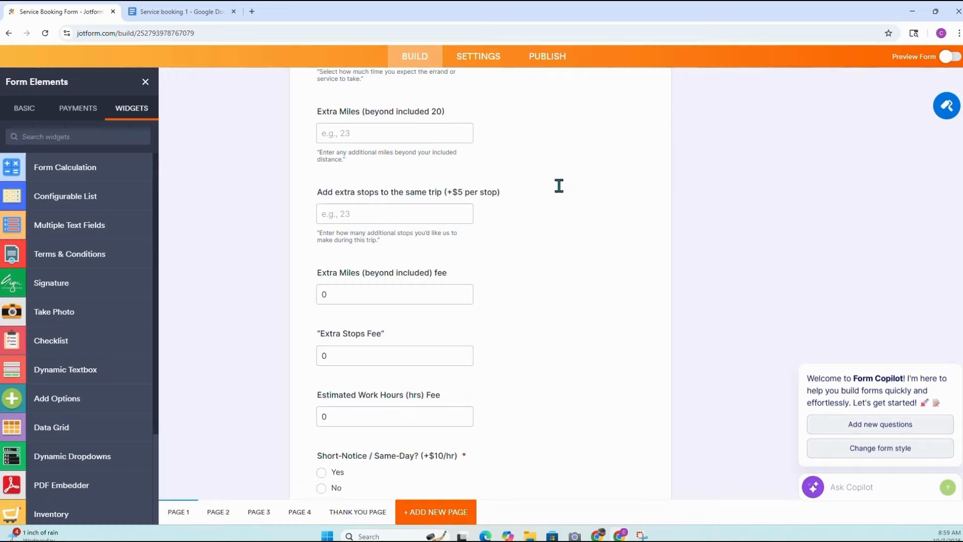
pyautogui.click(546, 56)
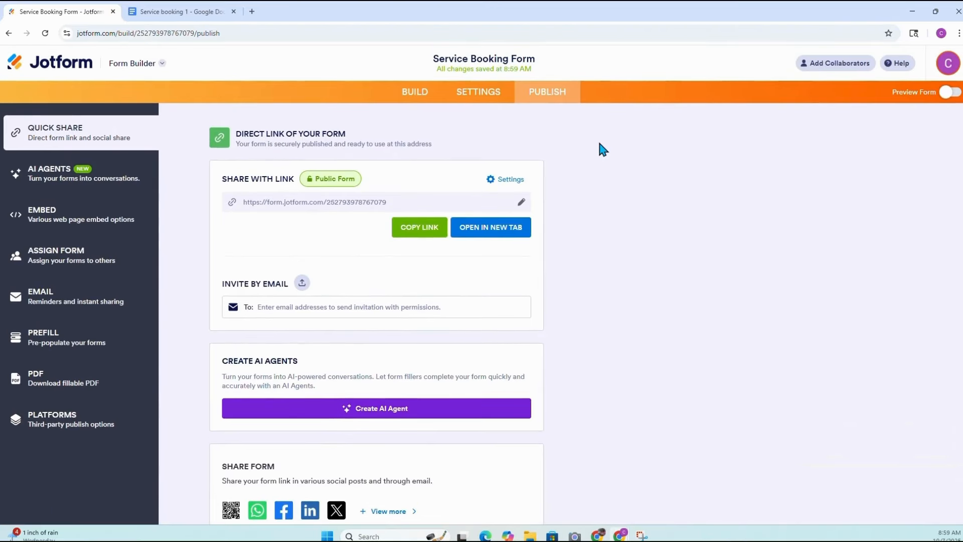
pyautogui.click(423, 100)
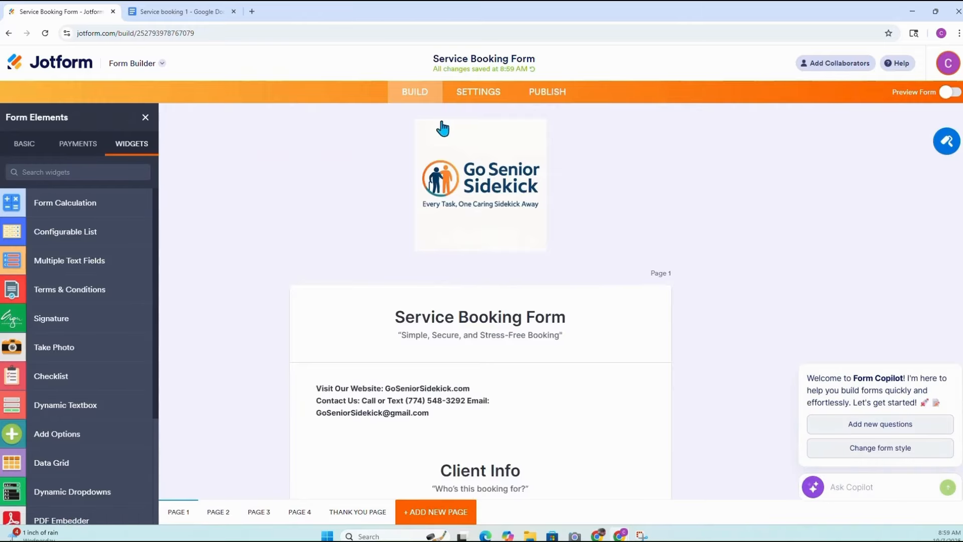
pyautogui.scroll(-10, 440, 141)
pyautogui.scroll(-15, 436, 145)
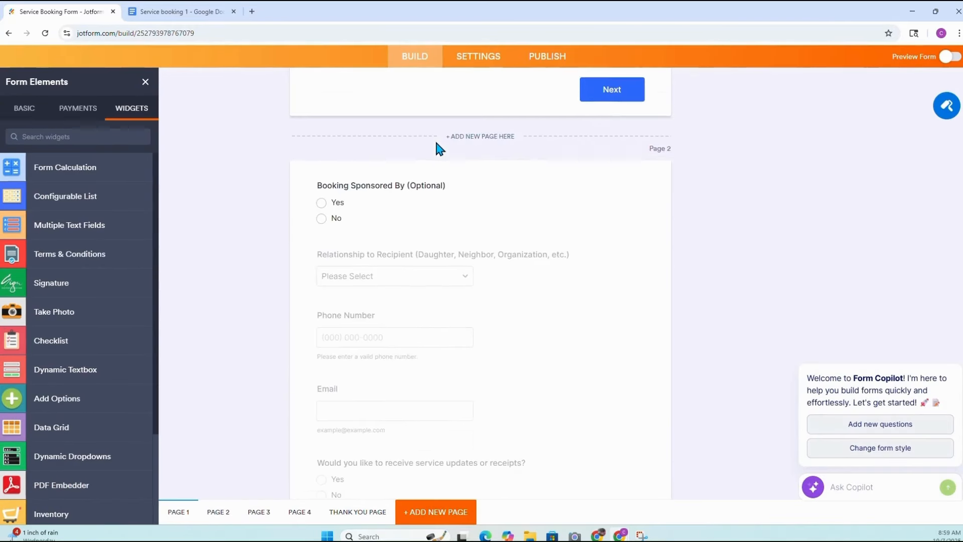
pyautogui.scroll(-10, 437, 144)
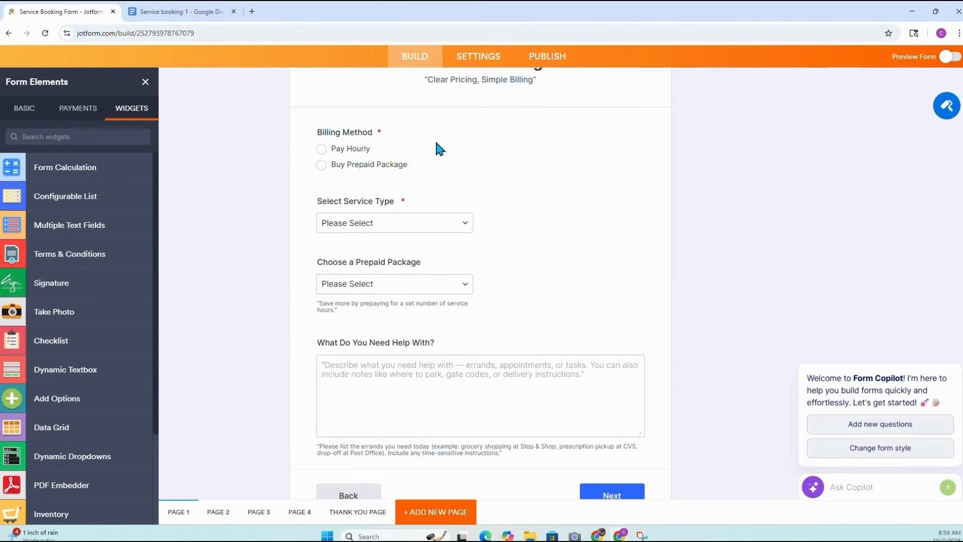
pyautogui.scroll(-1, 440, 146)
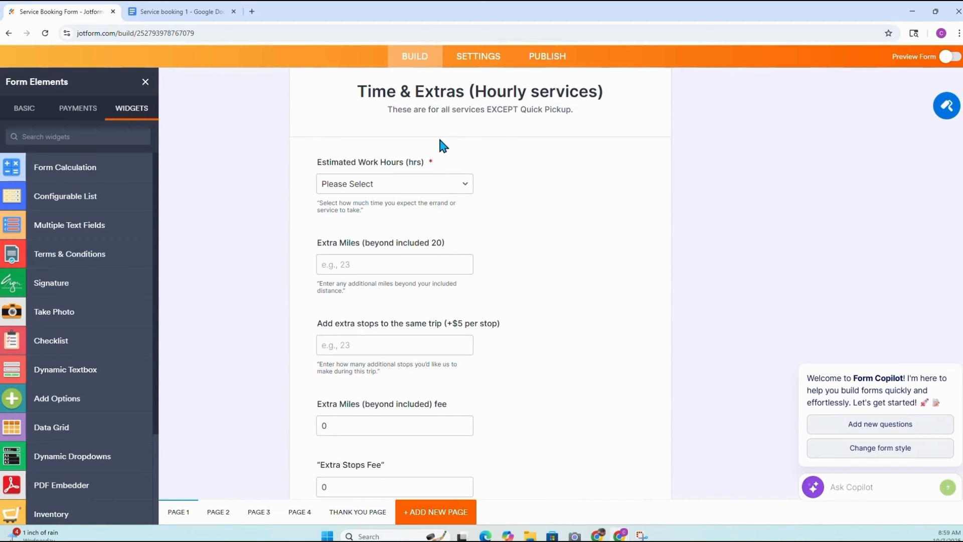
pyautogui.scroll(-3, 491, 164)
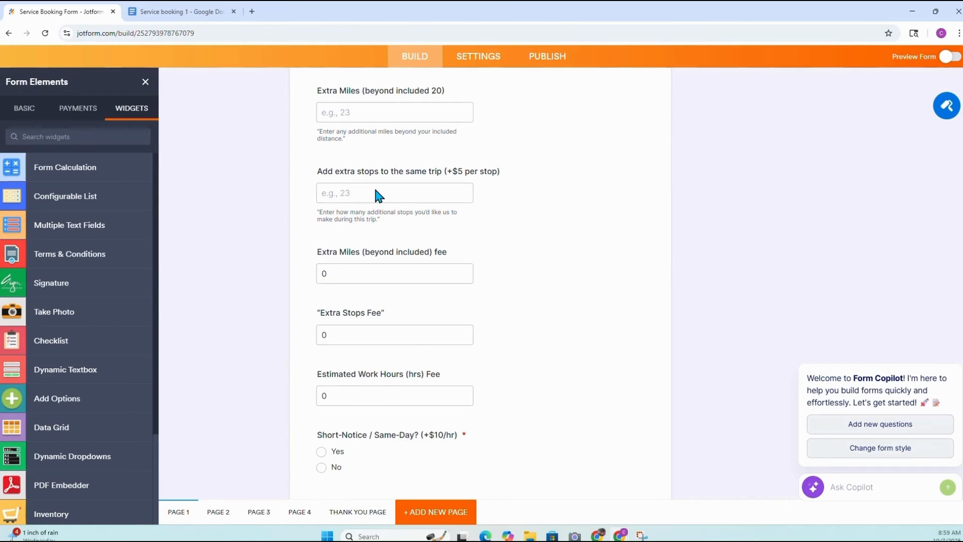
pyautogui.scroll(-2, 376, 191)
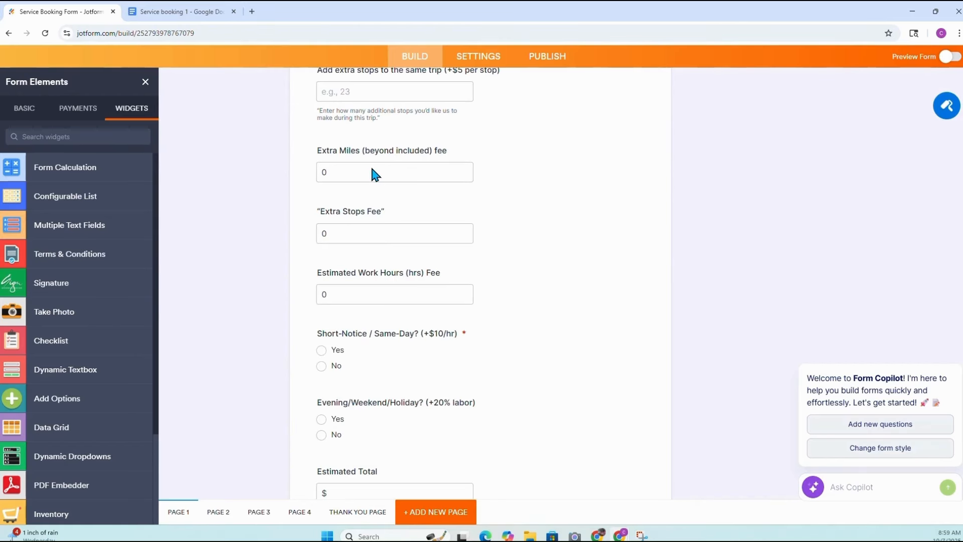
# Hide the Extra Miles (beyond included) fee field
pyautogui.click(373, 169)
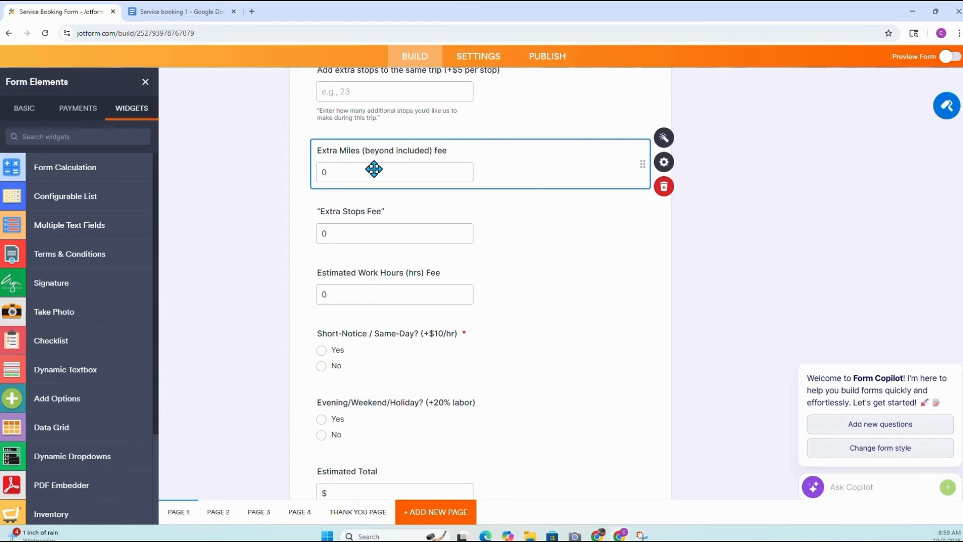
pyautogui.click(683, 171)
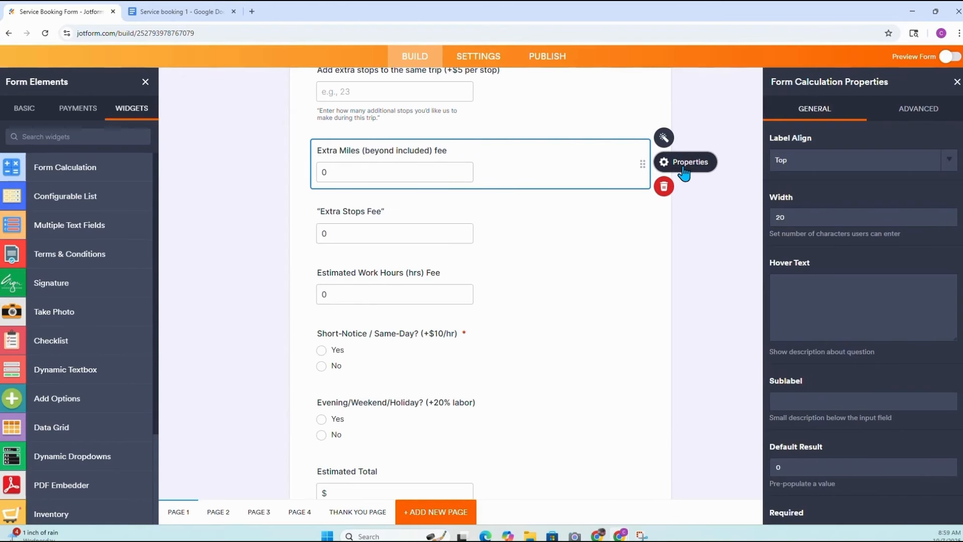
pyautogui.click(921, 111)
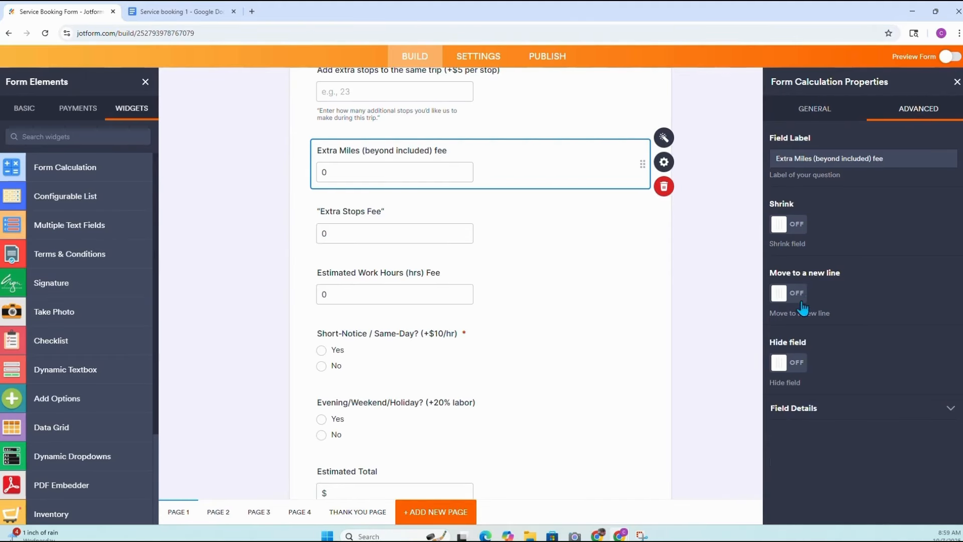
pyautogui.click(785, 363)
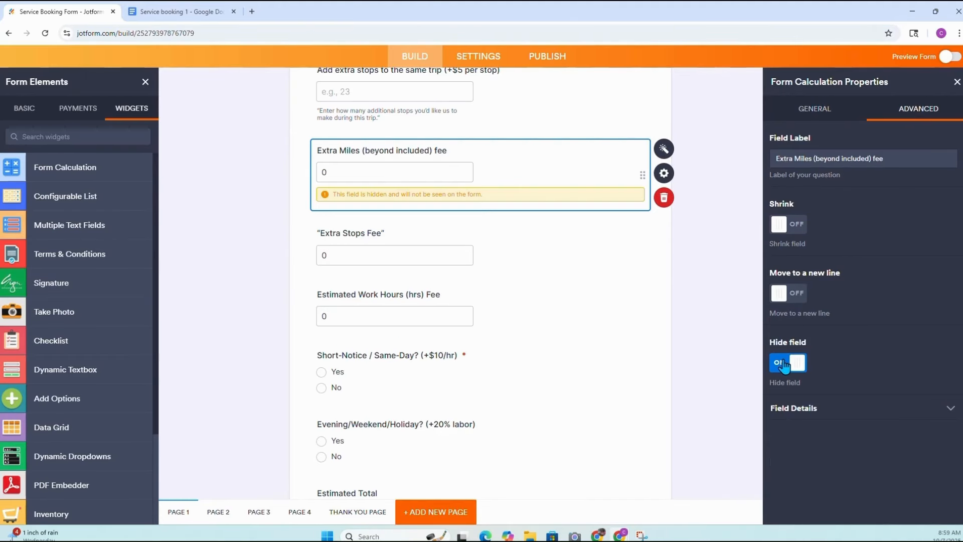
# Hide the Extra Stops Fee field and delete its default 0
pyautogui.click(420, 261)
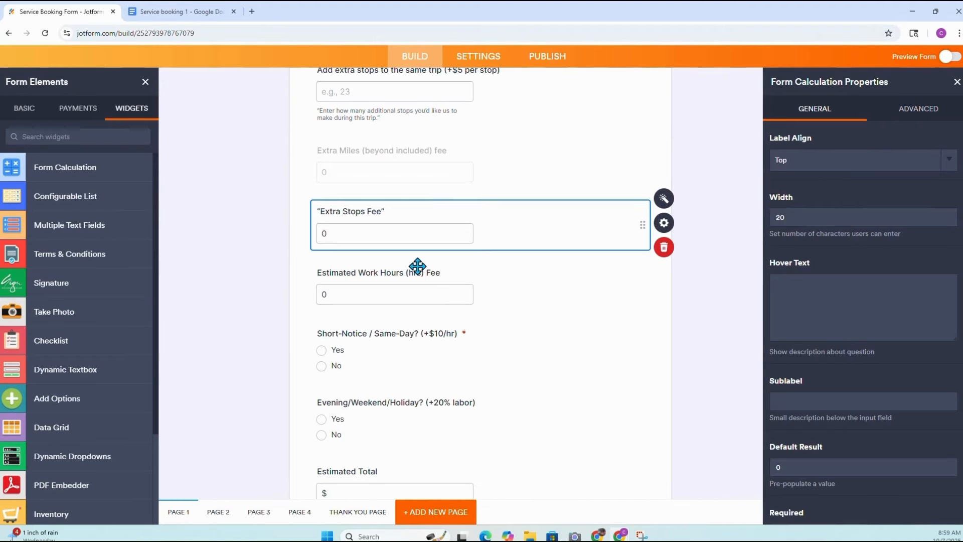
pyautogui.click(903, 113)
pyautogui.click(784, 366)
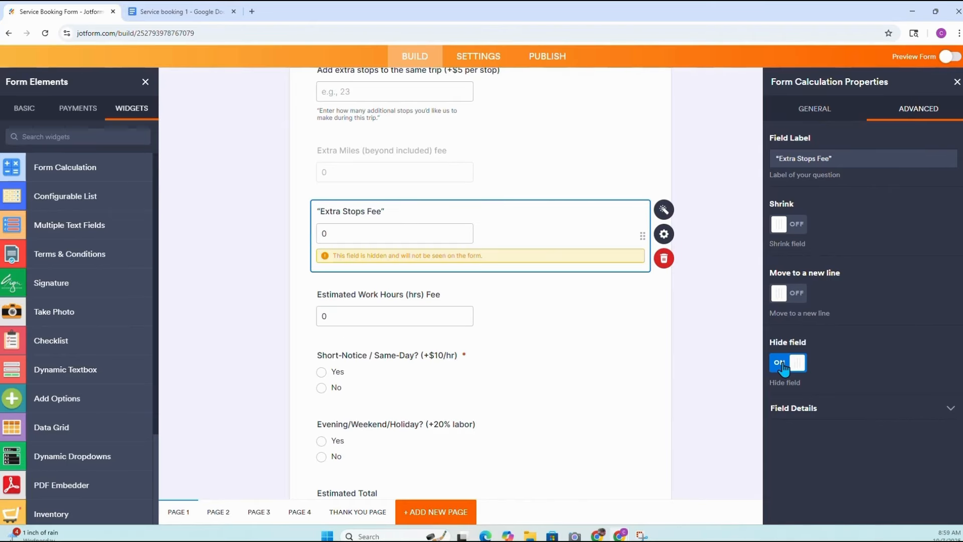
pyautogui.click(814, 112)
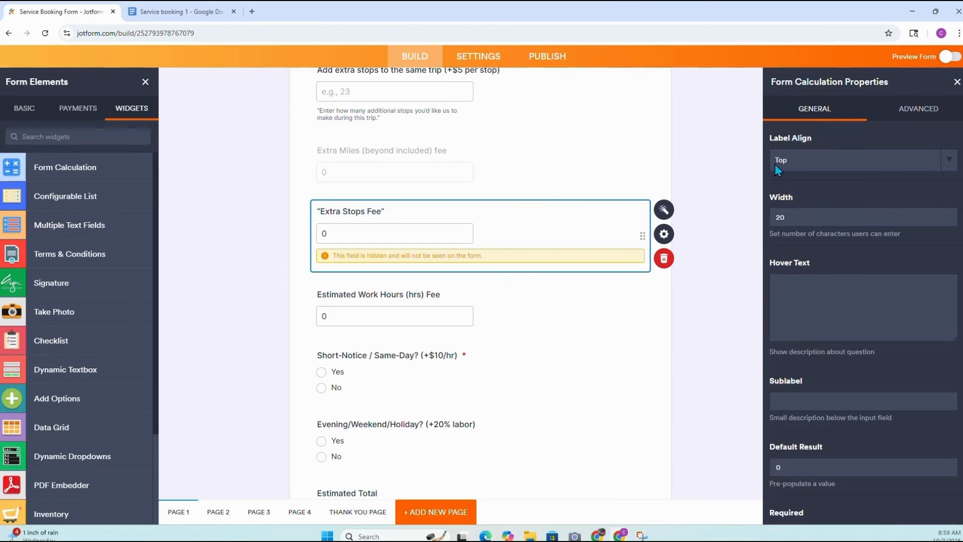
pyautogui.scroll(-3, 777, 168)
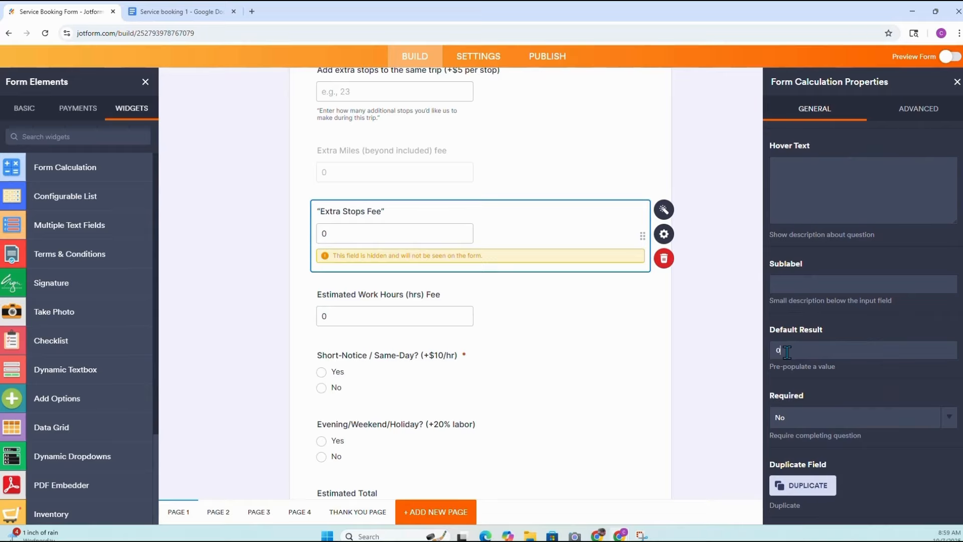
pyautogui.moveTo(787, 352); pyautogui.dragTo(759, 364)
pyautogui.press('BackSpace')
# Delete the Estimated Work Hours (hrs) Fee default 0 and hide the field
pyautogui.click(427, 329)
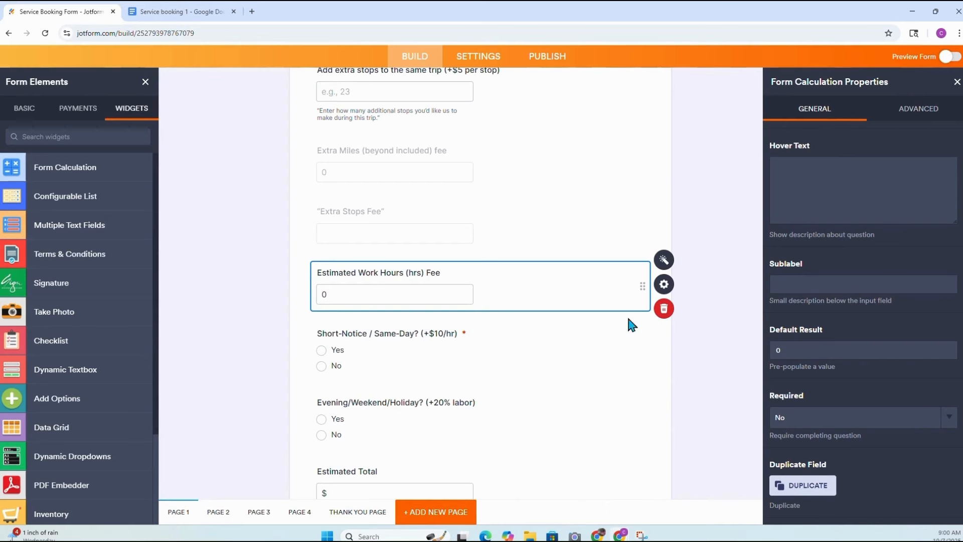
pyautogui.click(781, 346)
pyautogui.press('BackSpace')
pyautogui.click(910, 111)
pyautogui.click(779, 362)
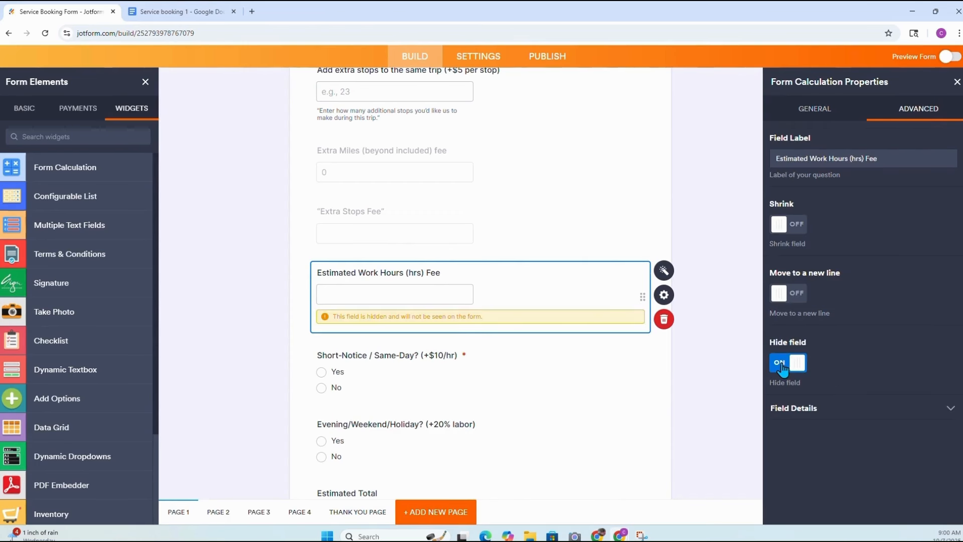
# Delete the Extra Miles fee's default 0 value
pyautogui.click(416, 167)
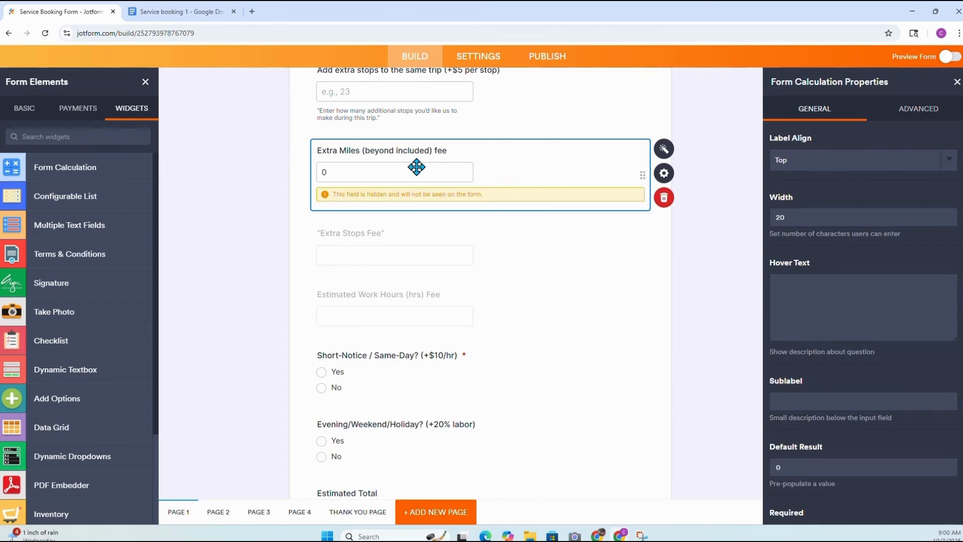
pyautogui.click(787, 467)
pyautogui.press('BackSpace')
pyautogui.click(702, 309)
pyautogui.scroll(-3, 393, 171)
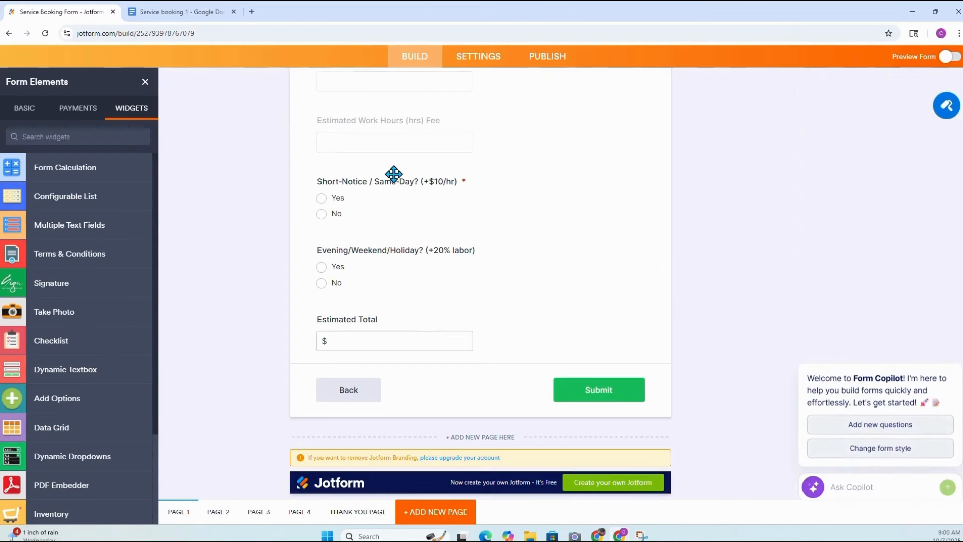
pyautogui.scroll(7, 394, 173)
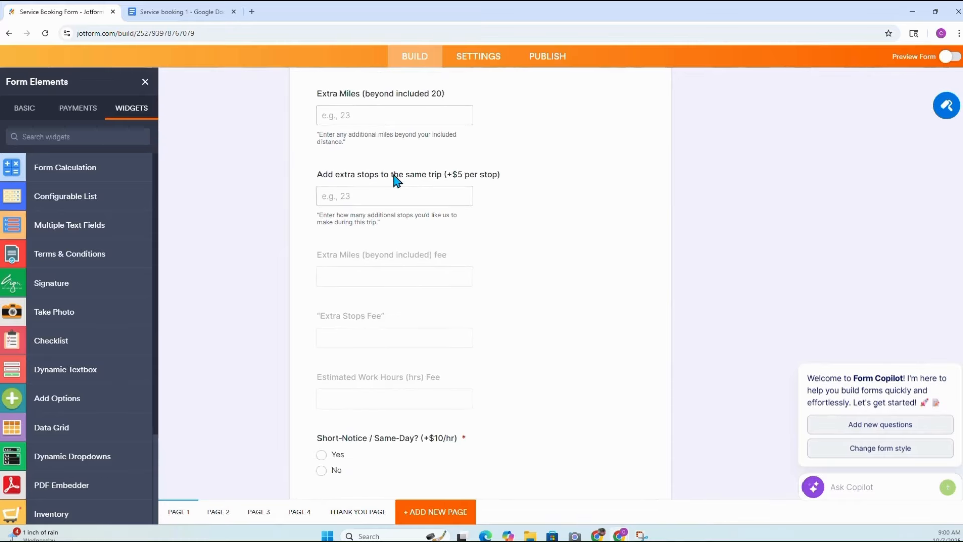
pyautogui.scroll(-2, 395, 183)
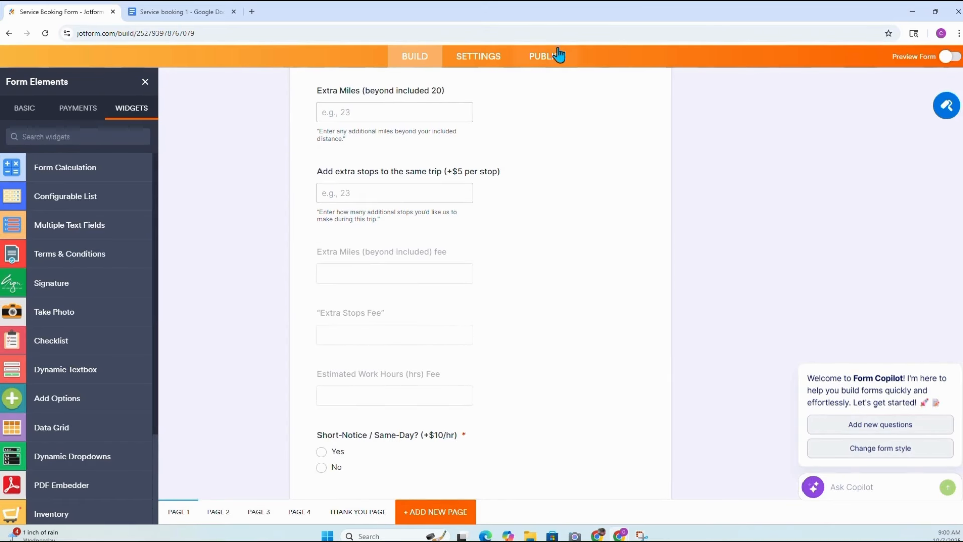
# Preview the form in the phone layout
pyautogui.click(943, 58)
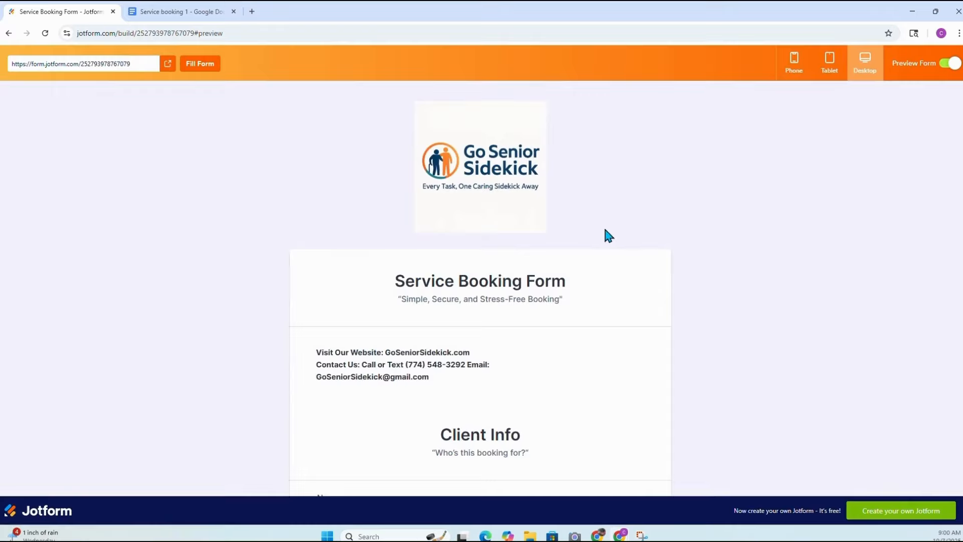
pyautogui.scroll(-9, 609, 235)
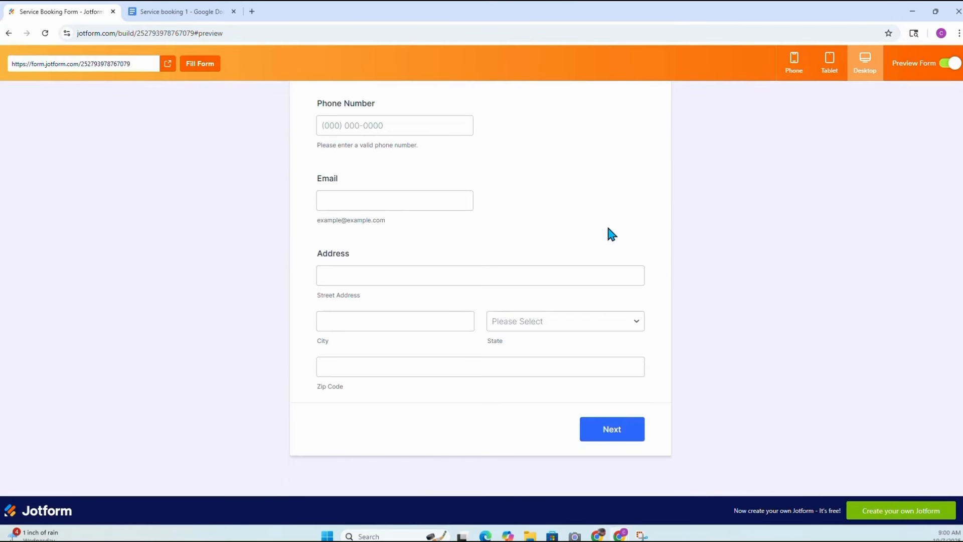
pyautogui.click(790, 71)
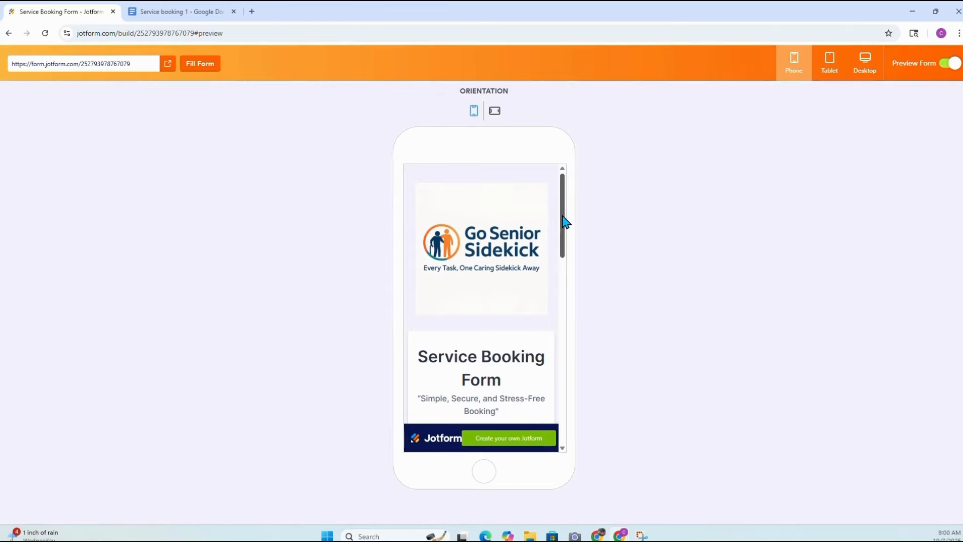
pyautogui.moveTo(563, 216); pyautogui.dragTo(566, 417)
# Go past the first preview page and answer the sponsor question with No
pyautogui.click(538, 385)
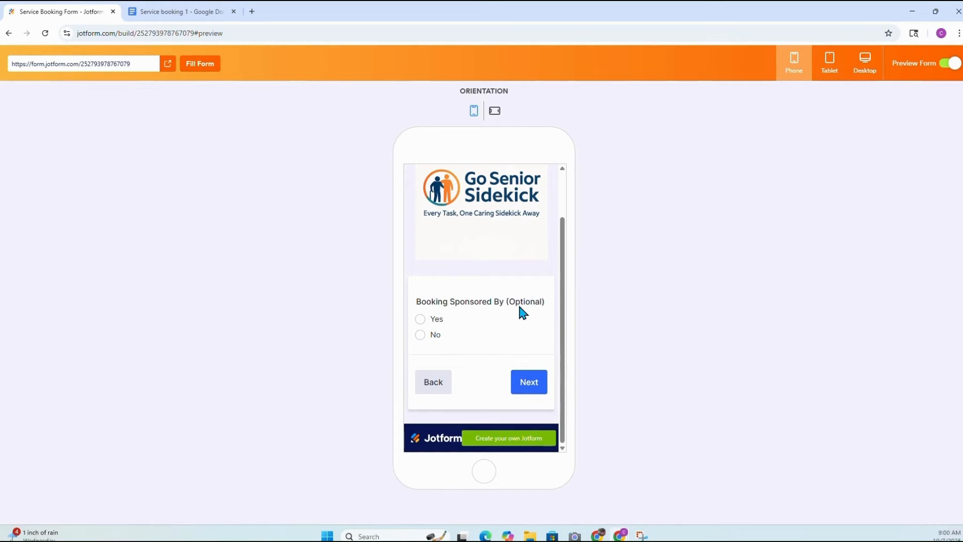
pyautogui.click(421, 319)
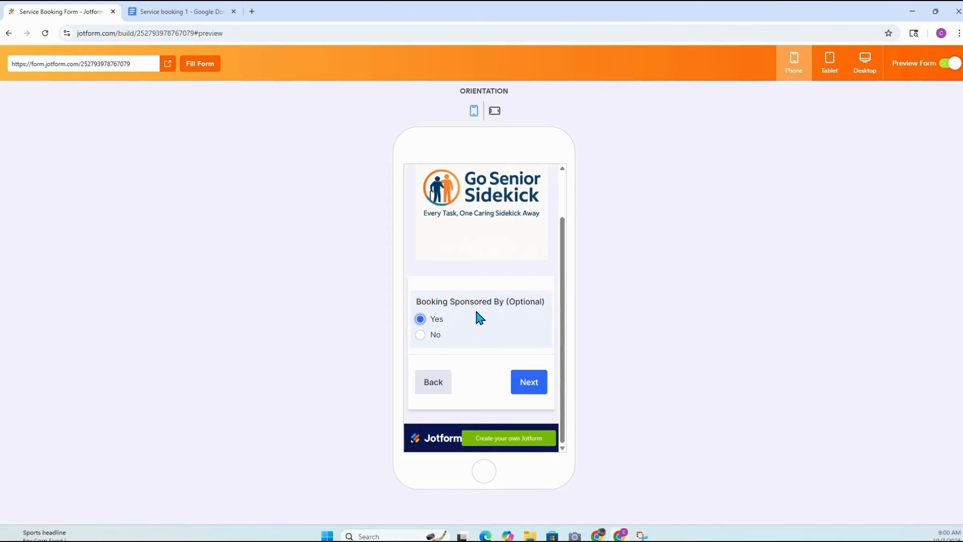
pyautogui.click(424, 334)
pyautogui.click(529, 382)
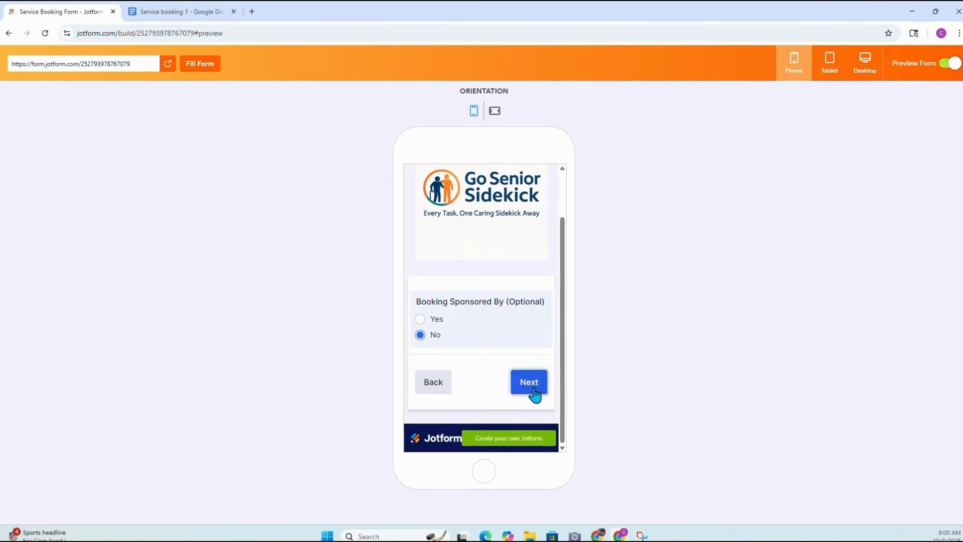
# On Service & Billing, choose Pay Hourly, Pet Care Errands and the Starter Support package
pyautogui.scroll(-3, 530, 296)
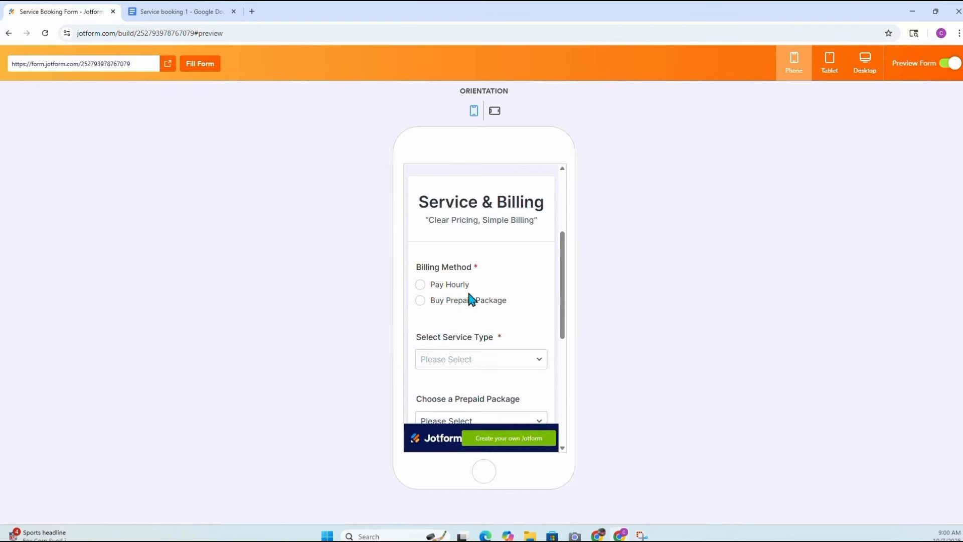
pyautogui.click(422, 286)
pyautogui.scroll(-2, 482, 280)
pyautogui.click(537, 258)
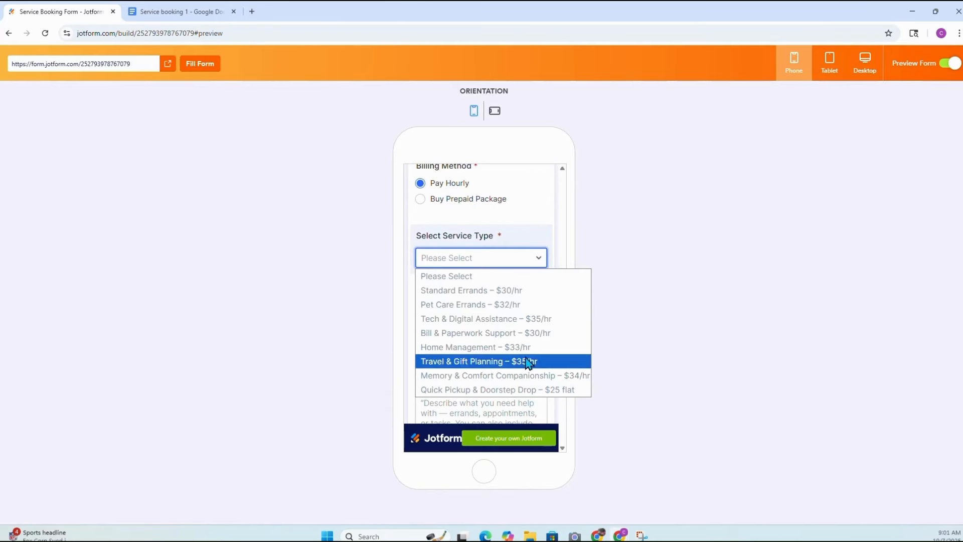
pyautogui.click(507, 306)
pyautogui.scroll(-2, 501, 288)
pyautogui.click(516, 221)
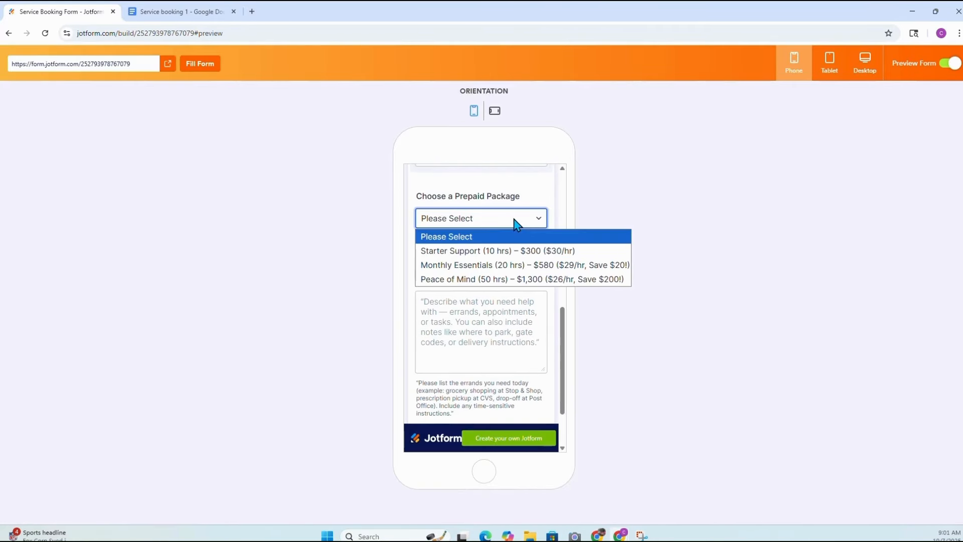
pyautogui.click(500, 255)
# Enter 'Quick run t' as the help description and continue to Time & Extras
pyautogui.click(458, 314)
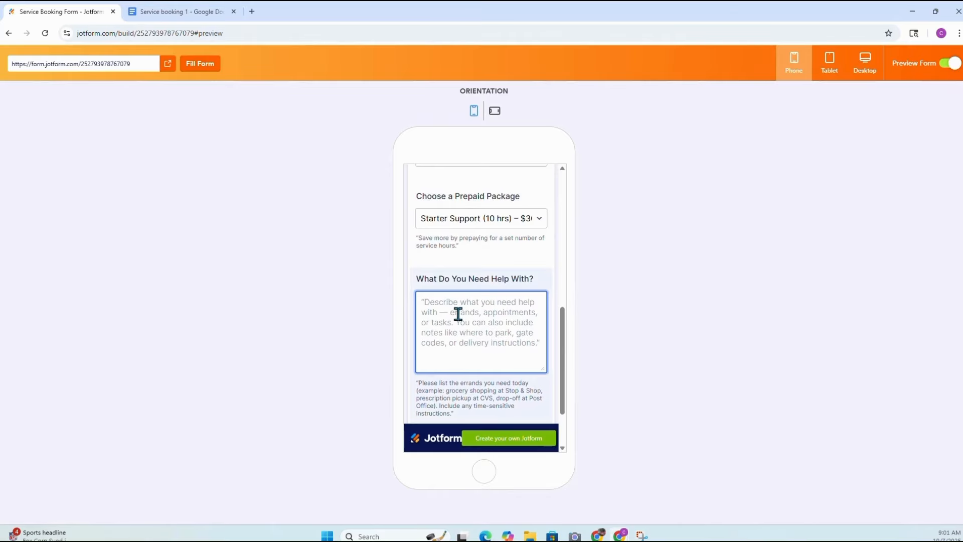
pyautogui.write('Qui')
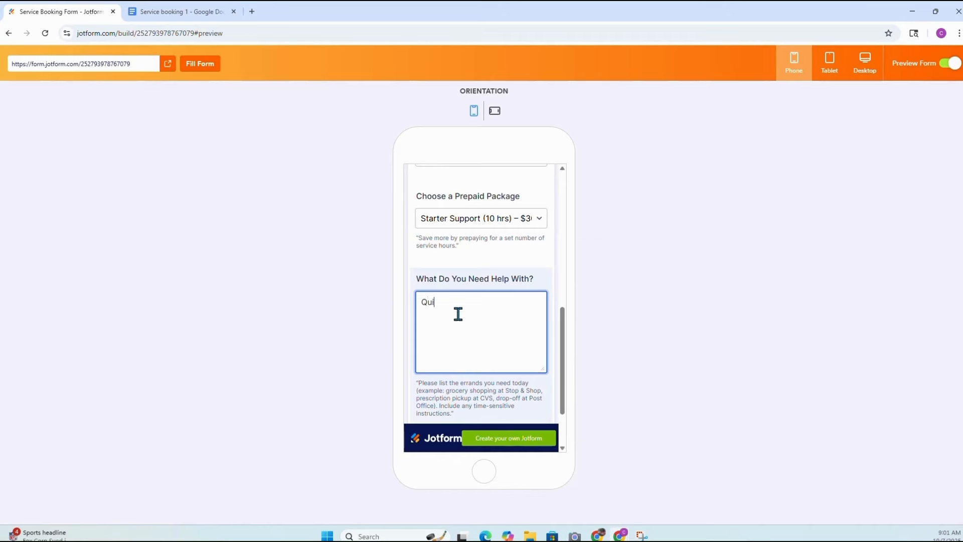
pyautogui.write('ck run to CVS')
pyautogui.scroll(-3, 442, 276)
pyautogui.click(531, 383)
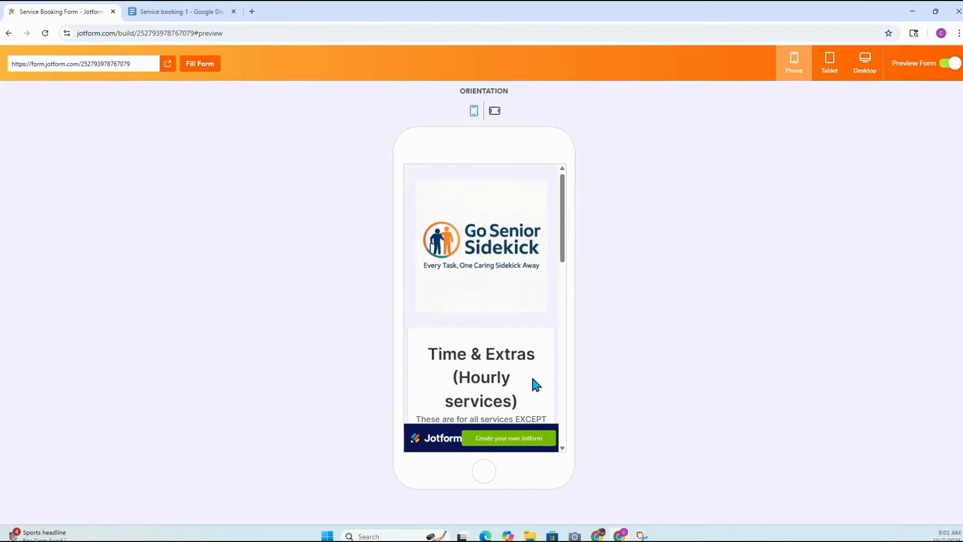
# Set estimated work hours to 1 in the preview
pyautogui.scroll(-3, 515, 273)
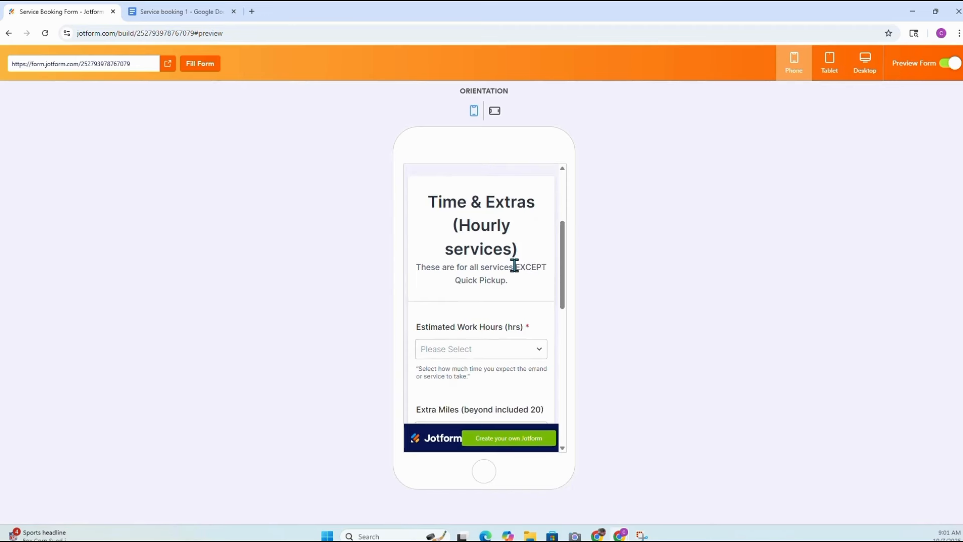
pyautogui.scroll(-2, 514, 266)
pyautogui.click(525, 249)
pyautogui.click(480, 282)
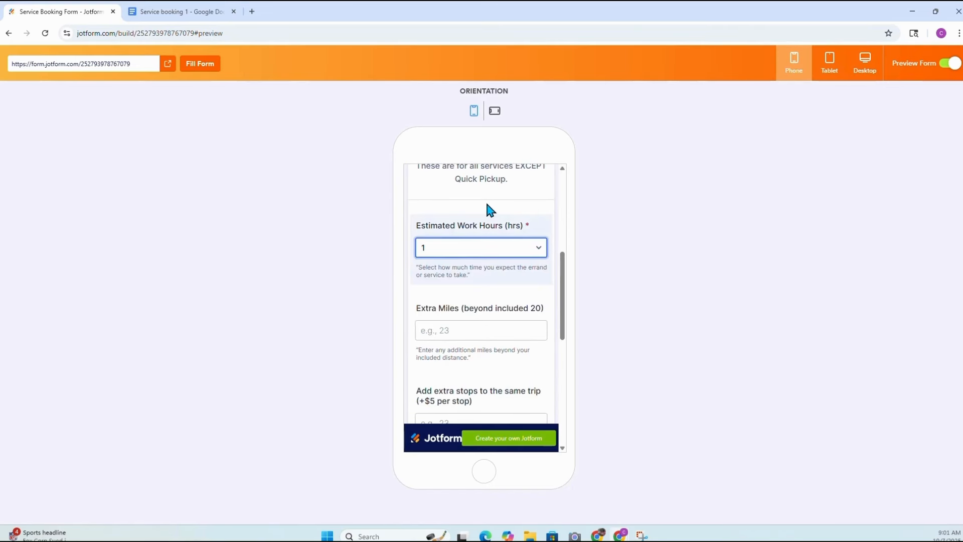
pyautogui.press('Tab')
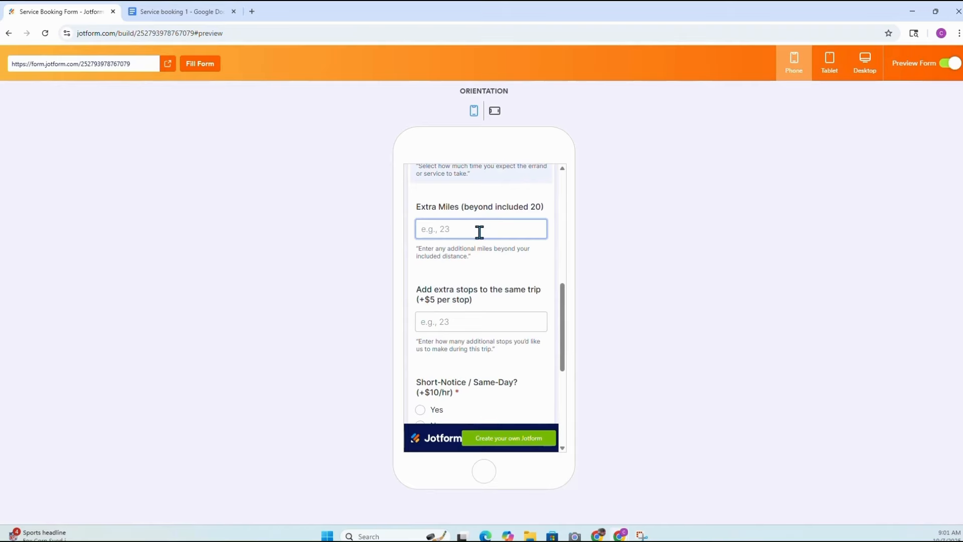
# Answer Yes to the short-notice and evening/weekend/holiday surcharges, then check the Estimated Total
pyautogui.scroll(-3, 476, 246)
pyautogui.click(420, 258)
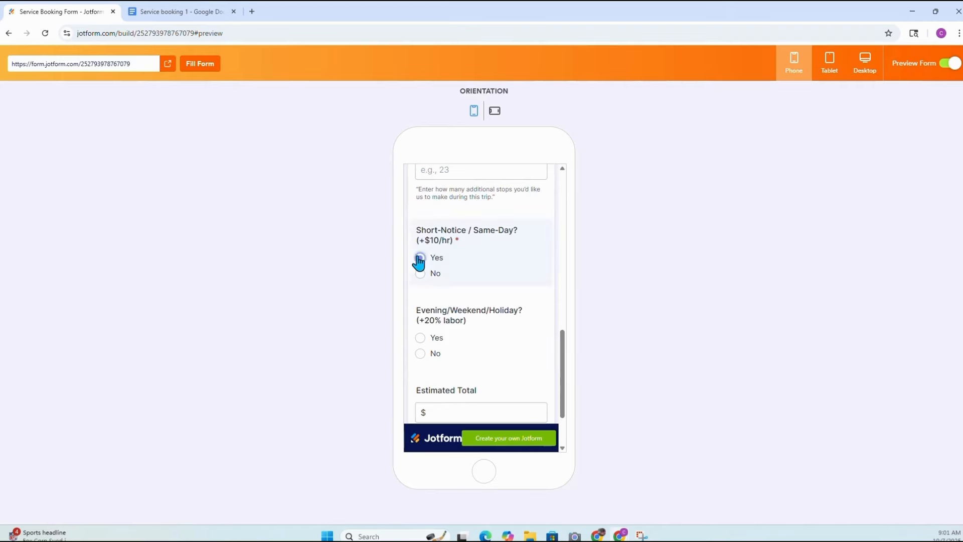
pyautogui.click(421, 339)
pyautogui.scroll(-2, 507, 293)
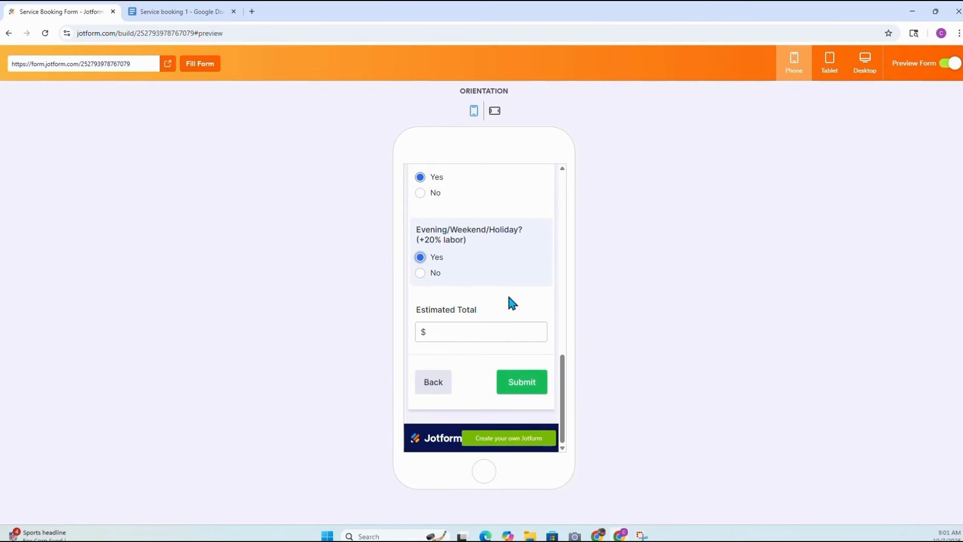
pyautogui.click(439, 331)
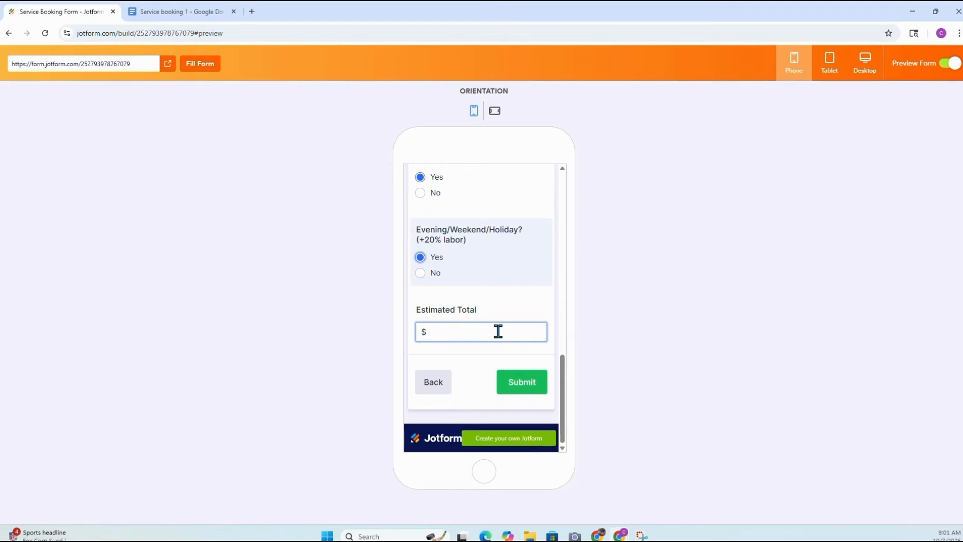
# Exit the preview and return to the form builder
pyautogui.click(950, 64)
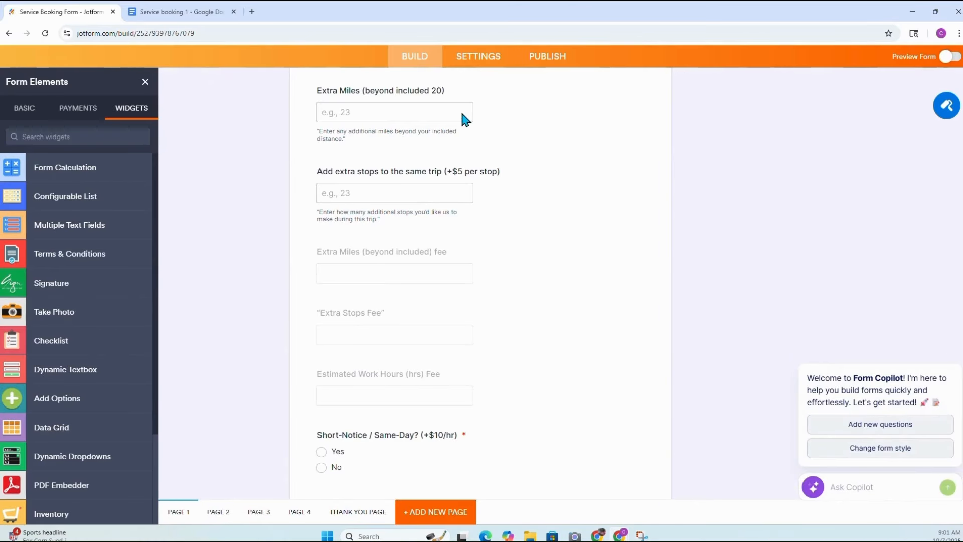
pyautogui.scroll(-5, 525, 285)
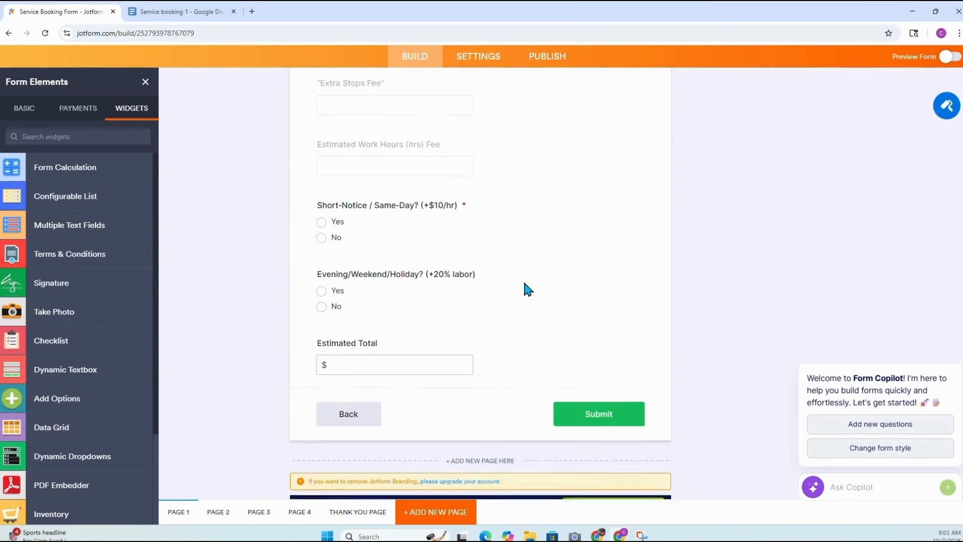
pyautogui.scroll(-1, 522, 278)
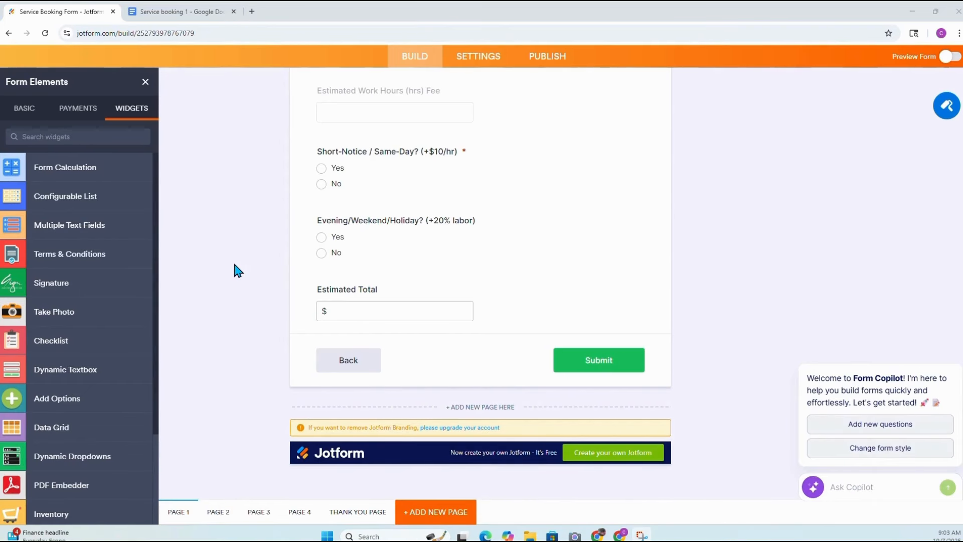
# Insert Page 5 after Time & Extras and add a Heading element to it
pyautogui.click(33, 108)
pyautogui.moveTo(43, 138); pyautogui.dragTo(44, 158)
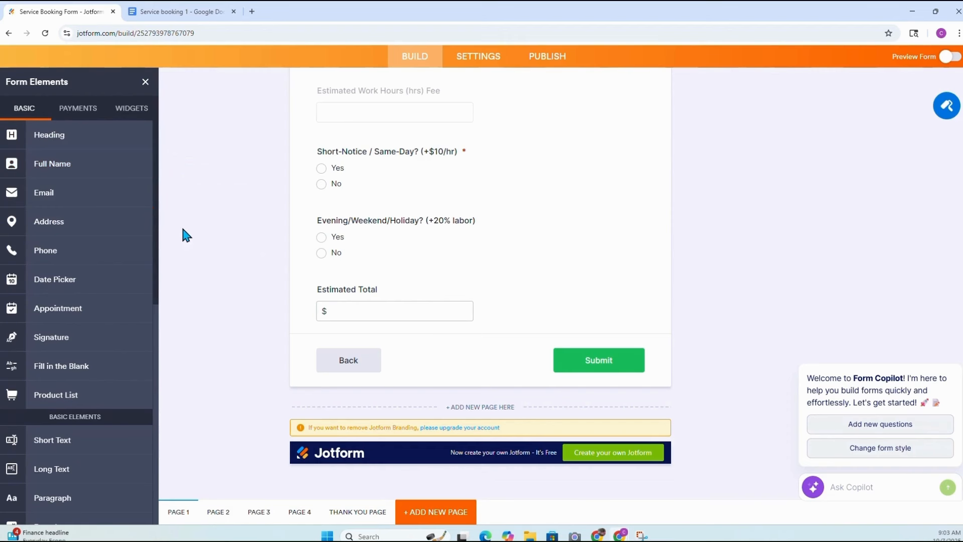
pyautogui.click(477, 408)
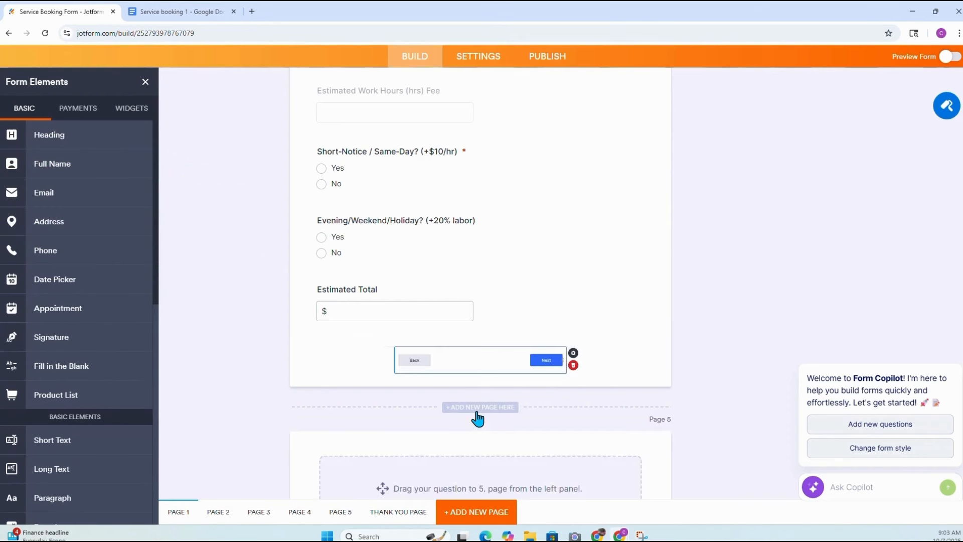
pyautogui.scroll(-4, 477, 419)
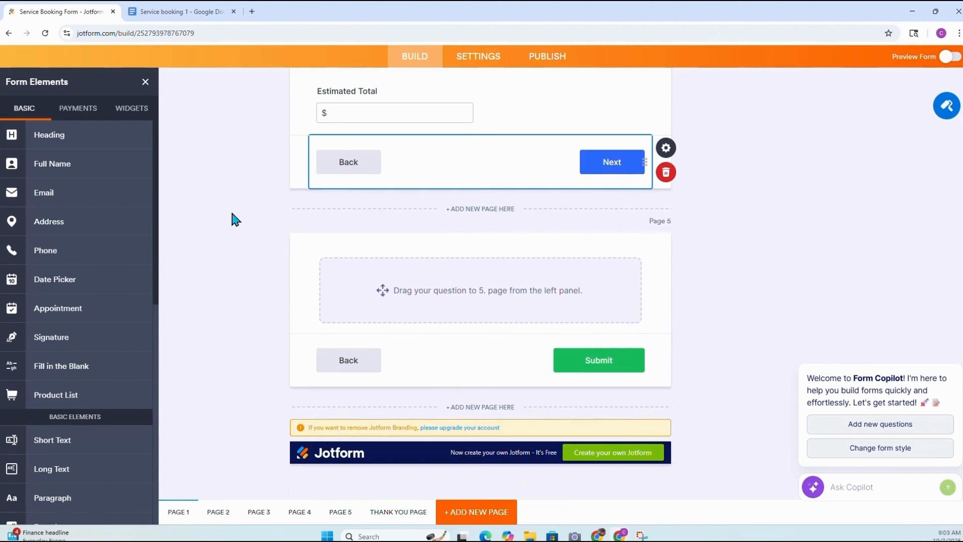
pyautogui.click(71, 138)
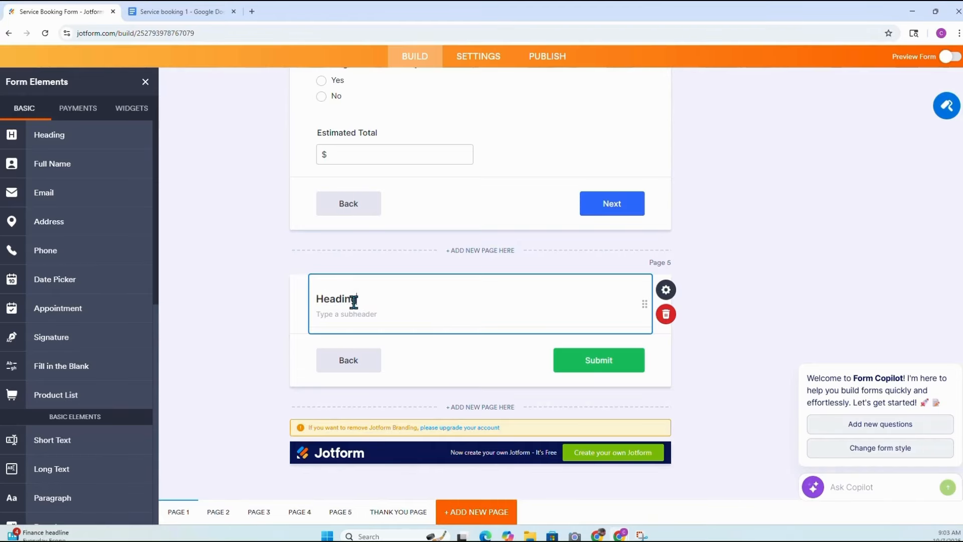
# Rename the heading to 'Scheduling' and add the best date-and-time subheader
pyautogui.click(278, 308)
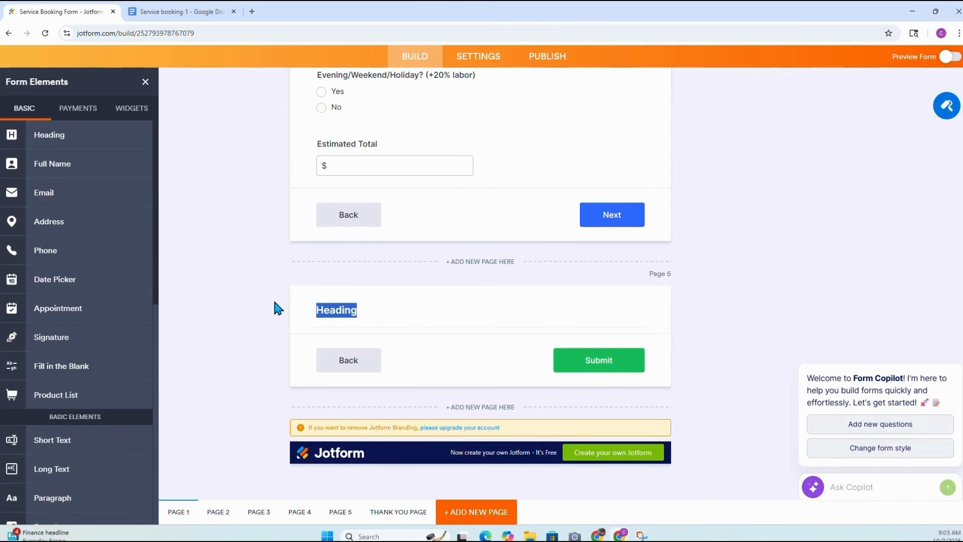
pyautogui.press('BackSpace')
pyautogui.write('Scheduling')
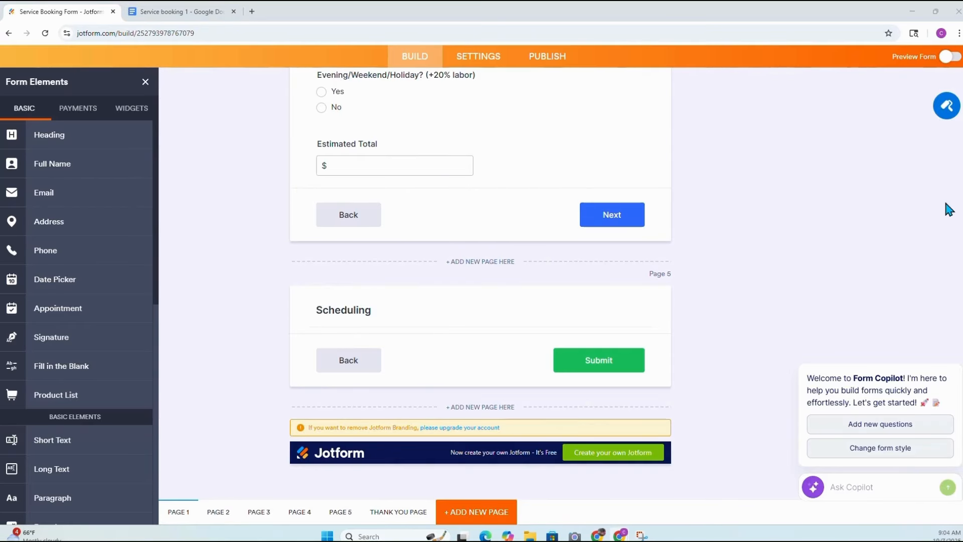
pyautogui.click(389, 313)
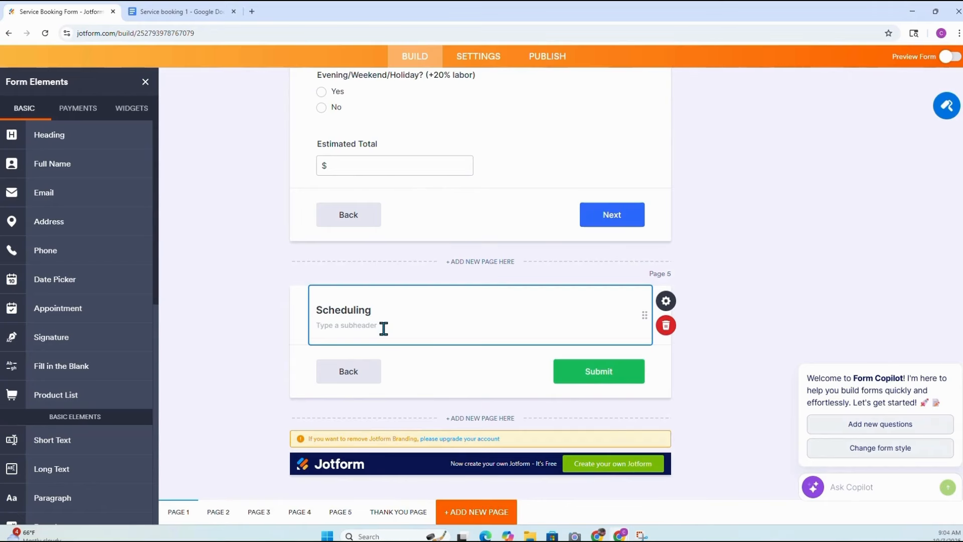
pyautogui.click(384, 329)
pyautogui.write('"Select the date and time that works best for your service."')
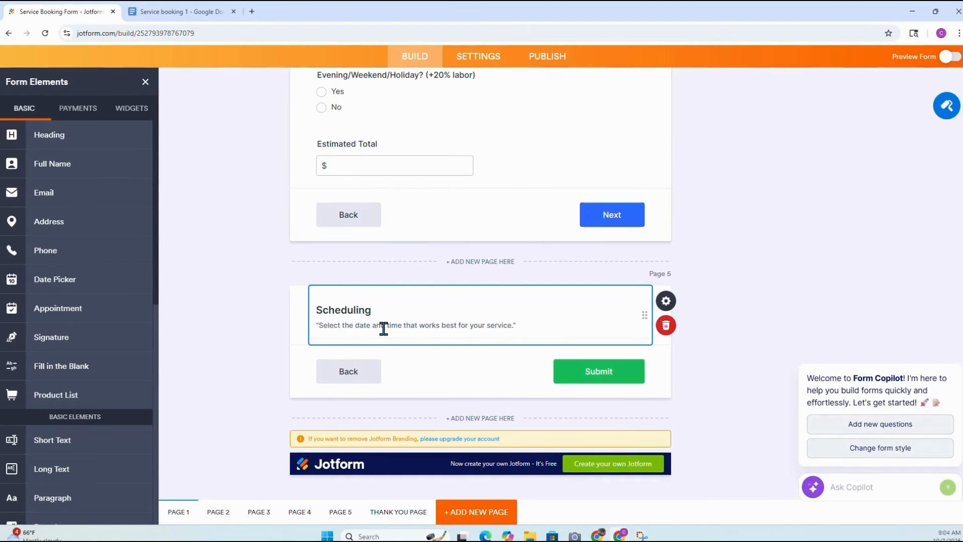
# Set the Scheduling heading to Large size with centre alignment
pyautogui.click(666, 302)
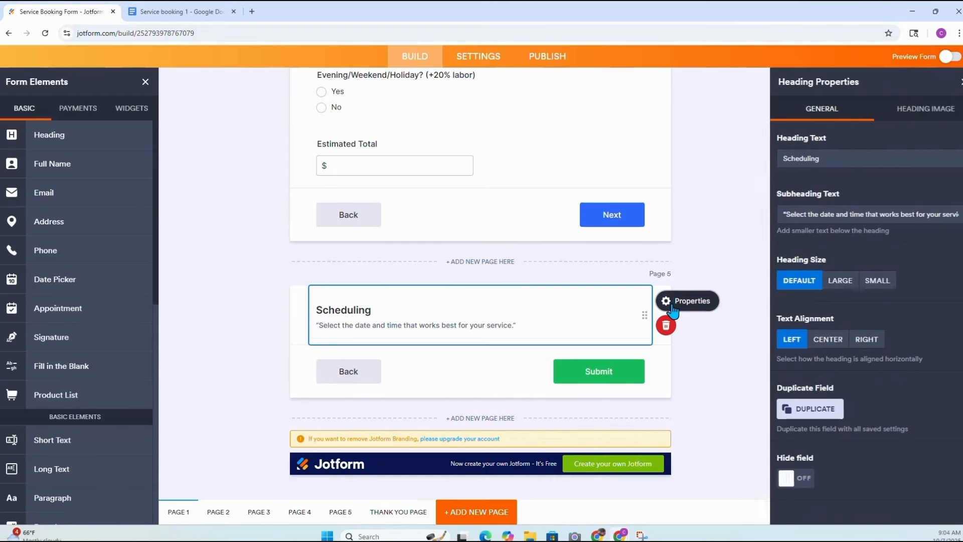
pyautogui.click(834, 285)
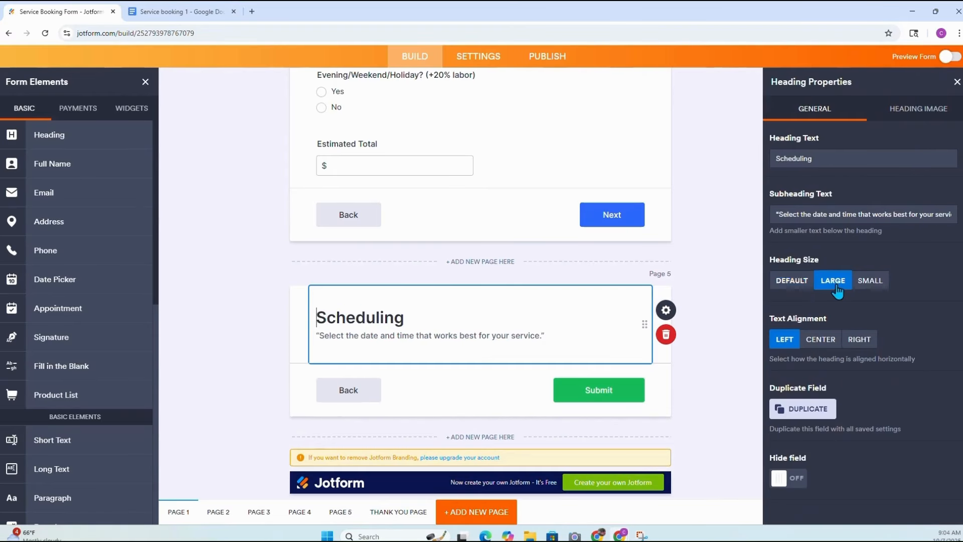
pyautogui.click(822, 346)
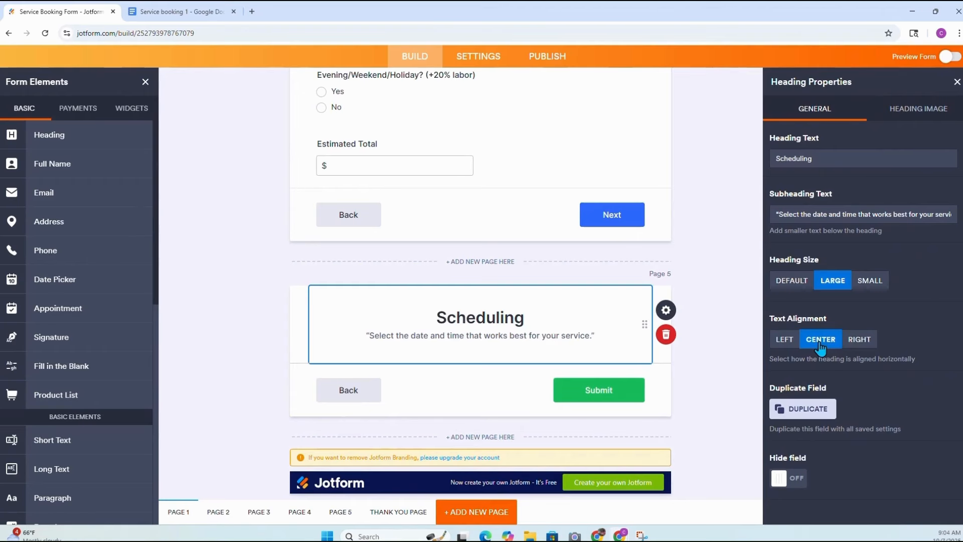
pyautogui.click(957, 83)
pyautogui.scroll(-1, 426, 215)
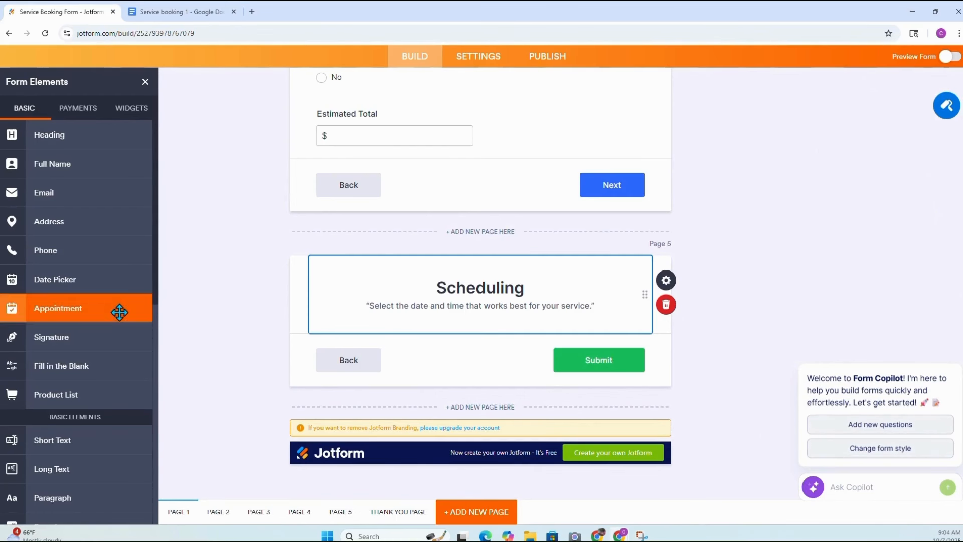
# Place an Appointment field below the Scheduling heading and open its properties
pyautogui.scroll(-3, 111, 260)
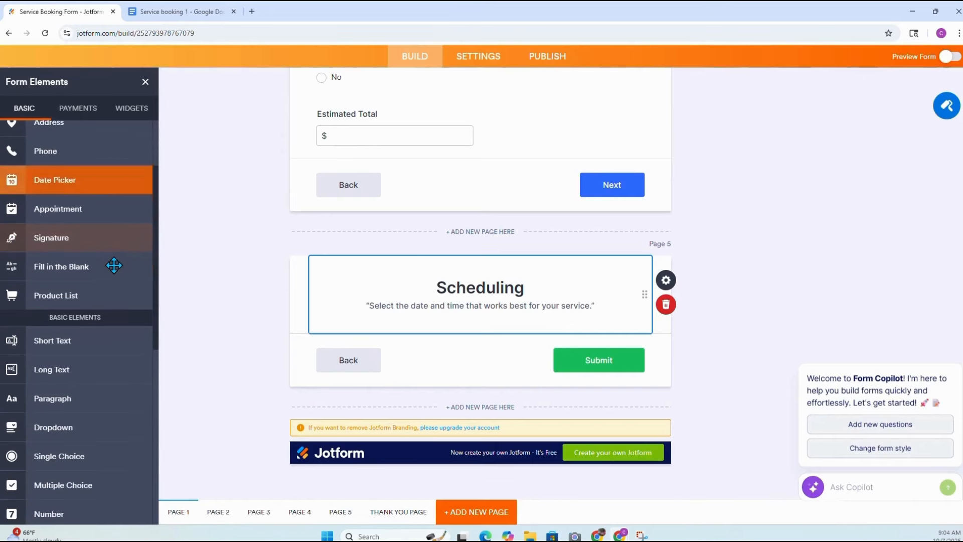
pyautogui.scroll(1, 114, 267)
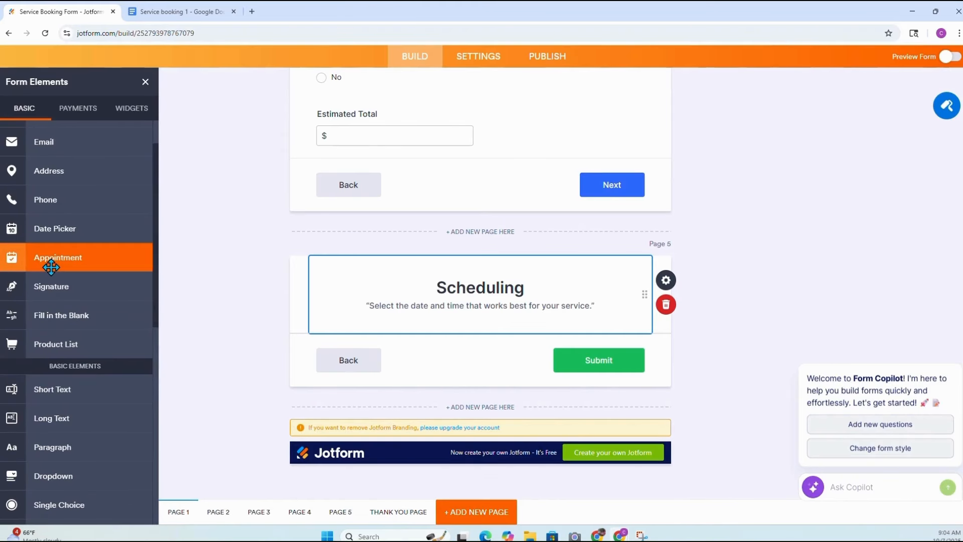
pyautogui.moveTo(51, 267); pyautogui.dragTo(366, 361)
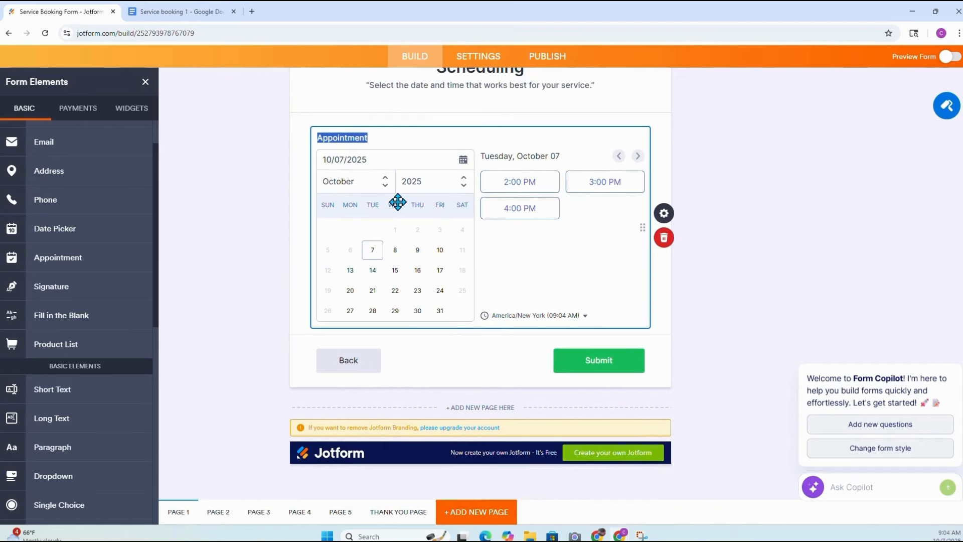
pyautogui.click(674, 219)
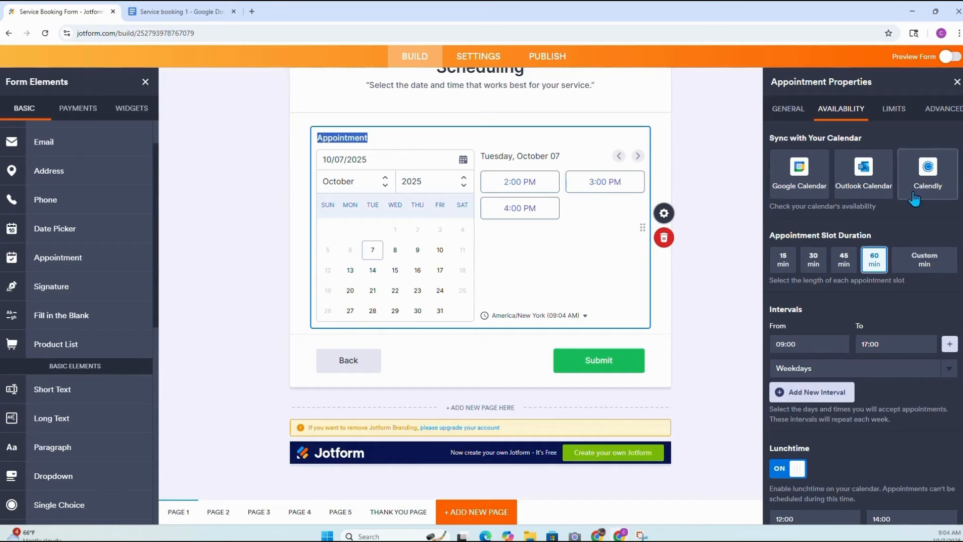
# Set the appointment availability interval from 5:00 to 22:00
pyautogui.scroll(-1, 781, 296)
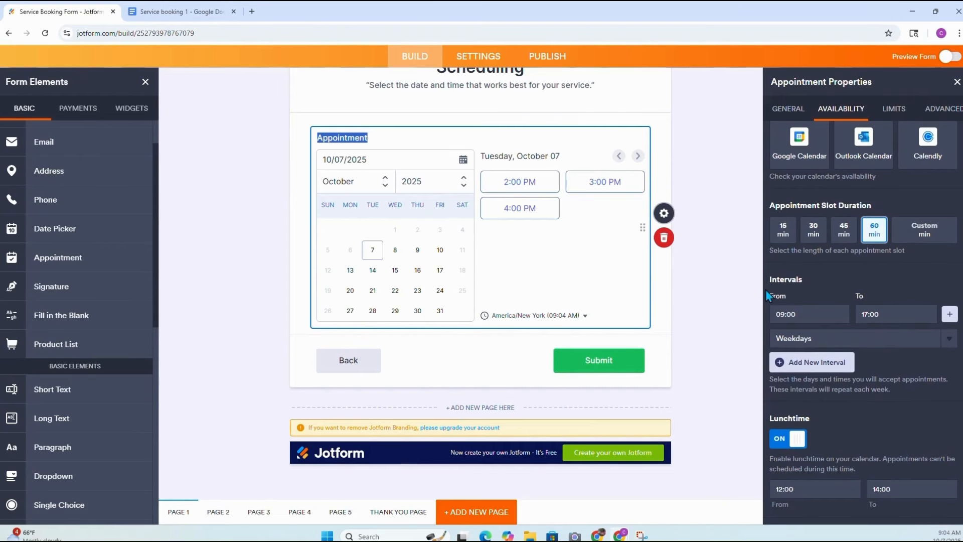
pyautogui.click(834, 319)
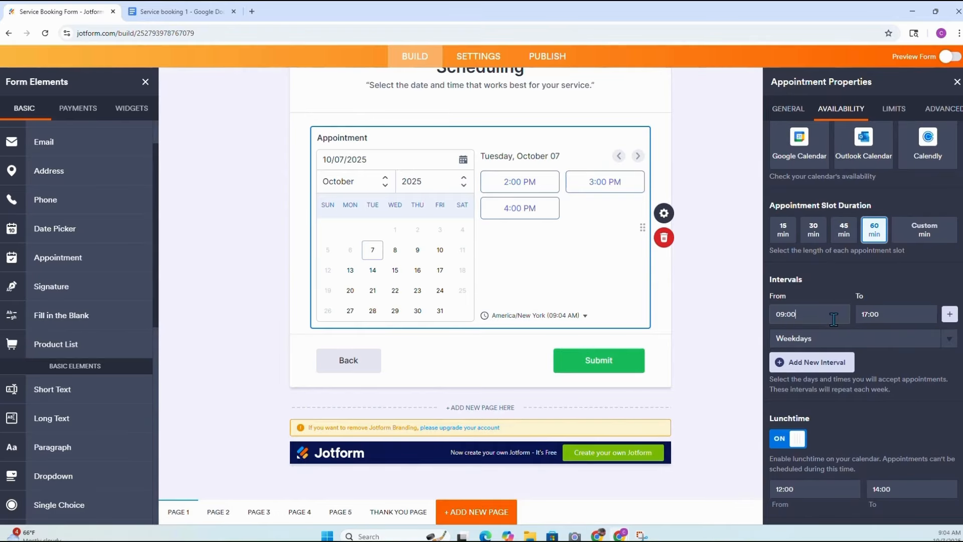
pyautogui.click(790, 360)
pyautogui.click(791, 359)
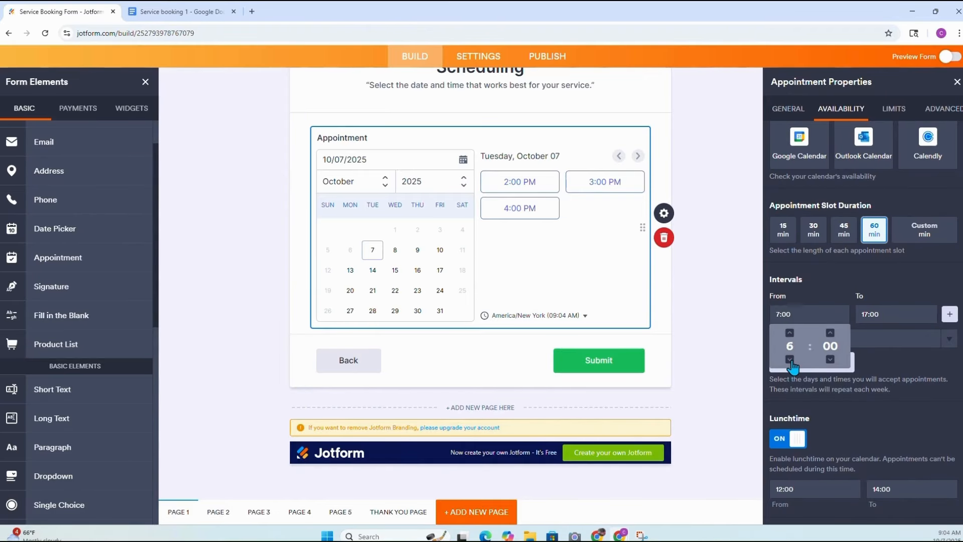
pyautogui.click(790, 359)
pyautogui.click(924, 313)
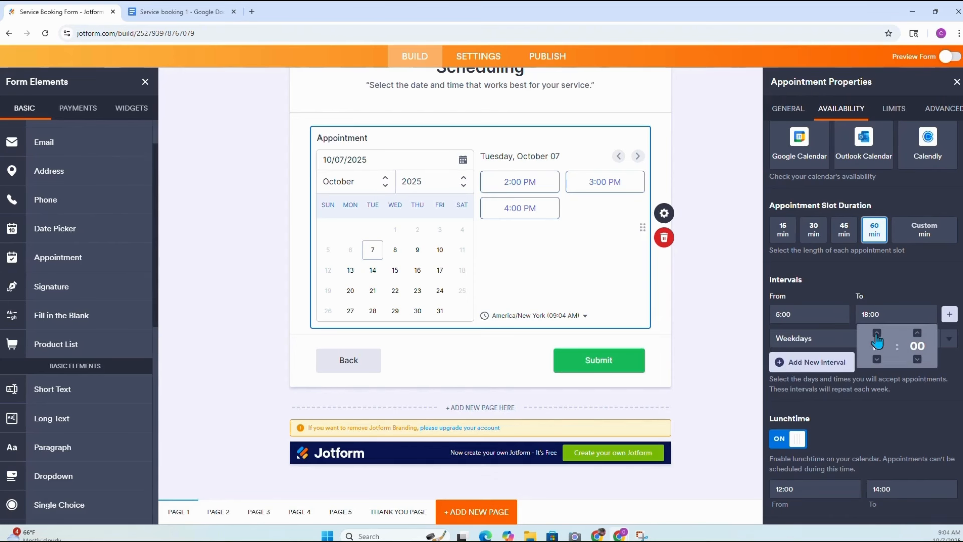
pyautogui.click(877, 333)
pyautogui.click(877, 333)
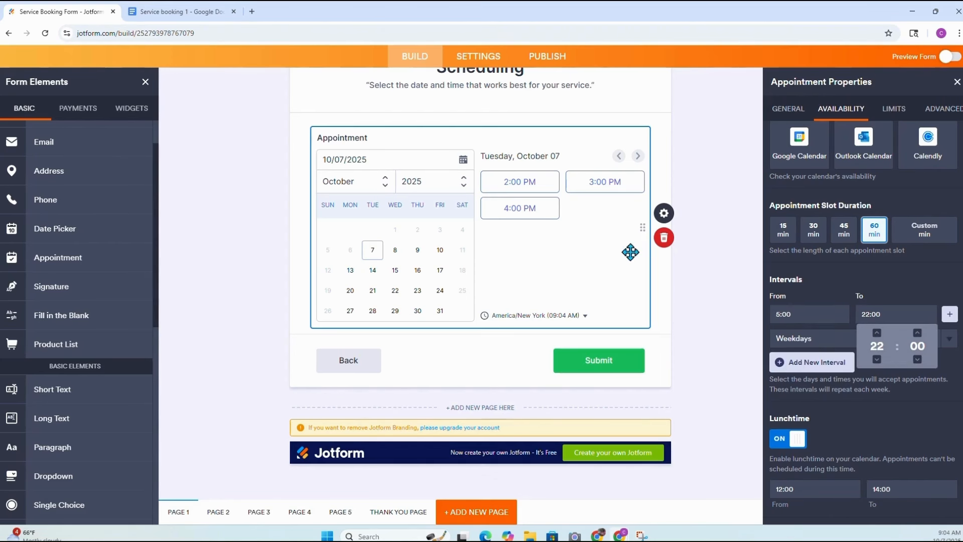
pyautogui.click(744, 325)
pyautogui.click(741, 322)
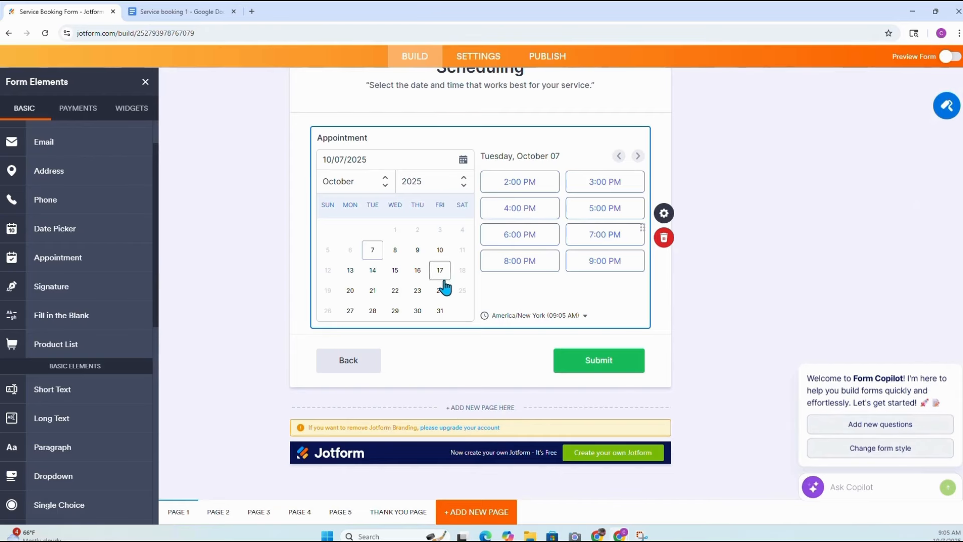
# Turn off the lunchtime break in the appointment availability
pyautogui.click(689, 218)
pyautogui.scroll(-1, 837, 266)
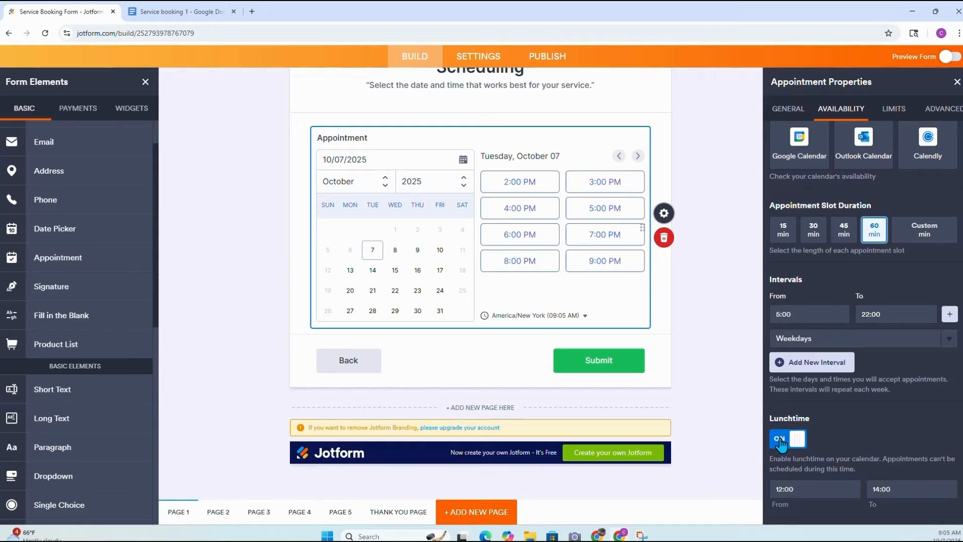
pyautogui.click(806, 489)
pyautogui.click(790, 489)
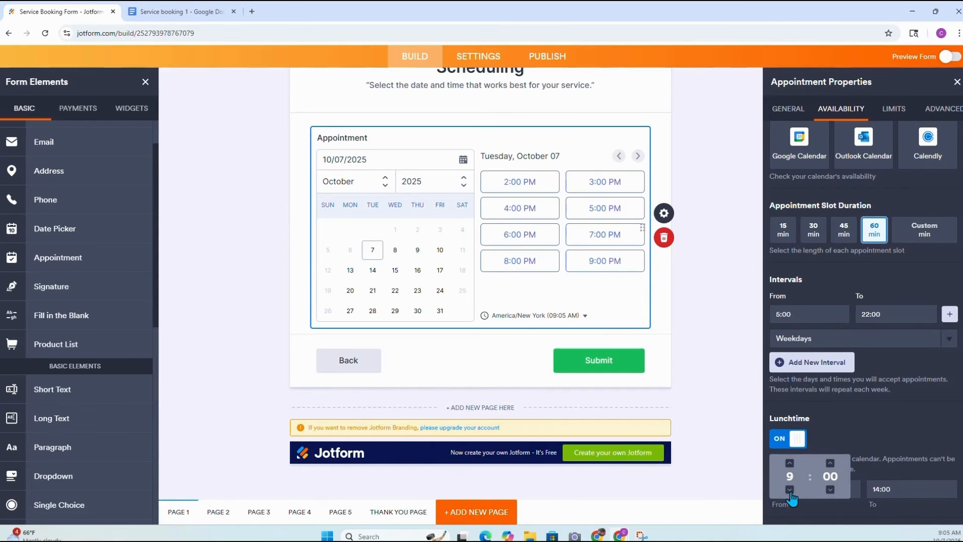
pyautogui.click(787, 442)
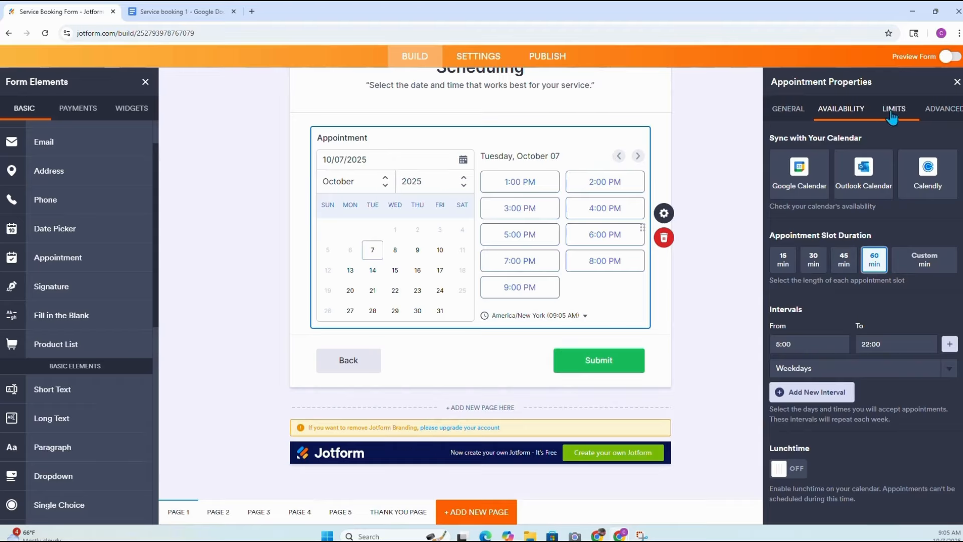
# Turn on reminder emails and start the calendar week on Monday
pyautogui.click(933, 115)
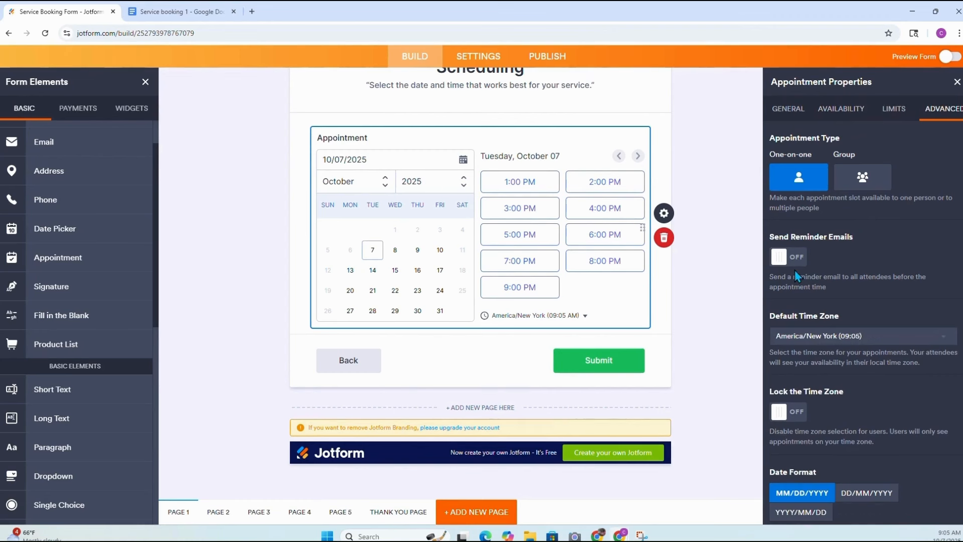
pyautogui.click(782, 259)
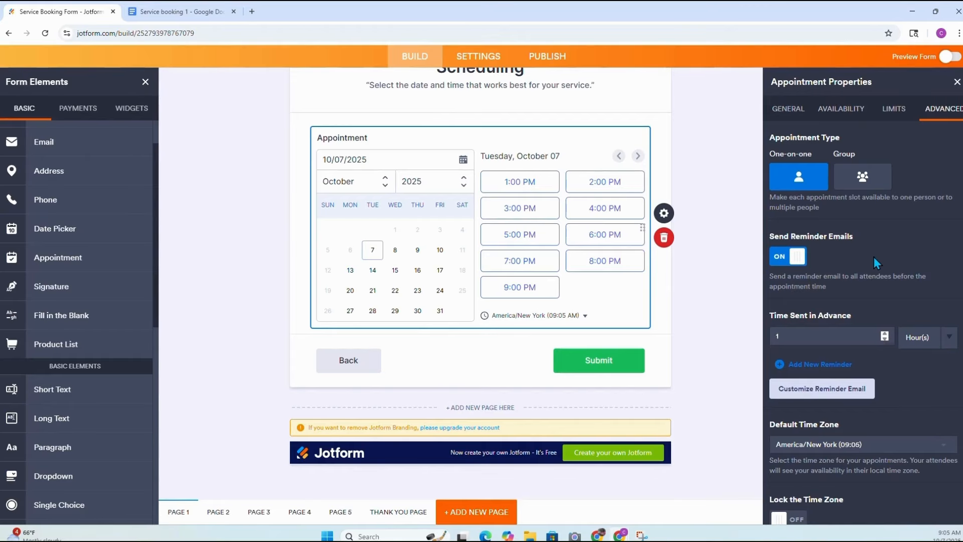
pyautogui.scroll(-4, 874, 256)
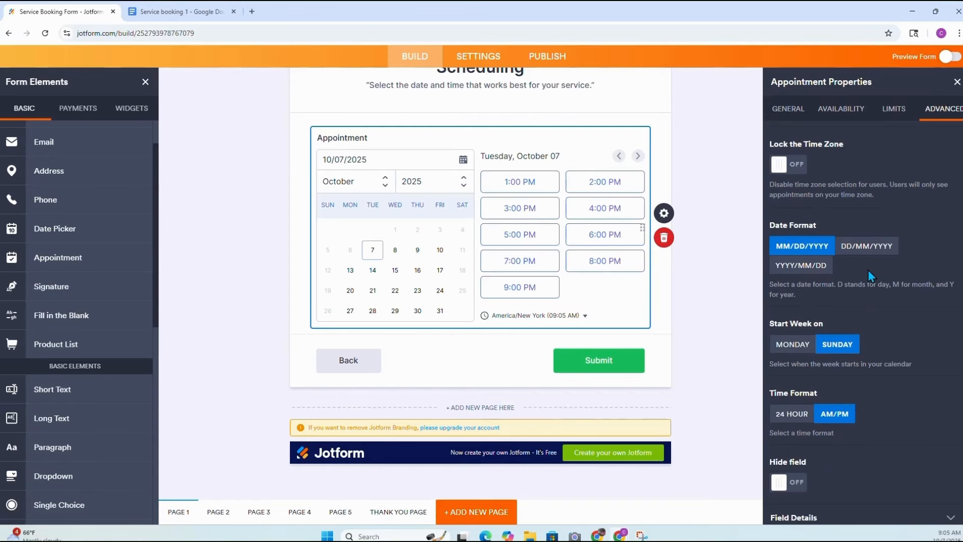
pyautogui.scroll(-1, 868, 273)
pyautogui.click(791, 331)
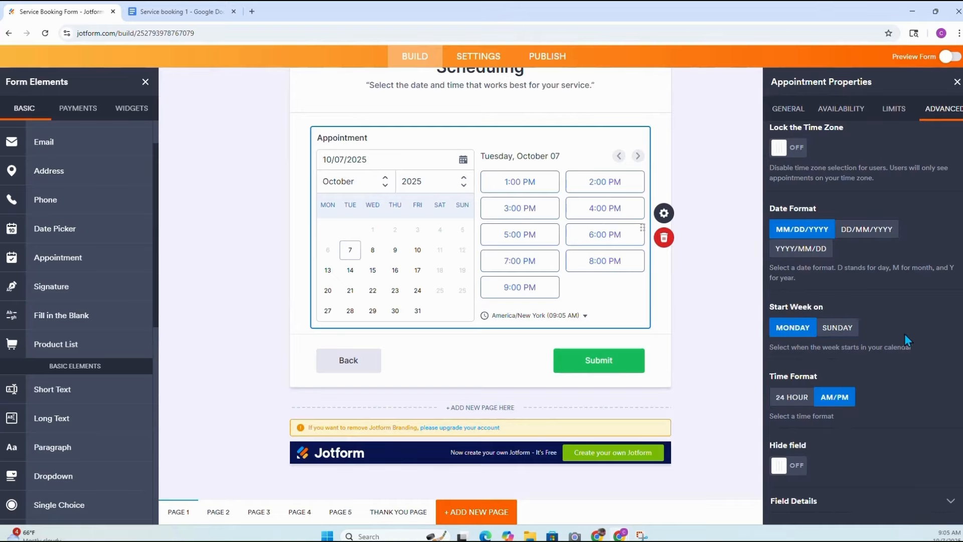
pyautogui.scroll(5, 904, 333)
# Make the Appointment field required and close its properties
pyautogui.click(841, 108)
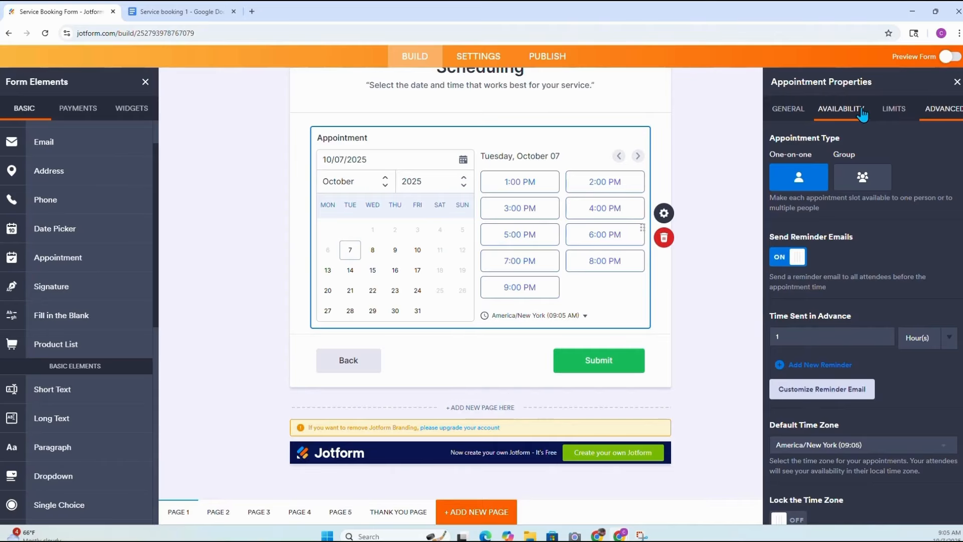
pyautogui.click(788, 108)
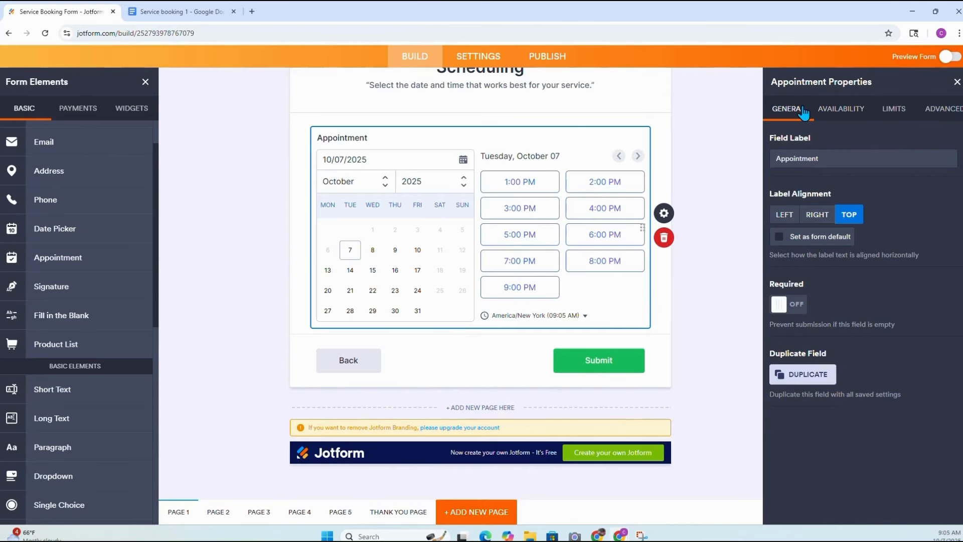
pyautogui.click(776, 305)
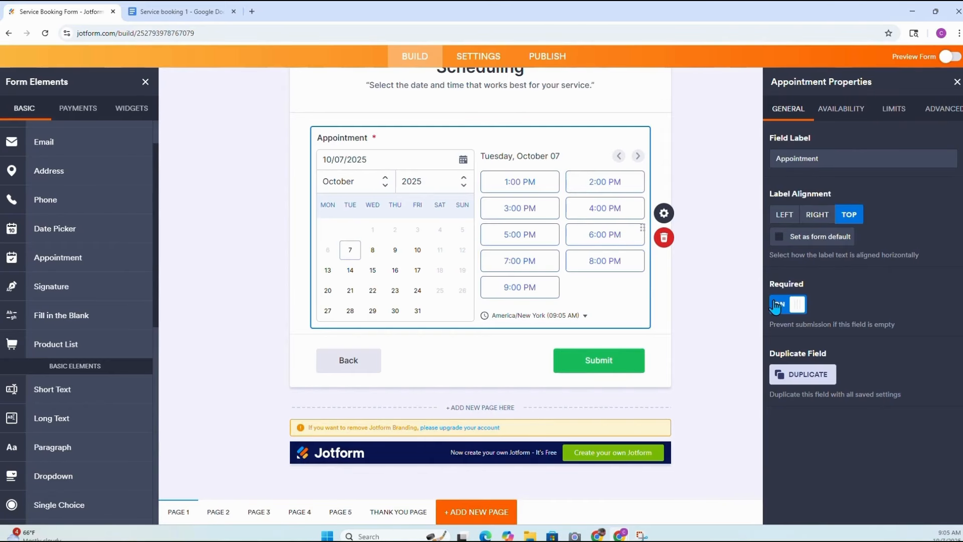
pyautogui.click(956, 84)
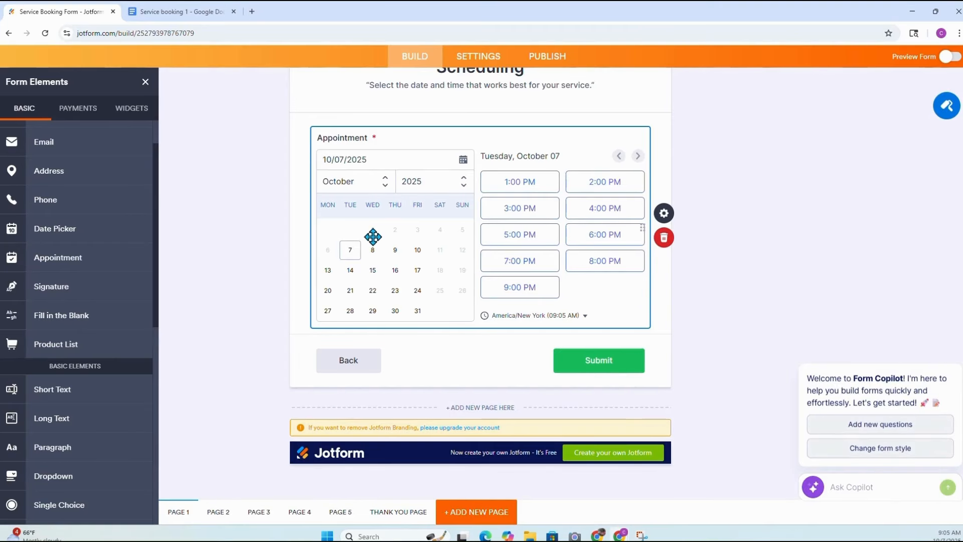
# Create Page 6 after Scheduling and drop a Heading element onto it
pyautogui.click(480, 407)
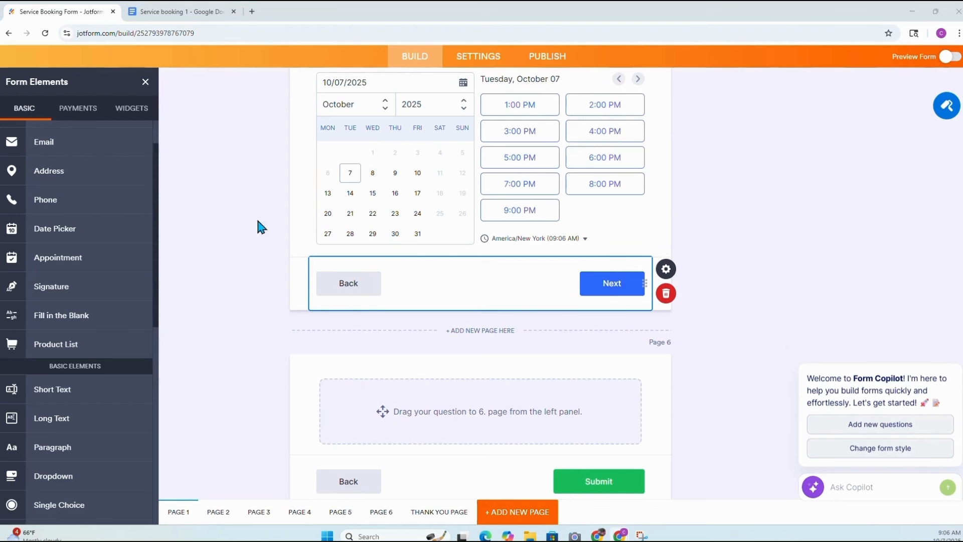
pyautogui.scroll(2, 95, 178)
pyautogui.moveTo(61, 140); pyautogui.dragTo(439, 396)
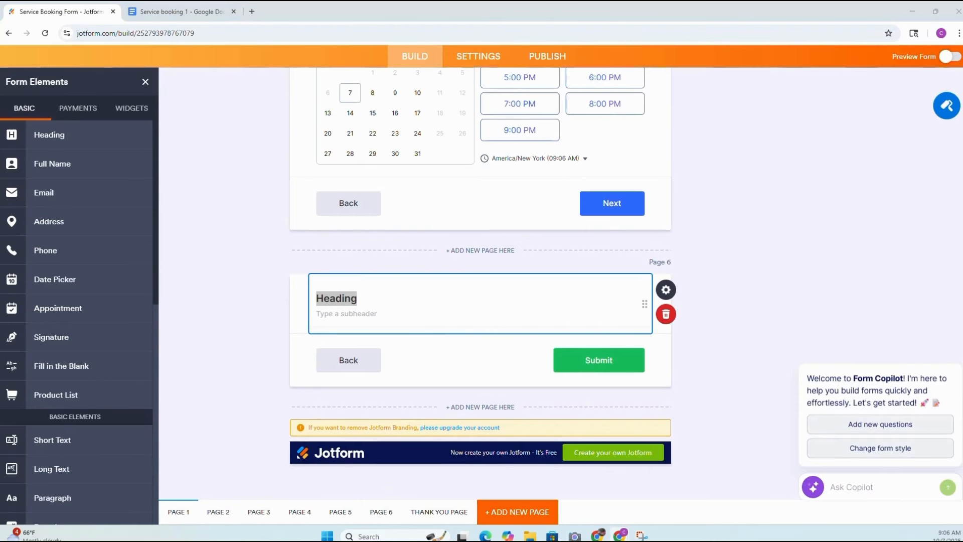
# Title the Page 6 heading 'Service Agreement & Signature'
pyautogui.click(354, 298)
pyautogui.moveTo(355, 299); pyautogui.dragTo(305, 297)
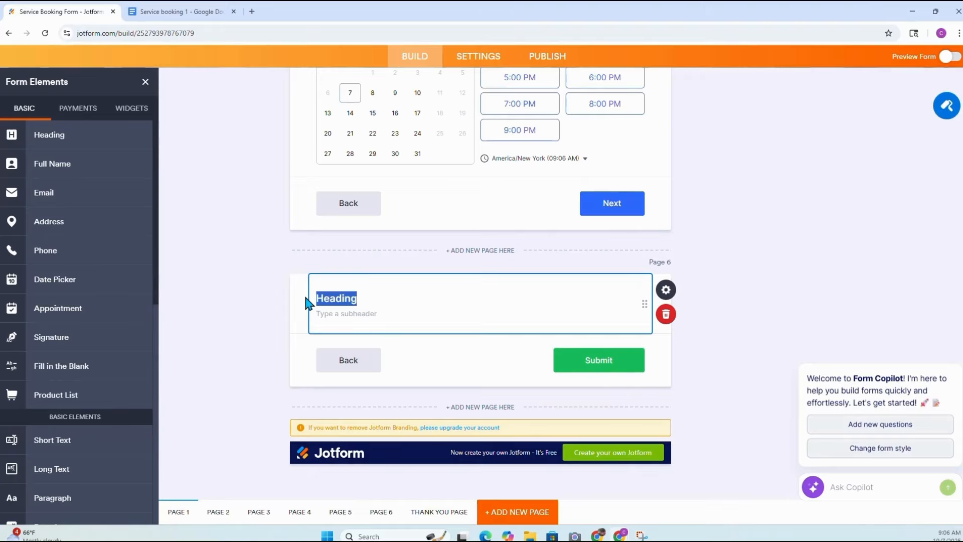
pyautogui.press('BackSpace')
pyautogui.write('Service Agreement & Signature')
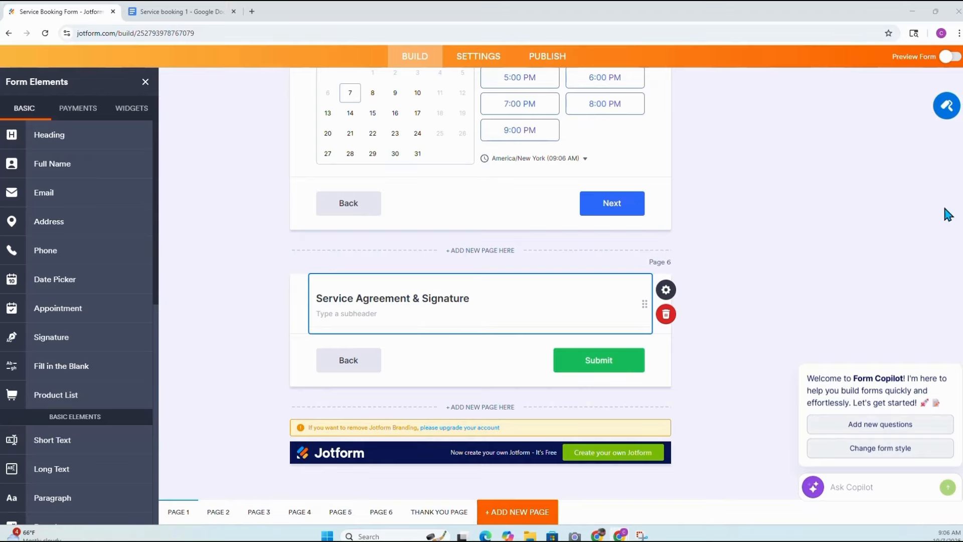
# Paste the review-service-policies sentence into the heading's subheader
pyautogui.click(370, 322)
pyautogui.rightClick(371, 319)
pyautogui.click(394, 200)
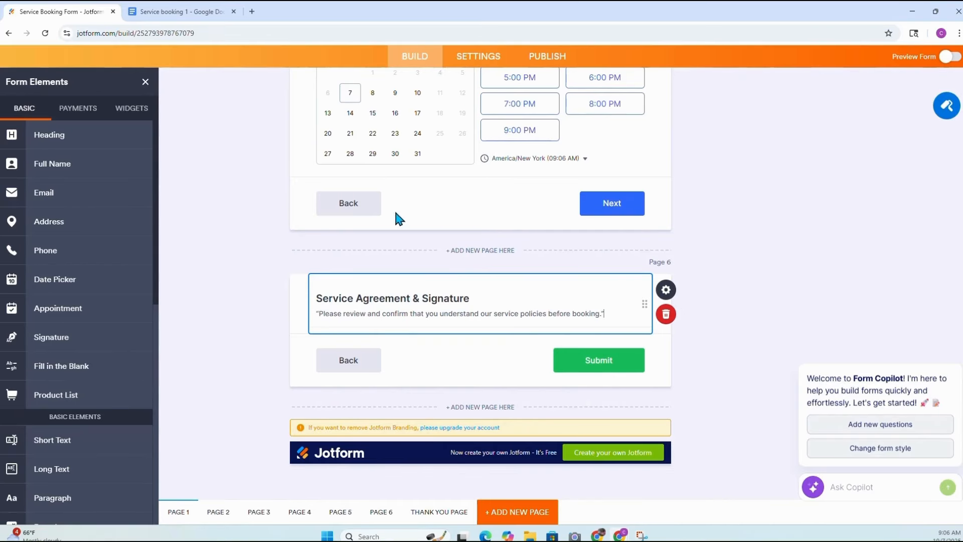
pyautogui.click(663, 292)
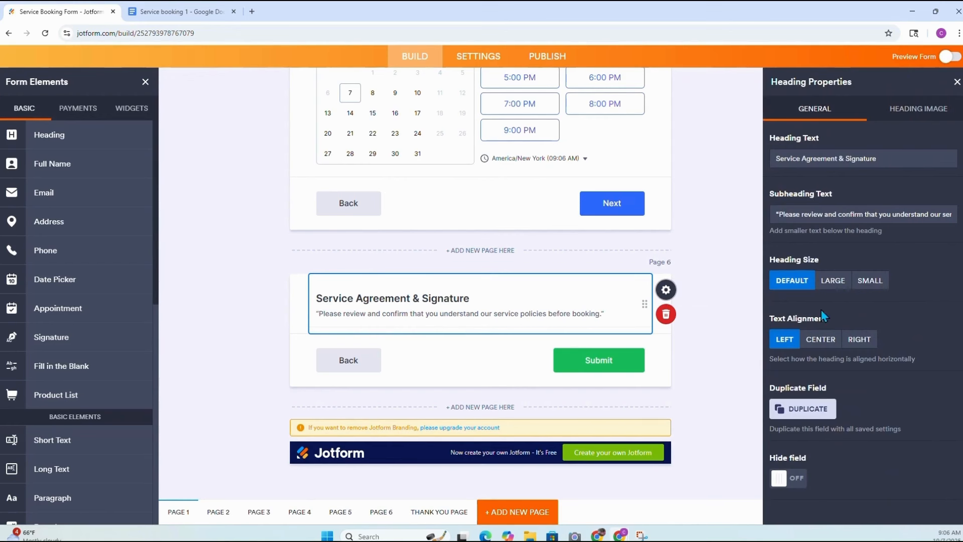
# Centre-align the Service Agreement heading at default size and close its properties
pyautogui.click(820, 338)
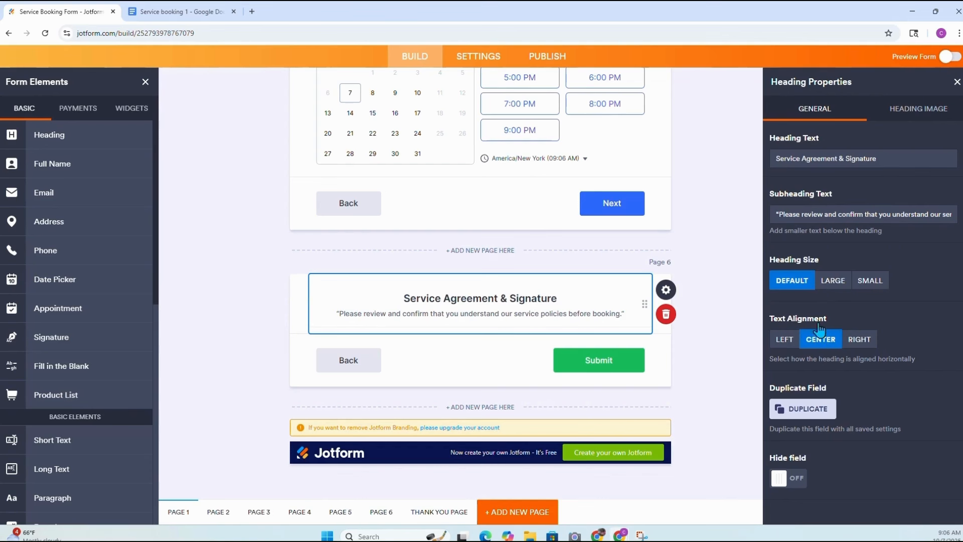
pyautogui.click(830, 282)
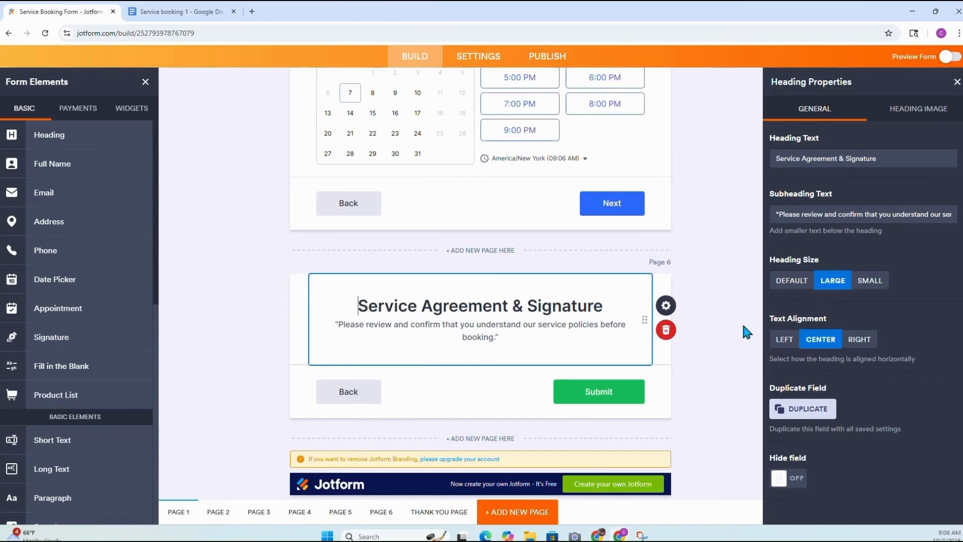
pyautogui.click(791, 282)
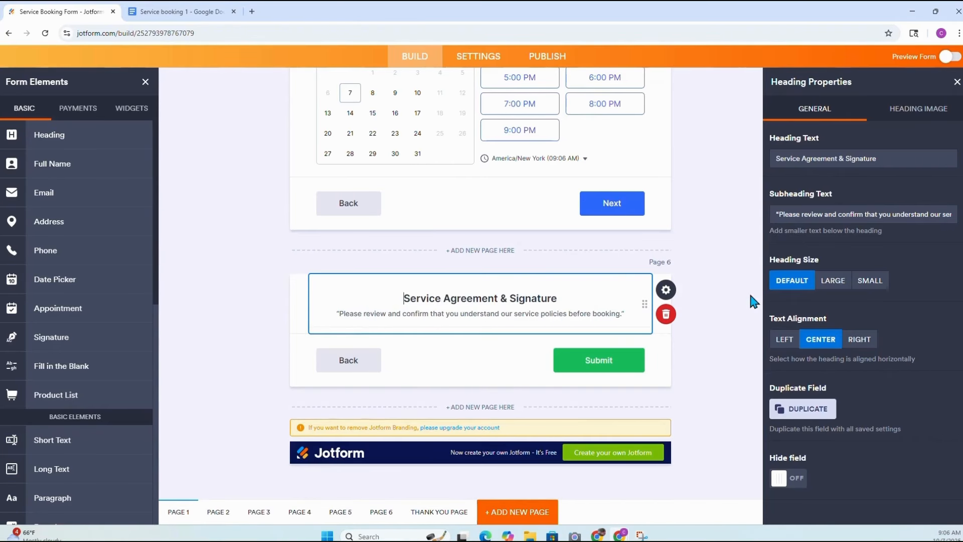
pyautogui.click(957, 82)
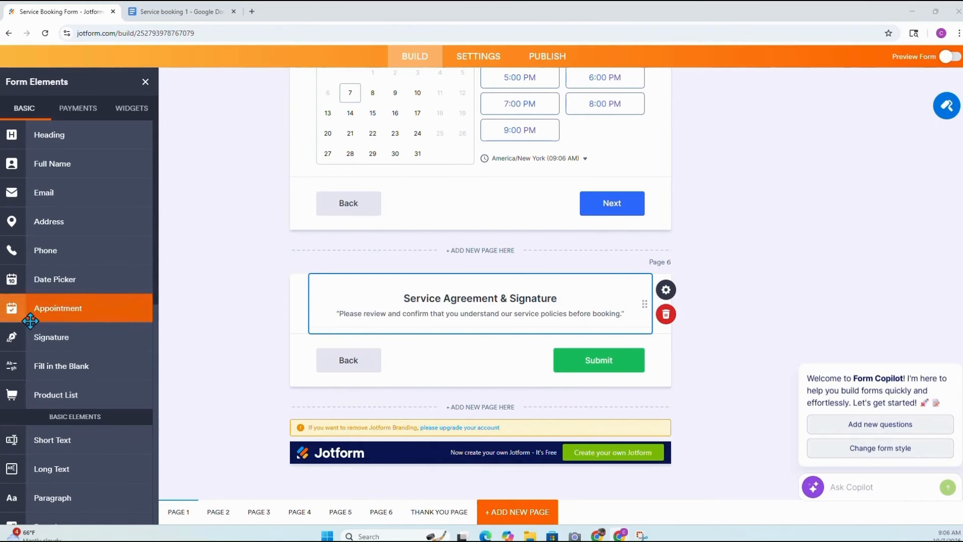
# Add a Section Collapse to Page 6 titled 'Review & Sign Your Service Agreement'
pyautogui.scroll(-4, 100, 326)
pyautogui.scroll(-5, 104, 329)
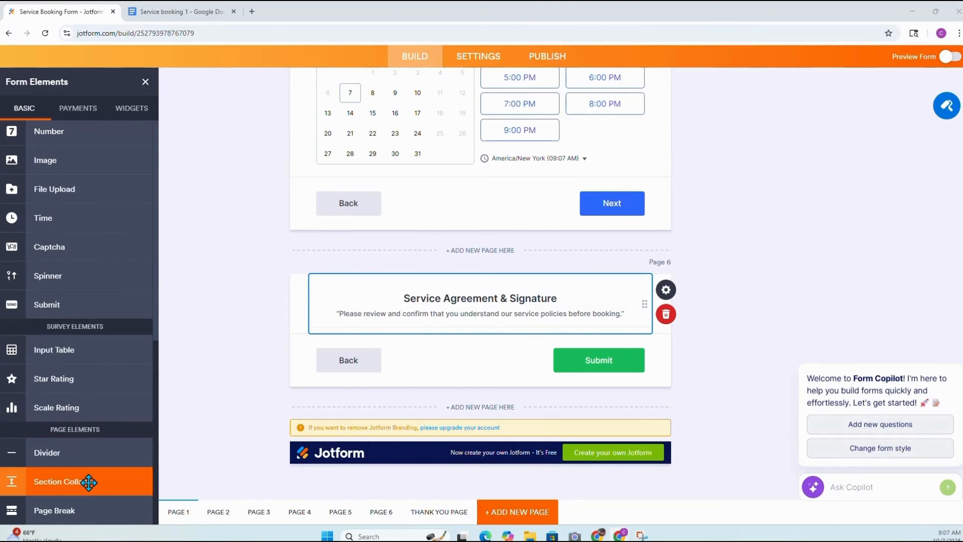
pyautogui.moveTo(89, 482); pyautogui.dragTo(415, 366)
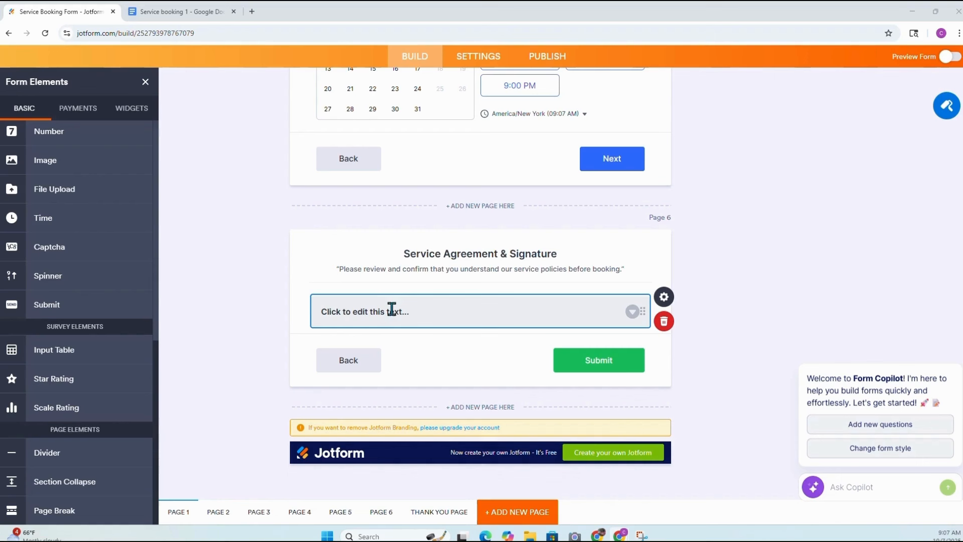
pyautogui.click(409, 311)
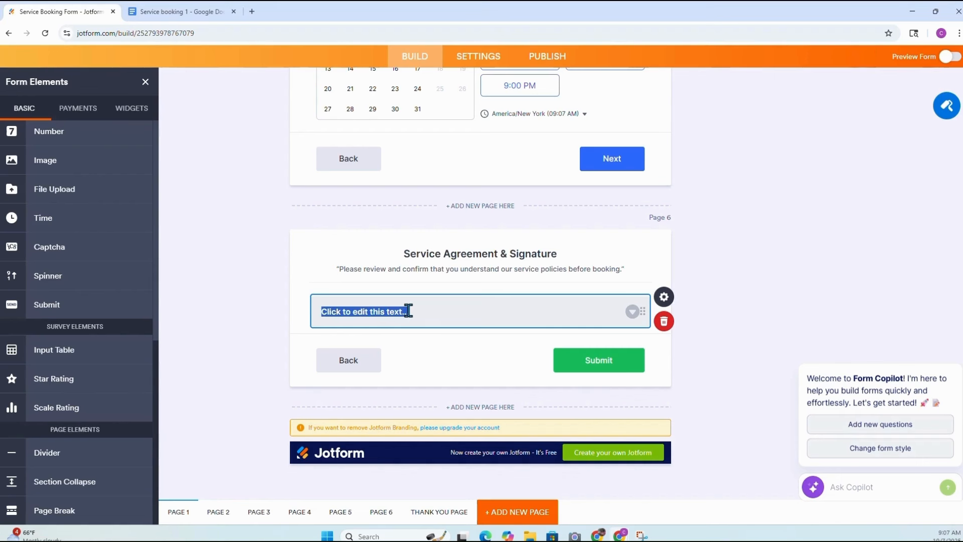
pyautogui.press('BackSpace')
pyautogui.write('Review & Sign Your Service Agreement')
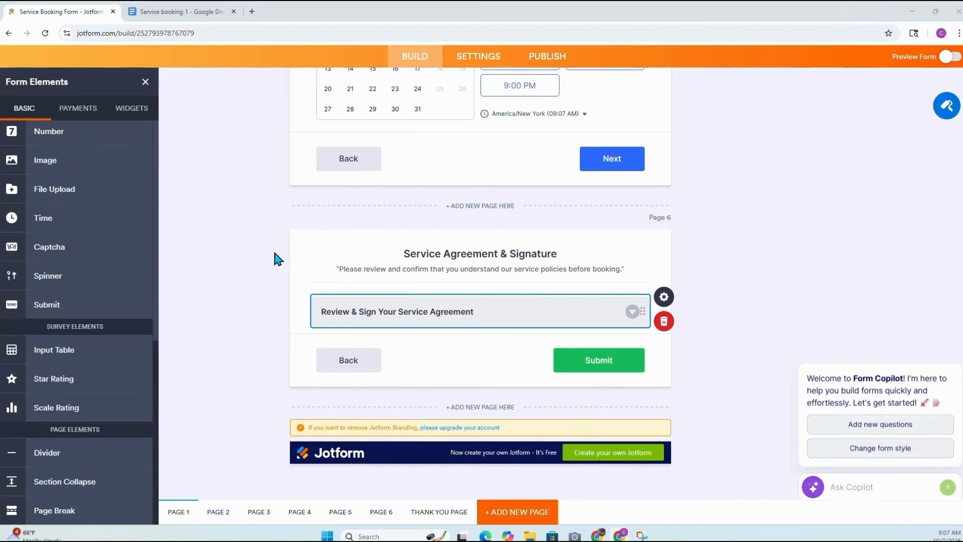
pyautogui.scroll(4, 103, 291)
pyautogui.scroll(1, 103, 291)
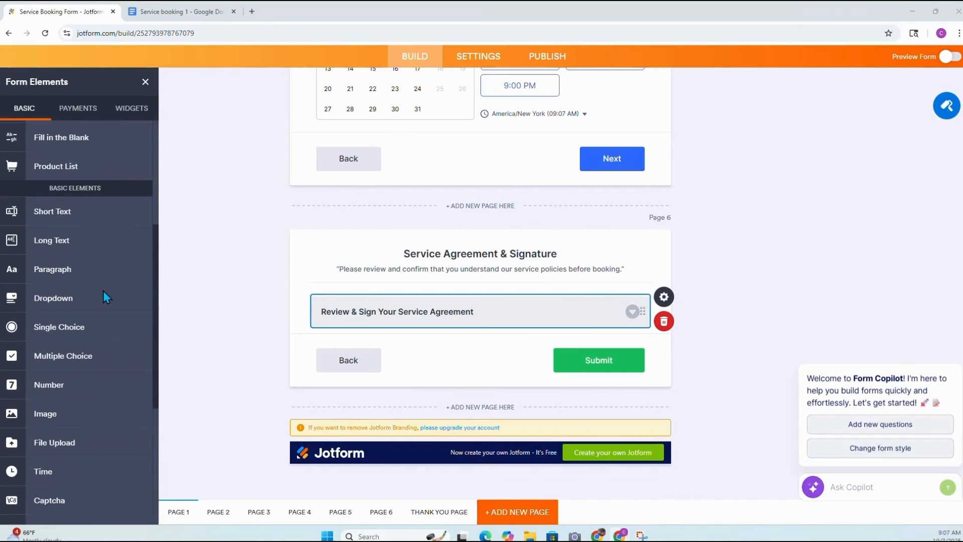
pyautogui.scroll(1, 103, 297)
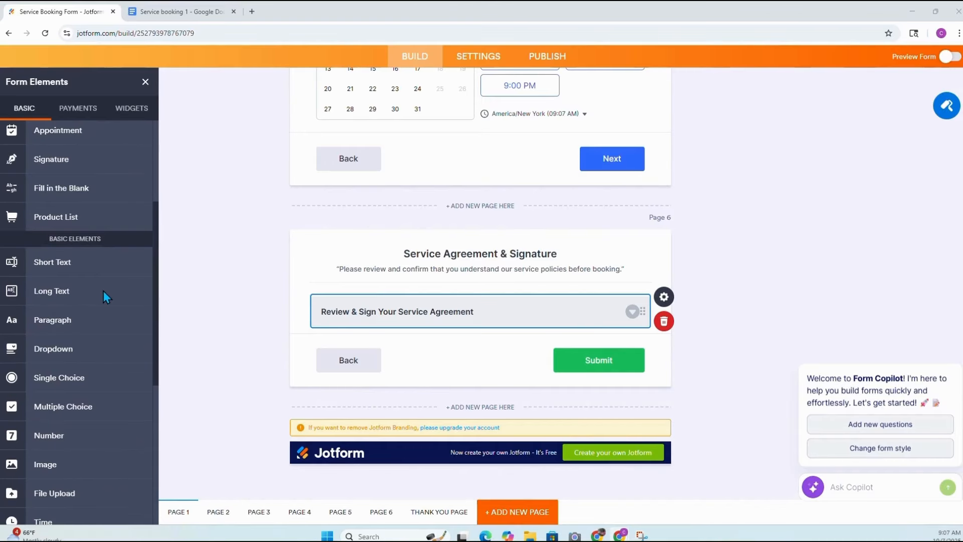
# Place a Paragraph under Review & Sign and paste in the General Service Agreement (Website & App) text
pyautogui.moveTo(82, 320); pyautogui.dragTo(419, 359)
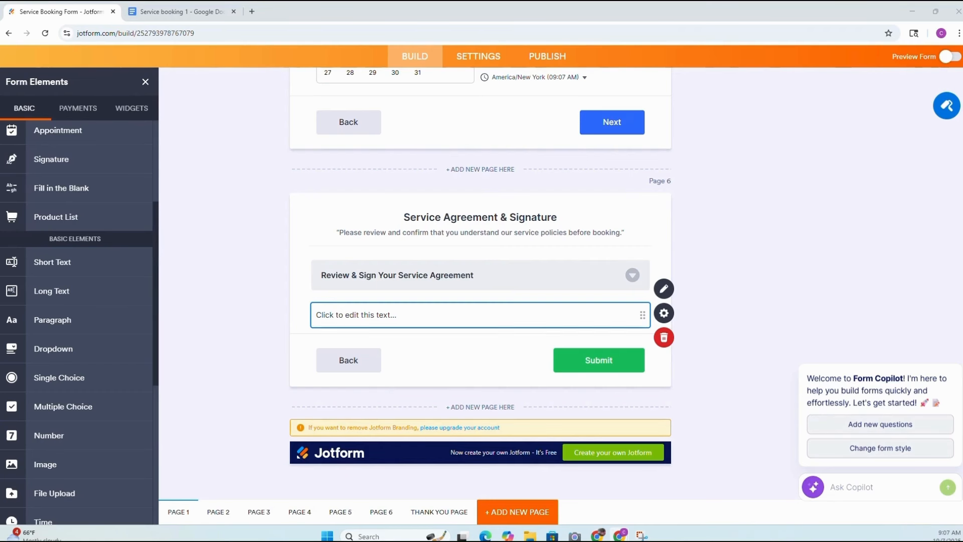
pyautogui.click(664, 289)
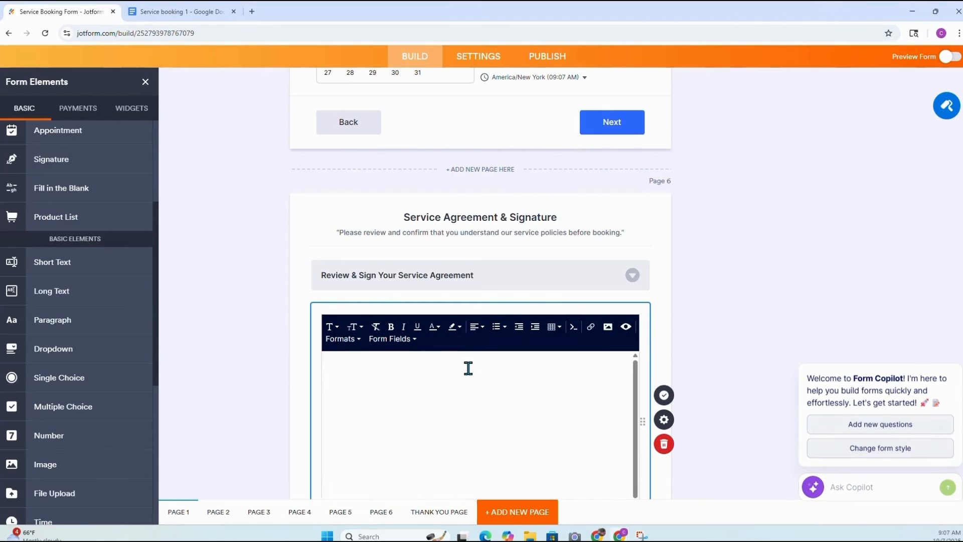
pyautogui.hotkey('ctrl', 'v')
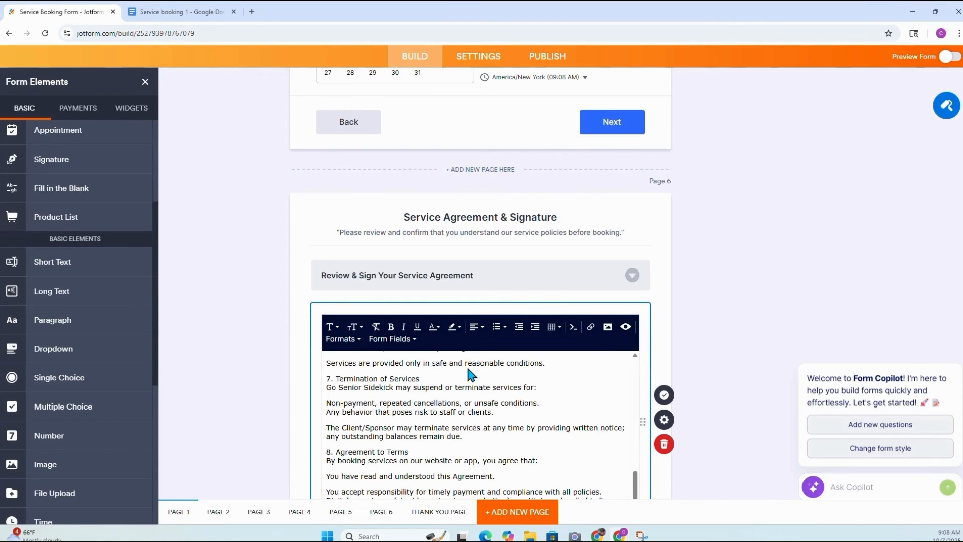
pyautogui.scroll(-4, 472, 362)
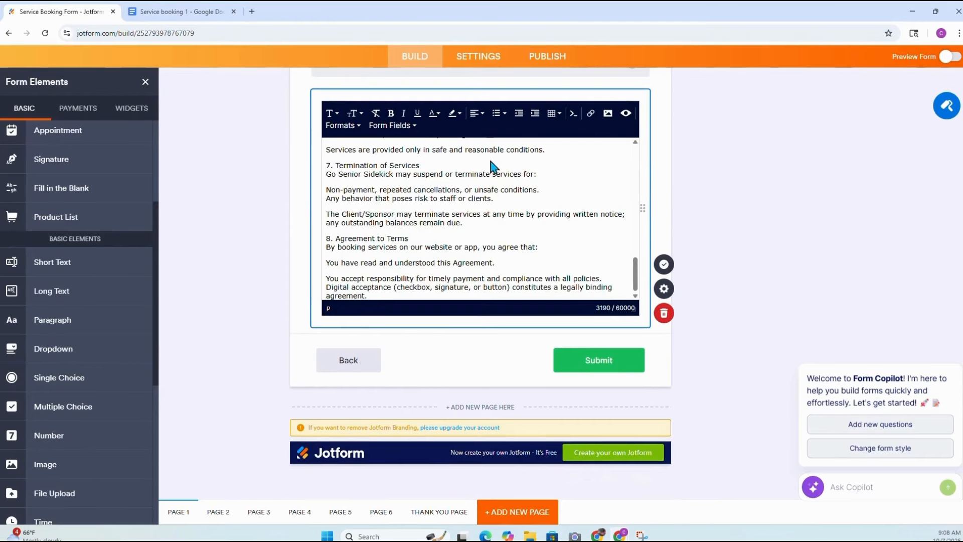
pyautogui.scroll(15, 490, 167)
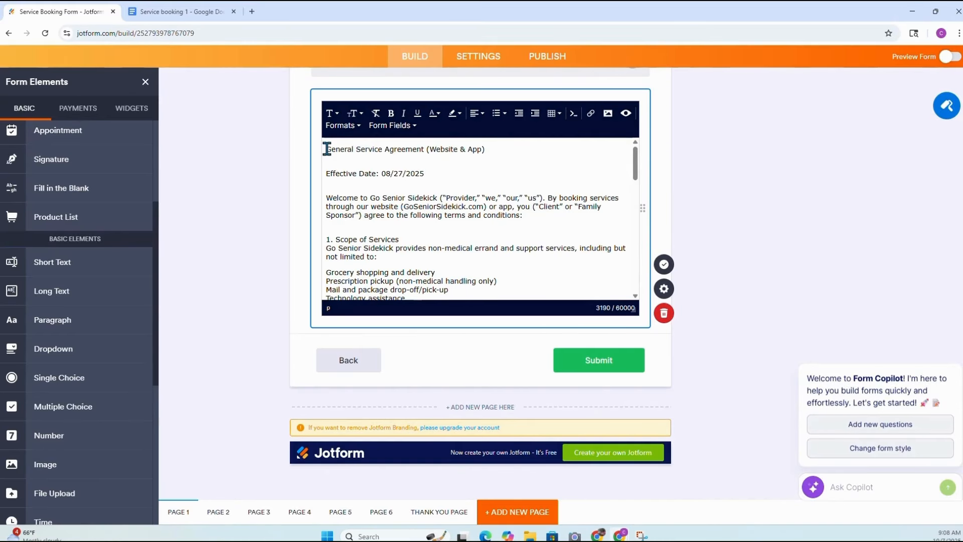
# Make the agreement title a bold, centred Heading 3
pyautogui.moveTo(327, 149); pyautogui.dragTo(485, 149)
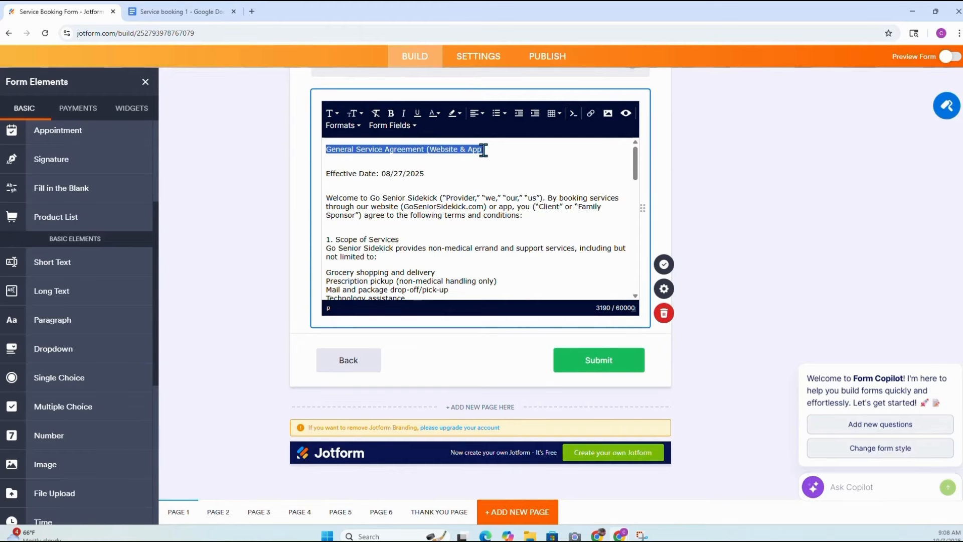
pyautogui.click(391, 114)
pyautogui.click(339, 125)
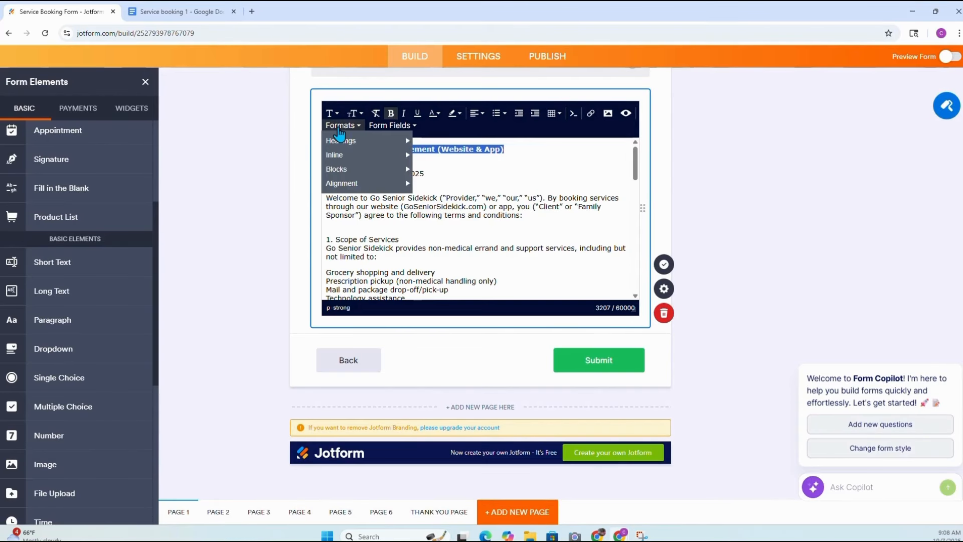
pyautogui.moveTo(338, 147)
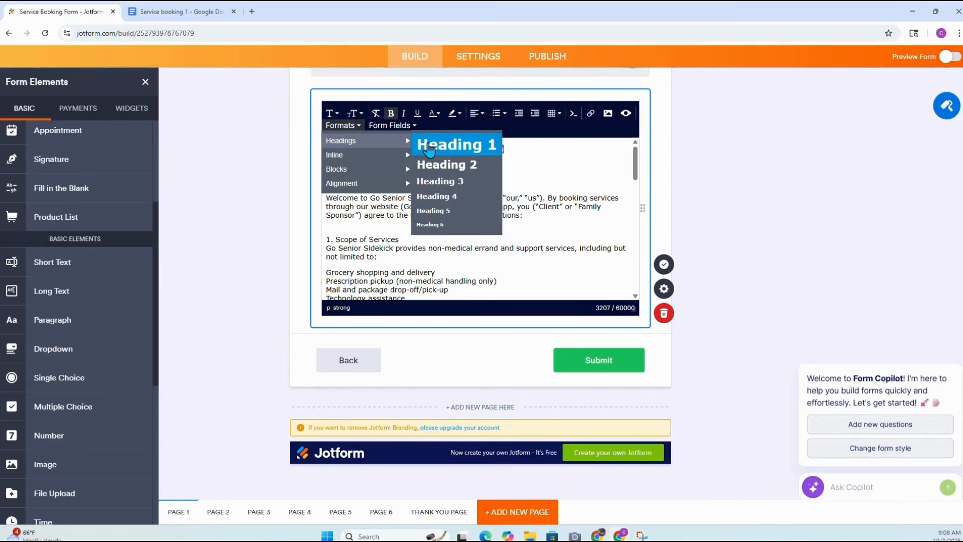
pyautogui.click(430, 181)
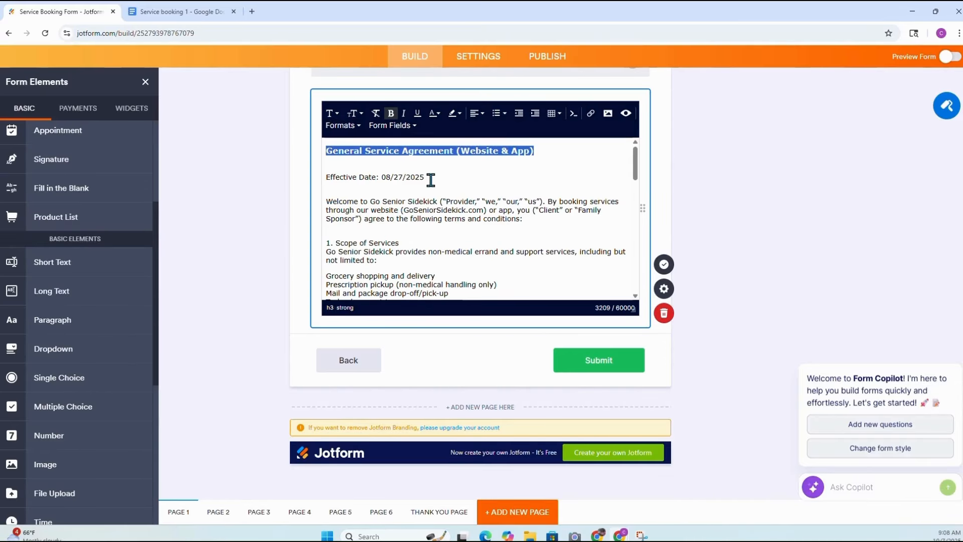
pyautogui.click(472, 113)
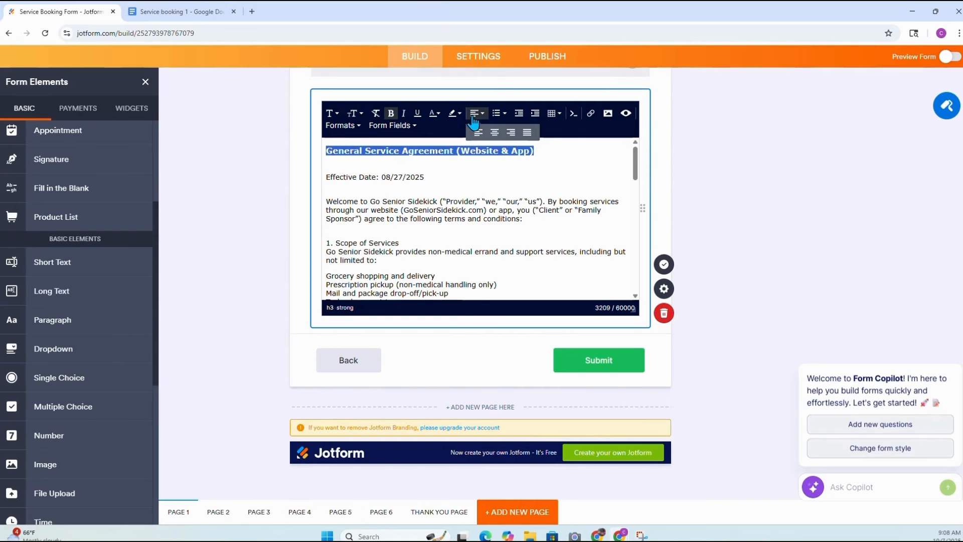
pyautogui.click(496, 132)
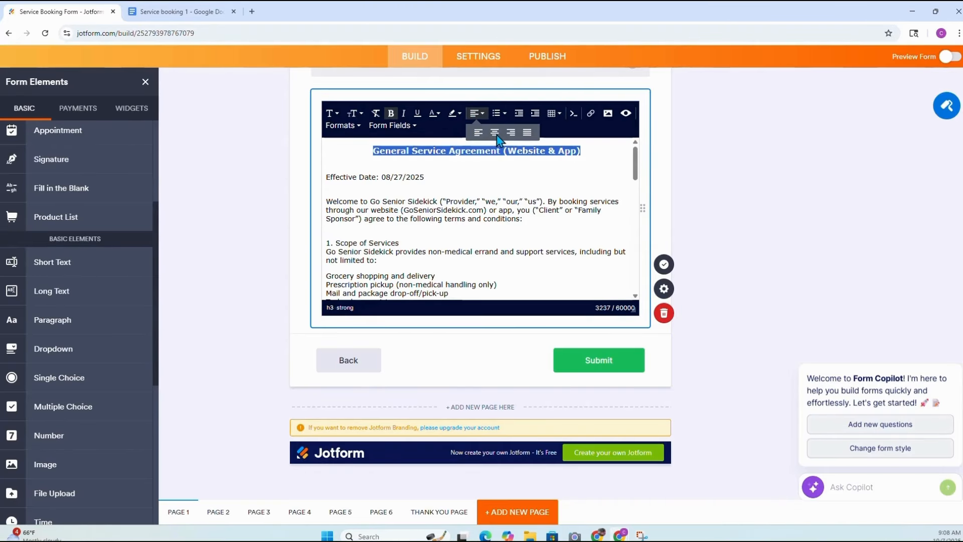
# Bold the Effective Date line, the party names phrase and the '1. Scope of Services' heading
pyautogui.moveTo(425, 177); pyautogui.dragTo(327, 168)
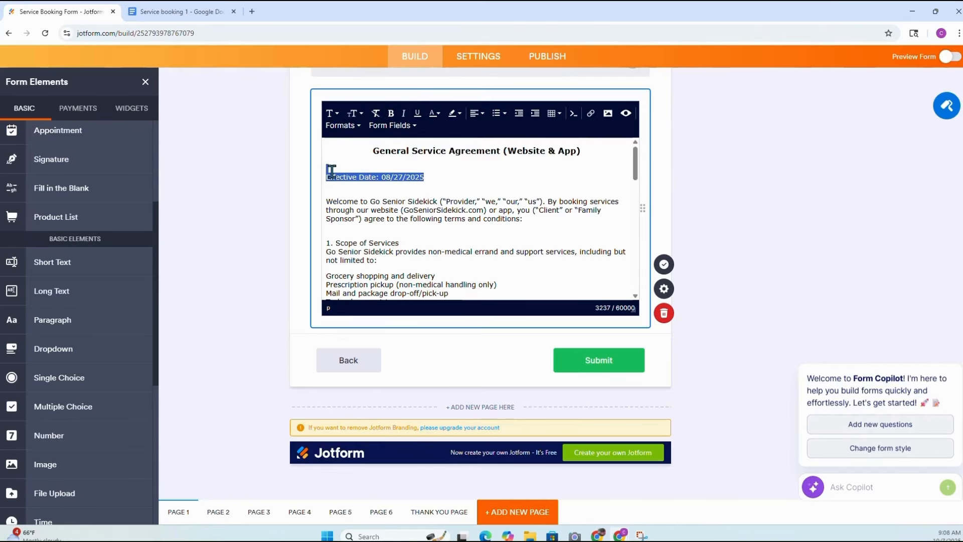
pyautogui.click(390, 114)
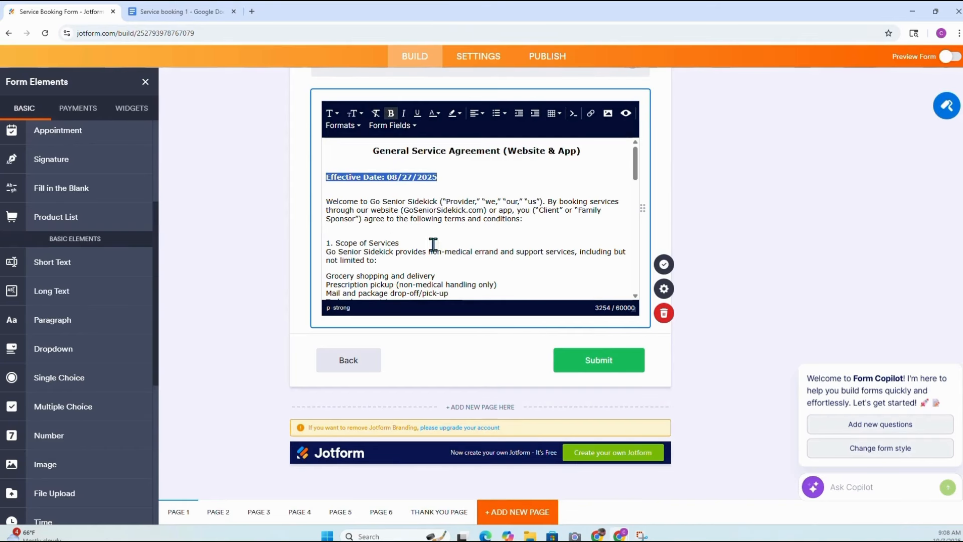
pyautogui.moveTo(545, 201); pyautogui.dragTo(440, 202)
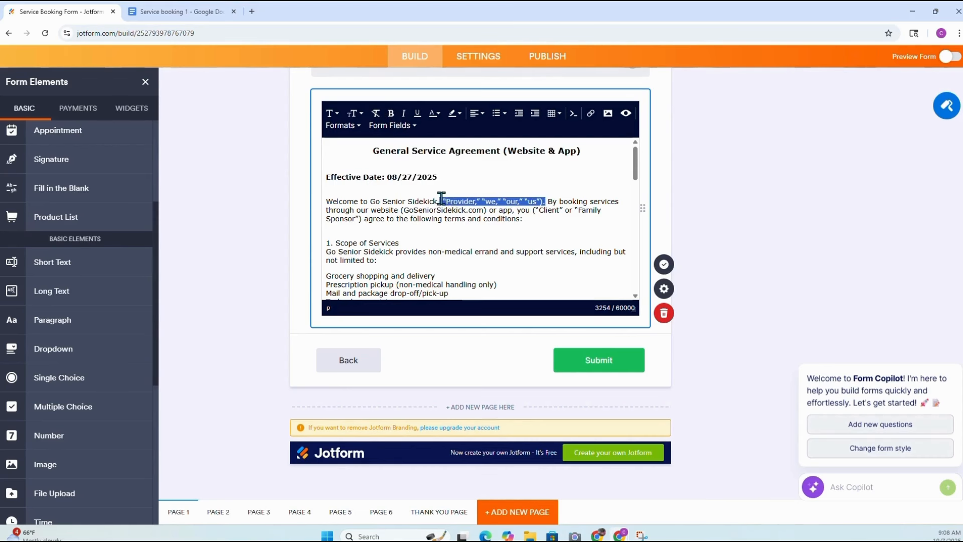
pyautogui.click(391, 113)
pyautogui.click(403, 245)
pyautogui.moveTo(404, 246); pyautogui.dragTo(326, 242)
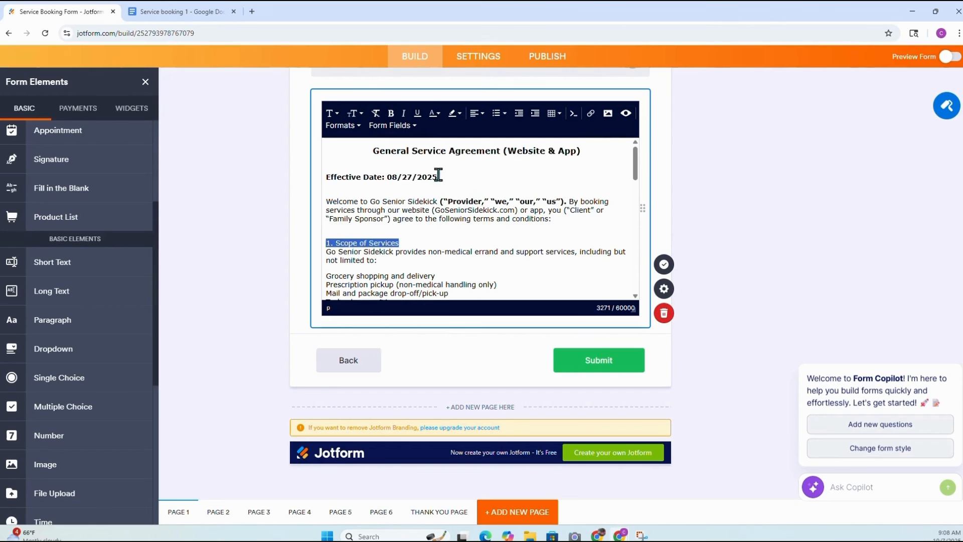
pyautogui.click(391, 113)
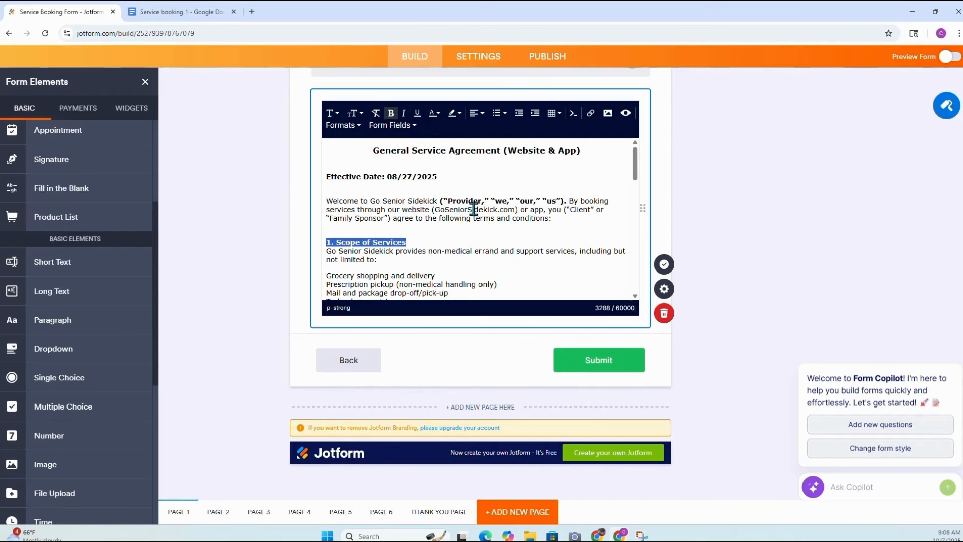
# Bold the six listed services and the no-medical-care warning, then close the text editor
pyautogui.scroll(-2, 474, 209)
pyautogui.moveTo(558, 214); pyautogui.dragTo(332, 174)
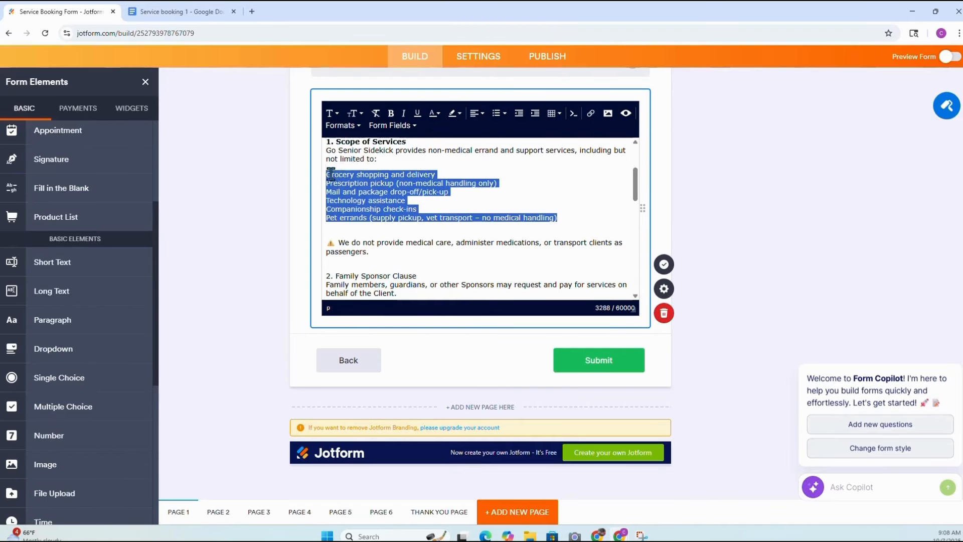
pyautogui.click(390, 113)
pyautogui.scroll(-1, 392, 215)
pyautogui.moveTo(370, 202); pyautogui.dragTo(331, 195)
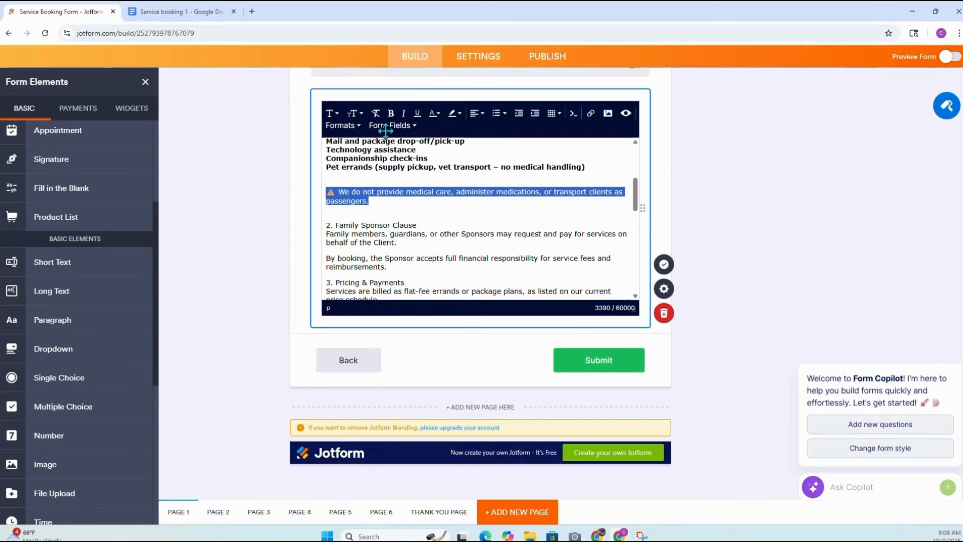
pyautogui.click(391, 112)
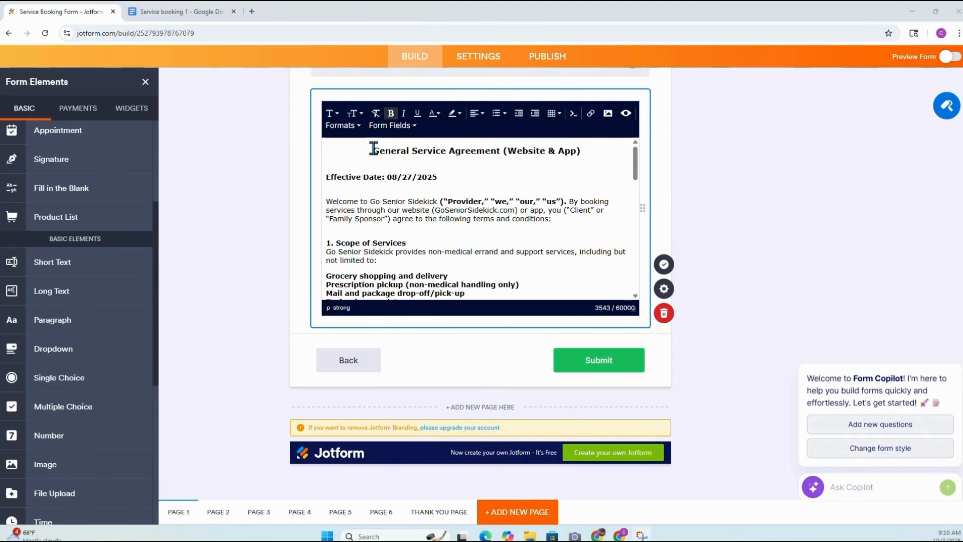
pyautogui.scroll(-2, 369, 174)
pyautogui.scroll(-3, 370, 175)
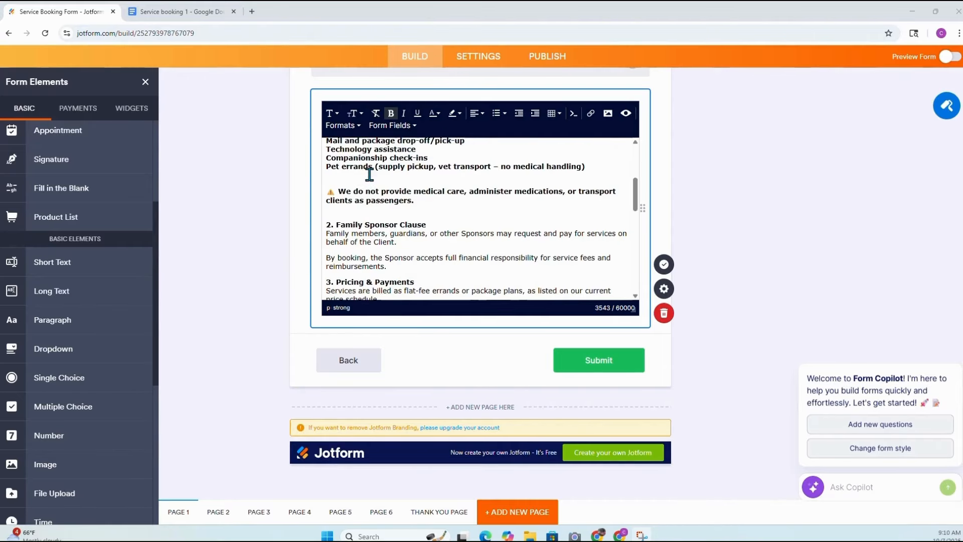
pyautogui.scroll(-6, 369, 174)
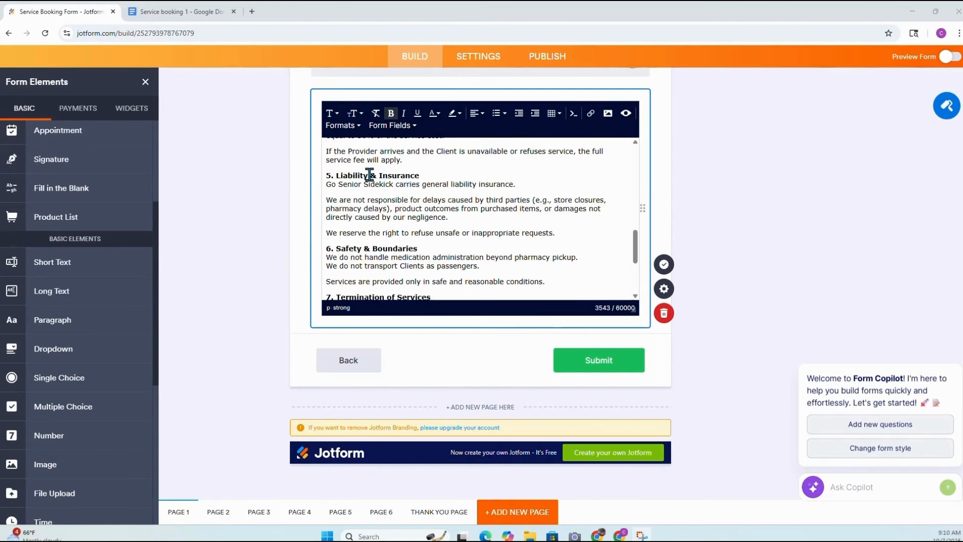
pyautogui.scroll(-1, 369, 174)
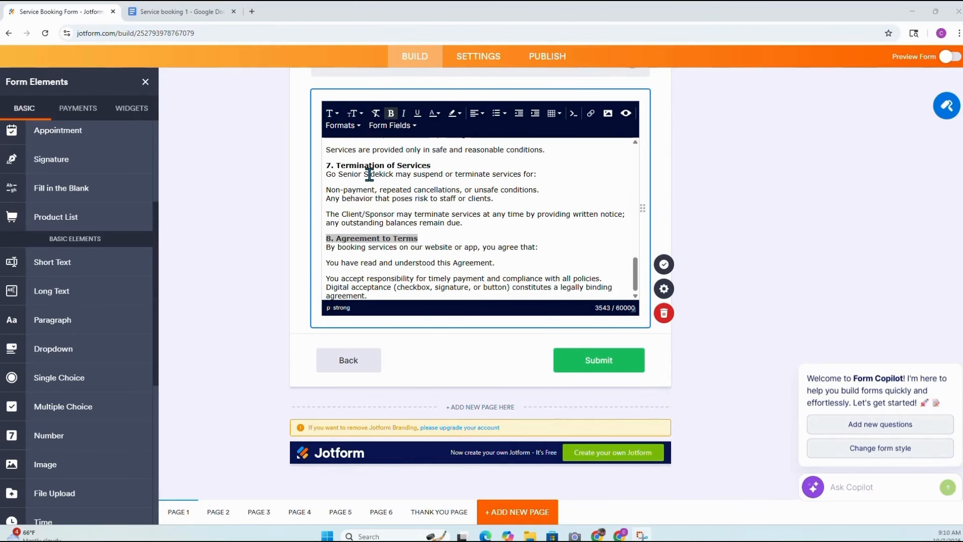
pyautogui.click(663, 264)
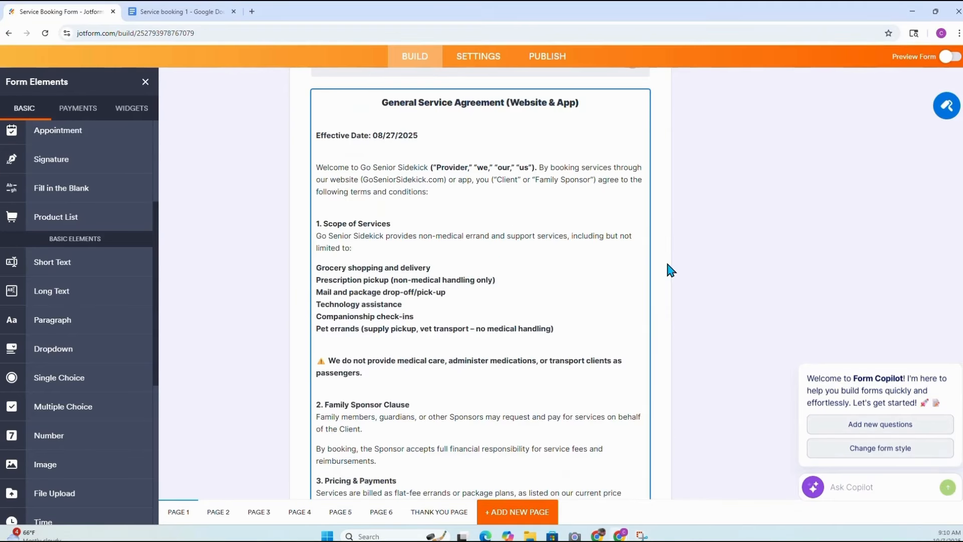
# Drop a Multiple Choice question below the agreement text, above the Back/Submit buttons
pyautogui.scroll(1, 492, 264)
pyautogui.scroll(-6, 494, 265)
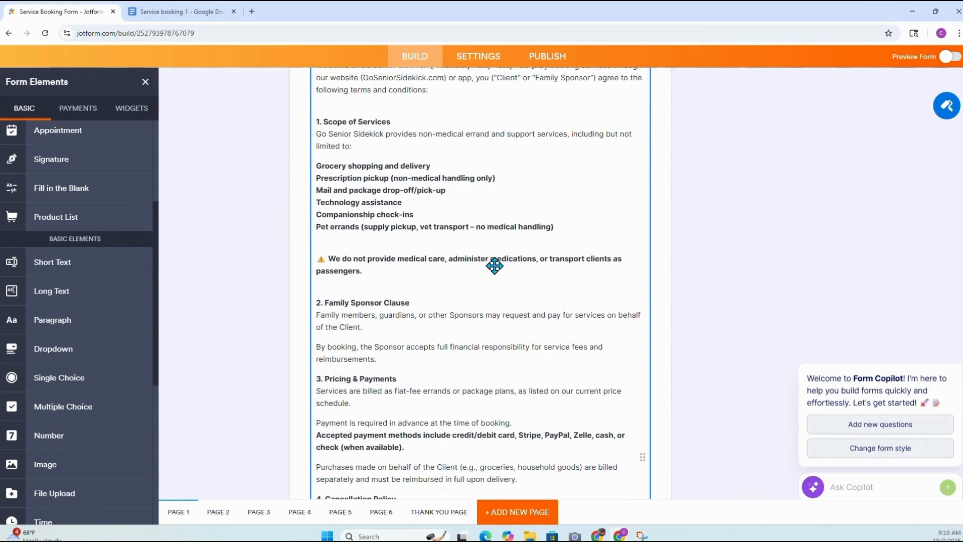
pyautogui.scroll(-8, 494, 266)
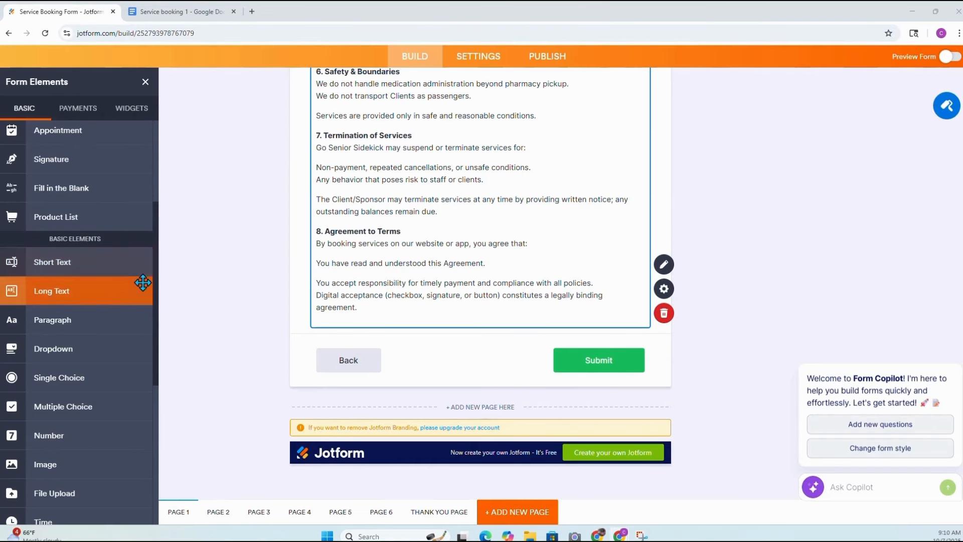
pyautogui.moveTo(93, 408); pyautogui.dragTo(402, 359)
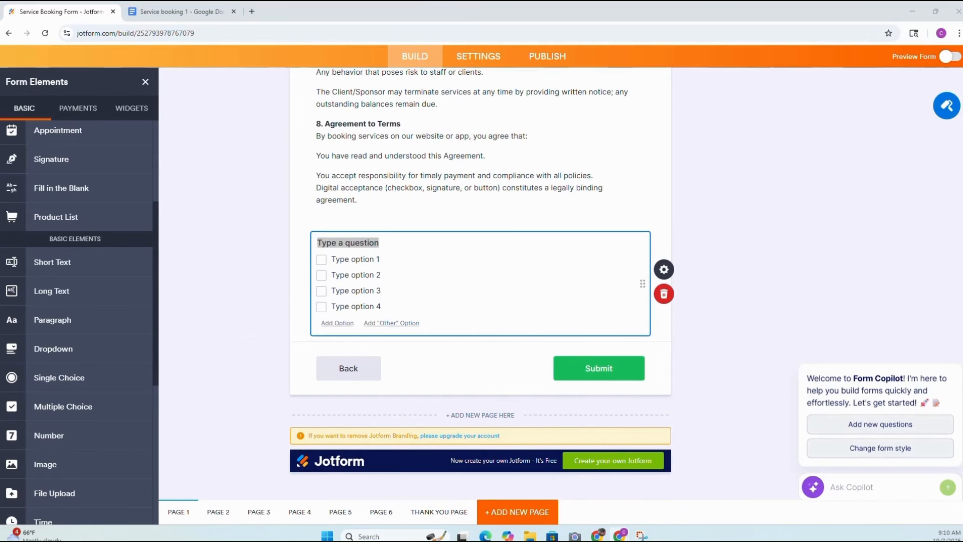
# Rename the checkbox question's label to 'Acknowledgments'
pyautogui.click(381, 244)
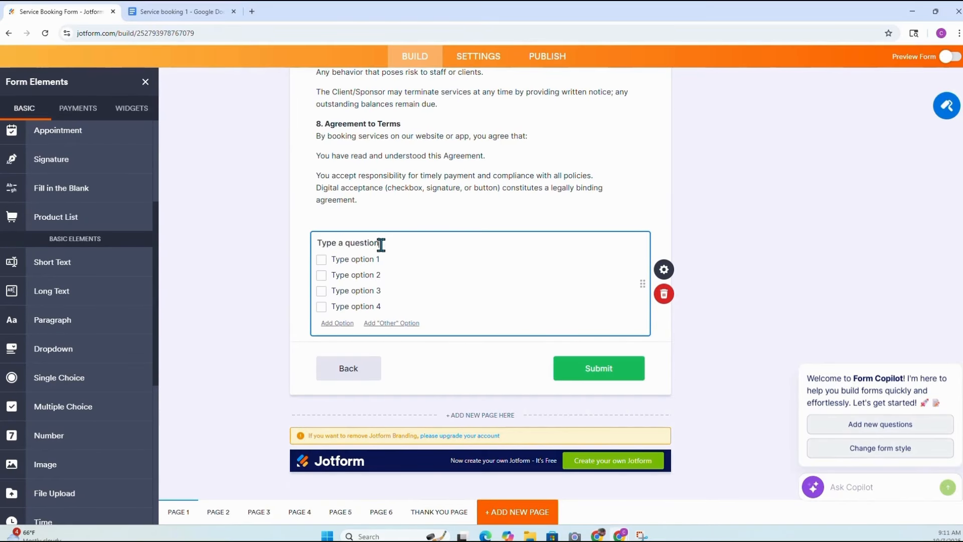
pyautogui.moveTo(380, 244); pyautogui.dragTo(288, 240)
pyautogui.press('BackSpace')
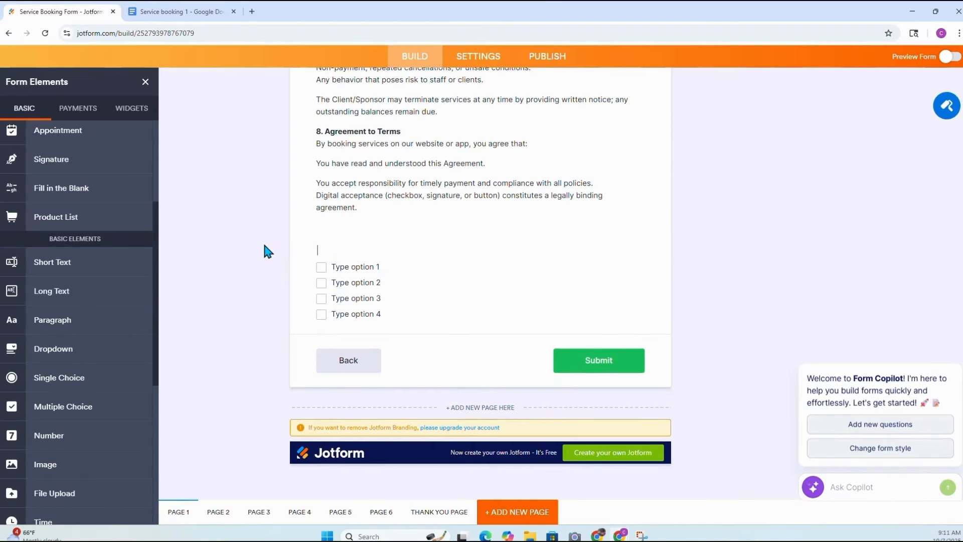
pyautogui.write('Acknowledgments')
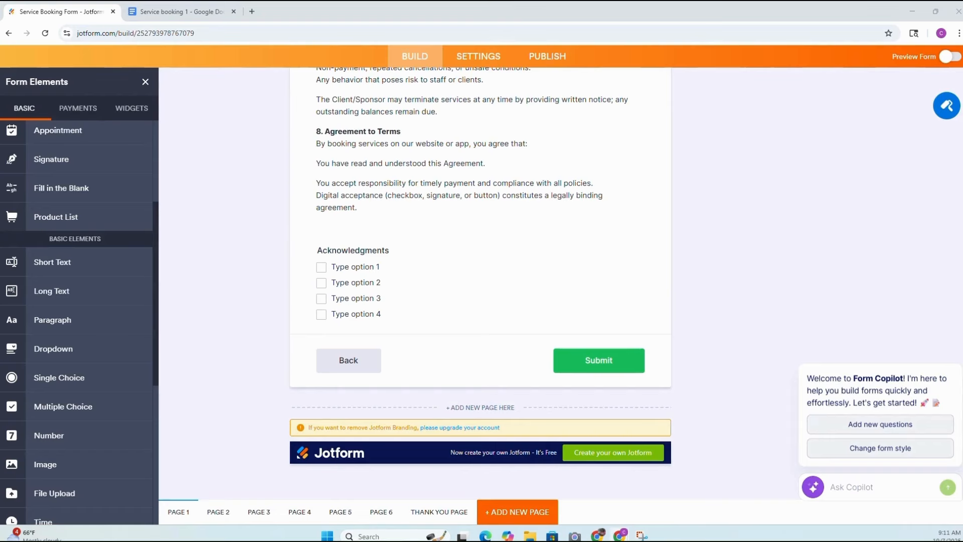
# Replace the four placeholder options with the mileage-surcharge and Service Agreement statements and make it required
pyautogui.click(391, 307)
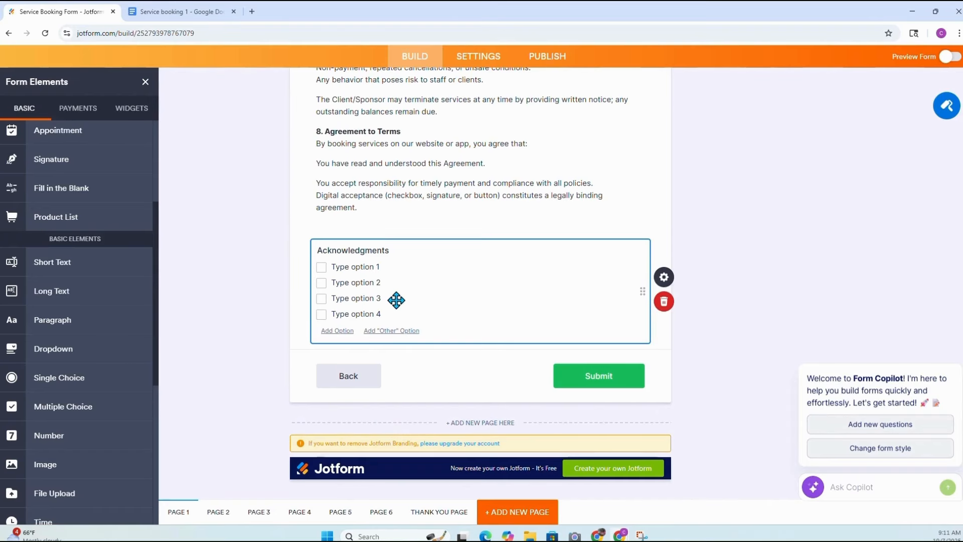
pyautogui.click(665, 281)
pyautogui.click(851, 119)
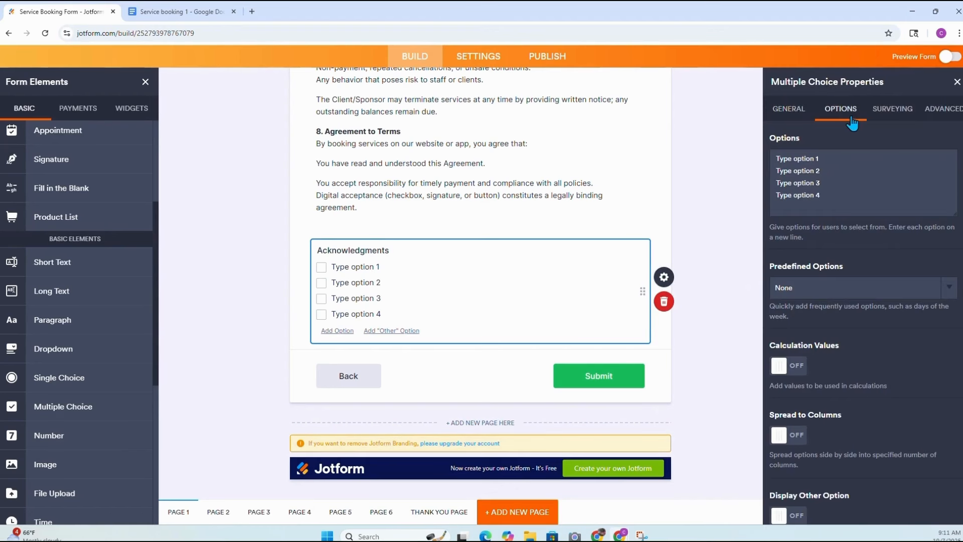
pyautogui.moveTo(838, 196); pyautogui.dragTo(766, 154)
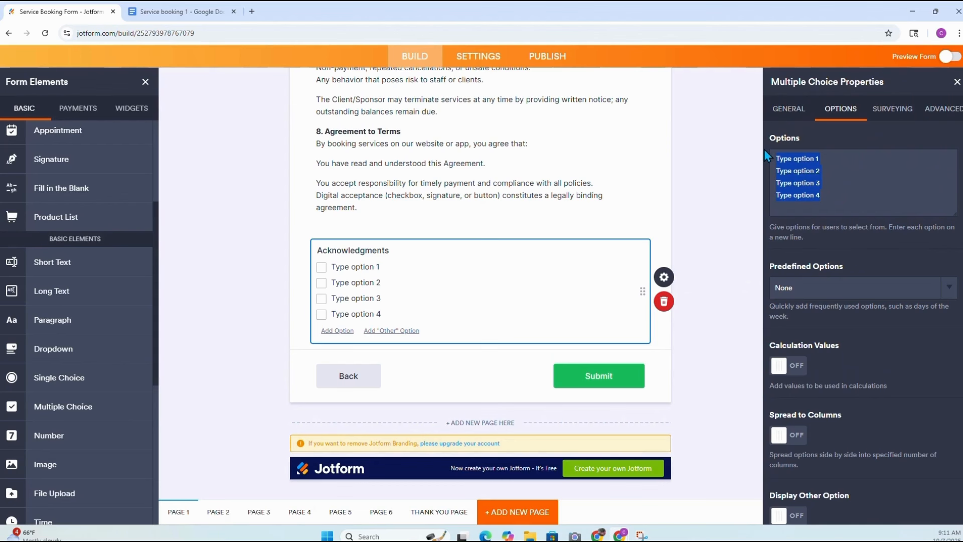
pyautogui.press('BackSpace')
pyautogui.write('"I understand mileage and surcharges may apply." "I have read and agree to the Go Senior Sidekick Service Agreement.')
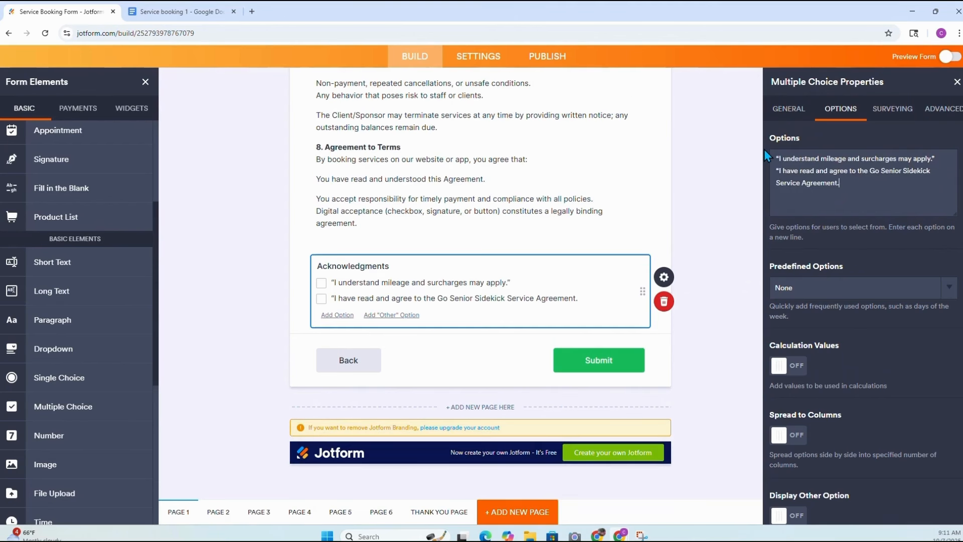
pyautogui.scroll(-1, 801, 221)
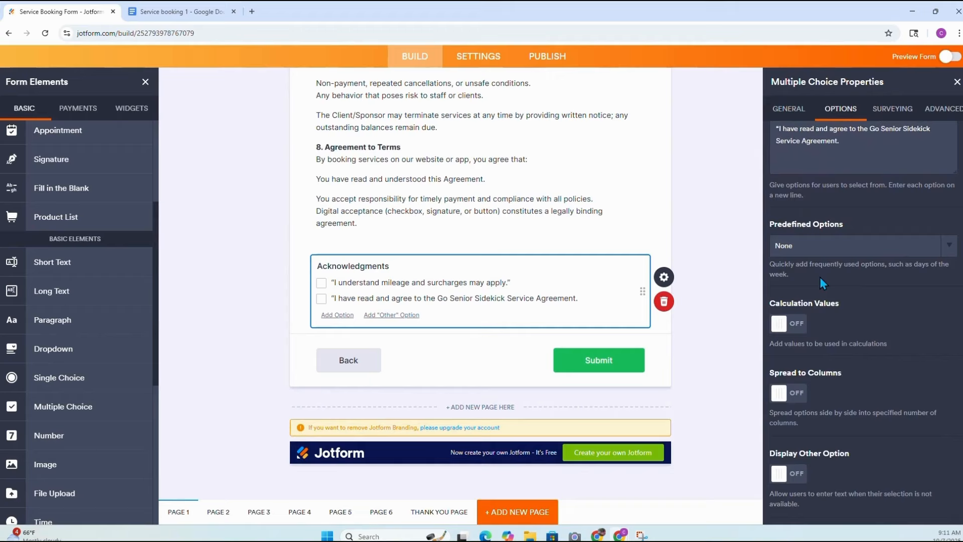
pyautogui.scroll(1, 817, 213)
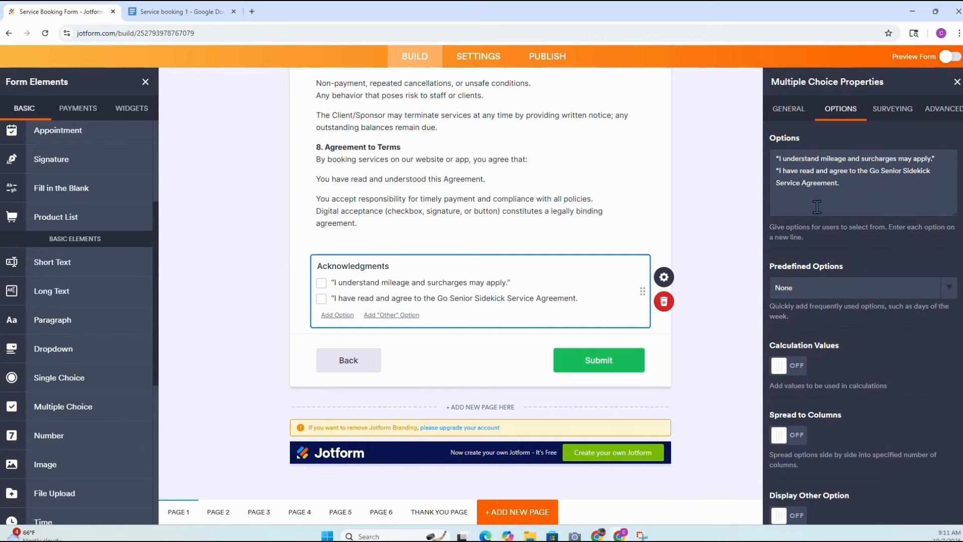
pyautogui.click(783, 112)
pyautogui.click(783, 306)
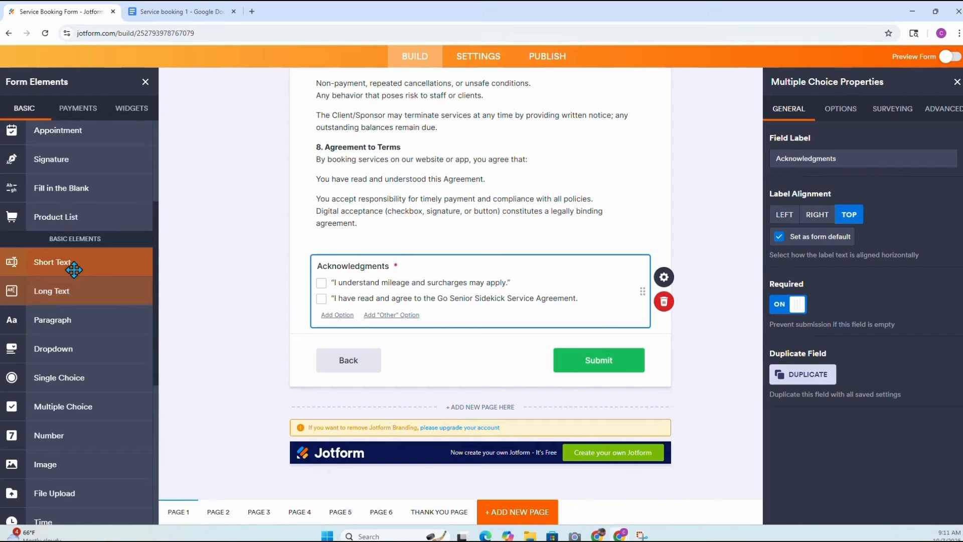
# Add a Signature field, then a Date Picker field, beneath Acknowledgments
pyautogui.scroll(3, 75, 266)
pyautogui.scroll(-3, 71, 266)
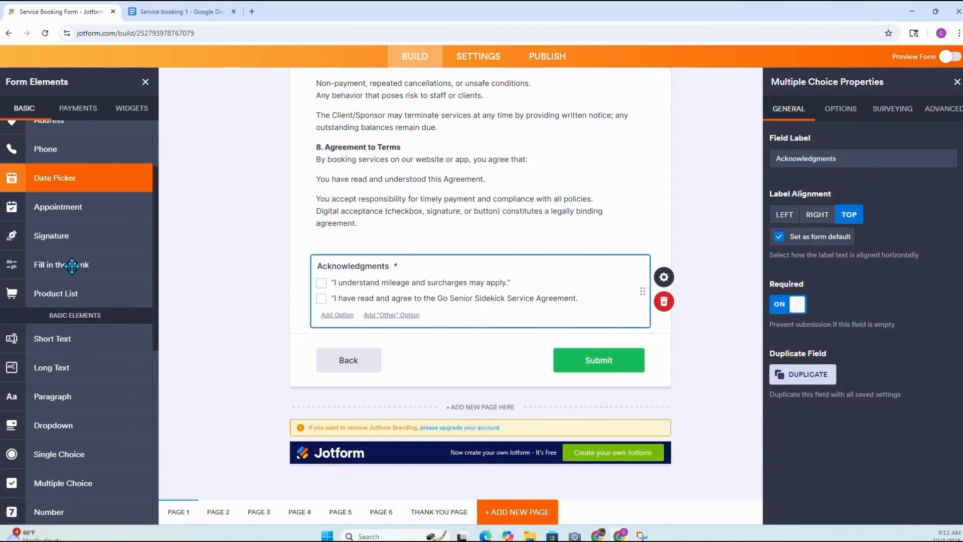
pyautogui.moveTo(70, 241); pyautogui.dragTo(396, 369)
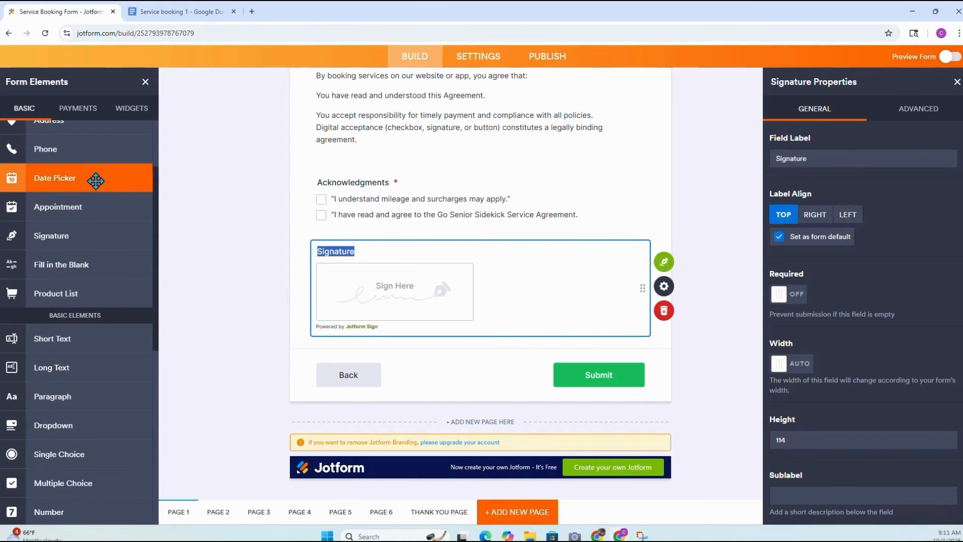
pyautogui.moveTo(95, 181)
pyautogui.mouseDown()
pyautogui.moveTo(374, 394)
pyautogui.moveTo(427, 373)
pyautogui.mouseUp()
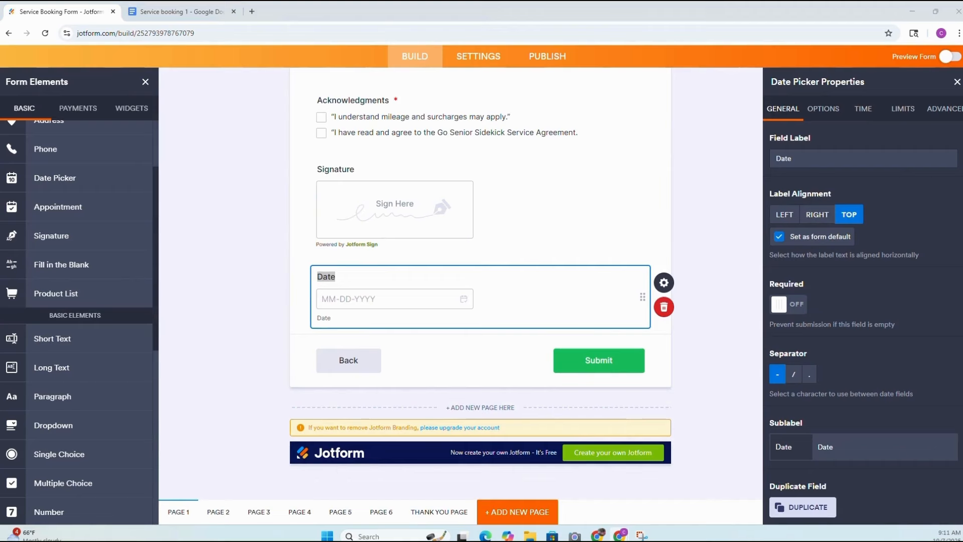
pyautogui.click(130, 119)
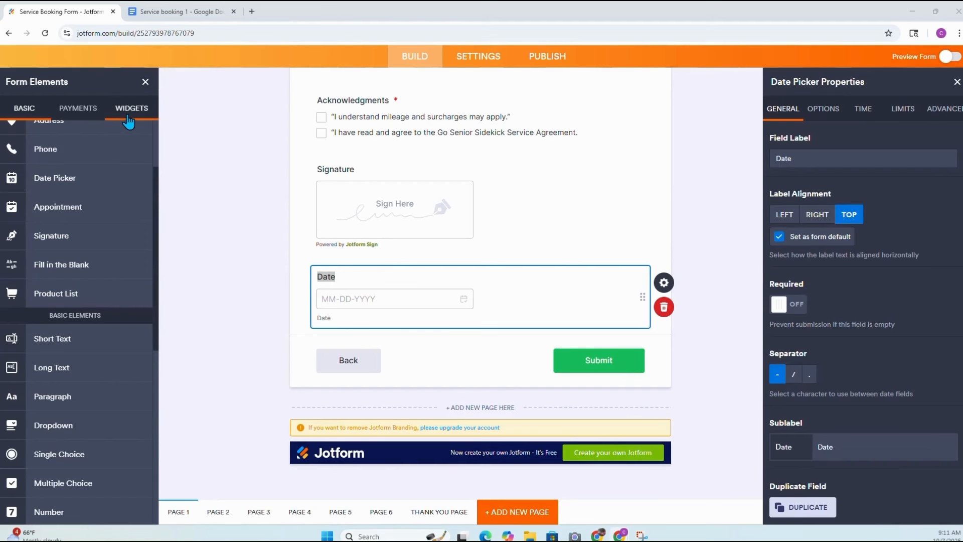
# Add a Form Calculation widget below Date, label it 'Subtotal' and set its default result to '$'
pyautogui.moveTo(88, 167); pyautogui.dragTo(360, 353)
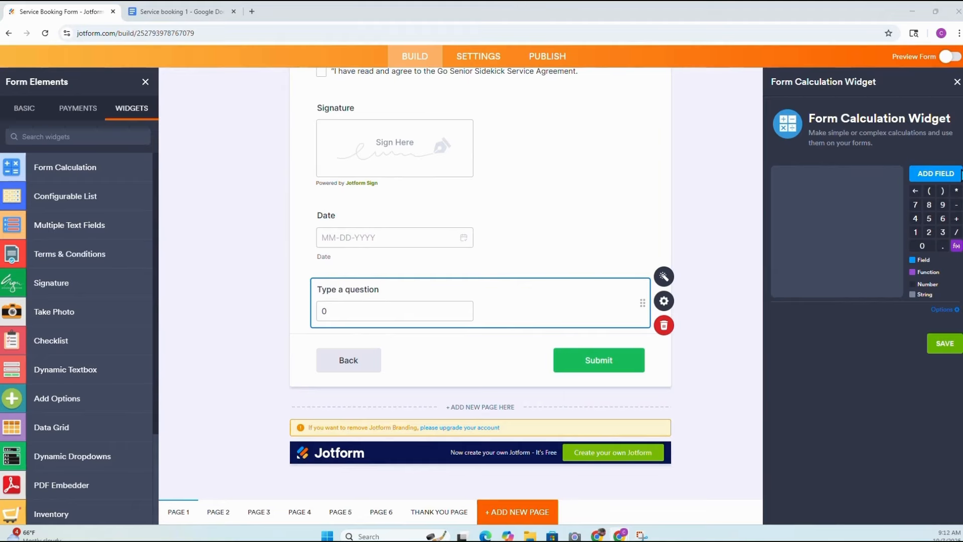
pyautogui.moveTo(381, 290); pyautogui.dragTo(286, 284)
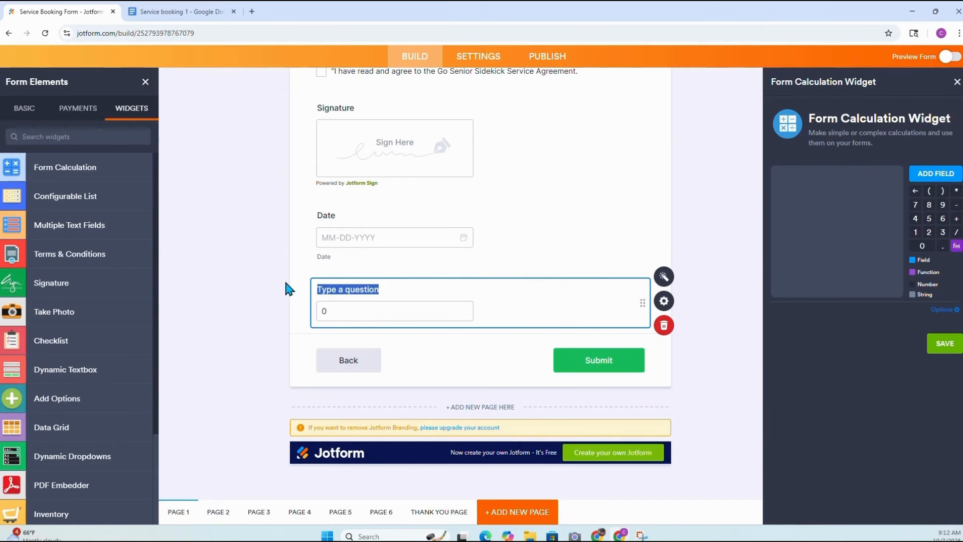
pyautogui.press('BackSpace')
pyautogui.write('Subtotal')
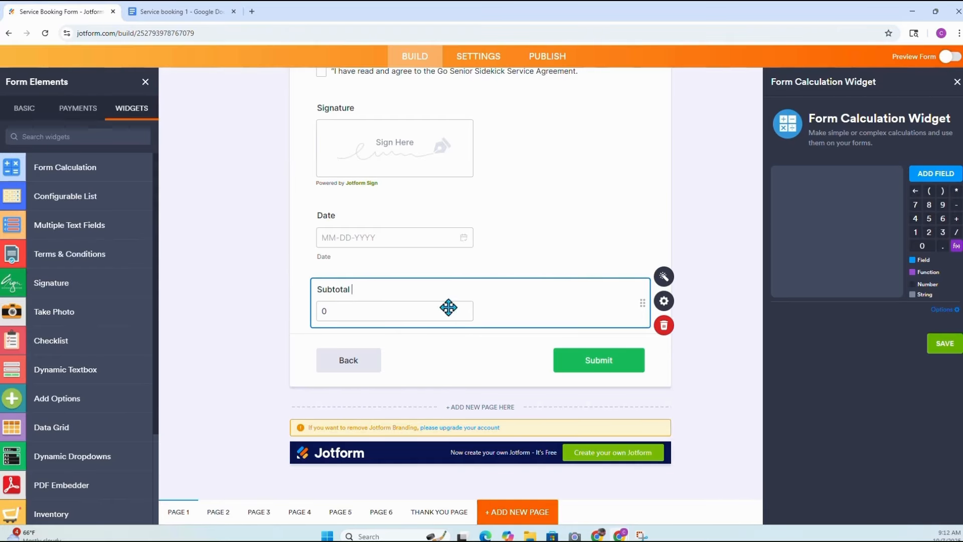
pyautogui.click(665, 303)
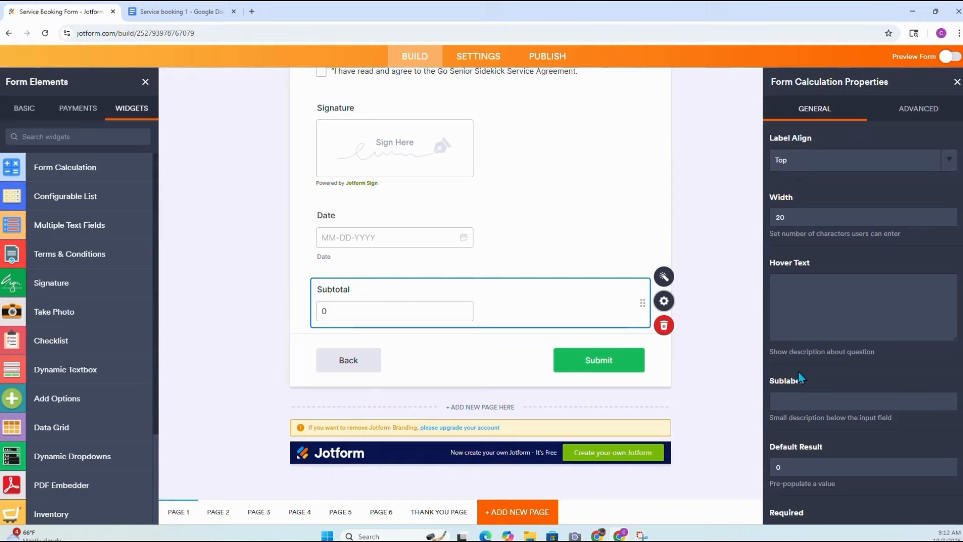
pyautogui.scroll(-2, 784, 363)
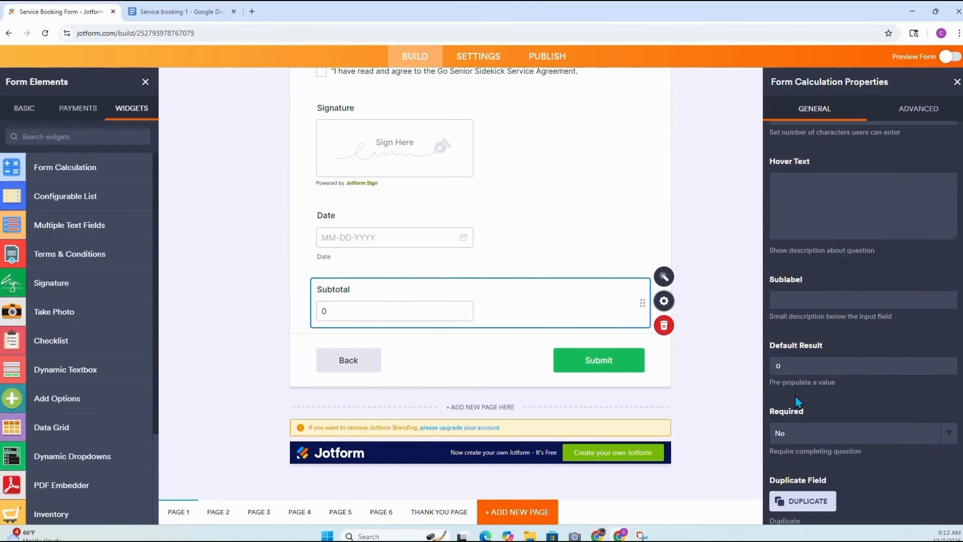
pyautogui.click(785, 370)
pyautogui.press('BackSpace')
pyautogui.write('$')
pyautogui.click(707, 222)
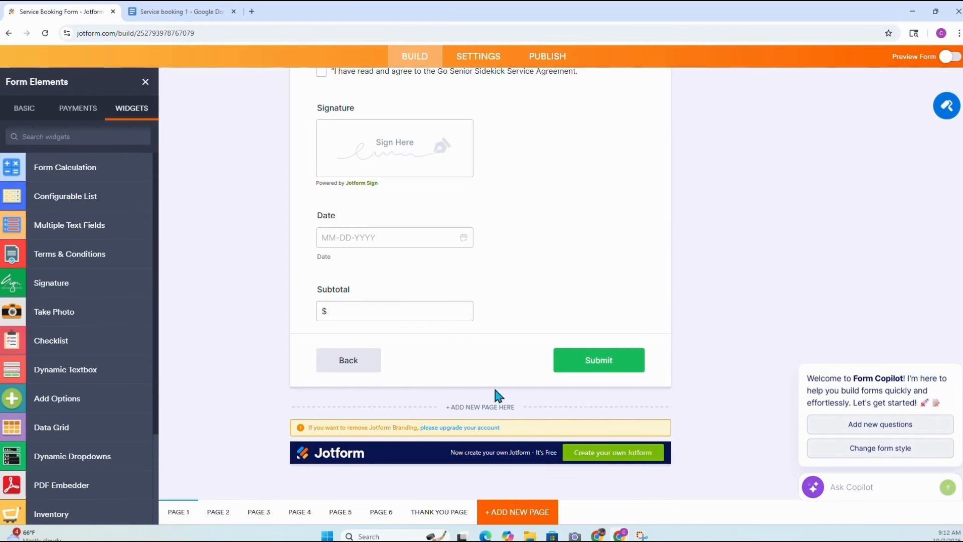
# Add a page 7 topped by a heading titled 'Payment Selection'
pyautogui.click(483, 410)
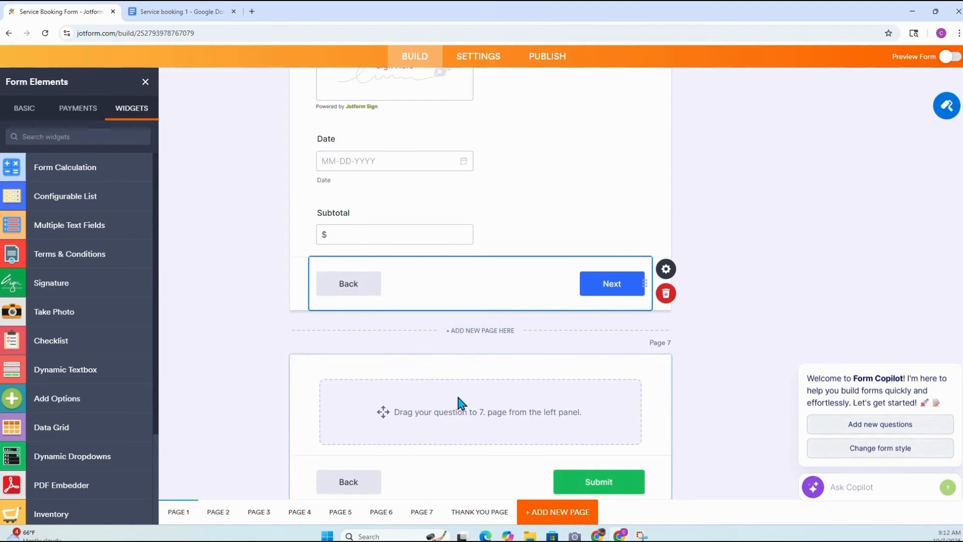
pyautogui.scroll(-2, 459, 403)
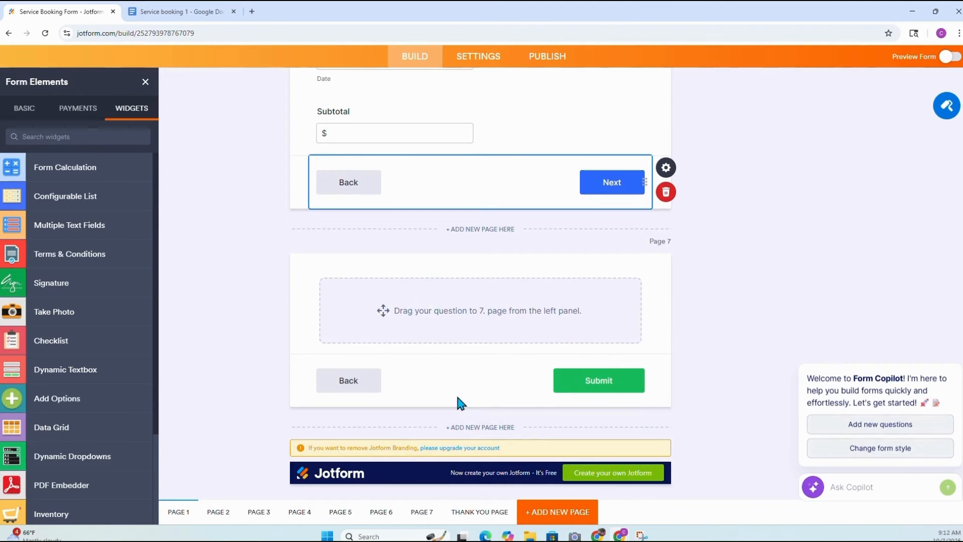
pyautogui.click(24, 116)
pyautogui.moveTo(33, 133); pyautogui.dragTo(378, 316)
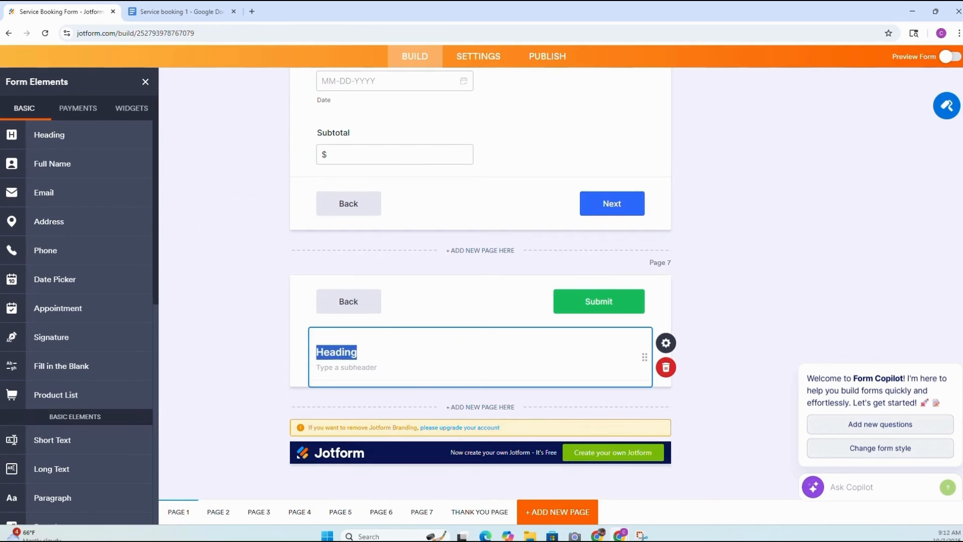
pyautogui.moveTo(507, 353); pyautogui.dragTo(506, 304)
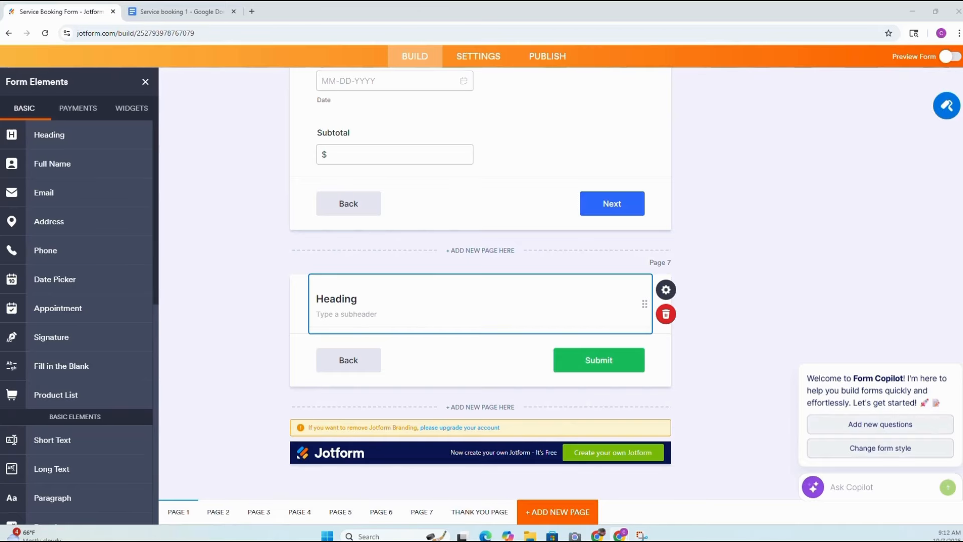
pyautogui.doubleClick(357, 300)
pyautogui.press('BackSpace')
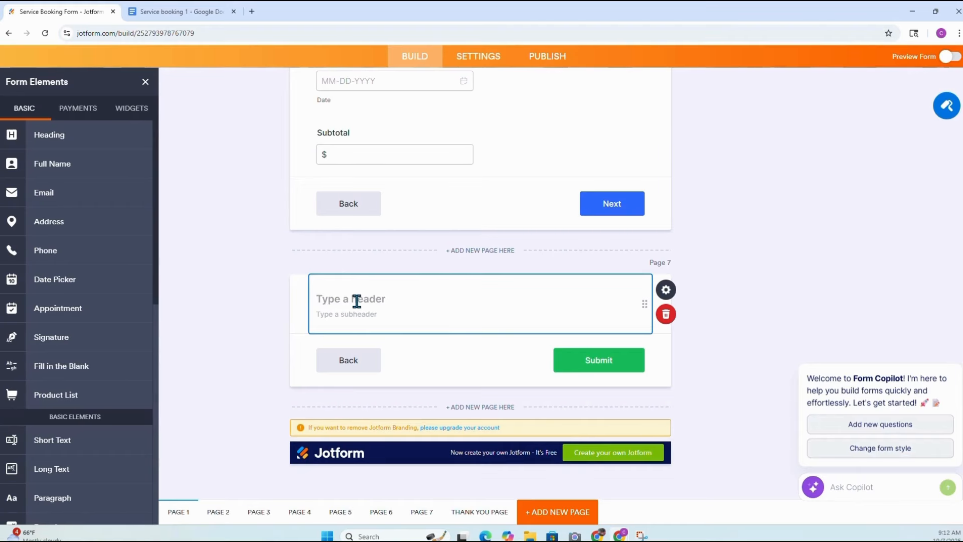
pyautogui.write('Payment Selection')
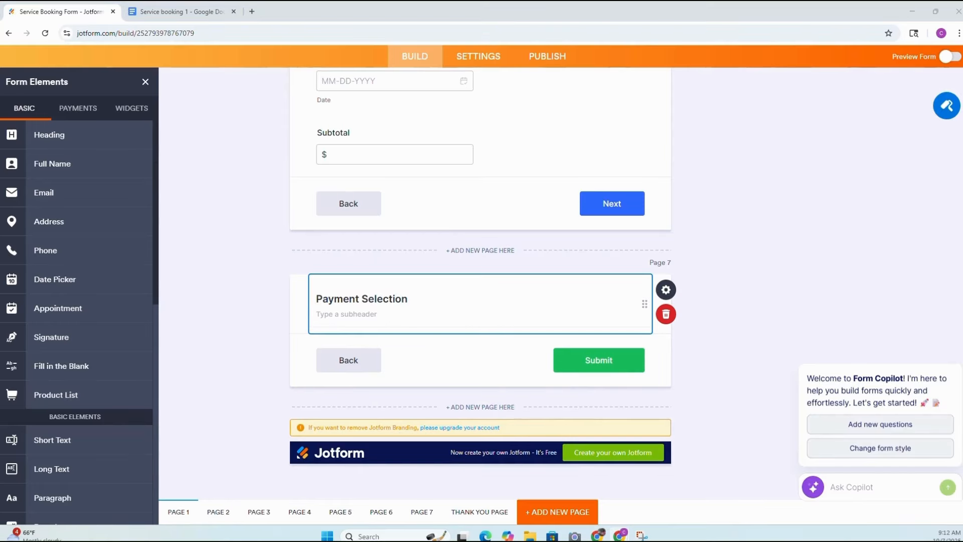
# Give the heading the subheader 'Secure Payment Options', with LARGE size and CENTER alignment
pyautogui.click(377, 313)
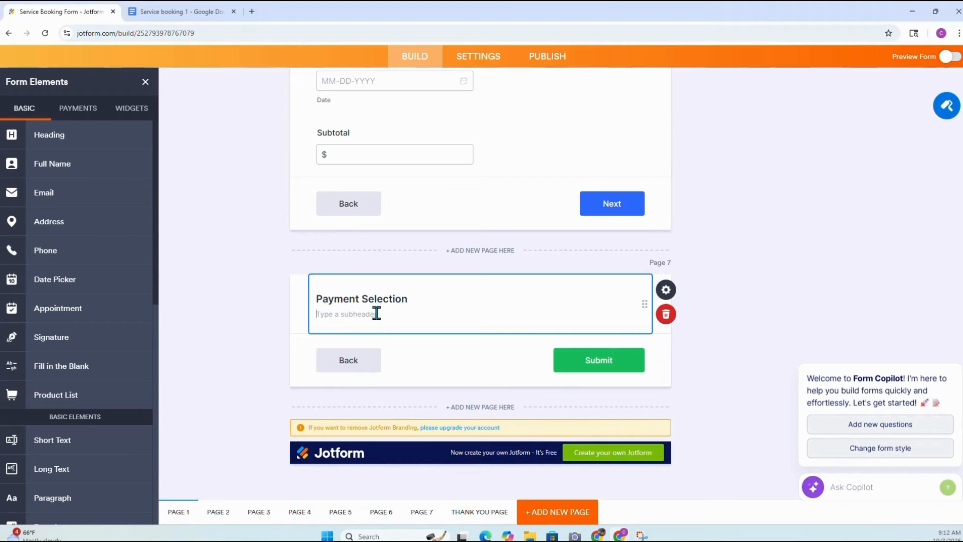
pyautogui.write('"Secure Payment Options"')
pyautogui.click(676, 296)
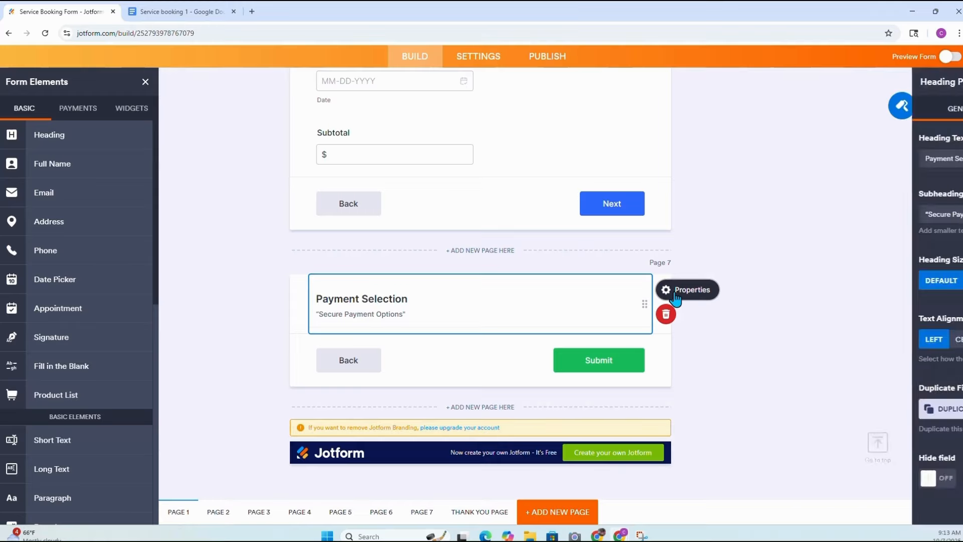
pyautogui.click(833, 283)
pyautogui.click(820, 347)
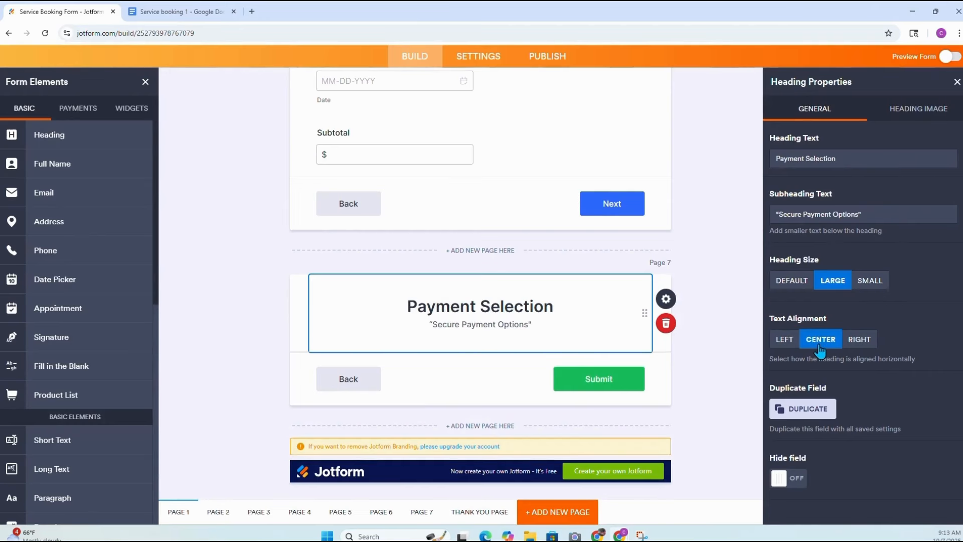
pyautogui.click(741, 330)
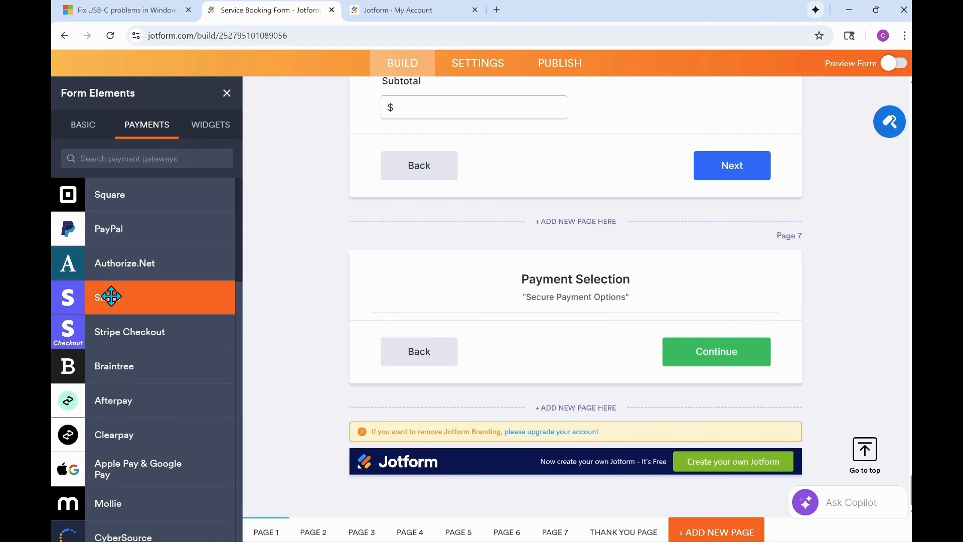
# Drop a Stripe payment field onto the Payment Selection page
pyautogui.moveTo(111, 297); pyautogui.dragTo(497, 282)
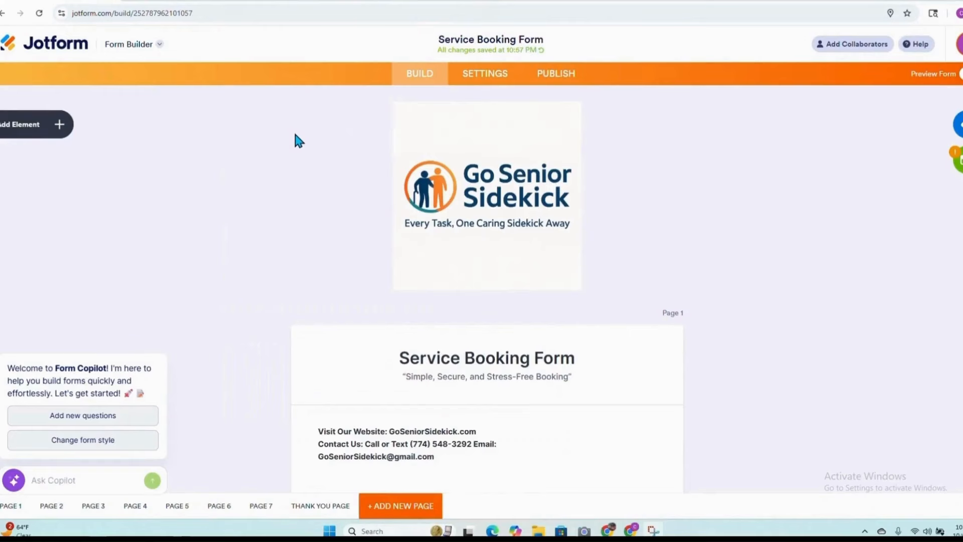
# Scroll down to the Estimated Total field and open its calculation widget settings
pyautogui.scroll(-15, 295, 135)
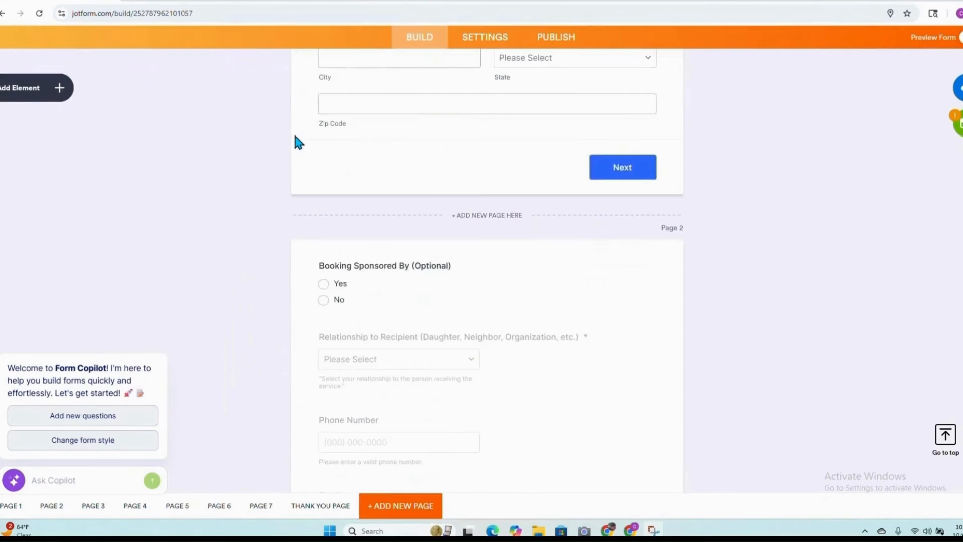
pyautogui.scroll(-20, 296, 141)
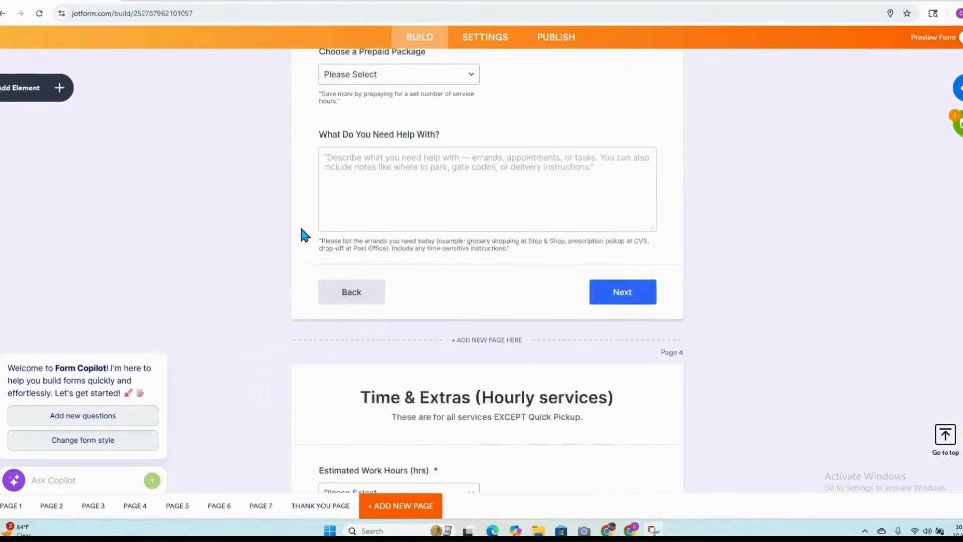
pyautogui.scroll(-15, 301, 229)
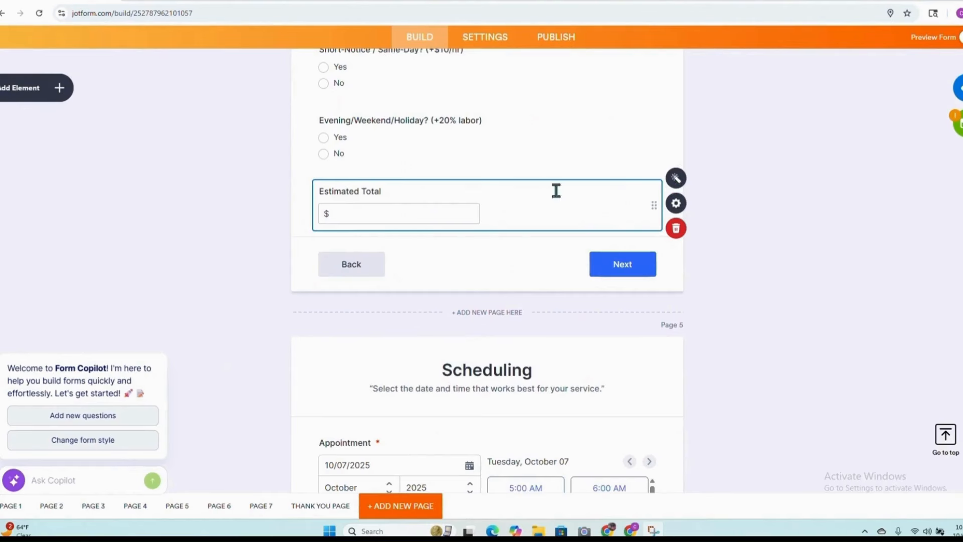
pyautogui.click(679, 182)
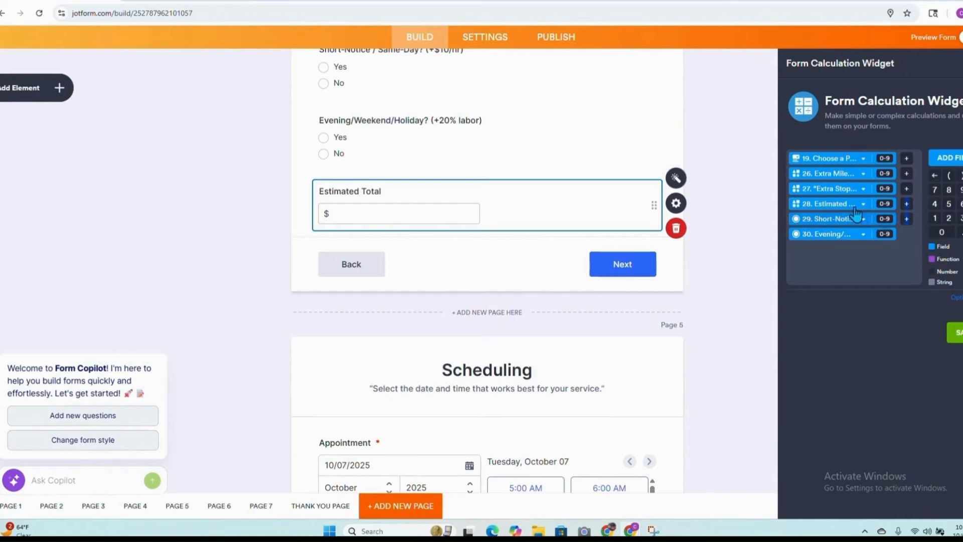
# Clear the old formula and add the Prepaid Package and extra miles fee fields
pyautogui.press('BackSpace')
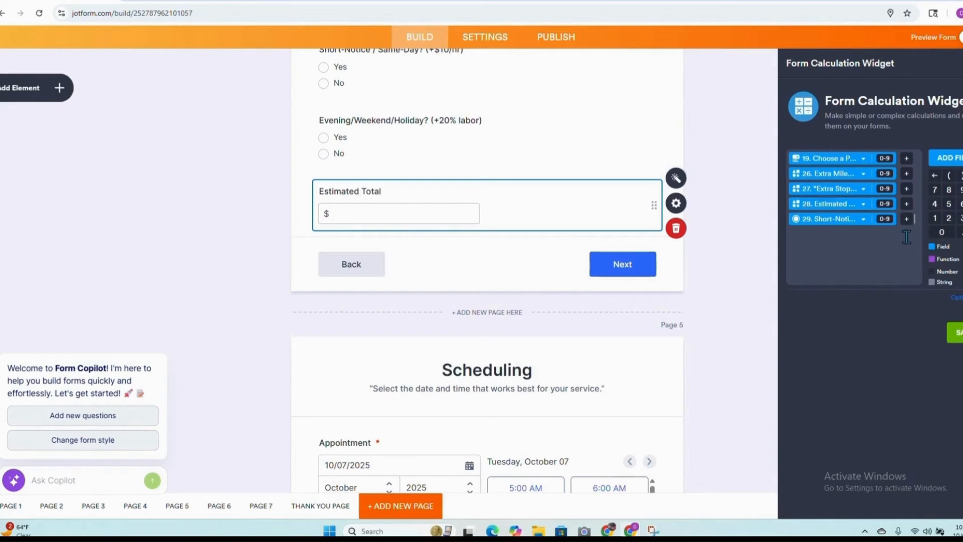
pyautogui.press('BackSpace')
pyautogui.press('BackSpace')
pyautogui.press('BackSpace')
pyautogui.press('BackSpace')
pyautogui.press('BackSpace')
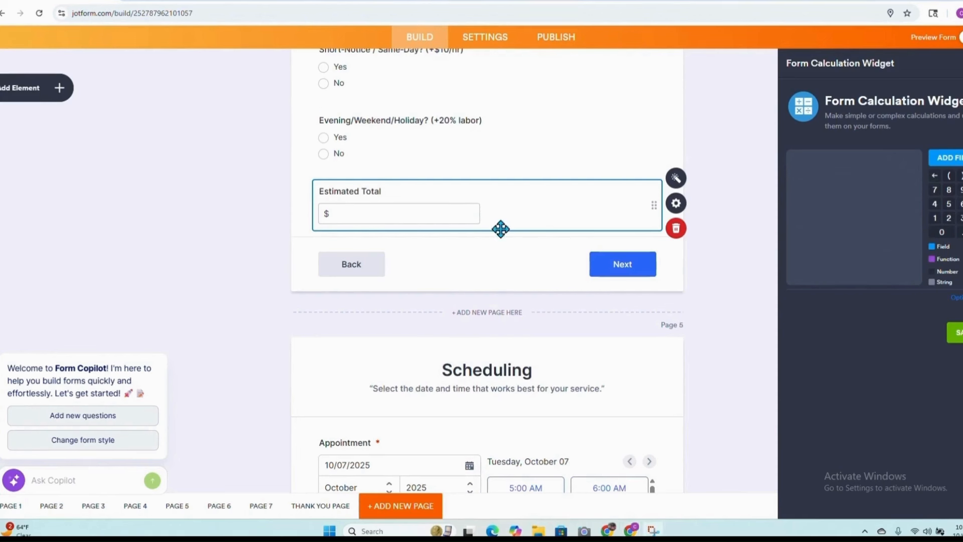
pyautogui.click(941, 171)
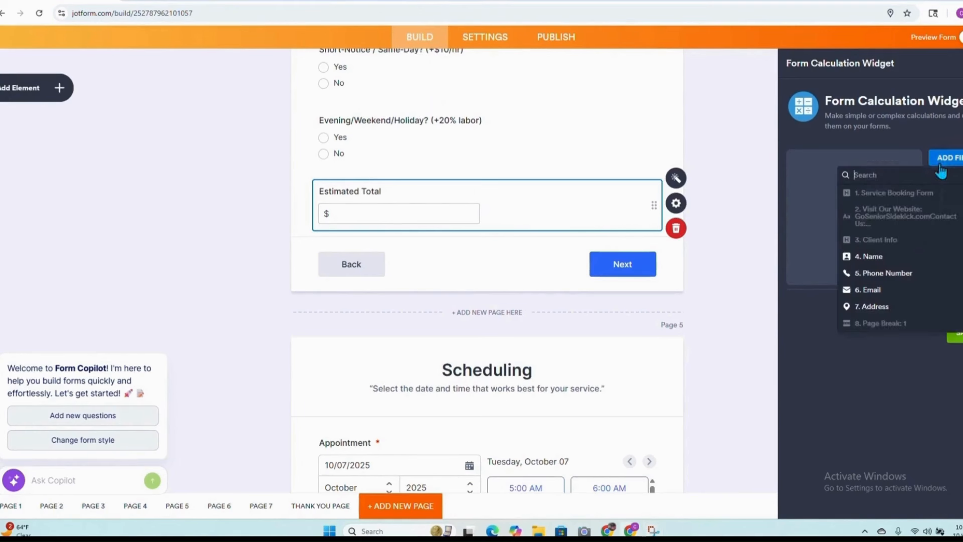
pyautogui.scroll(-3, 869, 281)
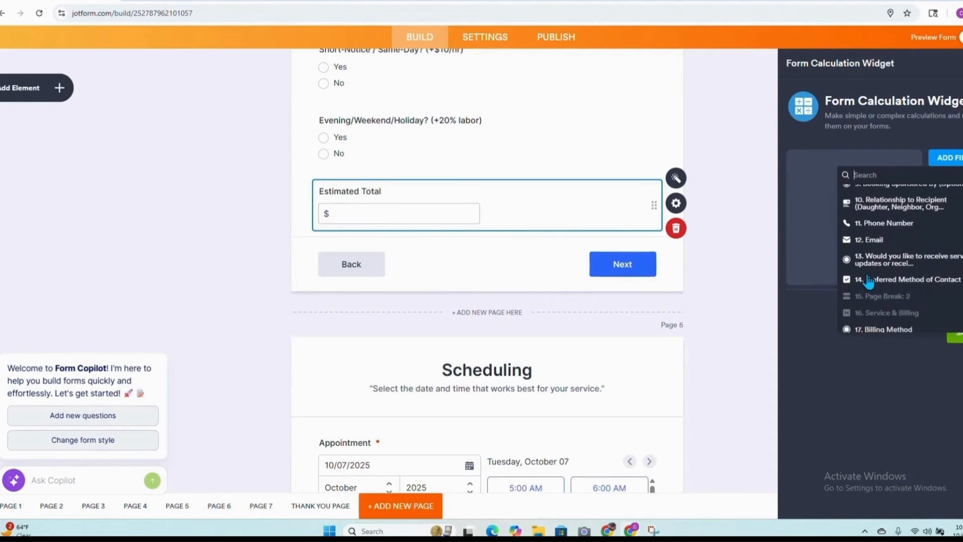
pyautogui.scroll(-1, 877, 286)
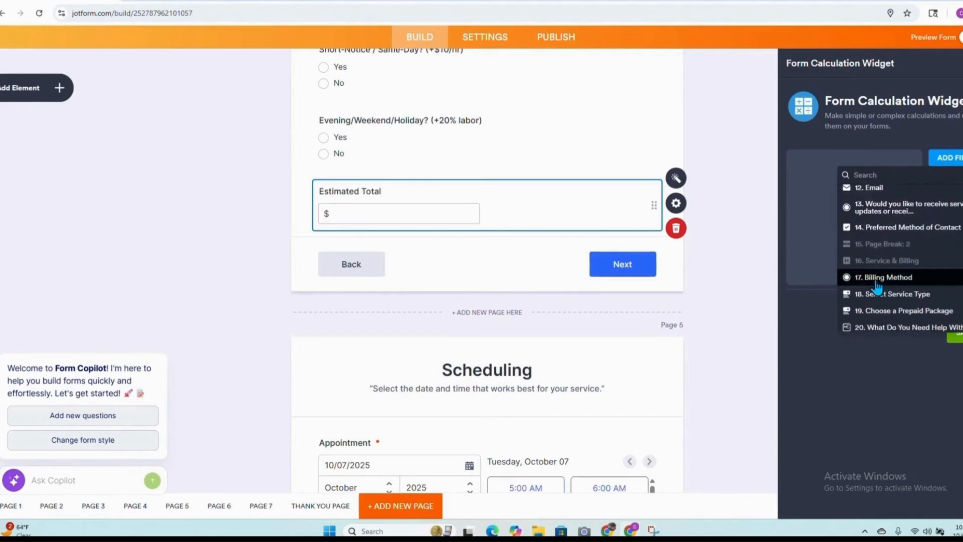
pyautogui.click(881, 311)
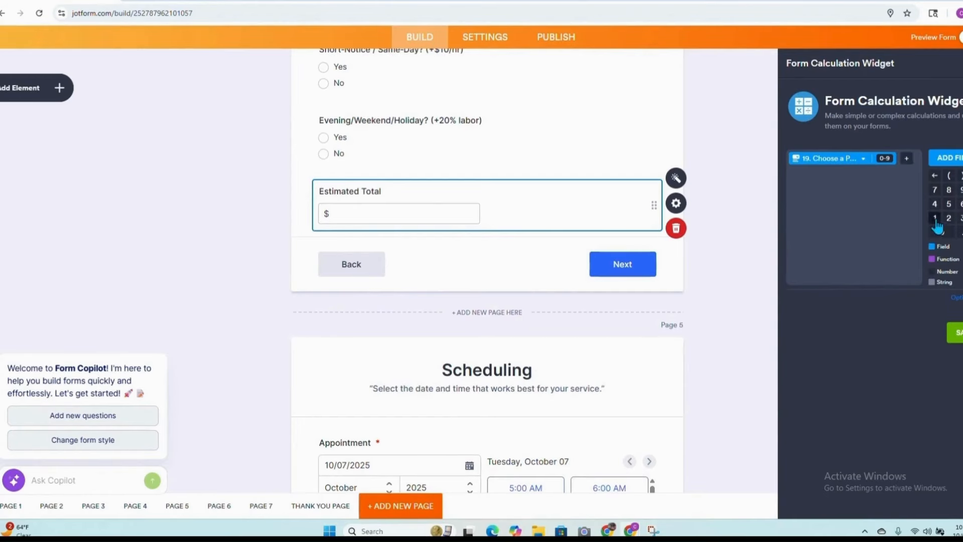
pyautogui.click(949, 158)
pyautogui.scroll(-5, 908, 258)
pyautogui.scroll(-4, 908, 260)
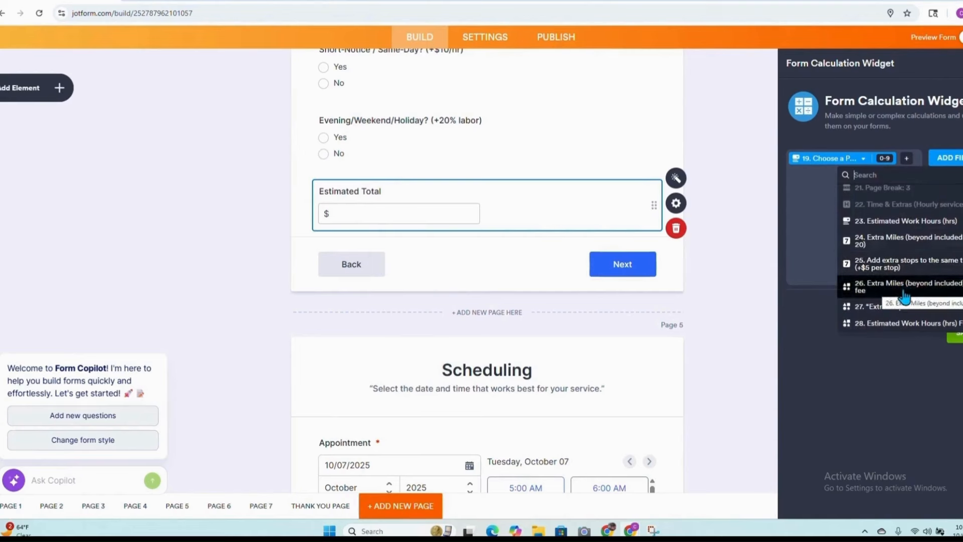
pyautogui.click(904, 291)
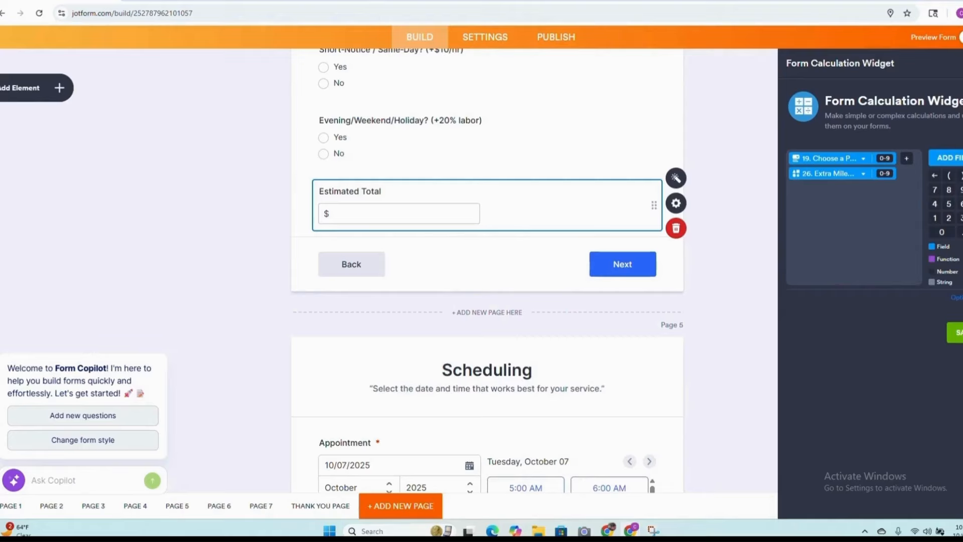
# Add the Extra Stops Fee, work hours, Short-Notice and Evening/Weekend/Holiday fields to the formula
pyautogui.click(946, 157)
pyautogui.scroll(-10, 899, 251)
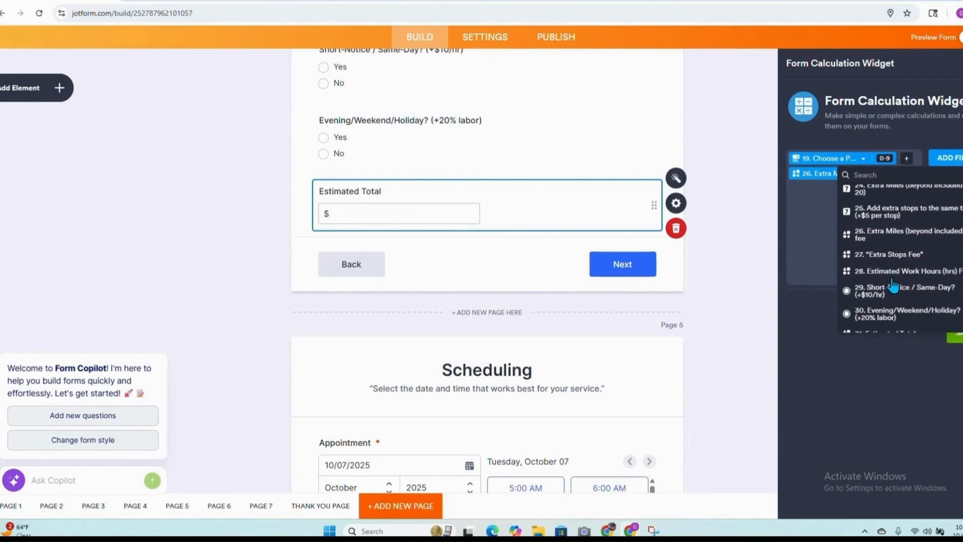
pyautogui.click(895, 255)
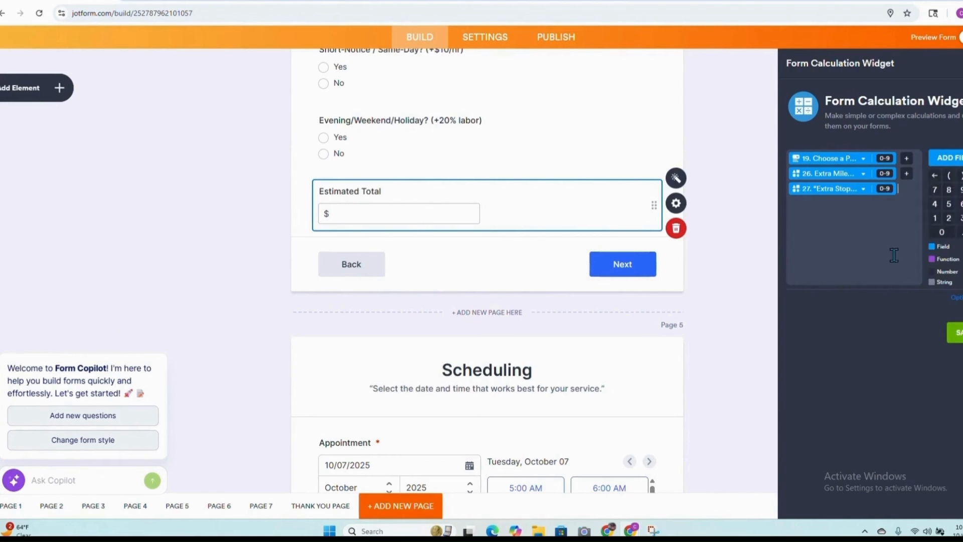
pyautogui.click(950, 159)
pyautogui.scroll(-3, 897, 280)
pyautogui.scroll(-4, 897, 282)
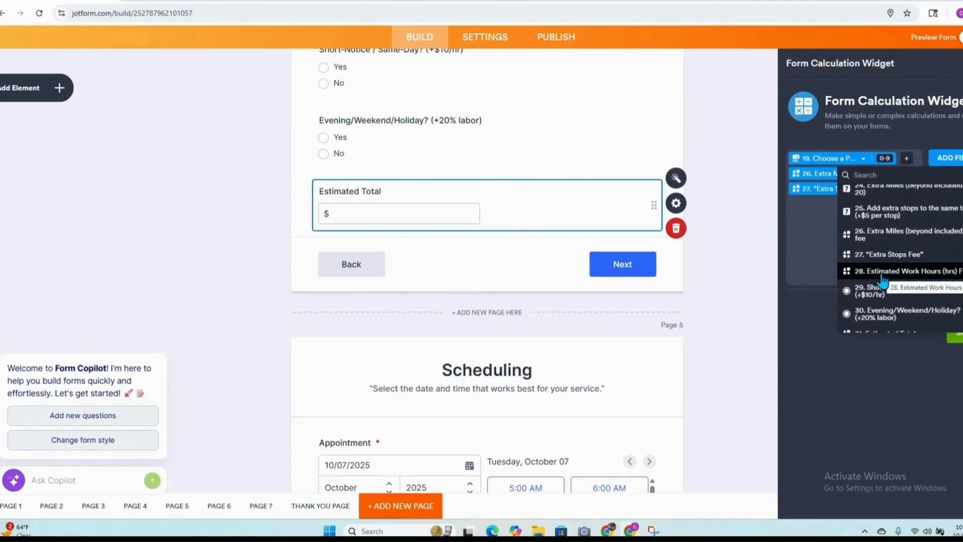
pyautogui.click(881, 275)
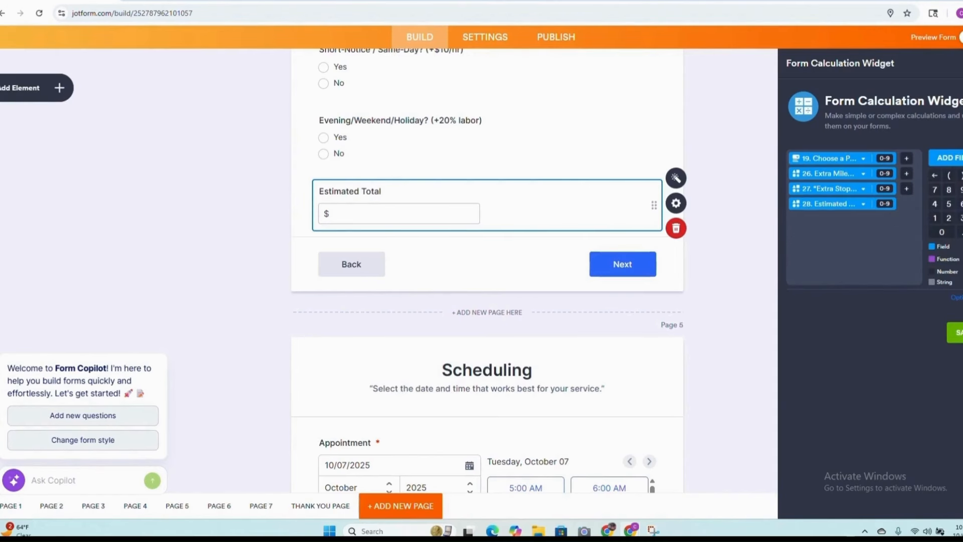
pyautogui.click(948, 158)
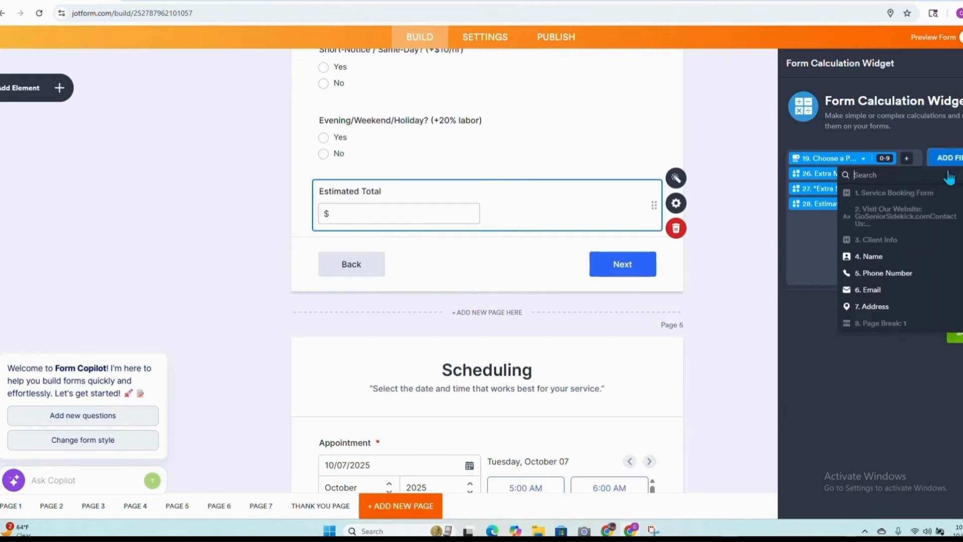
pyautogui.scroll(-8, 875, 283)
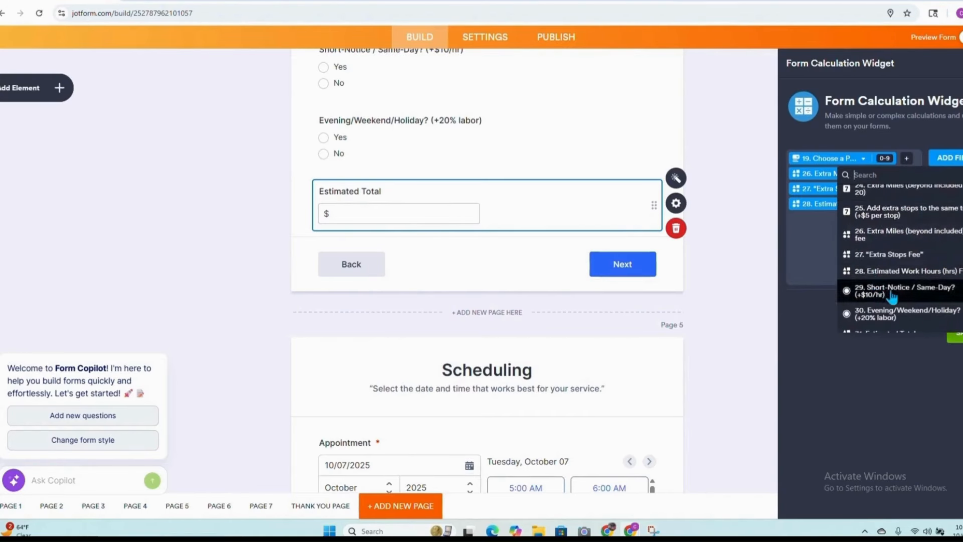
pyautogui.click(891, 294)
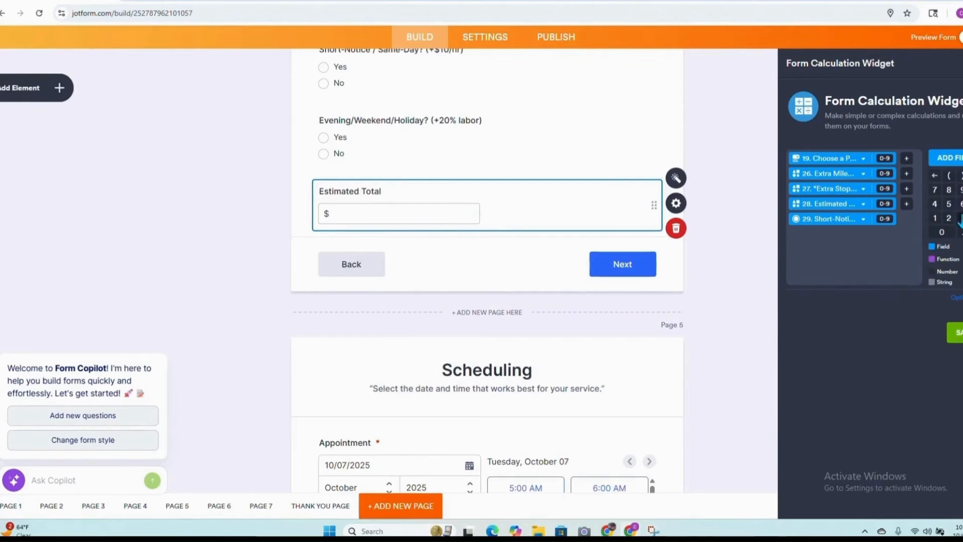
pyautogui.click(949, 157)
pyautogui.scroll(-10, 894, 284)
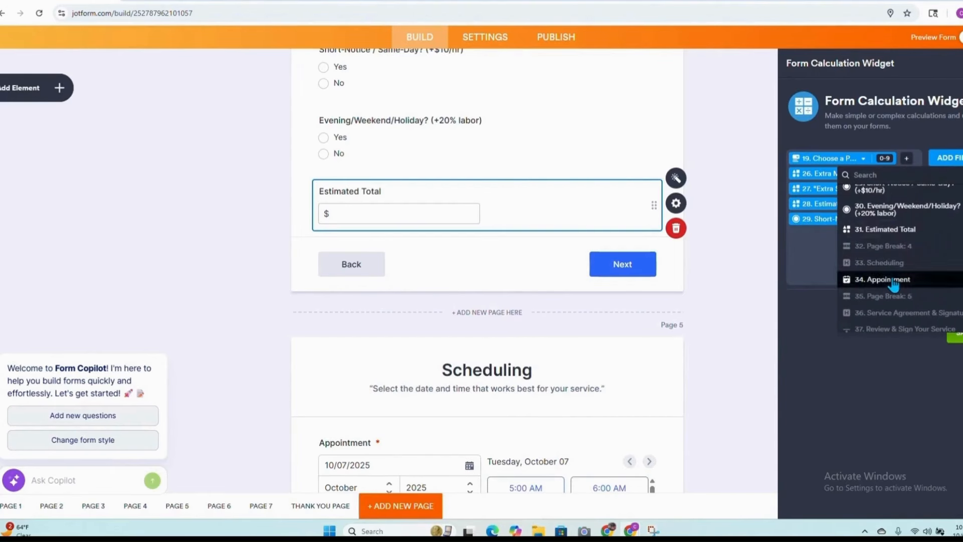
pyautogui.click(879, 219)
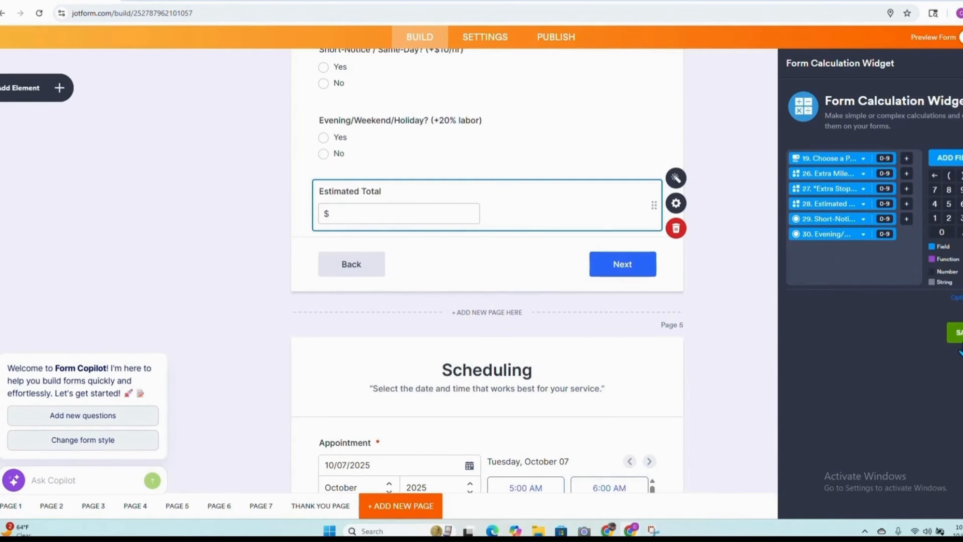
# Save the Estimated Total formula that combines the six fee fields
pyautogui.click(956, 333)
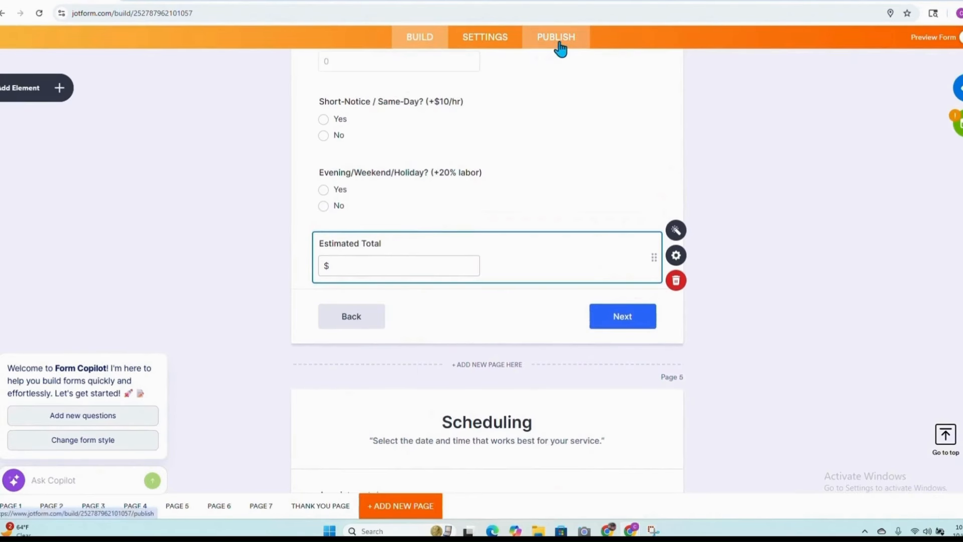
# Go from Publish to the Service Booking Form's Form Settings page
pyautogui.click(560, 40)
pyautogui.scroll(2, 568, 273)
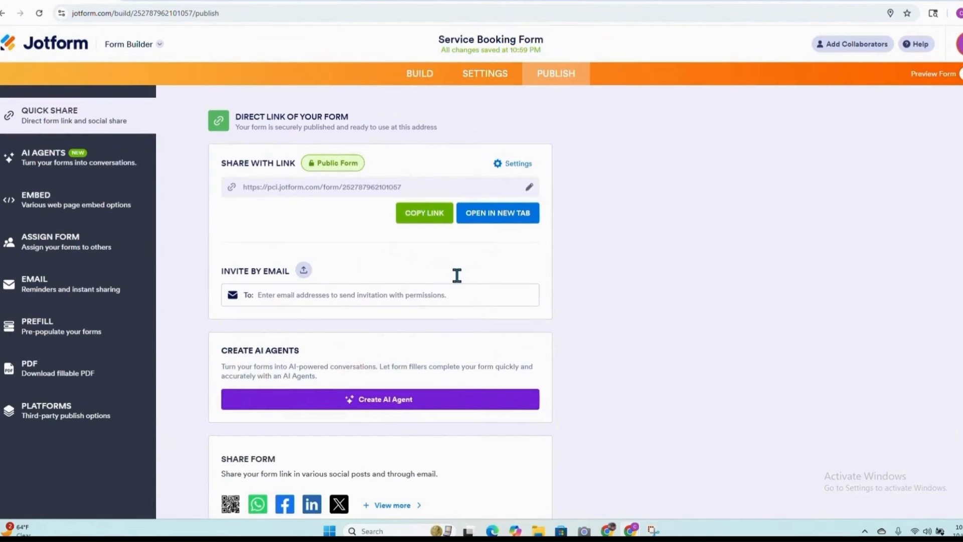
pyautogui.click(492, 79)
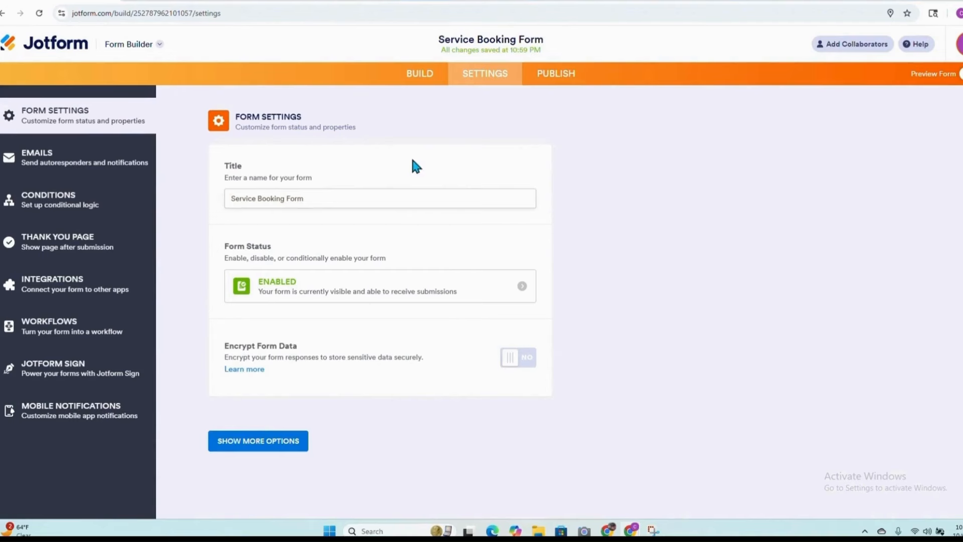
pyautogui.click(424, 72)
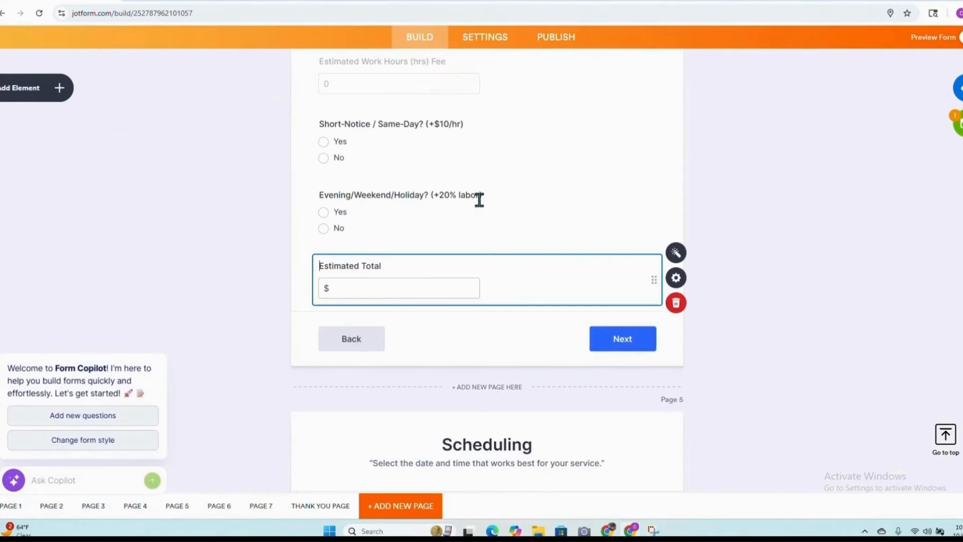
pyautogui.click(484, 48)
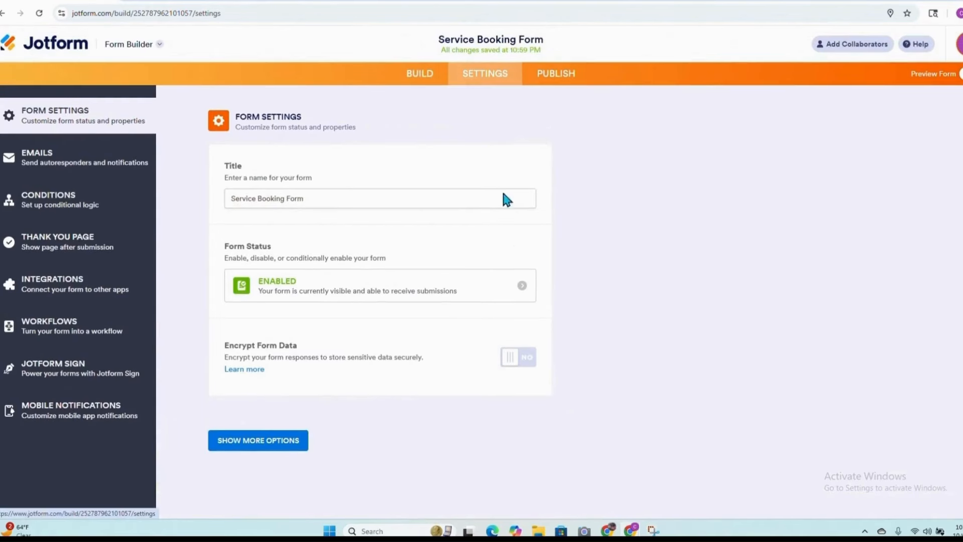
# Start a Show/Hide Field condition triggered when the service-updates question (item 13) Is Equal To Yes
pyautogui.click(38, 209)
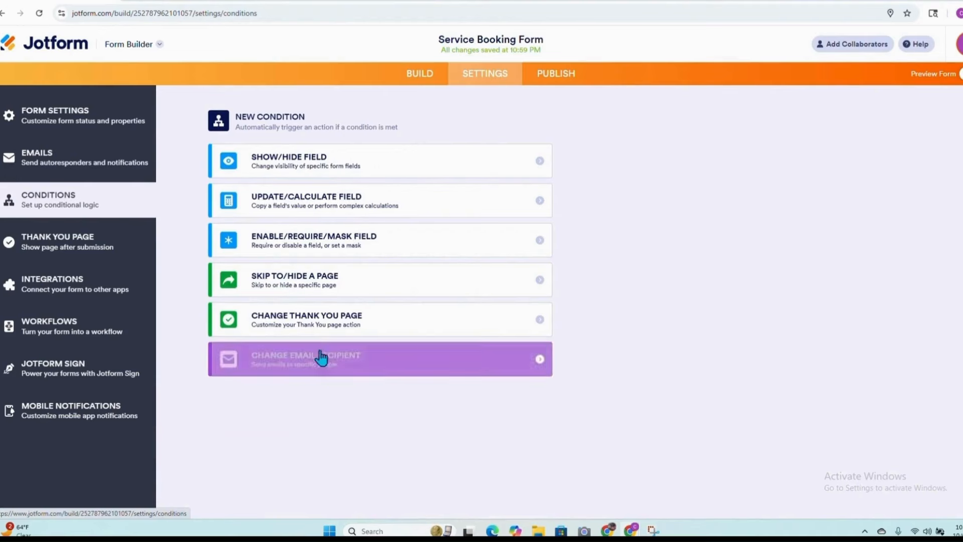
pyautogui.click(333, 174)
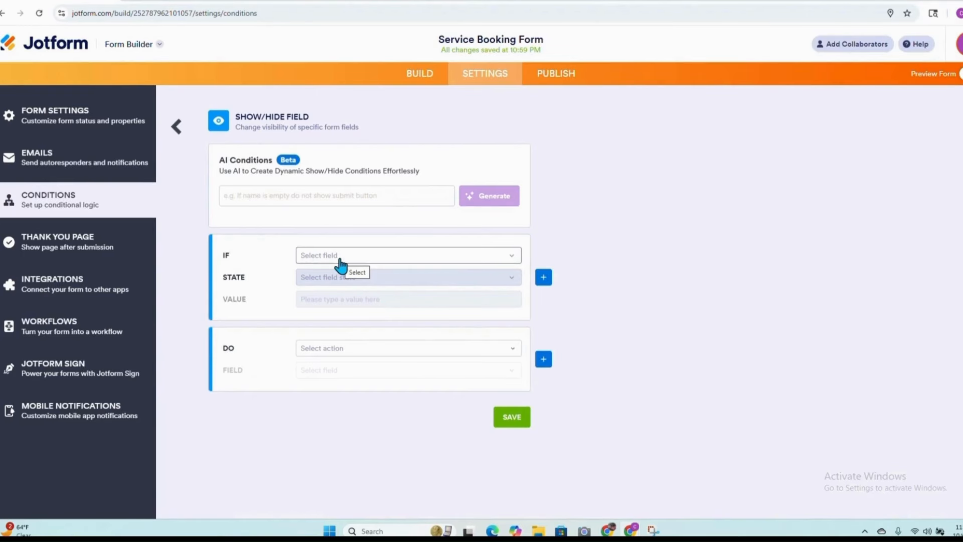
pyautogui.click(510, 258)
pyautogui.scroll(-3, 408, 350)
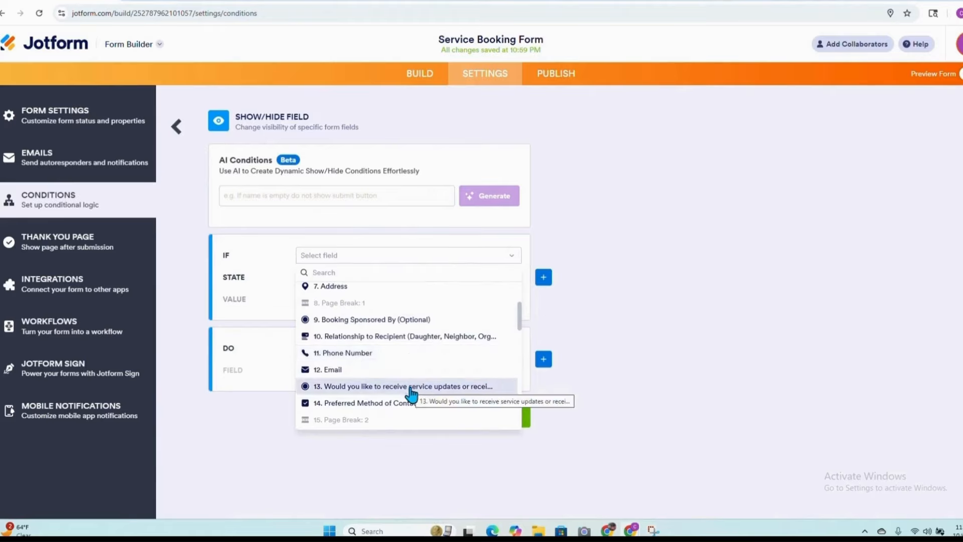
pyautogui.click(410, 388)
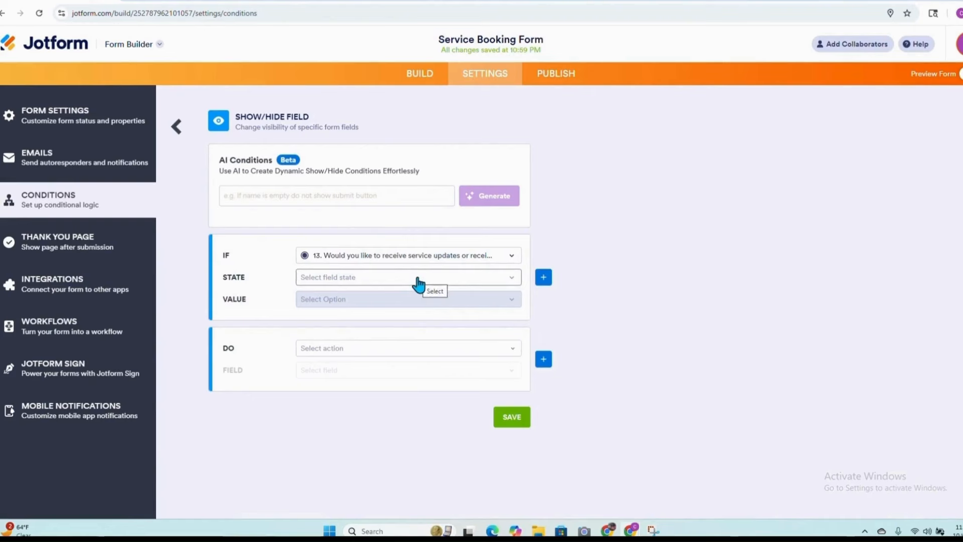
pyautogui.click(419, 284)
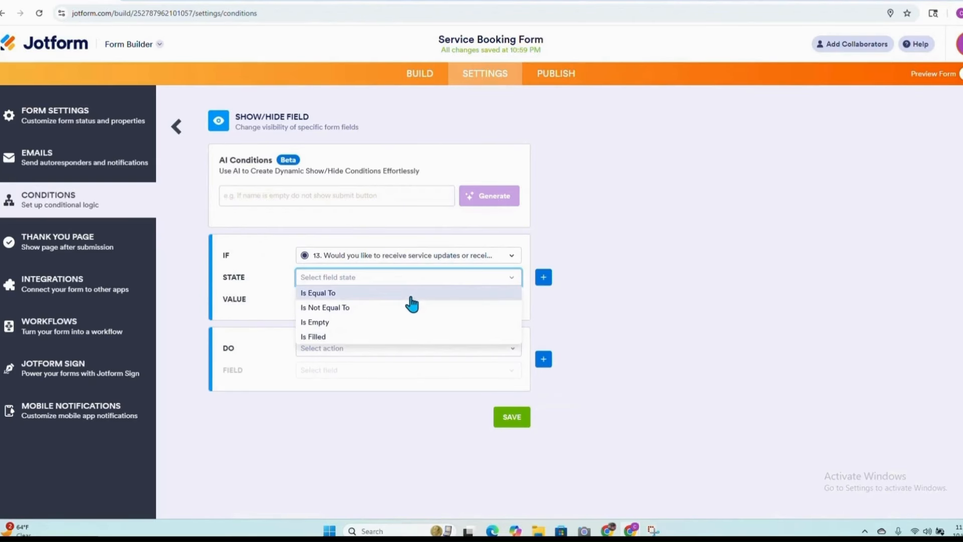
pyautogui.click(410, 295)
pyautogui.click(409, 303)
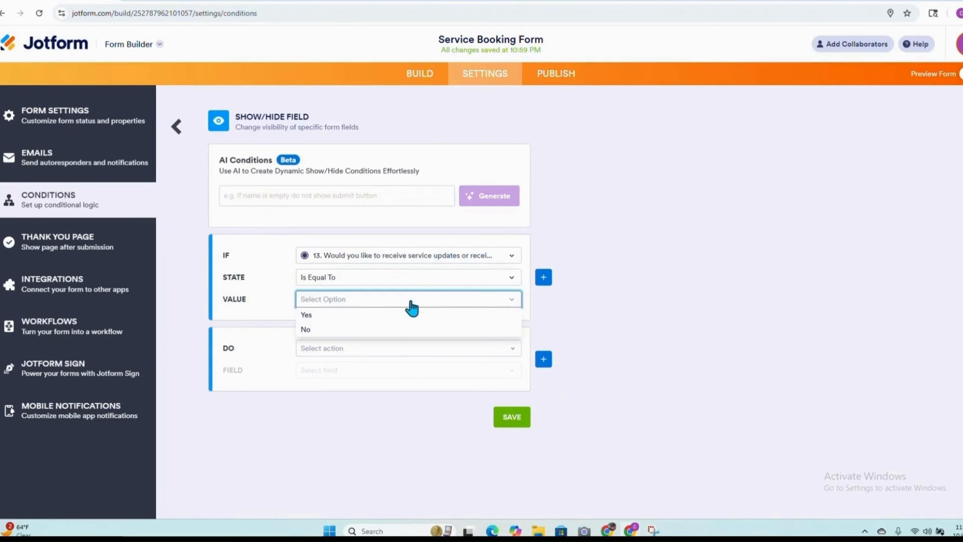
pyautogui.click(371, 319)
# Set the action to Show field 14 Preferred Method of Contact and save the rule
pyautogui.click(359, 351)
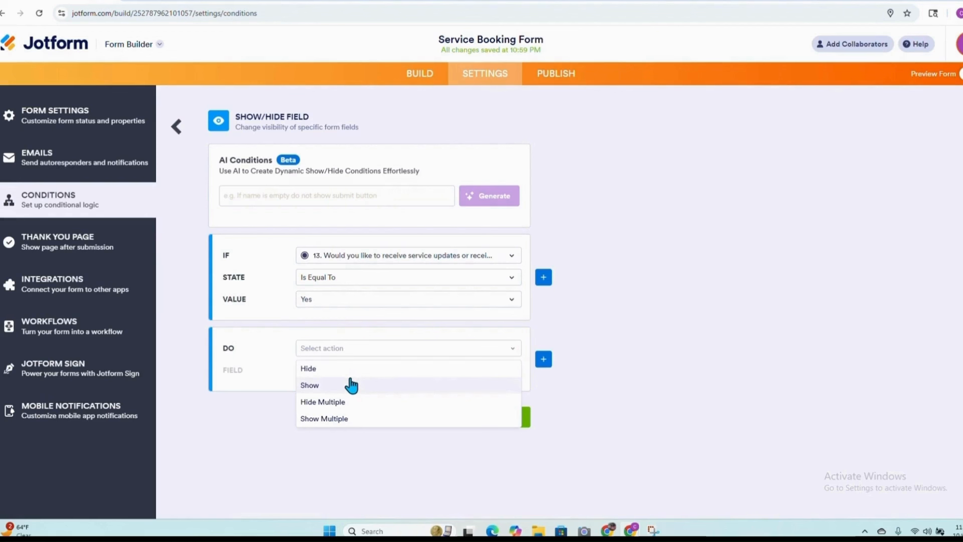
pyautogui.click(314, 386)
pyautogui.click(339, 373)
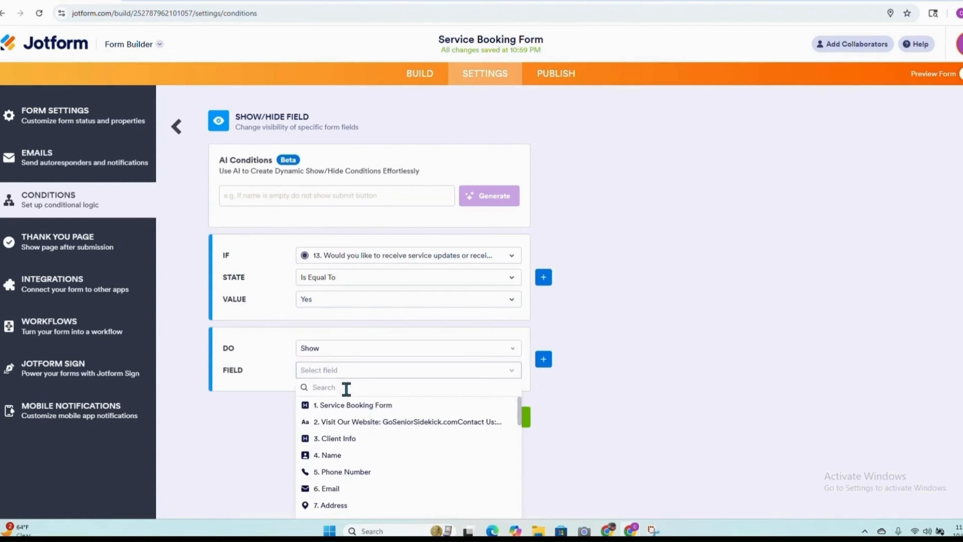
pyautogui.scroll(-3, 349, 404)
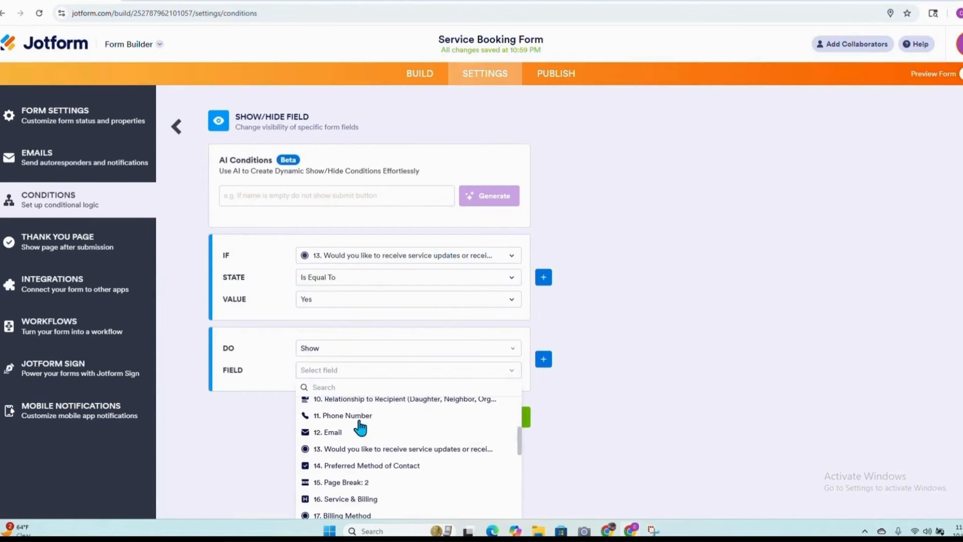
pyautogui.click(350, 466)
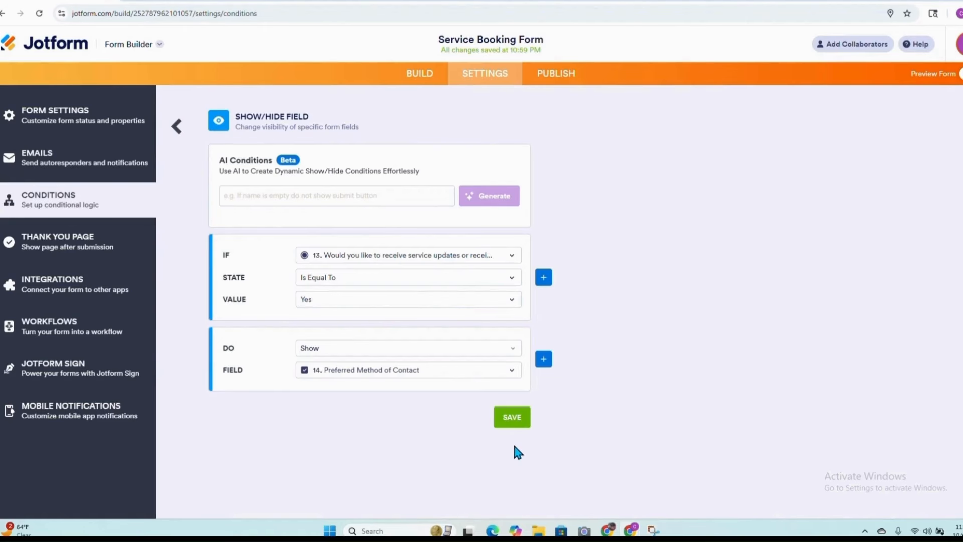
pyautogui.click(511, 417)
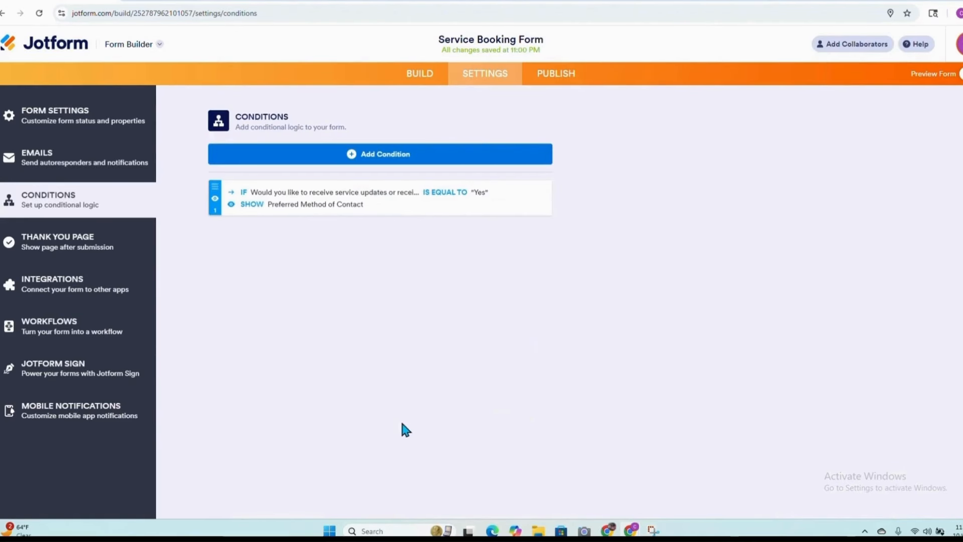
# Start a Skip To/Hide a Page condition for Booking Sponsored By (Optional) Is Equal To No
pyautogui.click(394, 162)
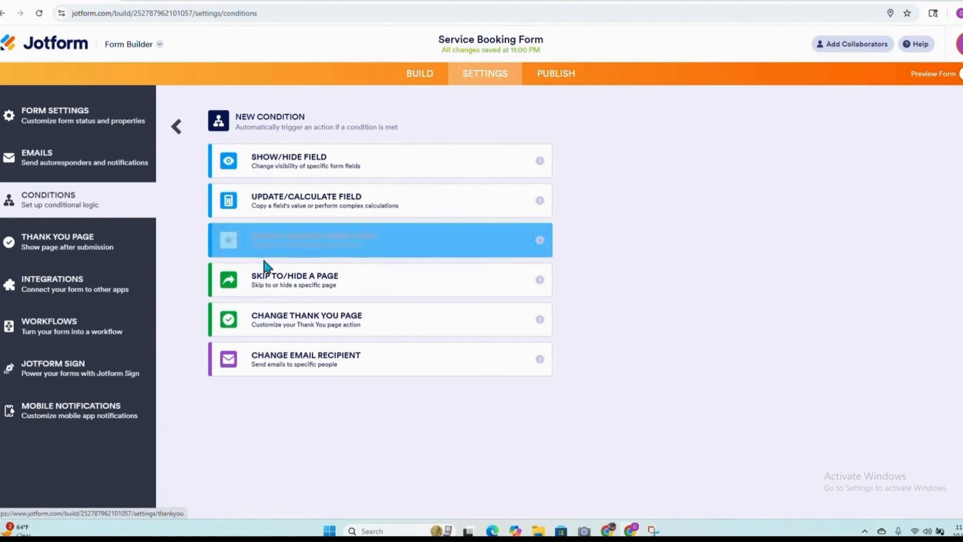
pyautogui.click(300, 284)
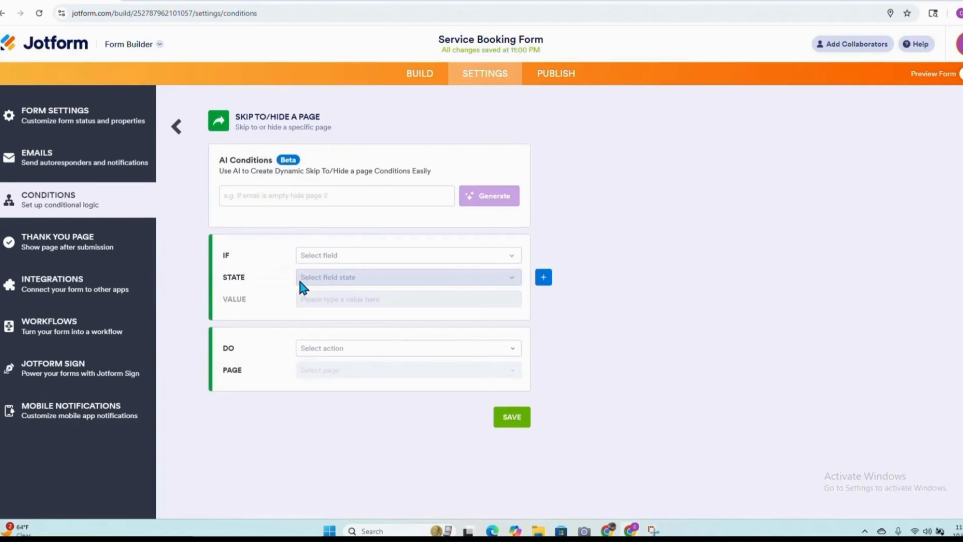
pyautogui.click(316, 256)
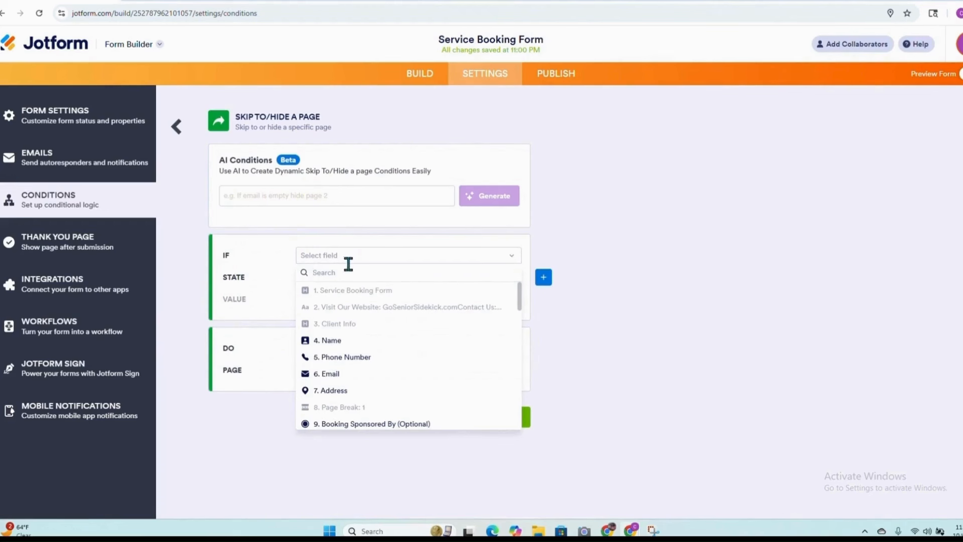
pyautogui.scroll(-1, 365, 360)
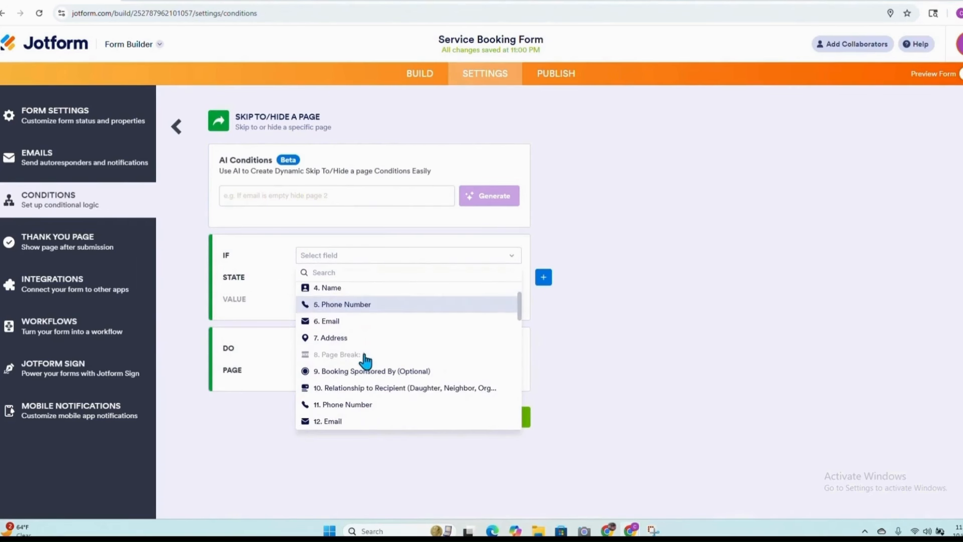
pyautogui.scroll(-1, 365, 360)
pyautogui.click(368, 324)
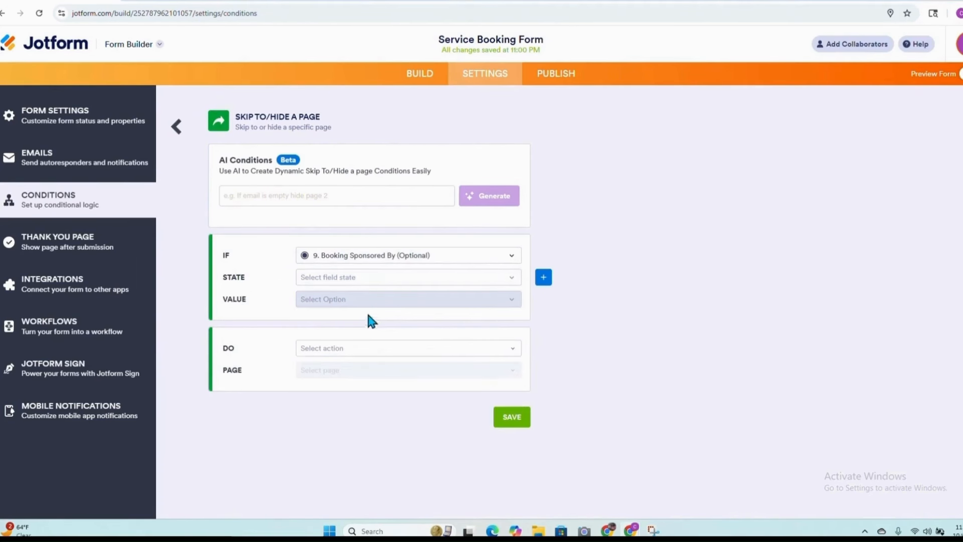
pyautogui.click(363, 283)
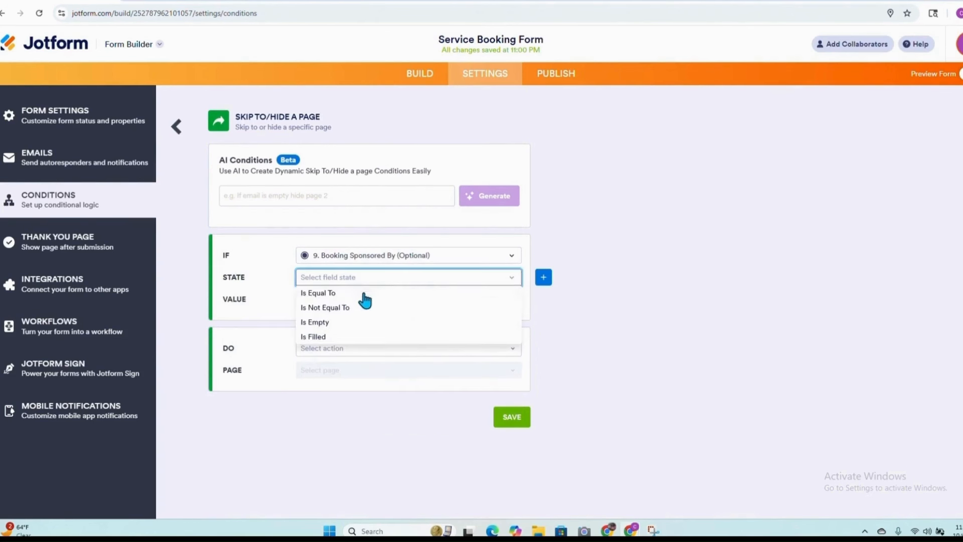
pyautogui.click(325, 296)
pyautogui.click(324, 301)
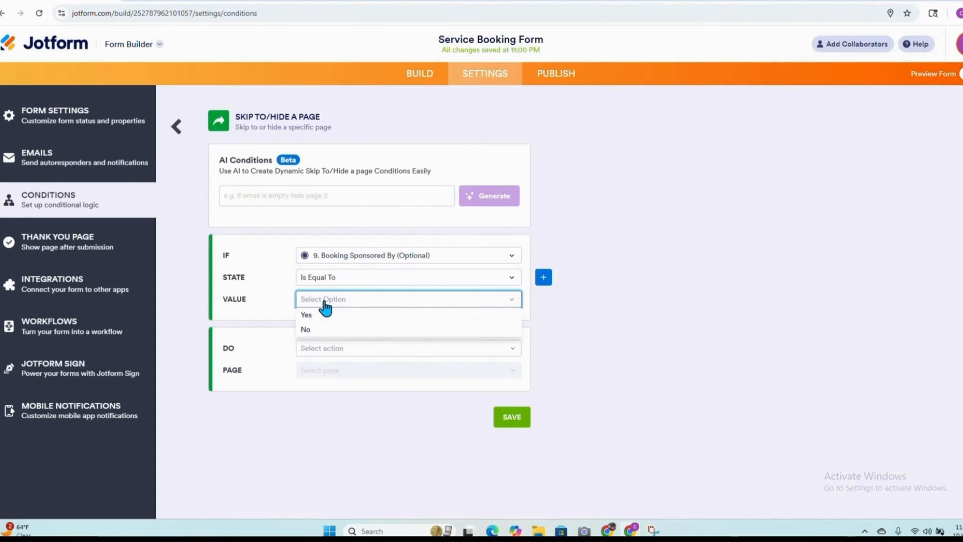
pyautogui.click(325, 329)
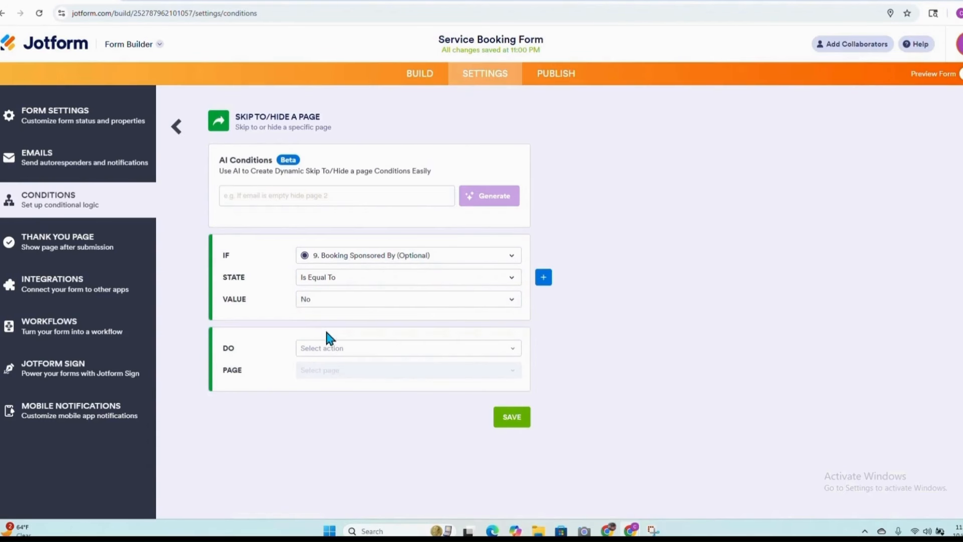
# Make the condition skip to Page 3 and save it
pyautogui.click(325, 351)
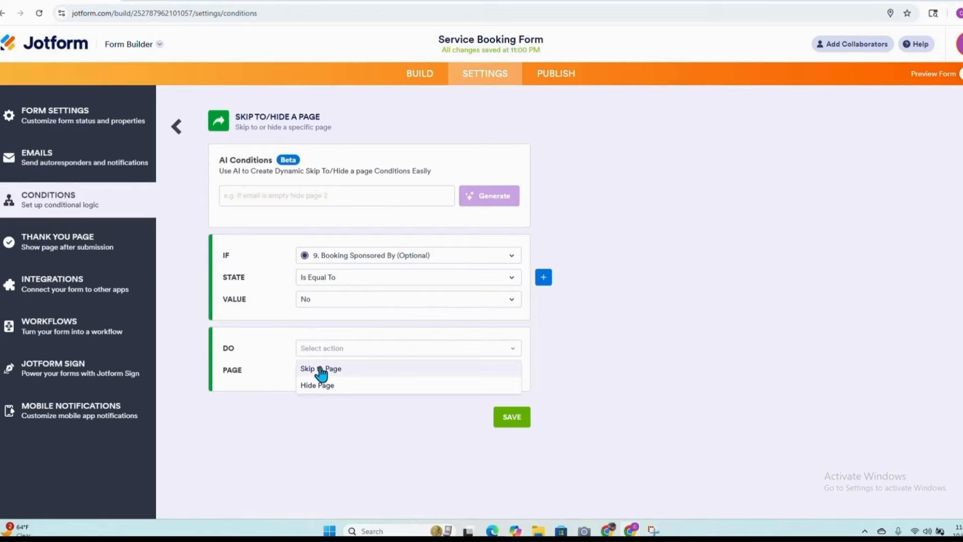
pyautogui.click(321, 370)
pyautogui.click(319, 372)
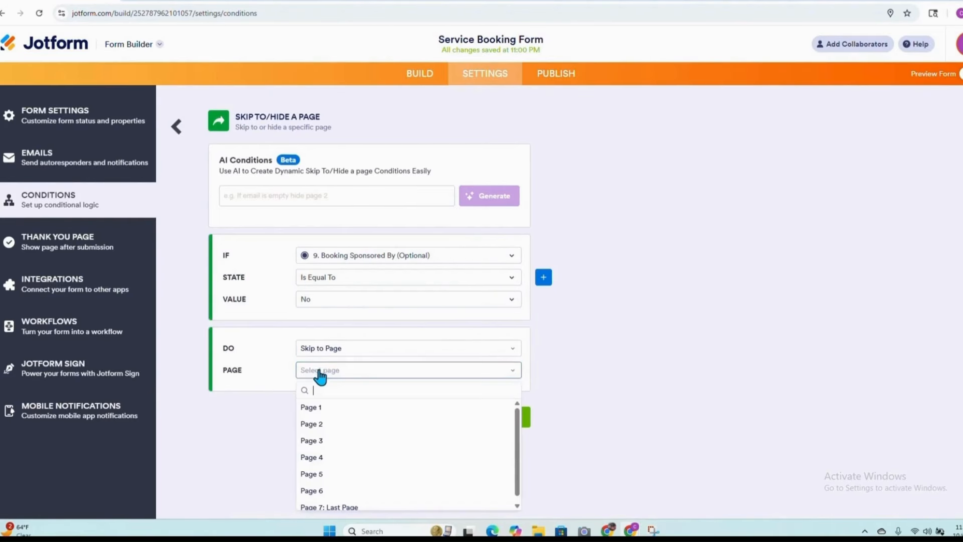
pyautogui.click(325, 441)
pyautogui.click(513, 421)
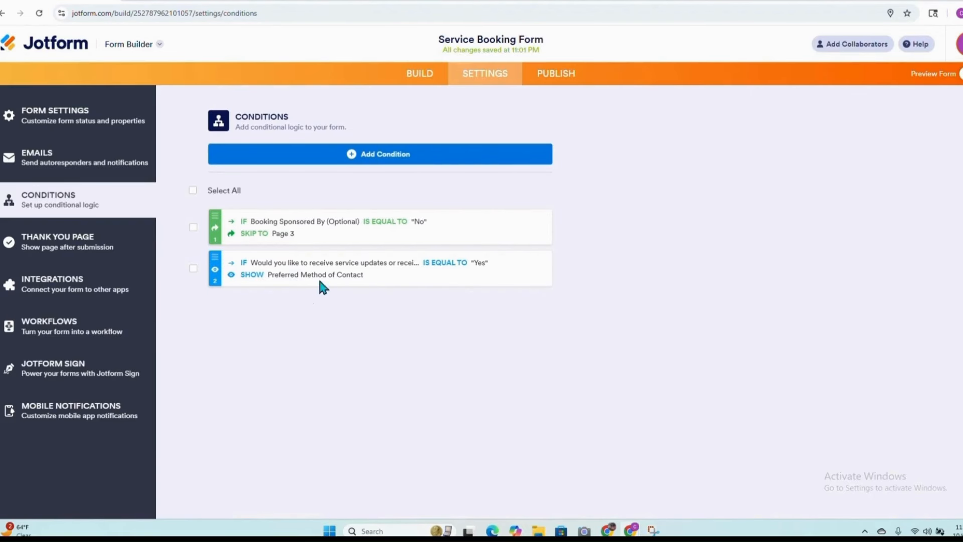
pyautogui.click(386, 161)
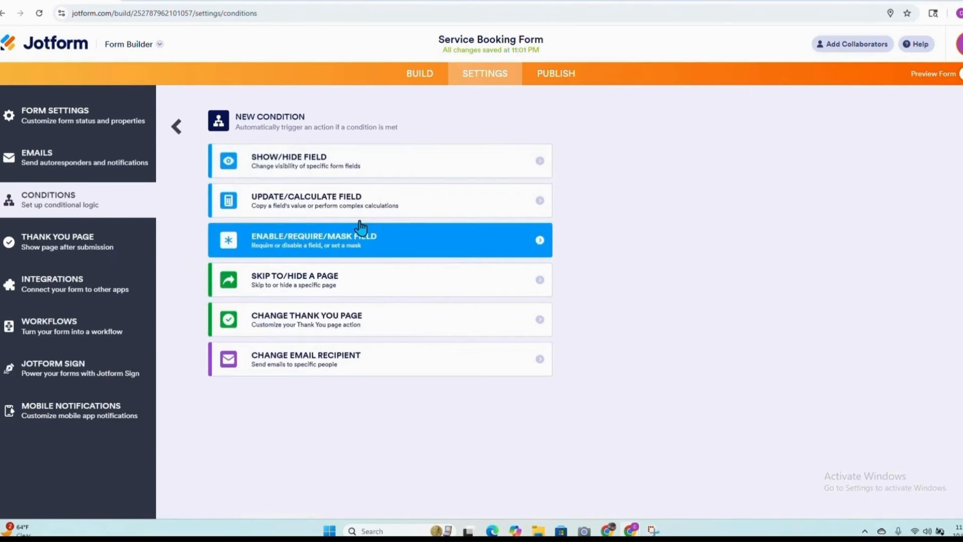
# Start a Show/Hide Field condition with IF Booking Sponsored By (Optional) Is Equal To Yes
pyautogui.click(338, 162)
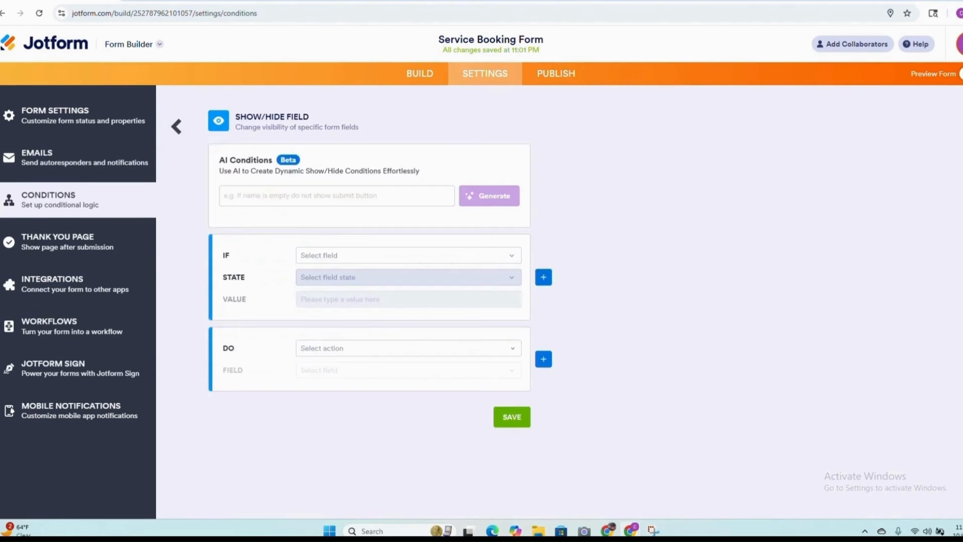
pyautogui.click(331, 261)
pyautogui.scroll(-1, 368, 354)
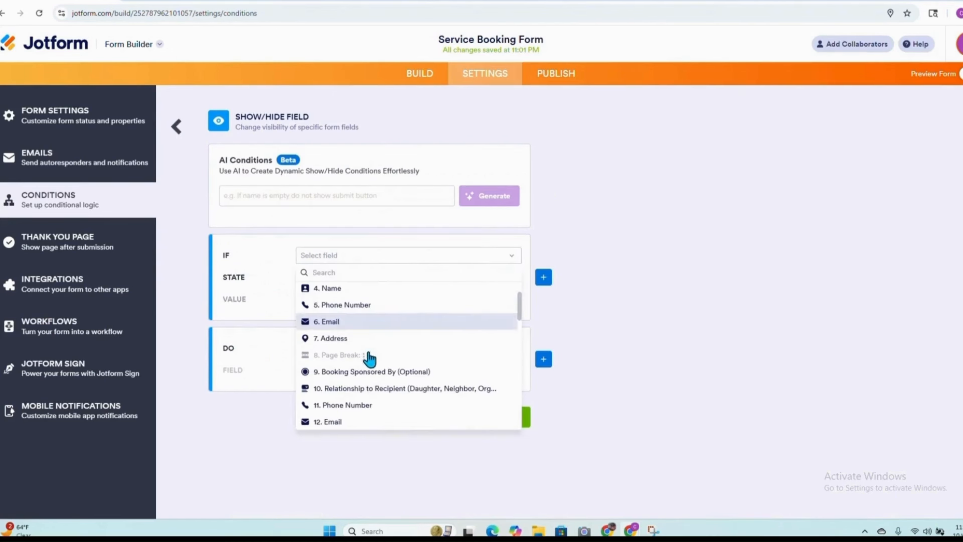
pyautogui.click(371, 372)
pyautogui.click(350, 280)
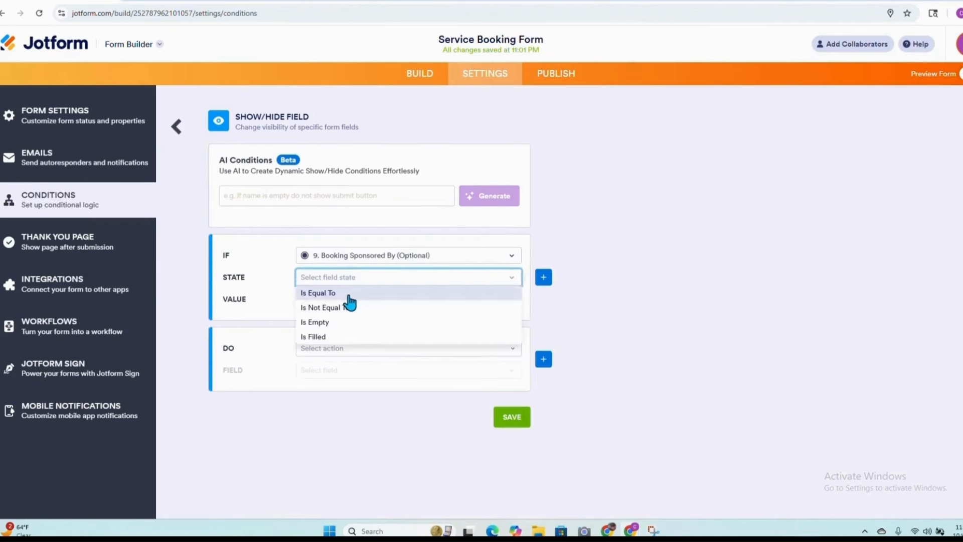
pyautogui.click(350, 295)
pyautogui.click(348, 300)
pyautogui.click(338, 315)
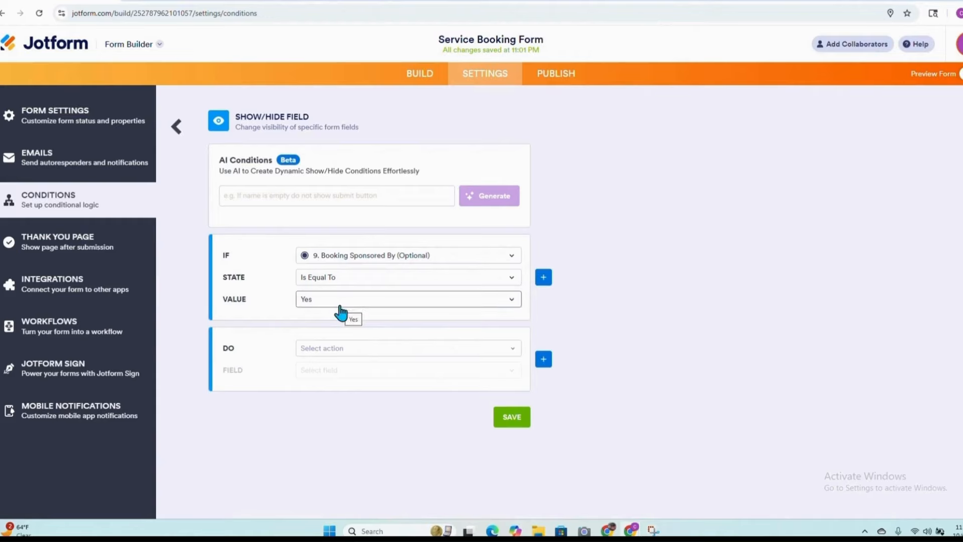
# Add a Show action for the service-updates question (field 13)
pyautogui.click(332, 350)
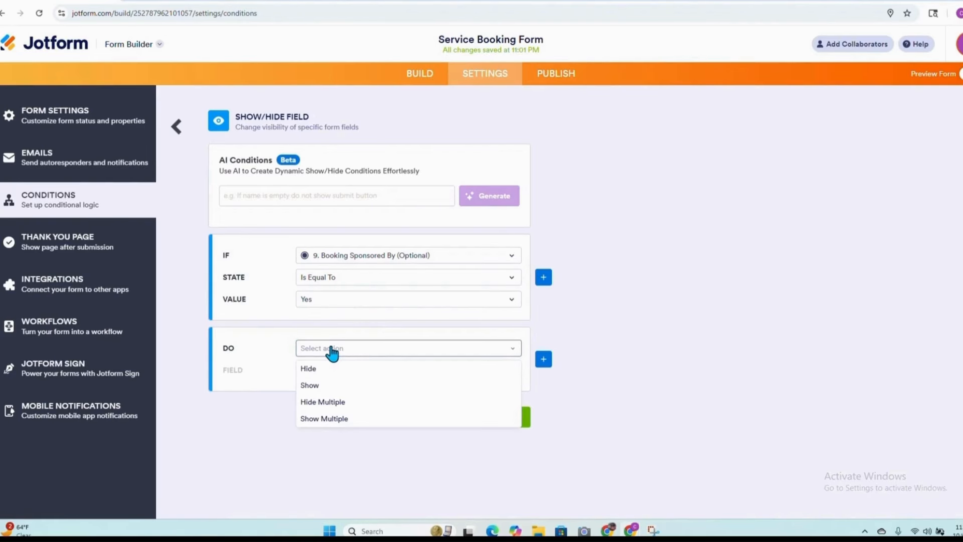
pyautogui.click(316, 386)
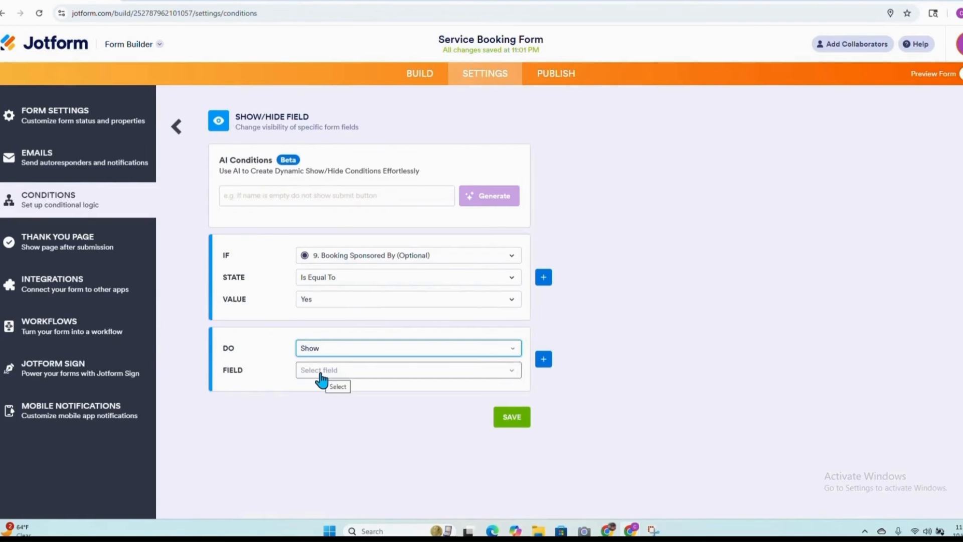
pyautogui.click(321, 374)
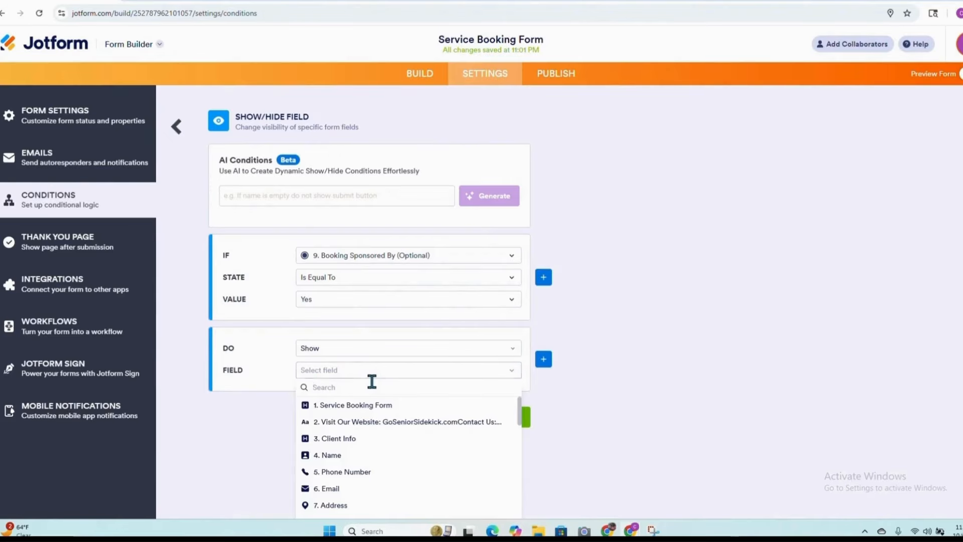
pyautogui.scroll(-3, 375, 421)
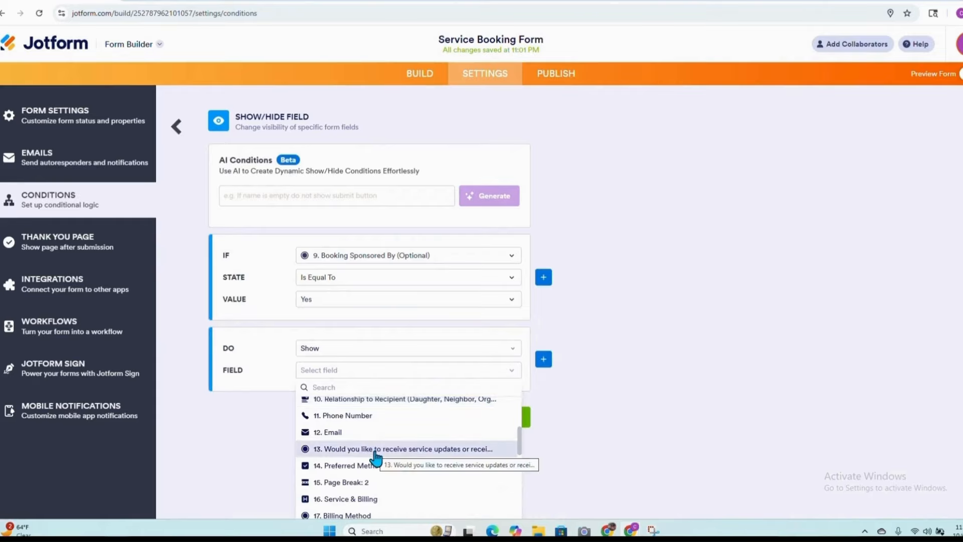
pyautogui.click(374, 449)
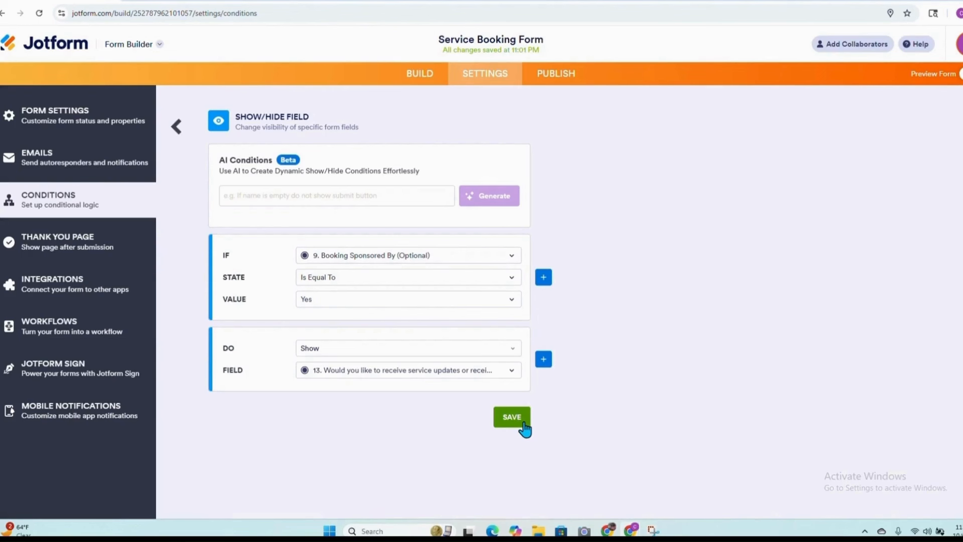
# Add a second Show action for 11. Phone Number
pyautogui.click(546, 360)
pyautogui.scroll(-1, 457, 346)
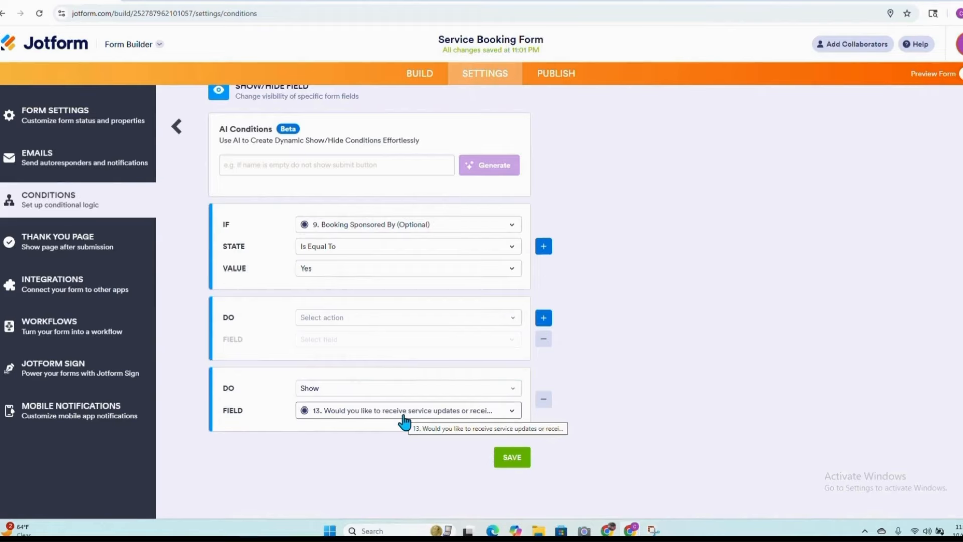
pyautogui.click(513, 318)
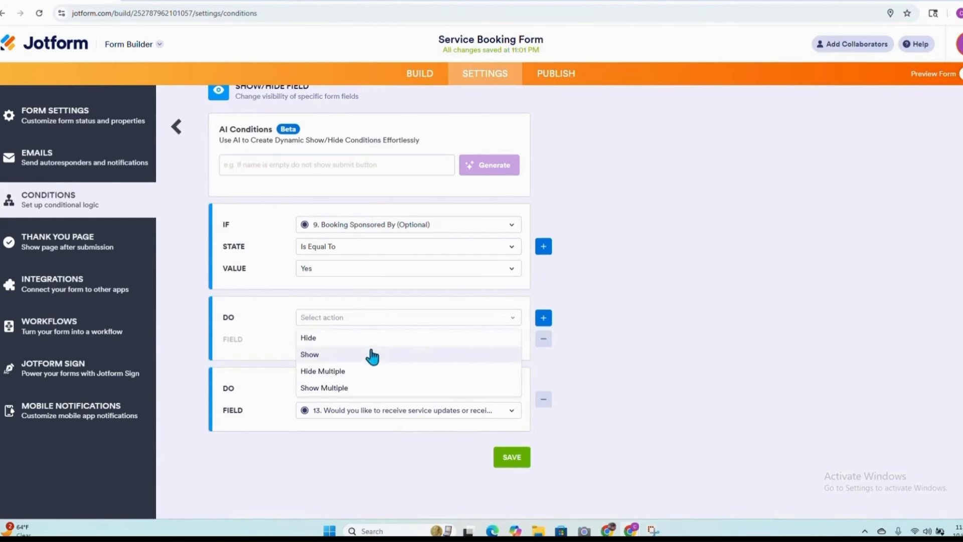
pyautogui.click(331, 355)
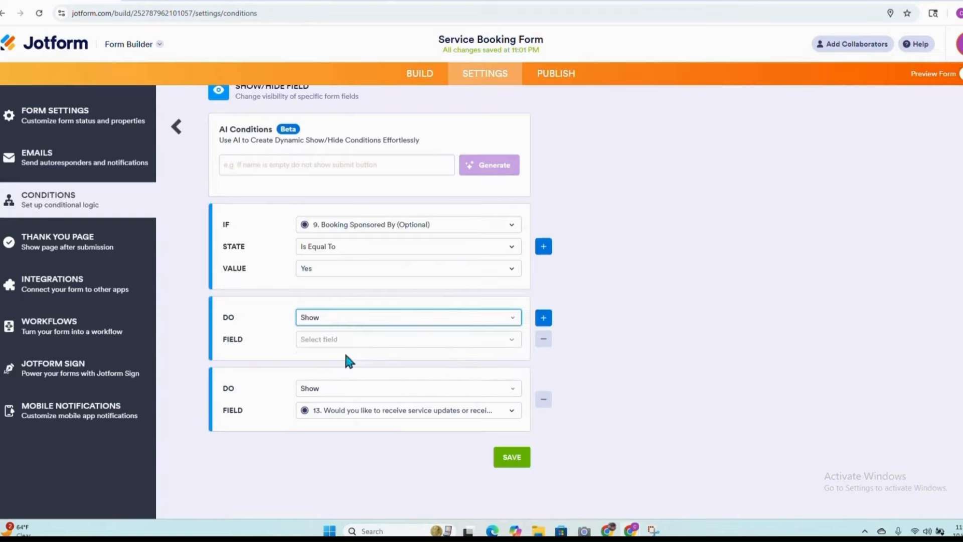
pyautogui.click(371, 343)
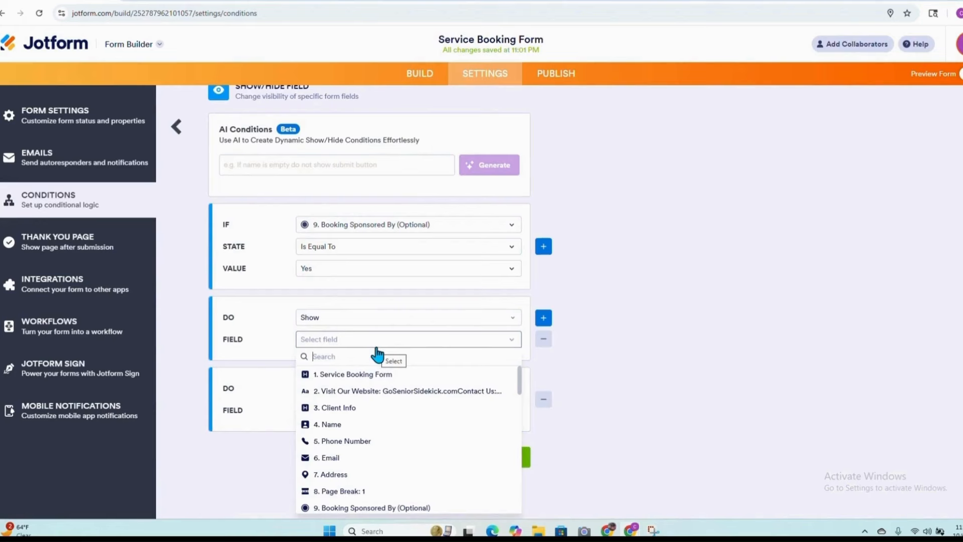
pyautogui.scroll(-1, 362, 401)
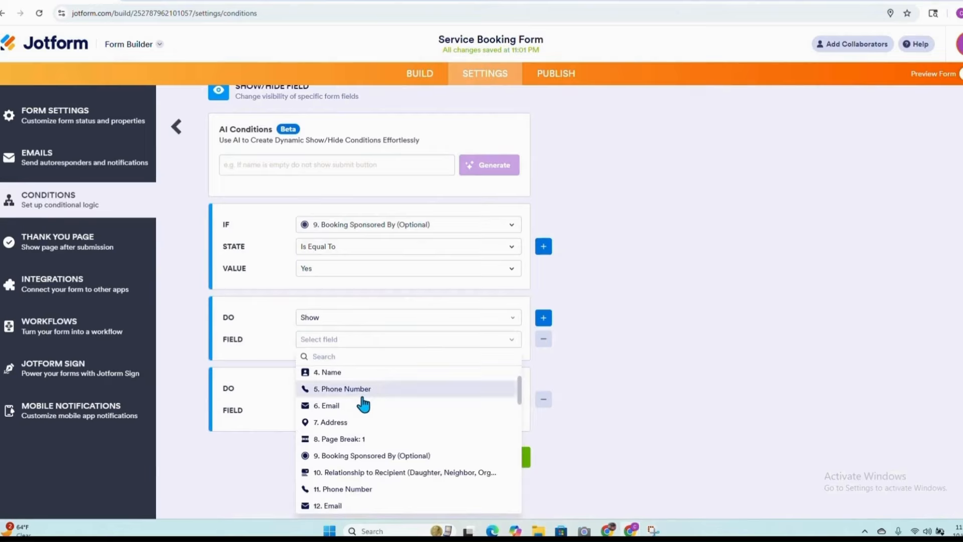
pyautogui.scroll(-1, 362, 401)
pyautogui.click(373, 437)
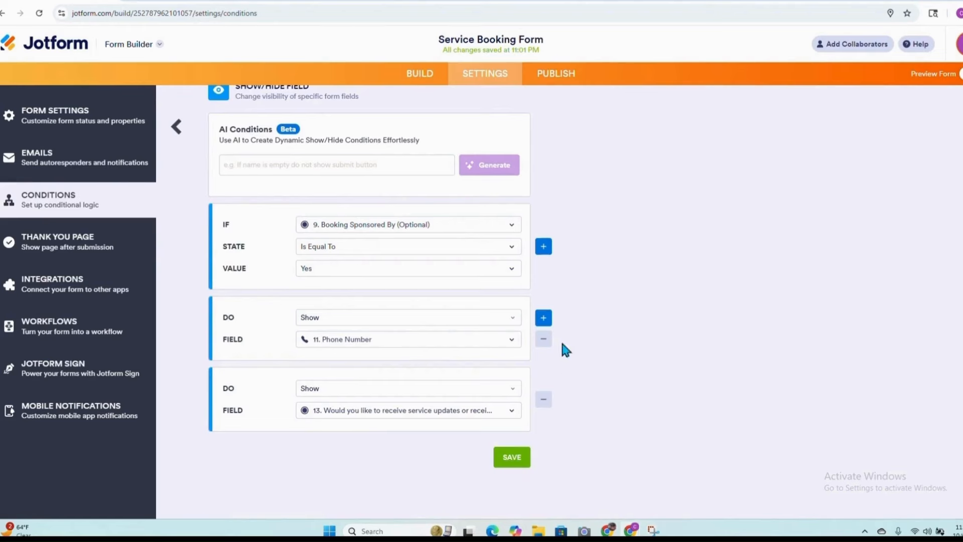
# Add a third Show action for 12. Email
pyautogui.click(543, 317)
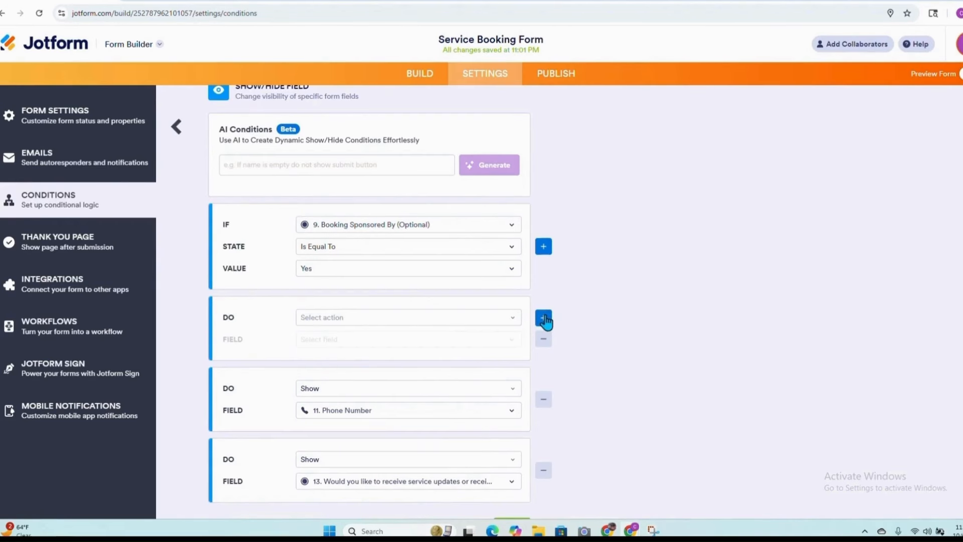
pyautogui.click(460, 321)
pyautogui.click(324, 355)
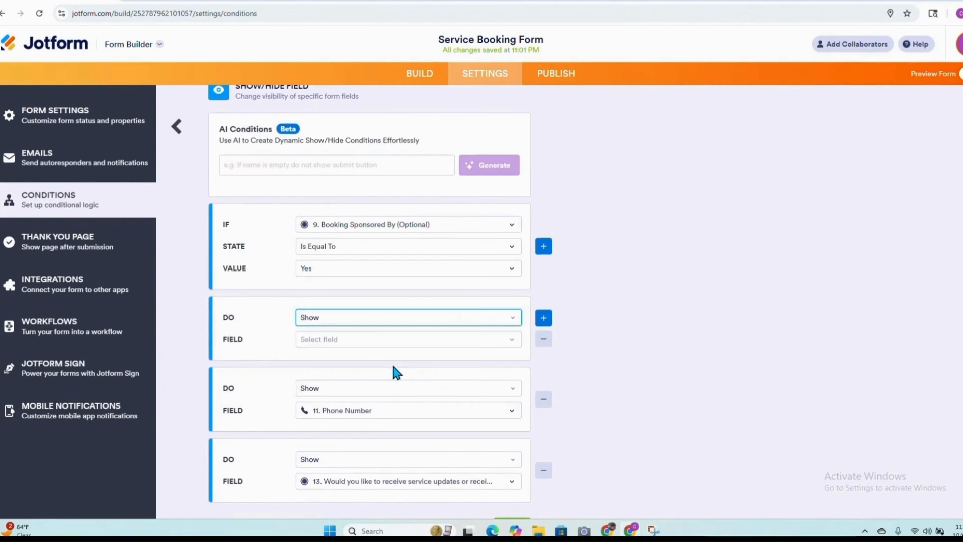
pyautogui.scroll(-1, 397, 373)
pyautogui.click(441, 271)
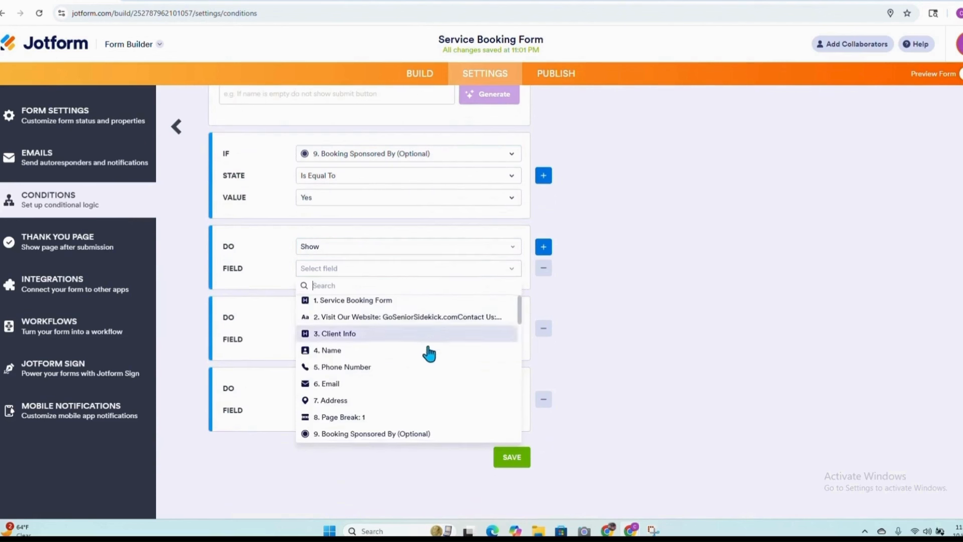
pyautogui.scroll(-3, 429, 353)
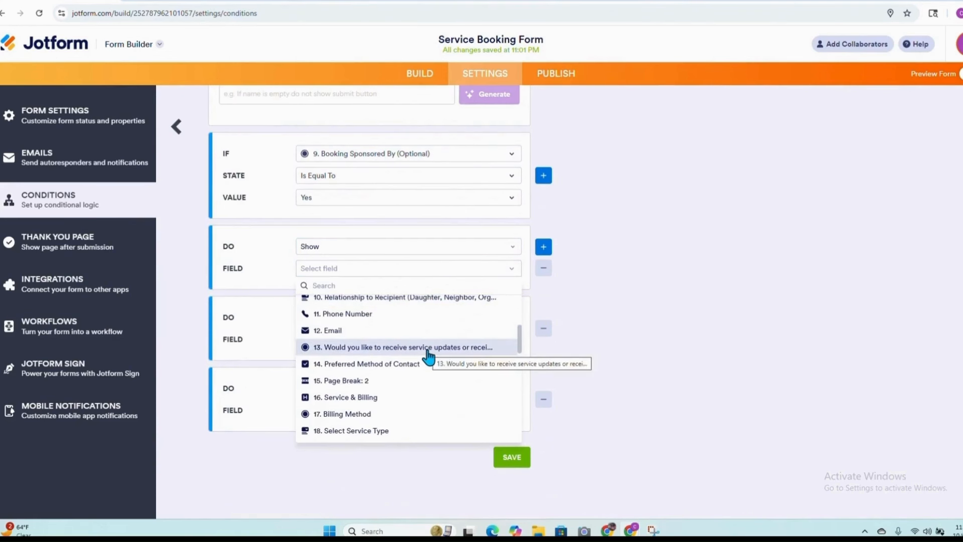
pyautogui.click(367, 331)
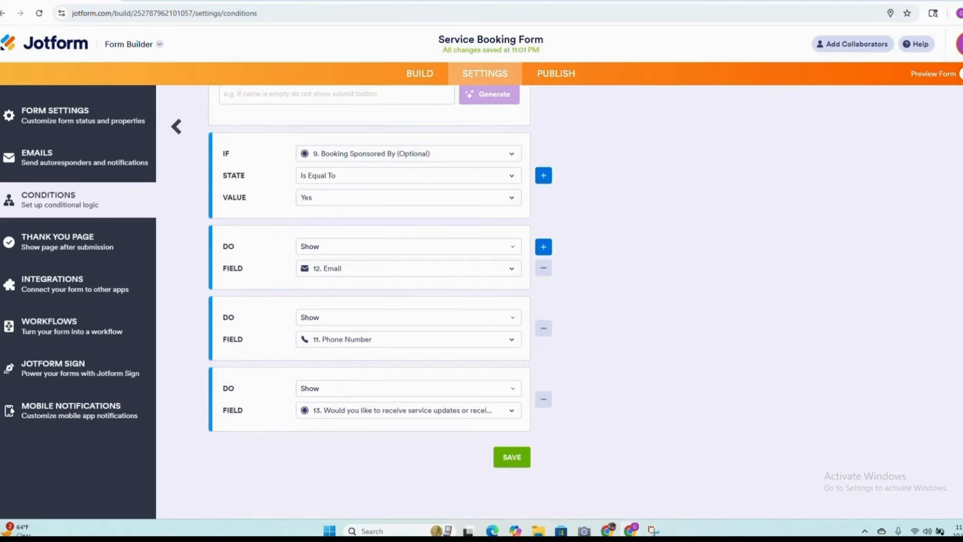
# Add a fourth Show action for Relationship to Recipient and save the sponsor rule
pyautogui.click(544, 247)
pyautogui.click(424, 249)
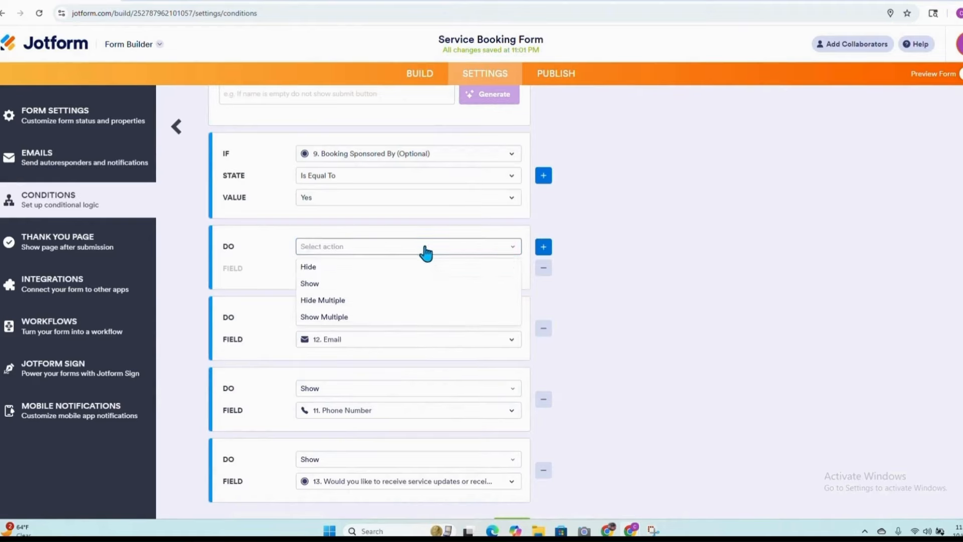
pyautogui.click(307, 283)
pyautogui.click(331, 273)
pyautogui.scroll(-3, 349, 312)
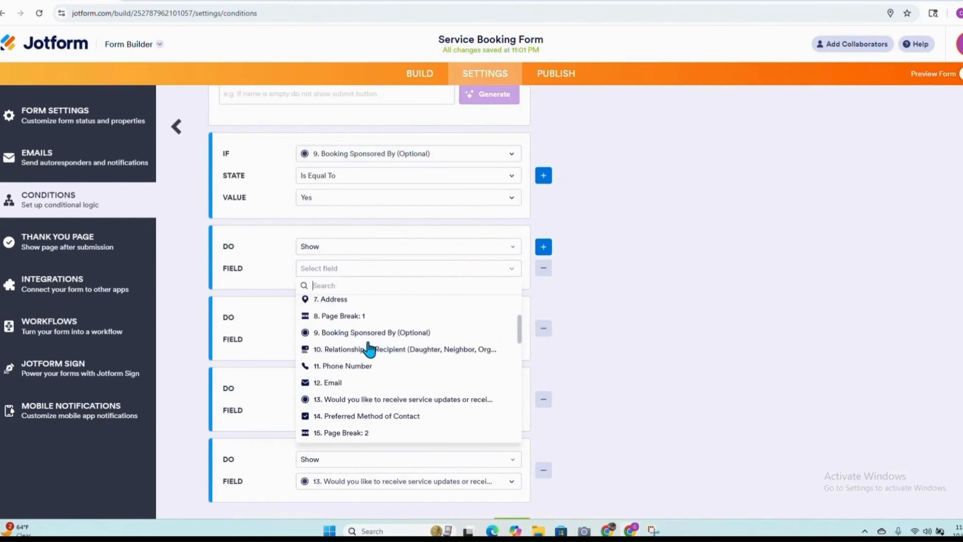
pyautogui.scroll(-3, 369, 348)
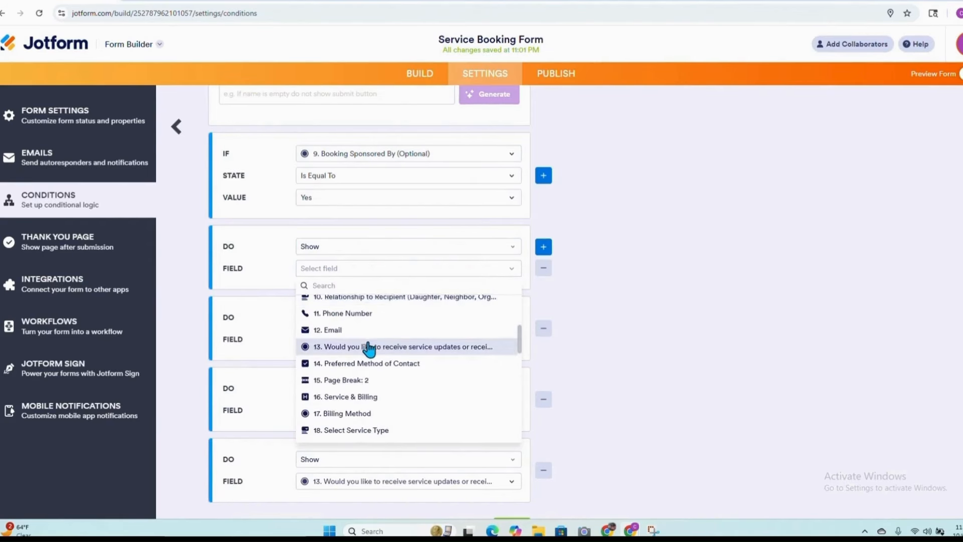
pyautogui.scroll(-1, 369, 347)
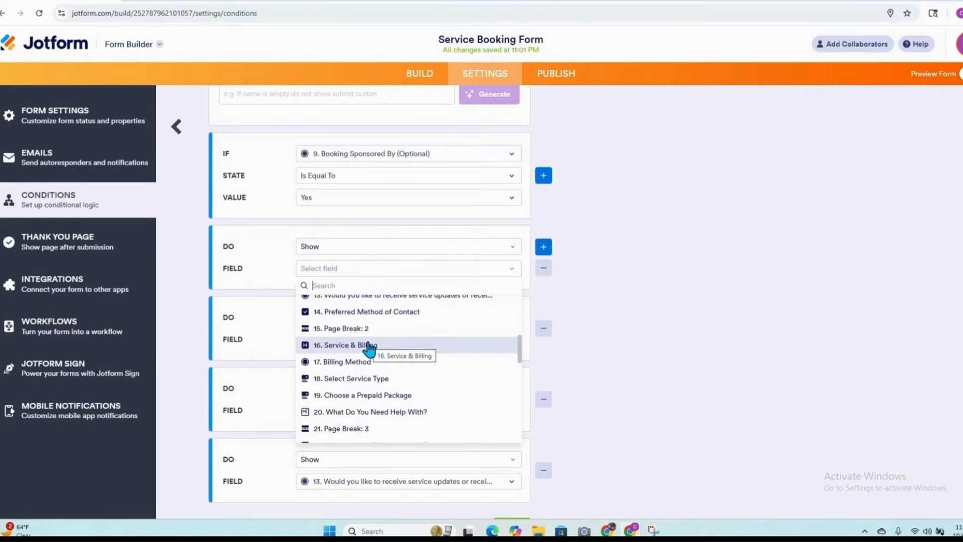
pyautogui.scroll(1, 369, 348)
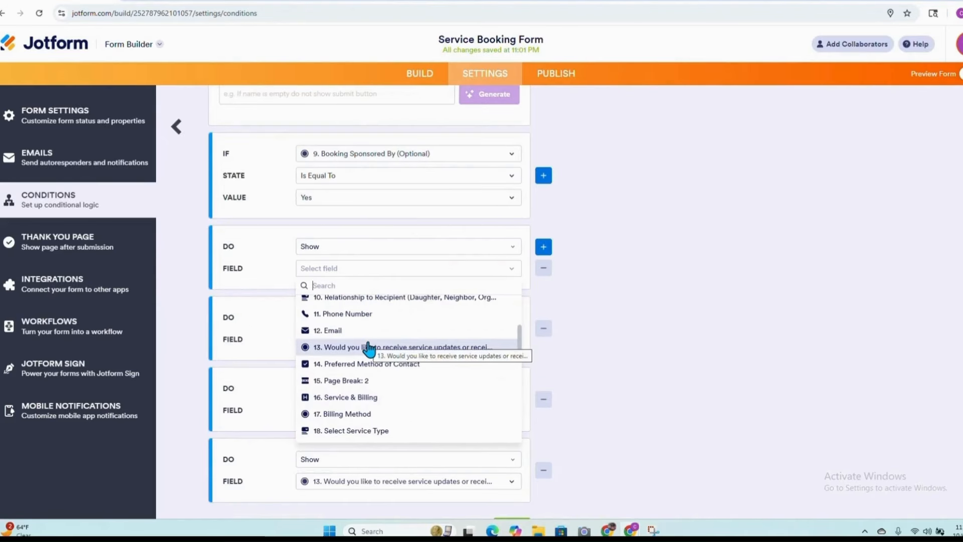
pyautogui.click(369, 300)
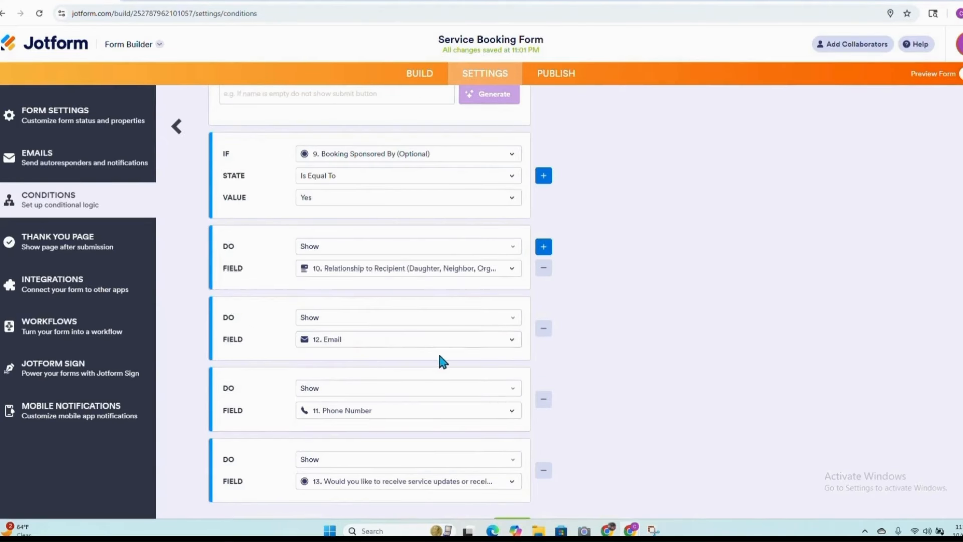
pyautogui.scroll(-2, 440, 355)
pyautogui.scroll(4, 440, 355)
pyautogui.scroll(-3, 439, 355)
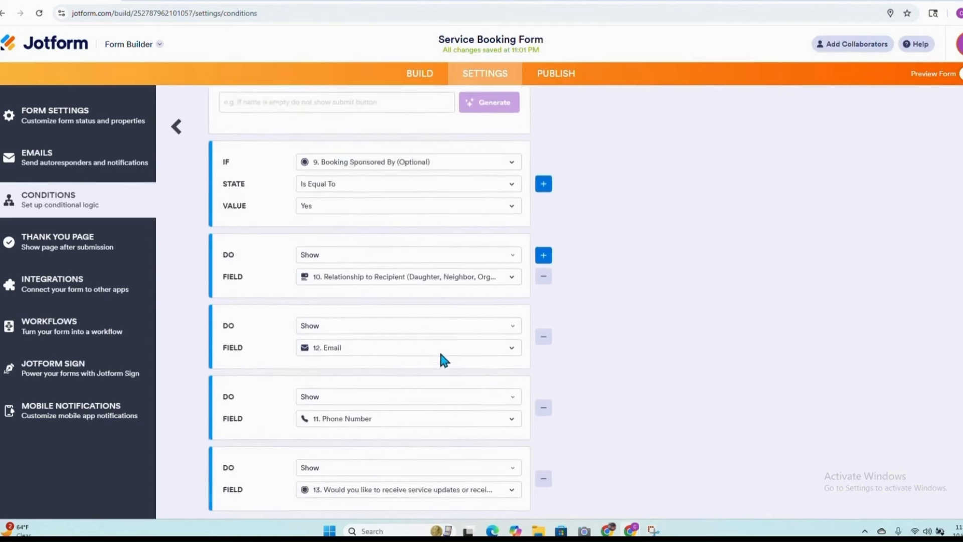
pyautogui.scroll(-2, 441, 356)
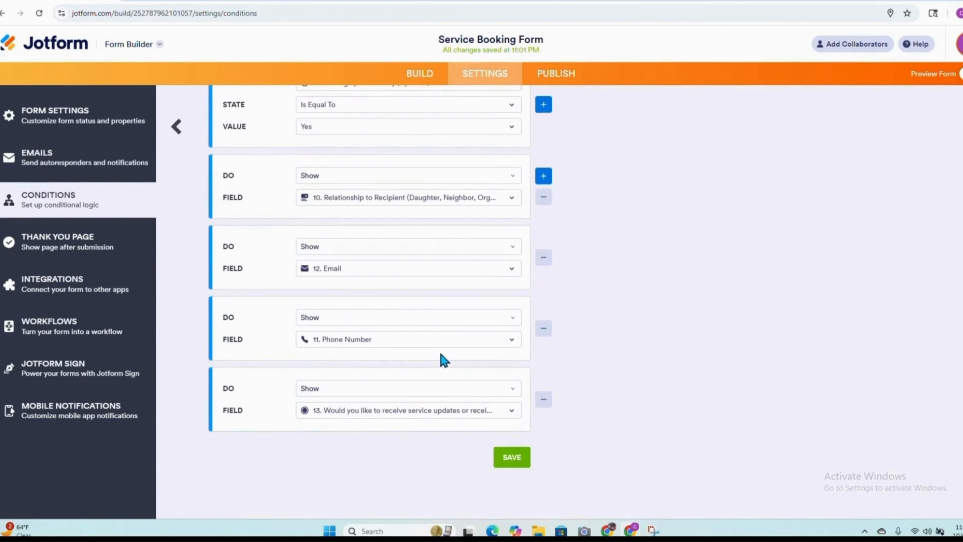
pyautogui.scroll(4, 375, 336)
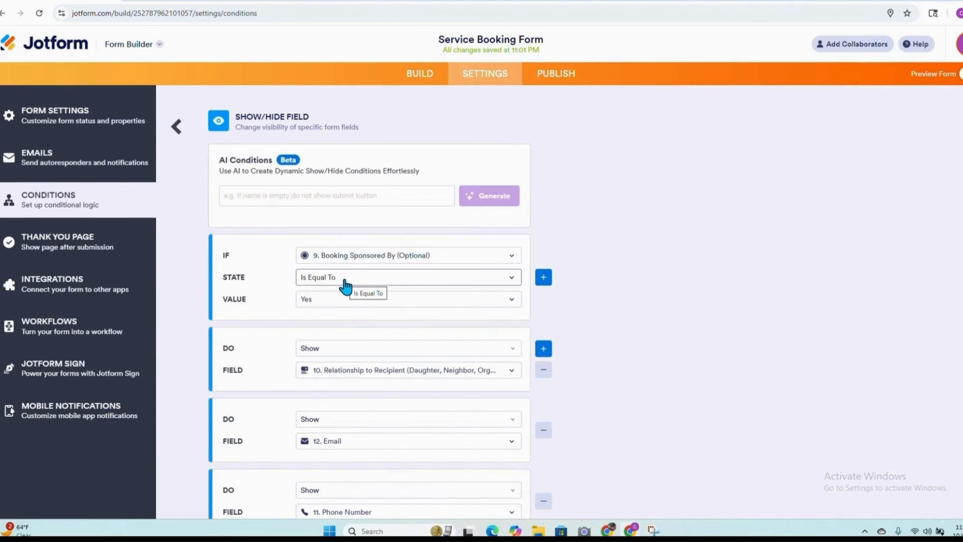
pyautogui.scroll(-3, 344, 288)
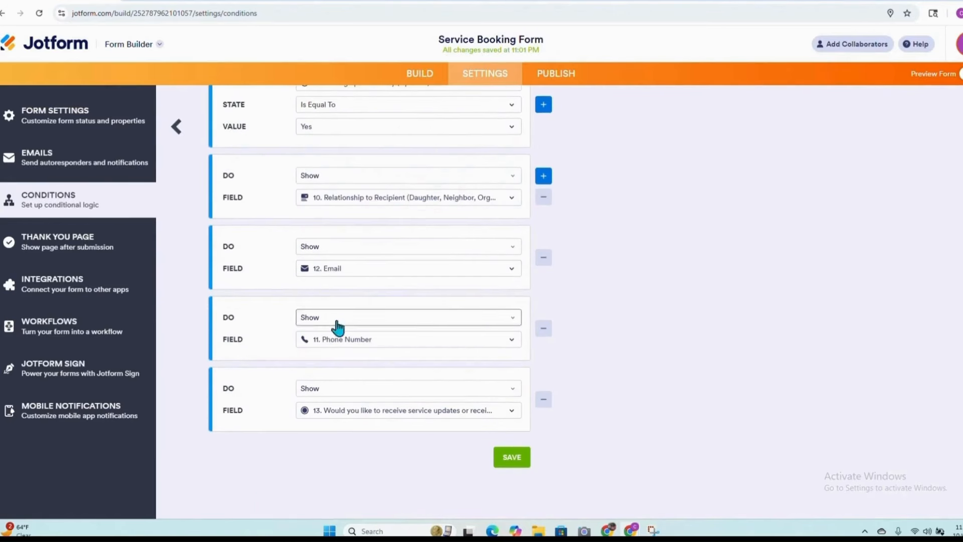
pyautogui.click(513, 458)
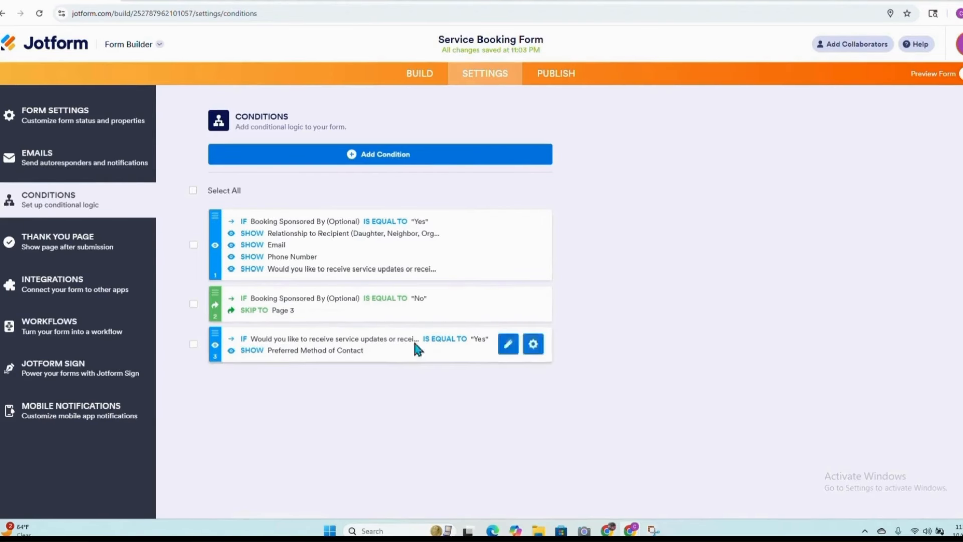
# Begin another condition to bring up the New Condition type choices
pyautogui.click(385, 157)
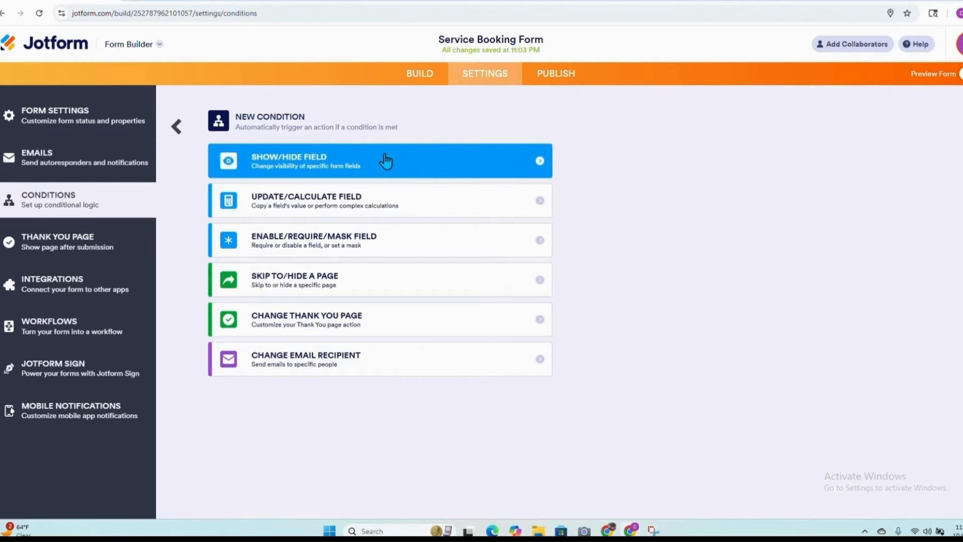
# Start an Update/Calculate Field condition triggered when Estimated Total Is Filled
pyautogui.click(357, 213)
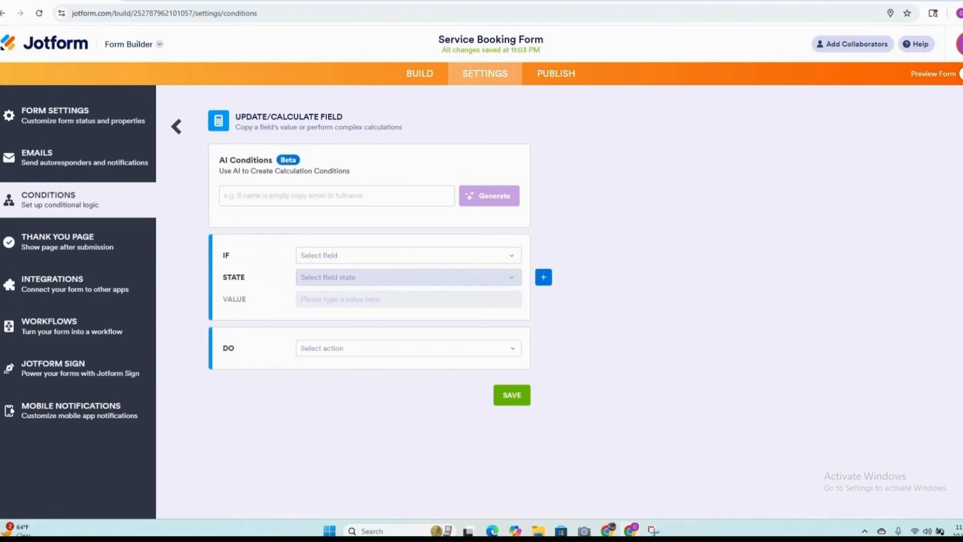
pyautogui.click(503, 257)
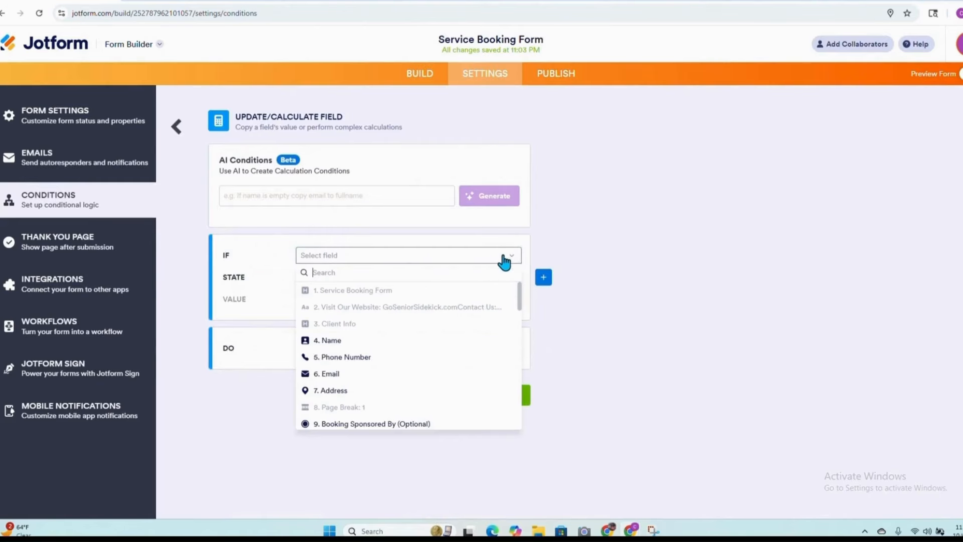
pyautogui.scroll(-1, 394, 357)
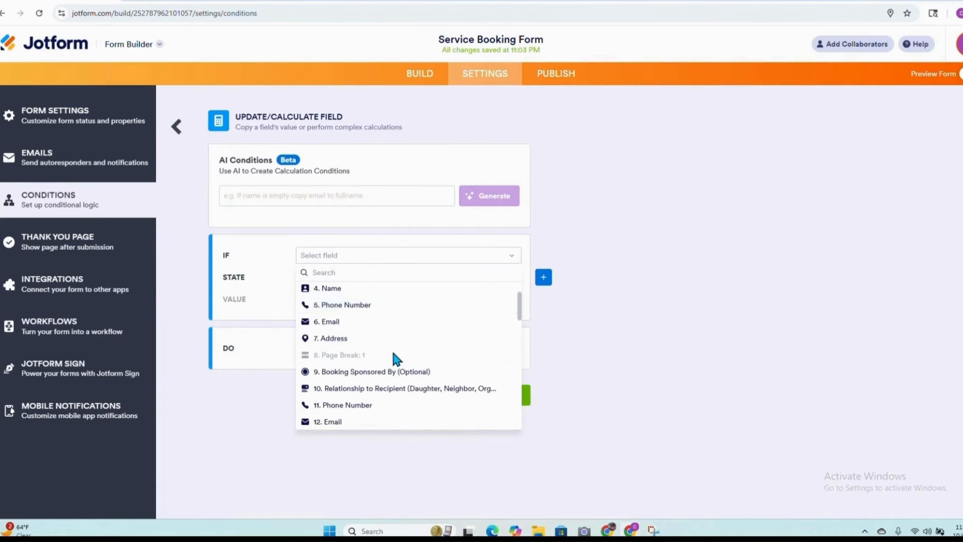
pyautogui.scroll(-6, 394, 353)
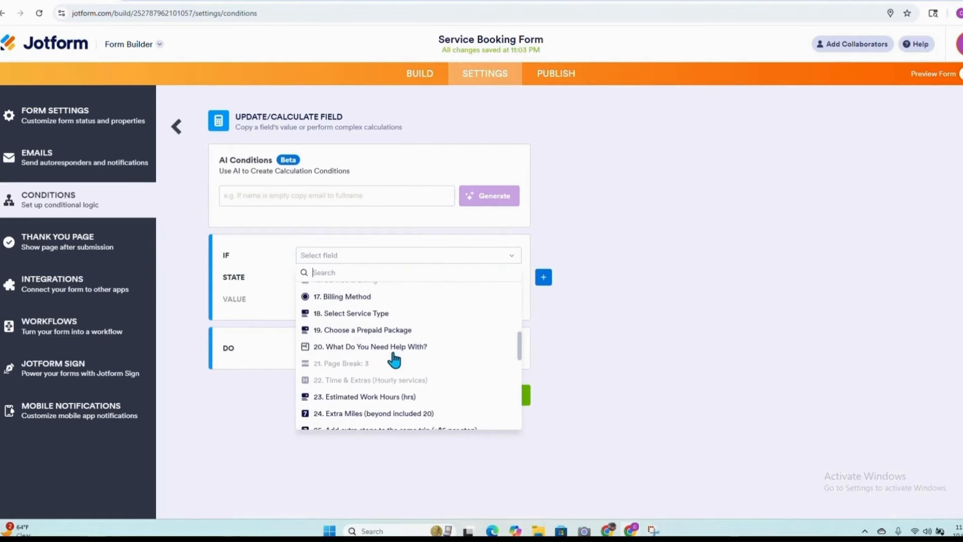
pyautogui.scroll(-3, 394, 357)
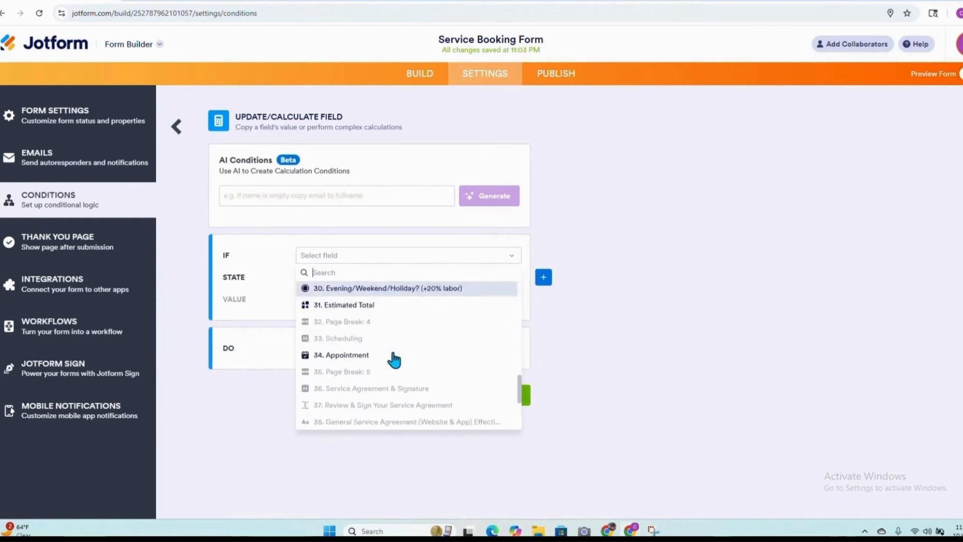
pyautogui.scroll(2, 394, 356)
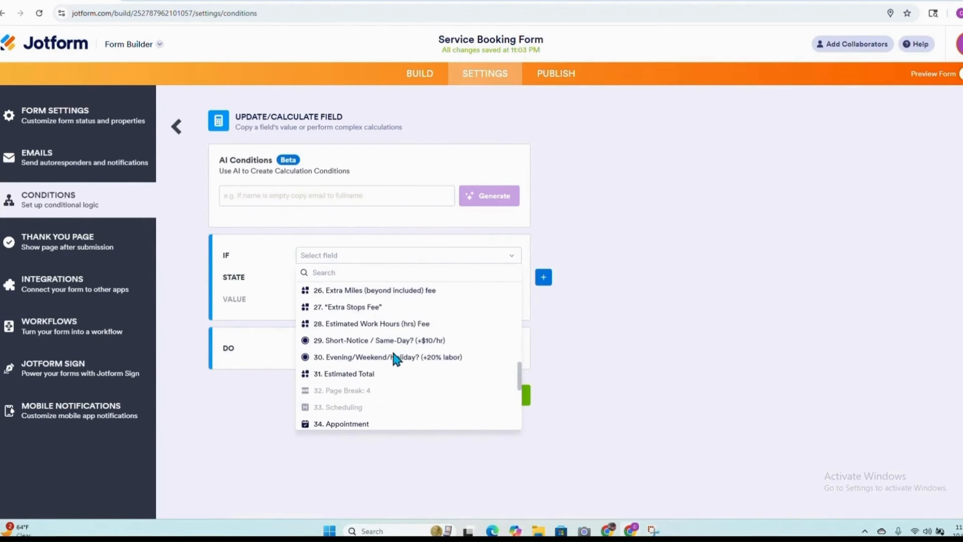
pyautogui.click(363, 376)
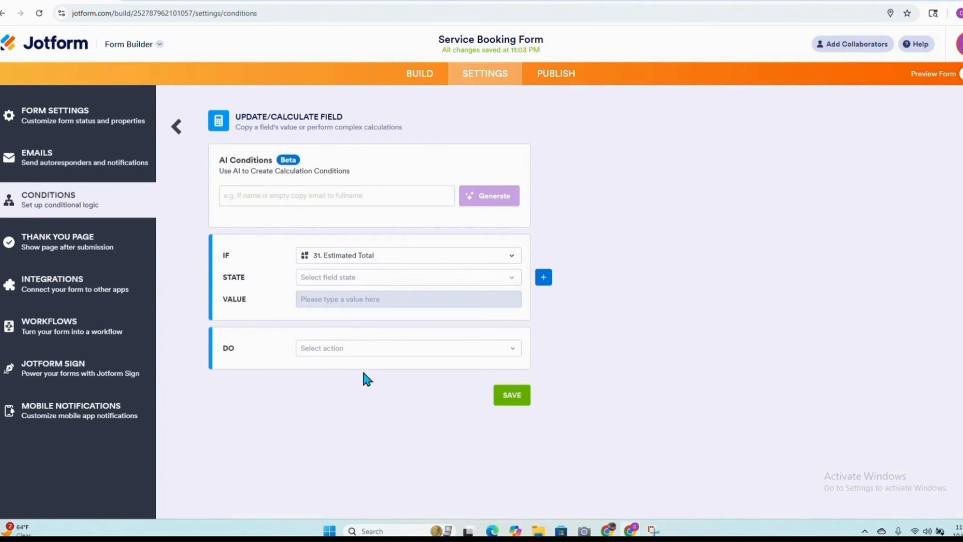
pyautogui.click(344, 281)
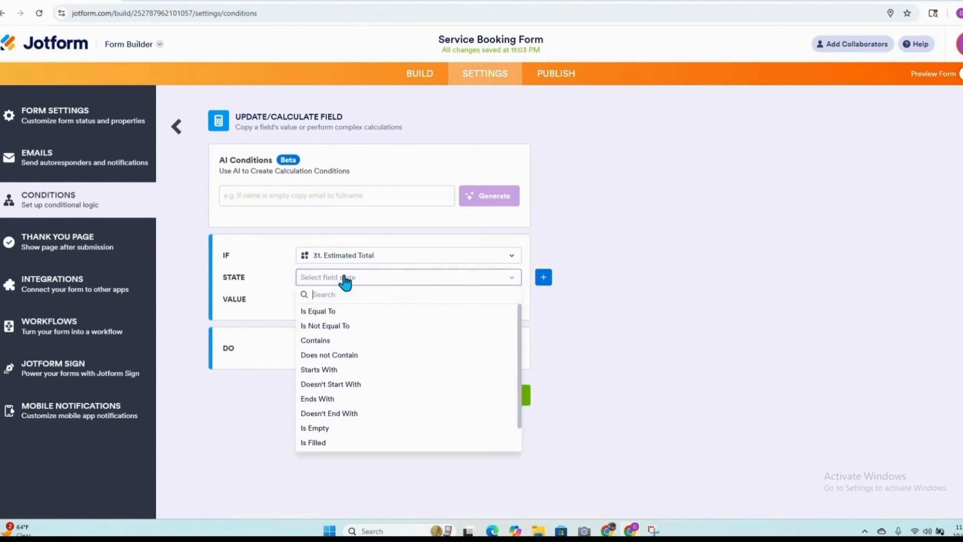
pyautogui.click(334, 443)
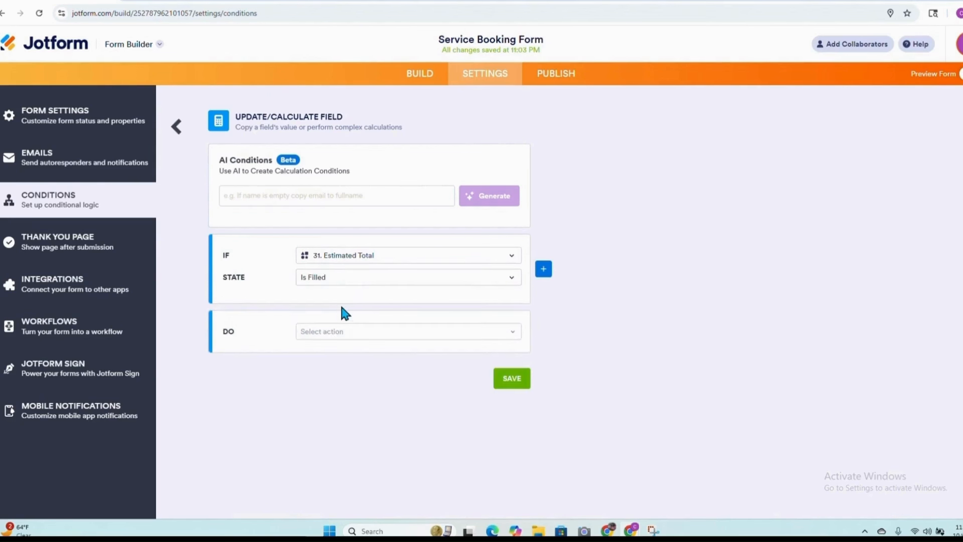
# Copy the Estimated Total value into Subtotal as the action and save the rule
pyautogui.click(335, 334)
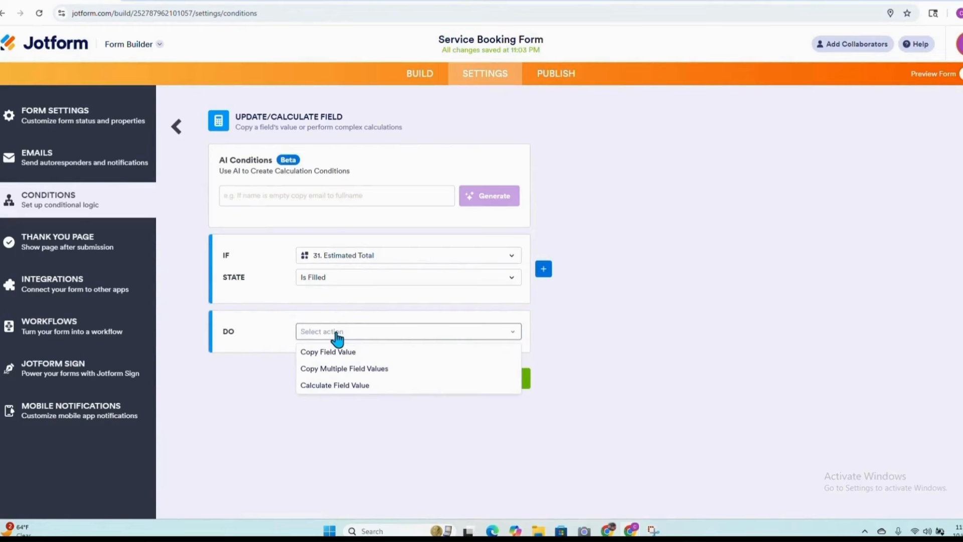
pyautogui.click(337, 354)
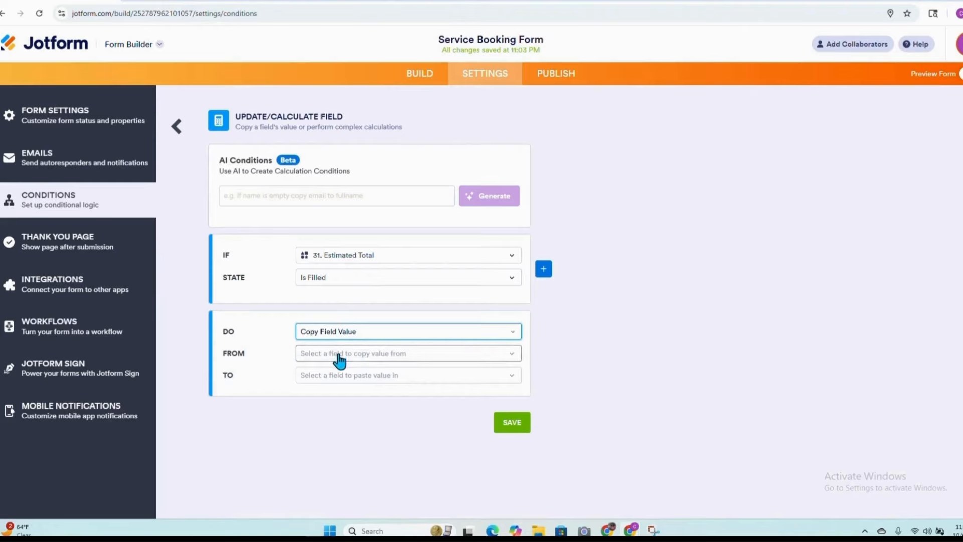
pyautogui.click(339, 359)
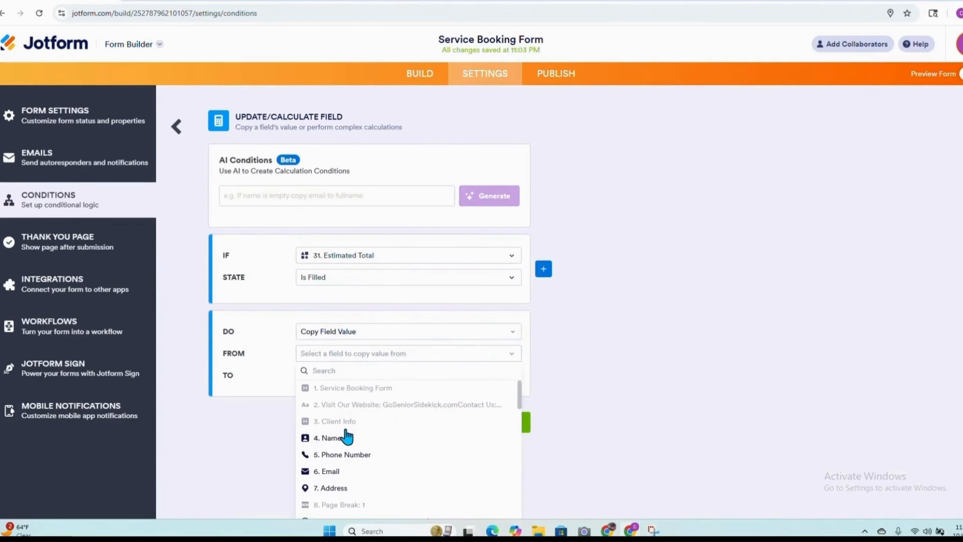
pyautogui.scroll(-3, 345, 434)
pyautogui.scroll(-5, 347, 435)
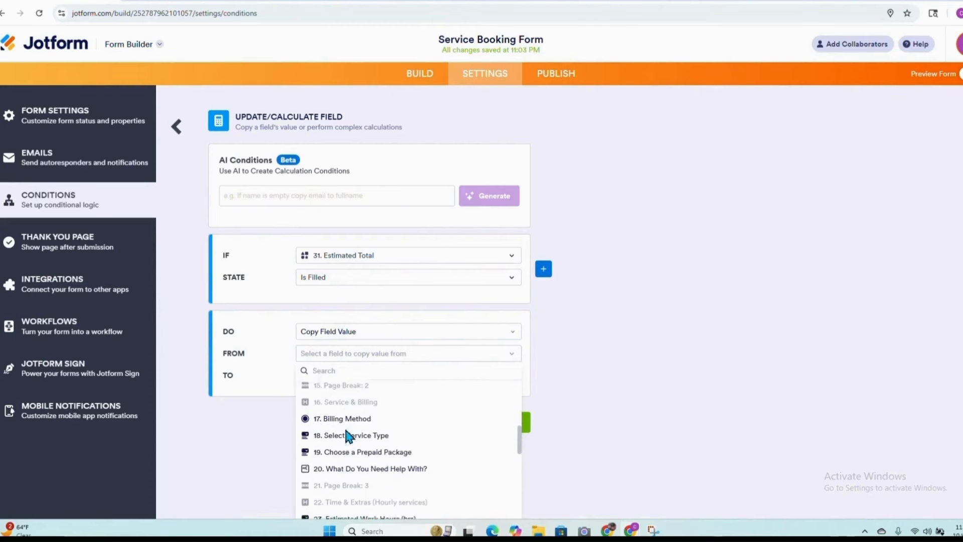
pyautogui.scroll(-5, 341, 433)
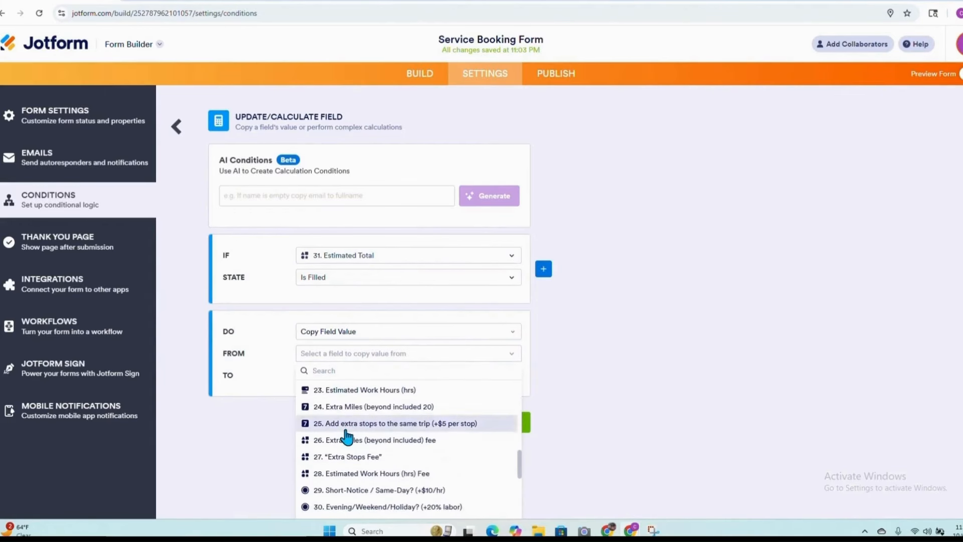
pyautogui.click(345, 425)
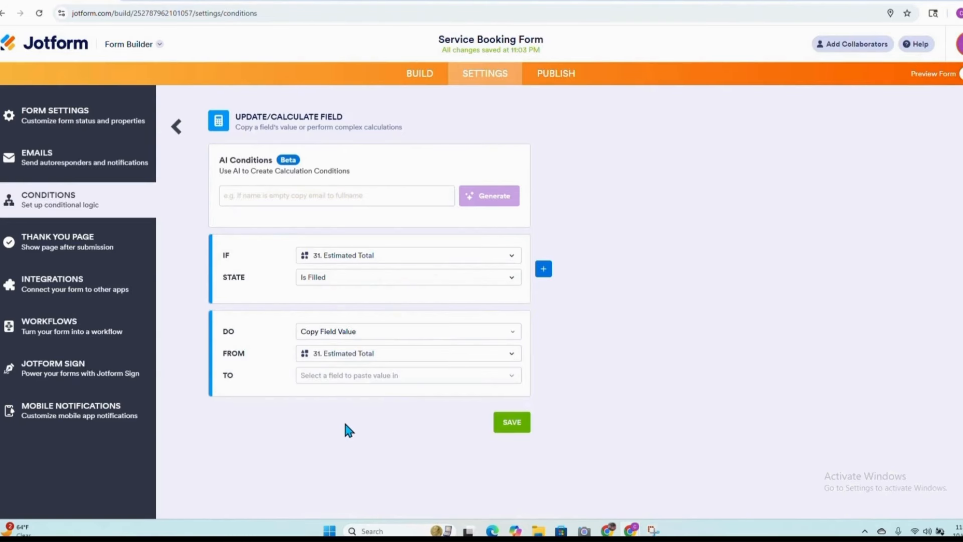
pyautogui.click(347, 377)
pyautogui.scroll(-5, 351, 441)
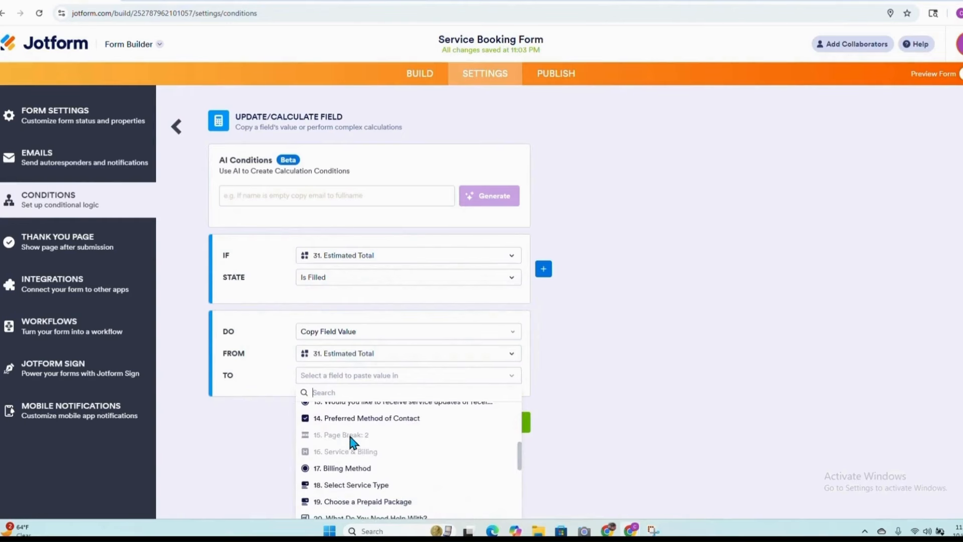
pyautogui.scroll(-5, 351, 441)
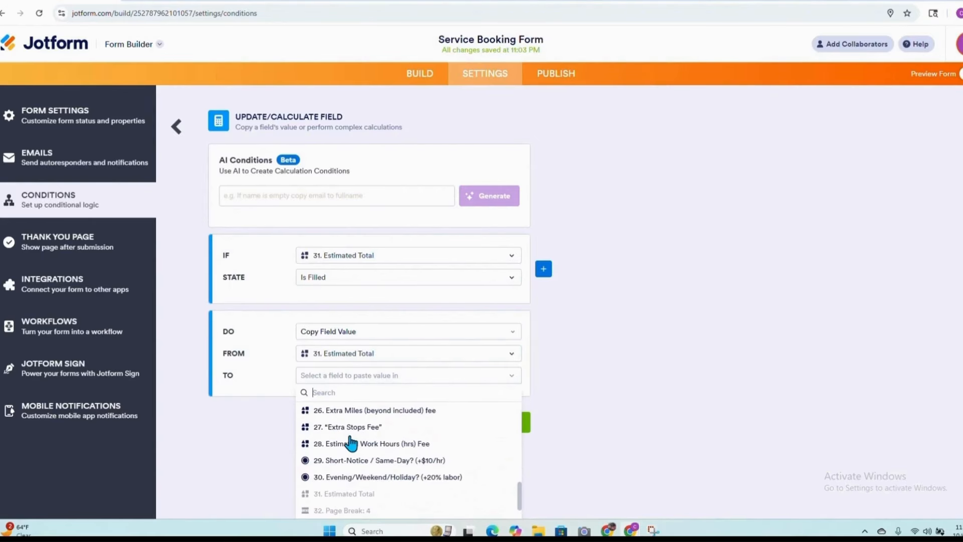
pyautogui.scroll(-5, 351, 441)
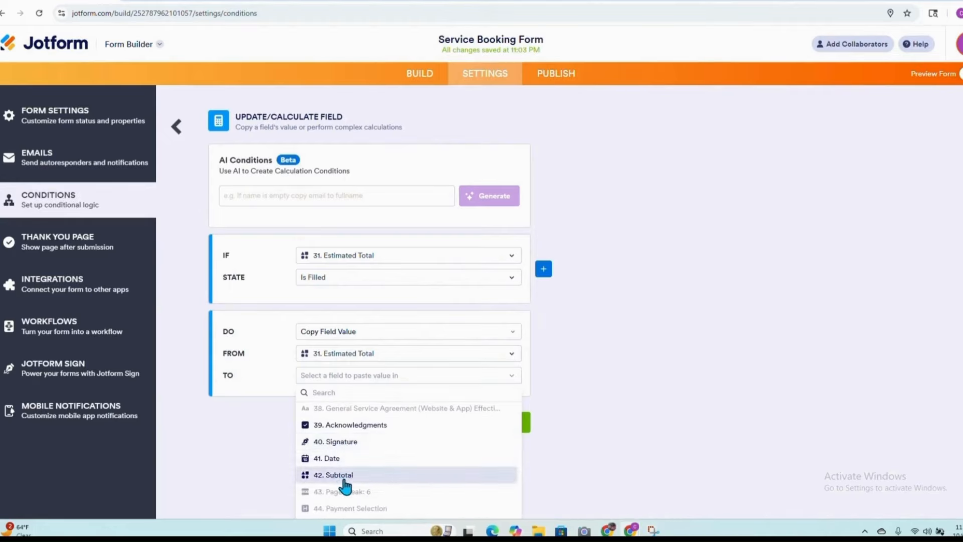
pyautogui.click(341, 475)
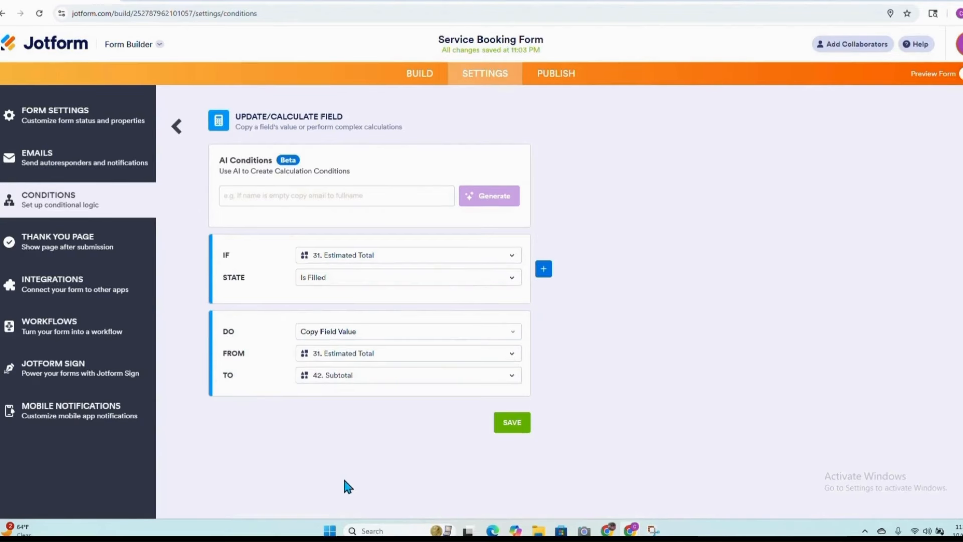
pyautogui.click(516, 432)
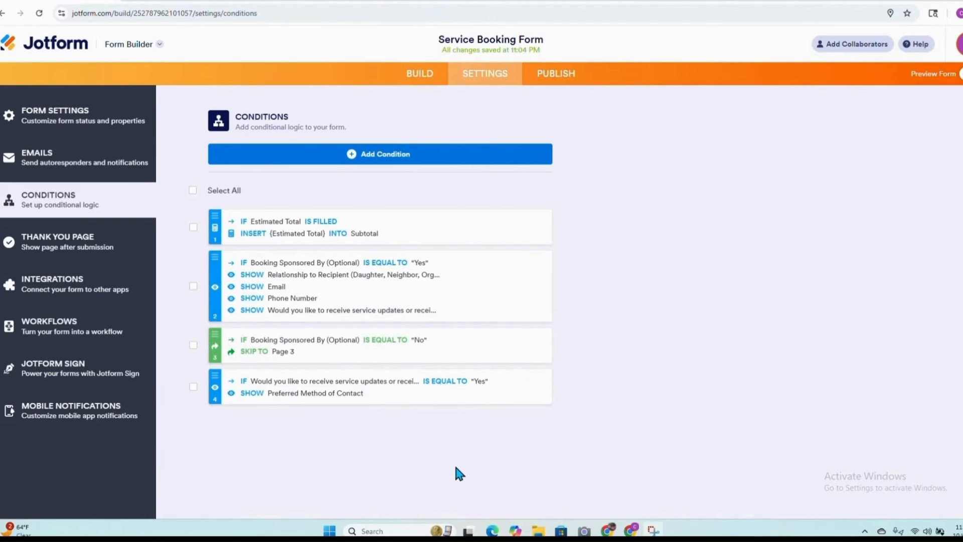
# Start a Show/Hide Field condition triggered when Choose a Prepaid Package Is Filled
pyautogui.click(415, 162)
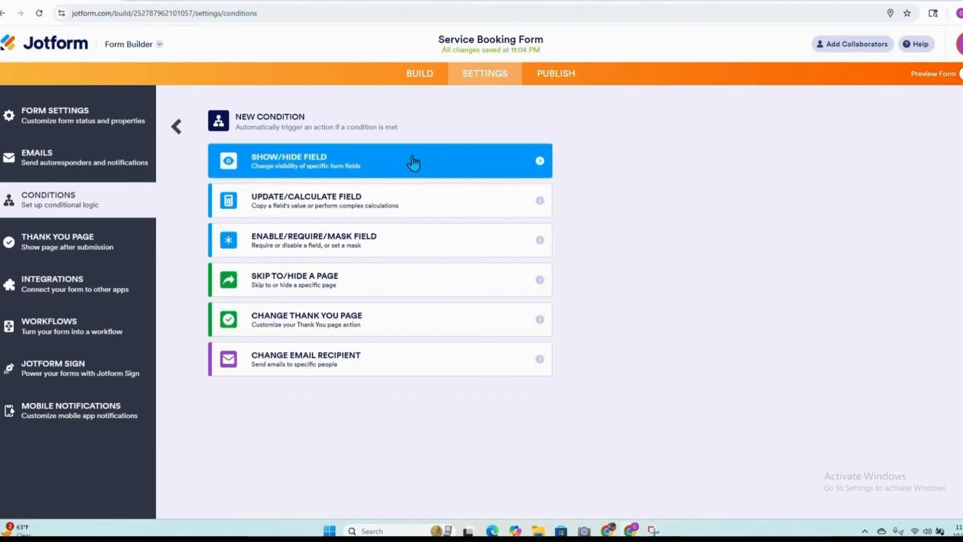
pyautogui.click(371, 164)
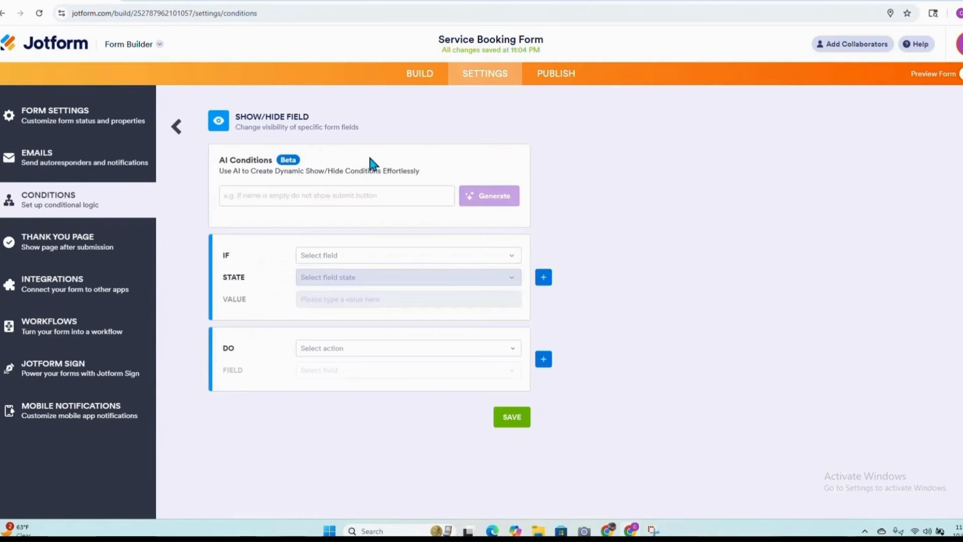
pyautogui.click(360, 257)
pyautogui.scroll(-3, 377, 366)
pyautogui.scroll(-1, 378, 366)
pyautogui.click(386, 383)
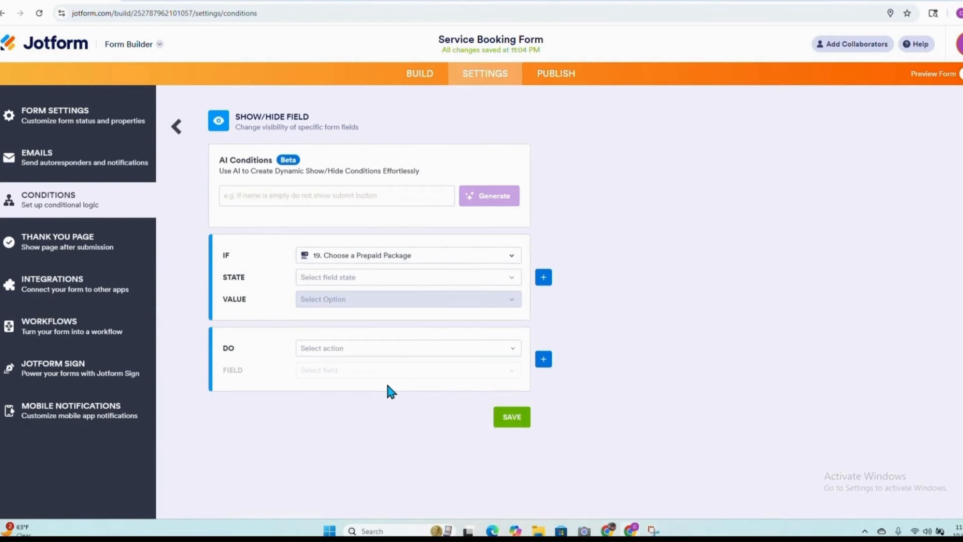
pyautogui.click(386, 279)
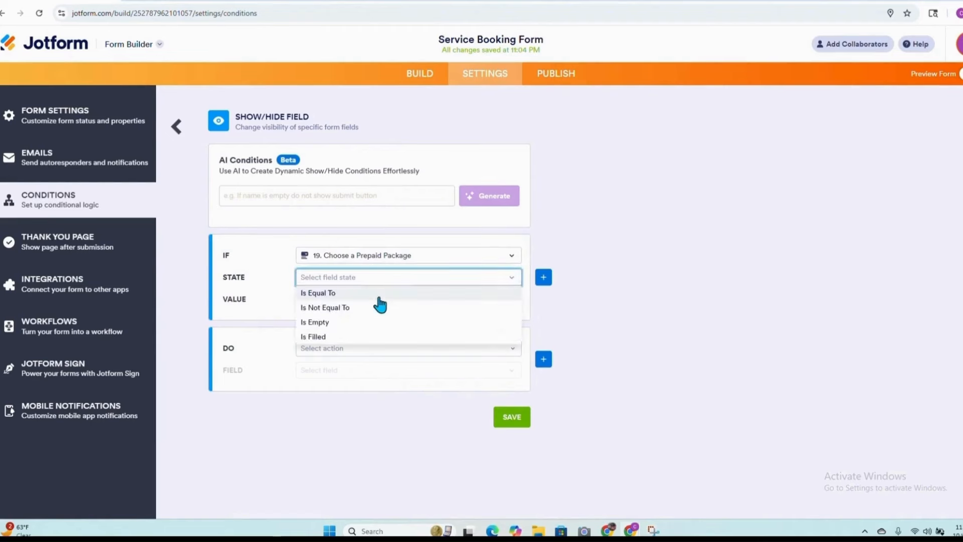
pyautogui.click(338, 338)
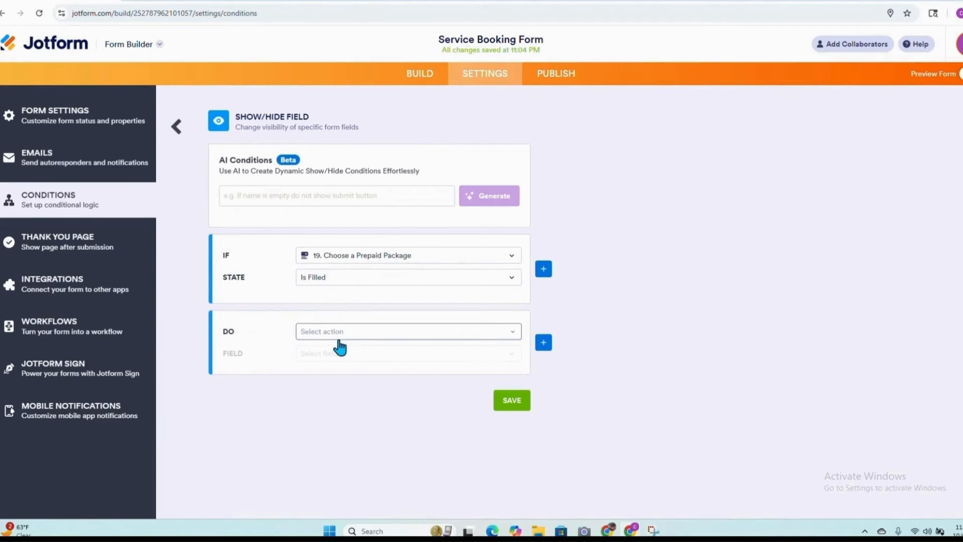
# Hide Estimated Work Hours (hrs) as the action and save the rule
pyautogui.click(341, 333)
pyautogui.click(333, 361)
pyautogui.click(335, 354)
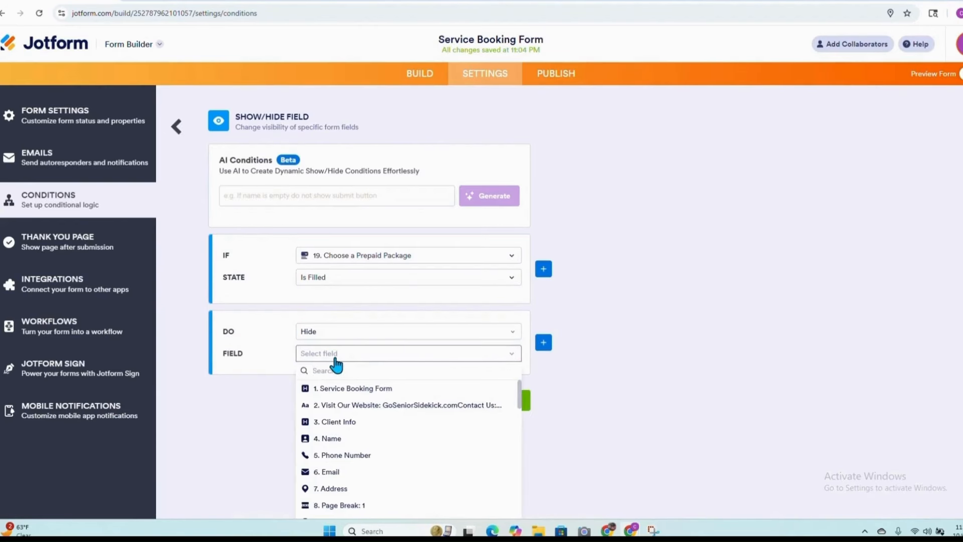
pyautogui.scroll(-2, 350, 397)
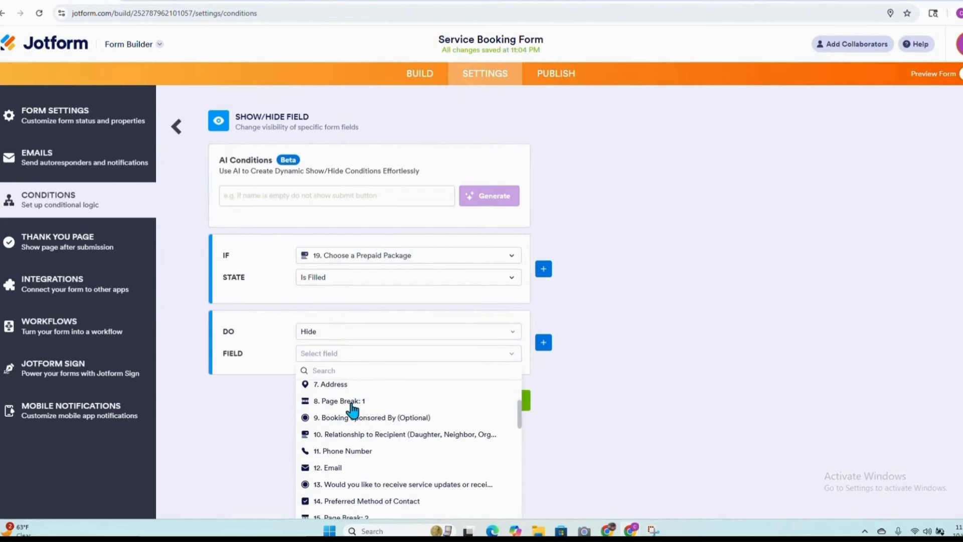
pyautogui.scroll(-1, 352, 410)
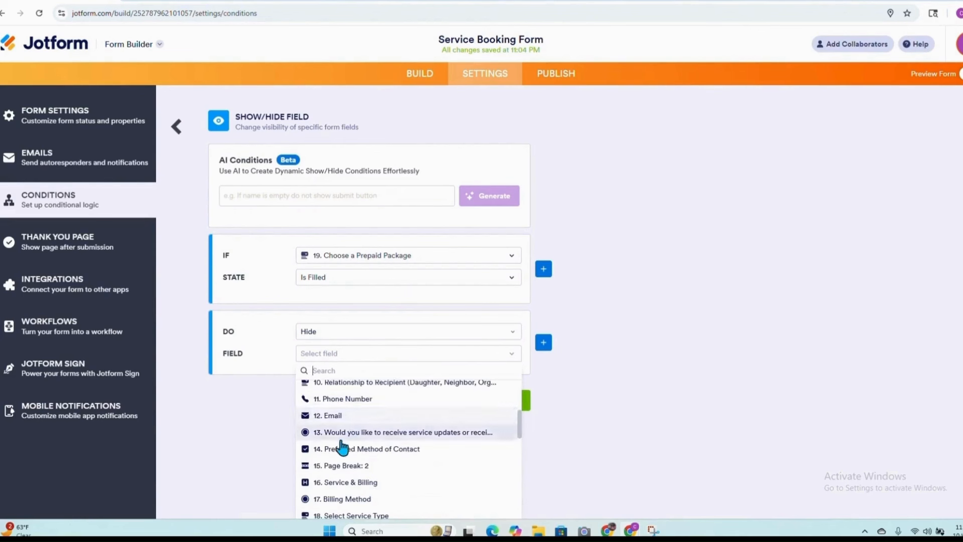
pyautogui.scroll(-1, 337, 455)
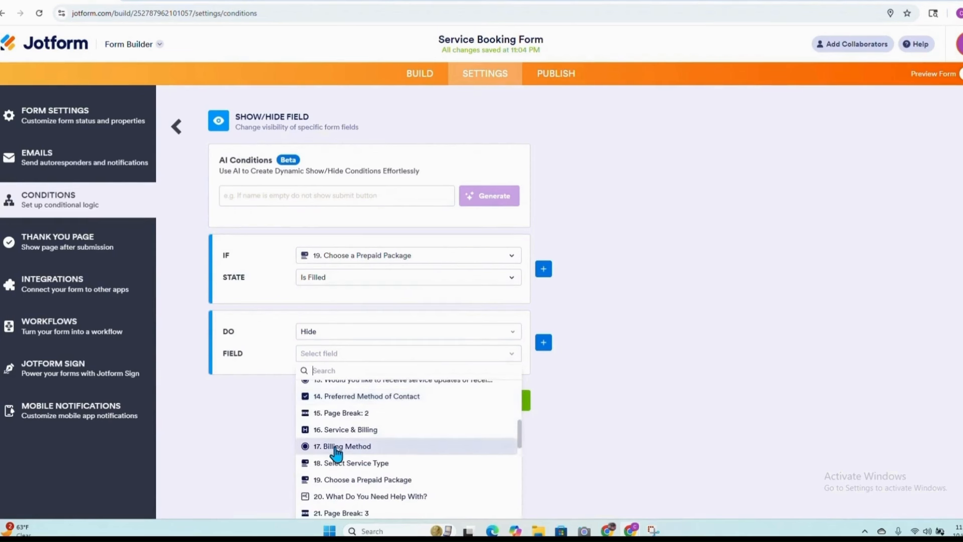
pyautogui.scroll(-1, 334, 454)
pyautogui.scroll(-1, 341, 454)
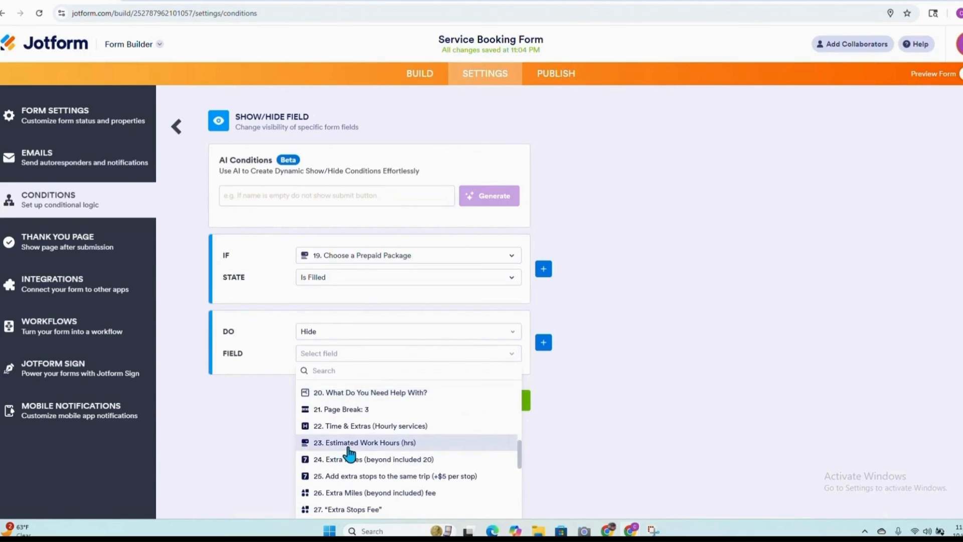
pyautogui.click(347, 450)
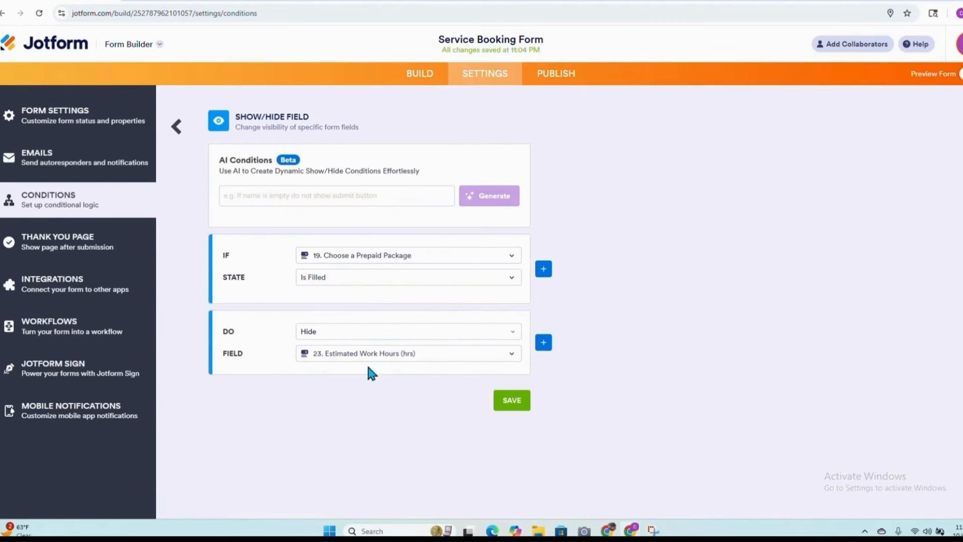
pyautogui.click(511, 401)
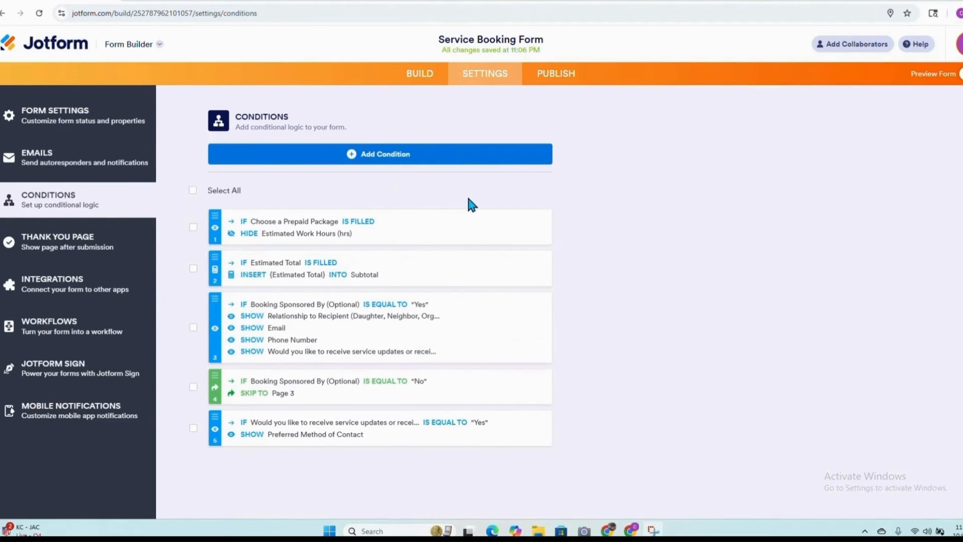
# Create an Update/Calculate Field condition: IF the extra-stops field (25) Is Filled, DO Calculate Field Value
pyautogui.click(393, 156)
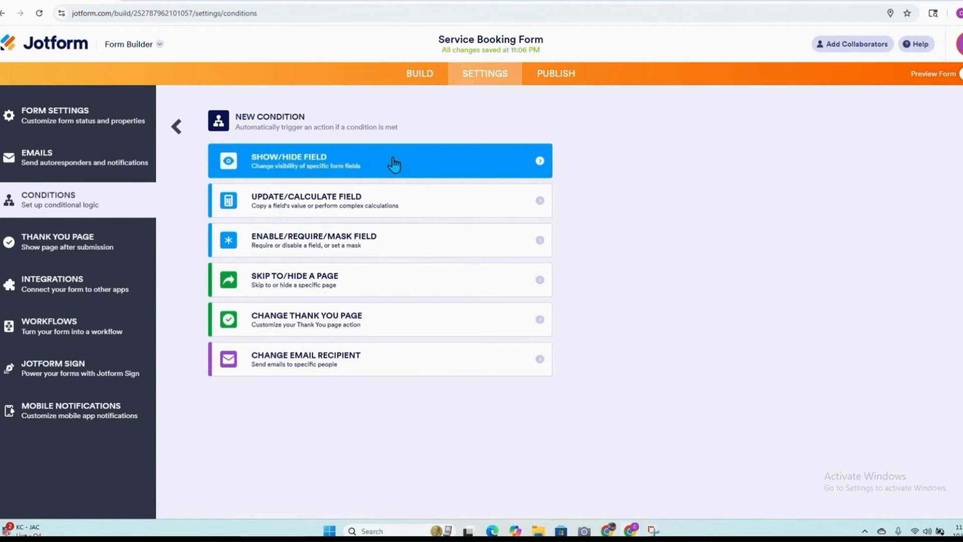
pyautogui.click(388, 201)
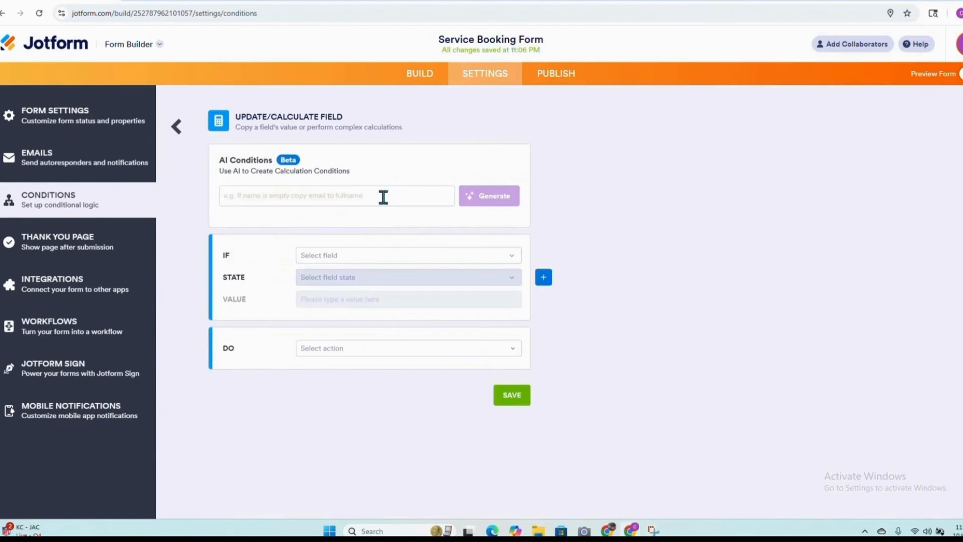
pyautogui.click(321, 257)
pyautogui.scroll(-5, 365, 318)
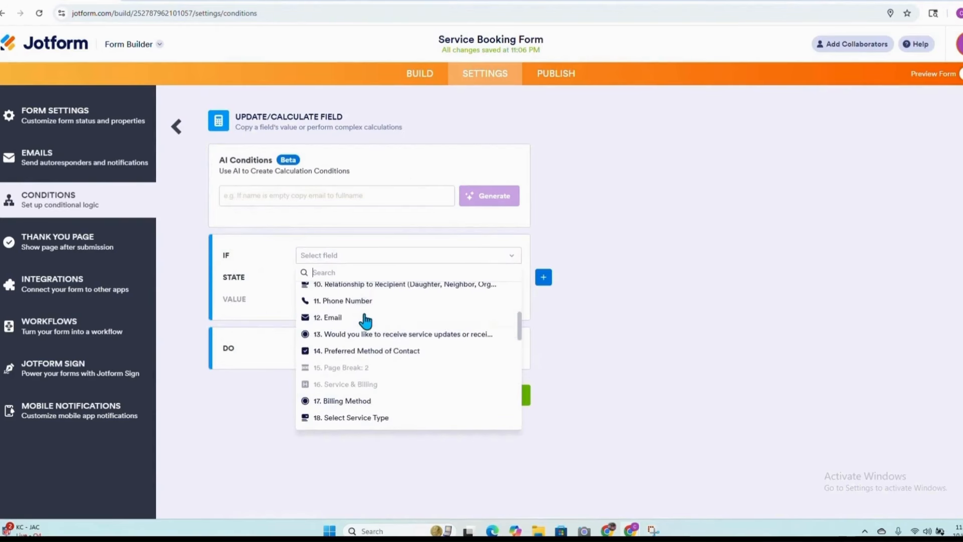
pyautogui.scroll(-1, 376, 329)
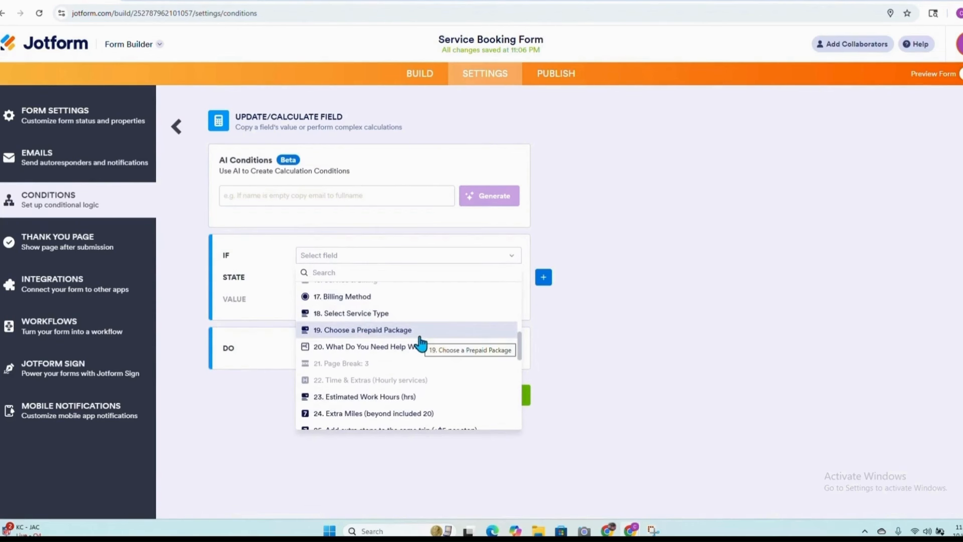
pyautogui.scroll(-3, 422, 345)
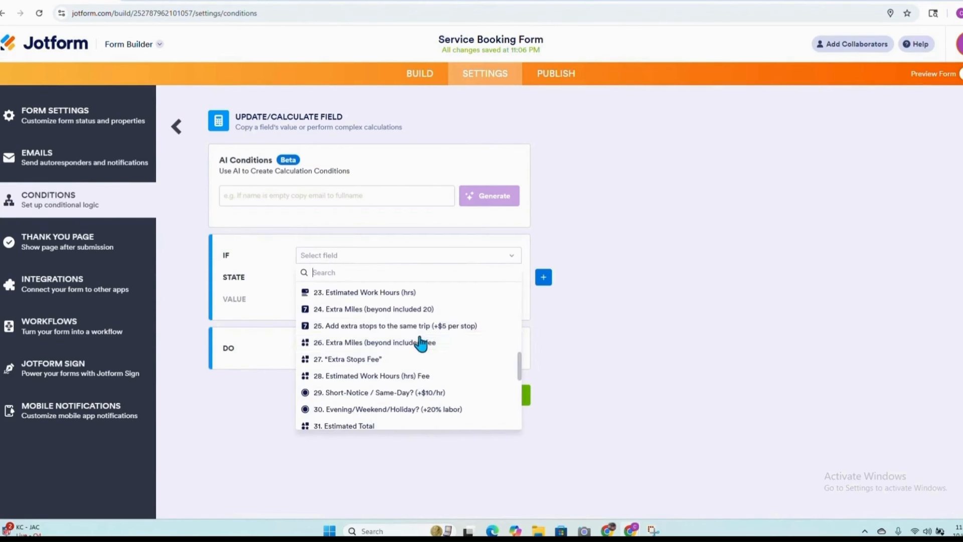
pyautogui.click(409, 327)
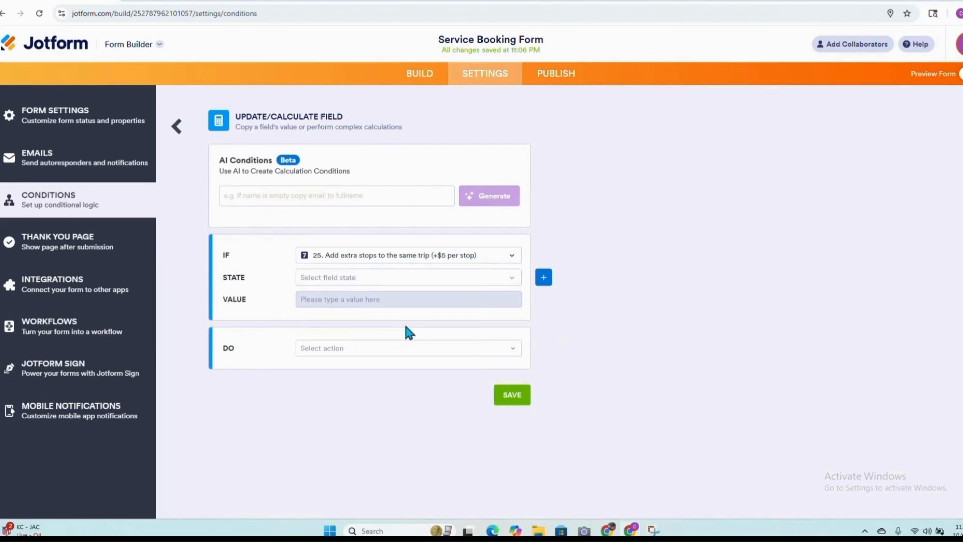
pyautogui.click(348, 282)
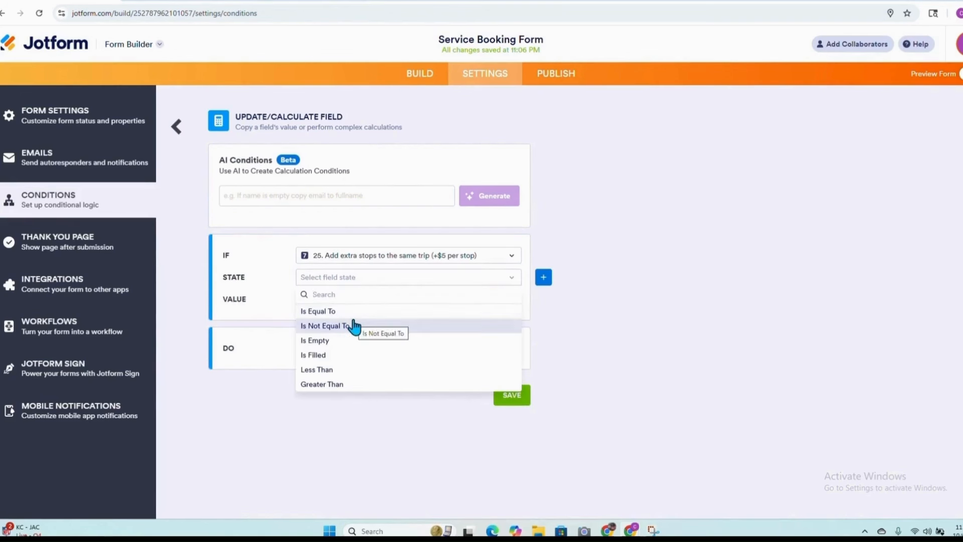
pyautogui.click(353, 356)
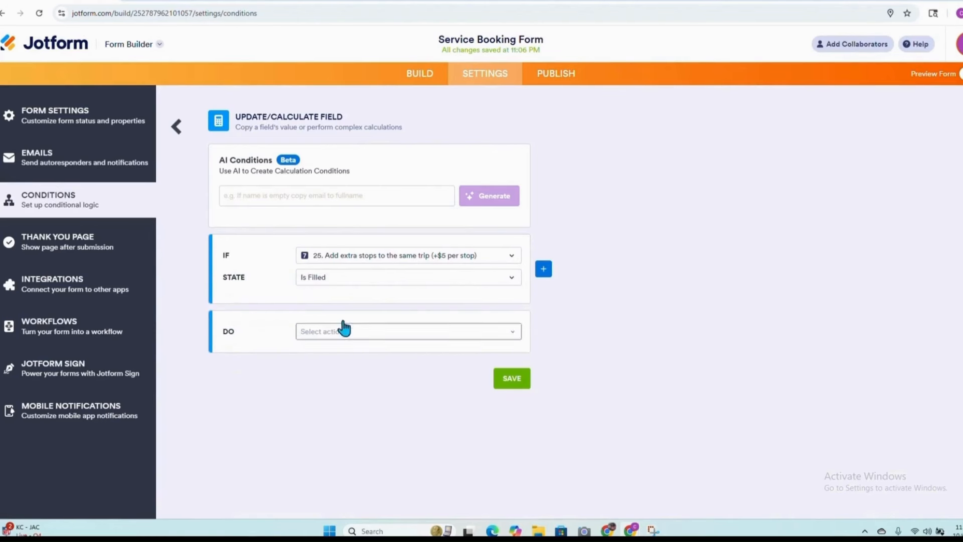
pyautogui.click(367, 340)
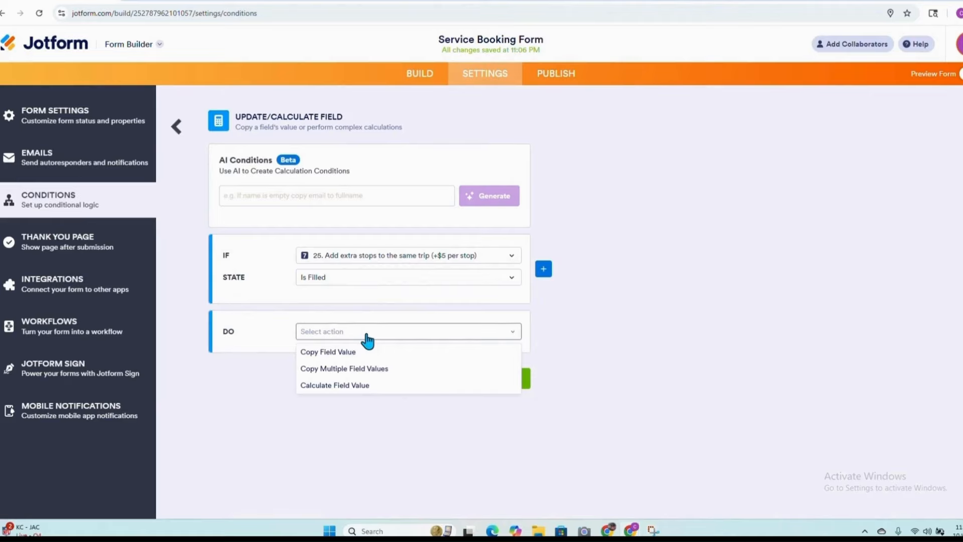
pyautogui.click(357, 386)
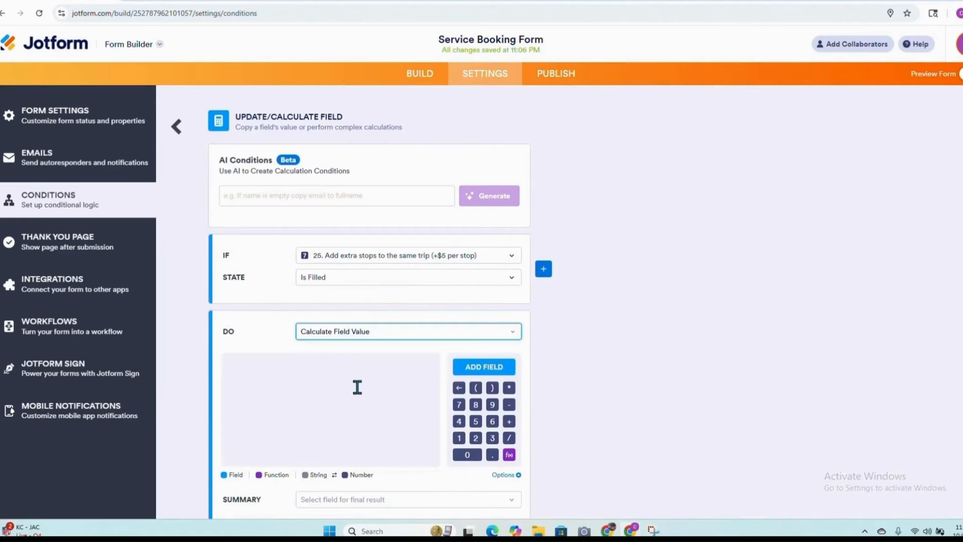
# Build the formula 25. Extra Stops × 5 in the calculation condition
pyautogui.click(480, 373)
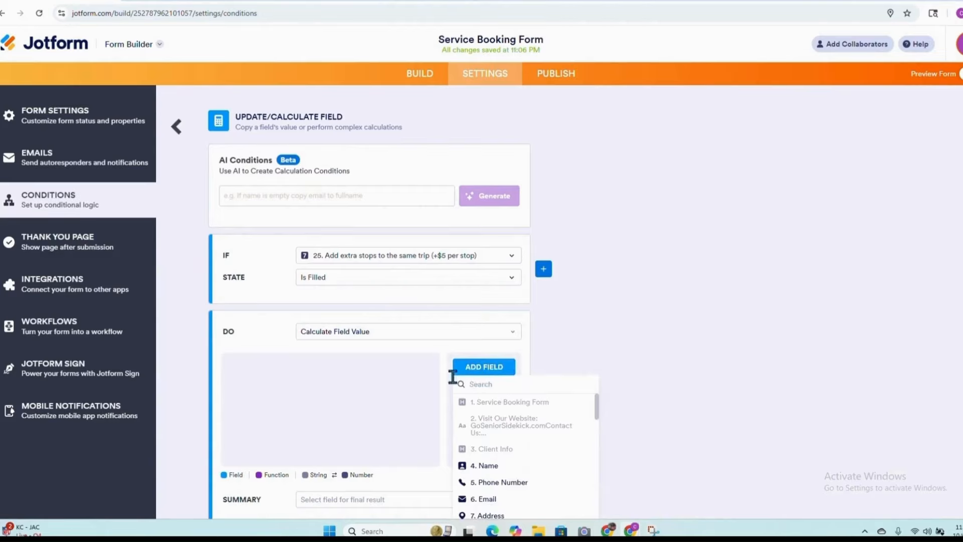
pyautogui.scroll(-4, 492, 457)
pyautogui.scroll(-5, 552, 481)
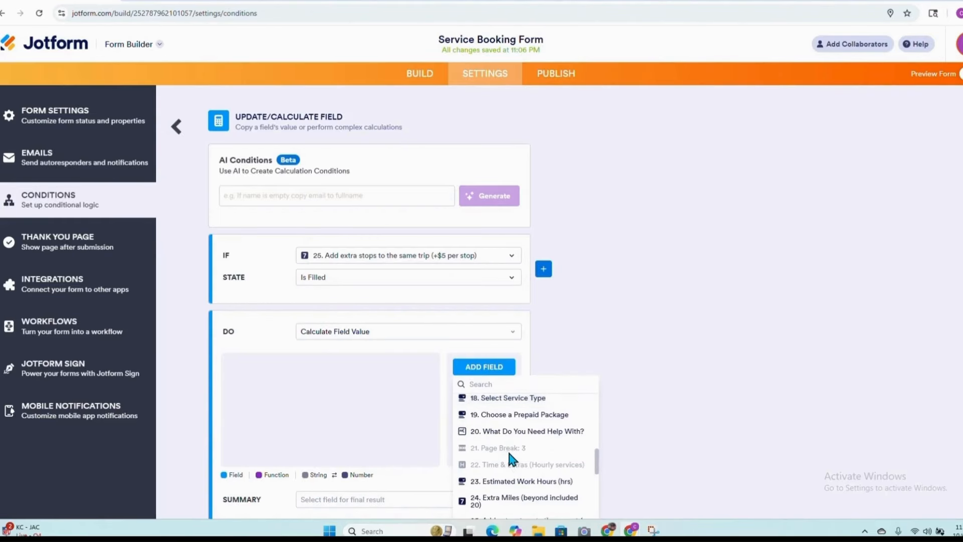
pyautogui.scroll(-3, 508, 449)
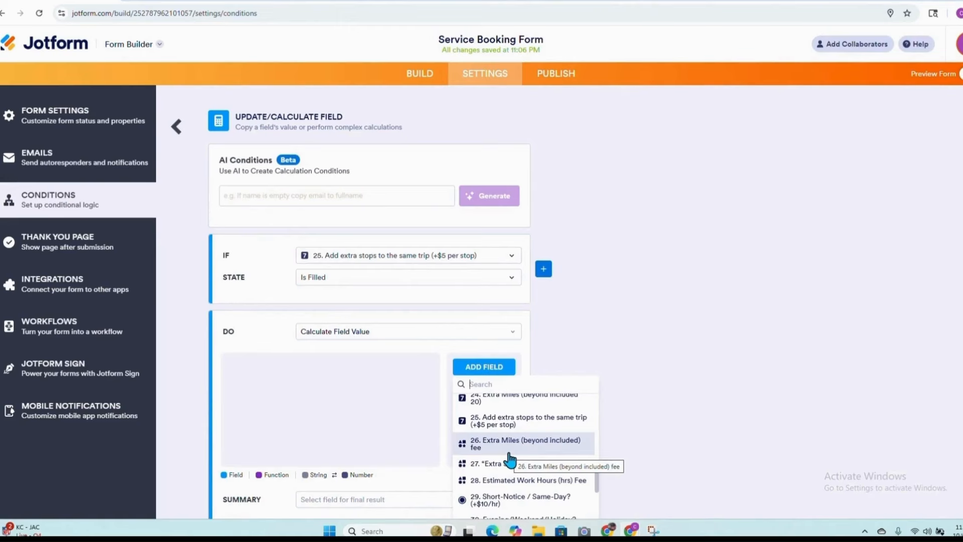
pyautogui.click(507, 422)
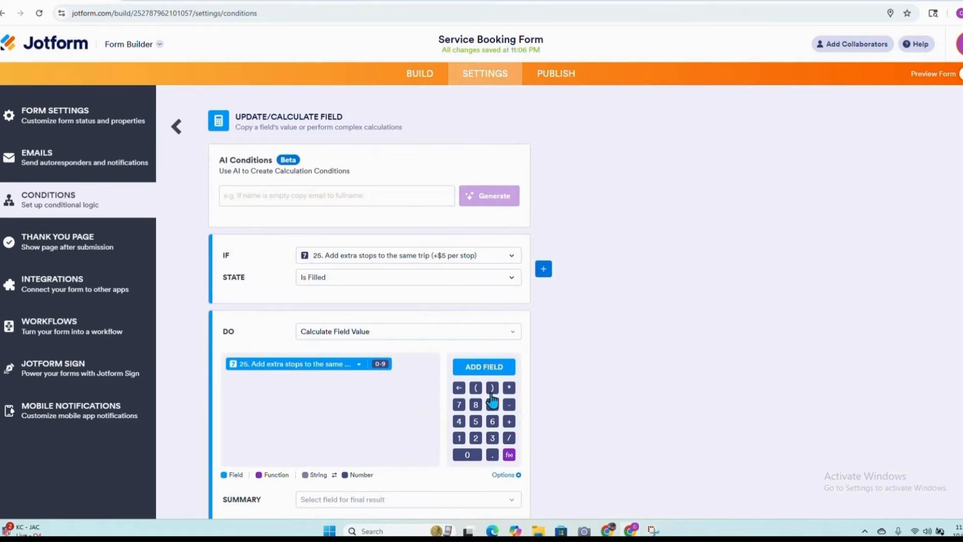
pyautogui.click(509, 388)
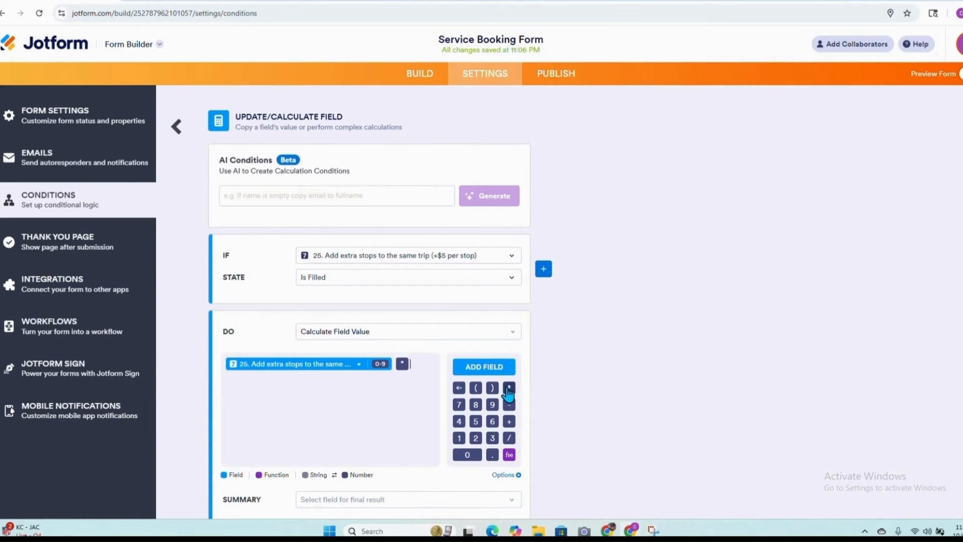
pyautogui.click(475, 422)
pyautogui.scroll(-2, 341, 411)
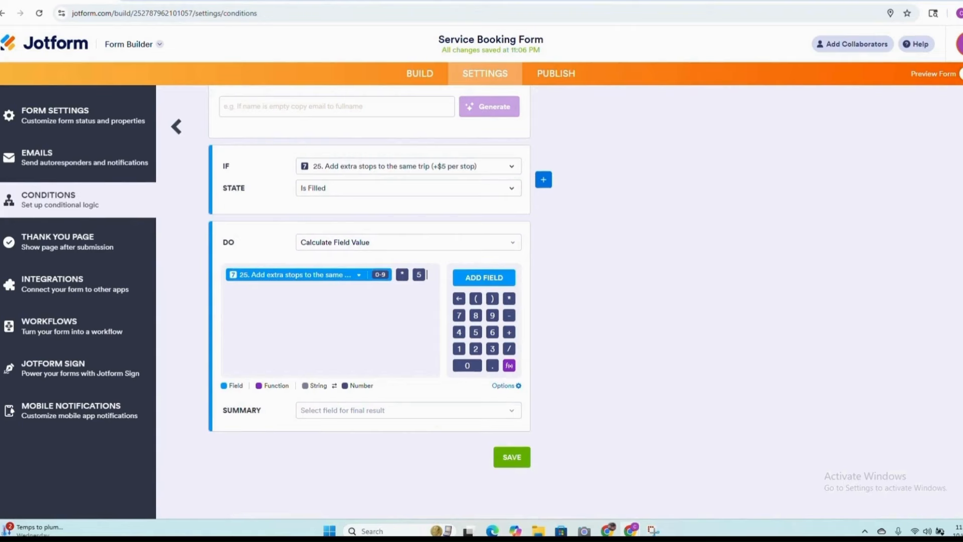
# Send the result to 27. Extra Stops Fee and save the sixth condition
pyautogui.click(308, 412)
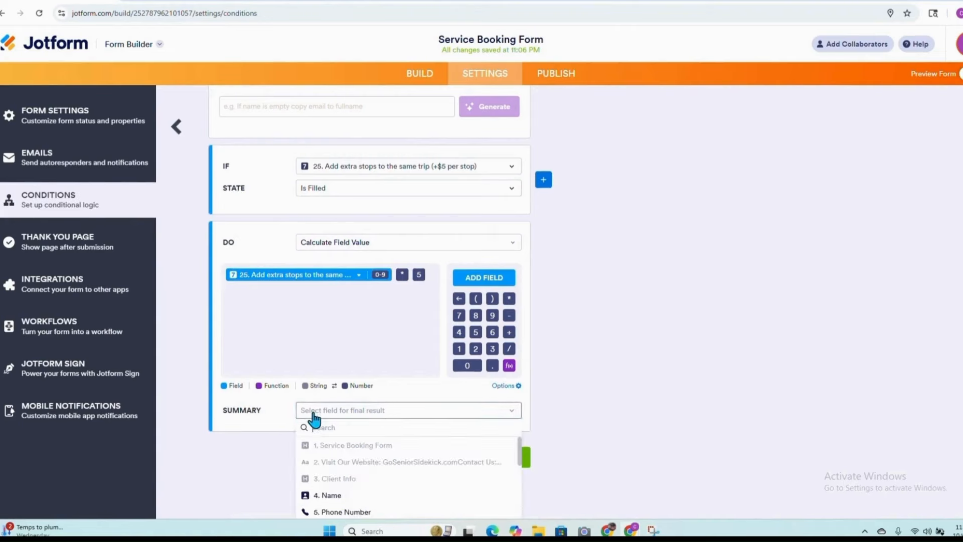
pyautogui.scroll(-5, 346, 464)
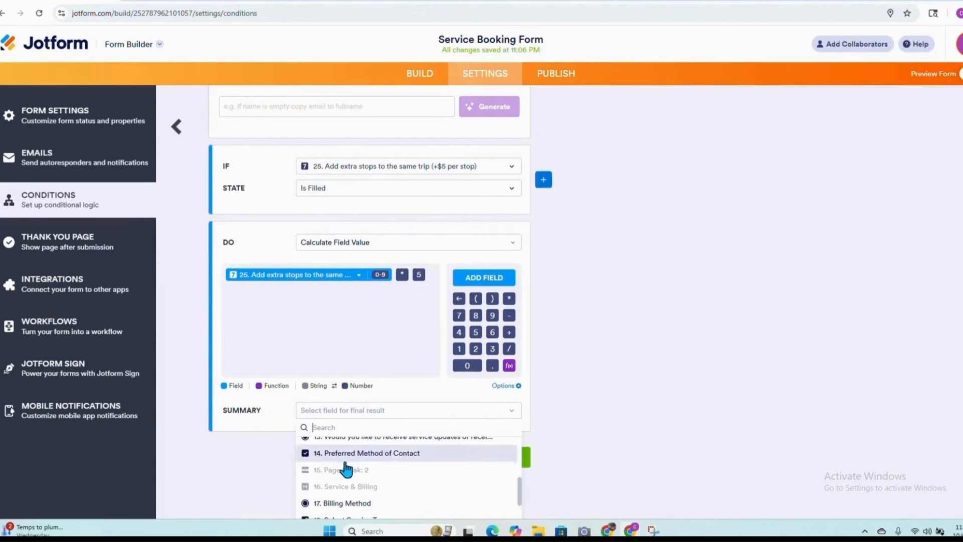
pyautogui.scroll(-4, 345, 468)
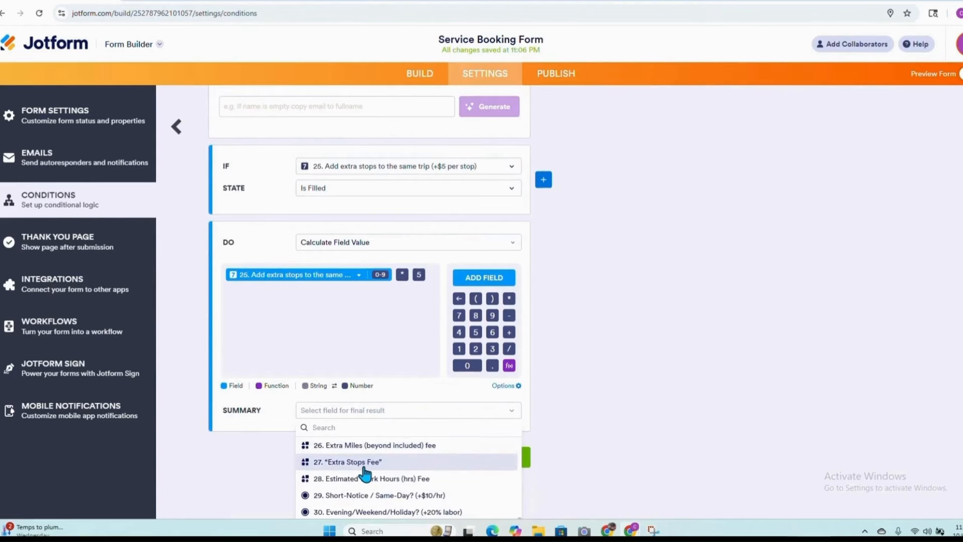
pyautogui.click(363, 466)
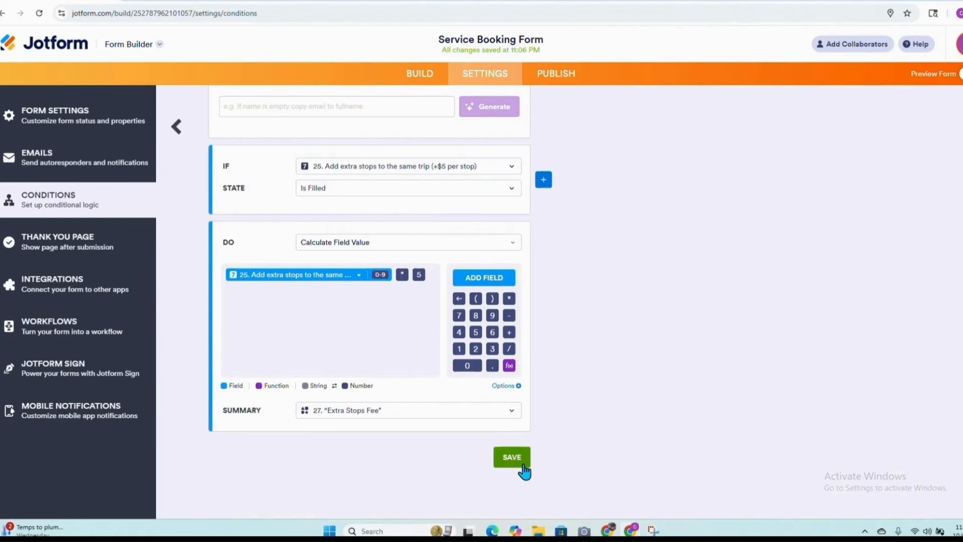
pyautogui.click(523, 466)
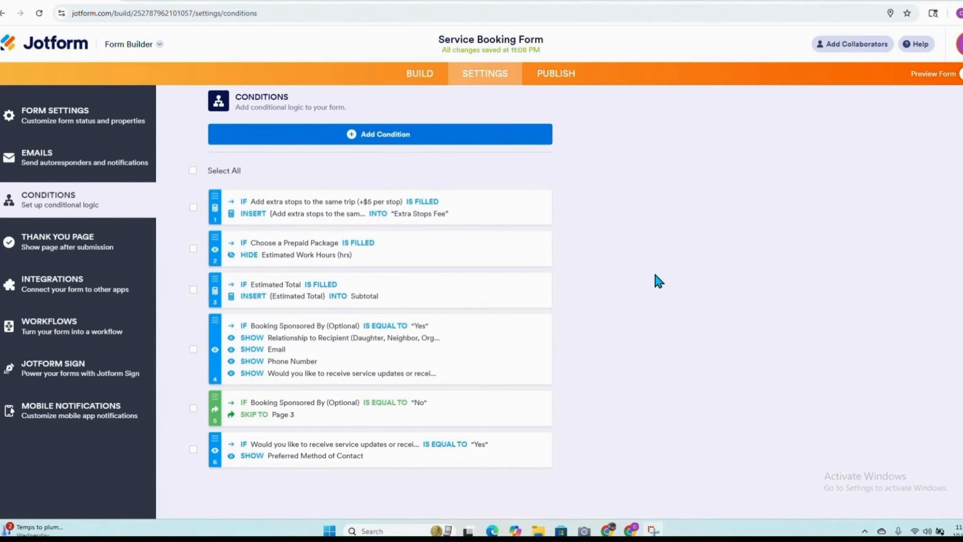
# Add an Update/Calculate Field condition: if 24. Extra Miles (beyond included 20) Is Filled, Calculate Field Value
pyautogui.scroll(1, 577, 291)
pyautogui.click(404, 155)
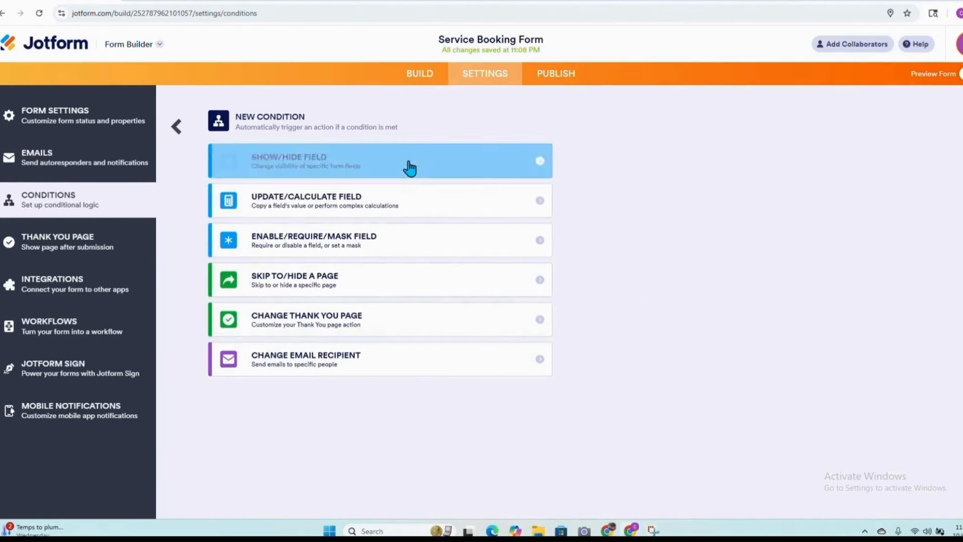
pyautogui.click(410, 219)
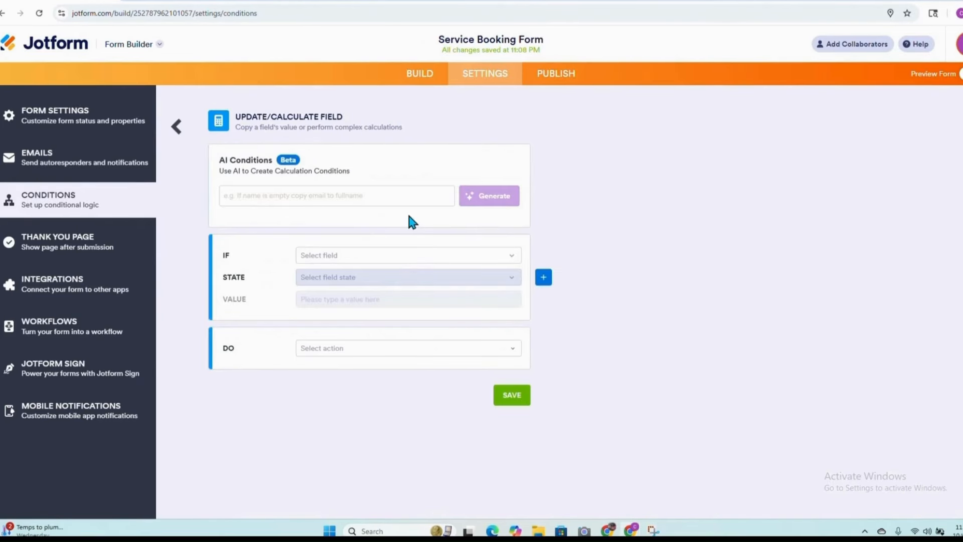
pyautogui.click(396, 263)
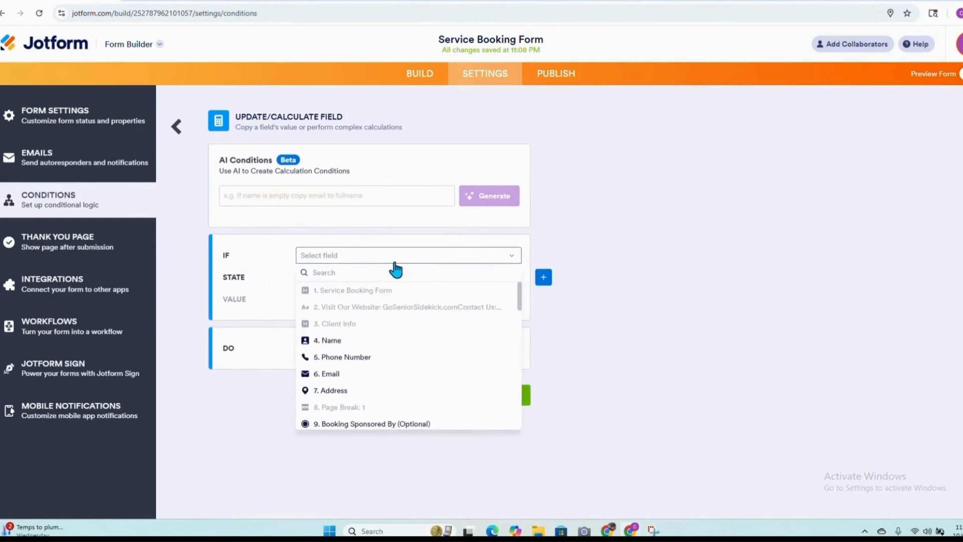
pyautogui.scroll(-4, 401, 336)
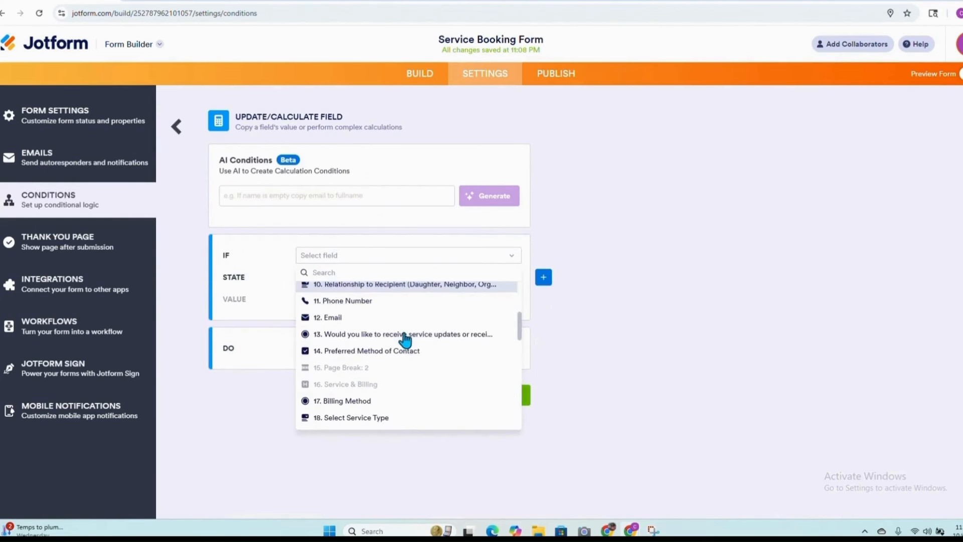
pyautogui.scroll(-3, 402, 336)
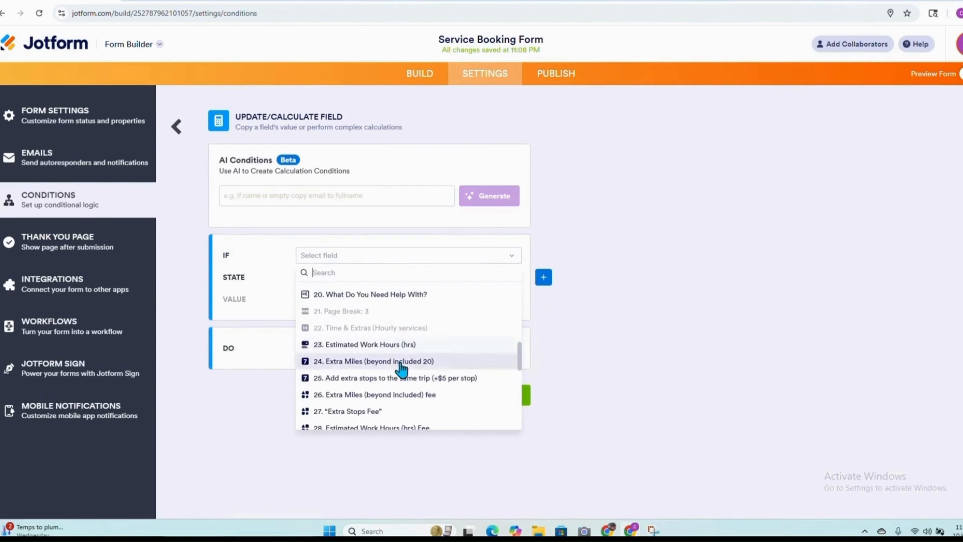
pyautogui.click(401, 363)
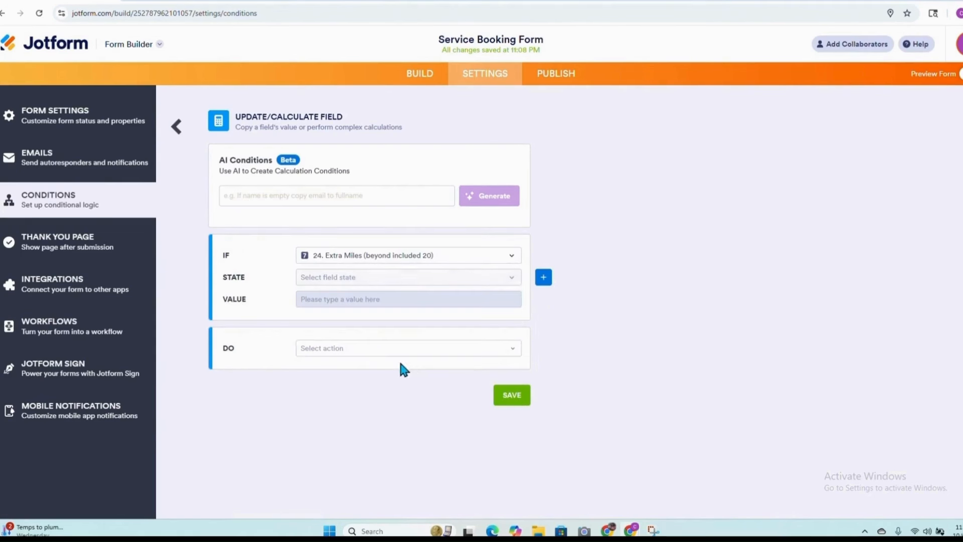
pyautogui.click(366, 280)
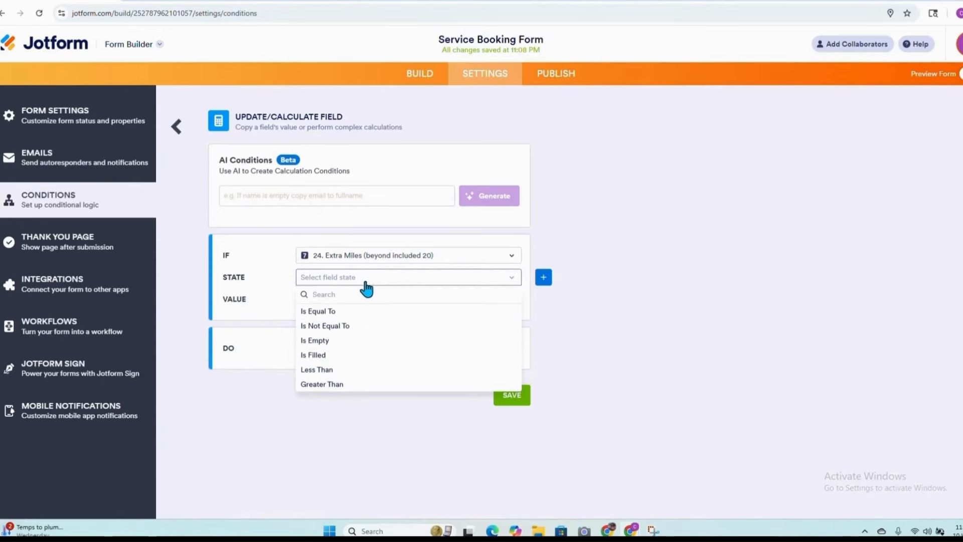
pyautogui.click(337, 355)
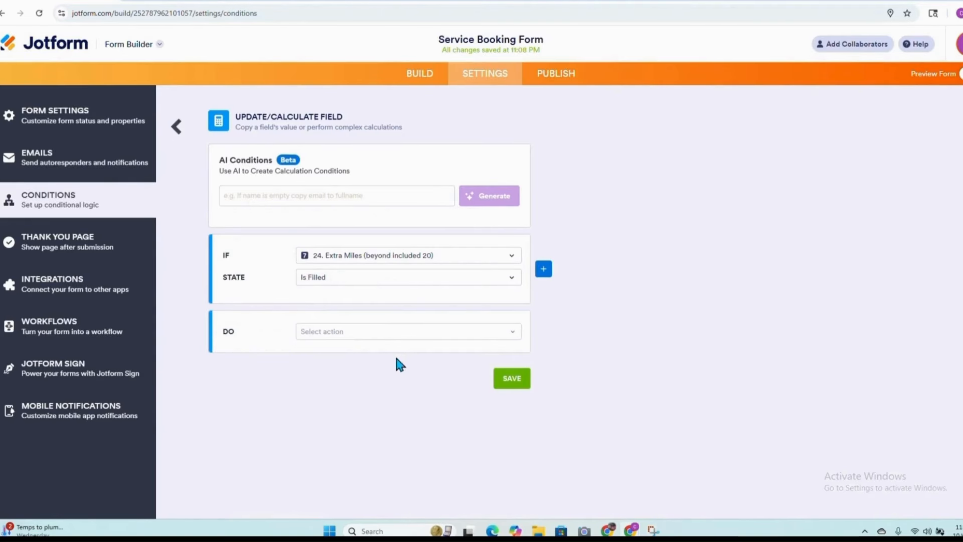
pyautogui.click(333, 332)
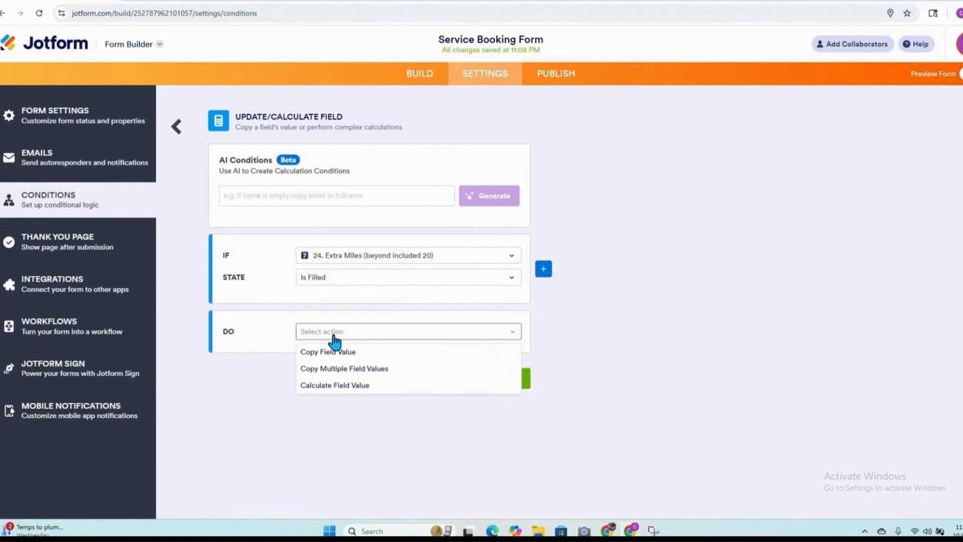
pyautogui.click(328, 385)
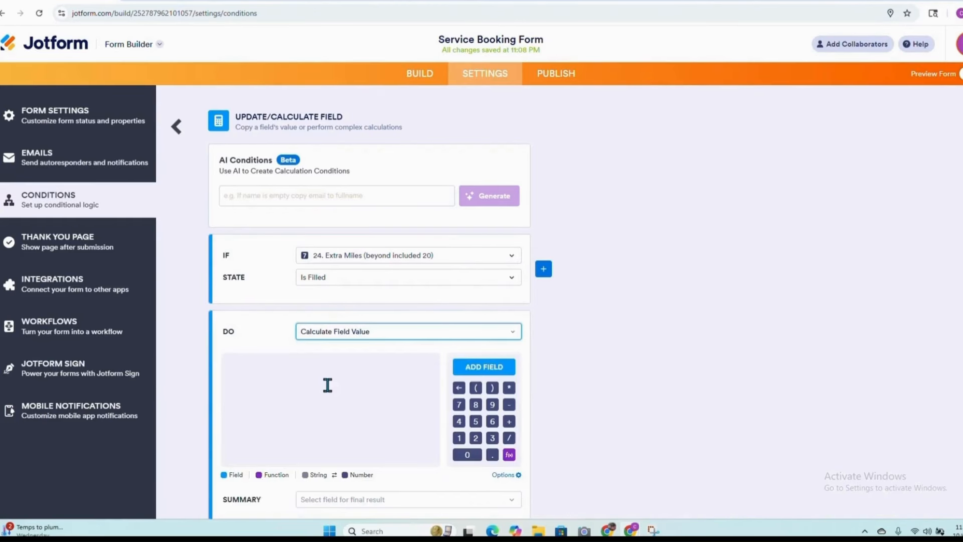
# Enter the formula 24. Extra Miles × 0.75
pyautogui.scroll(-2, 327, 385)
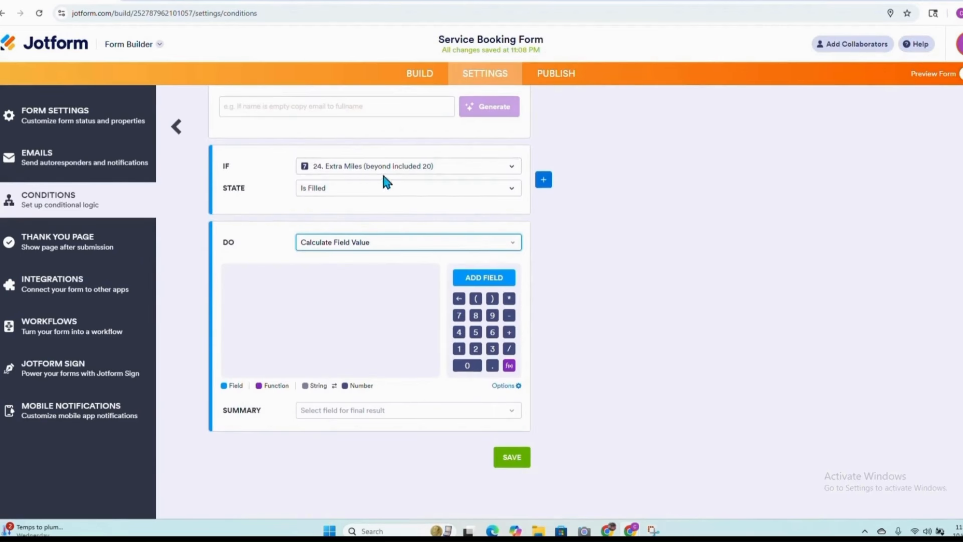
pyautogui.click(491, 279)
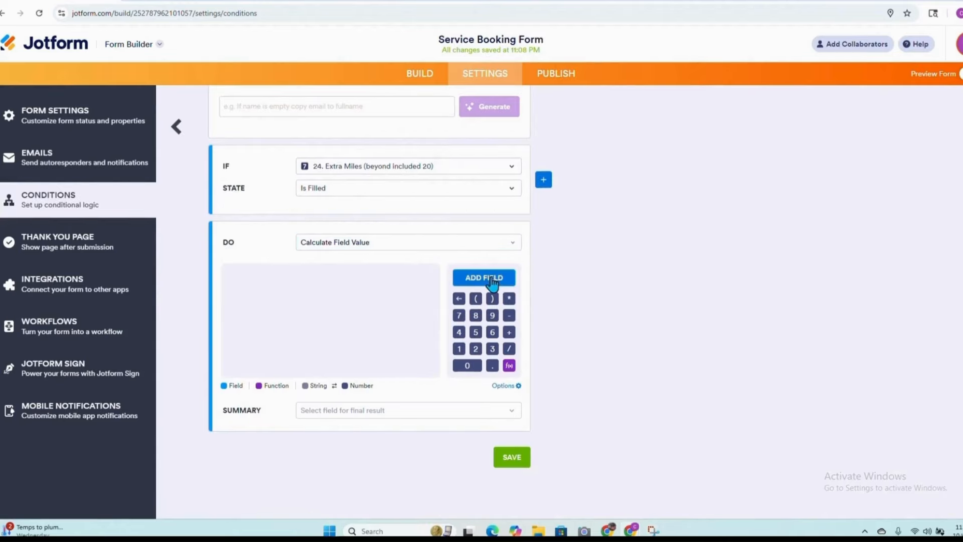
pyautogui.scroll(-2, 510, 395)
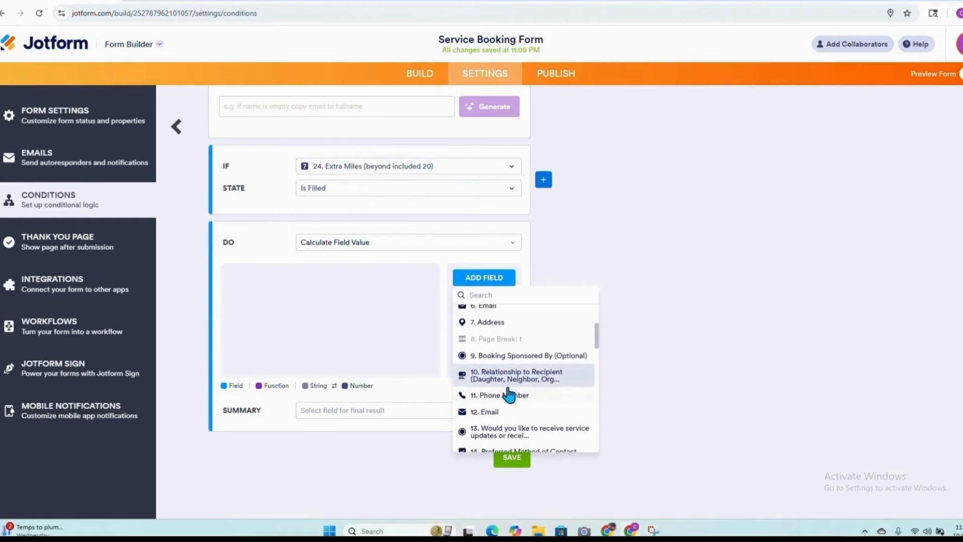
pyautogui.scroll(-4, 509, 395)
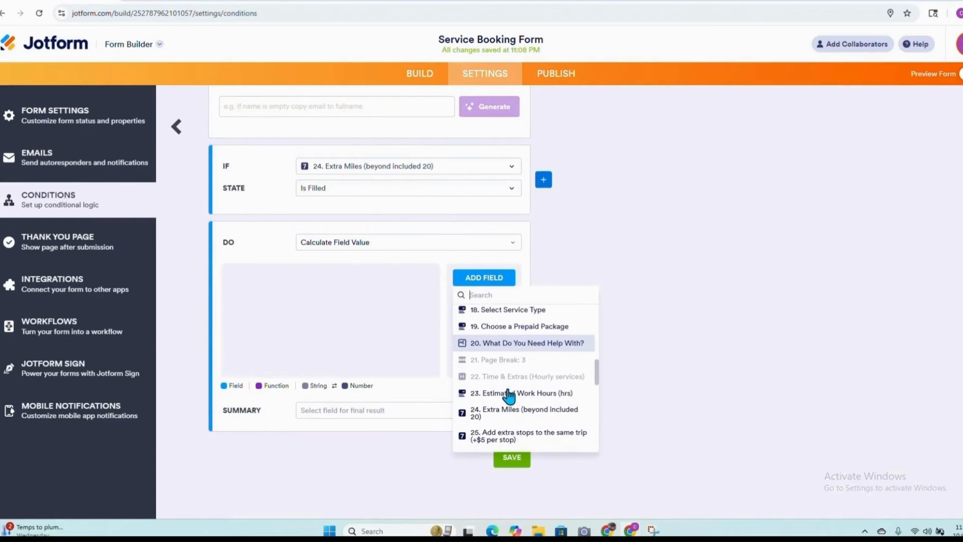
pyautogui.click(505, 416)
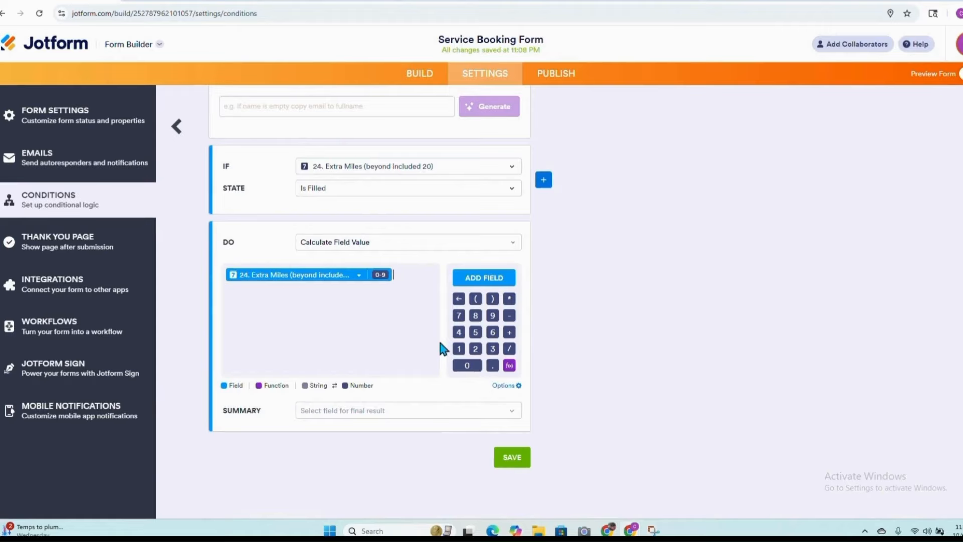
pyautogui.click(509, 299)
pyautogui.click(468, 366)
pyautogui.click(489, 367)
pyautogui.click(459, 315)
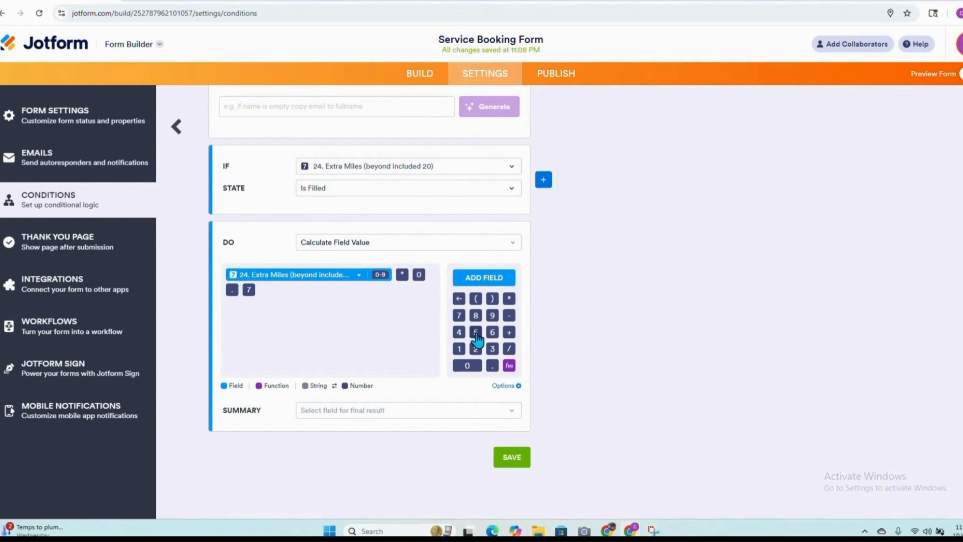
pyautogui.click(476, 333)
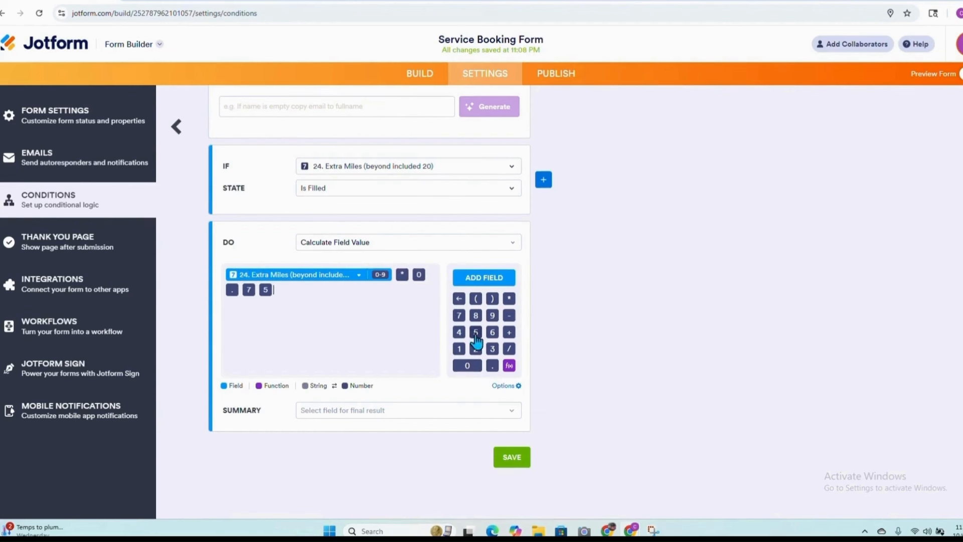
# Direct the result to 26. Extra Miles (beyond included) fee and save the seventh rule
pyautogui.click(417, 415)
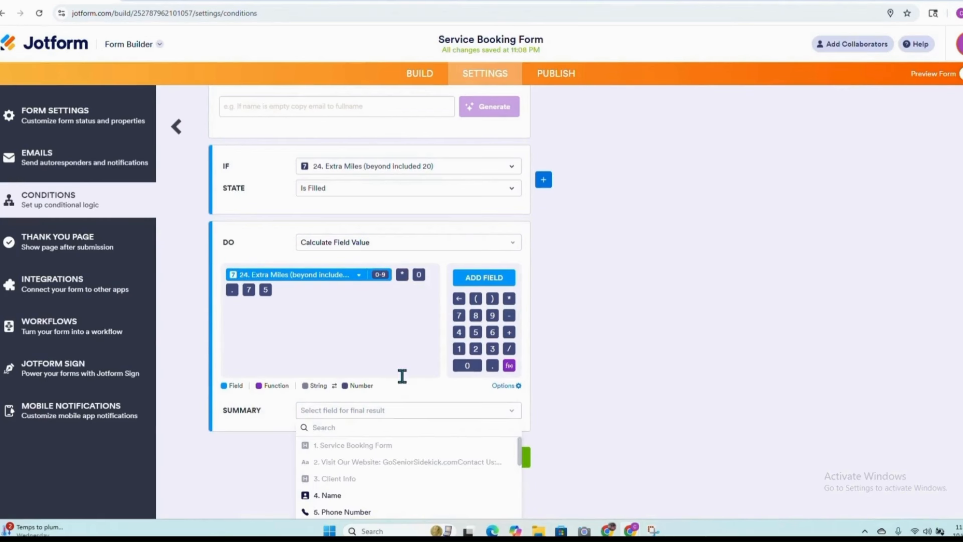
pyautogui.scroll(-3, 377, 452)
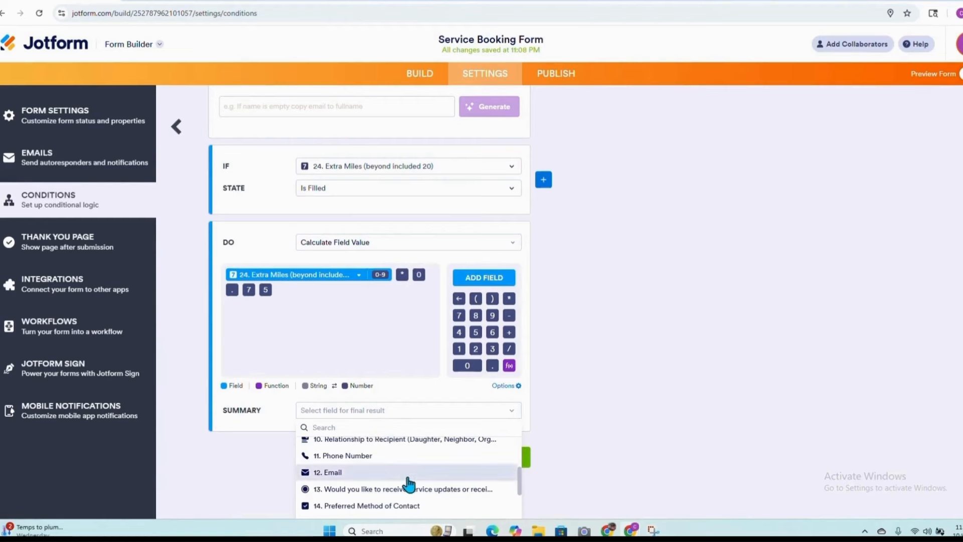
pyautogui.scroll(-1, 409, 484)
pyautogui.scroll(-4, 407, 474)
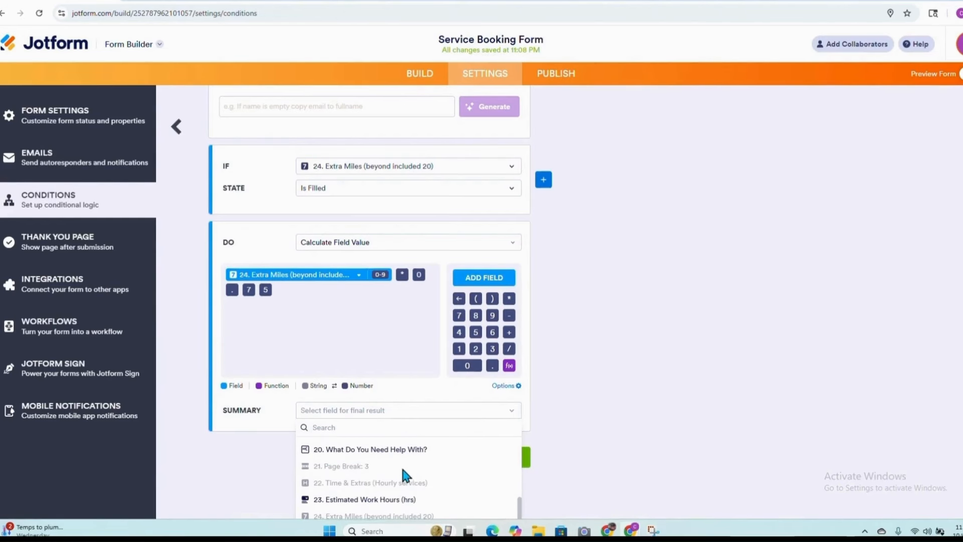
pyautogui.scroll(-1, 409, 474)
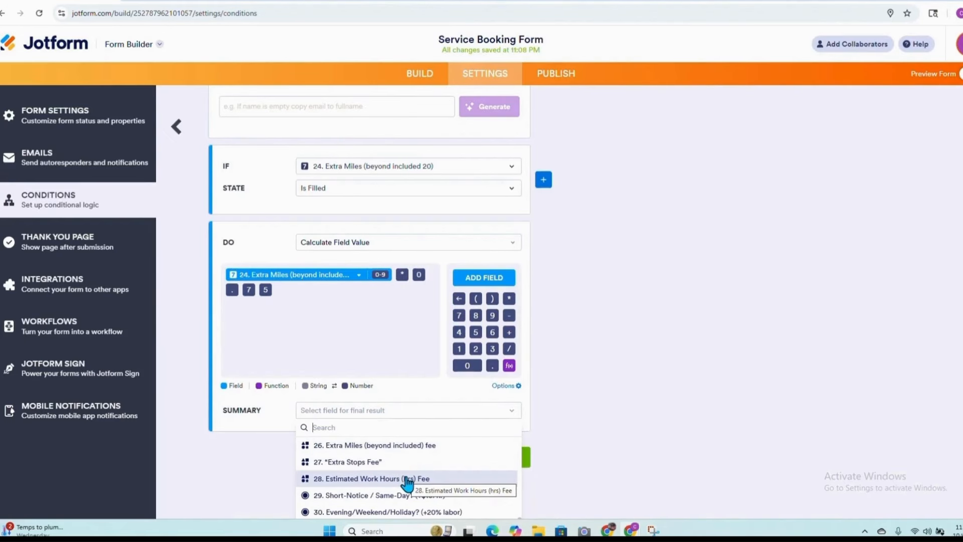
pyautogui.click(412, 447)
pyautogui.click(512, 458)
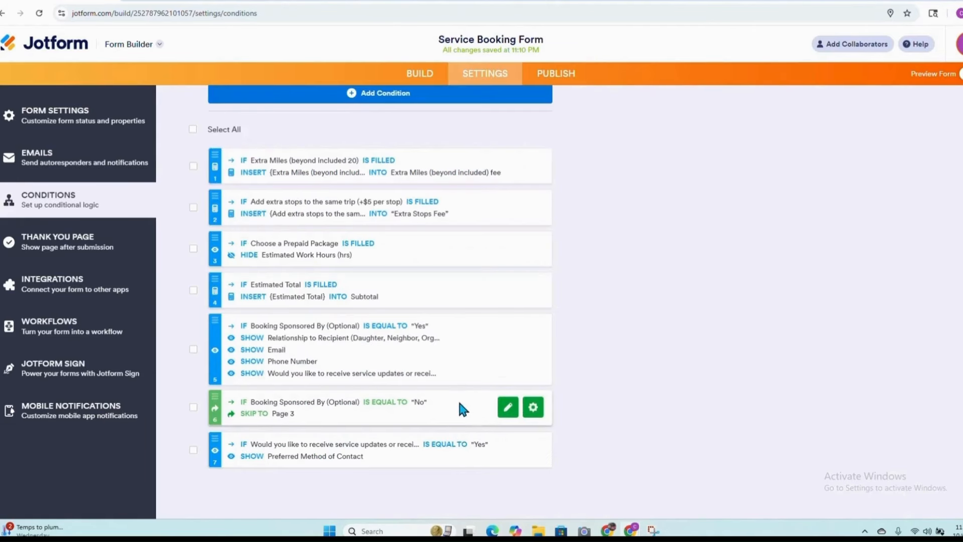
# Start an Update/Calculate Field condition triggered when Estimated Work Hours (hrs) equals 1
pyautogui.scroll(2, 356, 196)
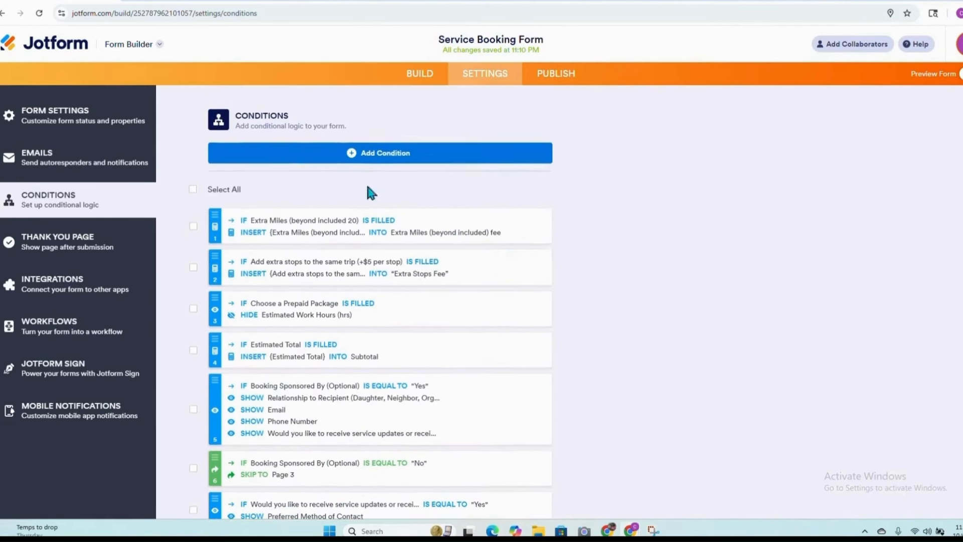
pyautogui.click(399, 155)
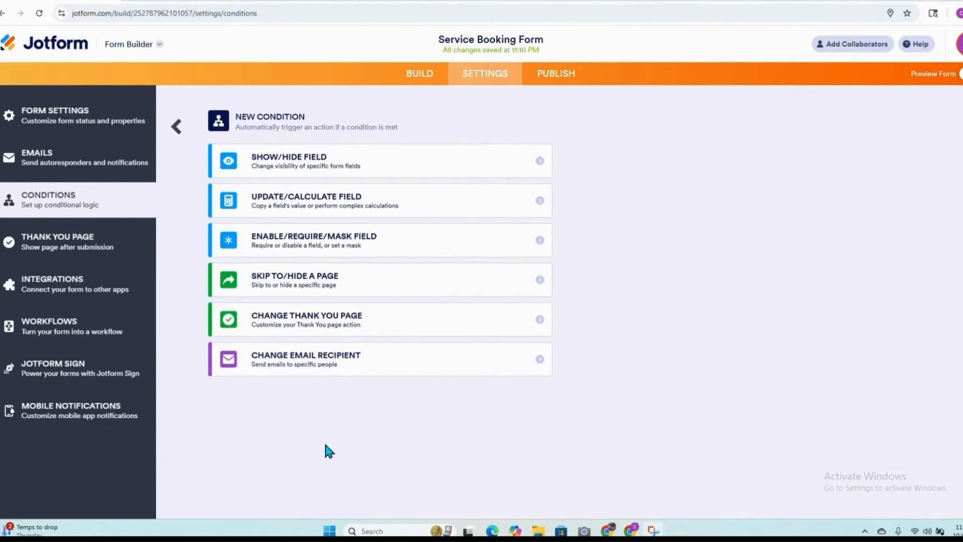
pyautogui.click(318, 208)
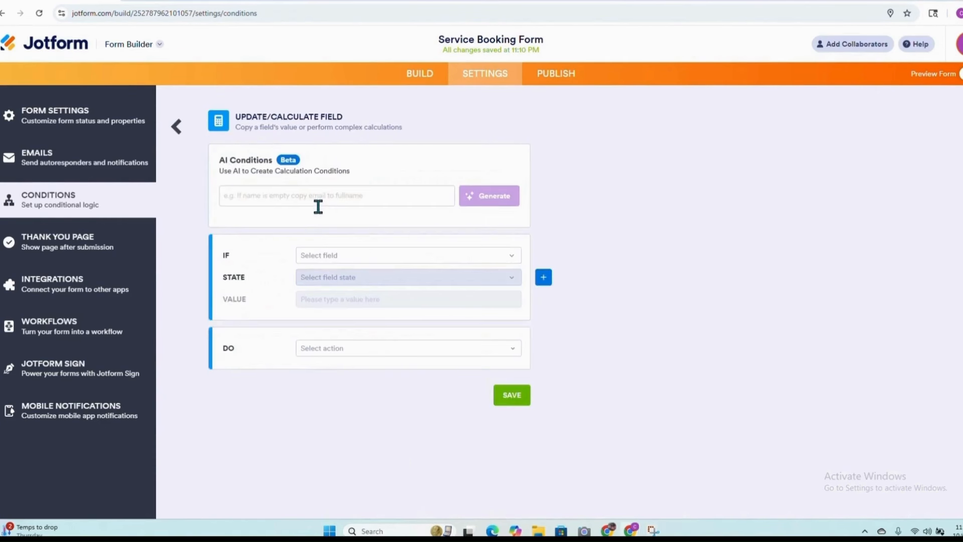
pyautogui.click(331, 257)
pyautogui.scroll(-3, 383, 348)
pyautogui.scroll(-5, 383, 346)
pyautogui.click(383, 343)
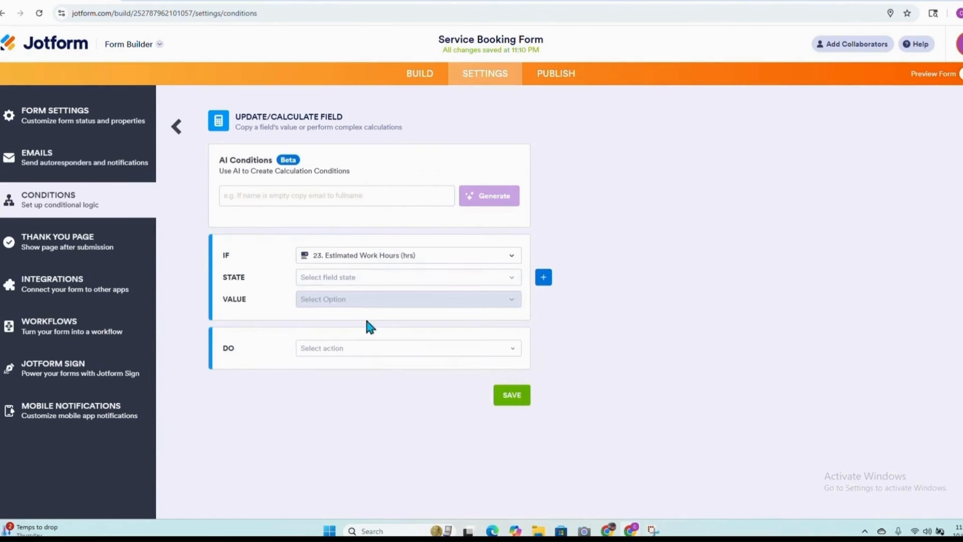
pyautogui.click(361, 290)
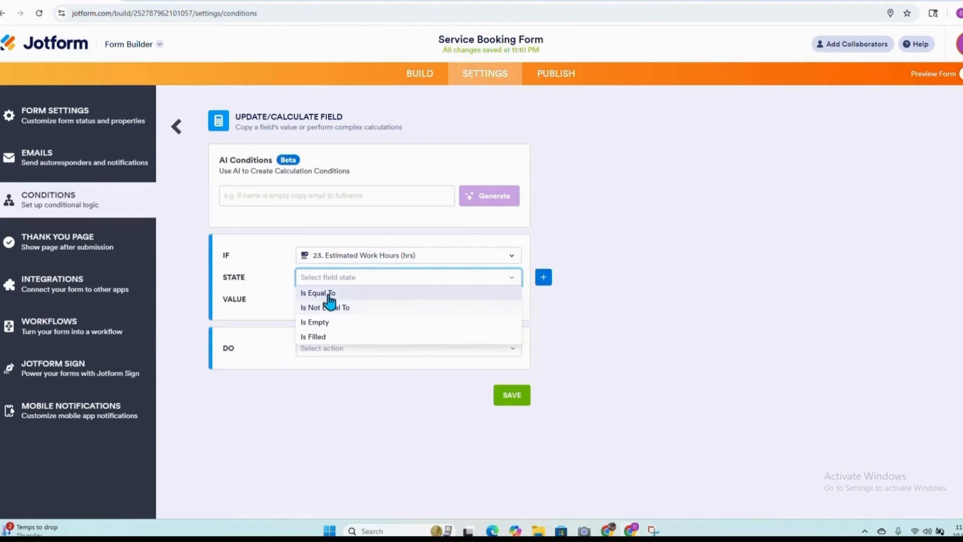
pyautogui.click(332, 296)
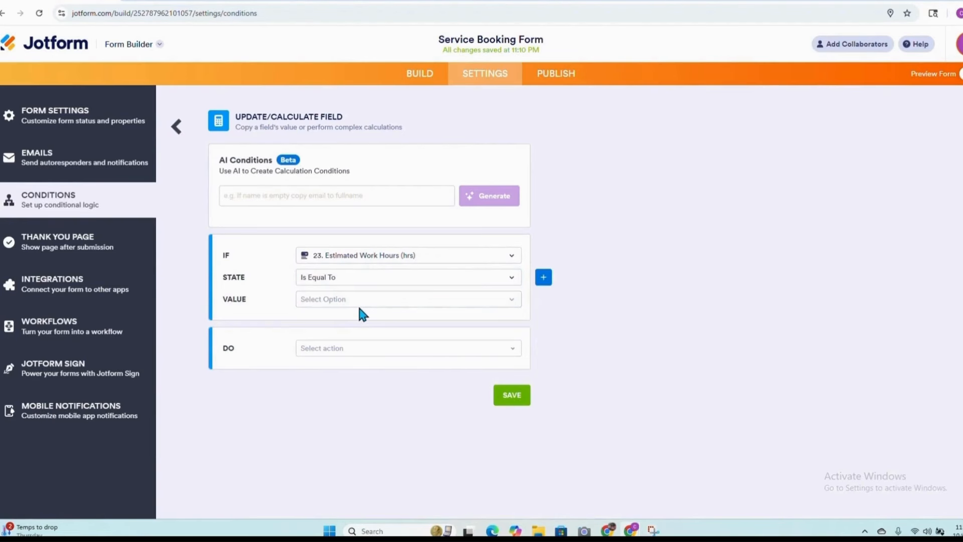
pyautogui.click(357, 303)
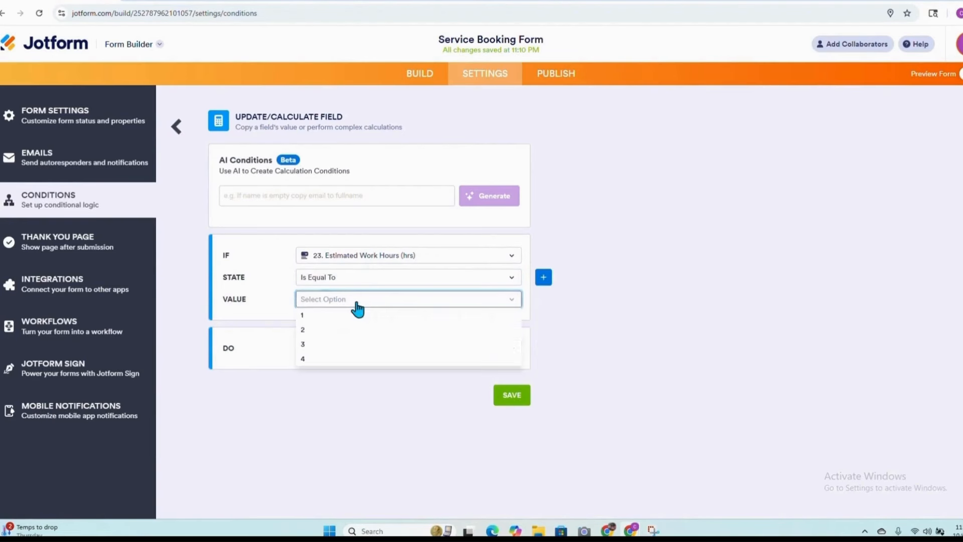
pyautogui.click(331, 316)
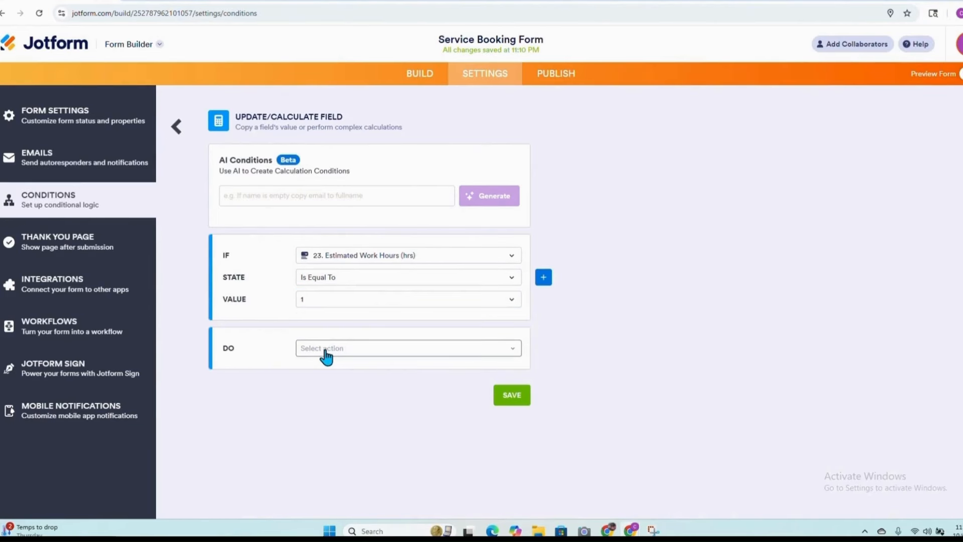
# Set the action to Calculate Field Value with formula Select Service Type × 1
pyautogui.click(325, 354)
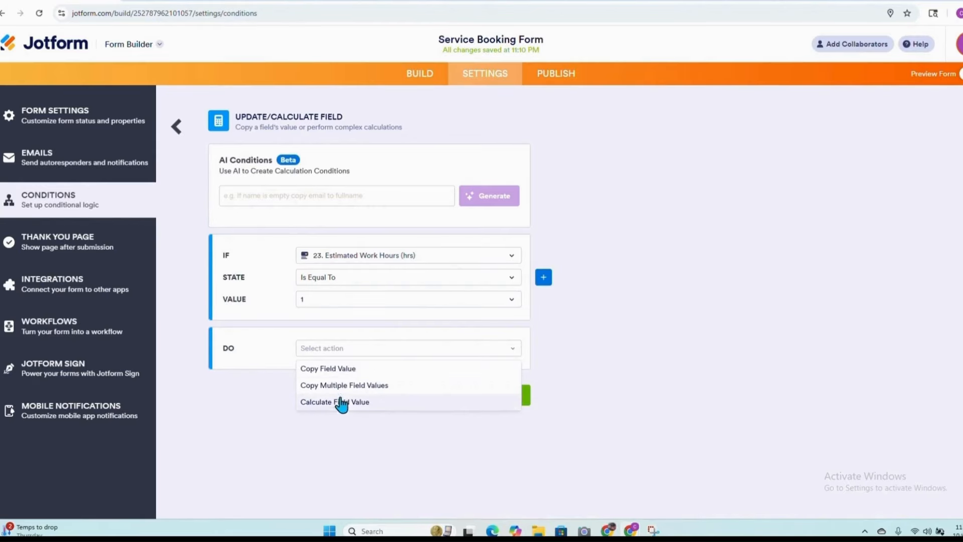
pyautogui.click(339, 400)
pyautogui.scroll(-2, 335, 390)
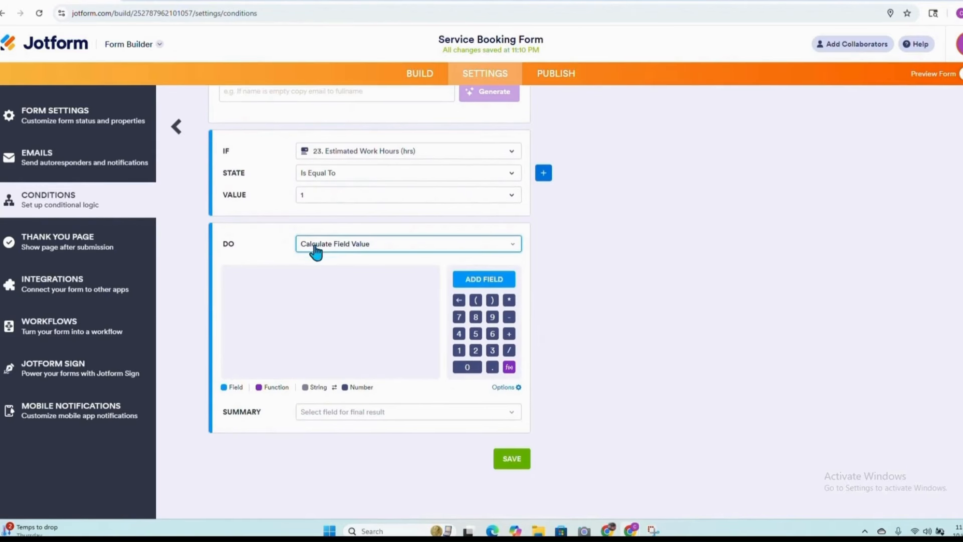
pyautogui.click(484, 279)
pyautogui.scroll(-3, 496, 384)
pyautogui.scroll(-4, 502, 386)
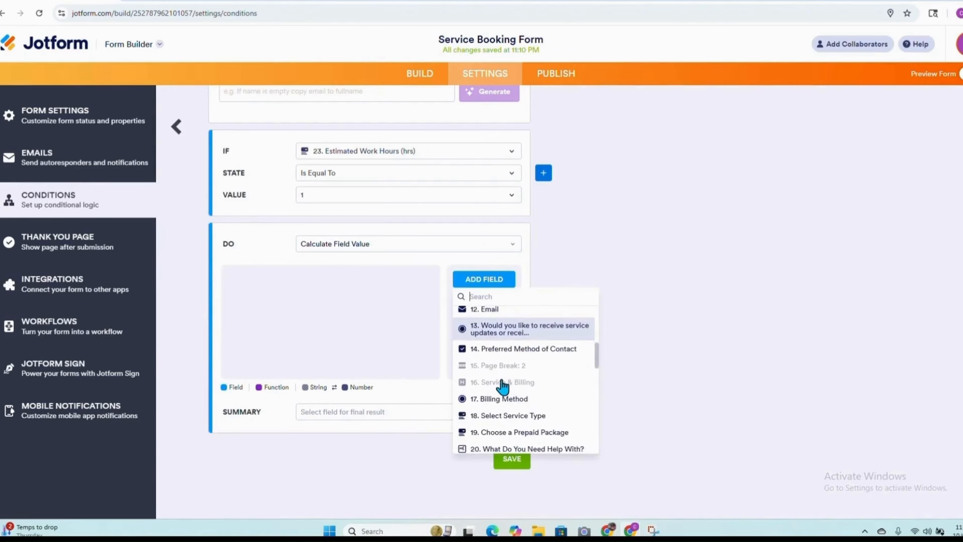
pyautogui.click(479, 362)
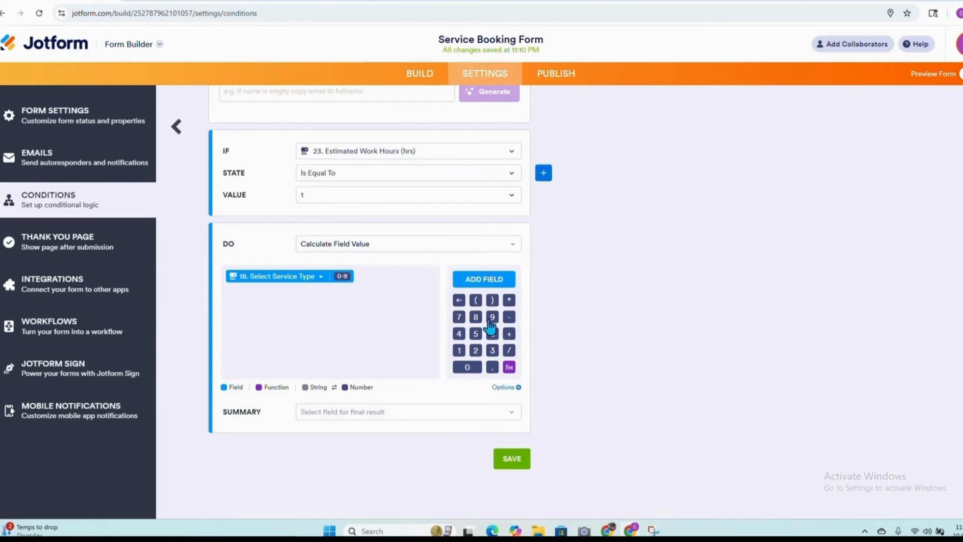
pyautogui.click(509, 300)
pyautogui.click(459, 350)
# Send the calculated result to 28. Estimated Work Hours (hrs) Fee
pyautogui.click(400, 418)
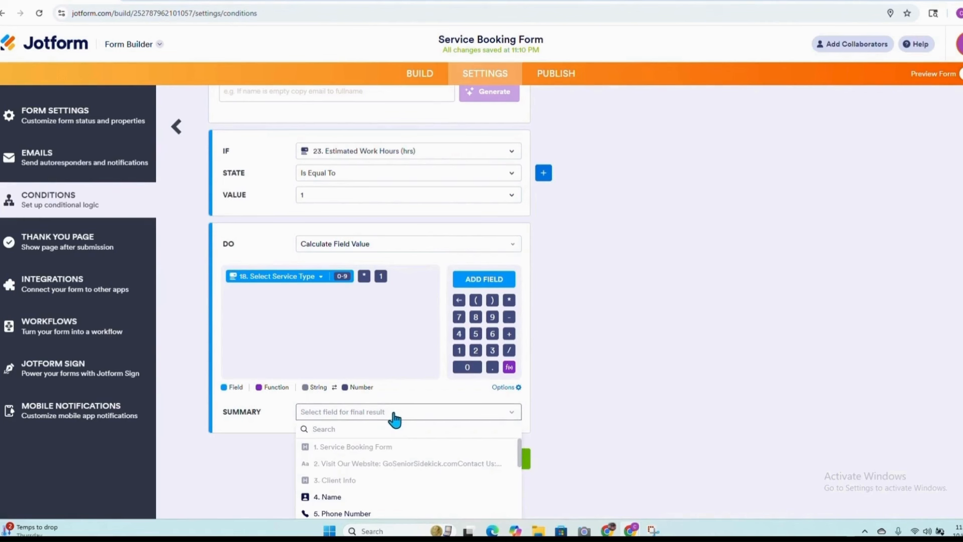
pyautogui.scroll(-2, 383, 458)
pyautogui.scroll(-4, 382, 459)
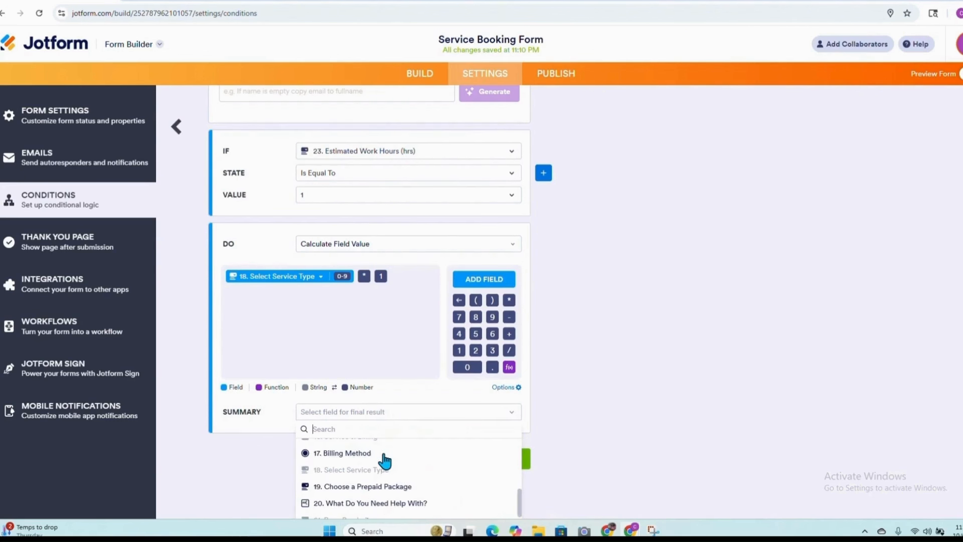
pyautogui.scroll(-2, 384, 459)
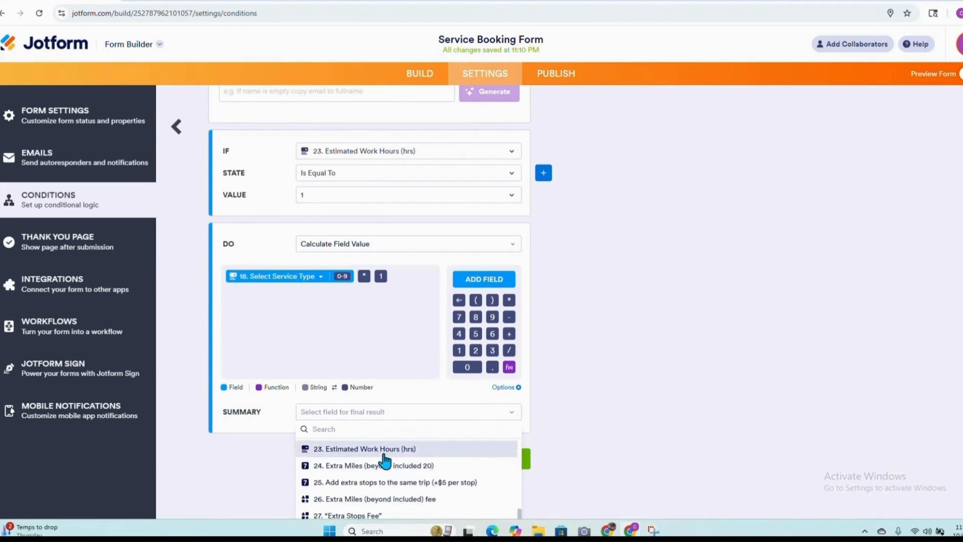
pyautogui.scroll(-1, 384, 459)
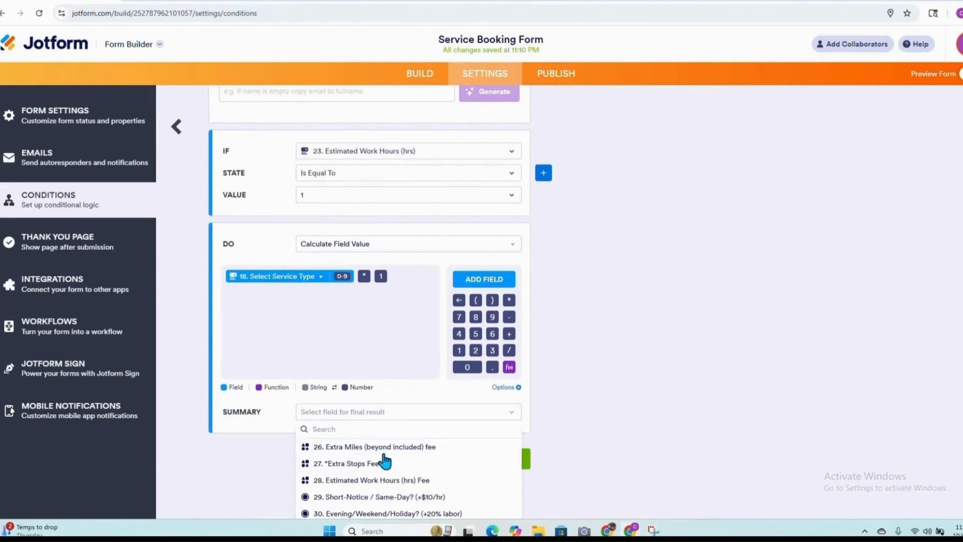
pyautogui.click(384, 481)
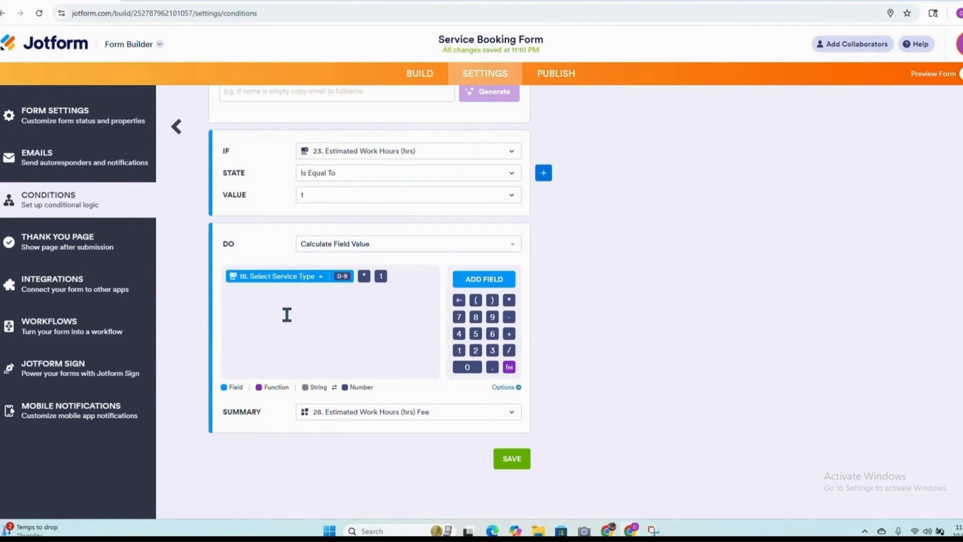
pyautogui.scroll(1, 290, 316)
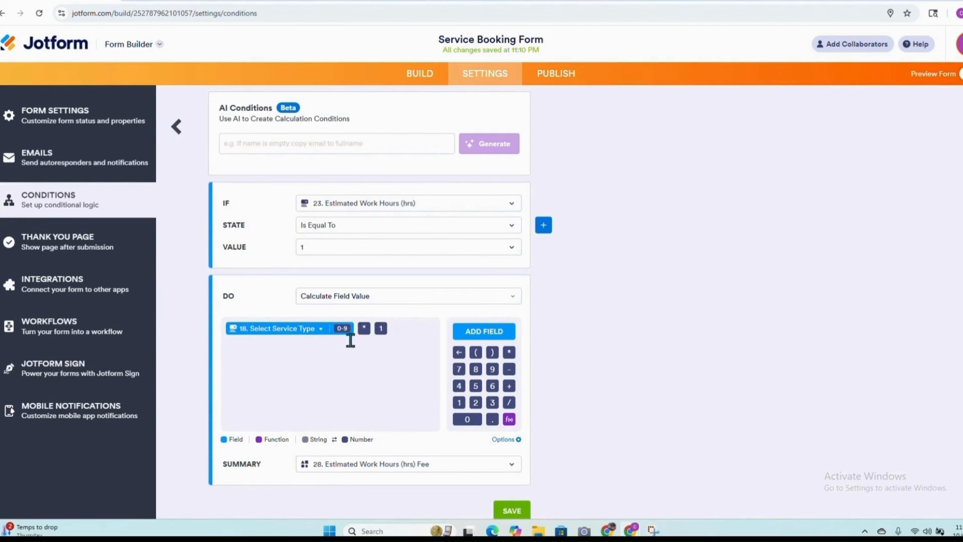
pyautogui.scroll(-1, 351, 347)
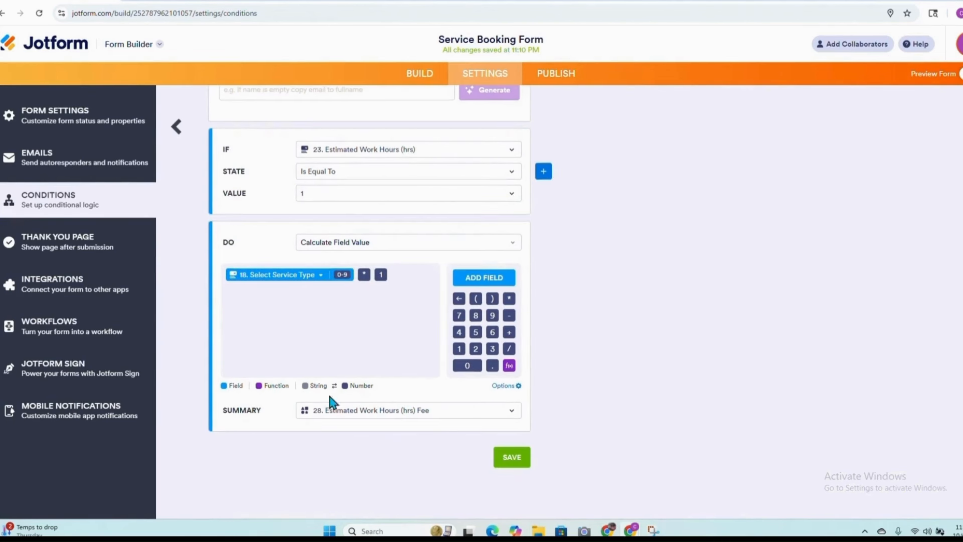
# Save the hours-equal-1 rule and start a calculation condition testing Estimated Work Hours (hrs)
pyautogui.click(511, 457)
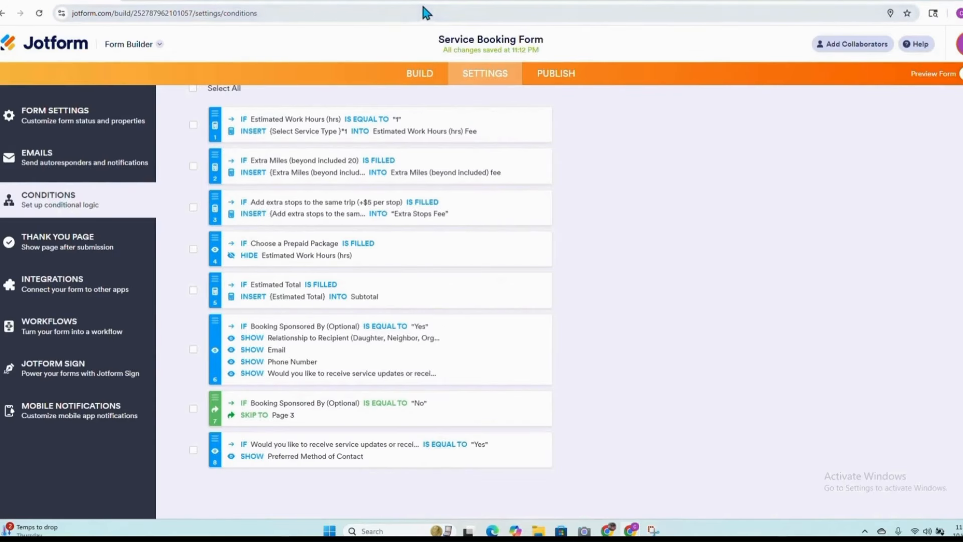
pyautogui.scroll(2, 462, 338)
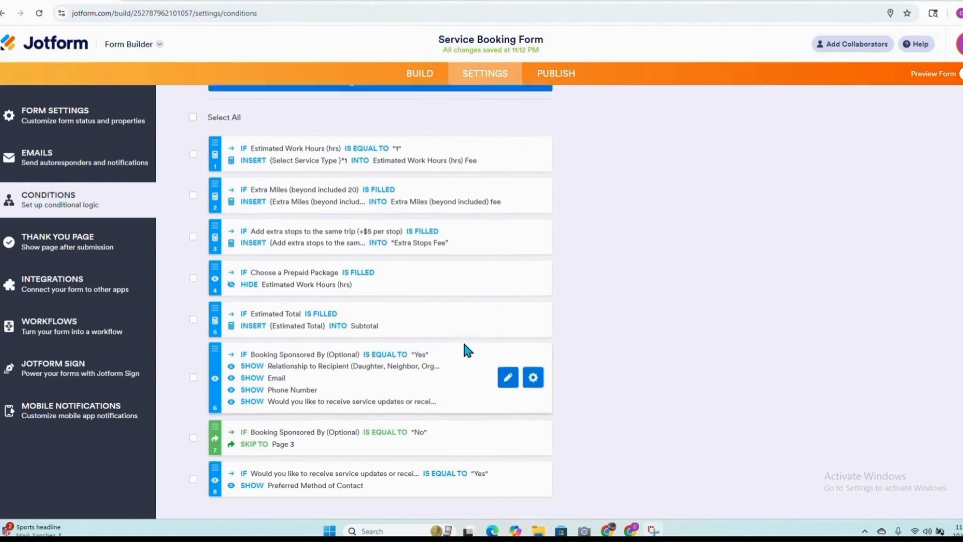
pyautogui.click(387, 156)
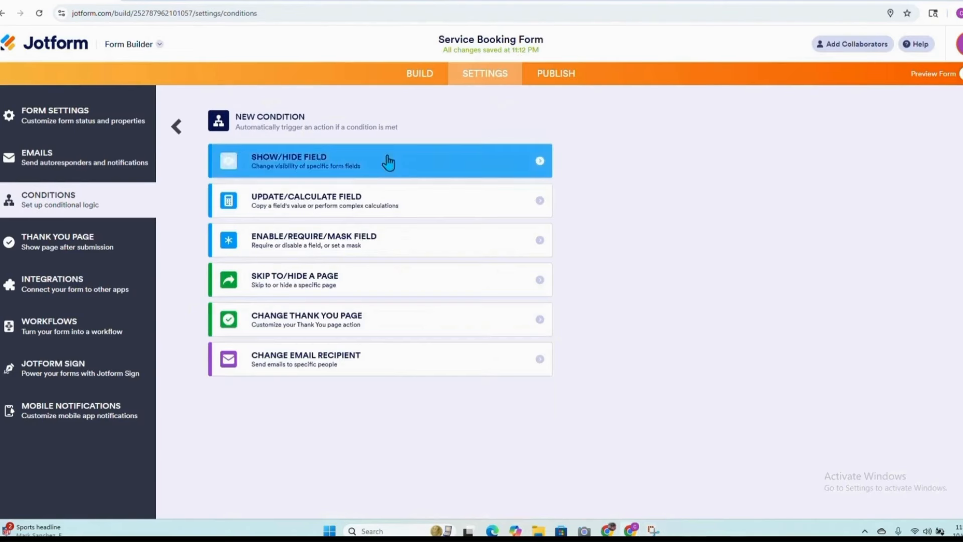
pyautogui.click(310, 199)
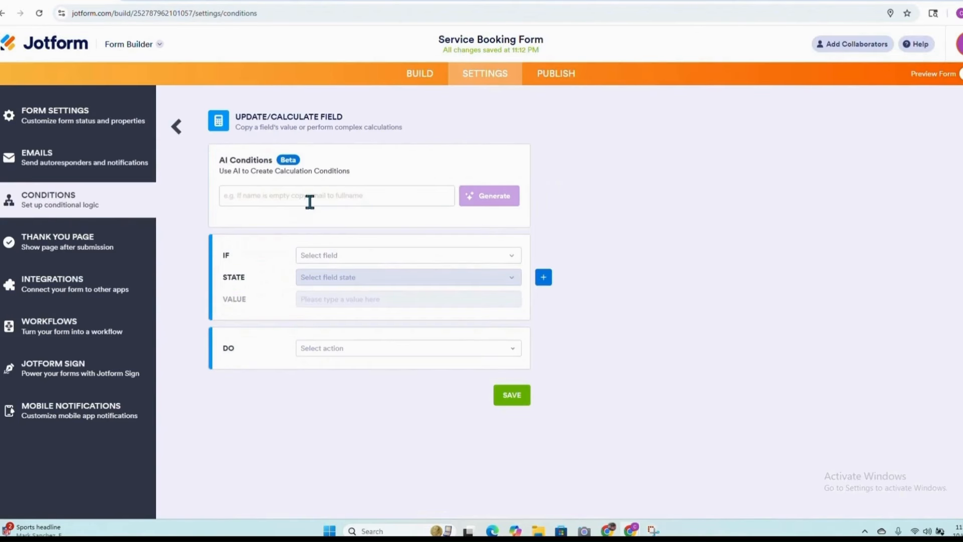
pyautogui.click(316, 257)
pyautogui.scroll(-3, 336, 326)
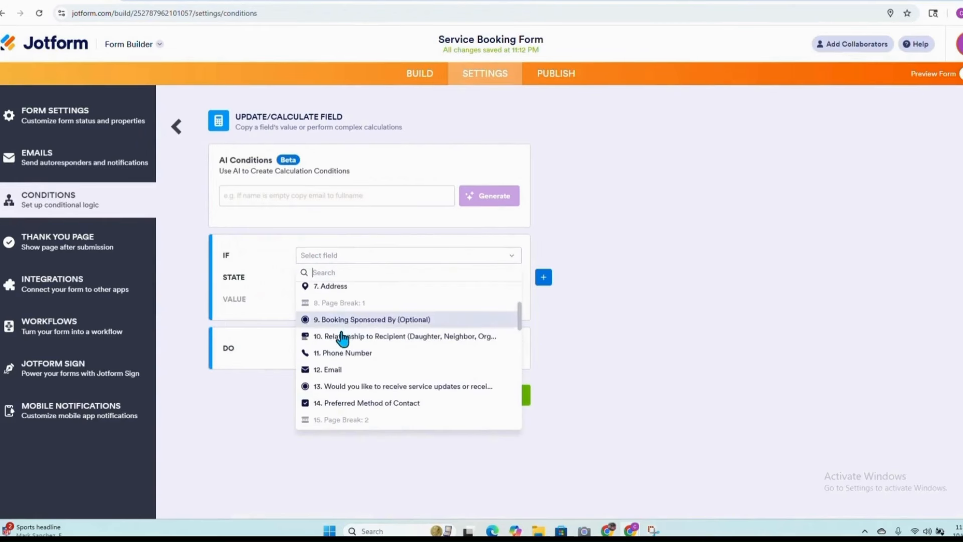
pyautogui.scroll(-2, 344, 337)
pyautogui.scroll(-1, 346, 342)
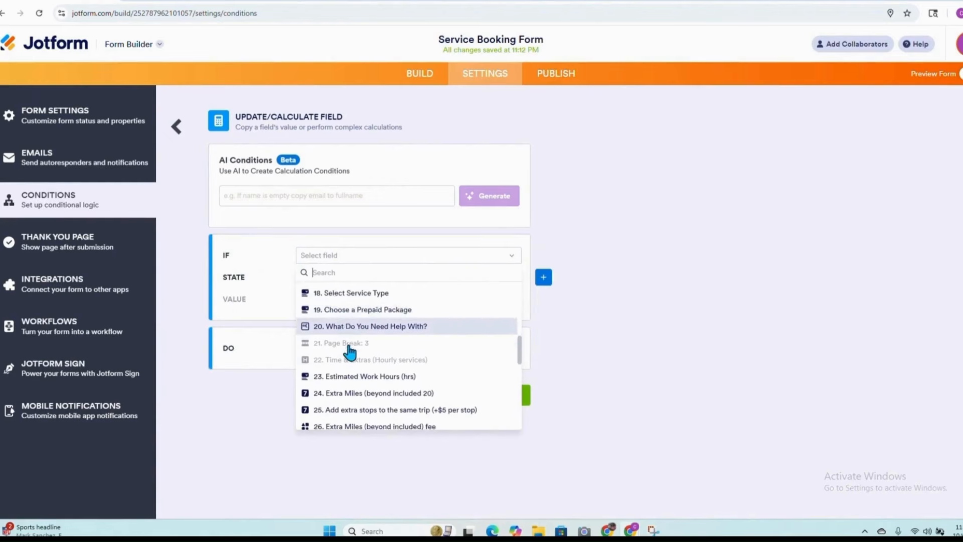
pyautogui.click(350, 345)
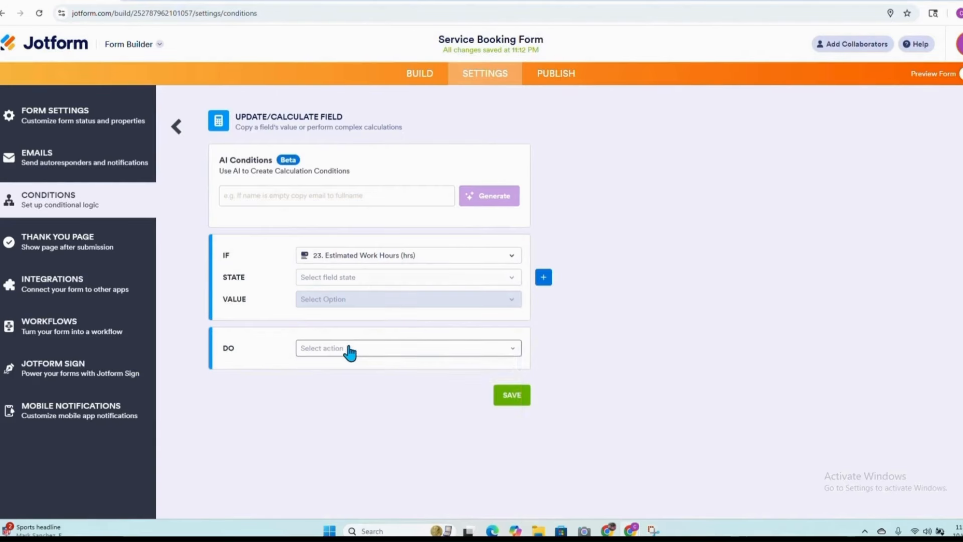
# Trigger when the hours equal 2, with action Calculate Field Value
pyautogui.click(355, 279)
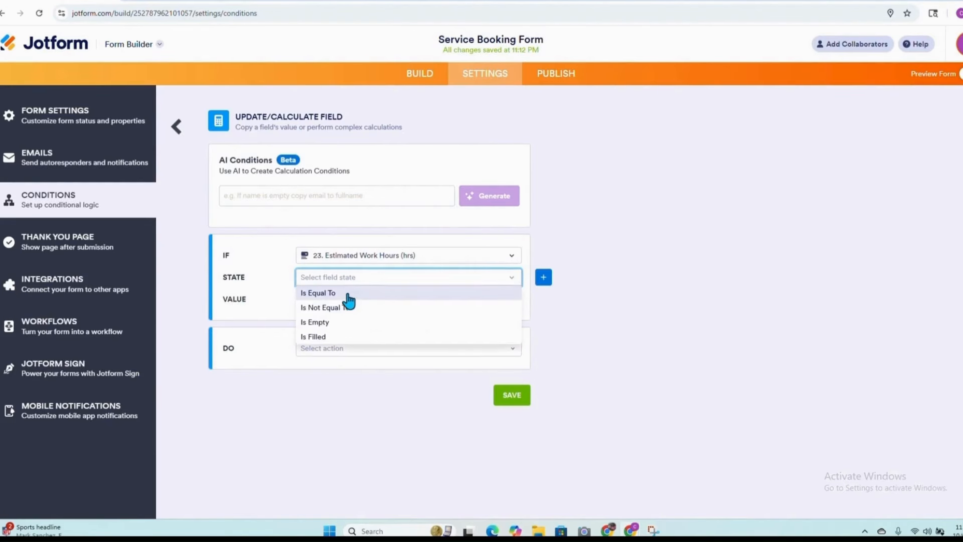
pyautogui.click(344, 294)
pyautogui.click(351, 303)
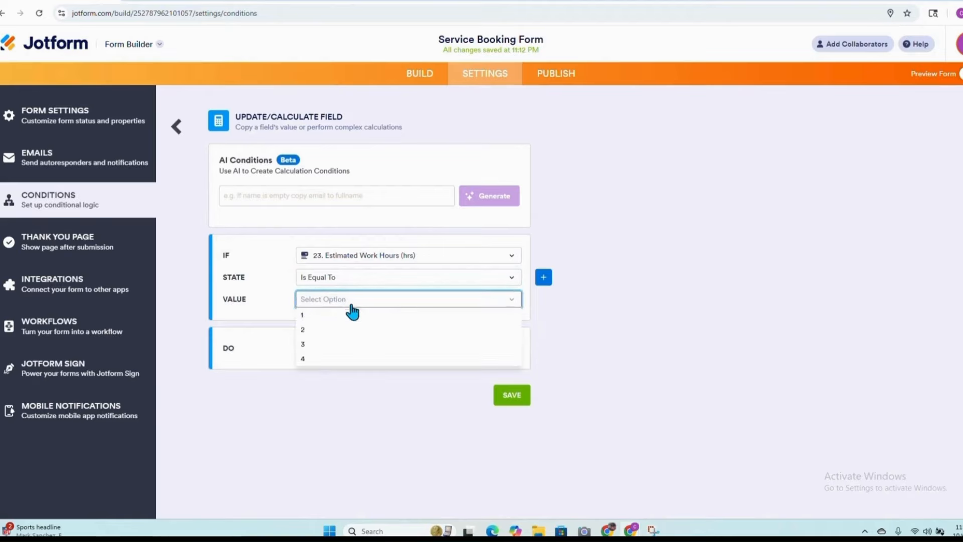
pyautogui.click(339, 330)
pyautogui.click(342, 354)
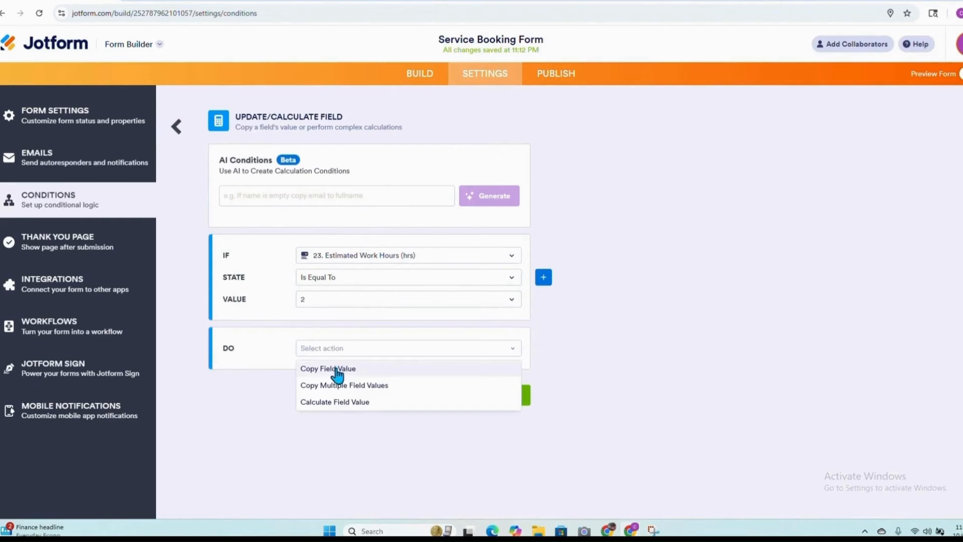
pyautogui.click(343, 403)
# Build the formula Select Service Type × 2
pyautogui.scroll(-2, 392, 367)
pyautogui.click(484, 278)
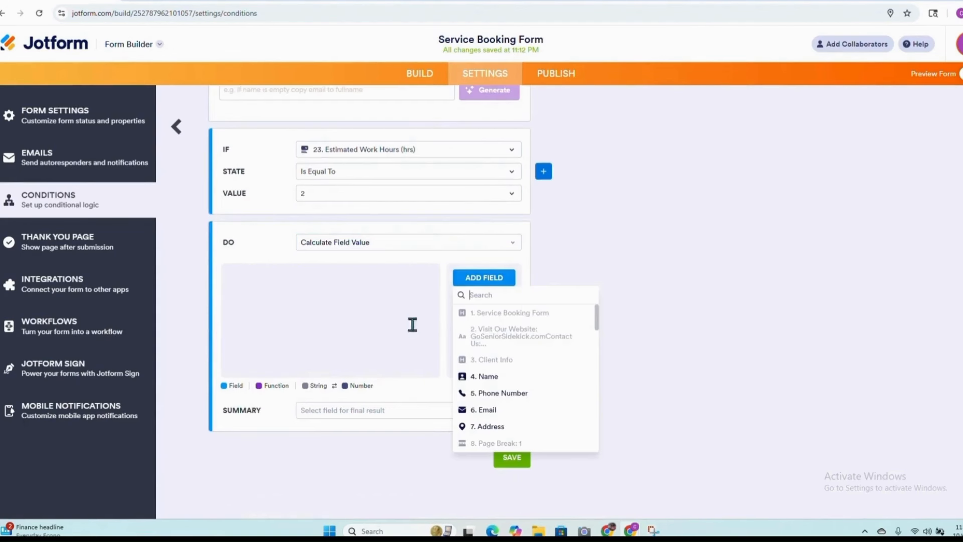
pyautogui.scroll(-4, 517, 386)
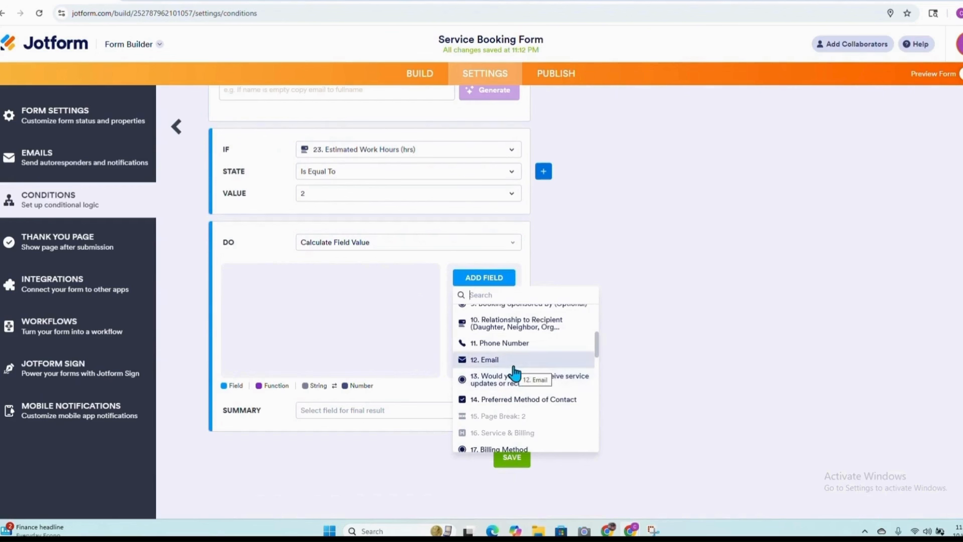
pyautogui.scroll(-3, 514, 371)
pyautogui.click(507, 362)
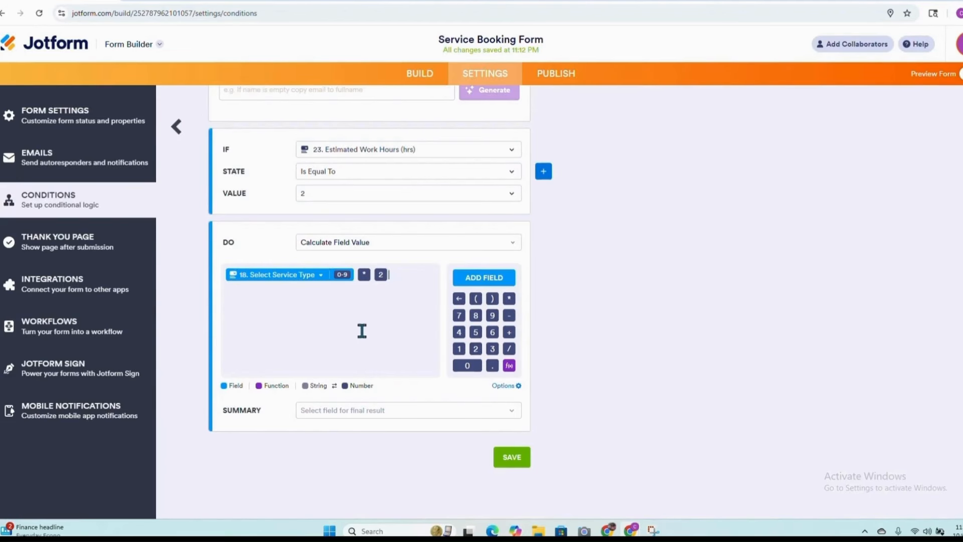
# Store the result in Estimated Work Hours (hrs) Fee and save the hours-equal-2 rule
pyautogui.scroll(3, 362, 331)
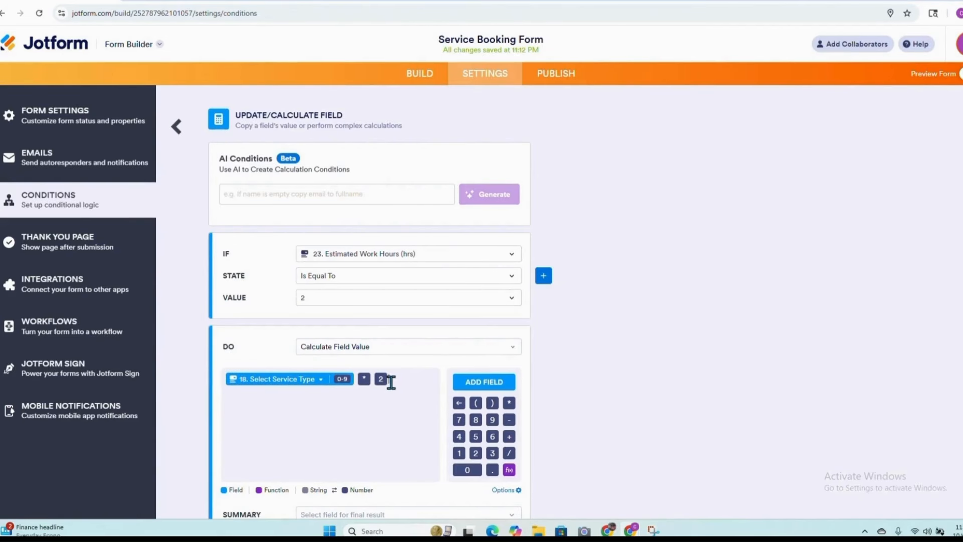
pyautogui.scroll(-2, 391, 382)
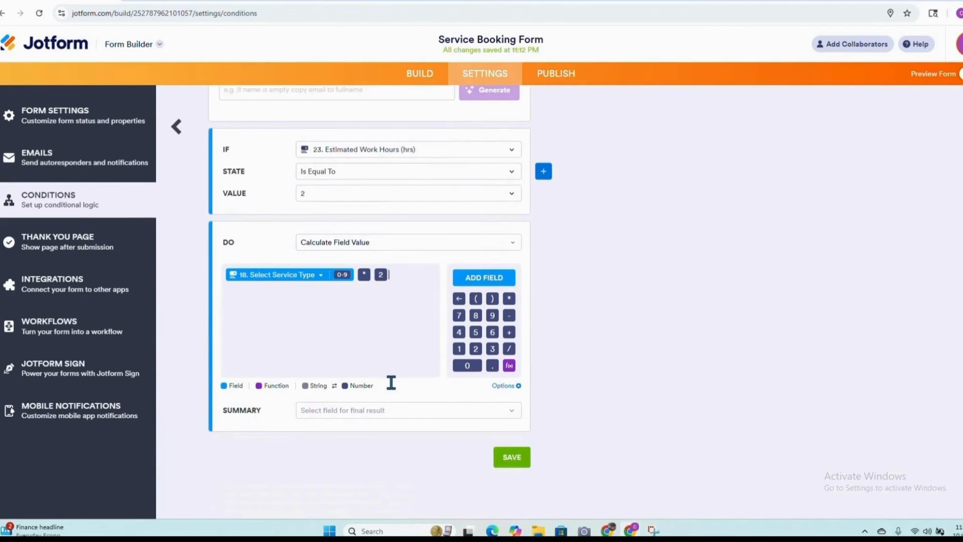
pyautogui.click(387, 417)
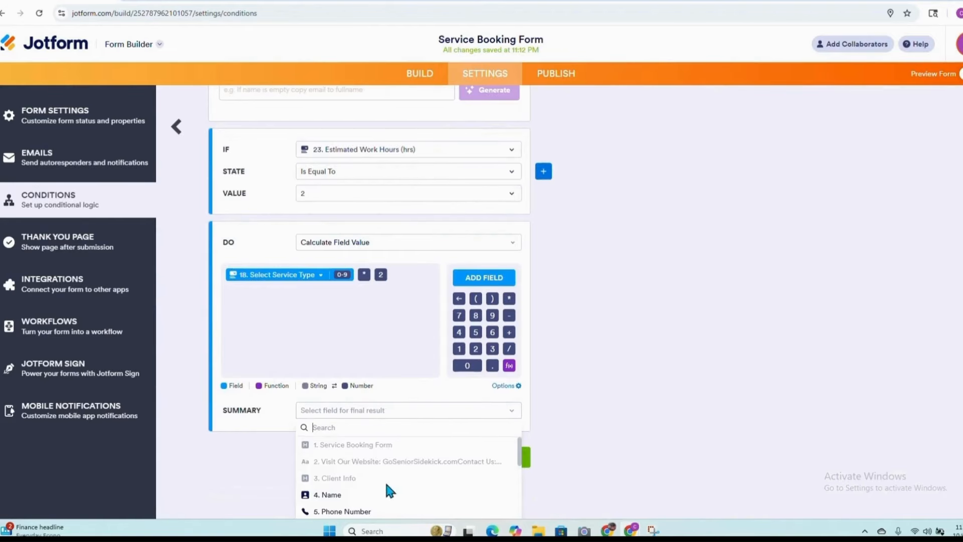
pyautogui.scroll(-3, 389, 489)
pyautogui.scroll(-2, 414, 486)
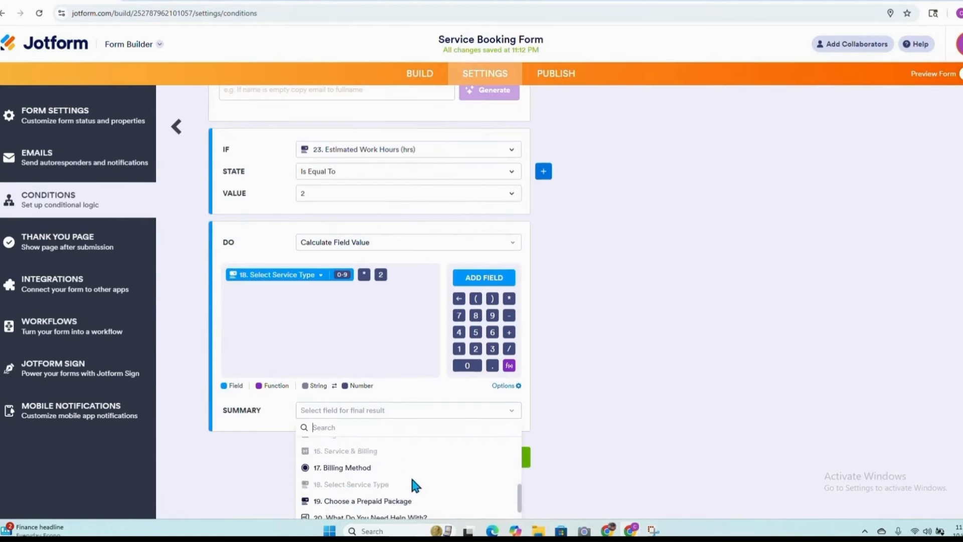
pyautogui.scroll(-5, 448, 485)
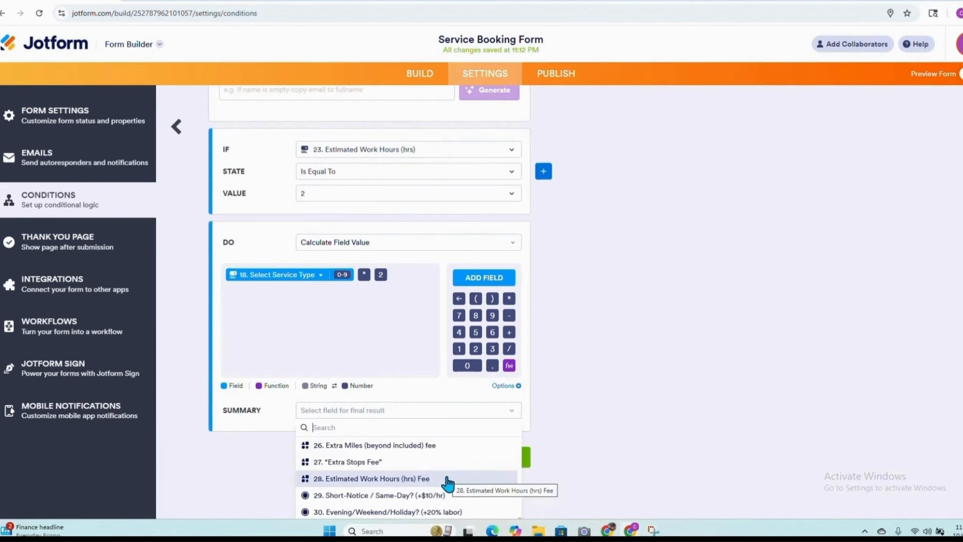
pyautogui.click(441, 479)
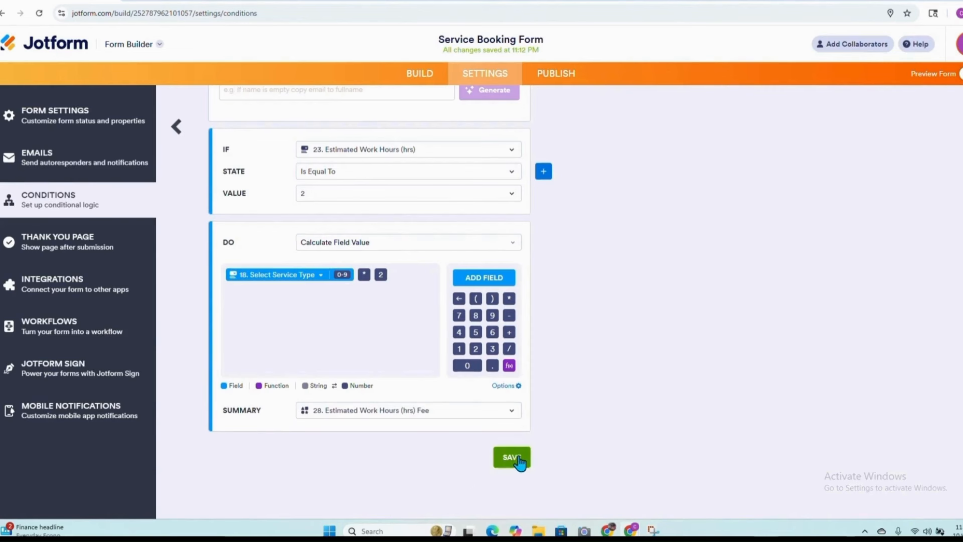
pyautogui.click(520, 463)
# Start another calculation condition testing Estimated Work Hours (hrs)
pyautogui.scroll(-1, 396, 287)
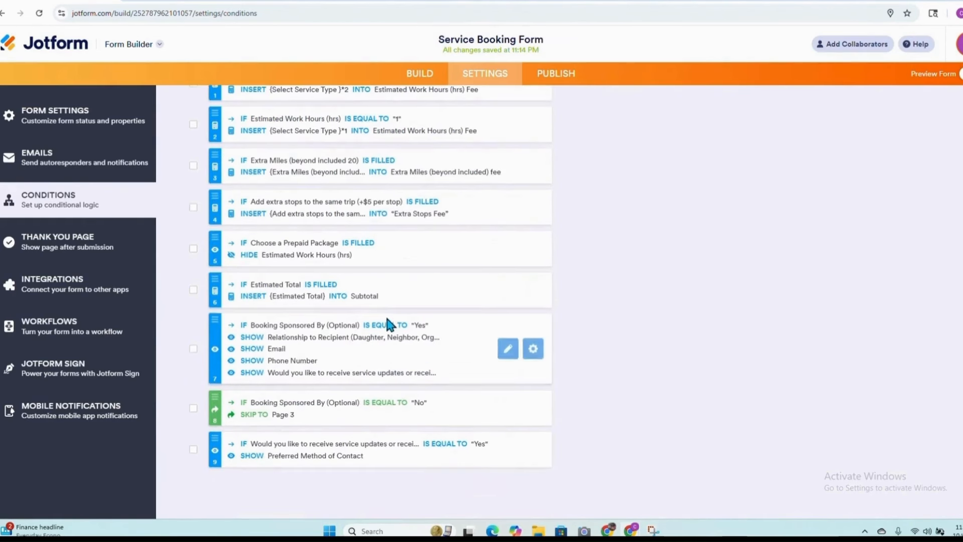
pyautogui.scroll(3, 386, 315)
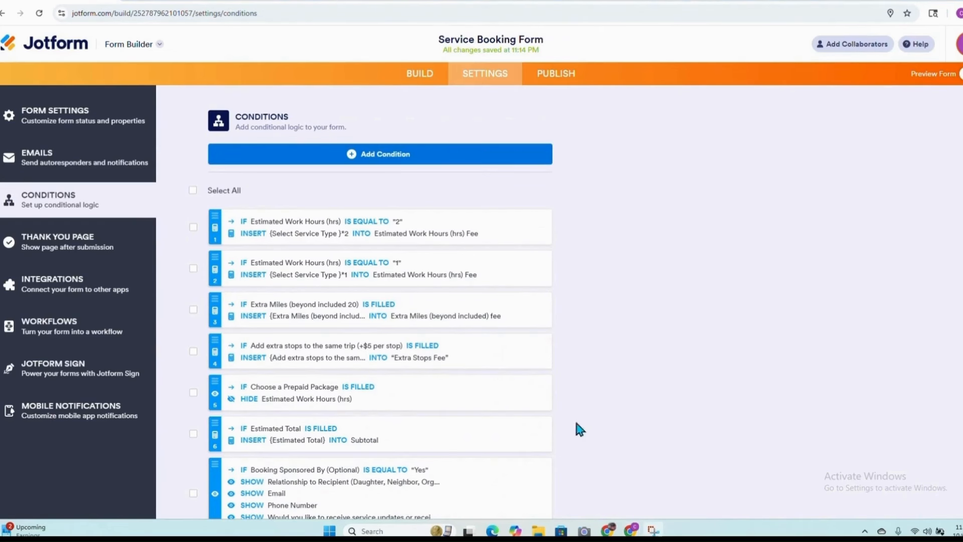
pyautogui.scroll(-3, 519, 326)
pyautogui.scroll(3, 520, 331)
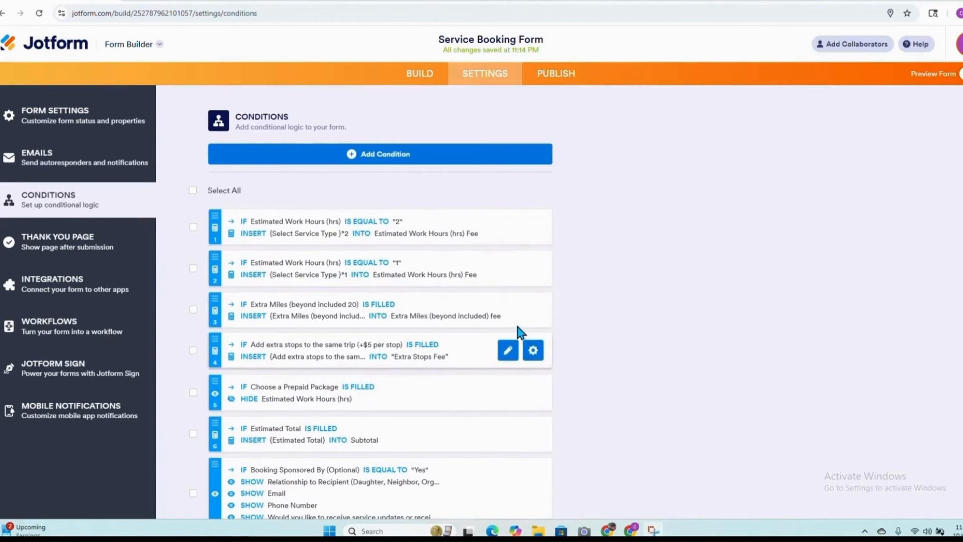
pyautogui.click(399, 160)
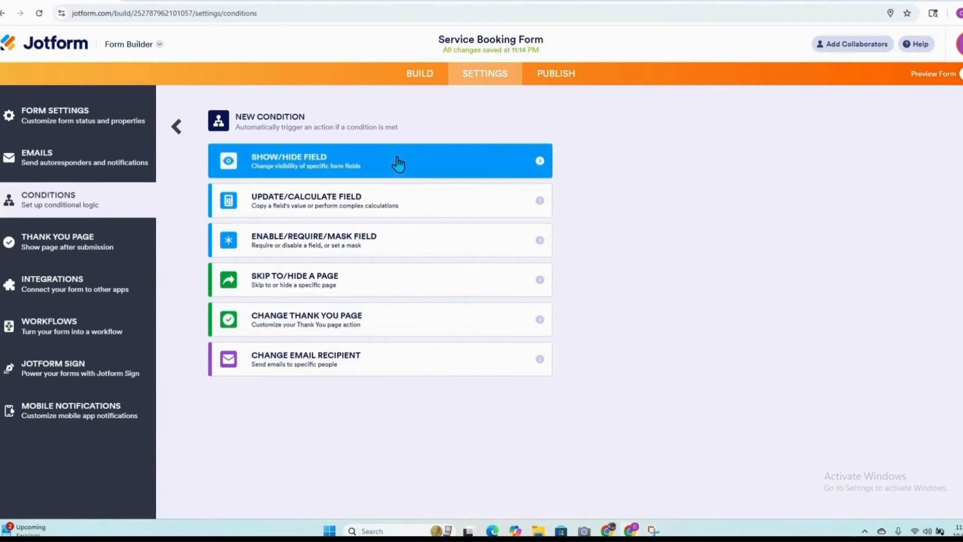
pyautogui.click(357, 210)
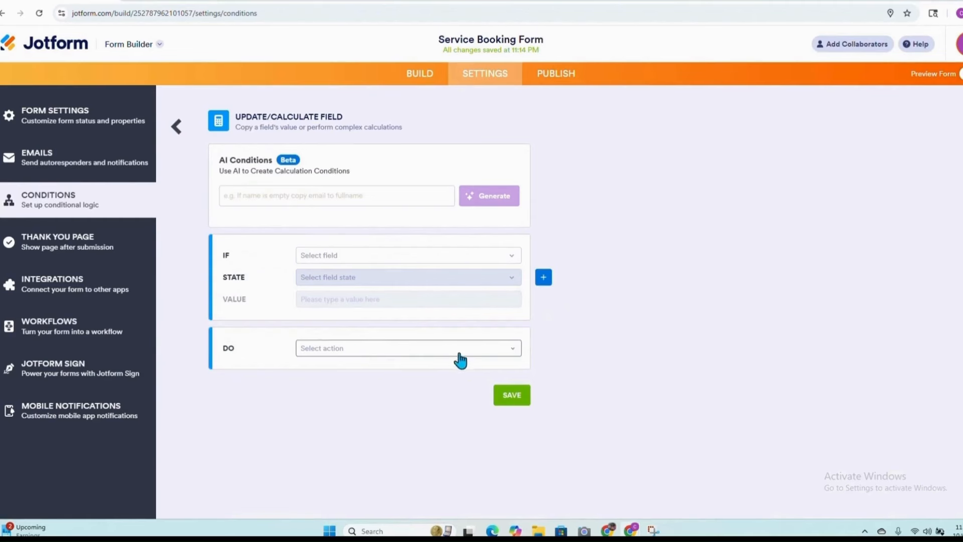
pyautogui.click(445, 262)
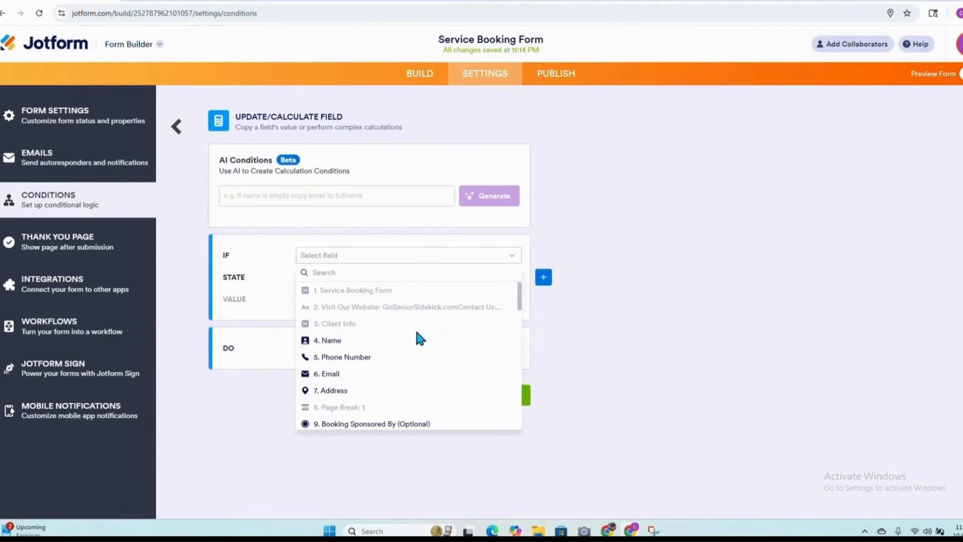
pyautogui.scroll(-3, 420, 337)
pyautogui.scroll(-4, 417, 335)
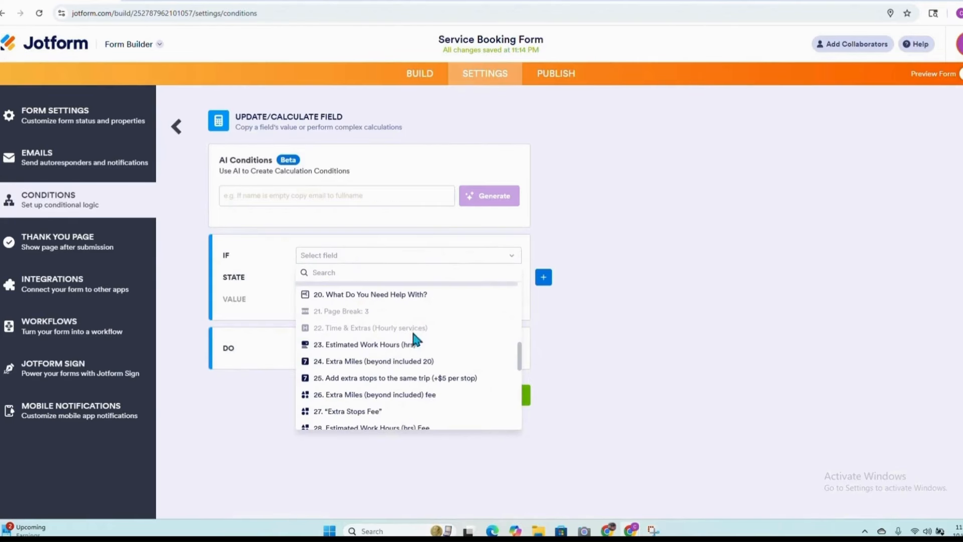
pyautogui.click(366, 345)
# Trigger when the hours equal 3, with action Calculate Field Value
pyautogui.click(362, 282)
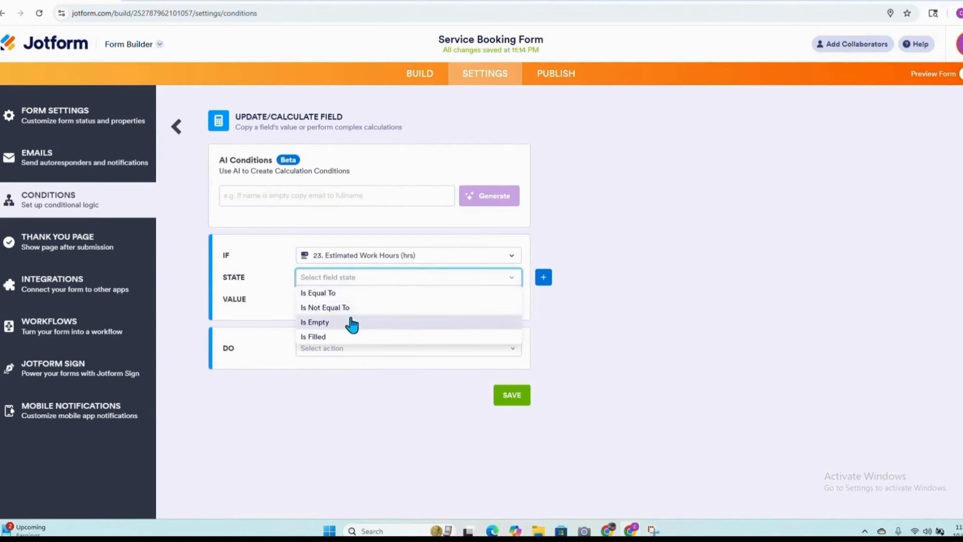
pyautogui.click(334, 293)
pyautogui.click(332, 305)
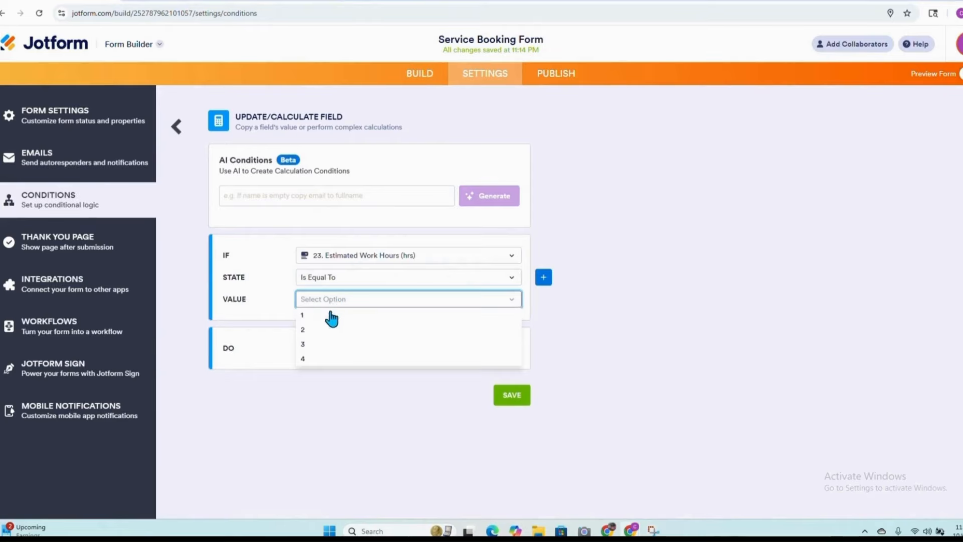
pyautogui.click(303, 346)
pyautogui.click(306, 354)
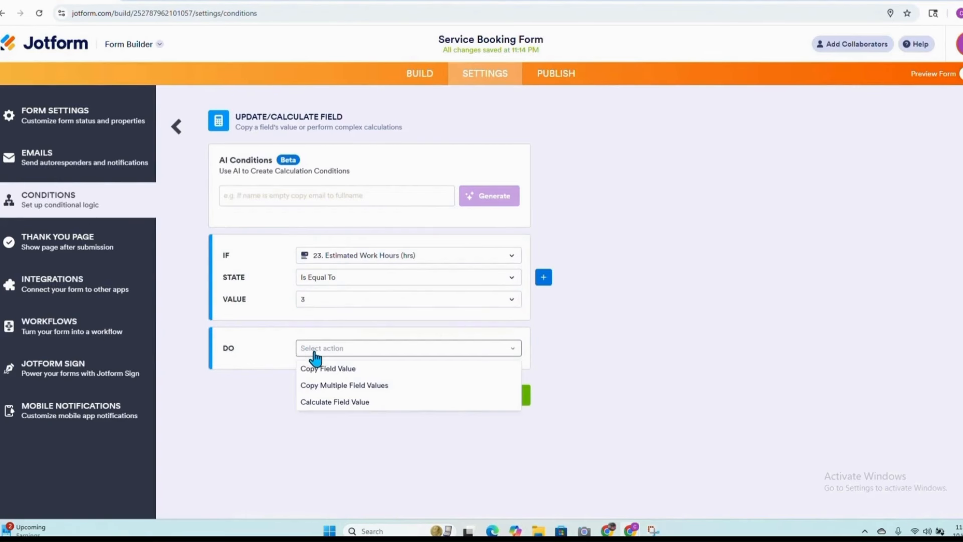
pyautogui.click(326, 402)
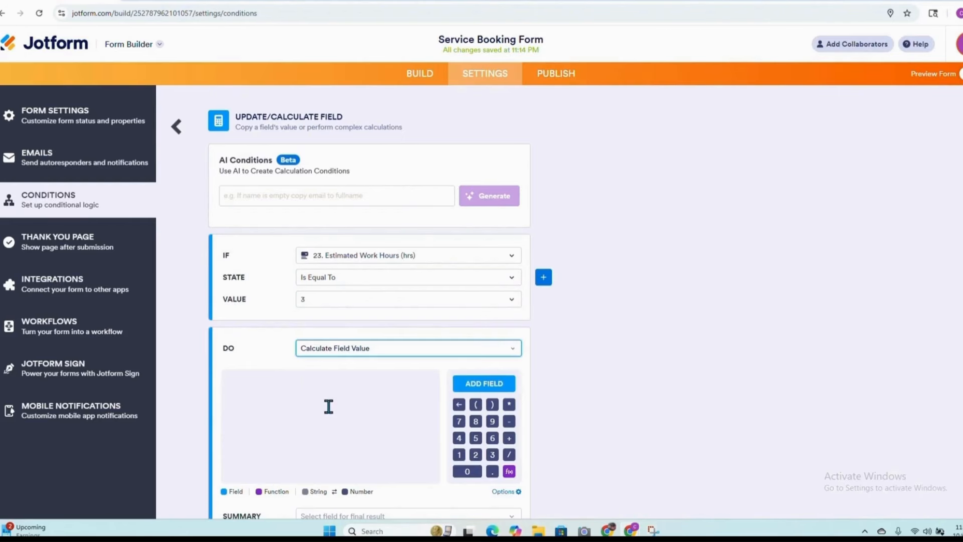
# Build the formula Select Service Type × 3
pyautogui.click(494, 386)
pyautogui.scroll(-2, 444, 385)
pyautogui.scroll(-3, 506, 434)
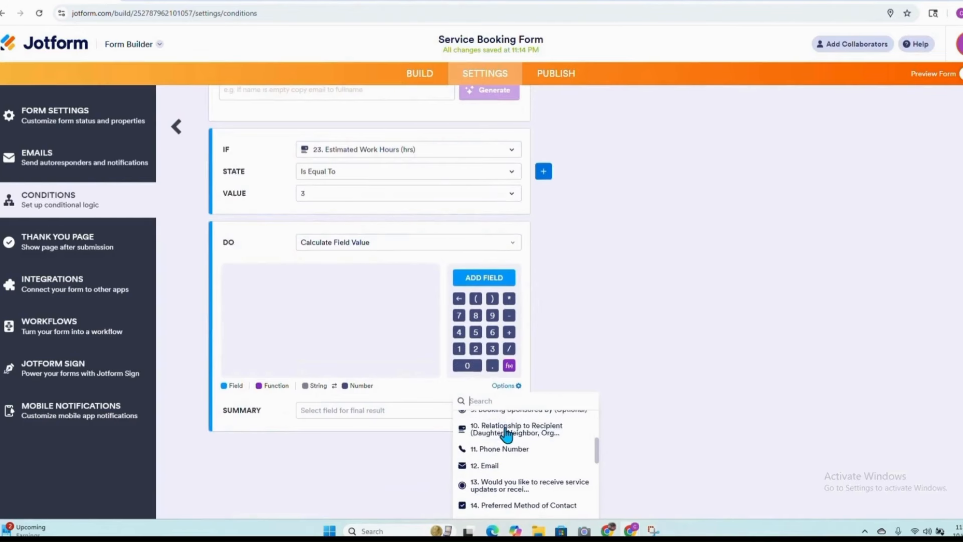
pyautogui.scroll(-3, 506, 435)
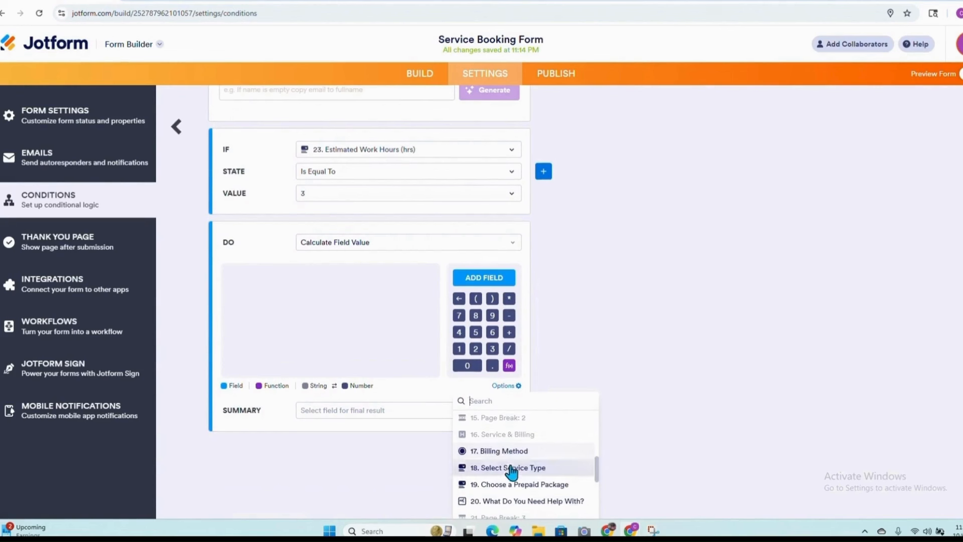
pyautogui.click(511, 470)
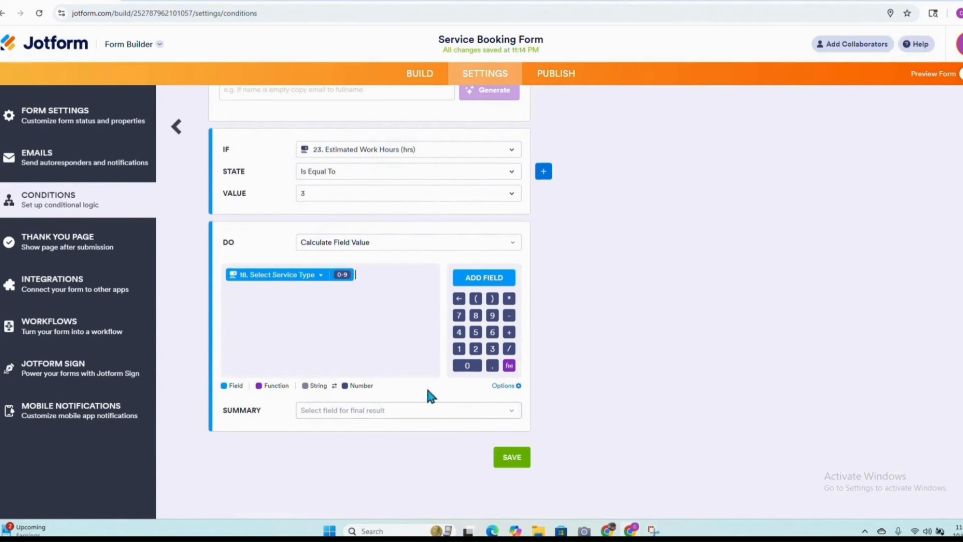
pyautogui.click(509, 299)
# Send the result to 28. Estimated Work Hours (hrs) Fee and save the hours-equal-3 rule
pyautogui.click(430, 416)
pyautogui.scroll(-3, 421, 507)
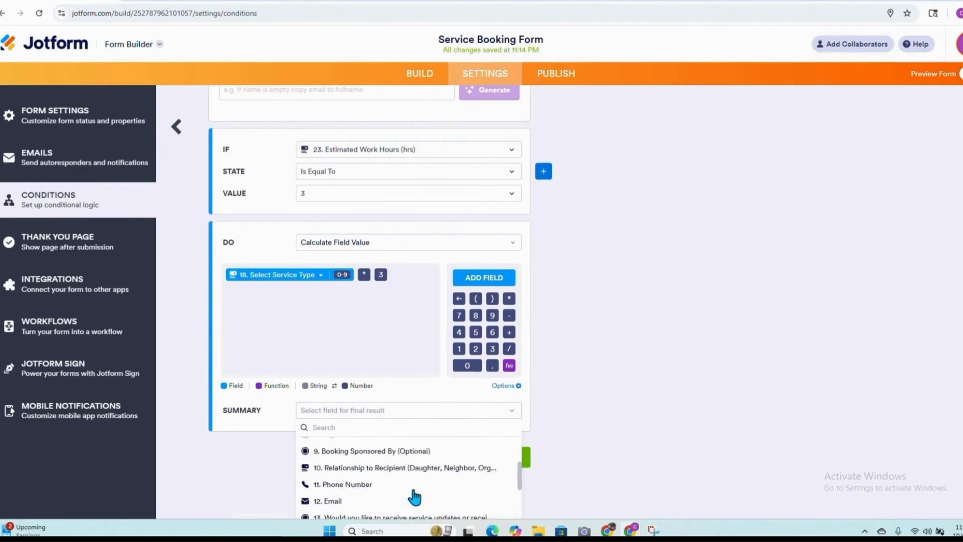
pyautogui.scroll(-5, 414, 491)
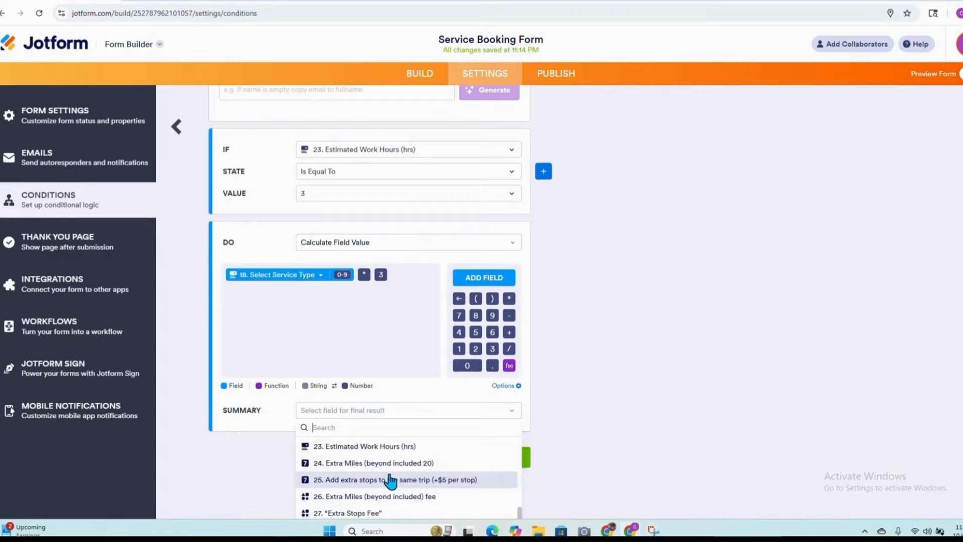
pyautogui.scroll(-1, 391, 481)
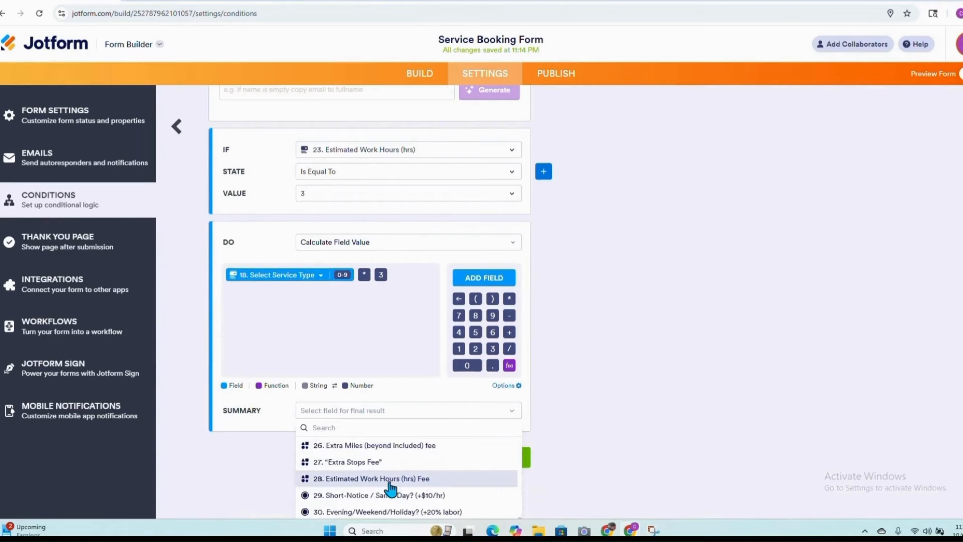
pyautogui.click(390, 480)
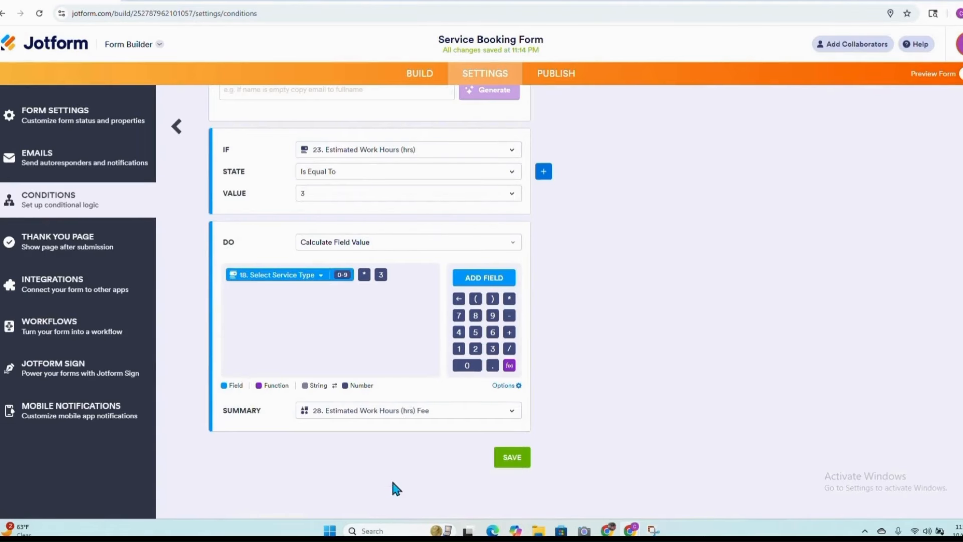
pyautogui.click(511, 458)
pyautogui.scroll(2, 467, 360)
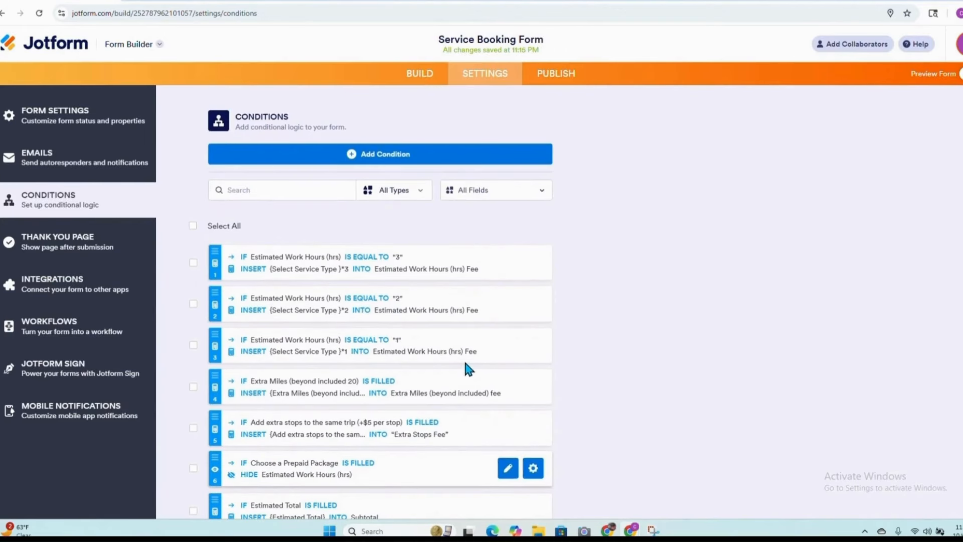
# Start a new calculation rule that triggers when Estimated Work Hours (hrs) equals 4
pyautogui.click(392, 156)
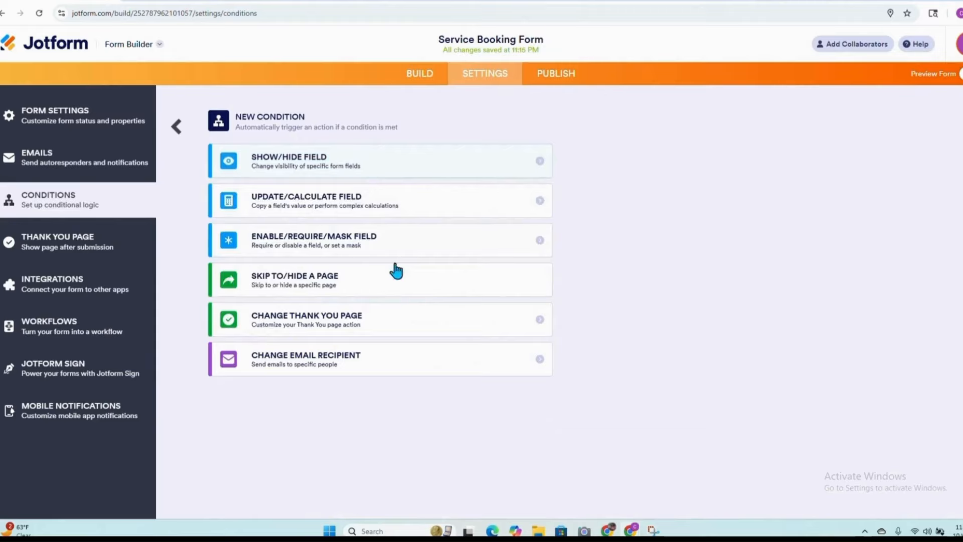
pyautogui.click(357, 210)
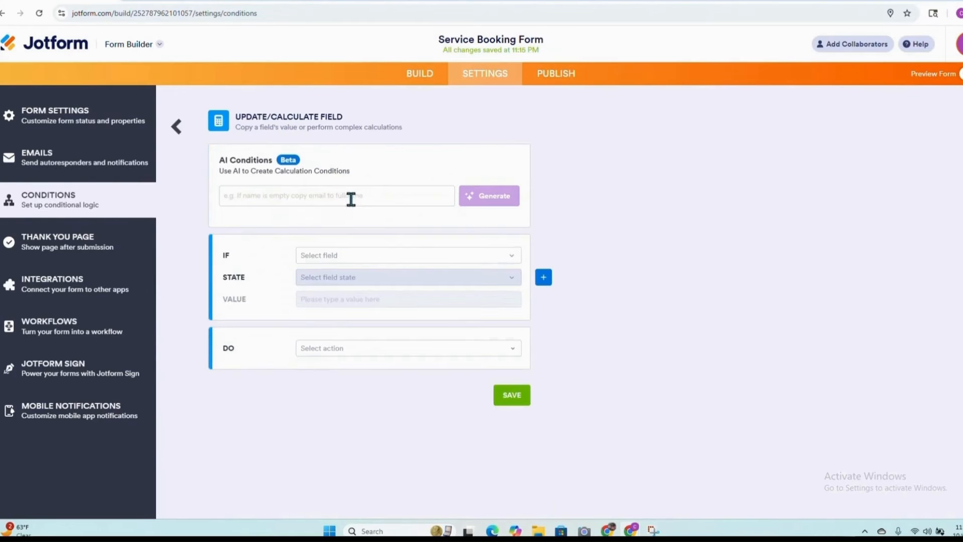
pyautogui.click(362, 257)
pyautogui.scroll(-1, 373, 394)
pyautogui.scroll(-3, 373, 393)
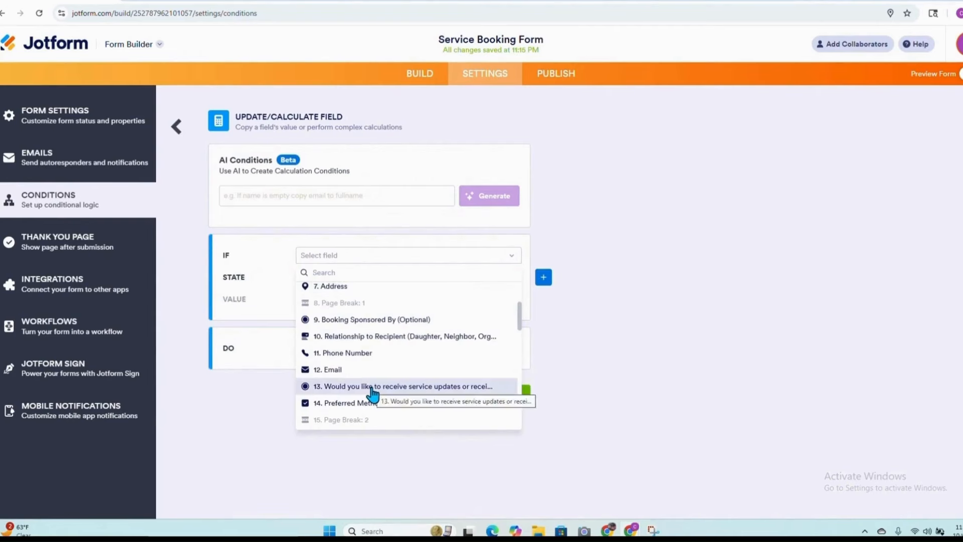
pyautogui.scroll(-1, 377, 391)
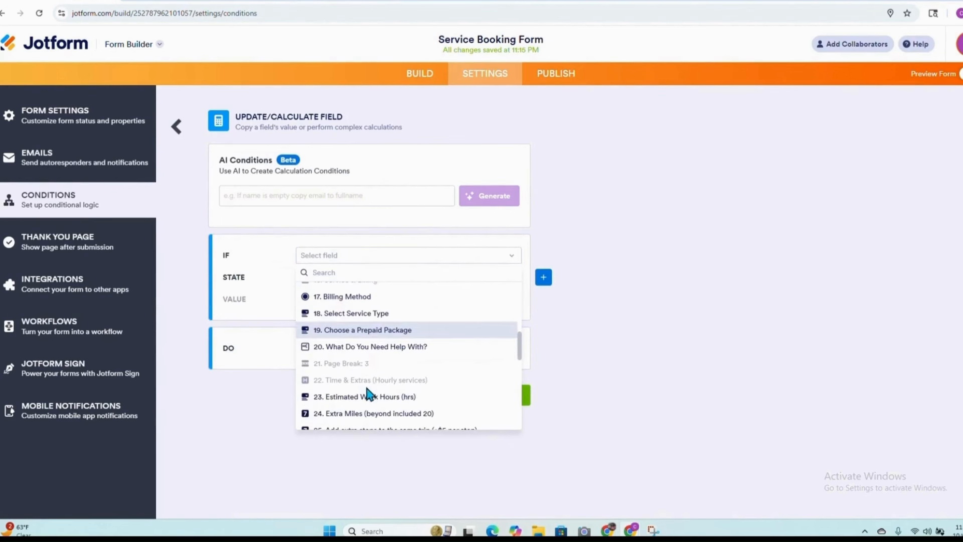
pyautogui.click(377, 397)
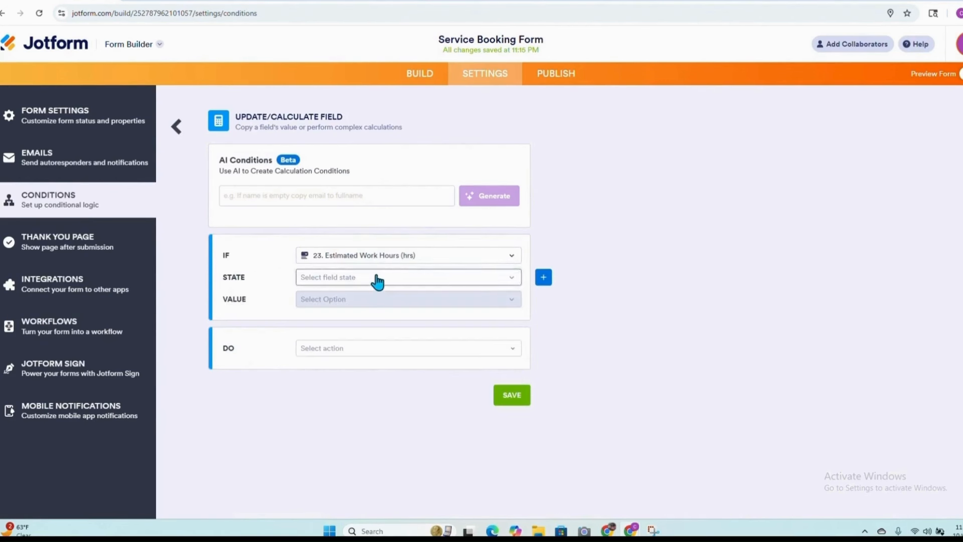
pyautogui.click(374, 277)
pyautogui.click(333, 294)
pyautogui.click(338, 300)
pyautogui.click(322, 359)
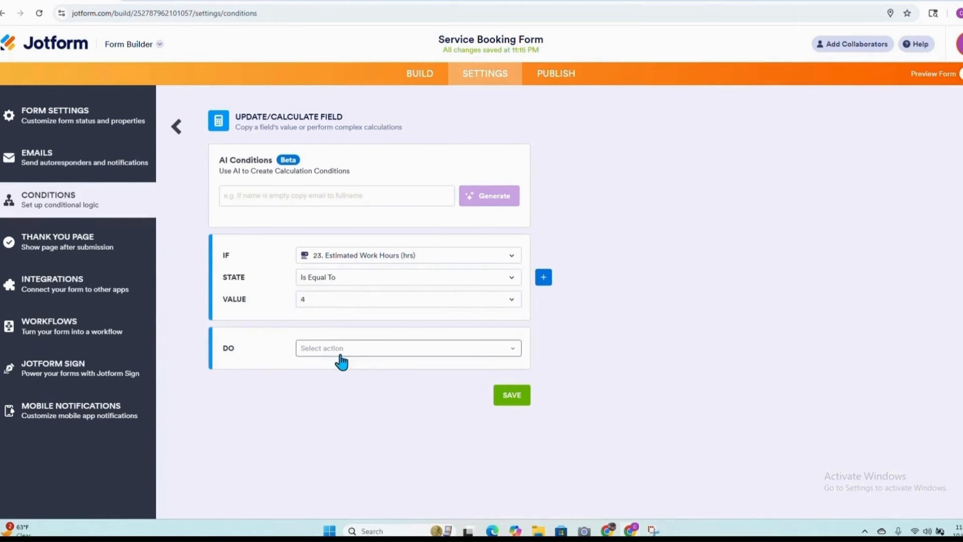
# Have the rule put Select Service Type × 4 into Estimated Work Hours (hrs) Fee and save it
pyautogui.click(339, 349)
pyautogui.click(341, 404)
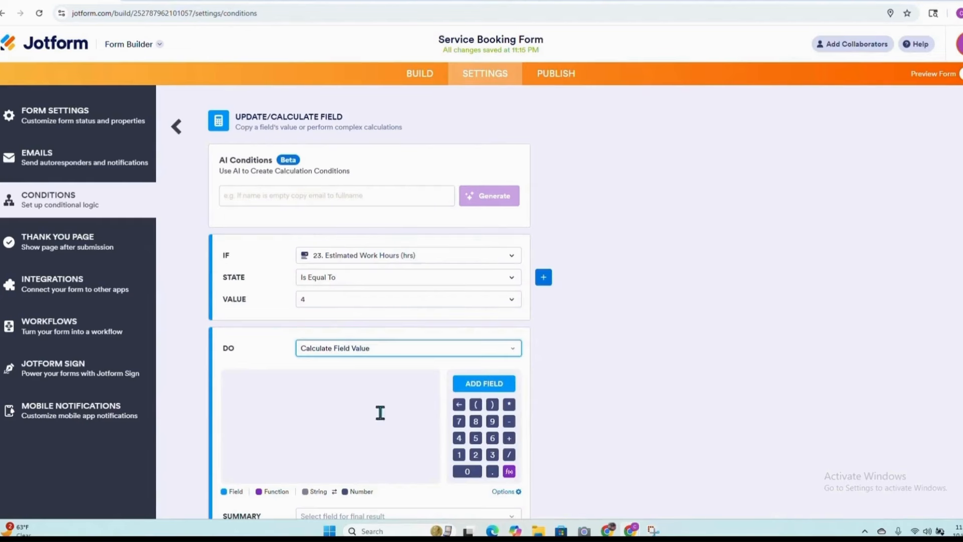
pyautogui.click(479, 383)
pyautogui.scroll(-5, 501, 461)
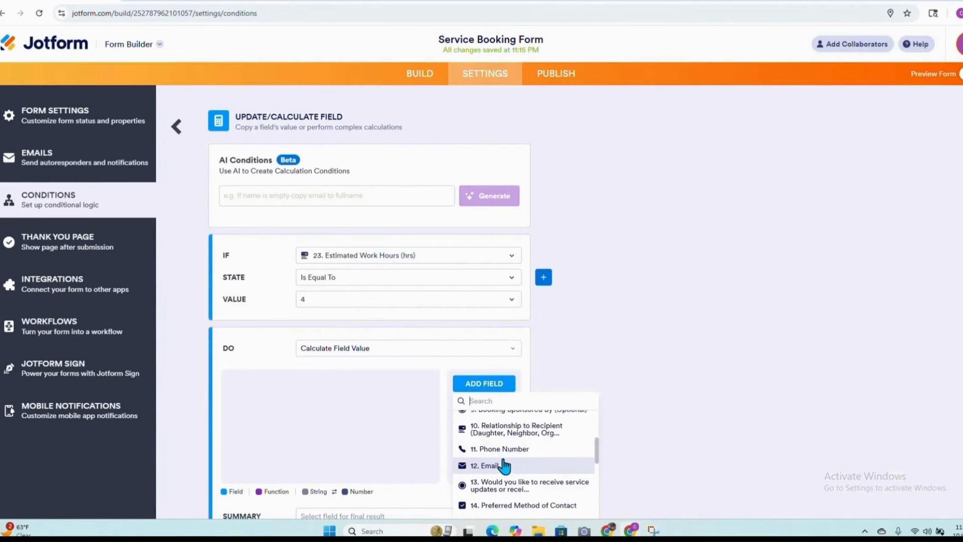
pyautogui.scroll(-1, 505, 467)
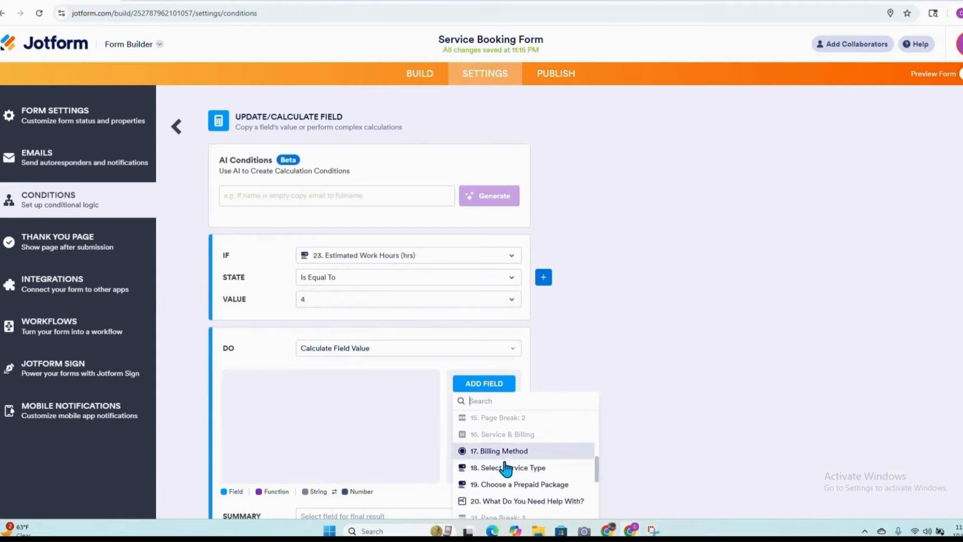
pyautogui.click(507, 468)
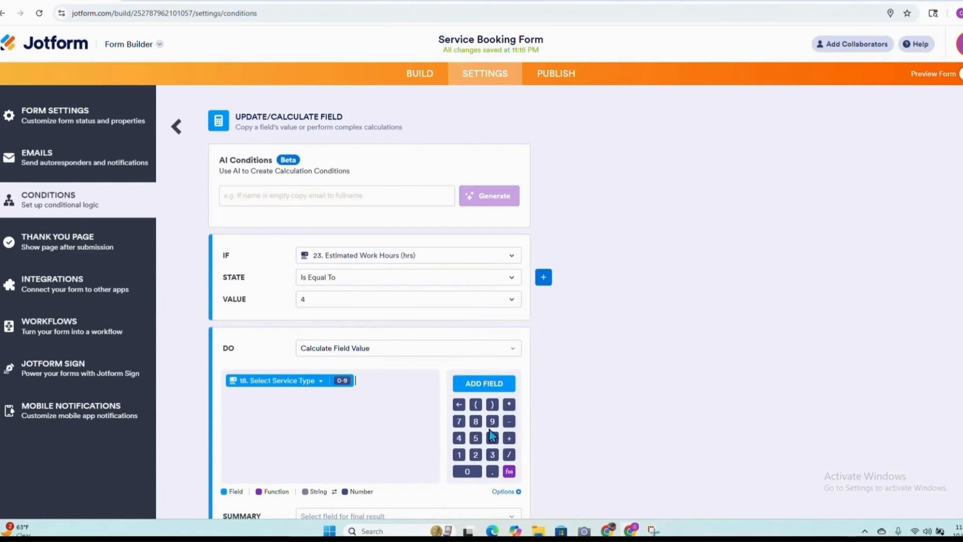
pyautogui.click(459, 439)
pyautogui.scroll(-2, 296, 397)
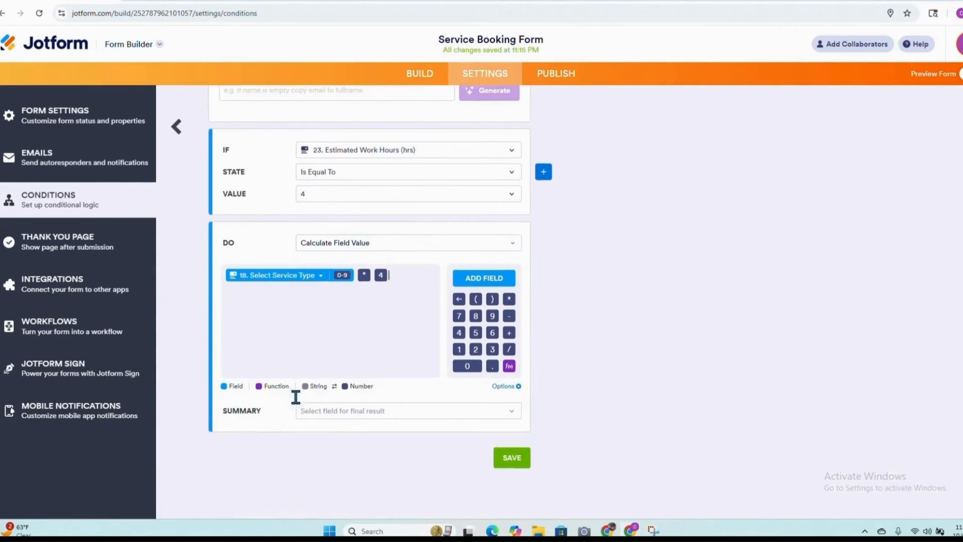
pyautogui.click(327, 412)
pyautogui.scroll(-6, 380, 458)
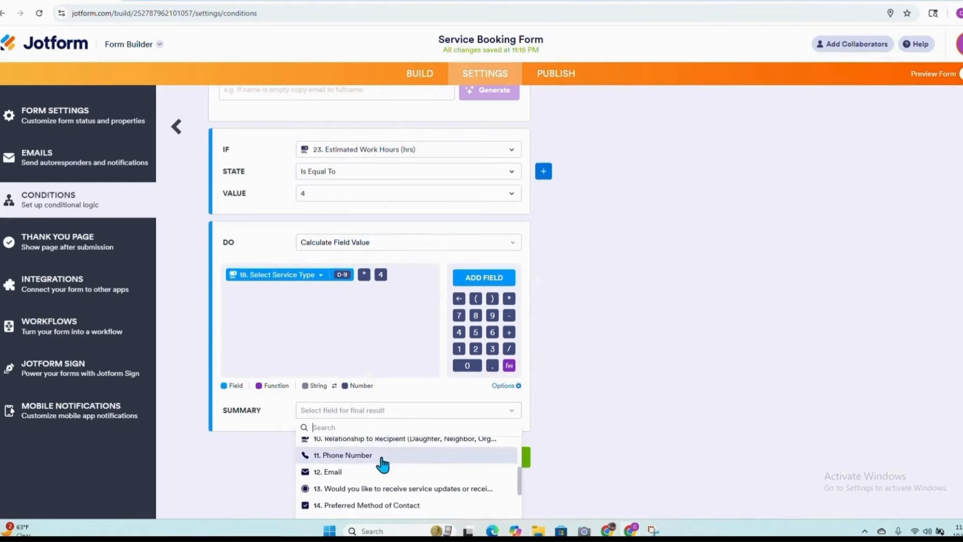
pyautogui.scroll(-2, 383, 465)
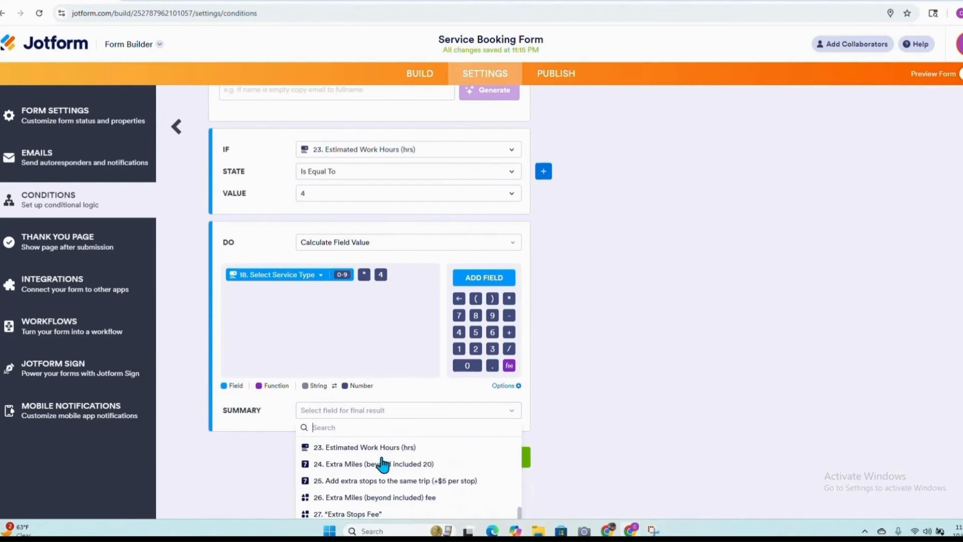
pyautogui.scroll(-2, 382, 465)
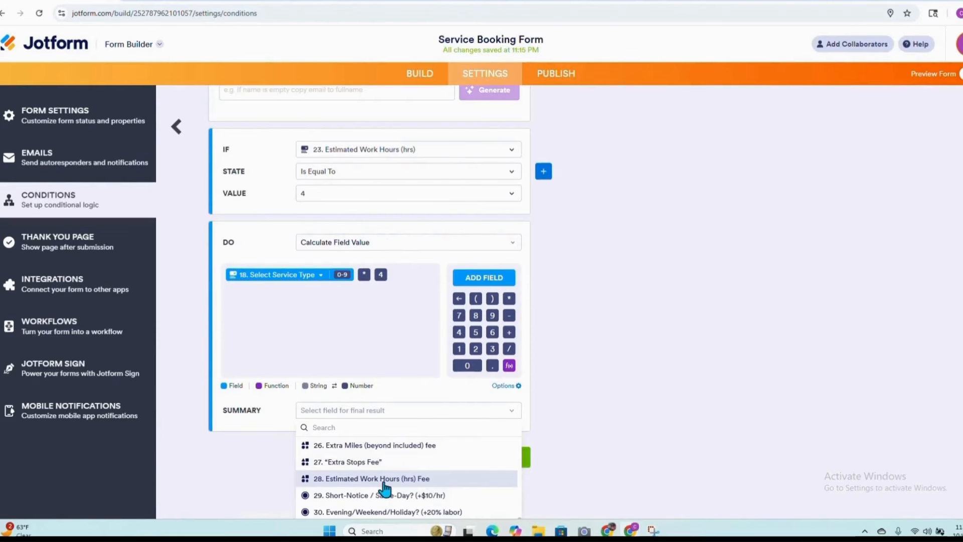
pyautogui.click(383, 481)
pyautogui.click(511, 457)
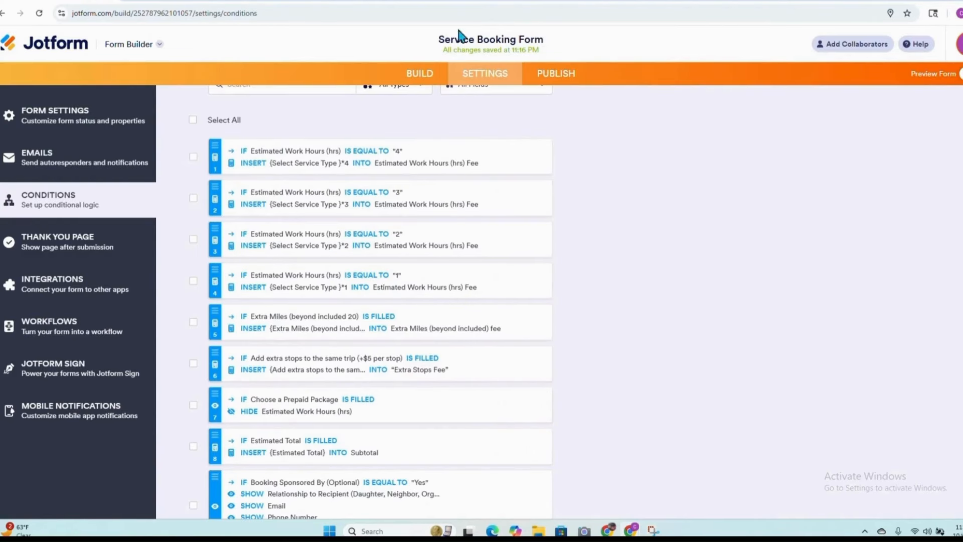
pyautogui.scroll(-3, 537, 365)
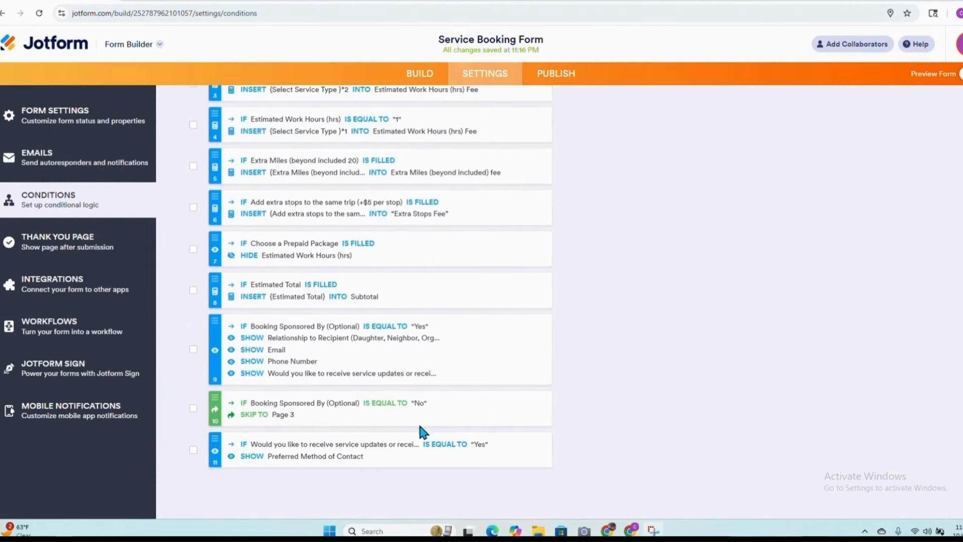
pyautogui.scroll(5, 422, 424)
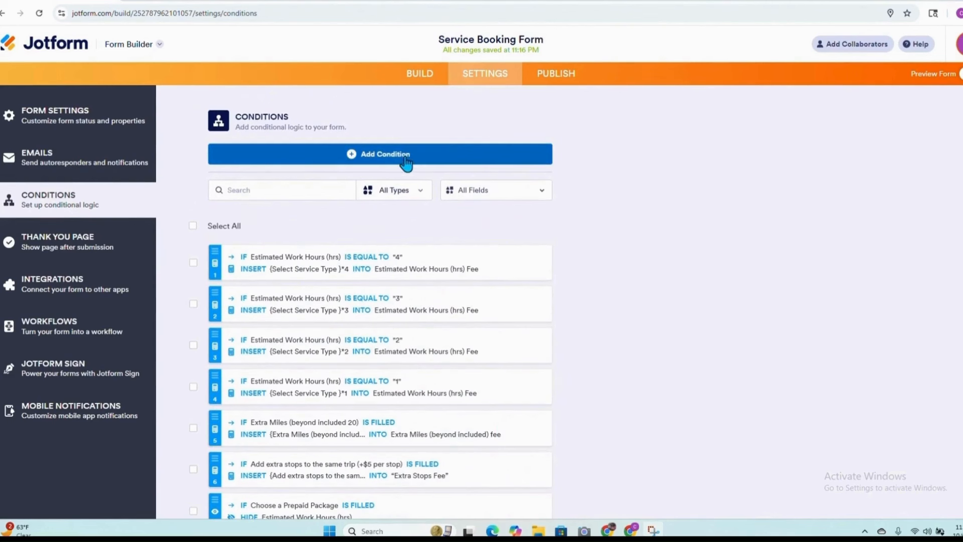
# Start a Show/Hide rule triggered when Billing Method equals Buy Prepaid Package
pyautogui.click(406, 159)
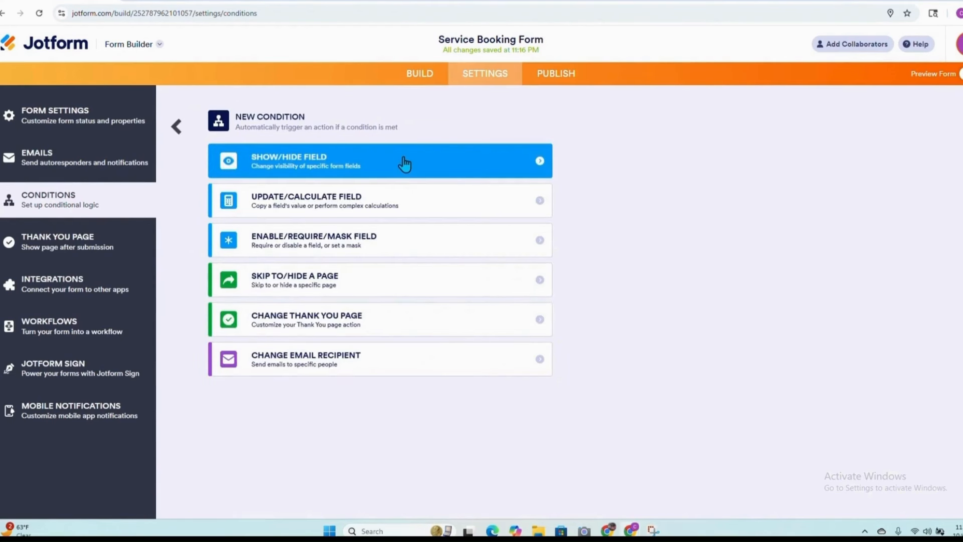
pyautogui.click(366, 167)
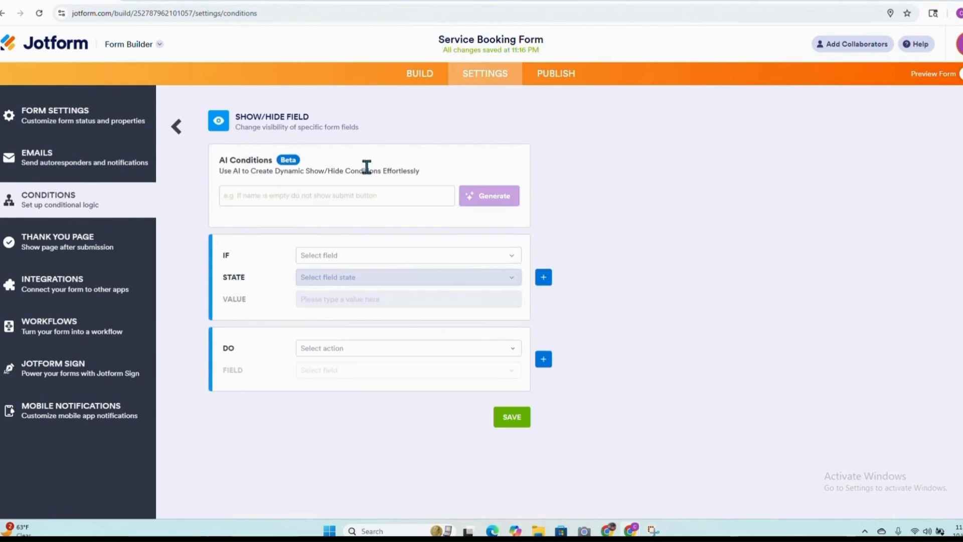
pyautogui.click(349, 258)
pyautogui.scroll(-5, 351, 341)
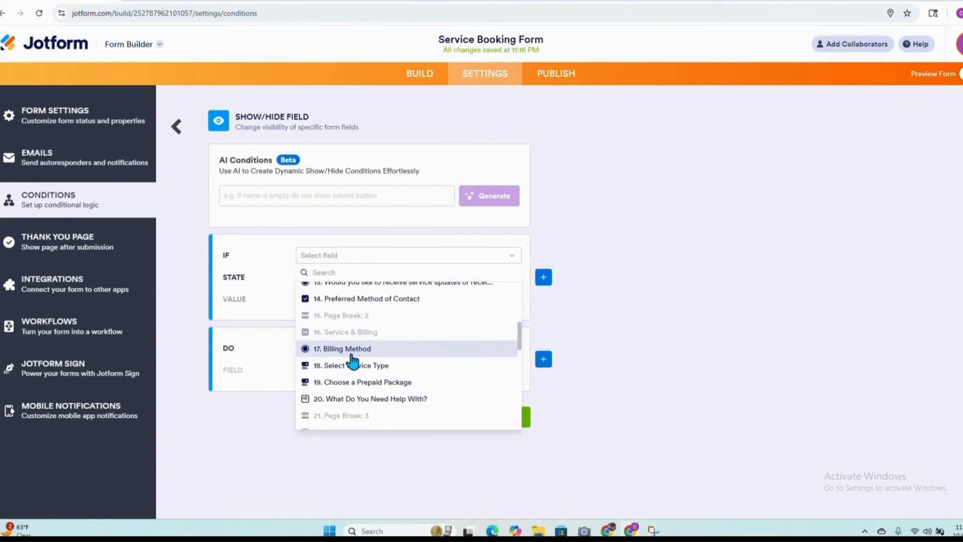
pyautogui.click(351, 354)
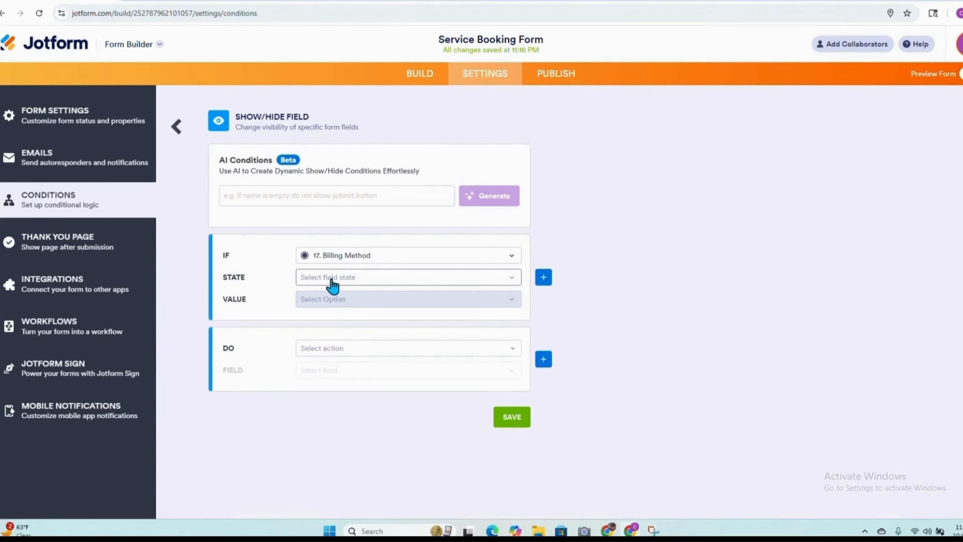
pyautogui.click(333, 285)
pyautogui.click(335, 301)
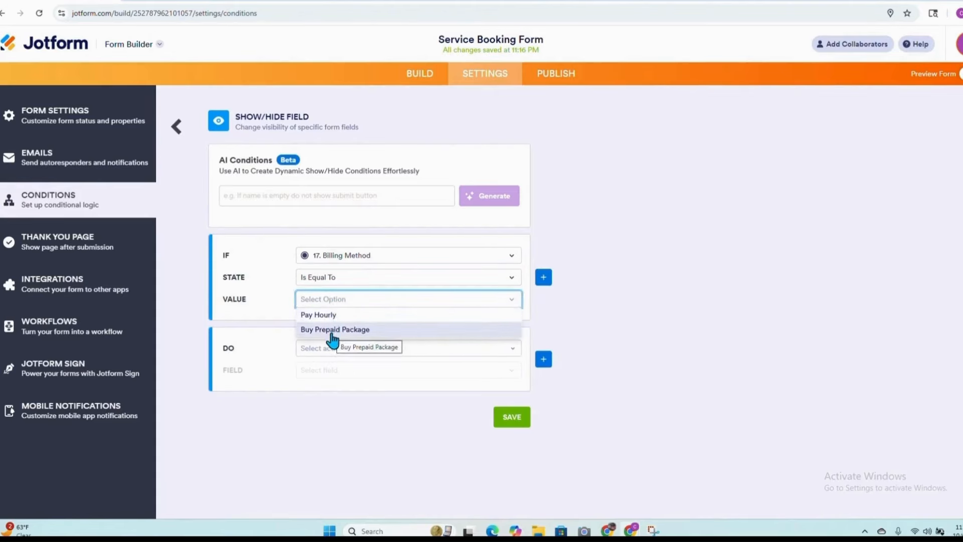
pyautogui.click(331, 331)
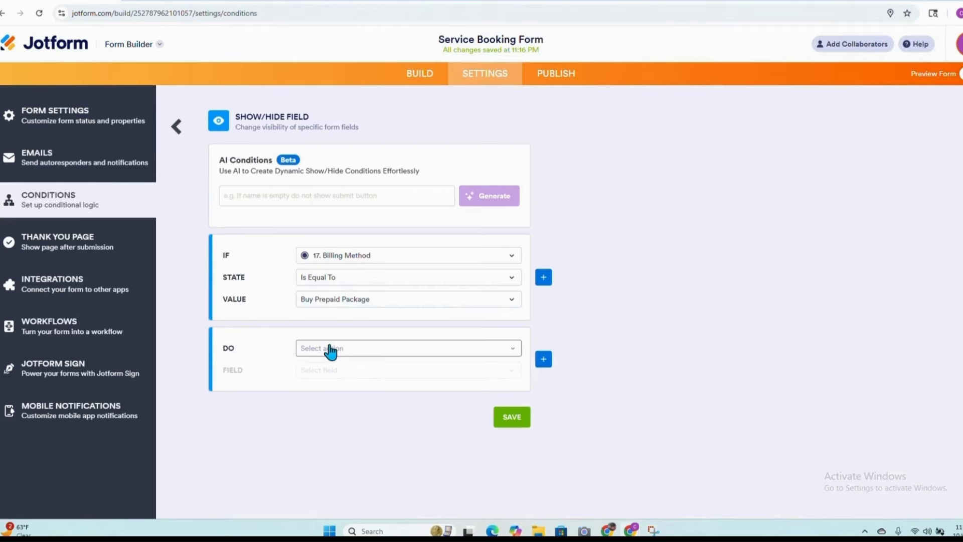
# Make the rule hide Select Service Type and save it
pyautogui.click(330, 351)
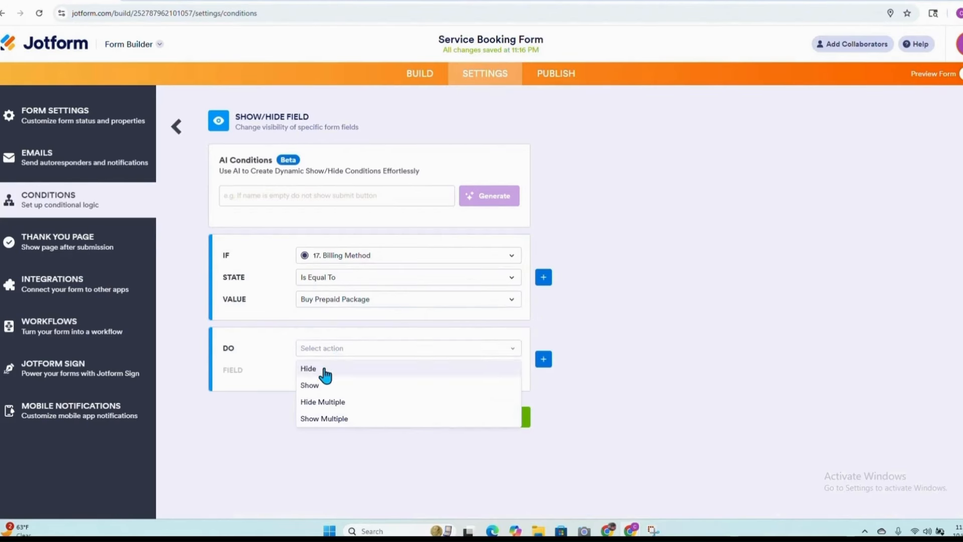
pyautogui.click(325, 373)
pyautogui.click(338, 373)
pyautogui.scroll(-3, 369, 434)
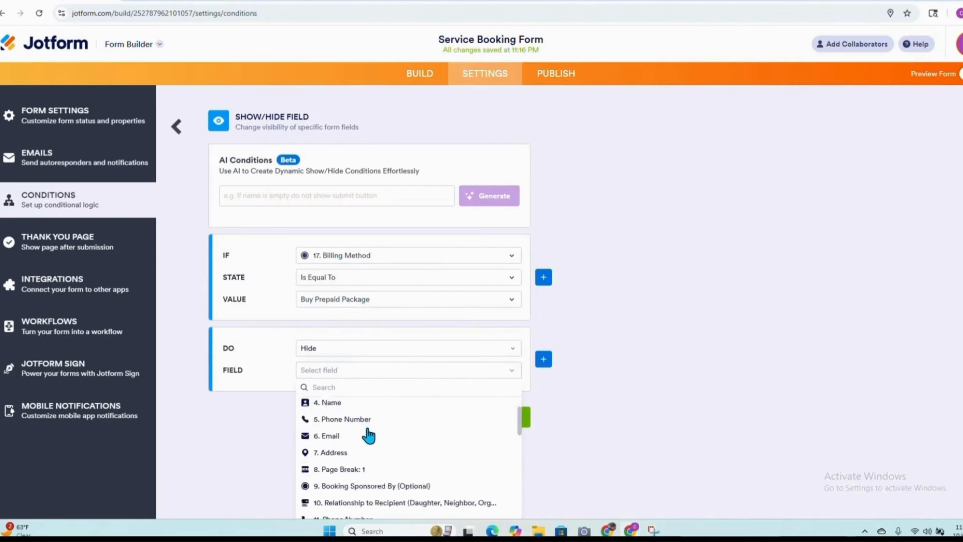
pyautogui.scroll(-2, 369, 434)
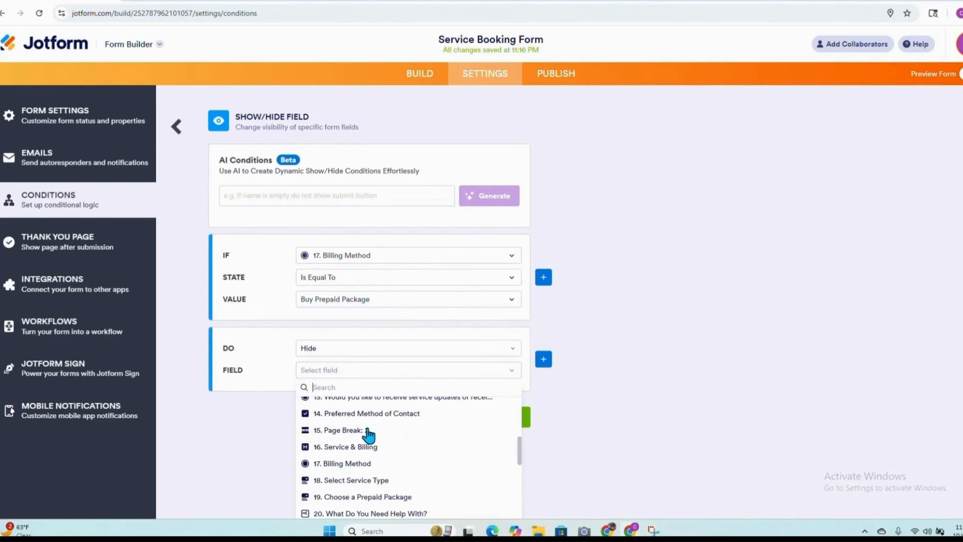
pyautogui.click(392, 481)
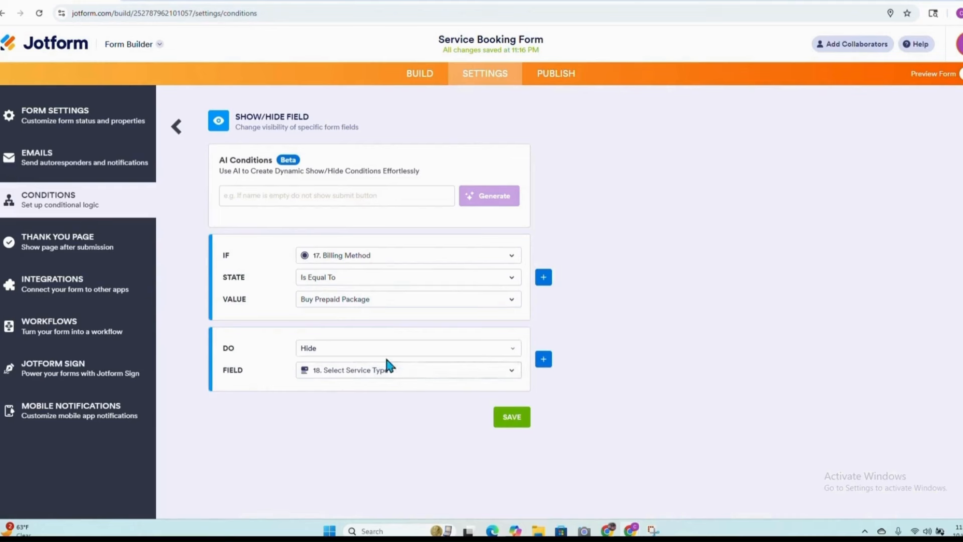
pyautogui.click(512, 418)
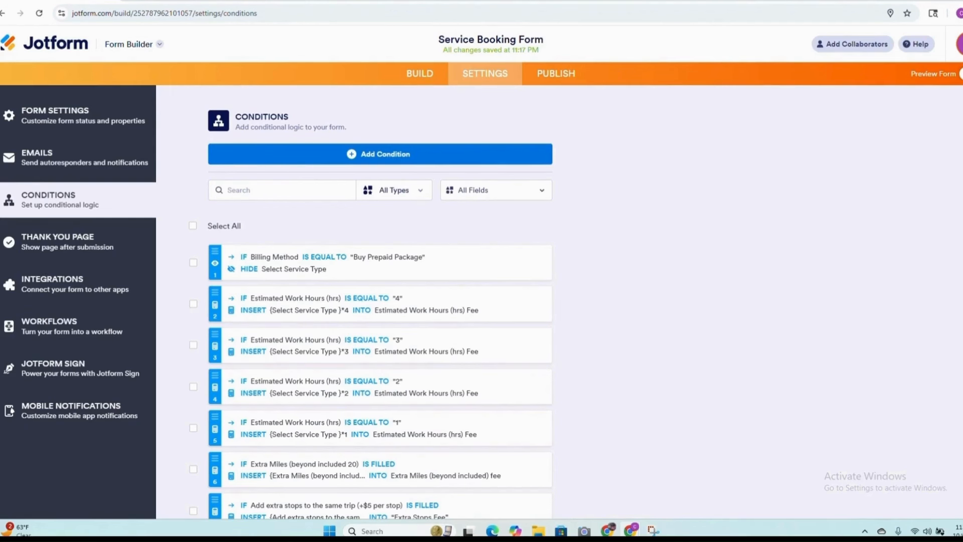
pyautogui.click(389, 155)
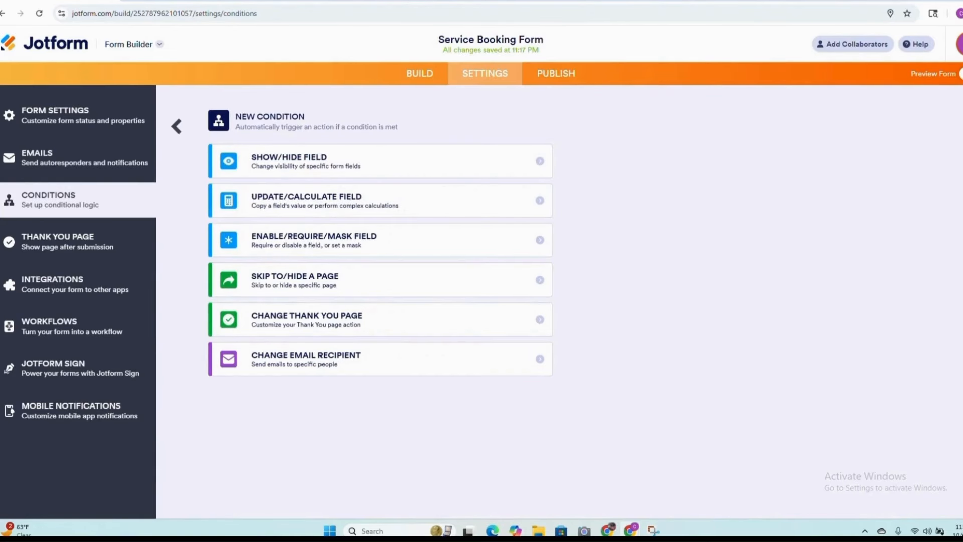
# Start a Show/Hide rule triggered when Billing Method equals Pay Hourly
pyautogui.click(291, 165)
pyautogui.click(311, 257)
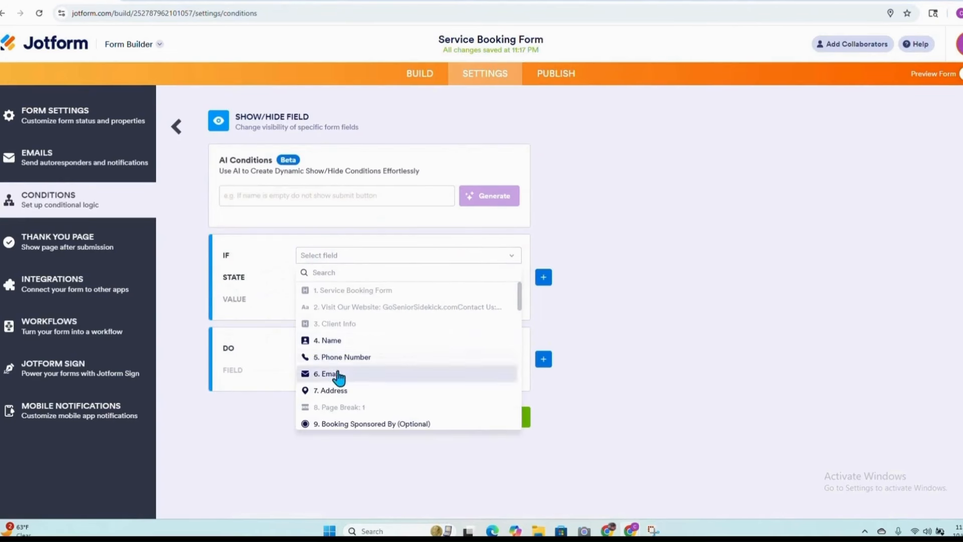
pyautogui.scroll(-2, 338, 375)
pyautogui.scroll(-1, 339, 373)
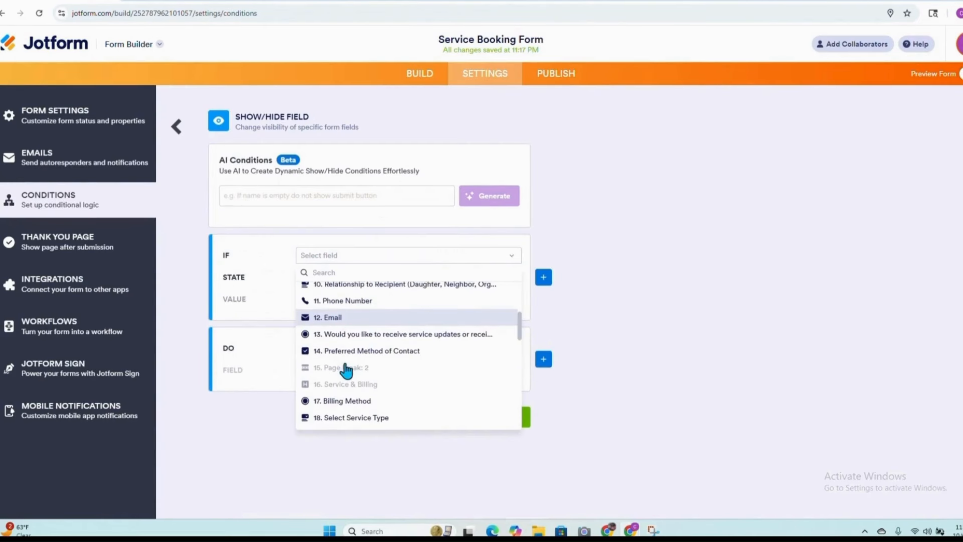
pyautogui.click(340, 401)
pyautogui.click(331, 278)
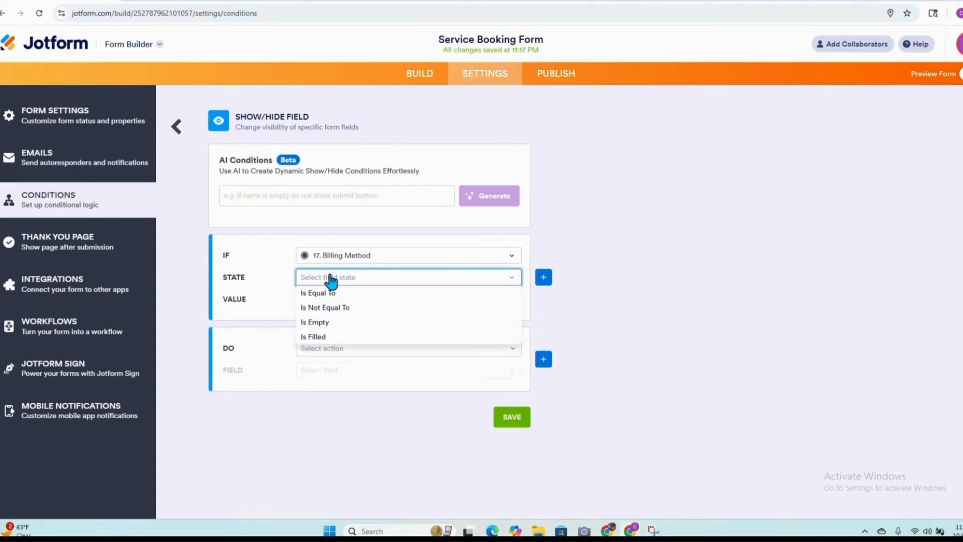
pyautogui.click(333, 294)
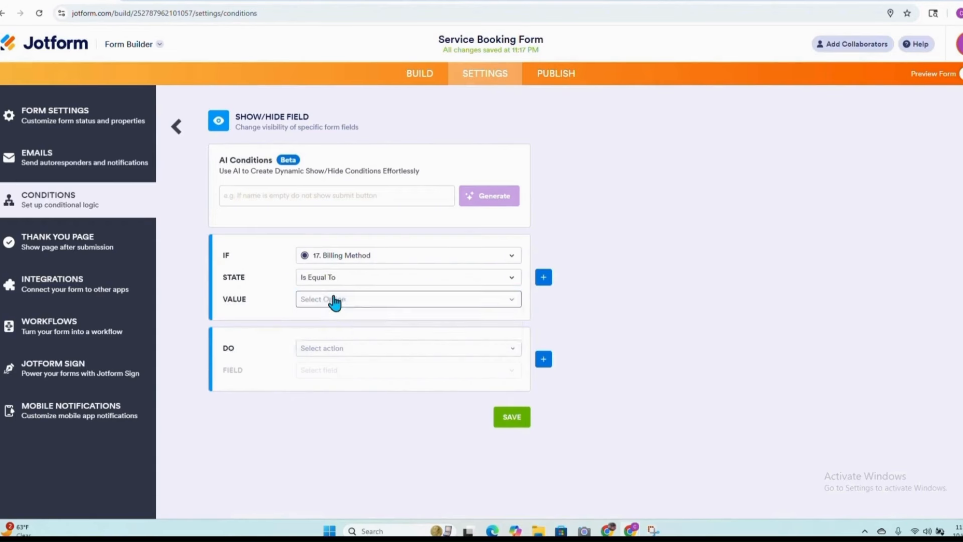
pyautogui.click(333, 302)
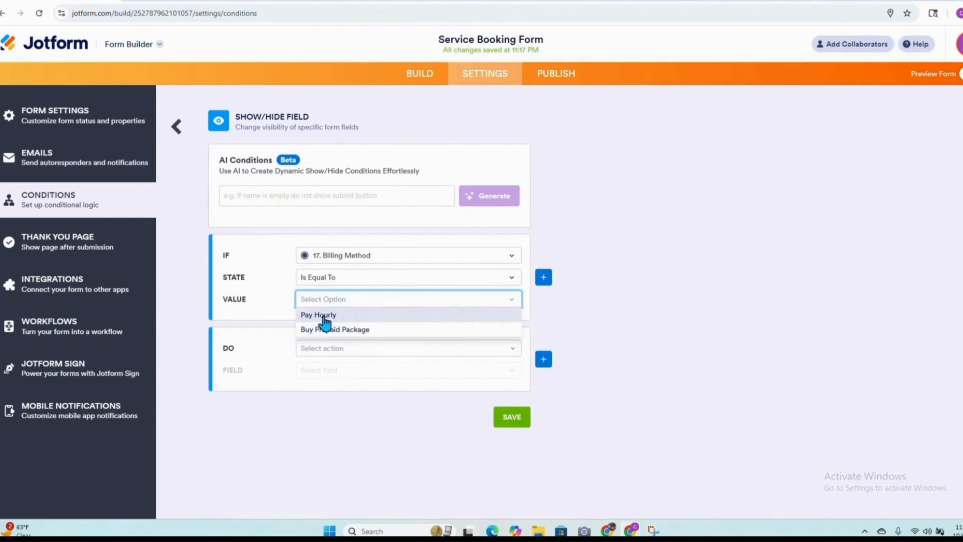
pyautogui.click(324, 315)
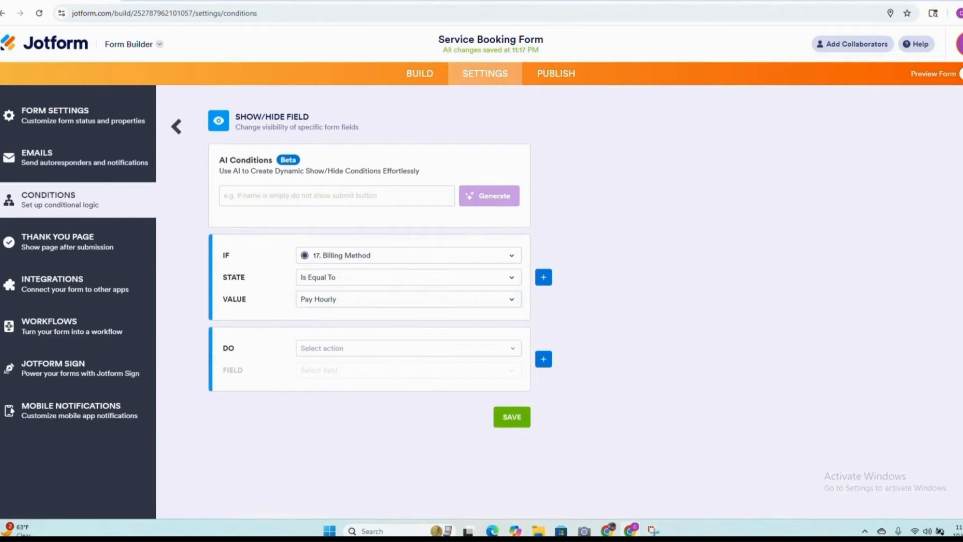
# Make the rule hide Choose a Prepaid Package and save it
pyautogui.click(337, 353)
pyautogui.click(324, 378)
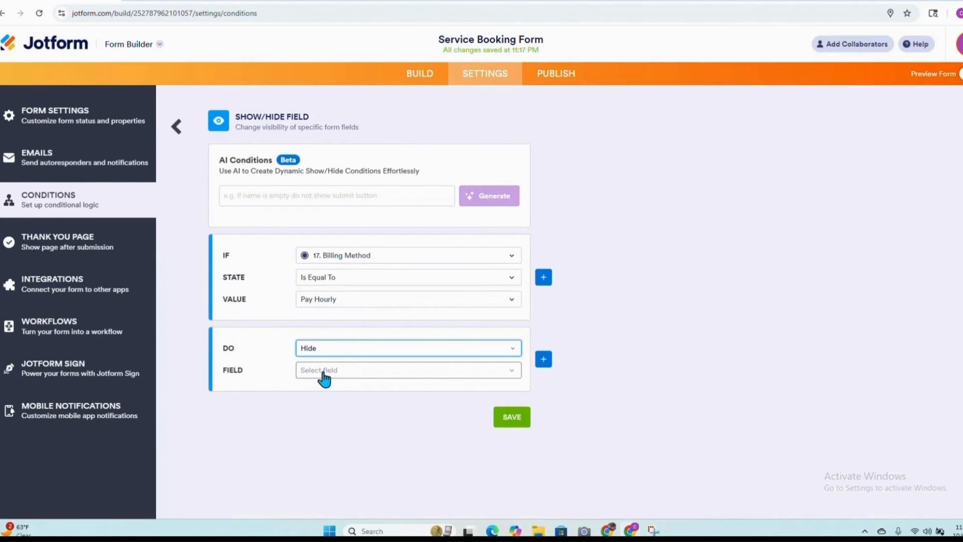
pyautogui.click(323, 380)
pyautogui.scroll(-3, 317, 424)
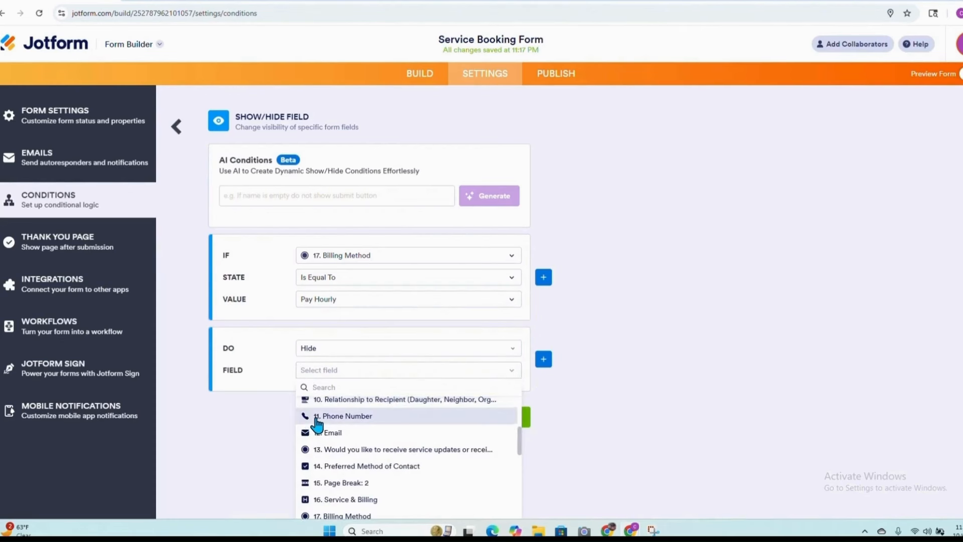
pyautogui.scroll(3, 318, 424)
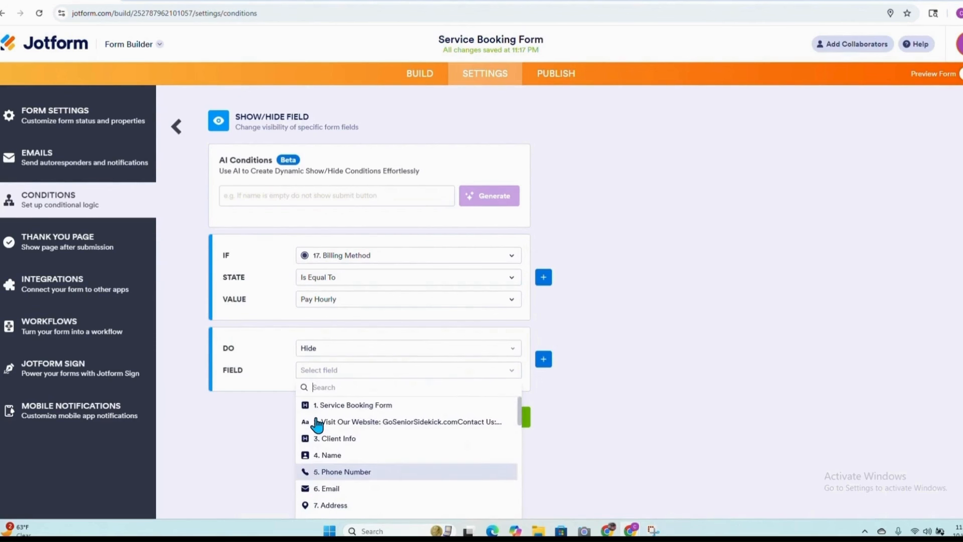
pyautogui.scroll(-3, 318, 424)
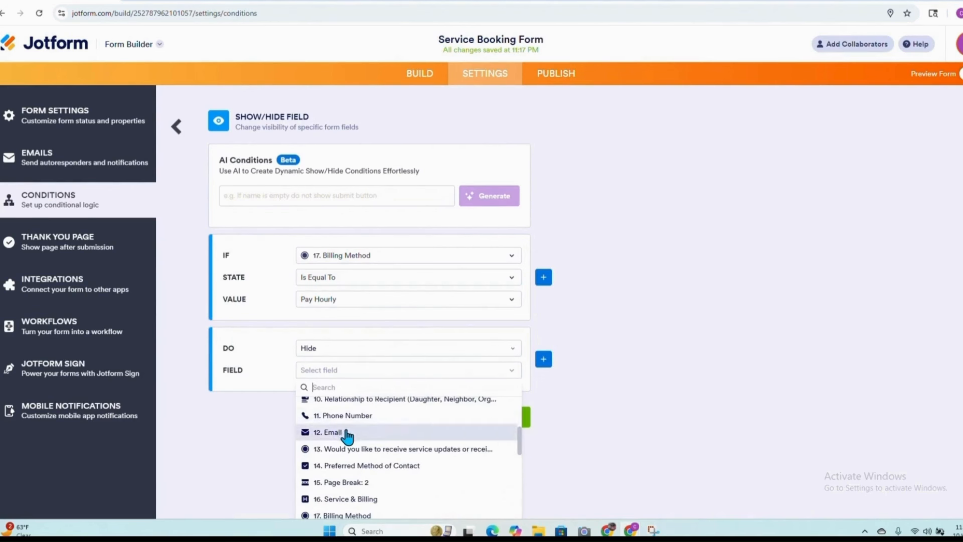
pyautogui.scroll(-3, 347, 437)
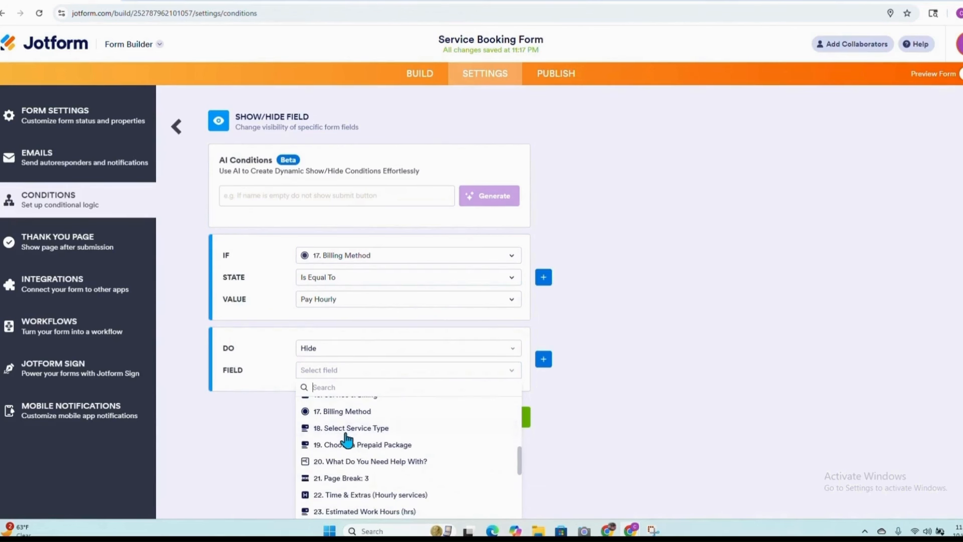
pyautogui.click(345, 444)
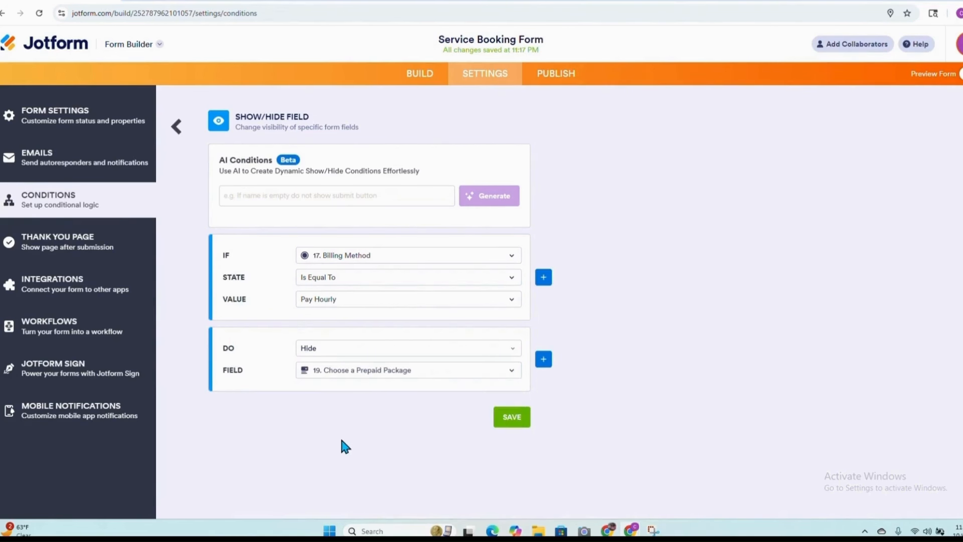
pyautogui.click(507, 419)
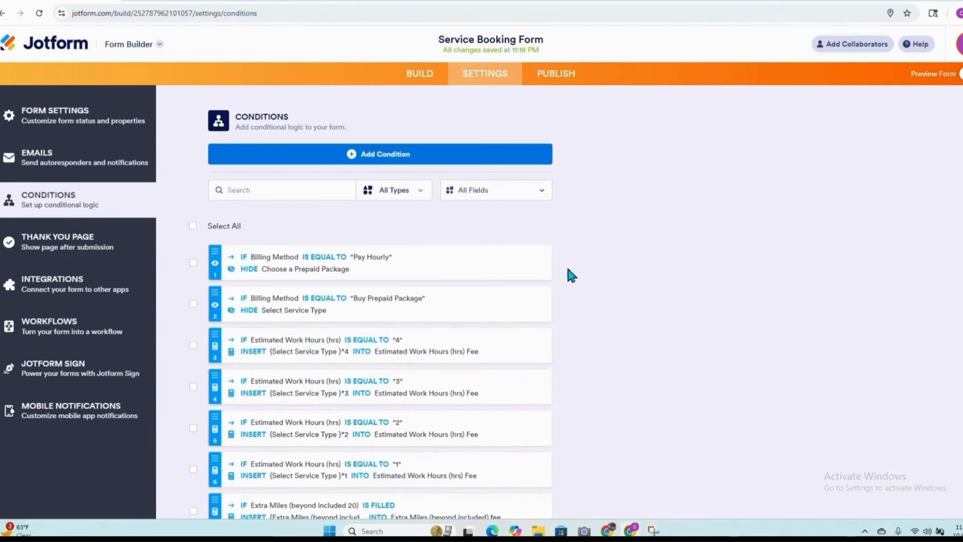
# Go to the form's Publish page and scroll to the live form link
pyautogui.click(556, 74)
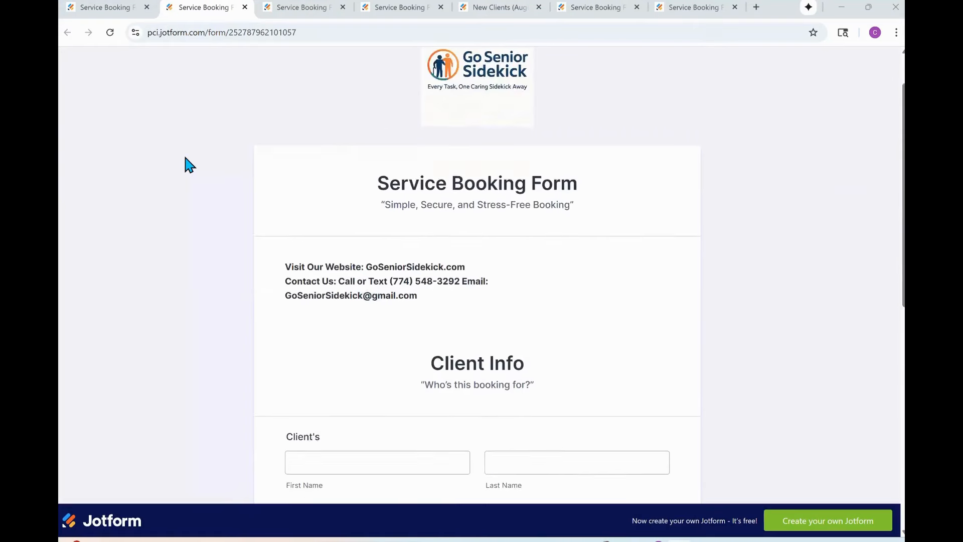
pyautogui.scroll(-2, 187, 163)
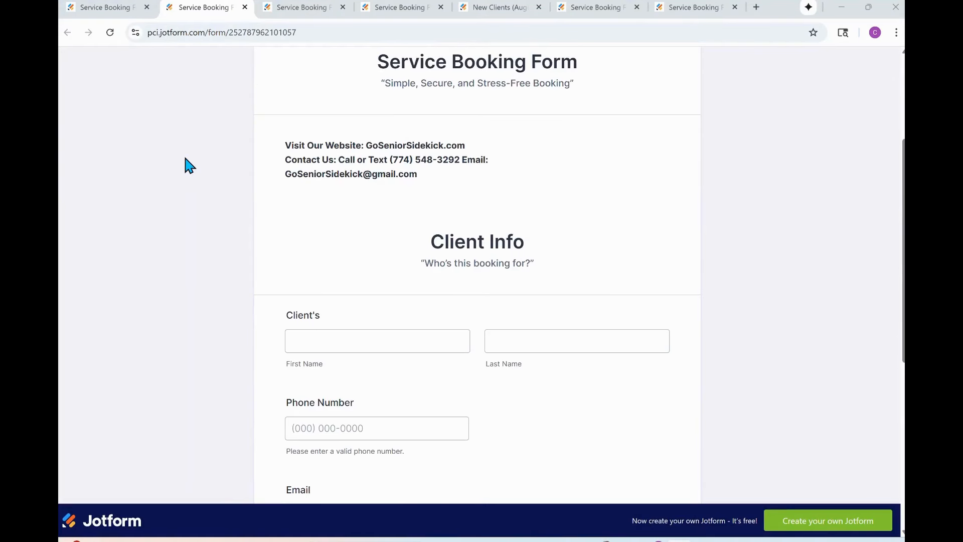
pyautogui.scroll(-2, 186, 163)
pyautogui.scroll(-2, 183, 156)
# Enter a test first and last name and accept the suggested phone and e-mail
pyautogui.click(354, 102)
pyautogui.write('dddd')
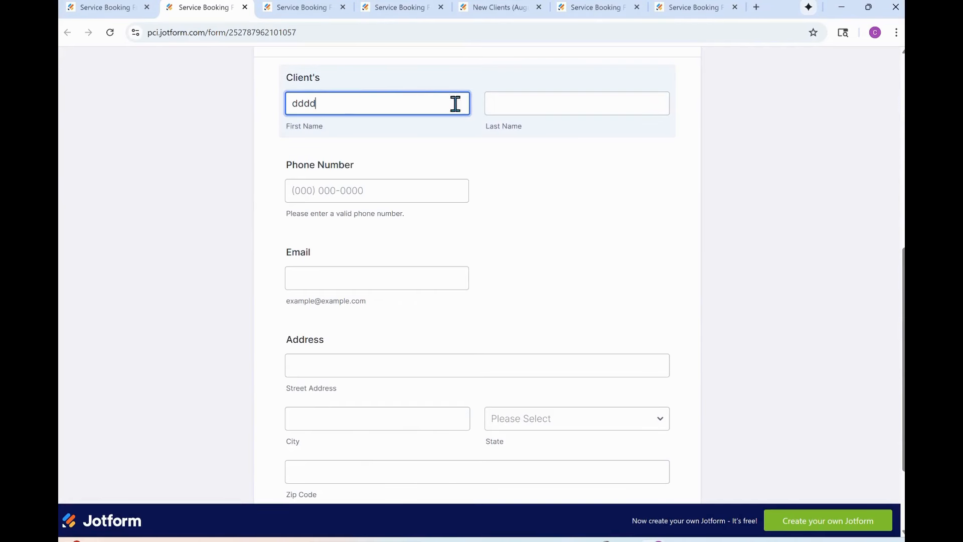
pyautogui.click(533, 102)
pyautogui.write('eeee')
pyautogui.click(396, 187)
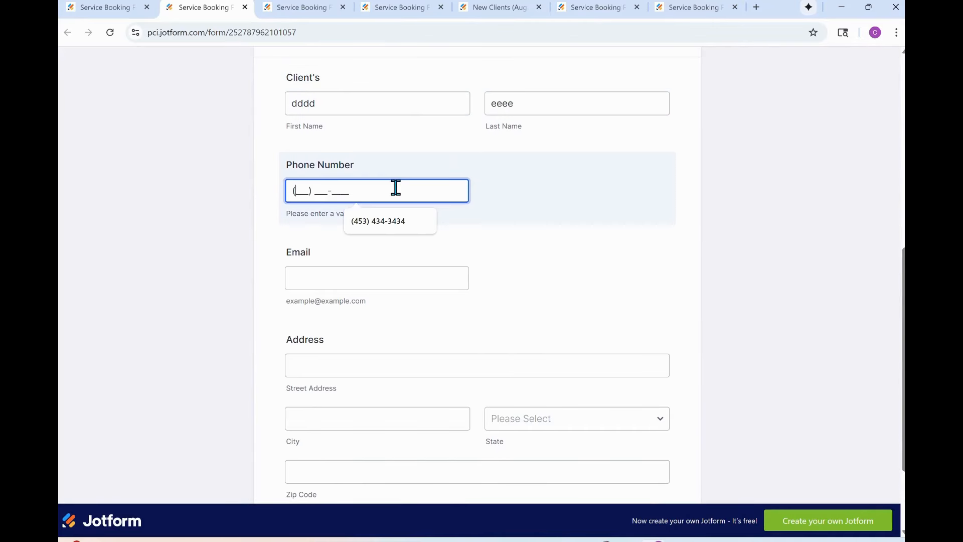
pyautogui.click(407, 232)
pyautogui.click(396, 270)
pyautogui.click(408, 316)
# Fill in a test street address and city, choose Delaware, and add the zip code
pyautogui.scroll(-2, 492, 273)
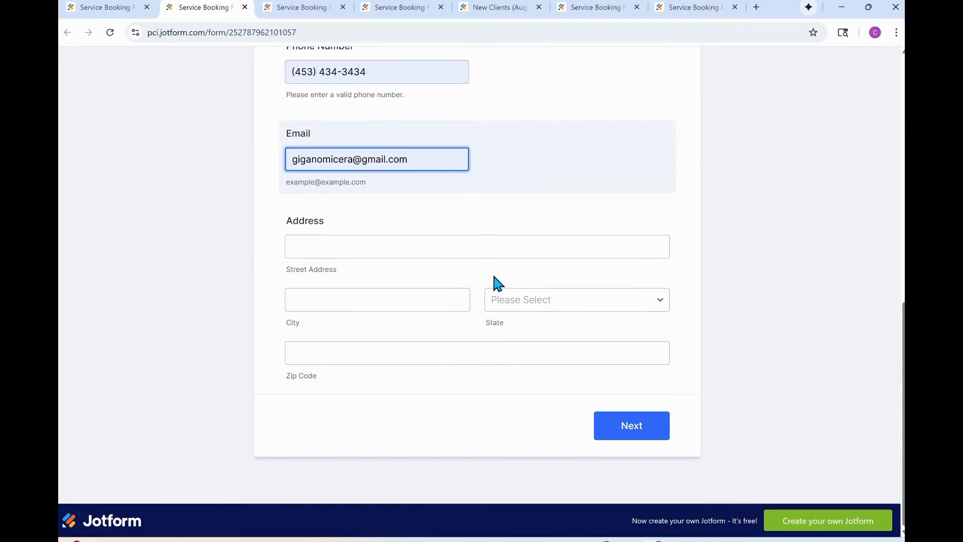
pyautogui.click(438, 247)
pyautogui.write('rrrr')
pyautogui.click(398, 299)
pyautogui.write('555')
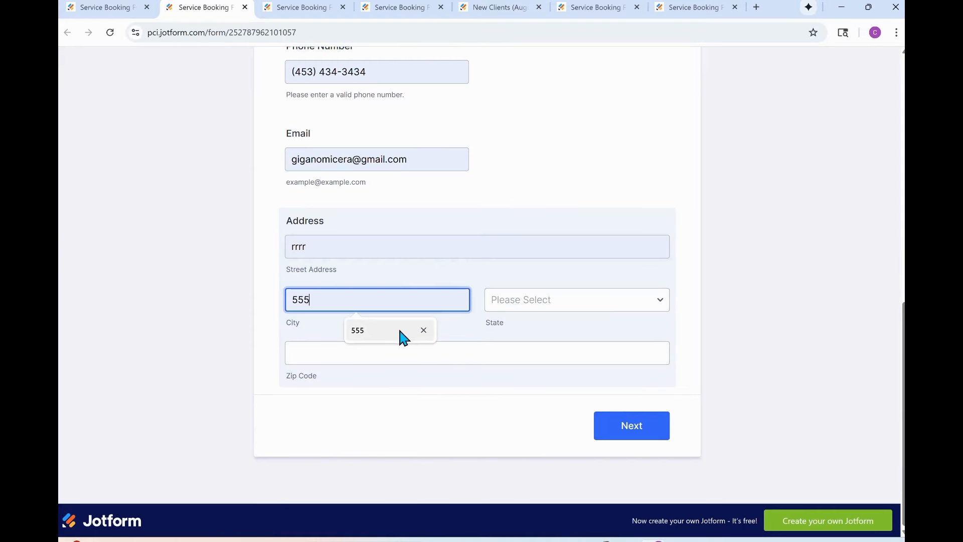
pyautogui.click(509, 302)
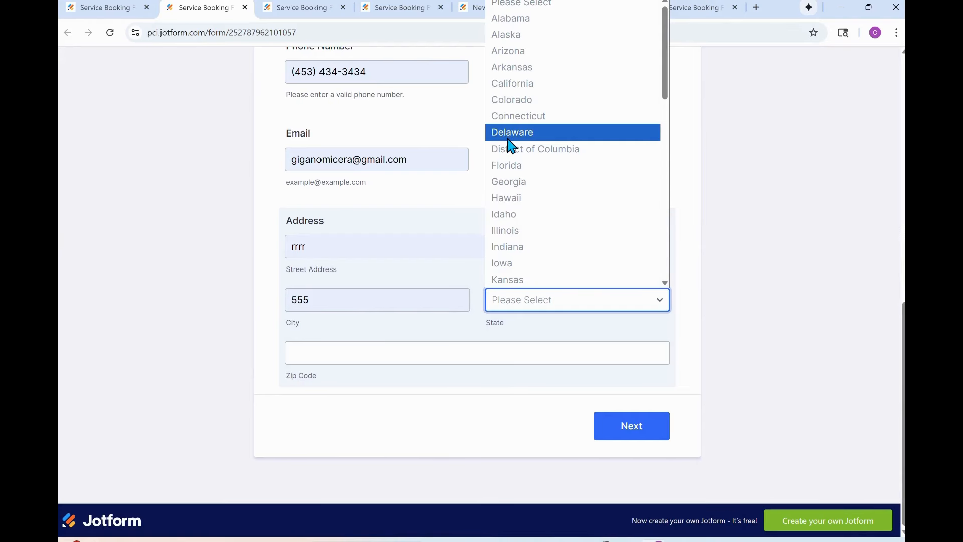
pyautogui.click(507, 132)
pyautogui.click(386, 357)
pyautogui.click(369, 388)
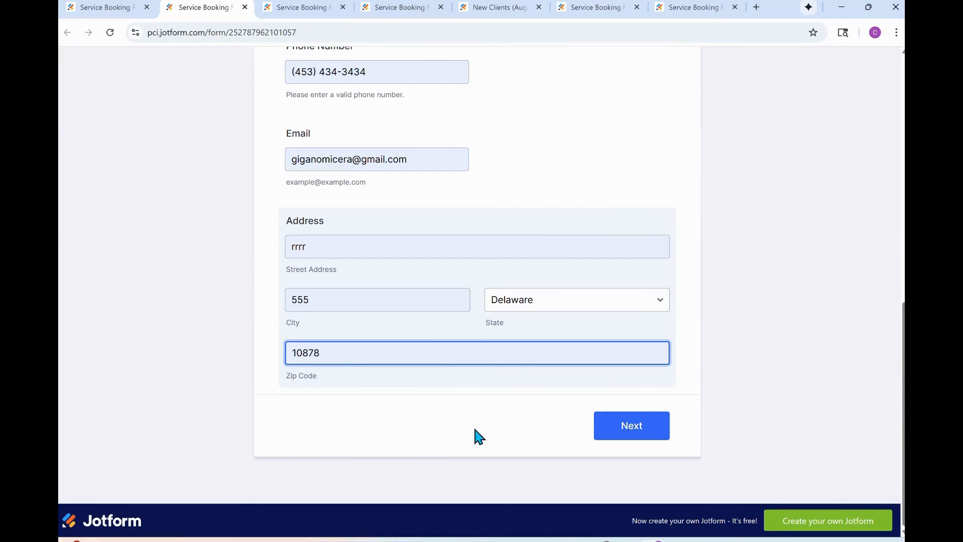
pyautogui.click(639, 430)
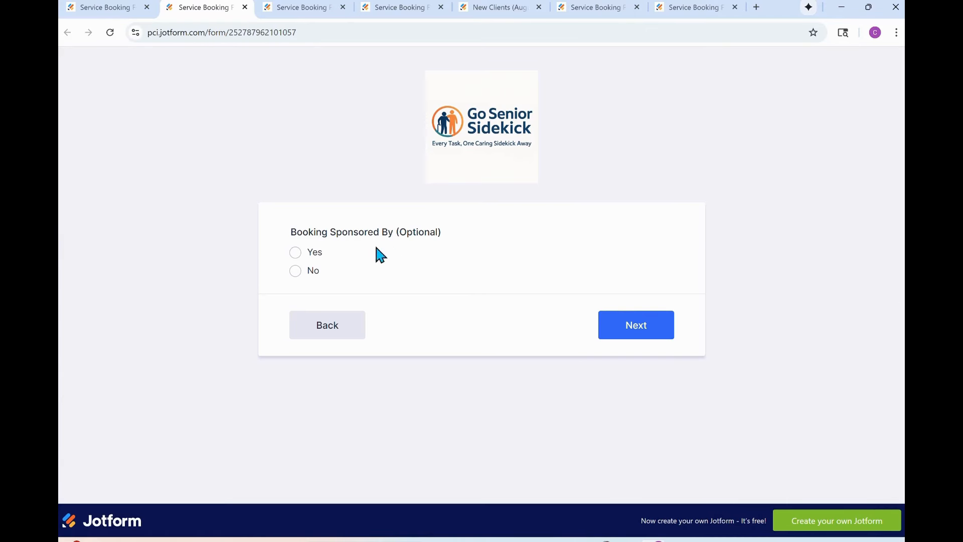
# Answer Yes to sponsorship, pick Case Manager, opt in to updates, and choose Text contact
pyautogui.click(295, 271)
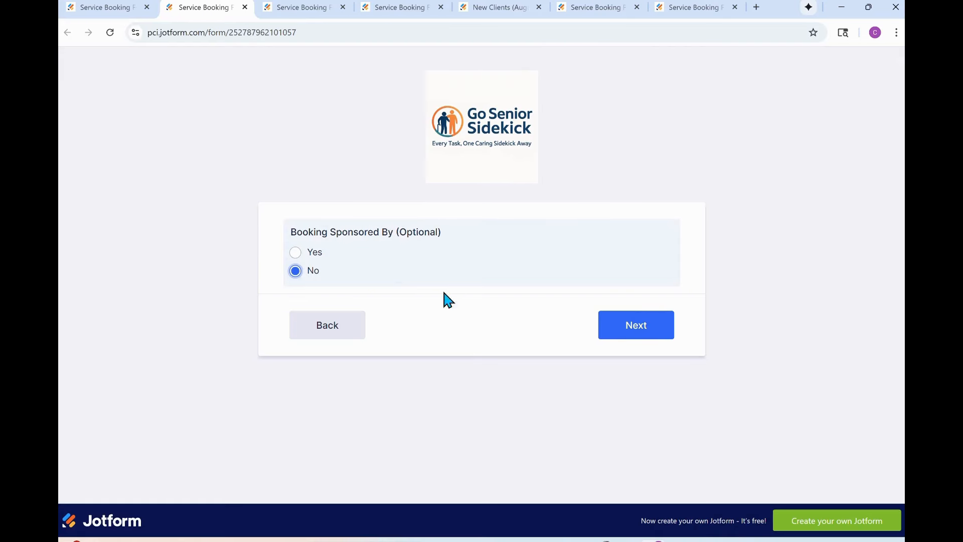
pyautogui.click(295, 252)
pyautogui.scroll(-3, 436, 254)
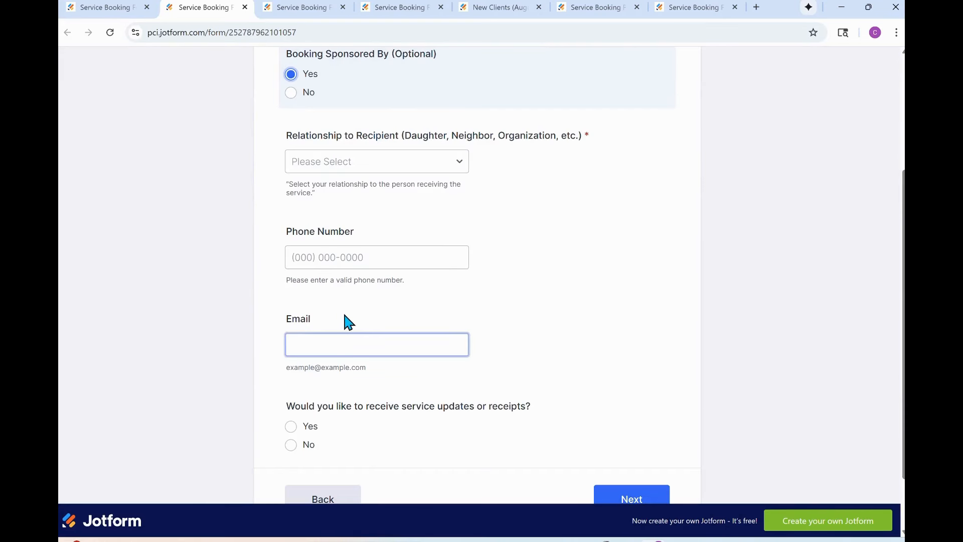
pyautogui.click(379, 106)
pyautogui.click(358, 267)
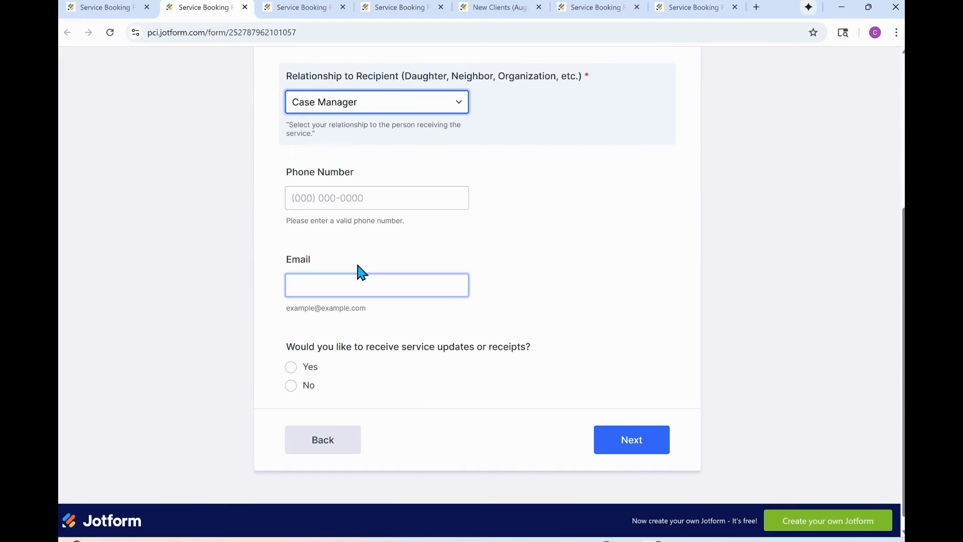
pyautogui.click(336, 197)
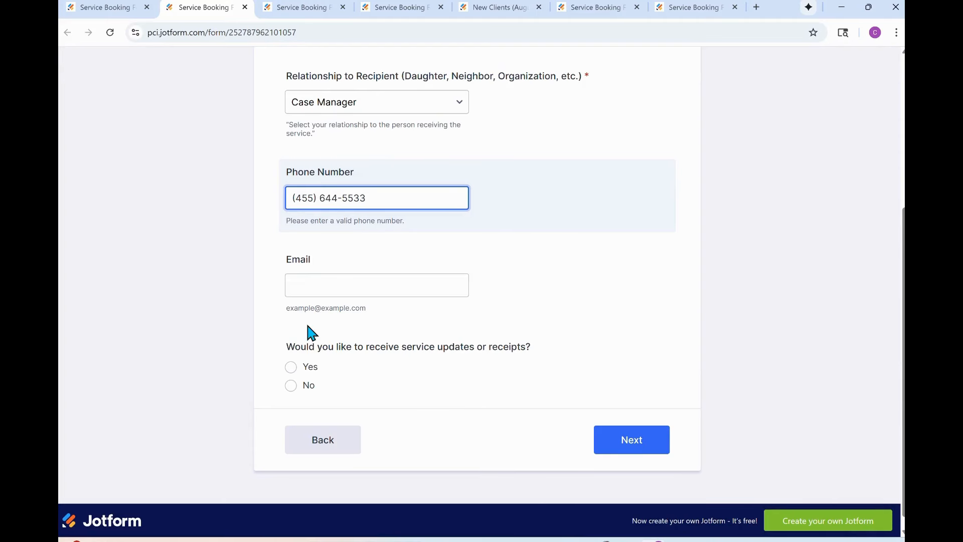
pyautogui.scroll(-1, 327, 336)
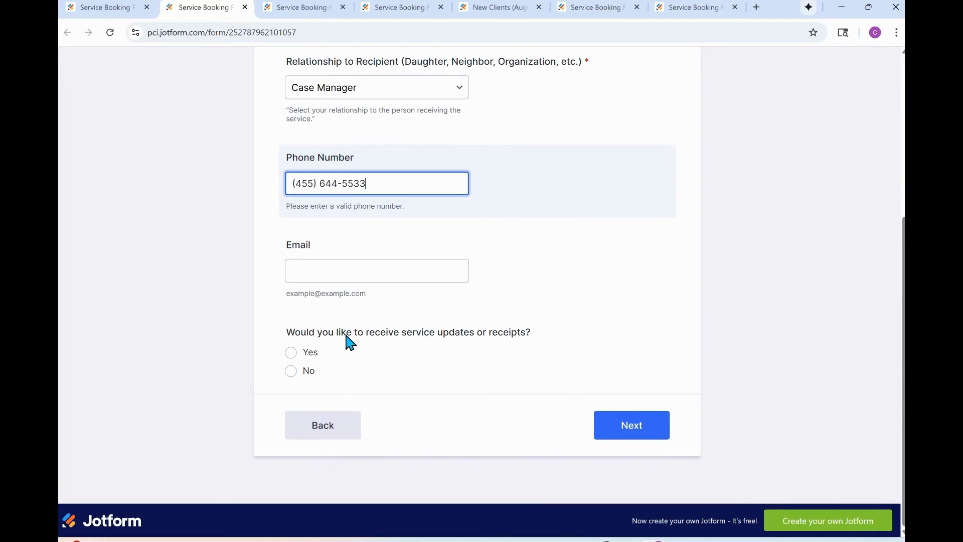
pyautogui.click(291, 352)
pyautogui.scroll(-2, 333, 341)
pyautogui.click(291, 333)
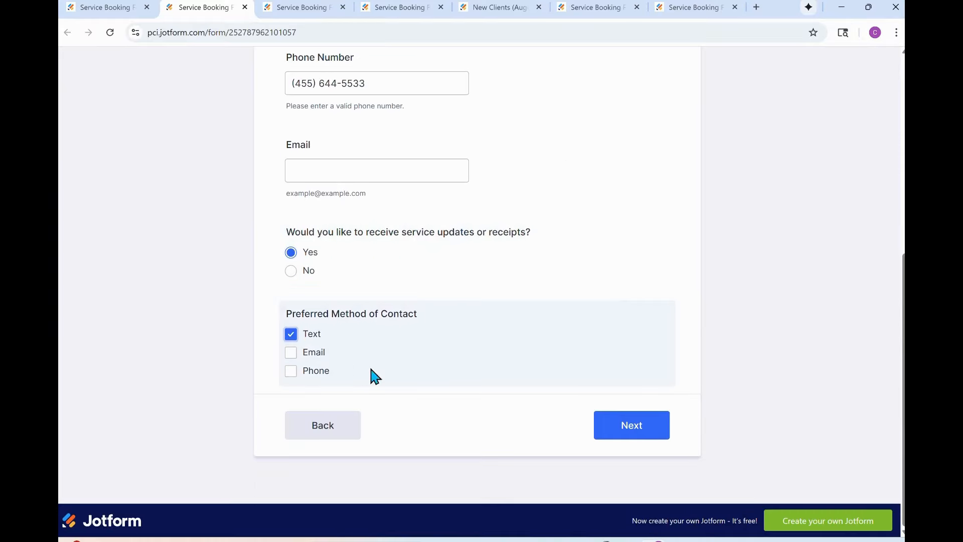
pyautogui.click(630, 434)
pyautogui.scroll(-3, 474, 301)
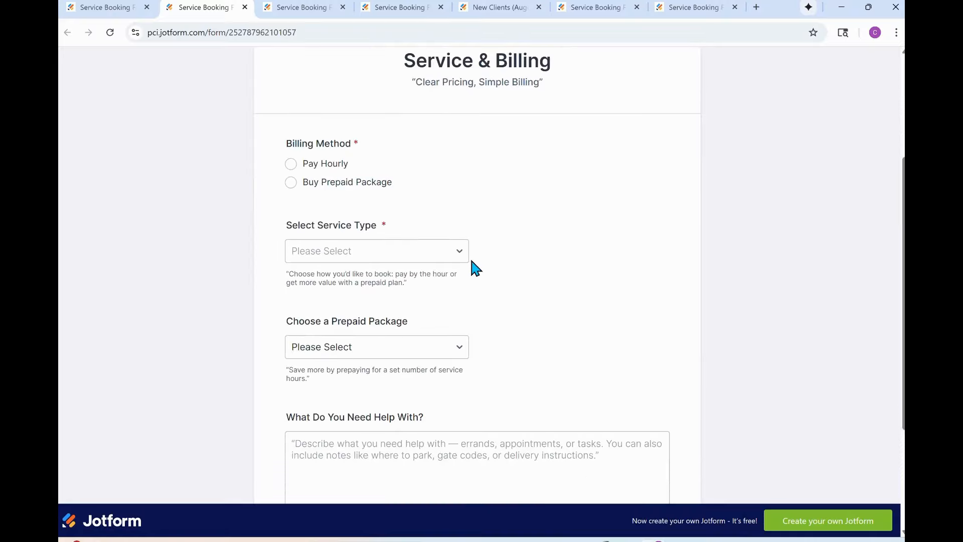
# Choose Pay Hourly with Standard Errands – $30/hr and enter the errand note 'Quic'
pyautogui.scroll(-1, 472, 262)
pyautogui.click(290, 105)
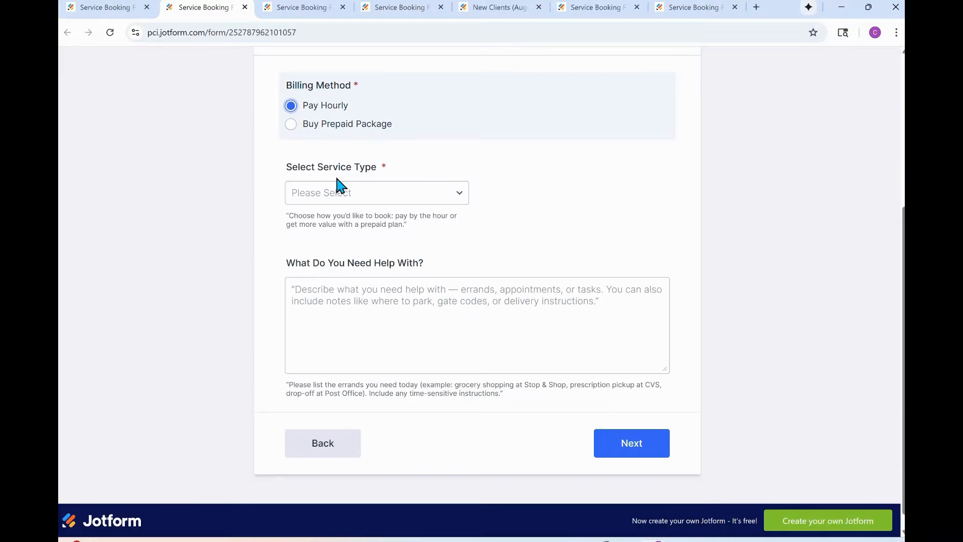
pyautogui.click(291, 125)
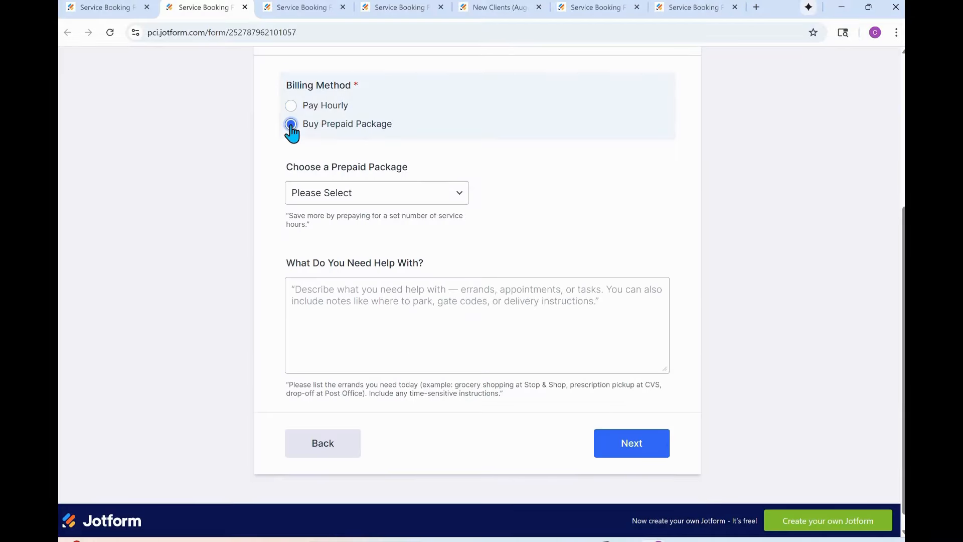
pyautogui.click(291, 105)
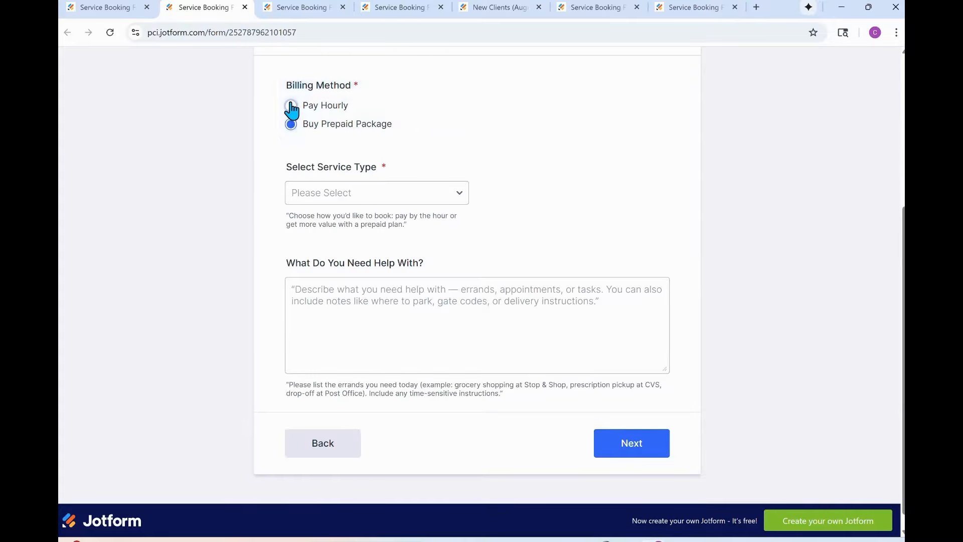
pyautogui.click(444, 197)
pyautogui.click(431, 228)
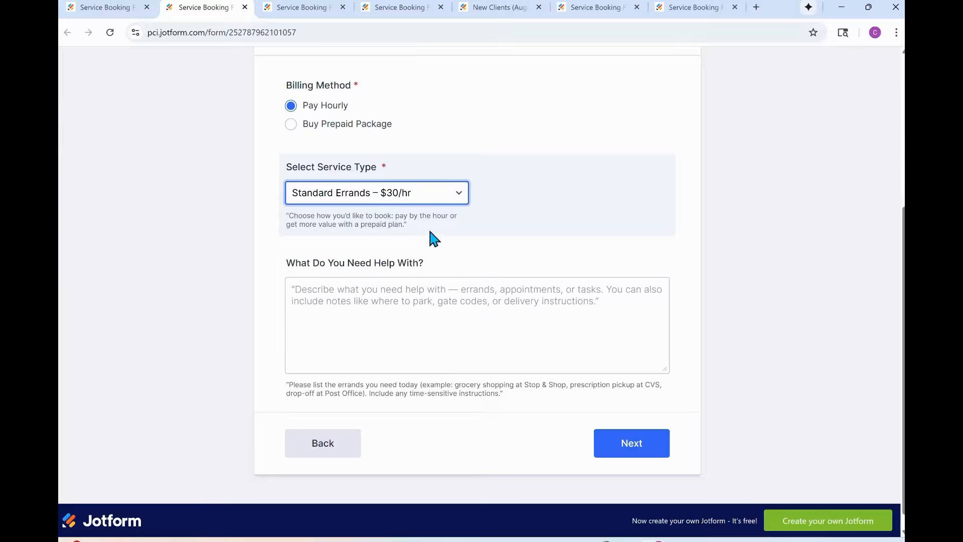
pyautogui.click(366, 291)
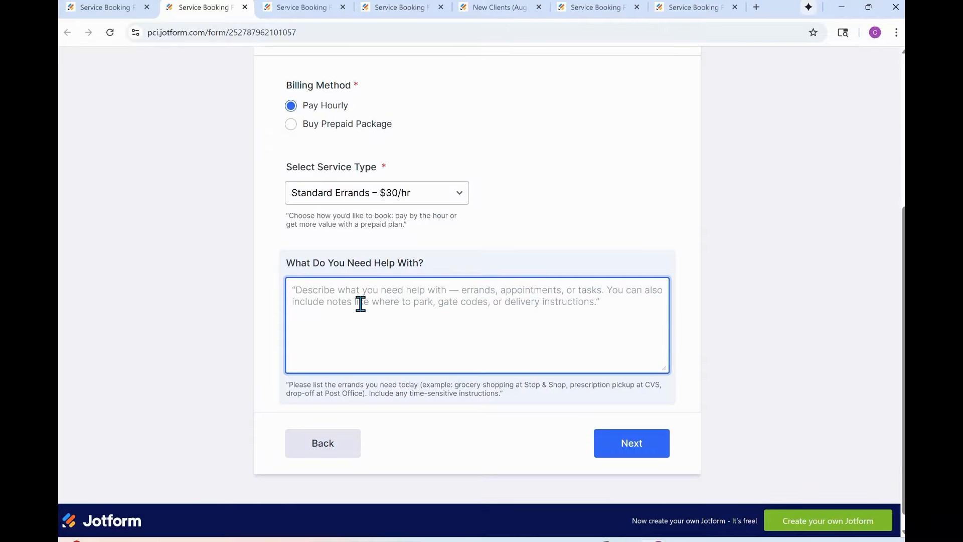
pyautogui.write('Quick Run to CVS')
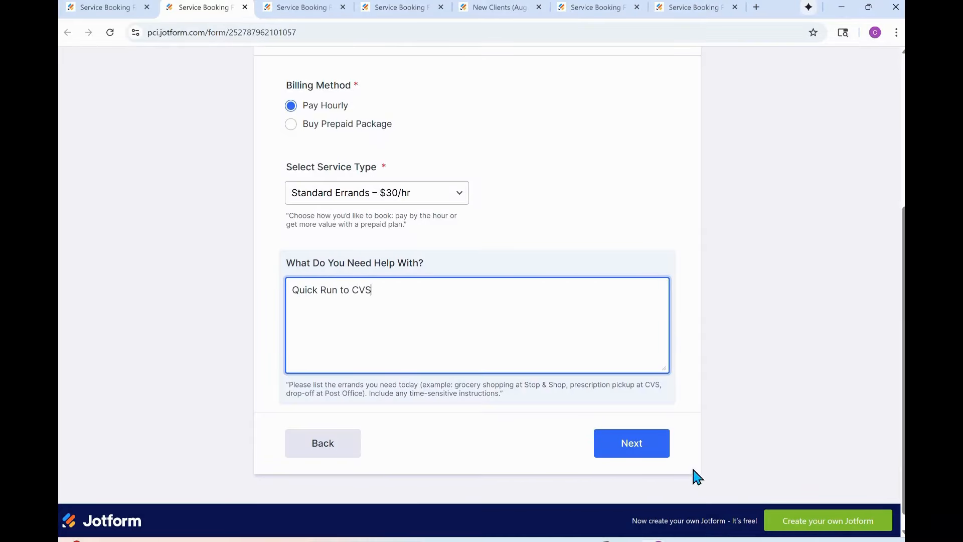
pyautogui.click(633, 448)
# Set Estimated Work Hours to 3
pyautogui.scroll(-5, 555, 279)
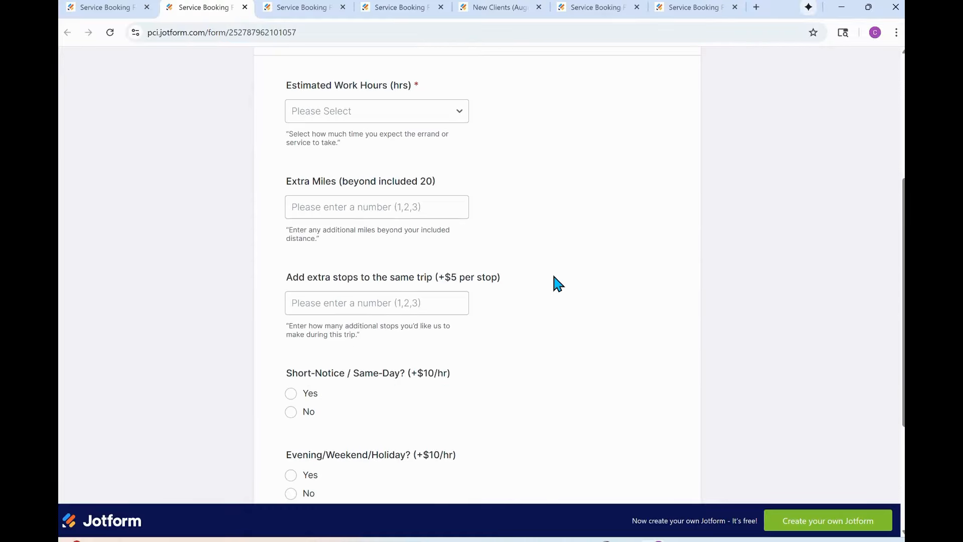
pyautogui.click(464, 112)
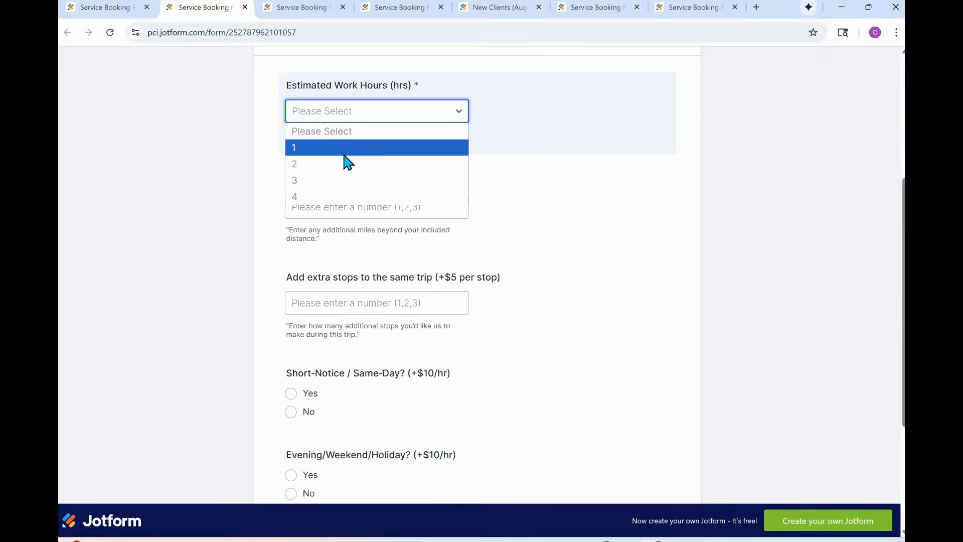
pyautogui.click(344, 150)
pyautogui.scroll(-3, 320, 388)
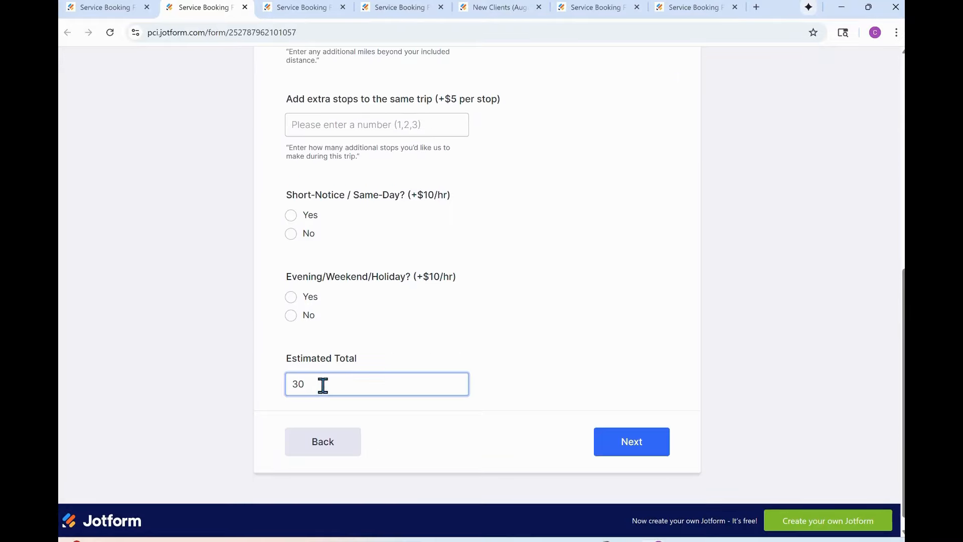
pyautogui.scroll(6, 331, 381)
pyautogui.click(396, 230)
pyautogui.click(383, 281)
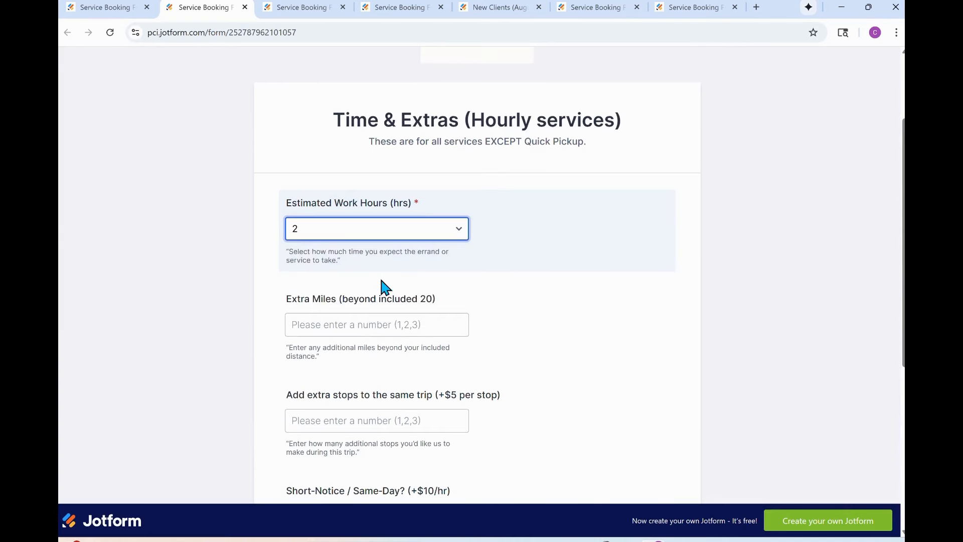
pyautogui.scroll(-6, 385, 287)
pyautogui.scroll(5, 391, 356)
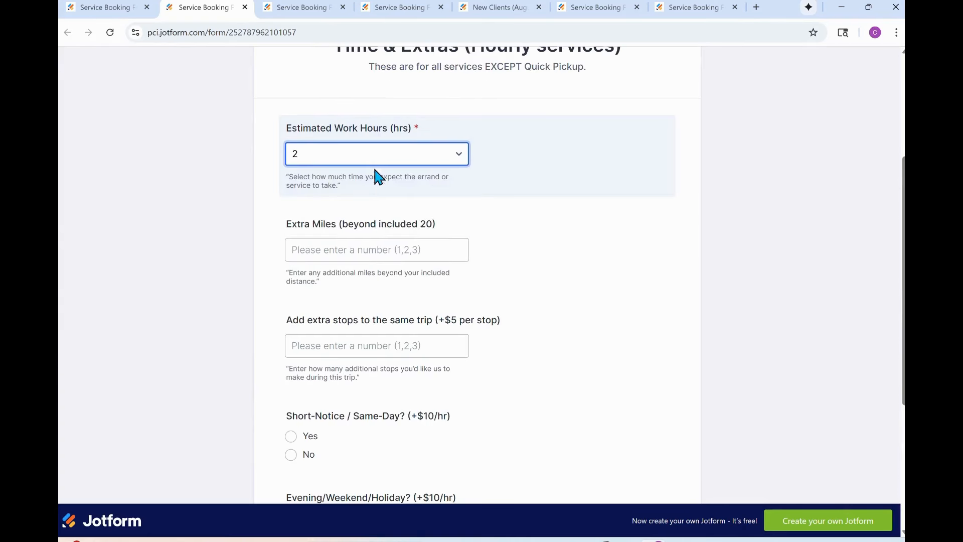
pyautogui.click(376, 163)
pyautogui.click(374, 224)
pyautogui.scroll(-5, 387, 281)
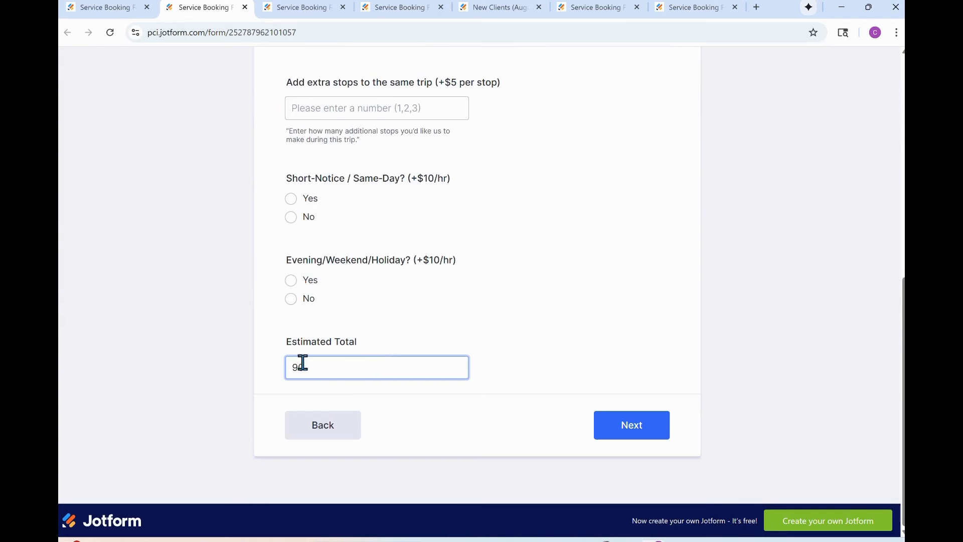
pyautogui.scroll(3, 326, 346)
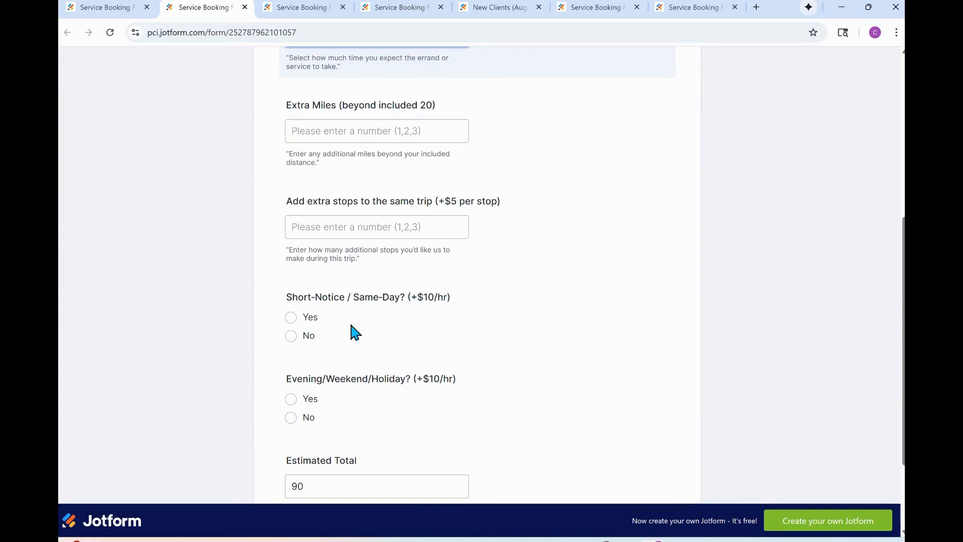
# Enter 3 extra miles and 2 extra stops and tick both surcharges, totalling 122.25
pyautogui.click(381, 134)
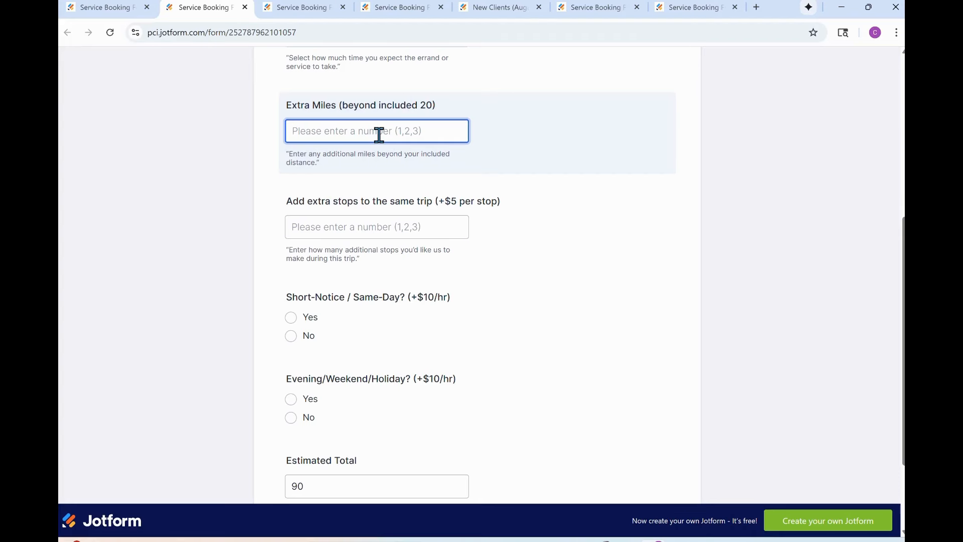
pyautogui.write('3')
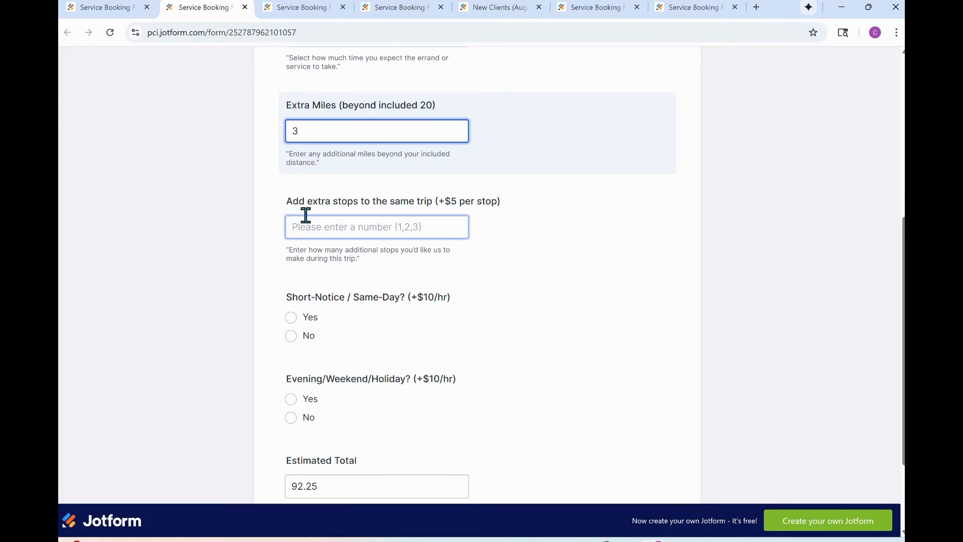
pyautogui.click(334, 226)
pyautogui.write('2')
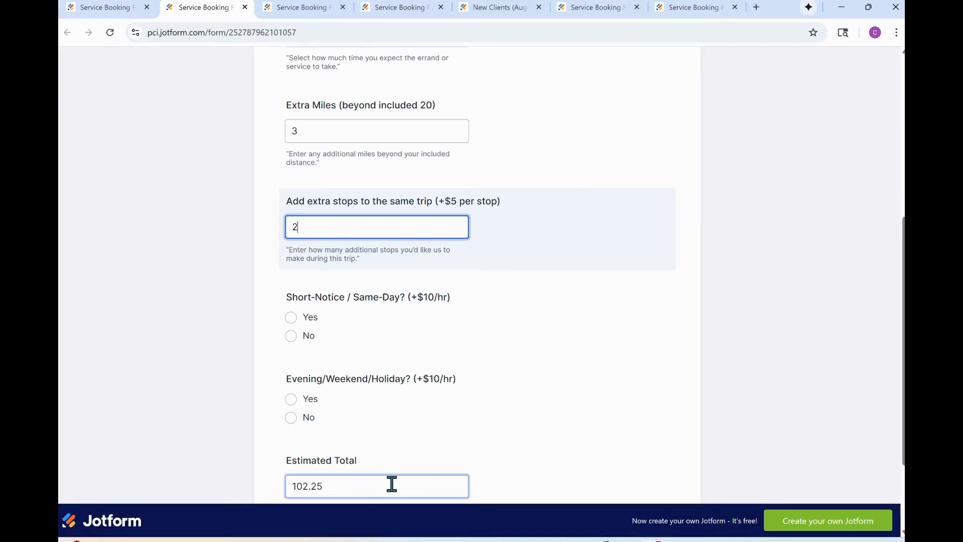
pyautogui.scroll(-3, 393, 486)
pyautogui.click(290, 199)
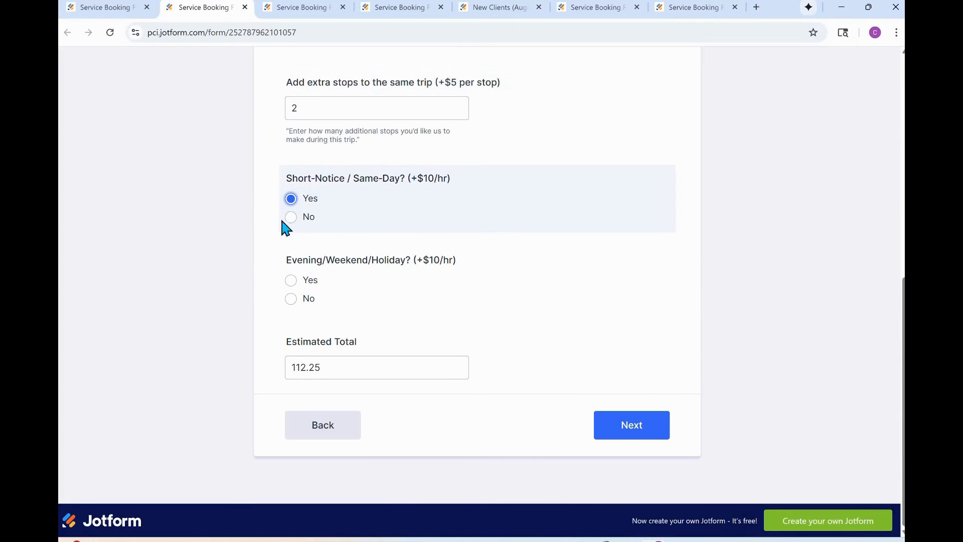
pyautogui.click(291, 281)
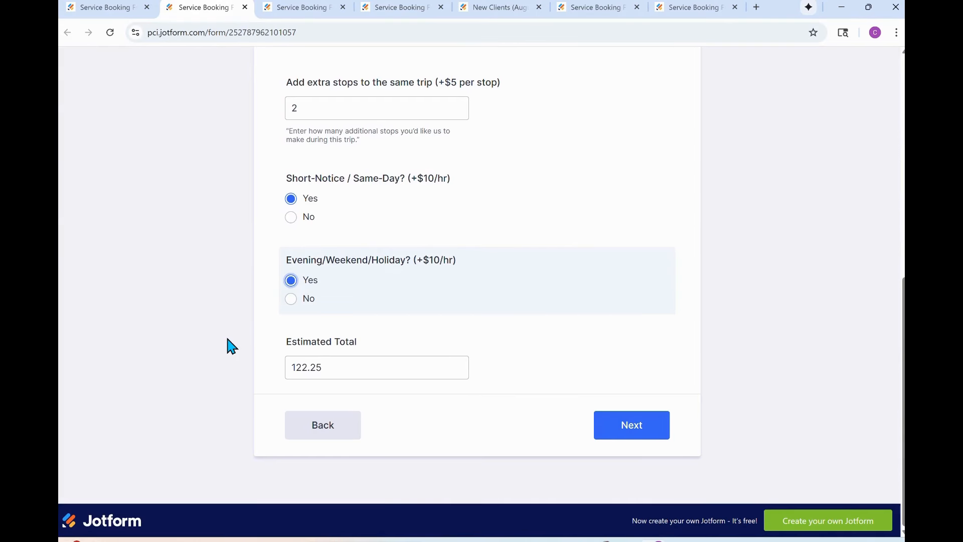
pyautogui.click(649, 434)
pyautogui.scroll(-3, 625, 358)
# Book the appointment for October 10, 2025 at 9:00 AM and continue to the agreement page
pyautogui.click(405, 299)
pyautogui.click(511, 282)
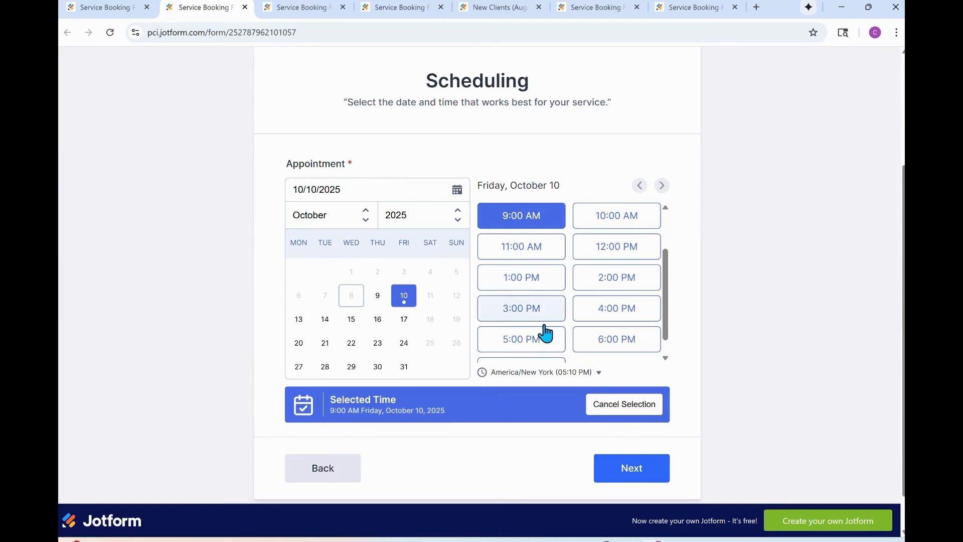
pyautogui.scroll(-2, 577, 384)
pyautogui.scroll(2, 571, 421)
pyautogui.scroll(-3, 544, 424)
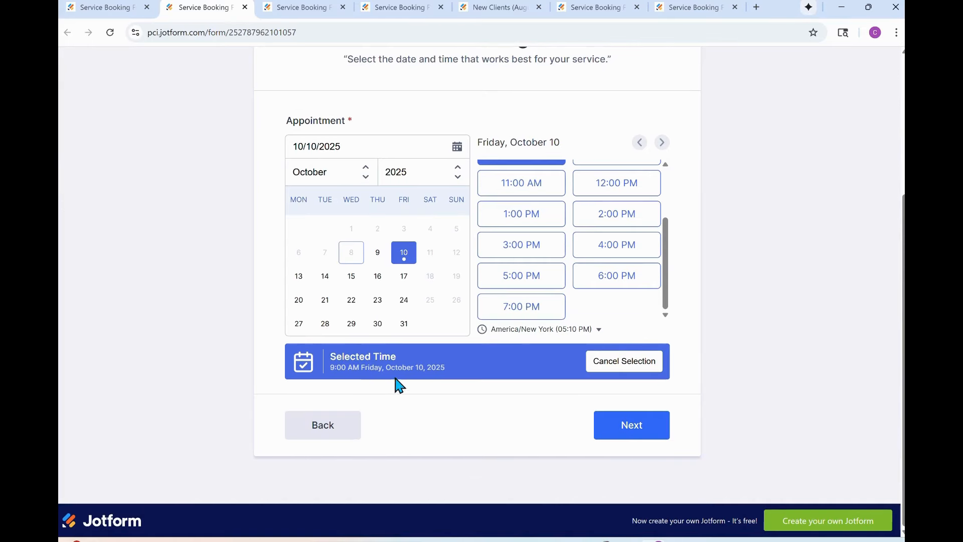
pyautogui.click(632, 425)
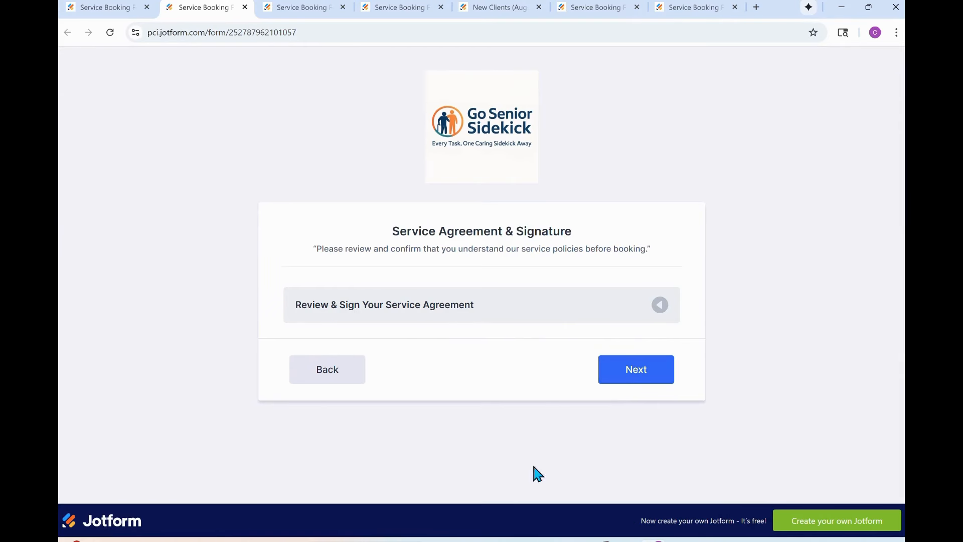
# Accept the mileage/surcharge and Go Senior Sidekick Service Agreement acknowledgments, sign, and continue
pyautogui.click(658, 317)
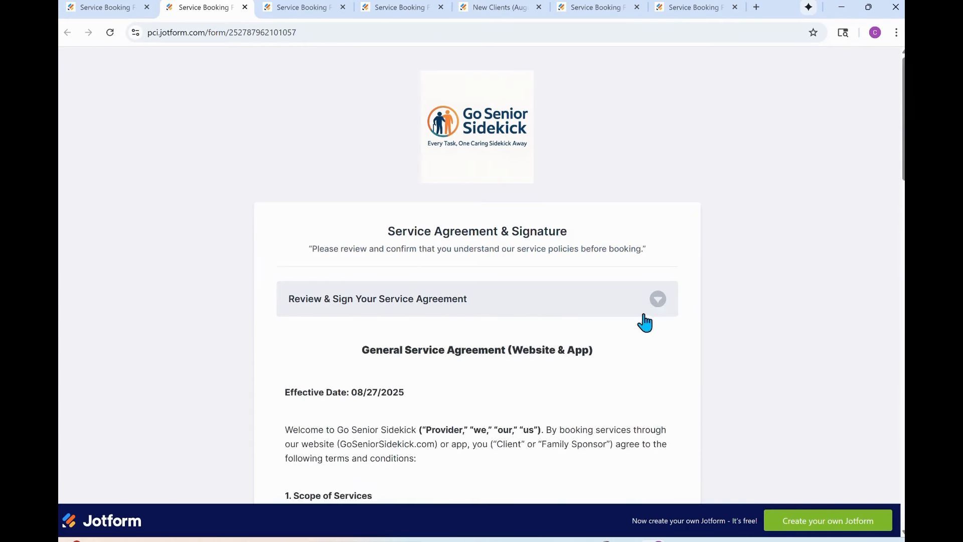
pyautogui.scroll(-10, 645, 322)
pyautogui.scroll(-13, 557, 300)
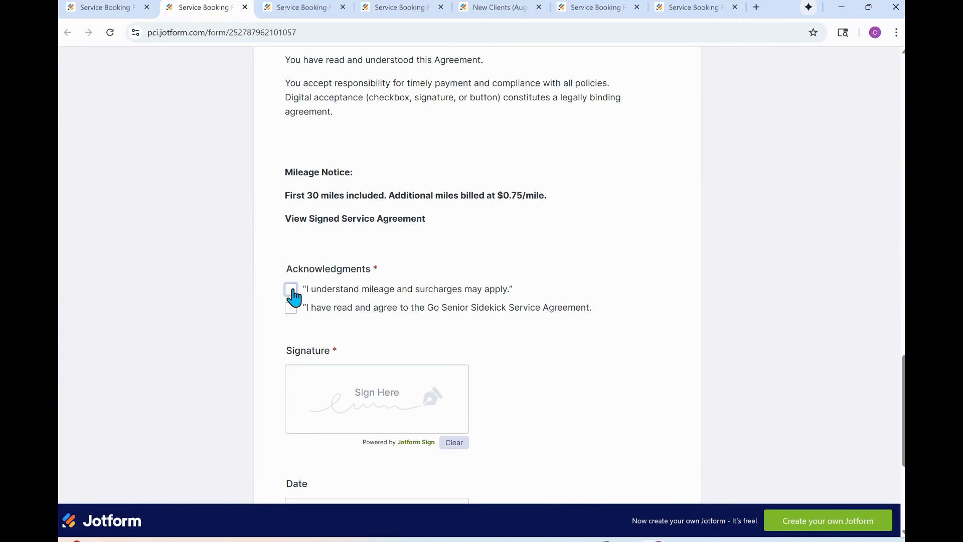
pyautogui.click(291, 289)
pyautogui.scroll(-2, 413, 260)
pyautogui.click(291, 188)
pyautogui.scroll(-2, 516, 237)
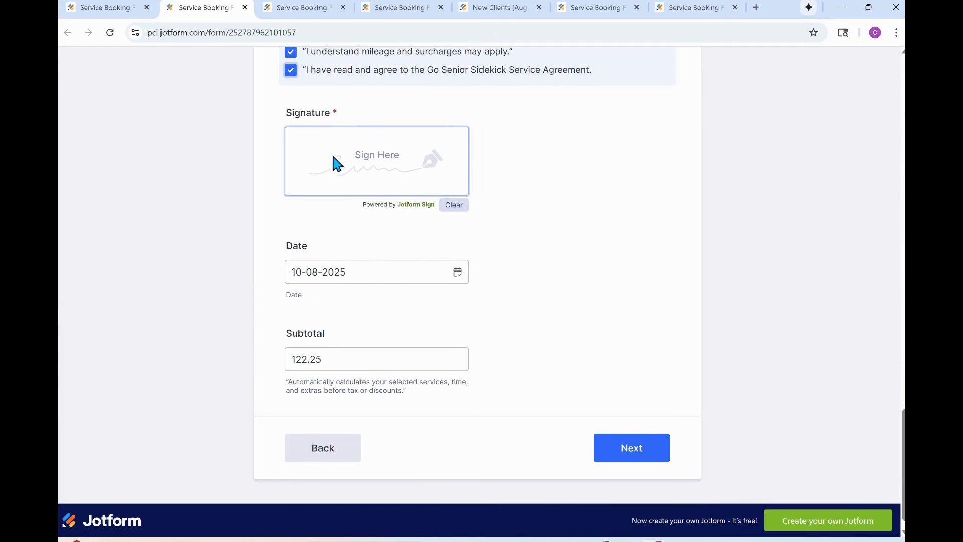
pyautogui.moveTo(332, 157)
pyautogui.mouseDown()
pyautogui.moveTo(386, 173)
pyautogui.moveTo(423, 165)
pyautogui.mouseUp()
pyautogui.scroll(-1, 359, 275)
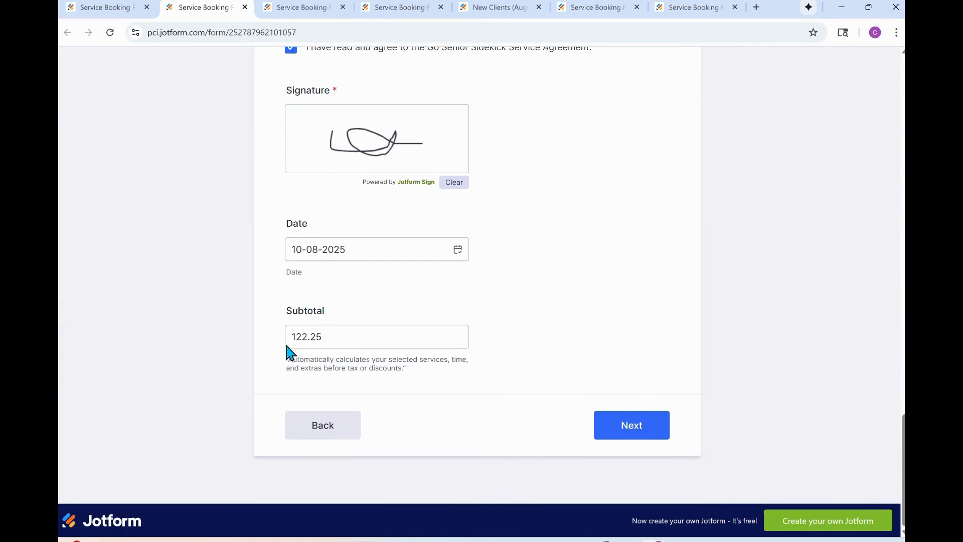
pyautogui.click(610, 424)
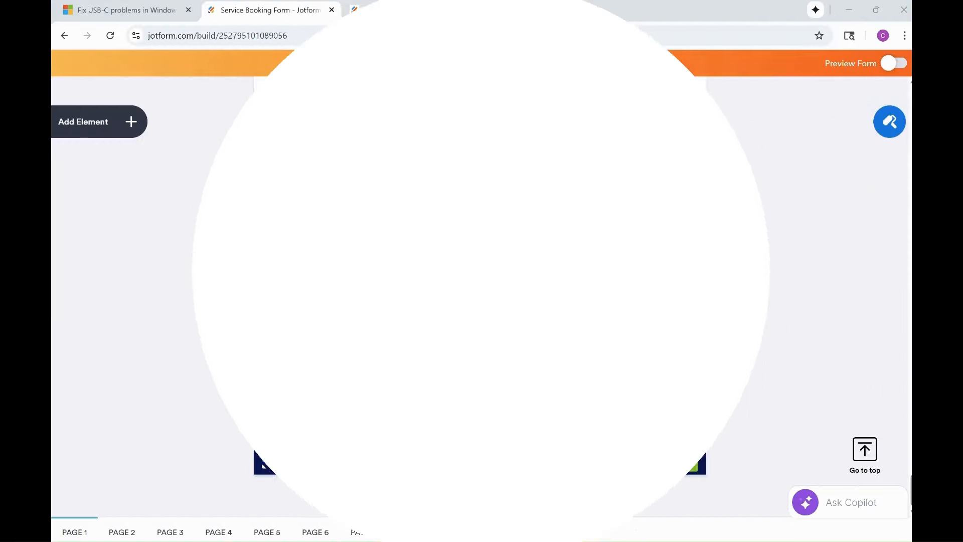
# Show the Payments elements and browse the gateways such as Square, PayPal, Stripe and Braintree
pyautogui.click(131, 122)
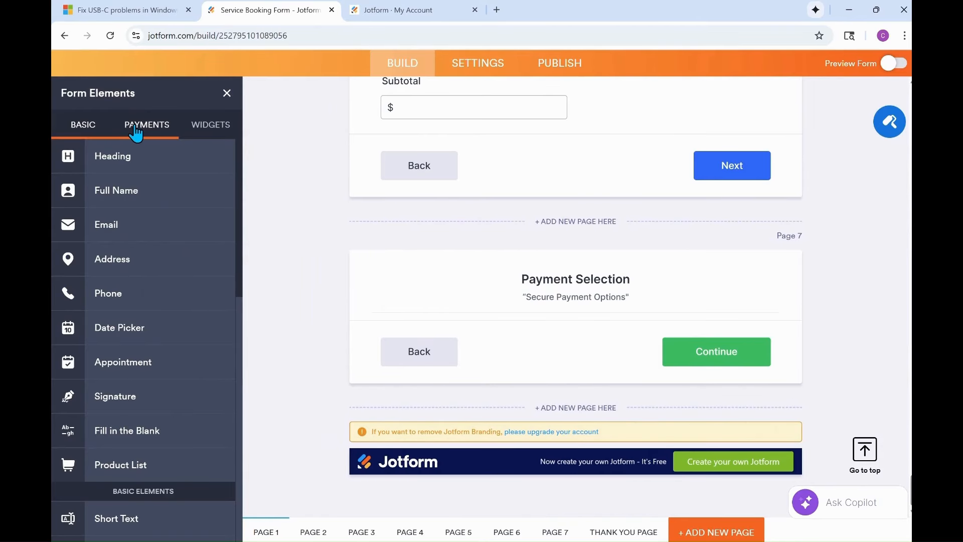
pyautogui.click(136, 132)
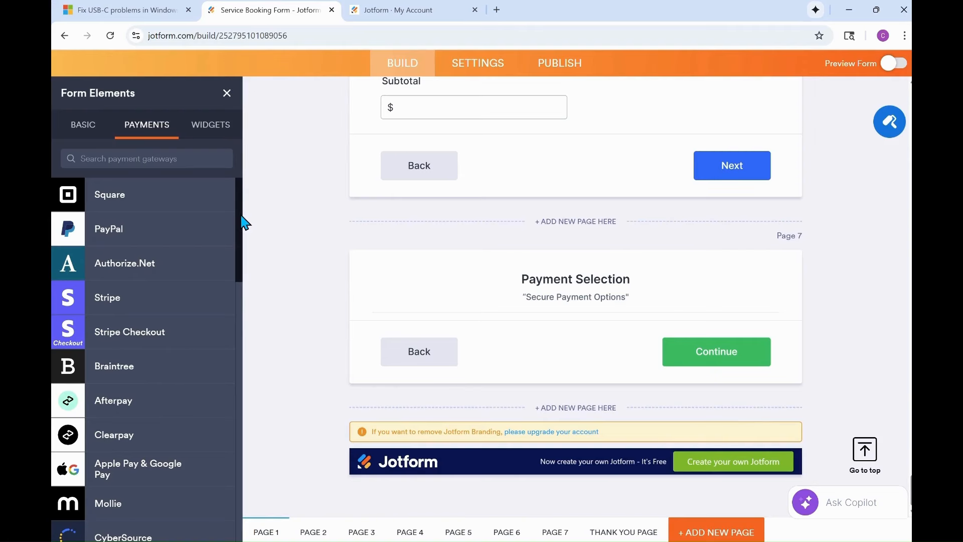
pyautogui.moveTo(241, 216); pyautogui.dragTo(248, 286)
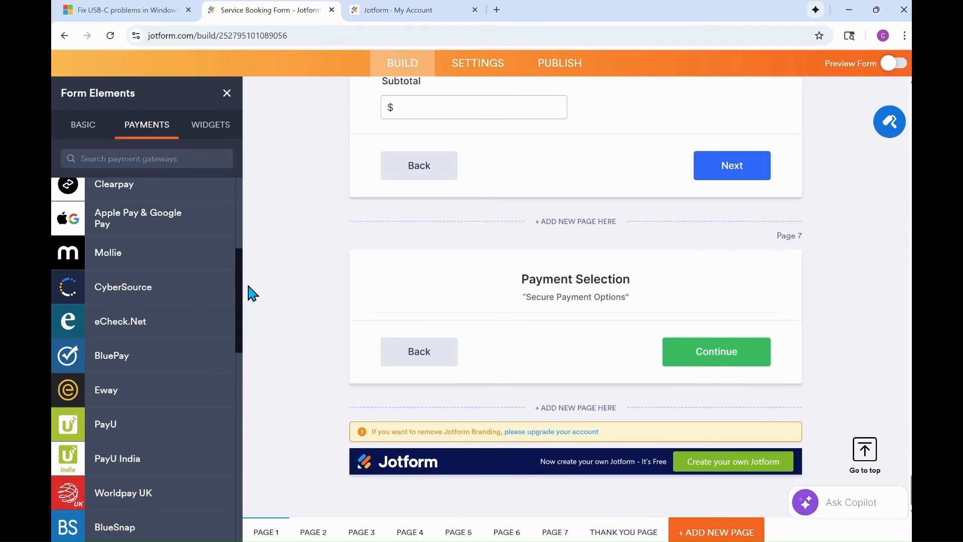
pyautogui.moveTo(249, 292); pyautogui.dragTo(252, 206)
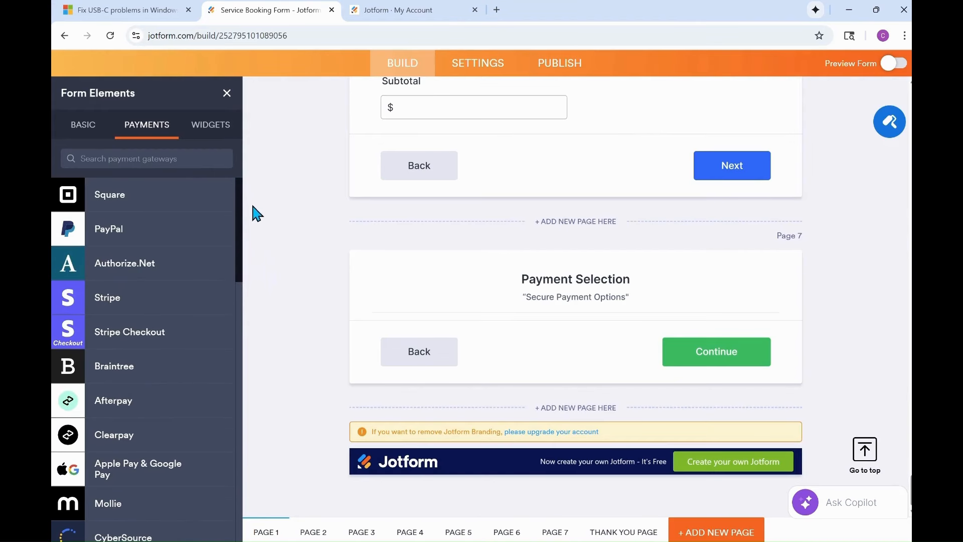
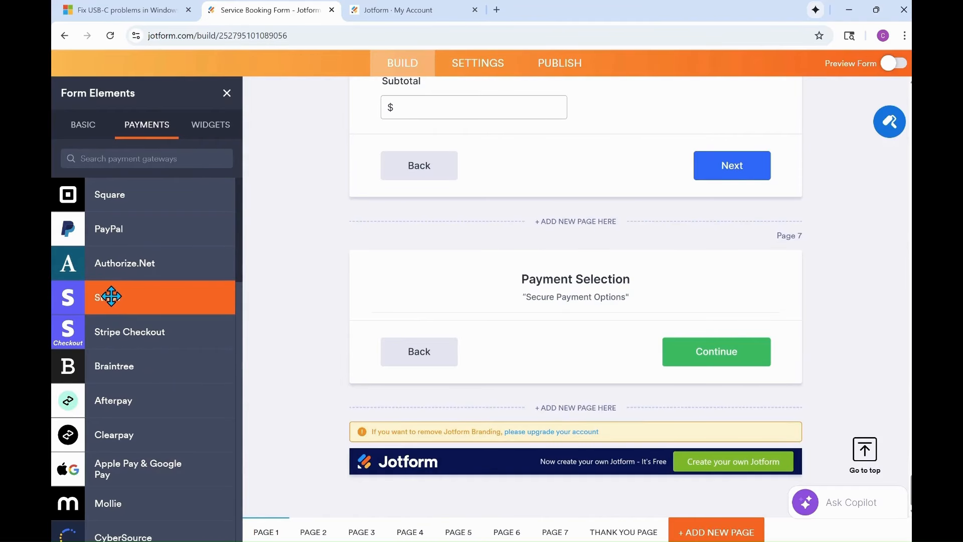
# Drop a Stripe payment field onto the Payment Selection page and begin adding a Stripe connection
pyautogui.moveTo(111, 296); pyautogui.dragTo(496, 282)
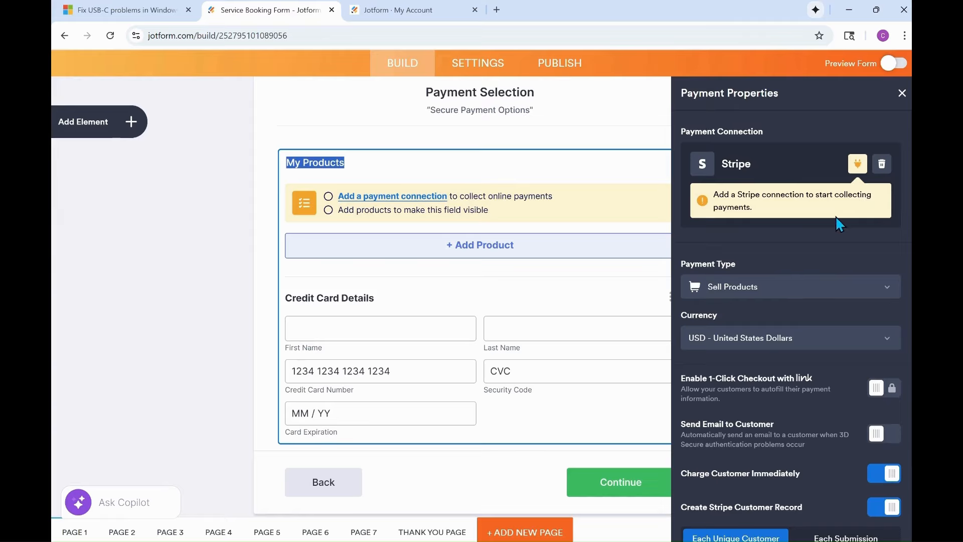
pyautogui.click(859, 168)
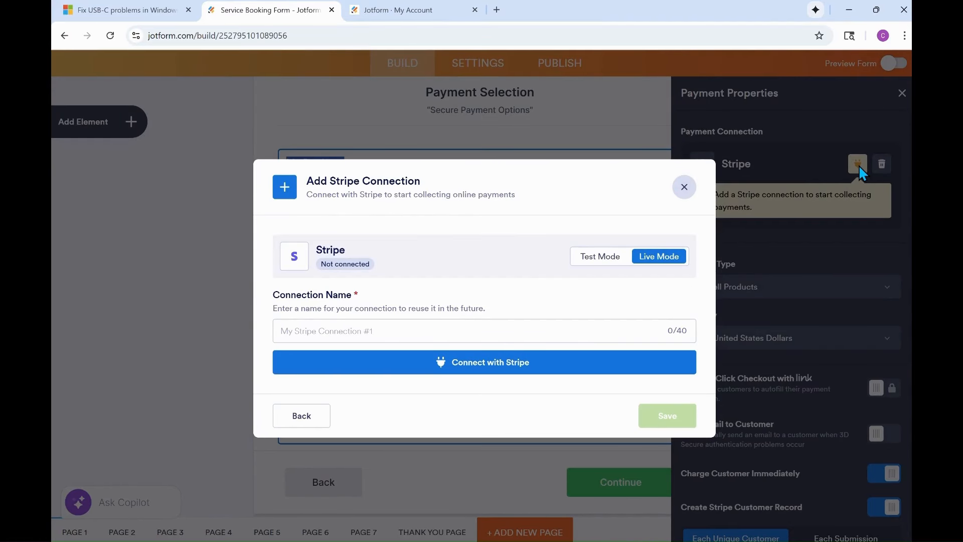
# Name the connection 'Go Senior Mobile Order' and launch Connect with Stripe
pyautogui.click(363, 331)
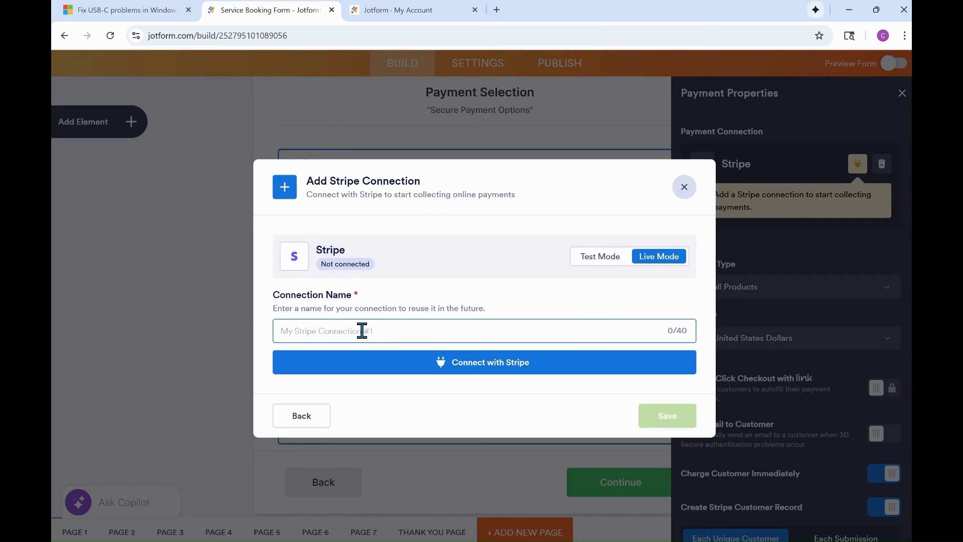
pyautogui.write('Go Senior Mobile Order')
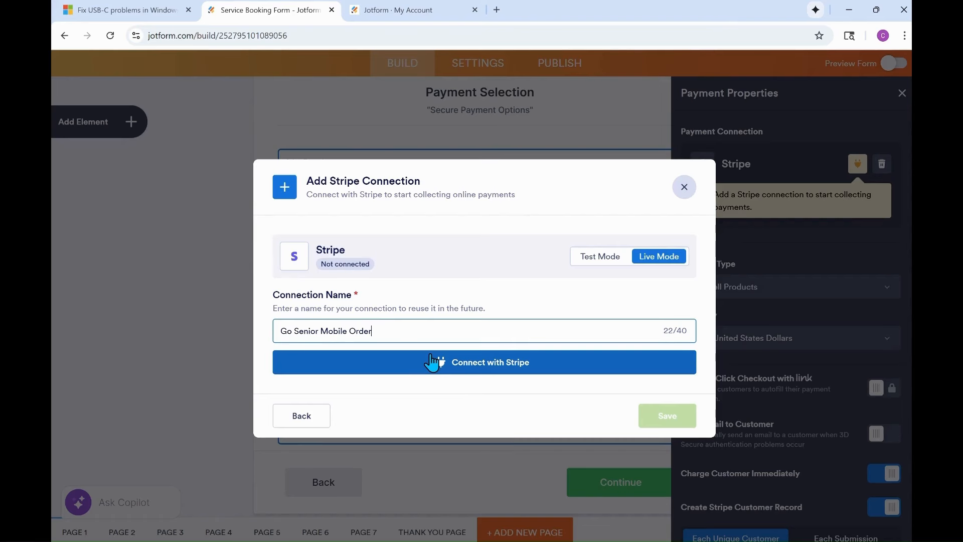
pyautogui.click(494, 366)
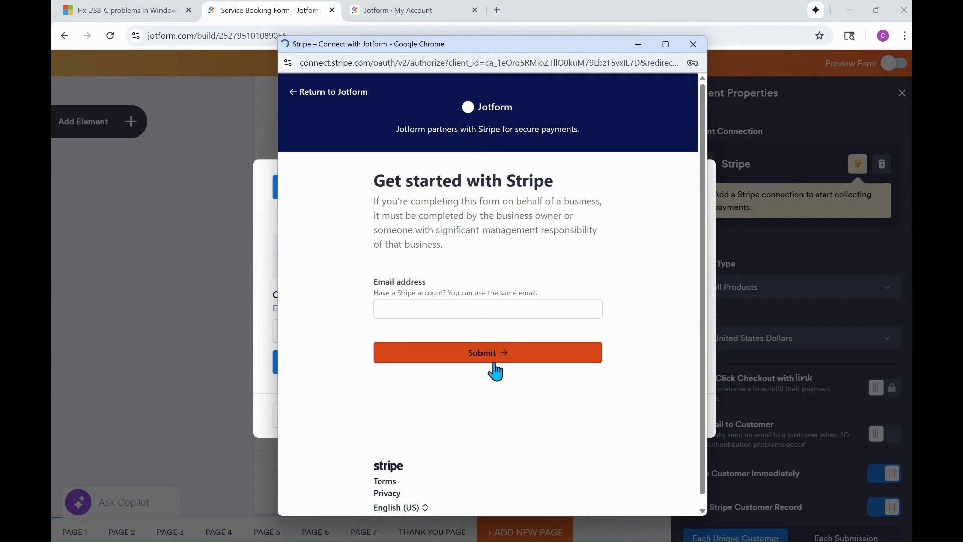
# Sign in to Stripe with the saved e-mail, password and verification code, then connect the account
pyautogui.click(420, 311)
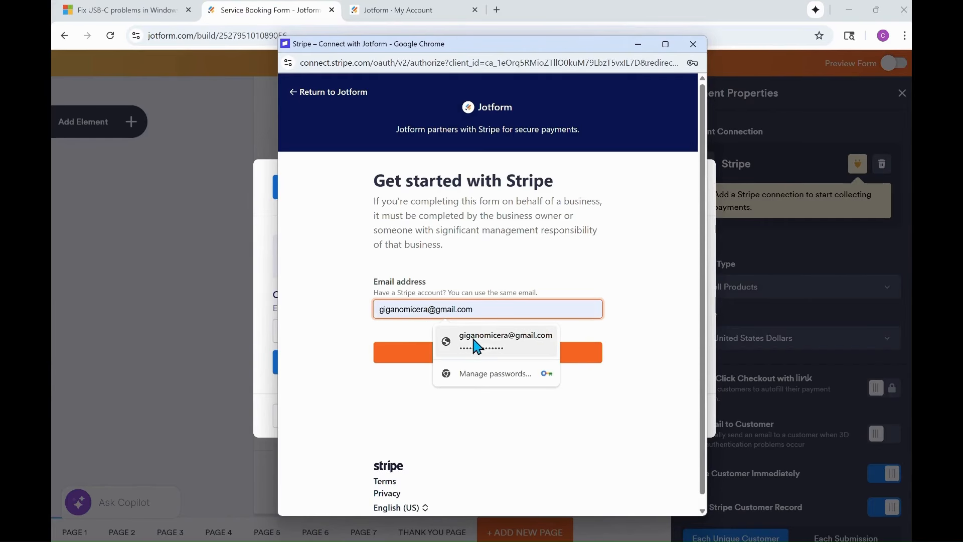
pyautogui.click(489, 340)
pyautogui.click(489, 362)
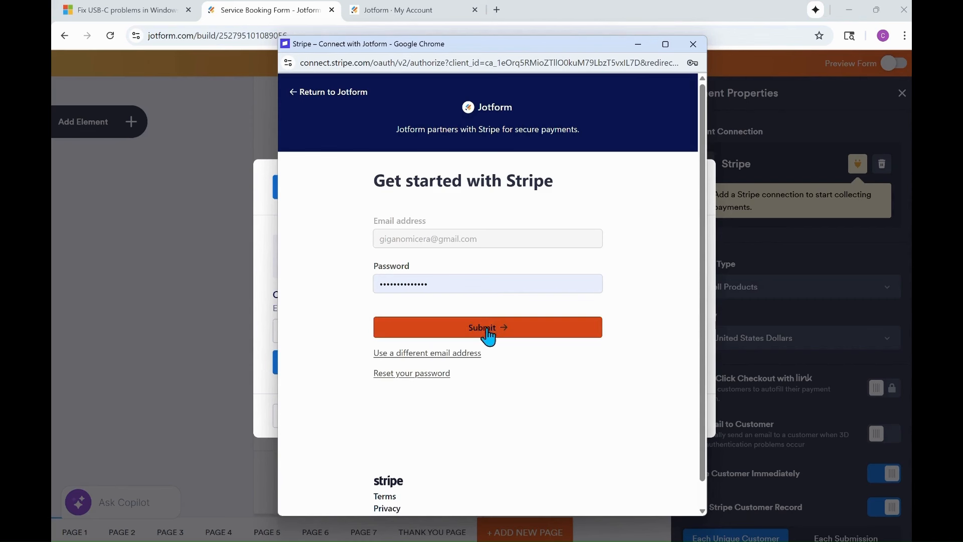
pyautogui.click(490, 330)
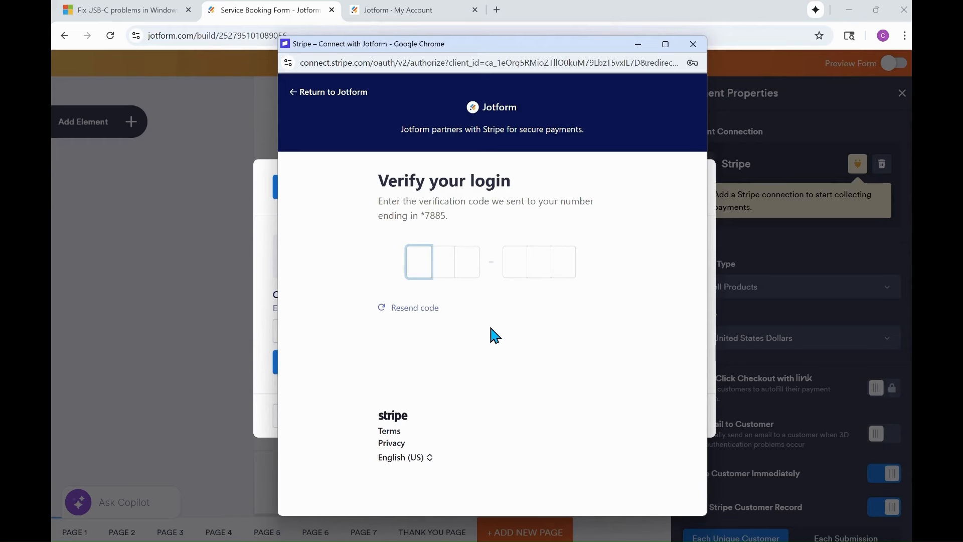
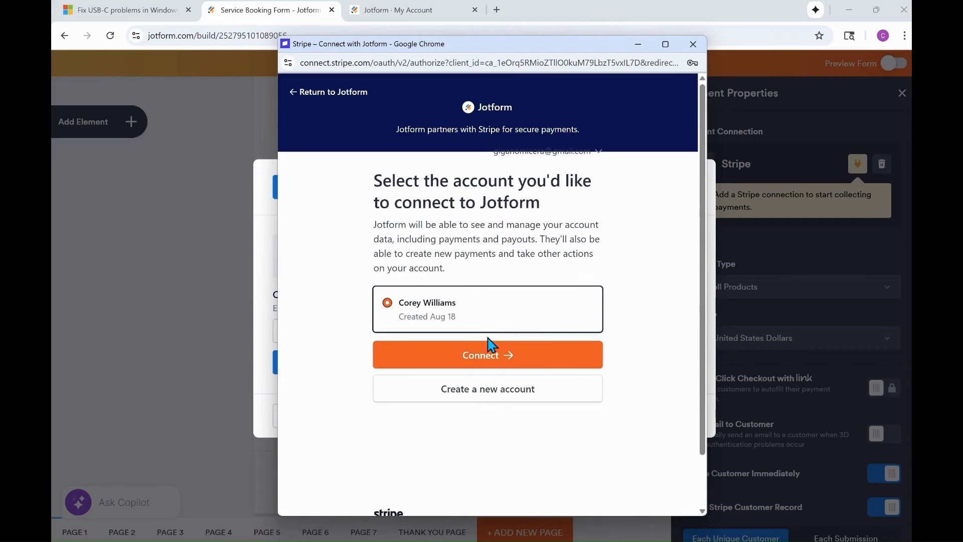
pyautogui.click(487, 360)
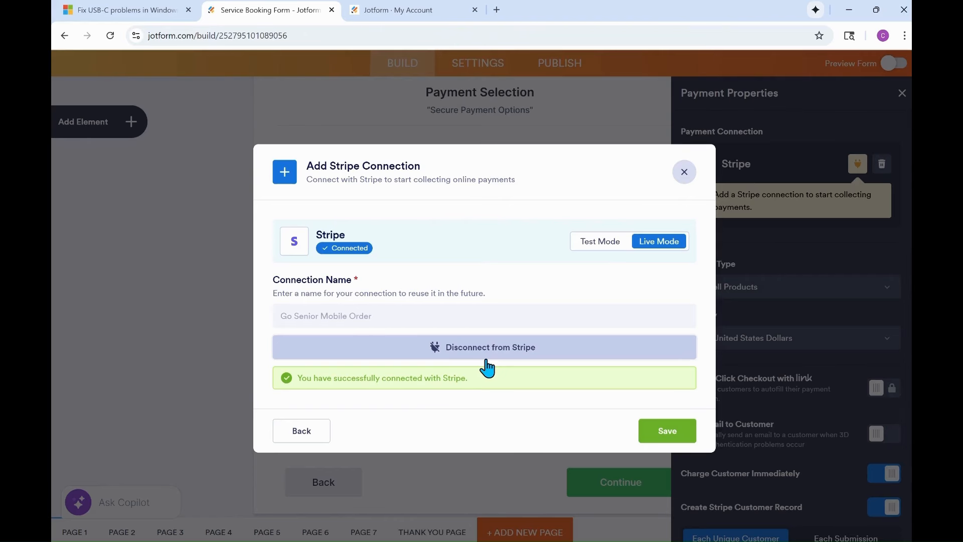
# Save the connection and apply Go Senior Mobile Order to the Stripe field in Live mode
pyautogui.click(673, 440)
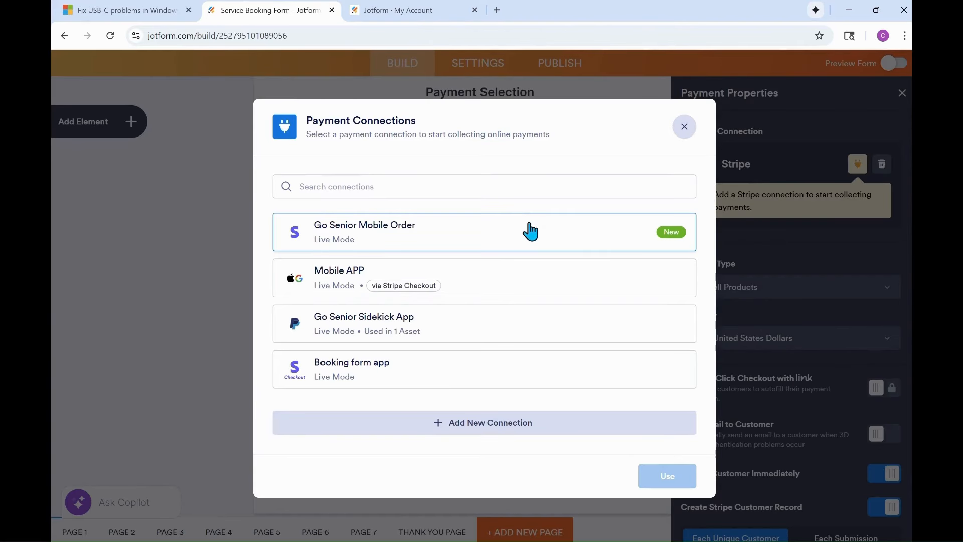
pyautogui.click(529, 238)
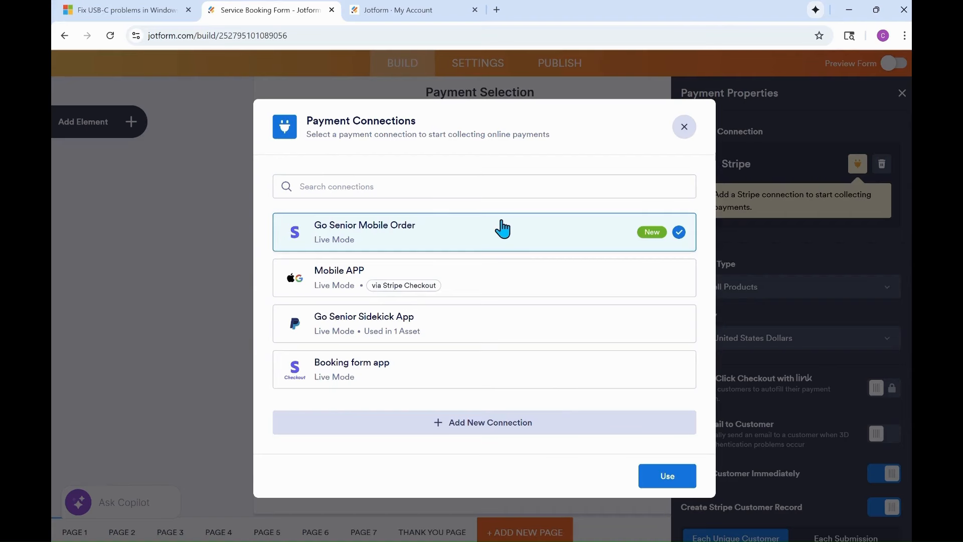
pyautogui.click(657, 480)
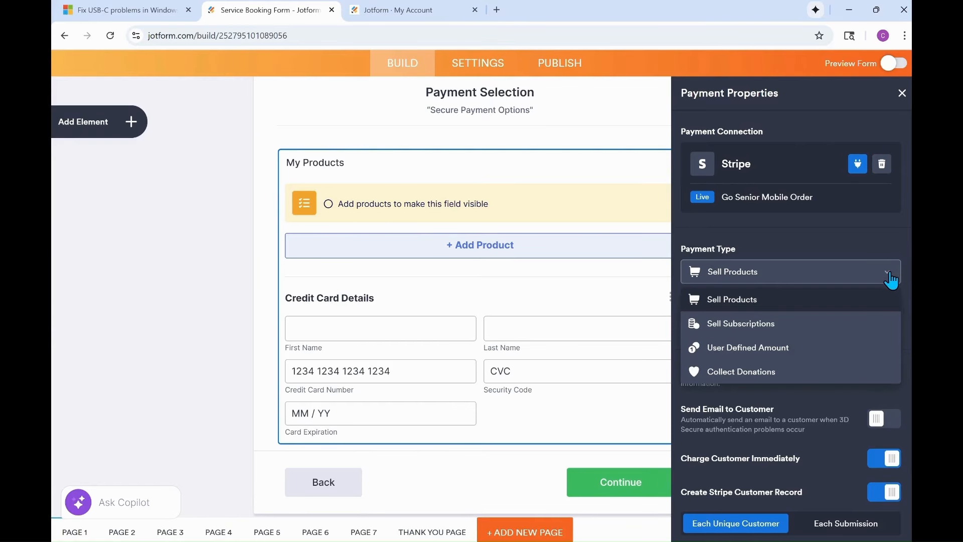
# Switch Payment Type to User Defined Amount and enable Send Email to Customer and Ask Billing Information
pyautogui.click(778, 351)
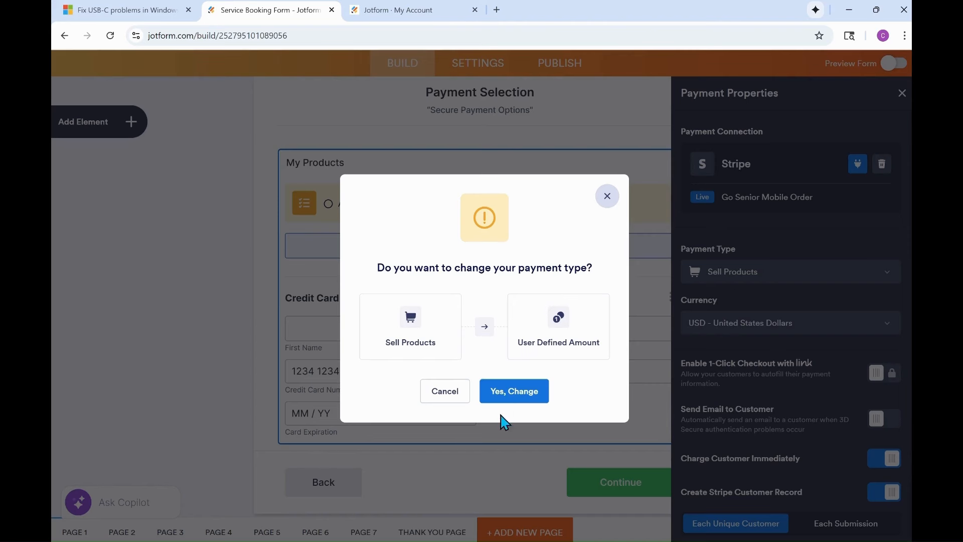
pyautogui.click(517, 394)
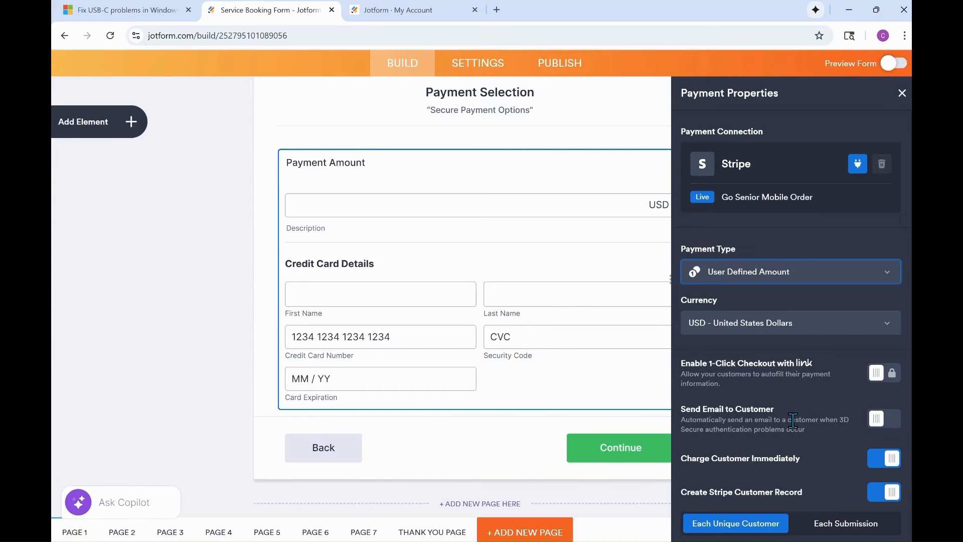
pyautogui.click(876, 427)
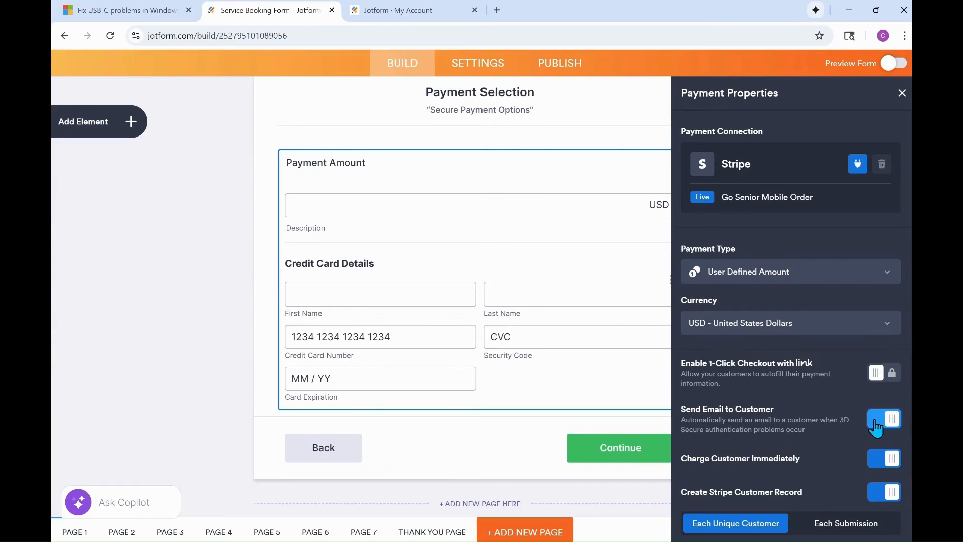
pyautogui.scroll(-2, 817, 442)
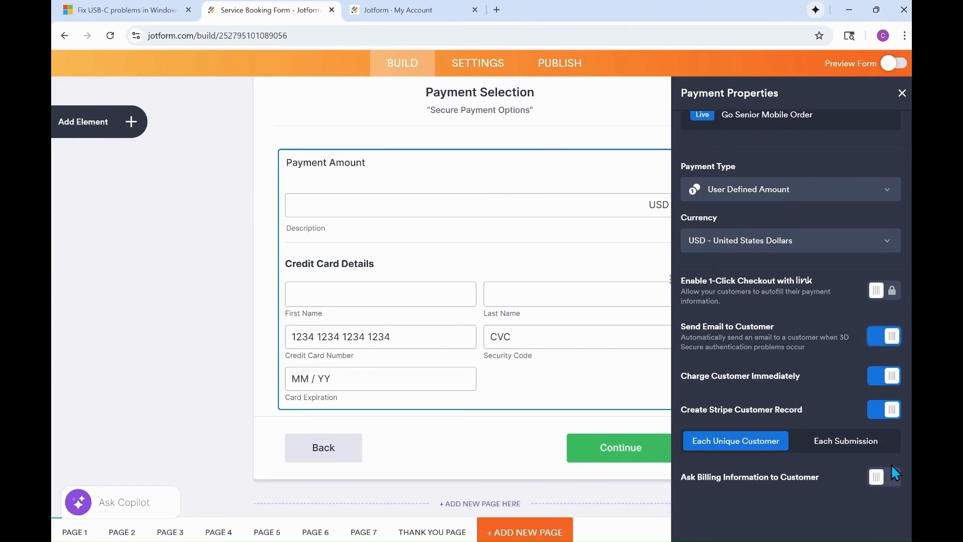
pyautogui.click(882, 477)
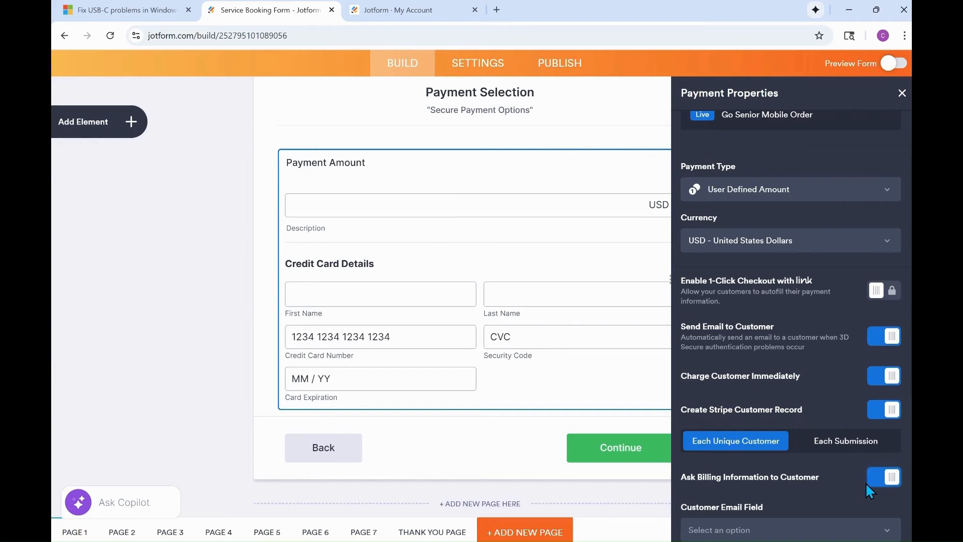
pyautogui.scroll(-3, 867, 485)
pyautogui.scroll(-2, 791, 321)
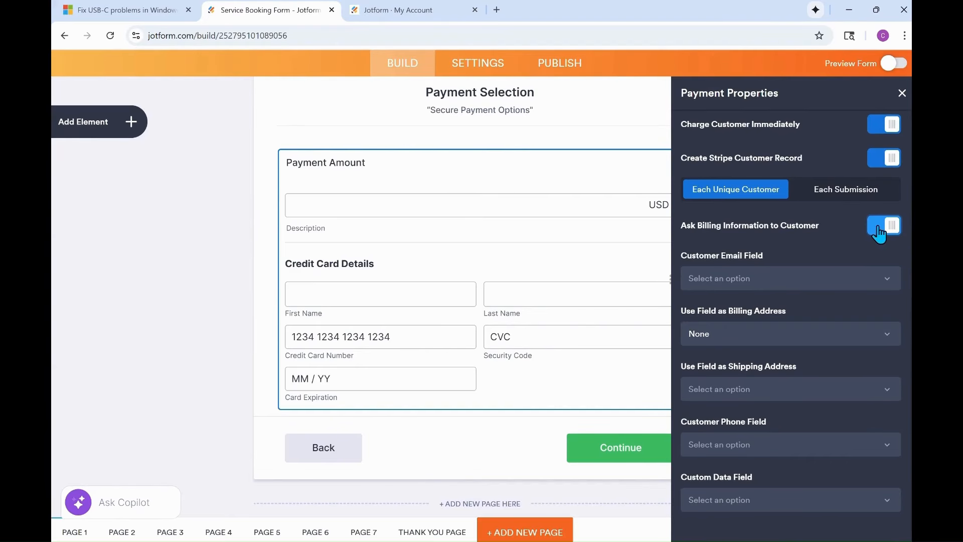
pyautogui.click(900, 93)
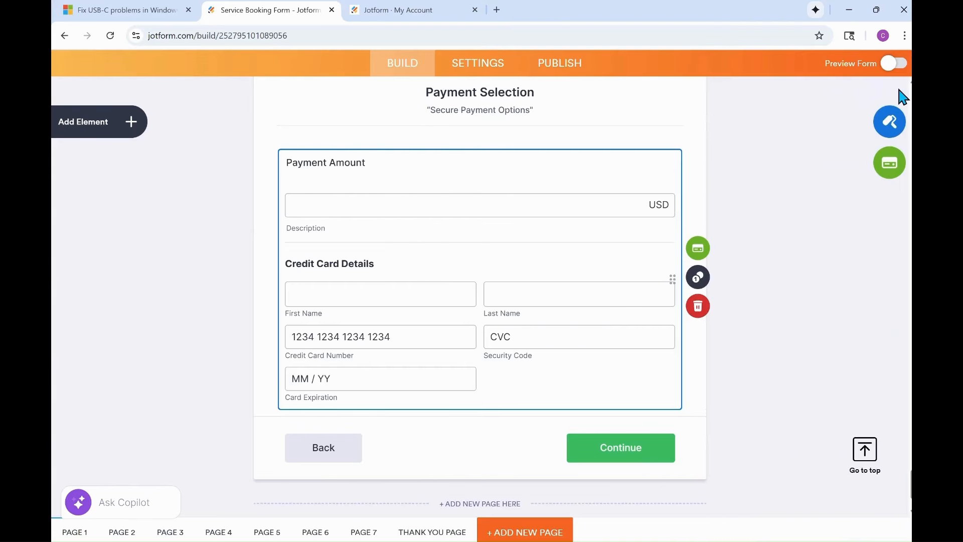
# Mark the Payment Amount field Required and set Get Price From to Subtotal
pyautogui.click(703, 282)
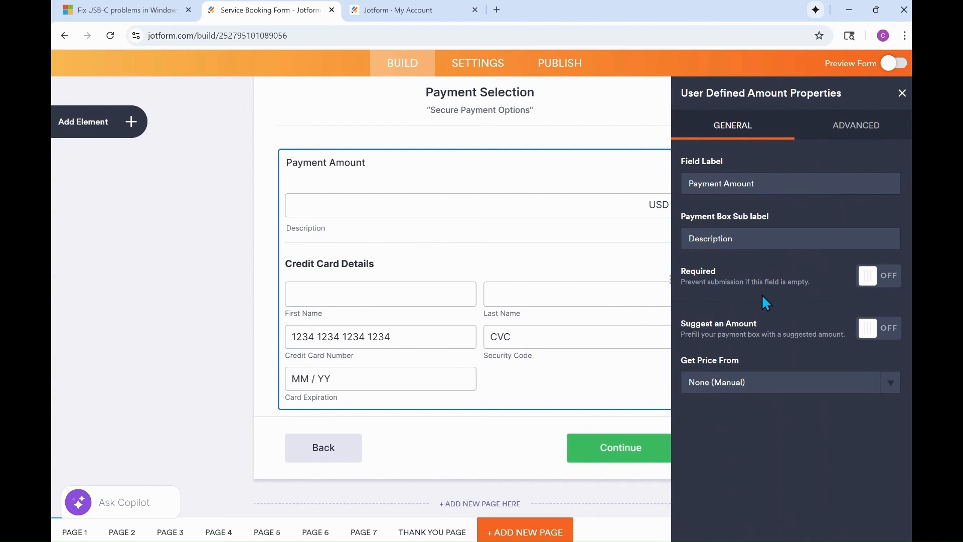
pyautogui.click(874, 286)
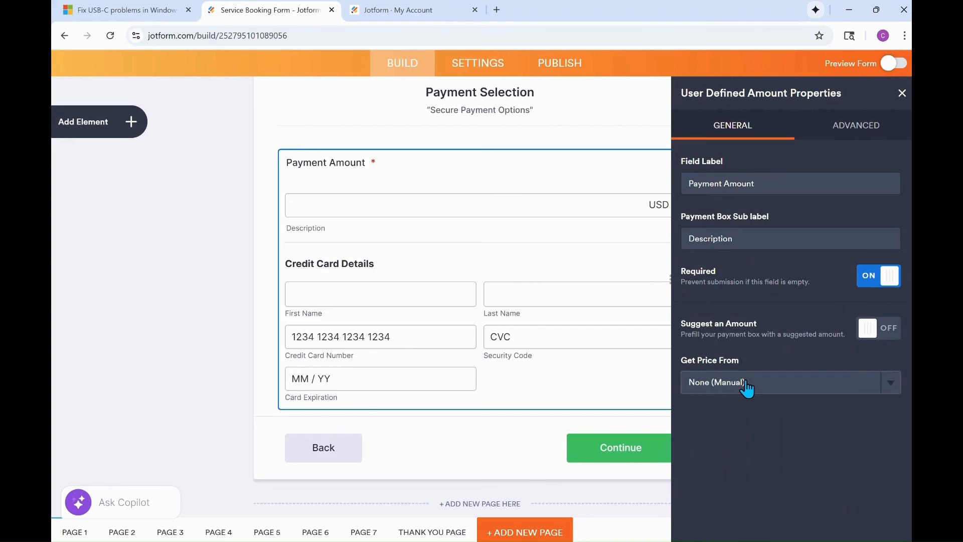
pyautogui.scroll(5, 461, 301)
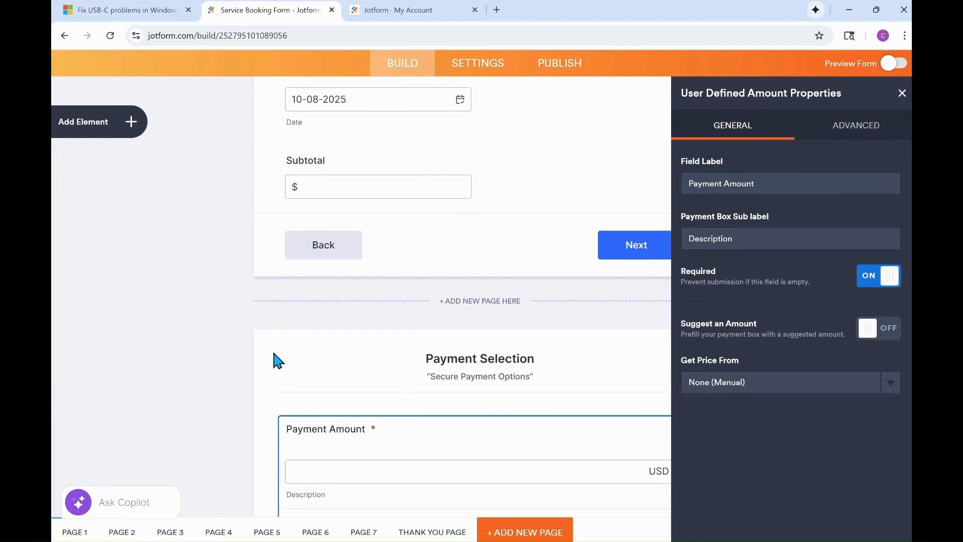
pyautogui.scroll(-5, 272, 348)
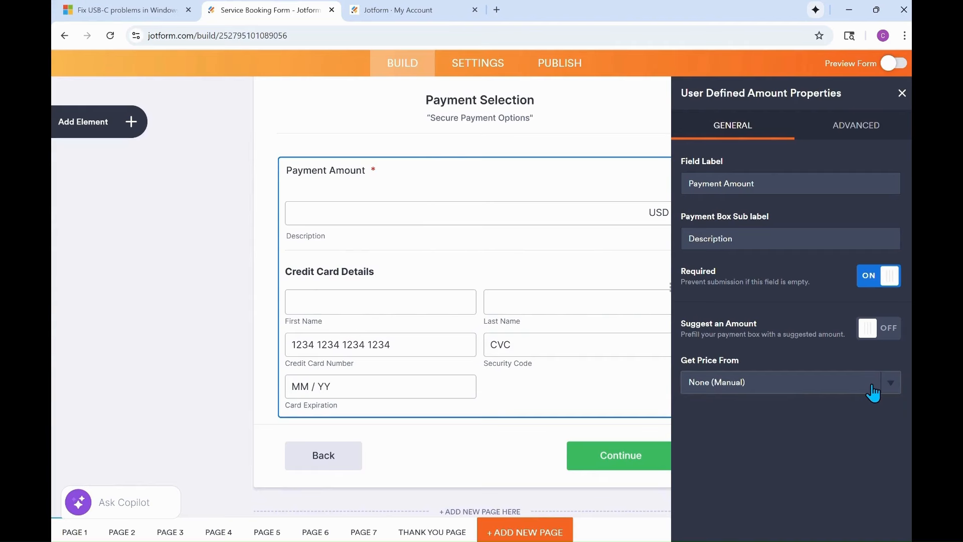
pyautogui.click(893, 387)
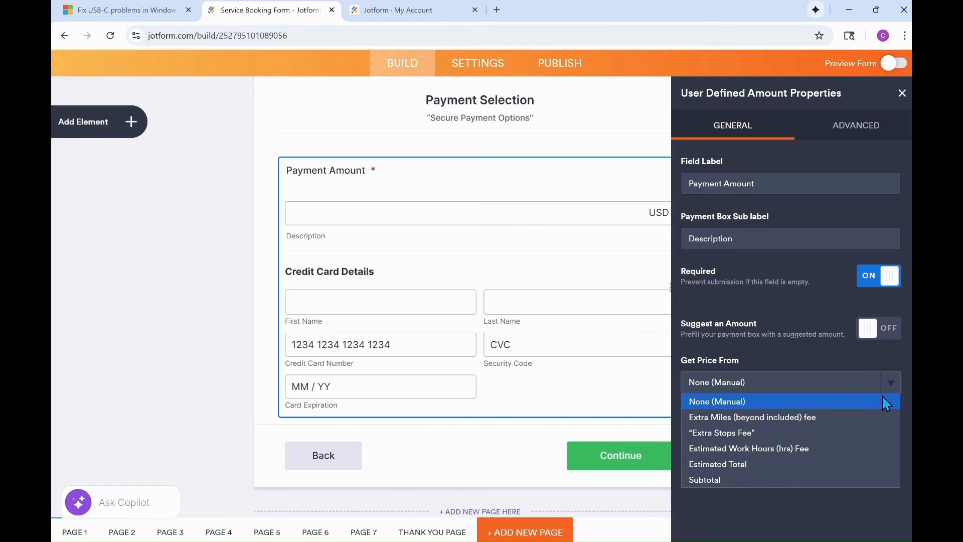
pyautogui.click(717, 482)
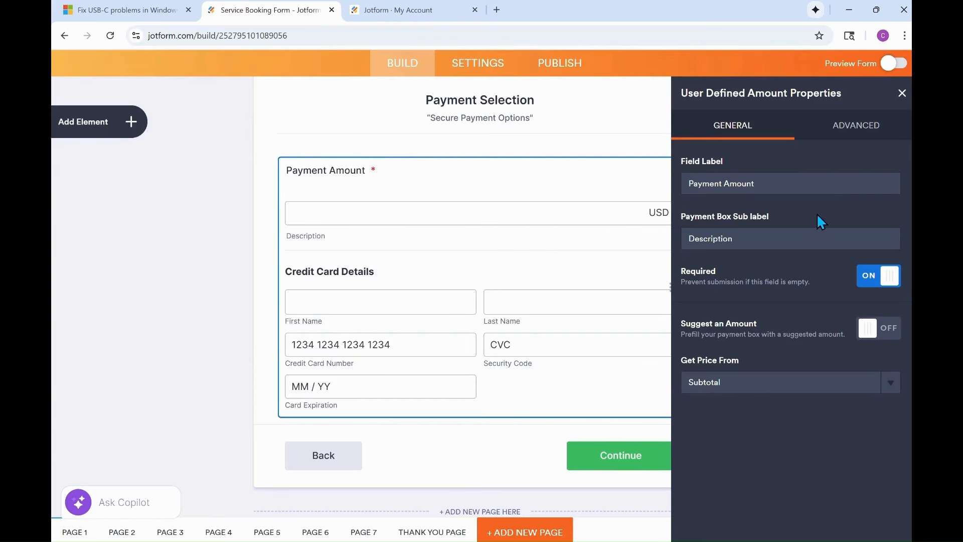
pyautogui.click(865, 129)
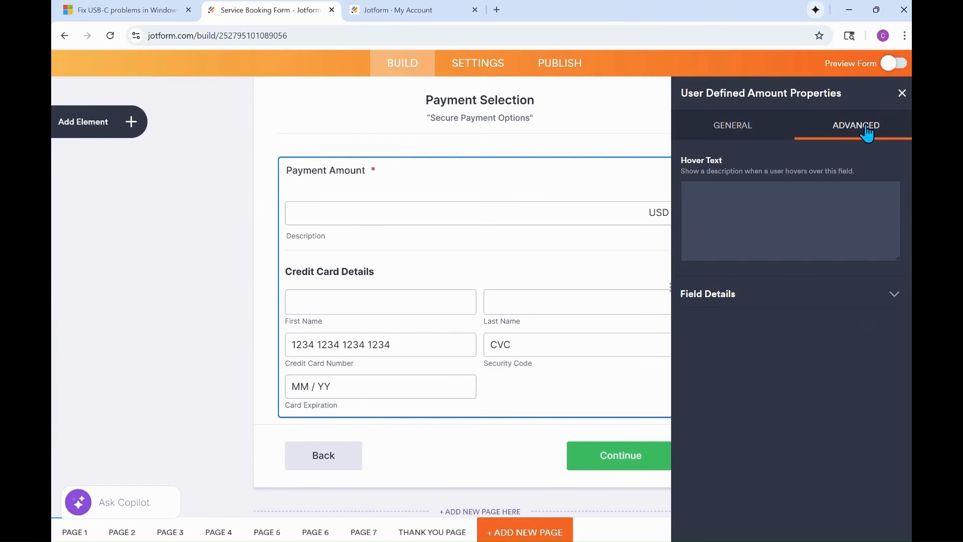
pyautogui.click(902, 95)
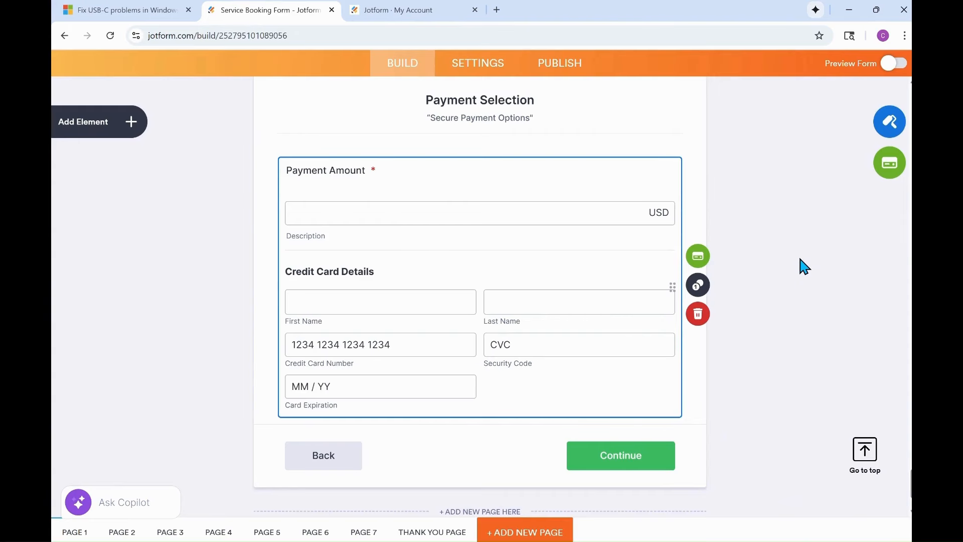
# In mobile preview, choose Church / Faith Organization, Yes to updates, and Email as contact method
pyautogui.click(557, 68)
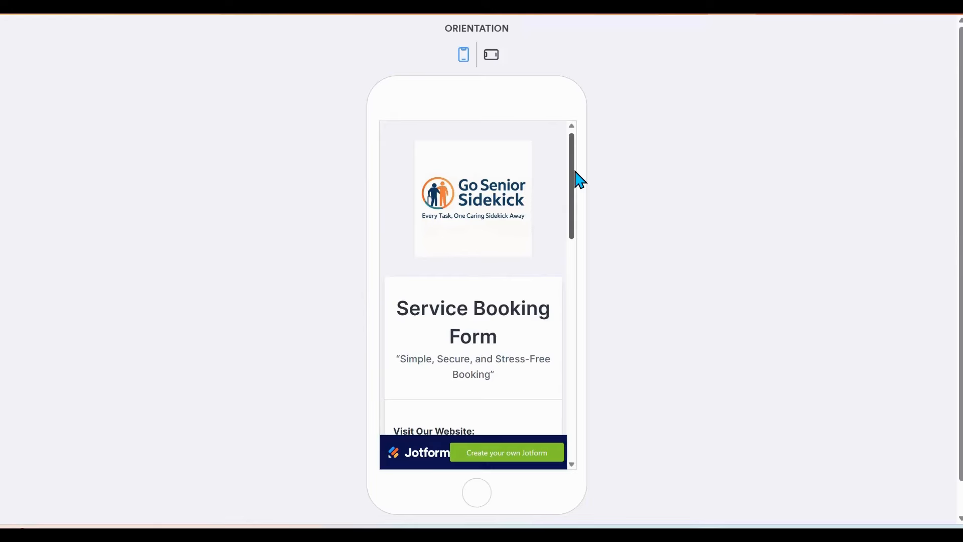
pyautogui.moveTo(576, 183); pyautogui.dragTo(581, 400)
pyautogui.click(521, 396)
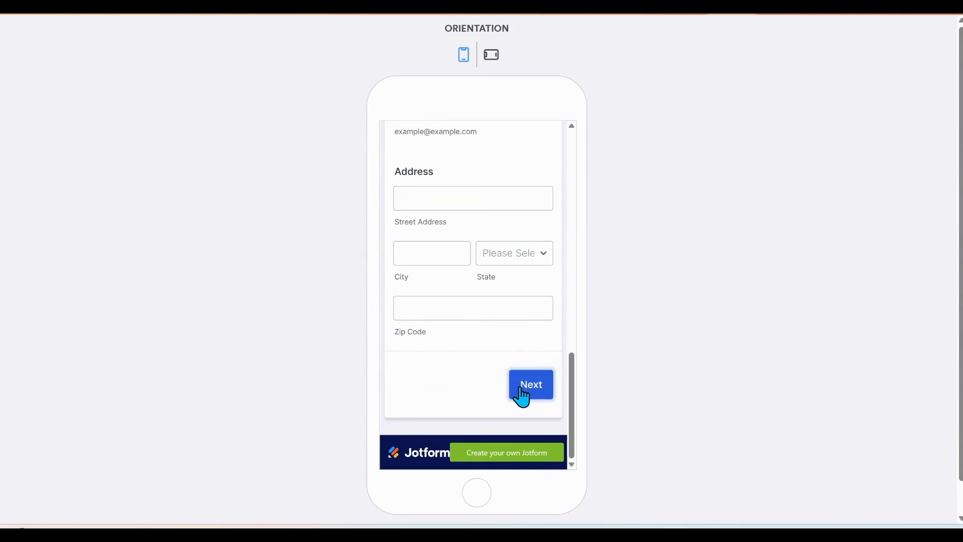
pyautogui.scroll(-5, 507, 311)
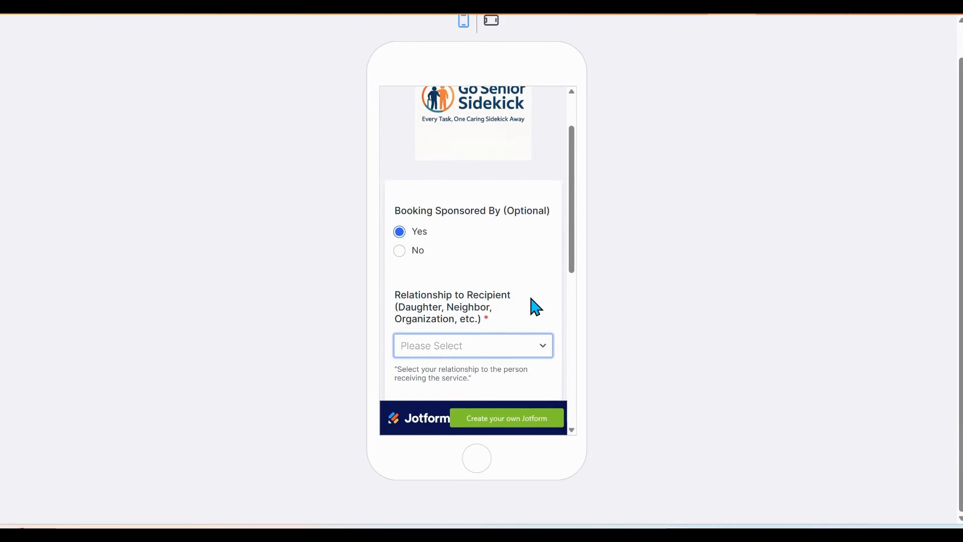
pyautogui.click(502, 224)
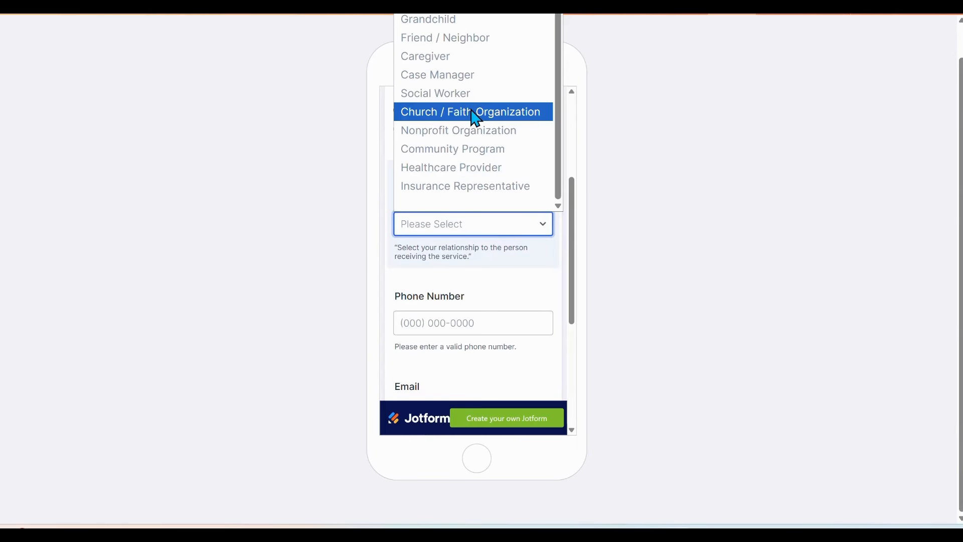
pyautogui.click(475, 116)
pyautogui.scroll(-2, 509, 211)
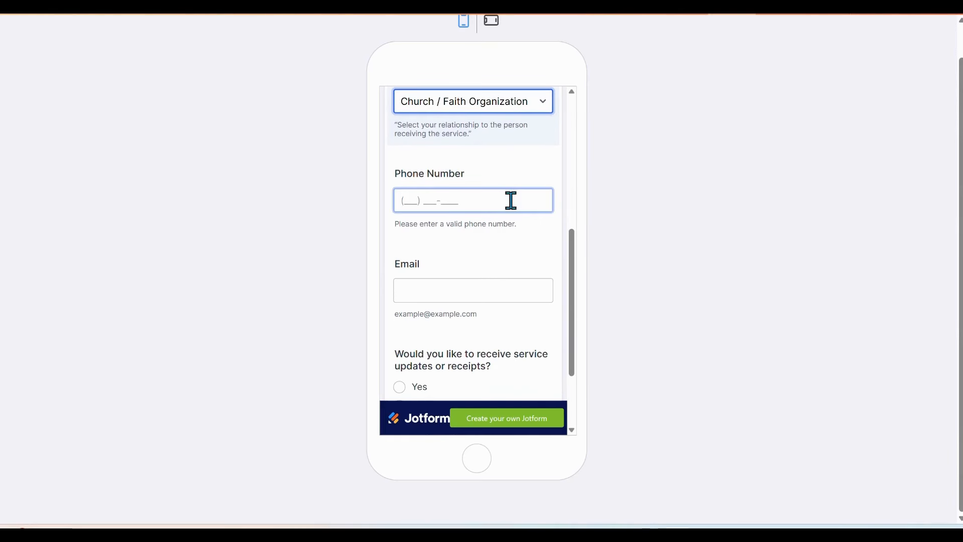
pyautogui.scroll(-1, 514, 211)
pyautogui.scroll(-1, 519, 266)
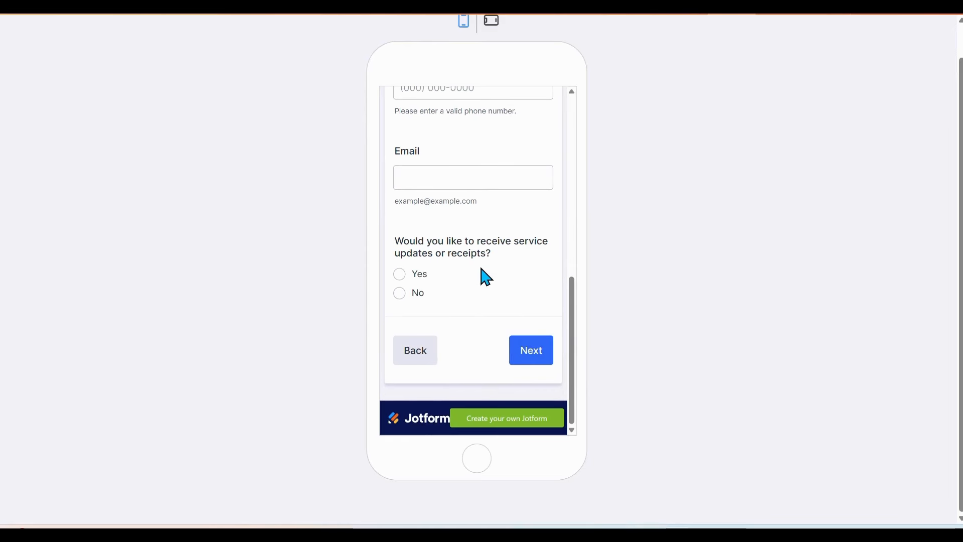
pyautogui.click(400, 275)
pyautogui.scroll(-2, 494, 290)
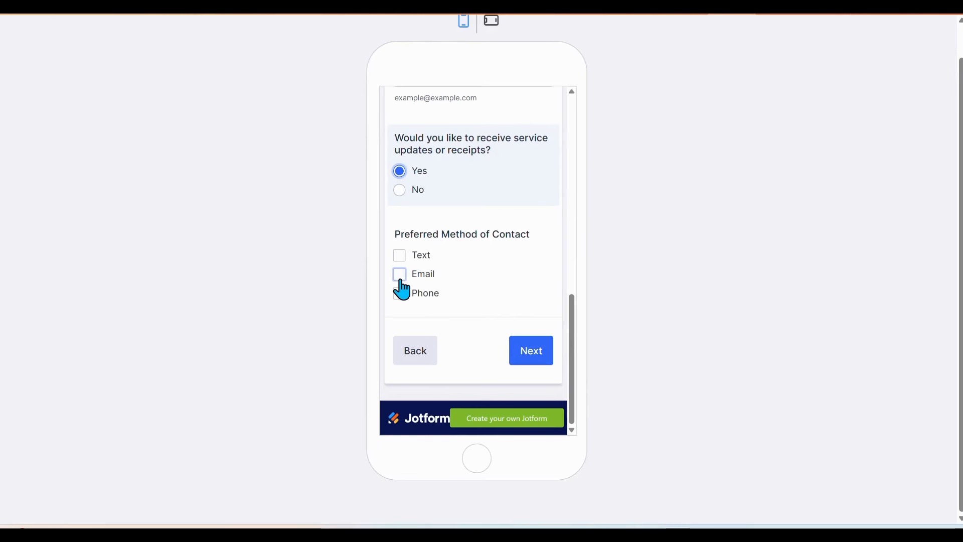
pyautogui.click(401, 279)
pyautogui.click(522, 356)
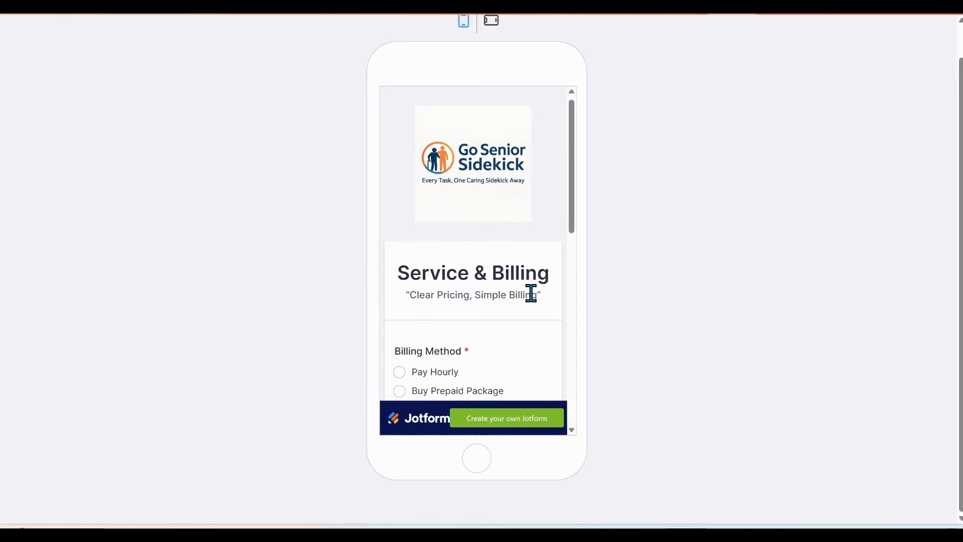
# Choose the Starter Support prepaid package and describe the help needed as 'Quick Run To CVS'
pyautogui.scroll(-5, 532, 296)
pyautogui.click(400, 129)
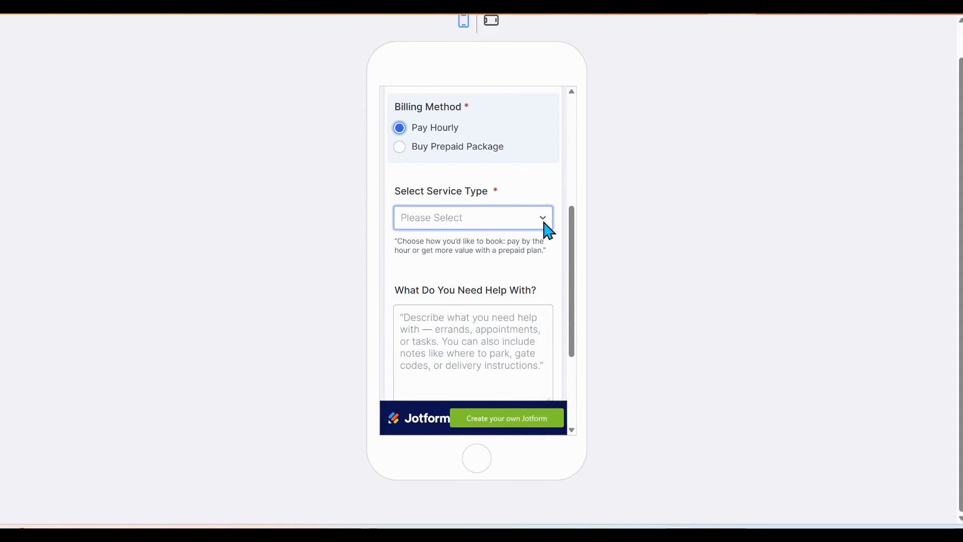
pyautogui.click(400, 147)
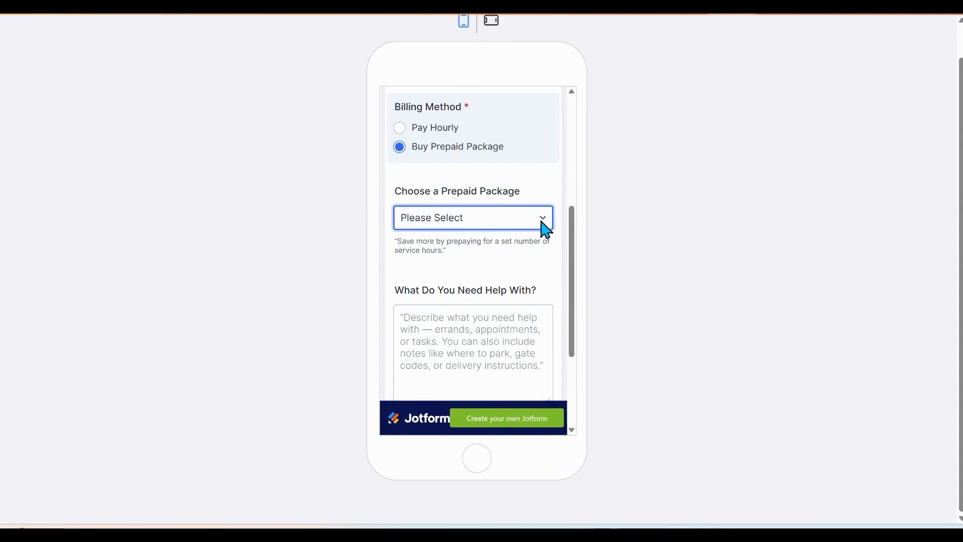
pyautogui.click(545, 229)
pyautogui.click(520, 260)
pyautogui.scroll(-3, 502, 226)
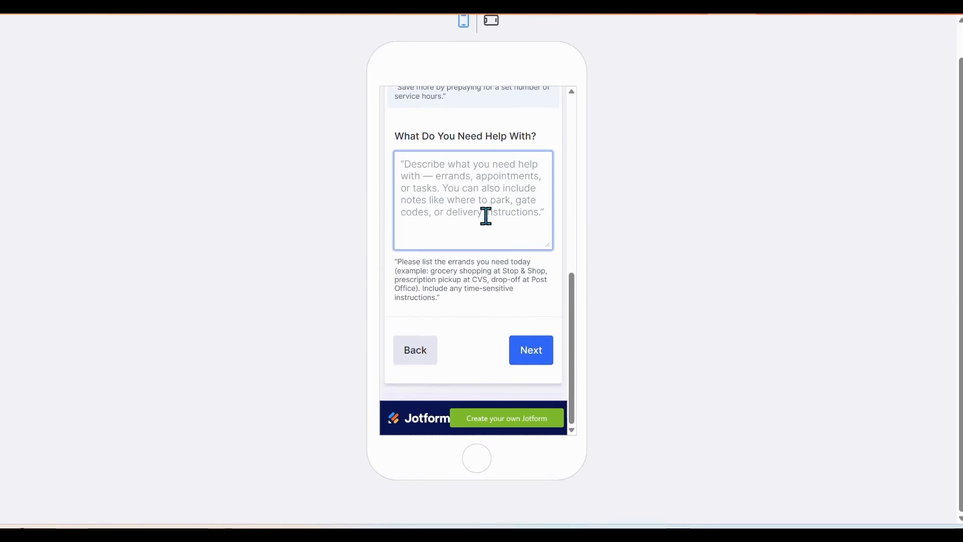
pyautogui.click(463, 182)
pyautogui.write('Qu')
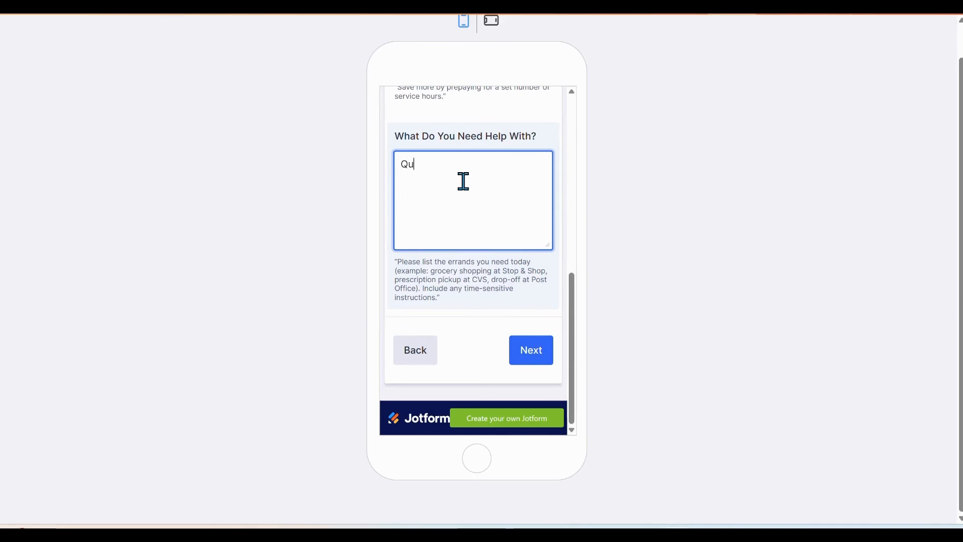
pyautogui.write('ick Ru')
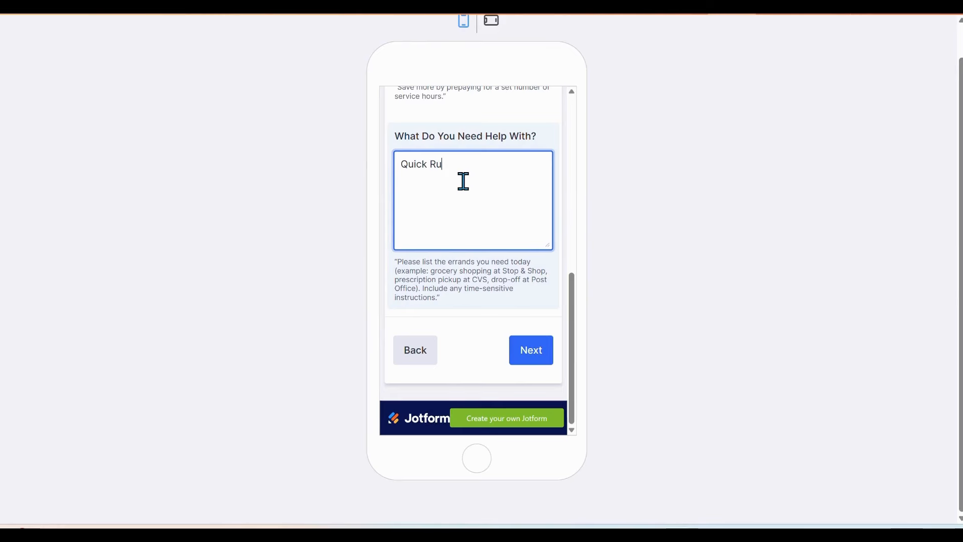
pyautogui.write('n To')
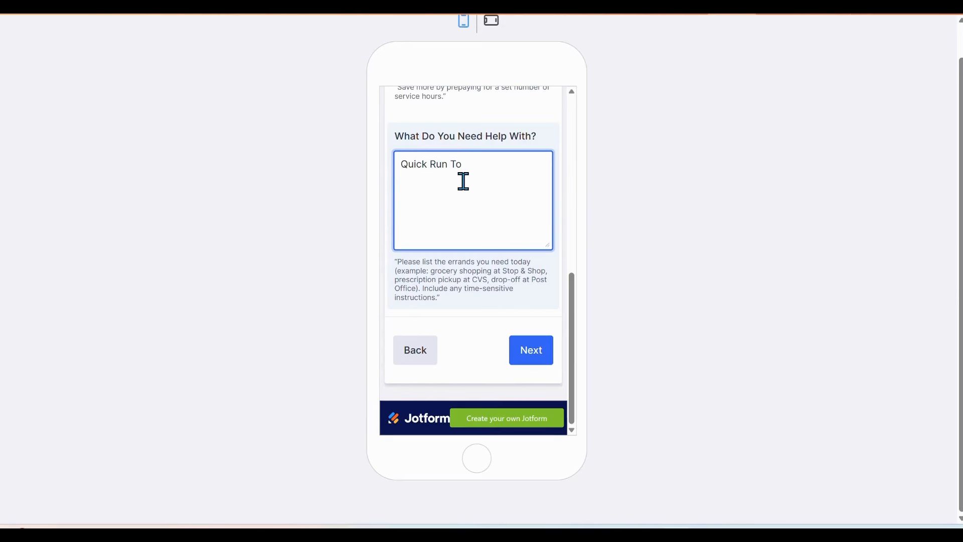
pyautogui.write(' CVS')
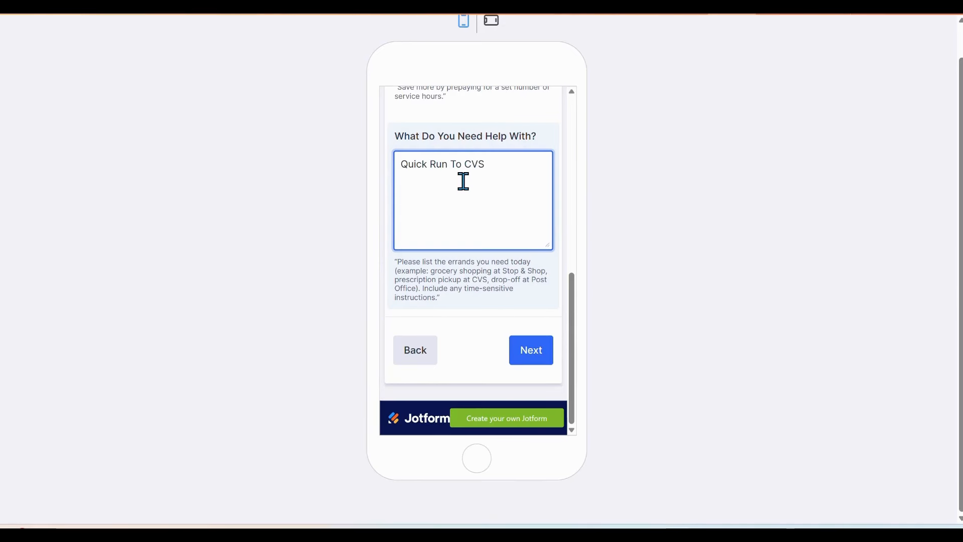
pyautogui.click(527, 363)
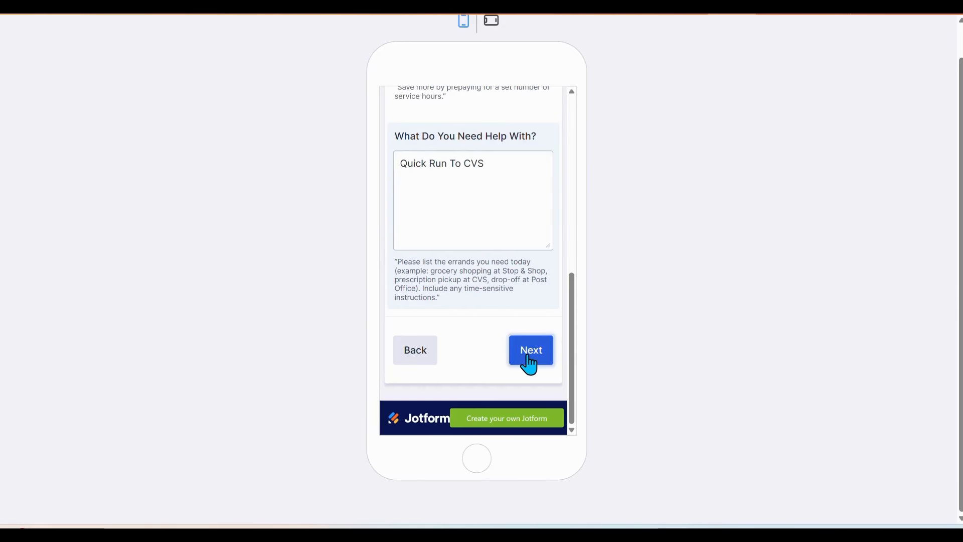
# Enter 2 extra miles and 2 extra stops, and tick the same-day and evening/weekend surcharges
pyautogui.scroll(-5, 520, 176)
pyautogui.click(514, 191)
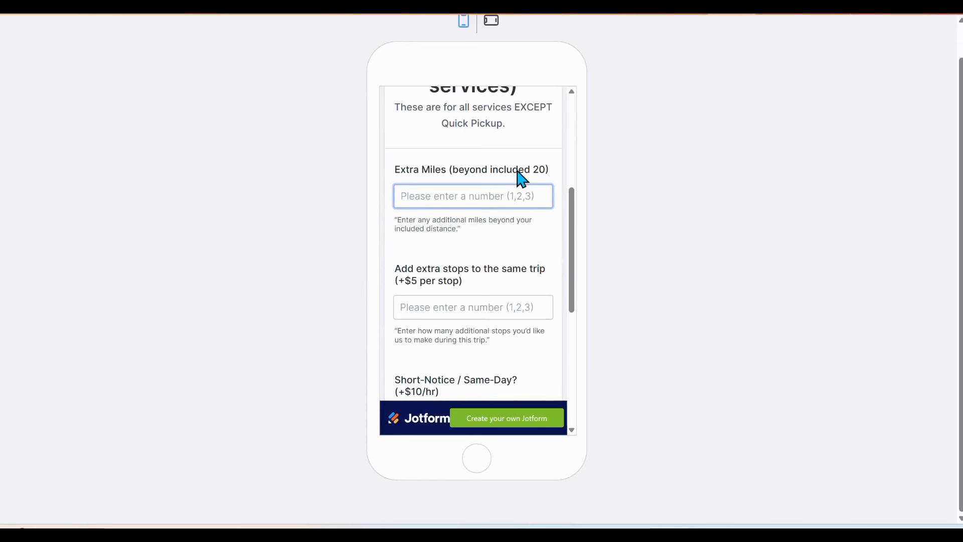
pyautogui.write('2')
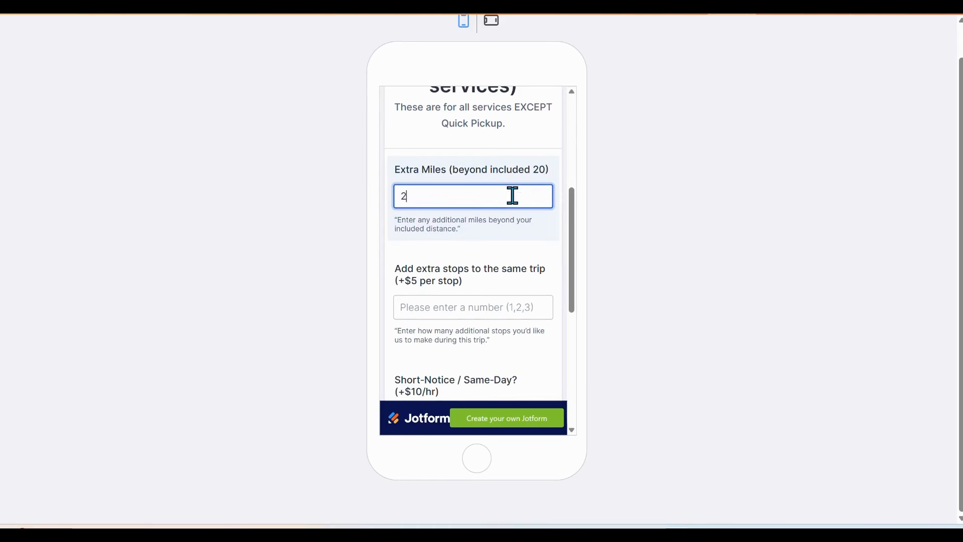
pyautogui.scroll(-3, 490, 243)
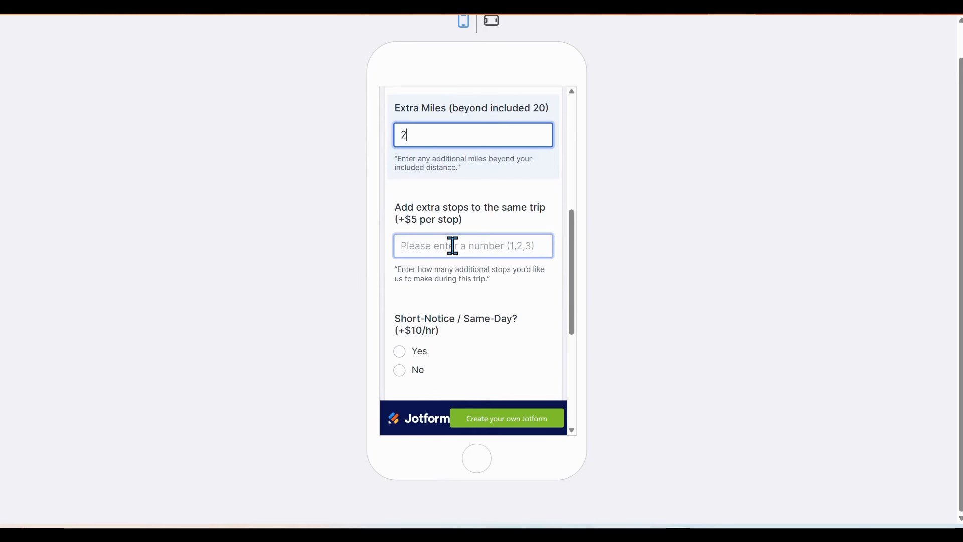
pyautogui.click(453, 245)
pyautogui.write('2')
pyautogui.scroll(-3, 490, 311)
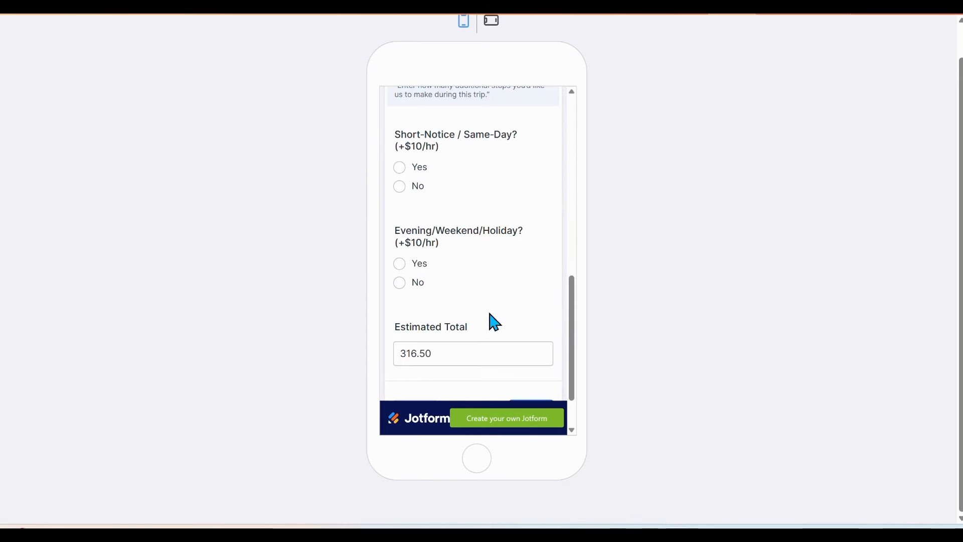
pyautogui.click(399, 167)
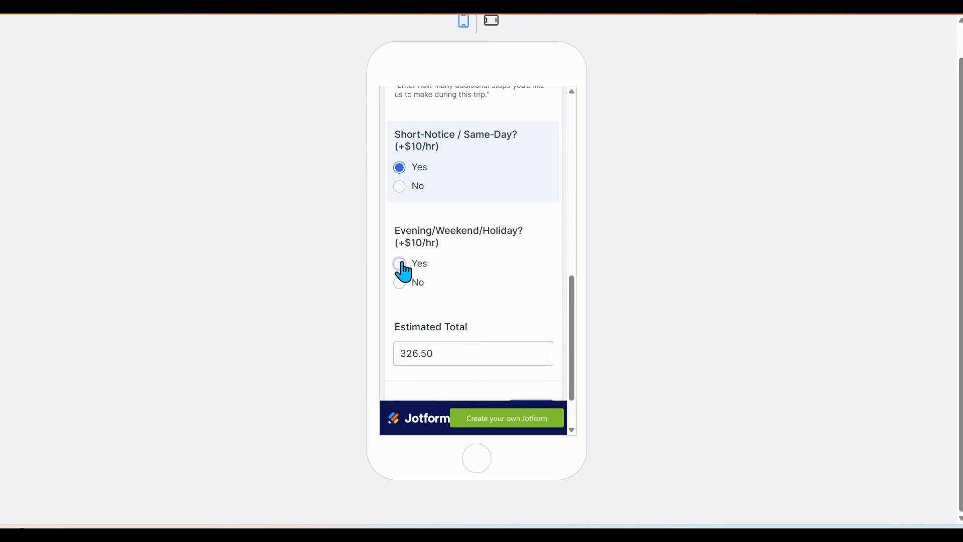
pyautogui.click(400, 264)
pyautogui.scroll(-2, 507, 316)
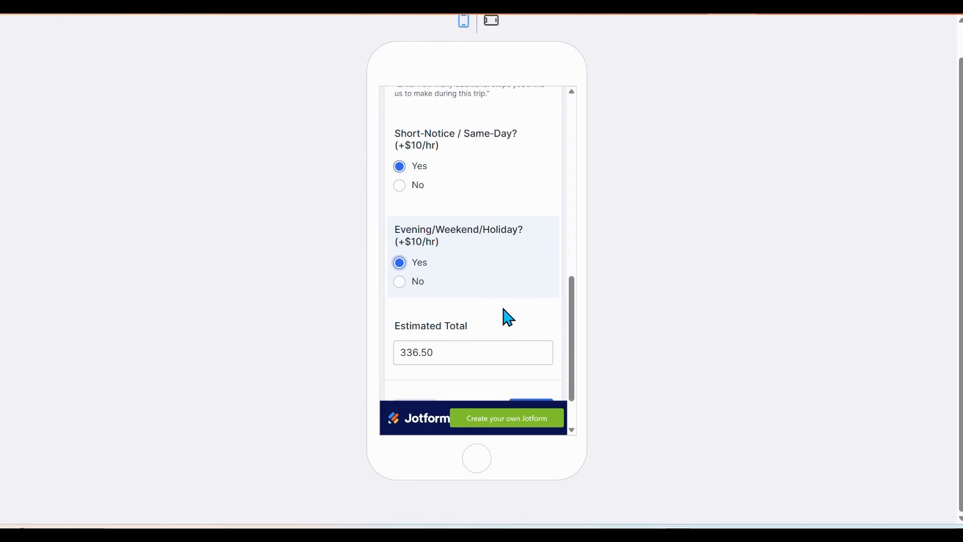
pyautogui.click(532, 358)
# Book the 8:00 AM appointment slot on October 9, 2025
pyautogui.scroll(-5, 542, 273)
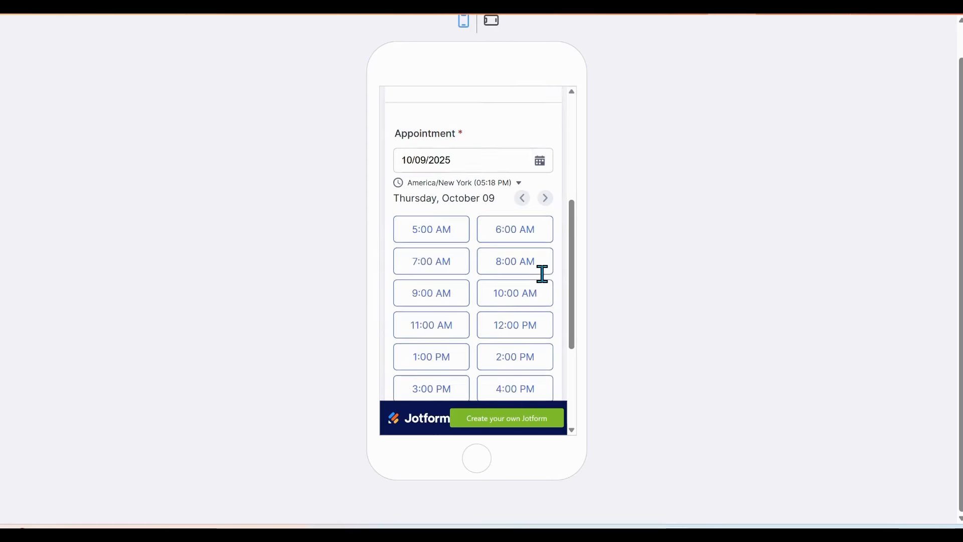
pyautogui.click(515, 269)
pyautogui.scroll(-5, 517, 276)
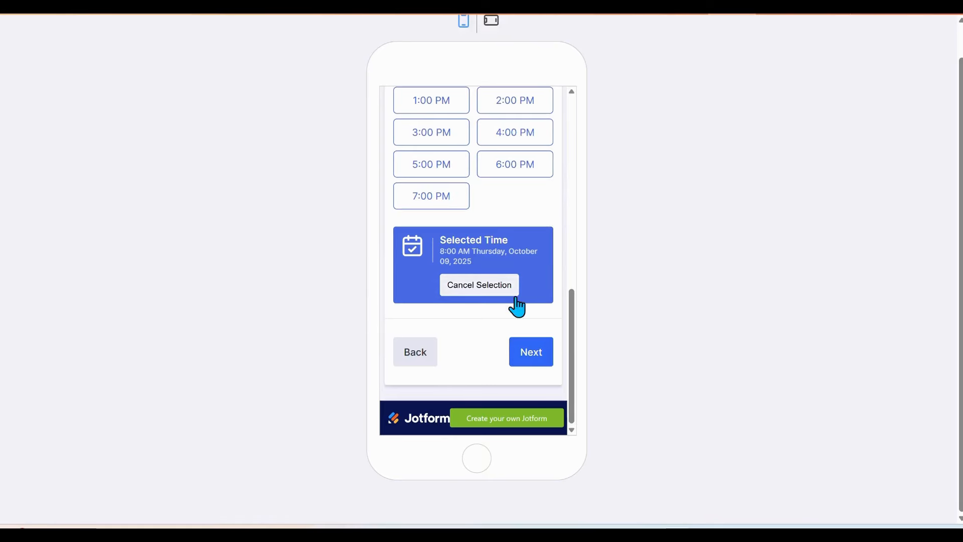
pyautogui.click(533, 357)
# Expand and read through the Go Senior Sidekick service agreement text
pyautogui.scroll(-3, 509, 268)
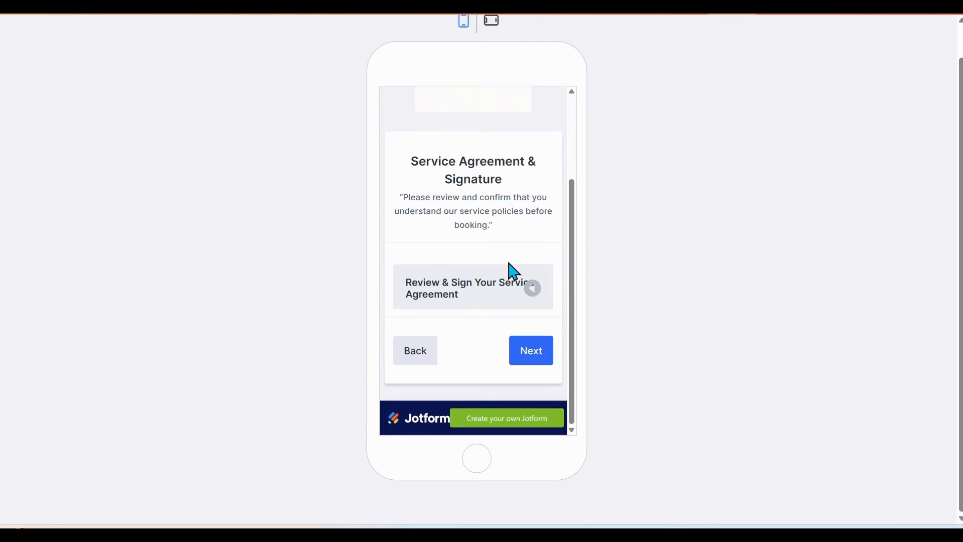
pyautogui.click(536, 299)
pyautogui.scroll(-10, 529, 289)
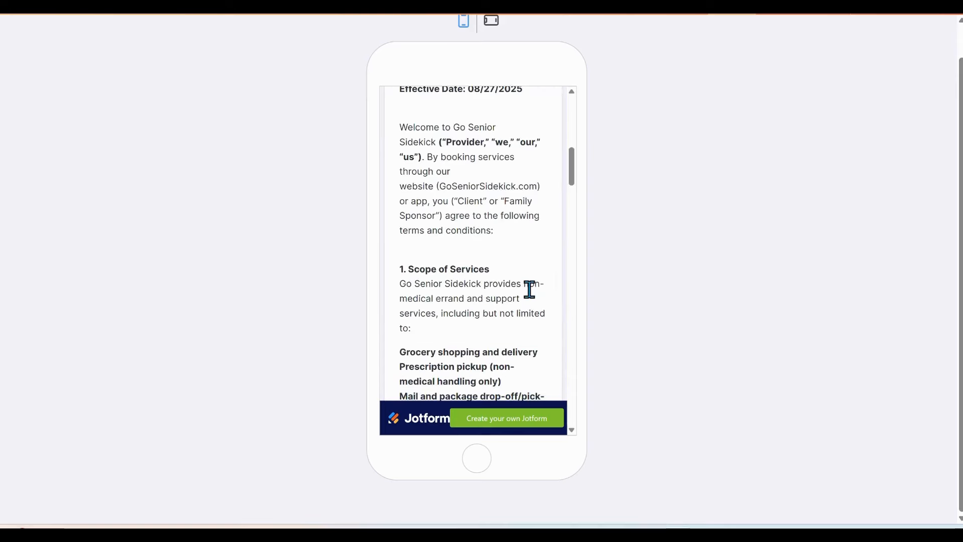
pyautogui.scroll(-15, 527, 296)
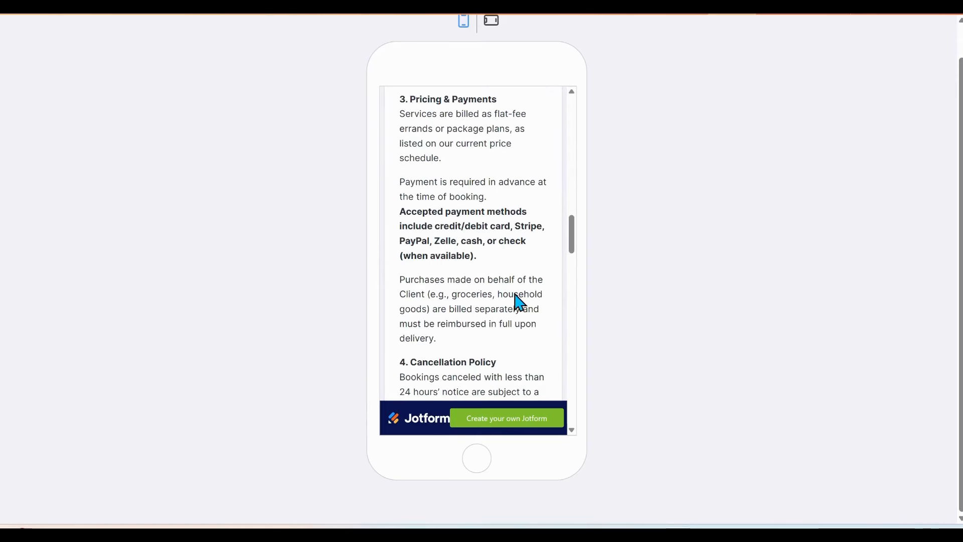
pyautogui.scroll(-1, 518, 300)
pyautogui.scroll(-6, 518, 300)
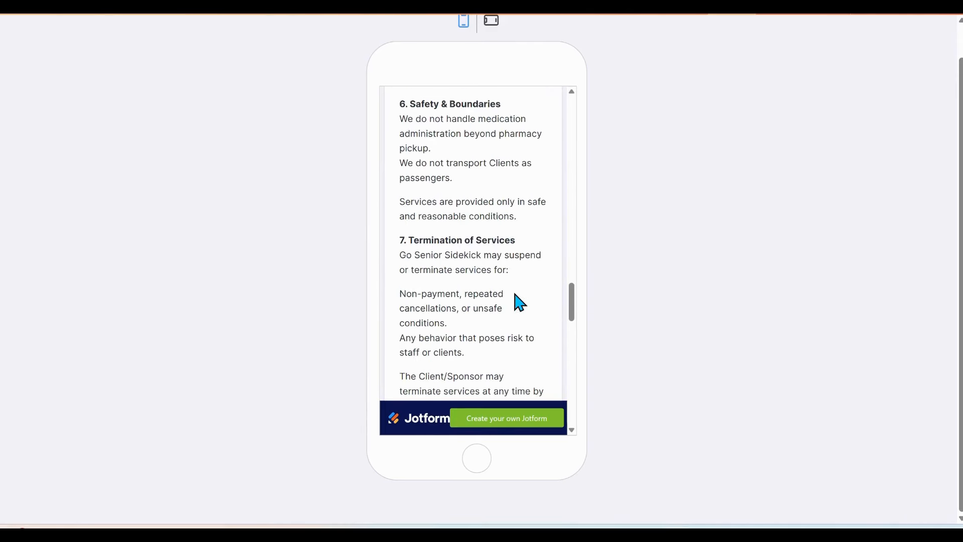
pyautogui.scroll(-4, 519, 301)
pyautogui.scroll(-6, 519, 301)
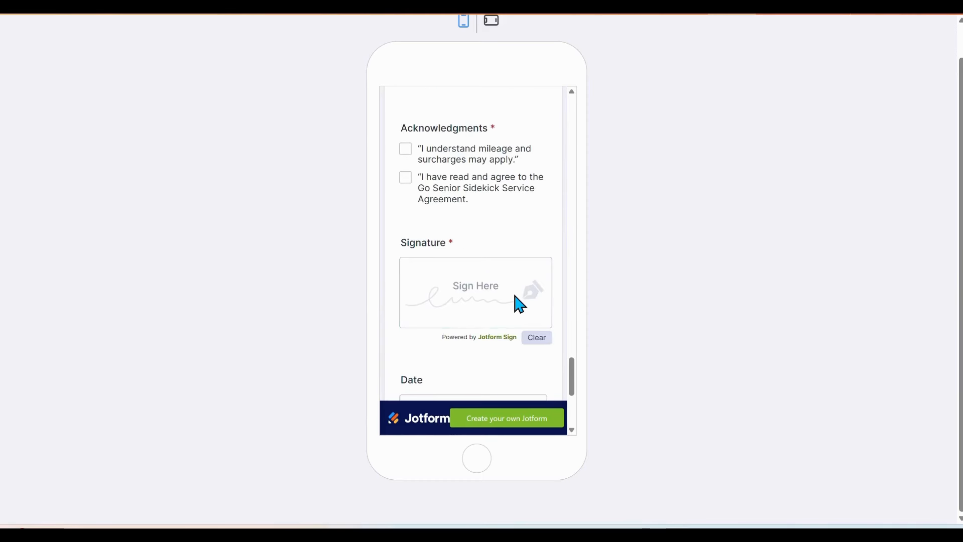
pyautogui.scroll(2, 502, 296)
# Check both agreement acknowledgments, draw a signature, and continue to Payment Selection
pyautogui.click(406, 272)
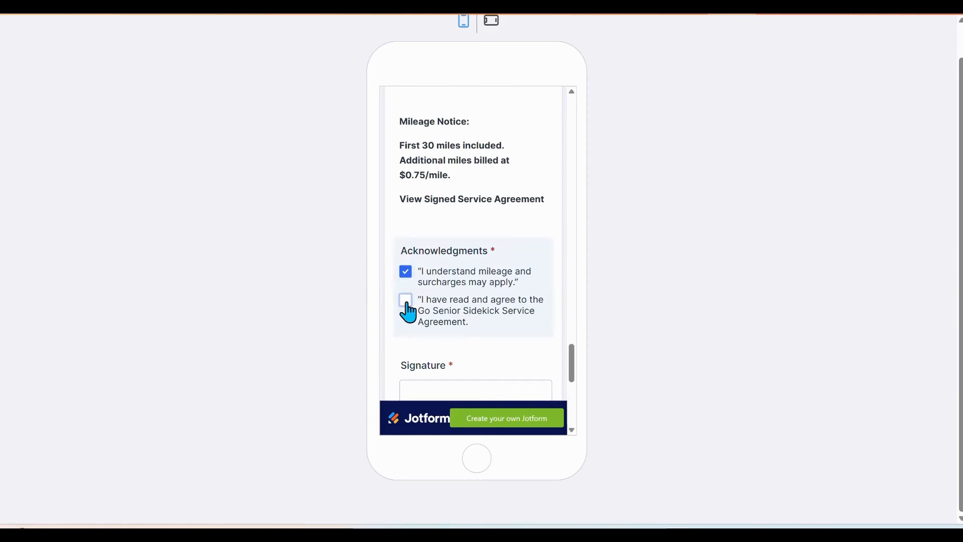
pyautogui.click(406, 301)
pyautogui.scroll(-5, 441, 200)
pyautogui.moveTo(429, 155)
pyautogui.mouseDown()
pyautogui.moveTo(427, 168)
pyautogui.moveTo(512, 186)
pyautogui.mouseUp()
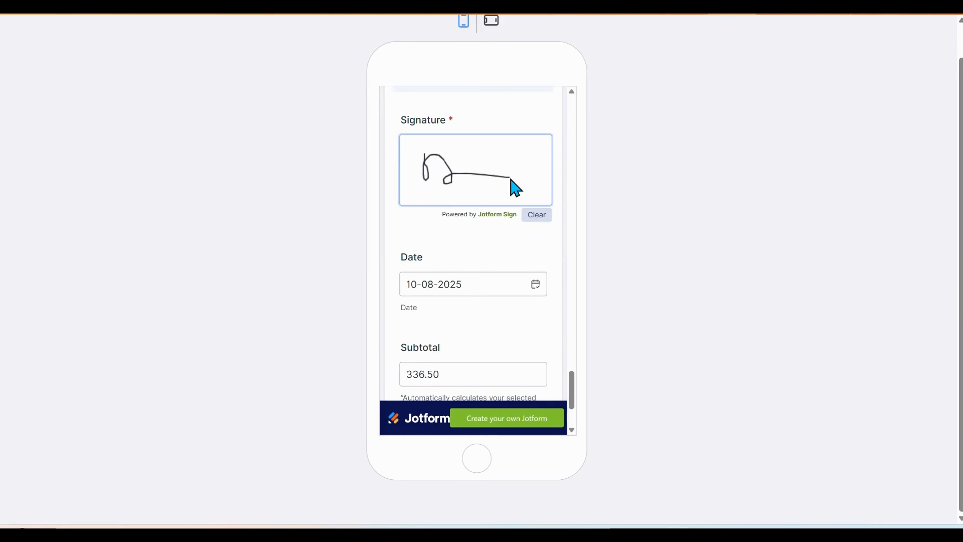
pyautogui.click(469, 277)
pyautogui.scroll(-3, 471, 281)
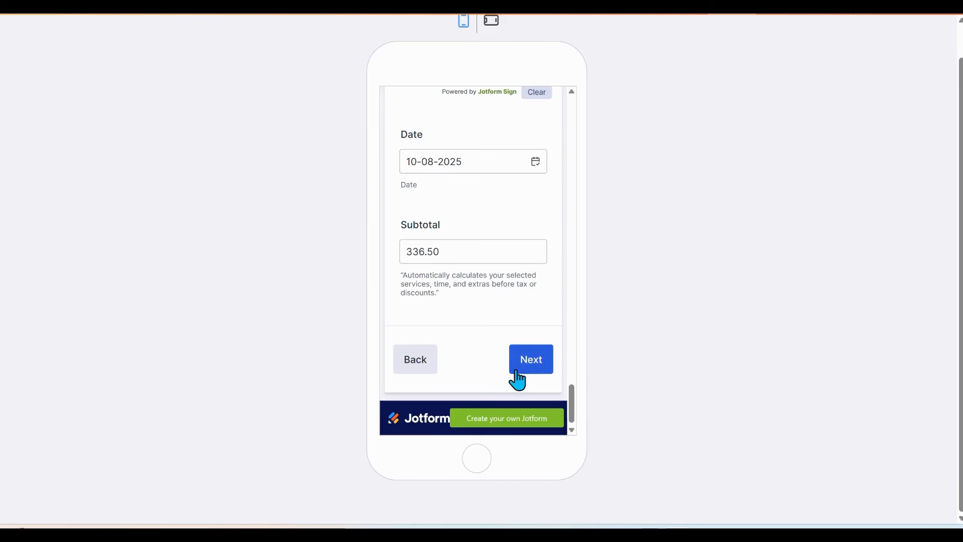
pyautogui.click(526, 371)
pyautogui.scroll(-1, 529, 327)
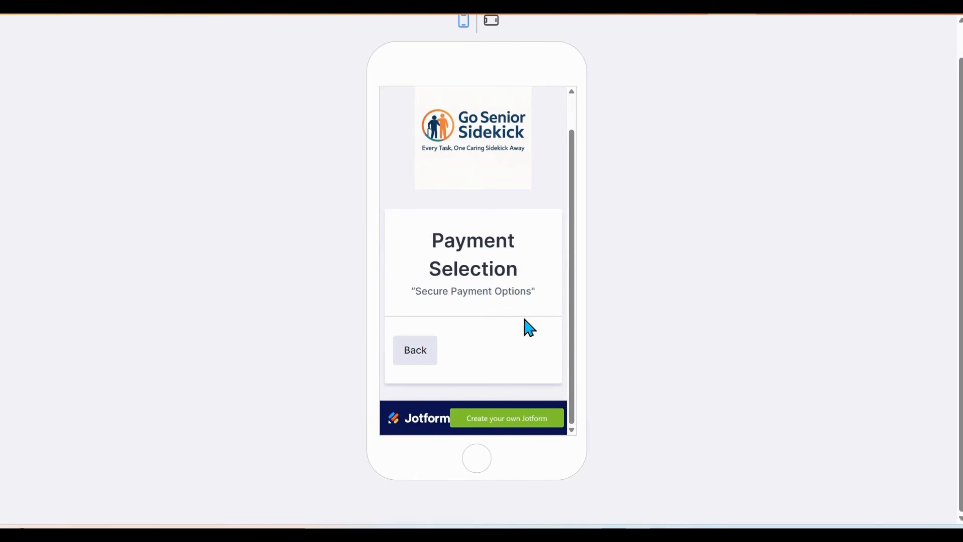